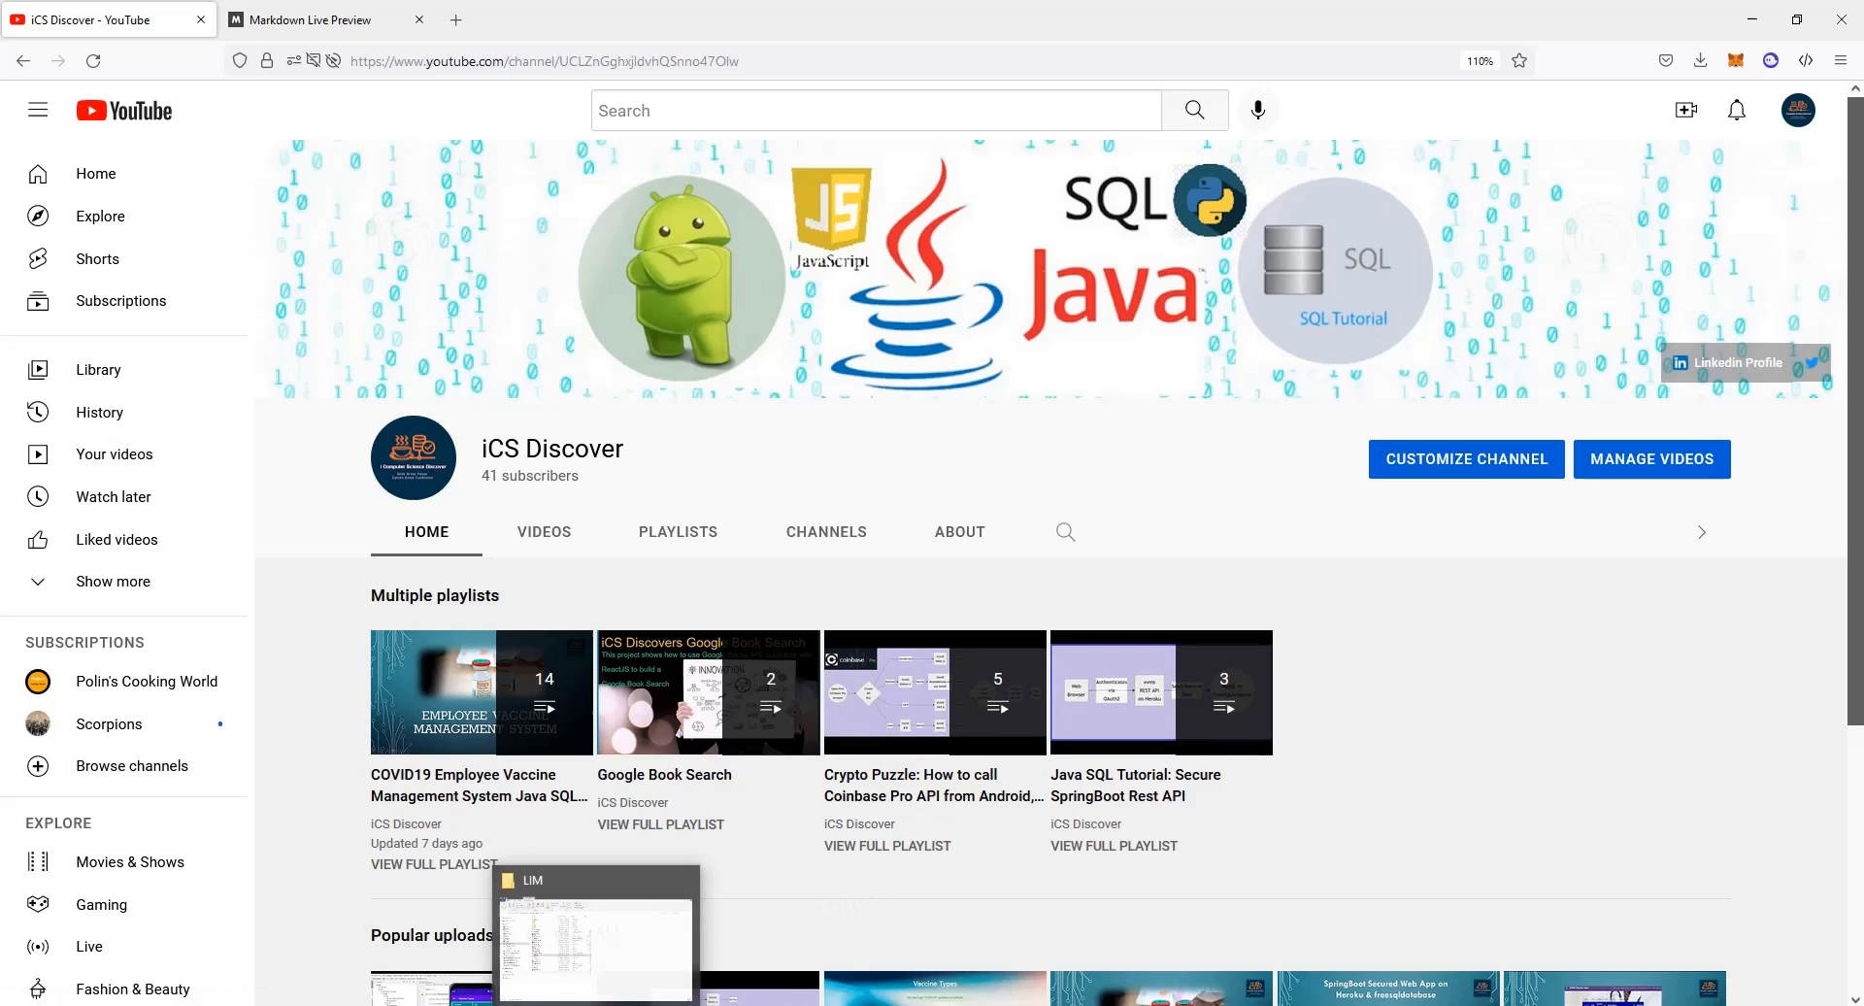
- Switch to the LIM folder in File Explorer and examine its path under C:\YouTubeProjects and all the files it contains
click(622, 982)
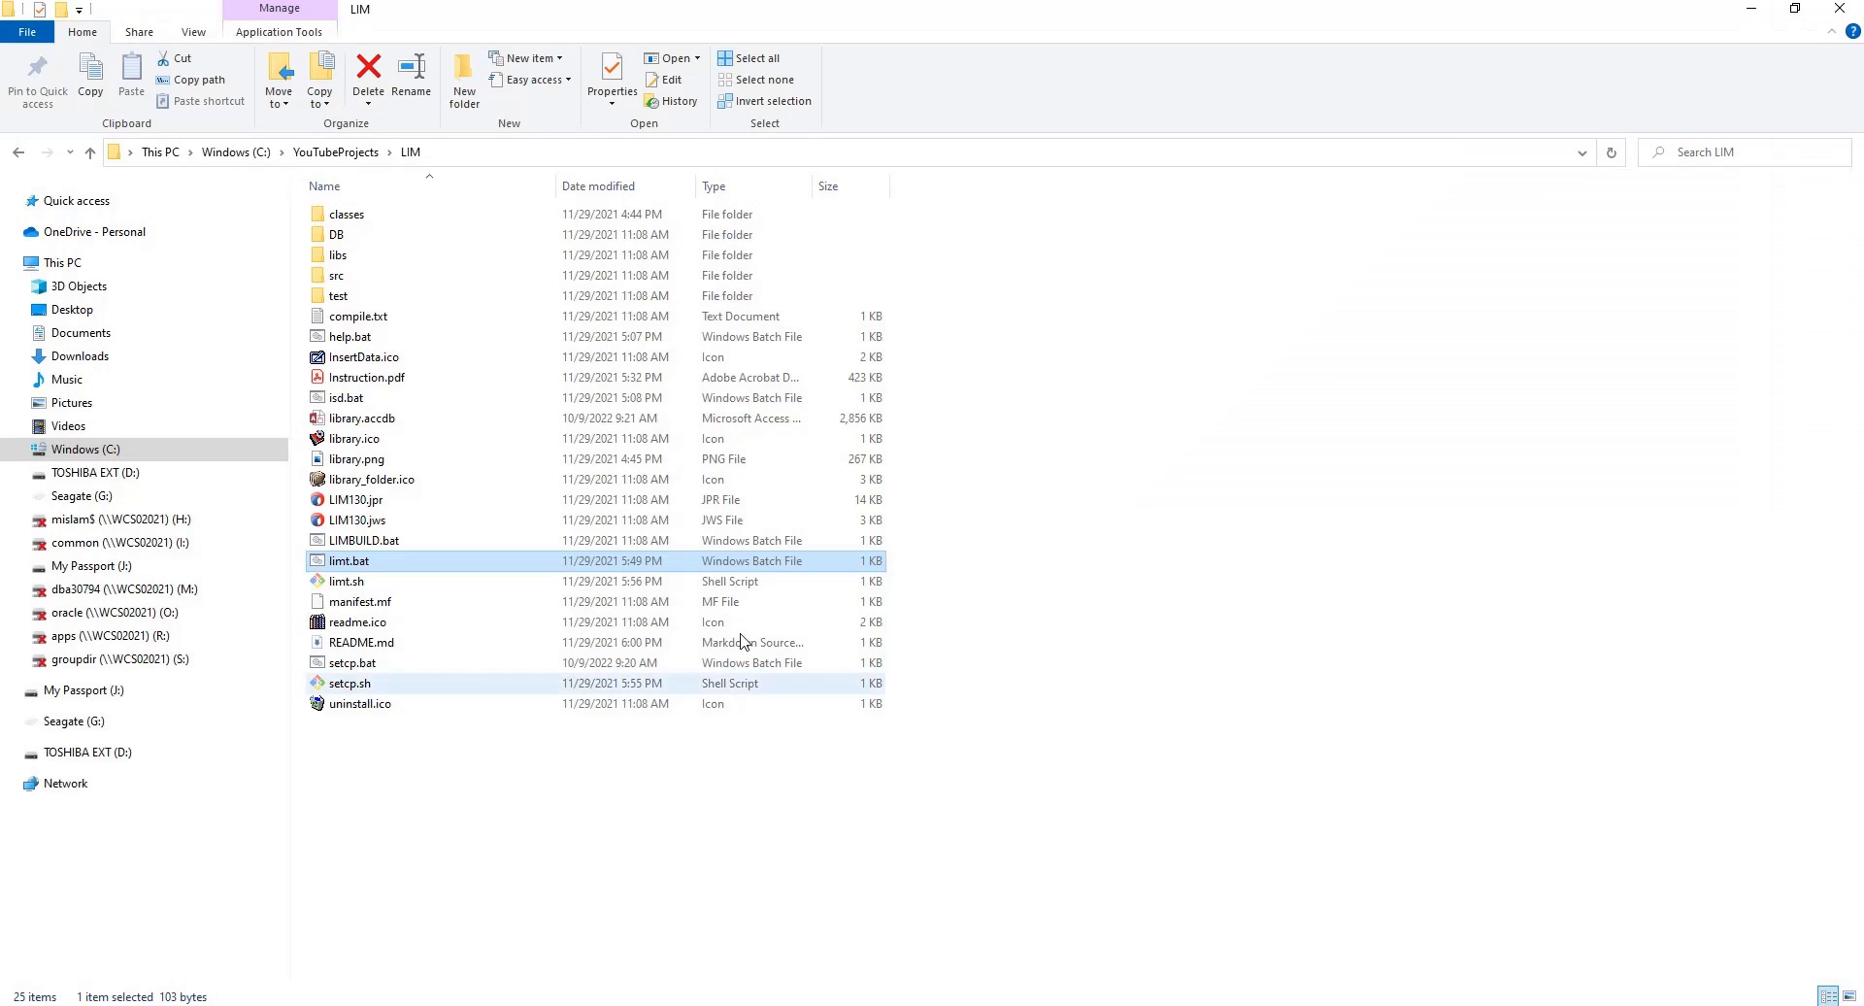
click(452, 153)
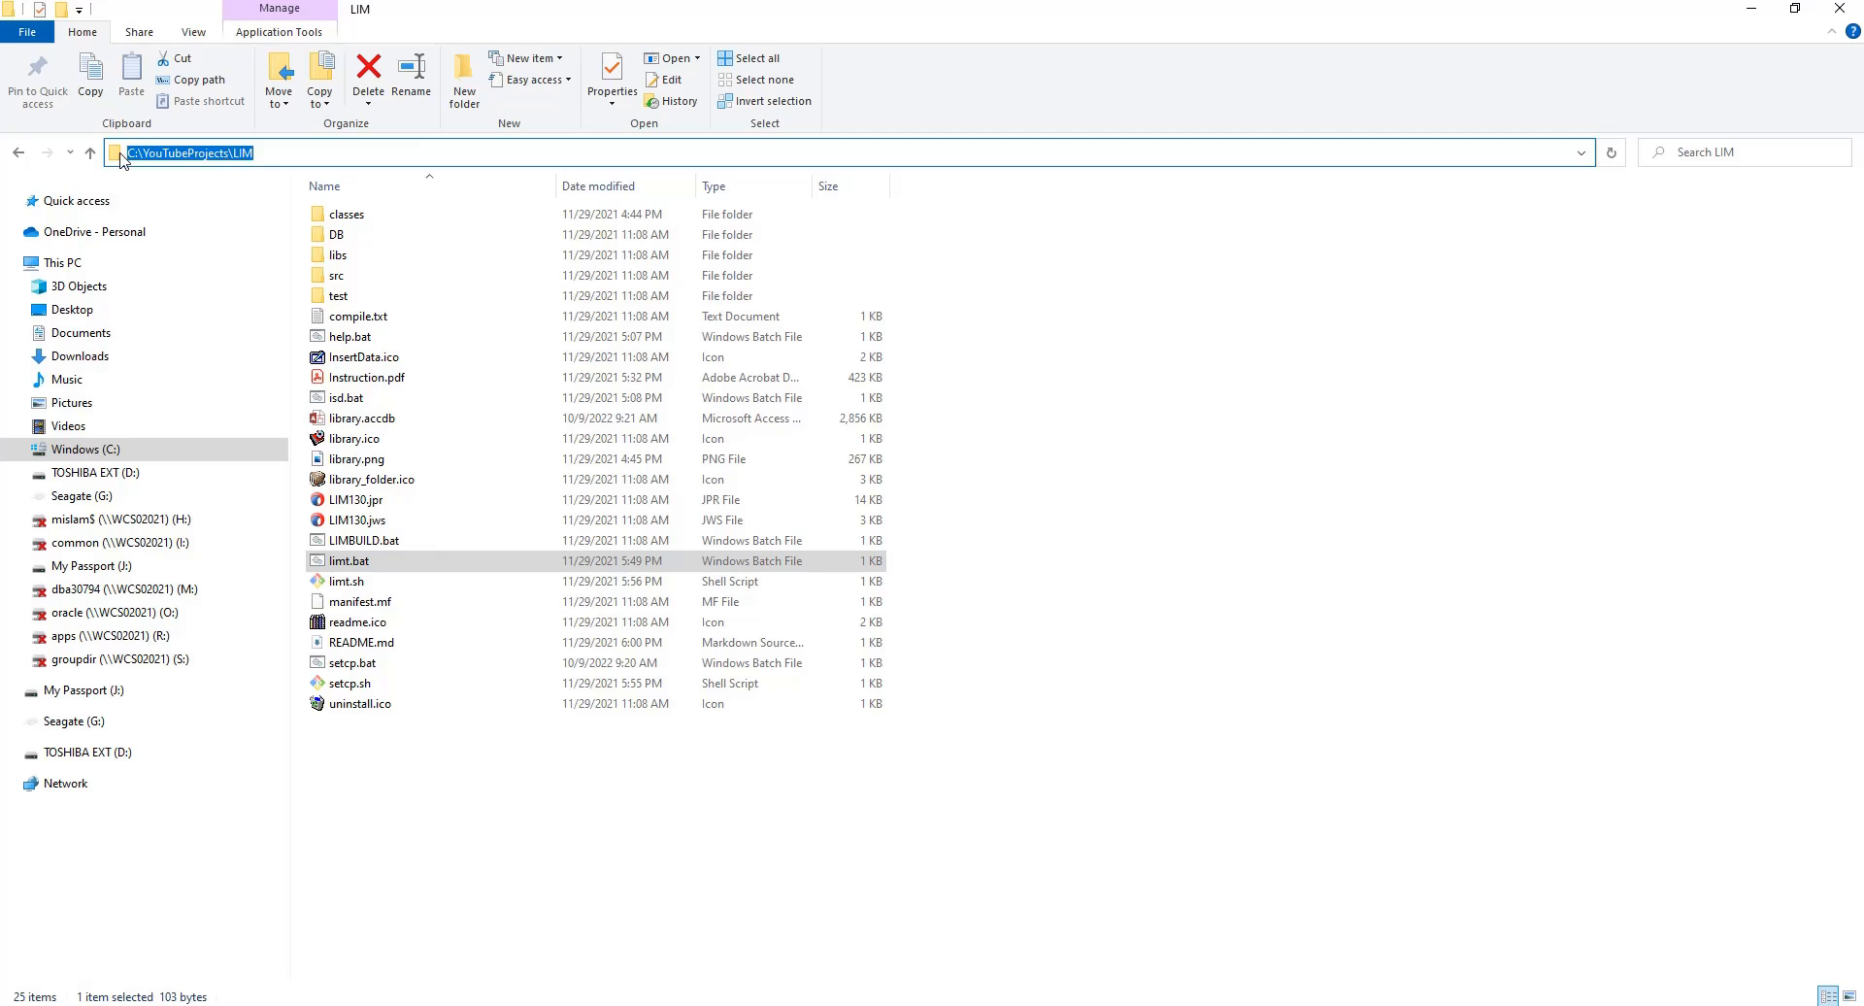
click(273, 149)
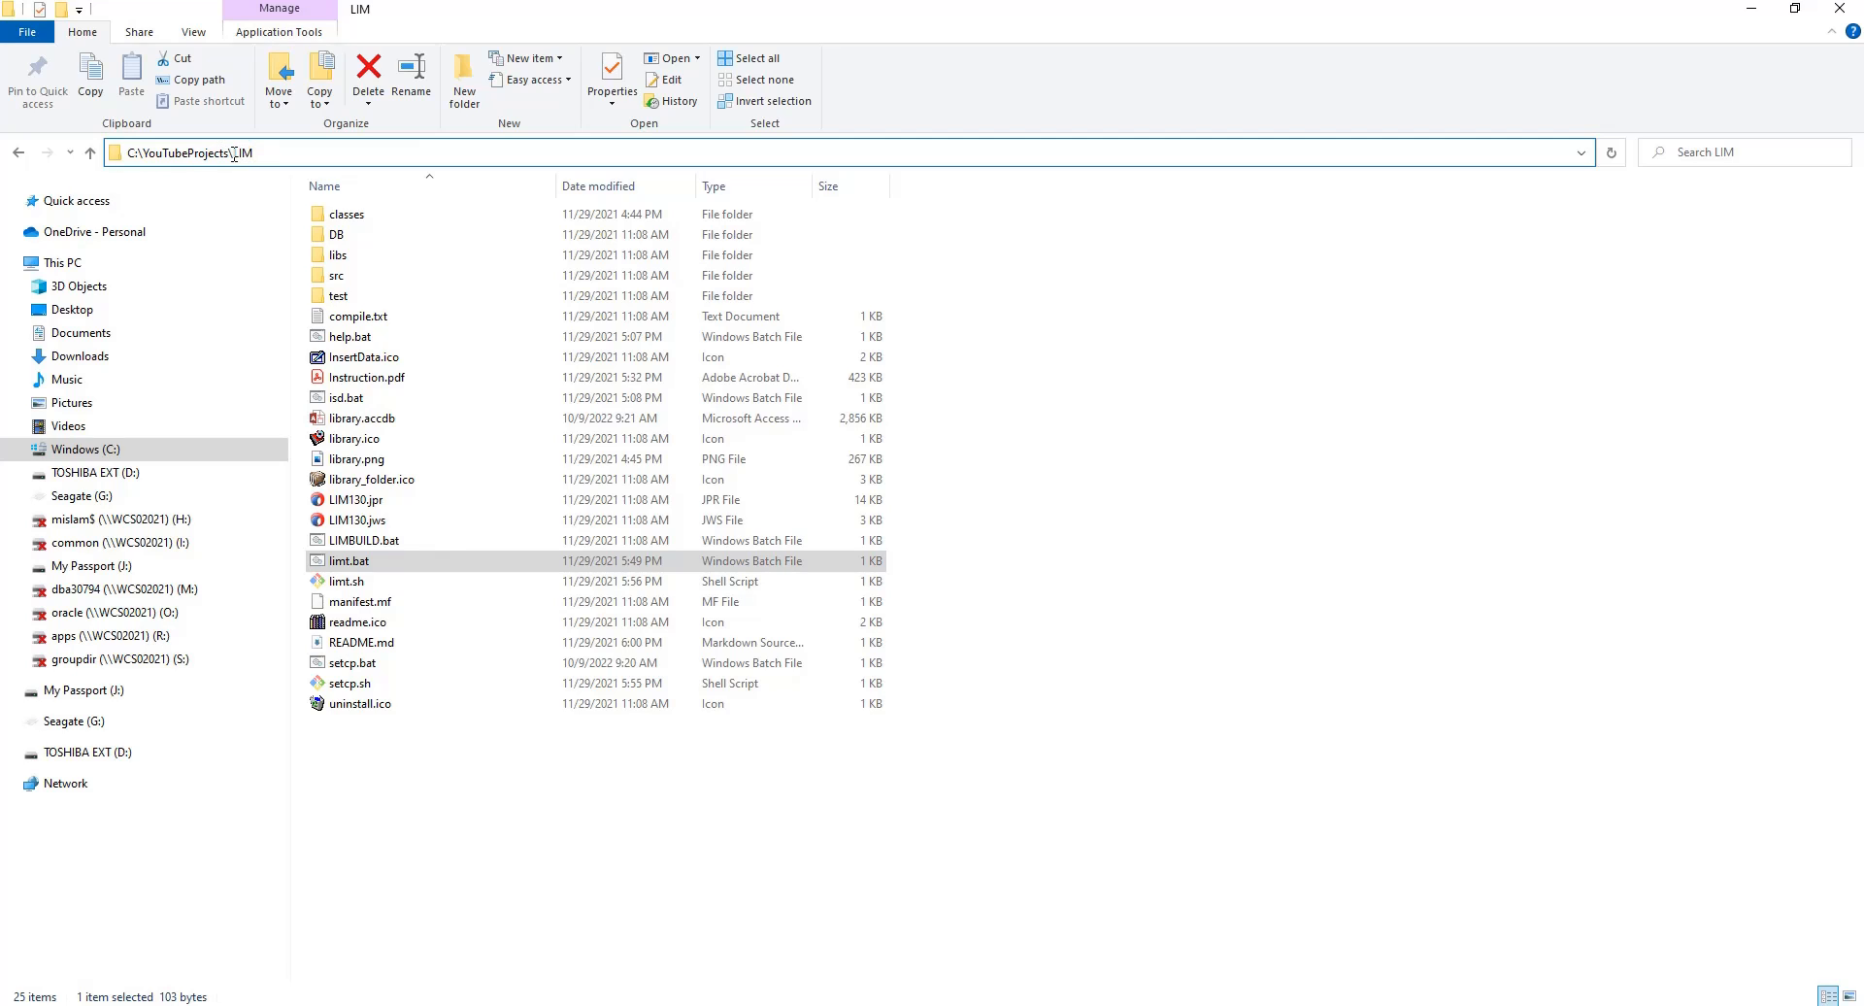
double_click(245, 152)
drag(441, 743, 255, 193)
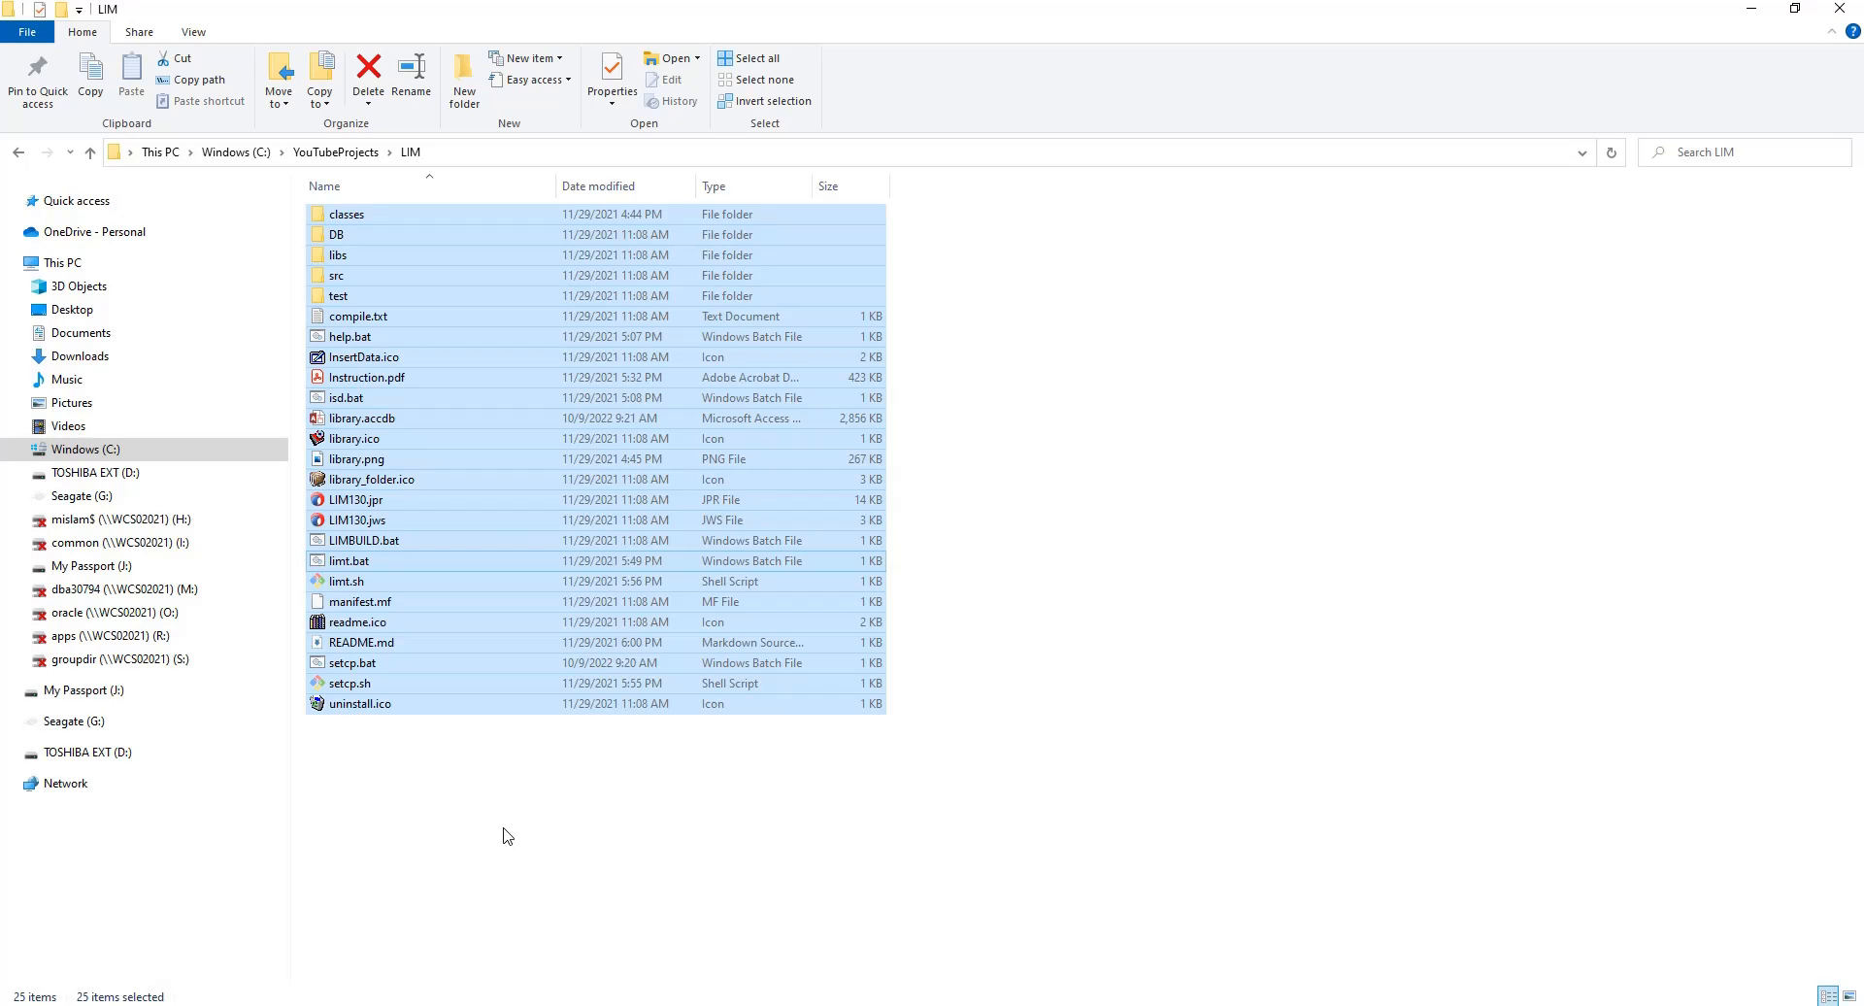
click(495, 824)
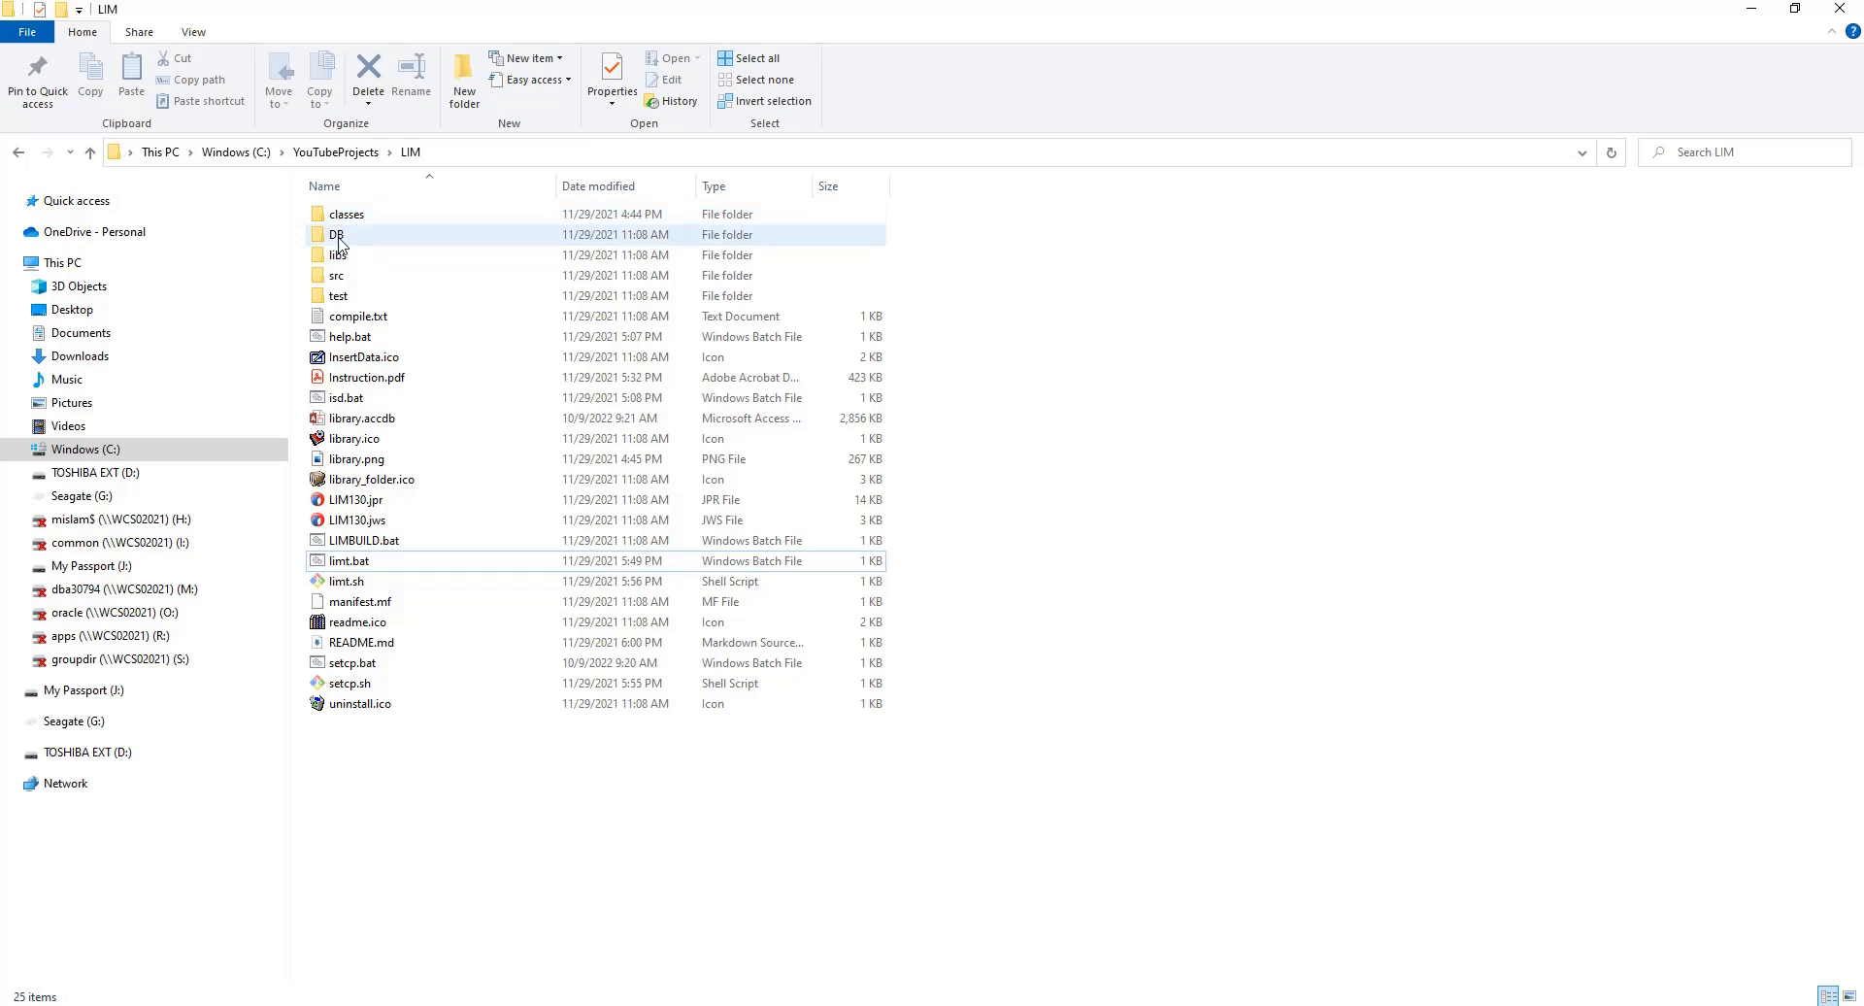
- Look through the database folders and .ini files inside the DB folder, return to LIM and select library.accdb
mouse_move(339, 244)
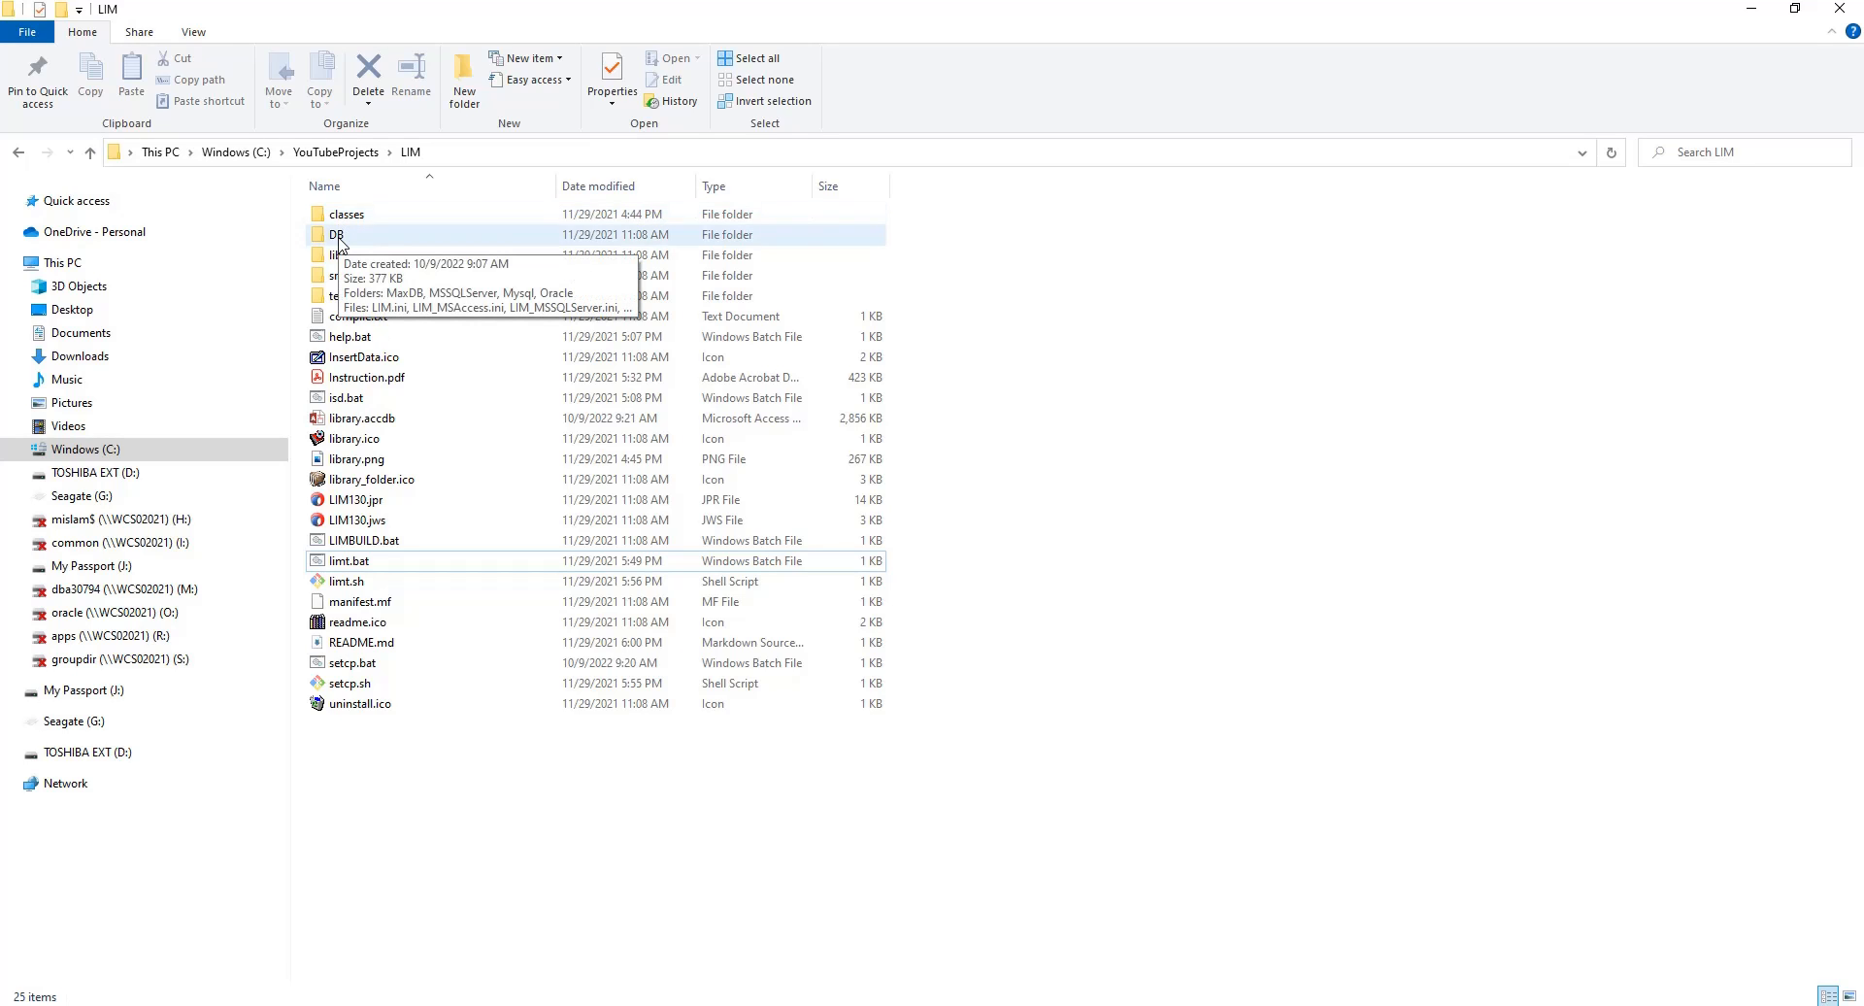
double_click(339, 243)
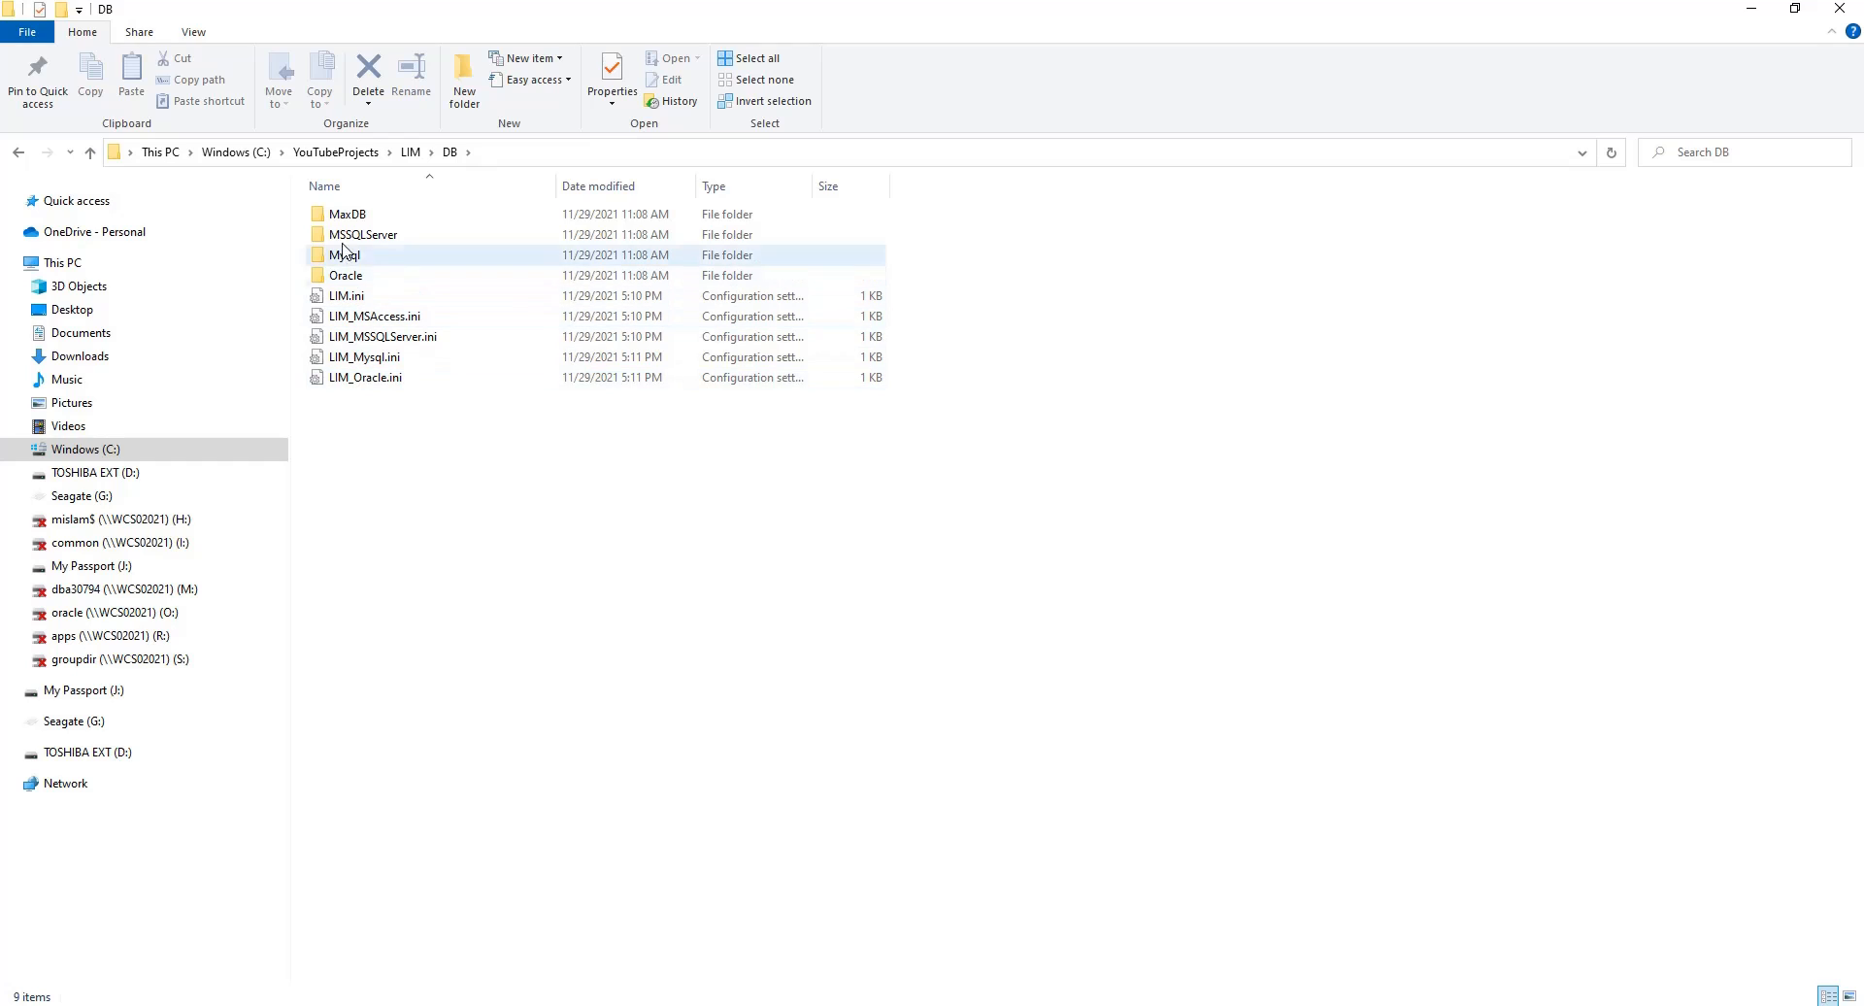
mouse_move(339, 248)
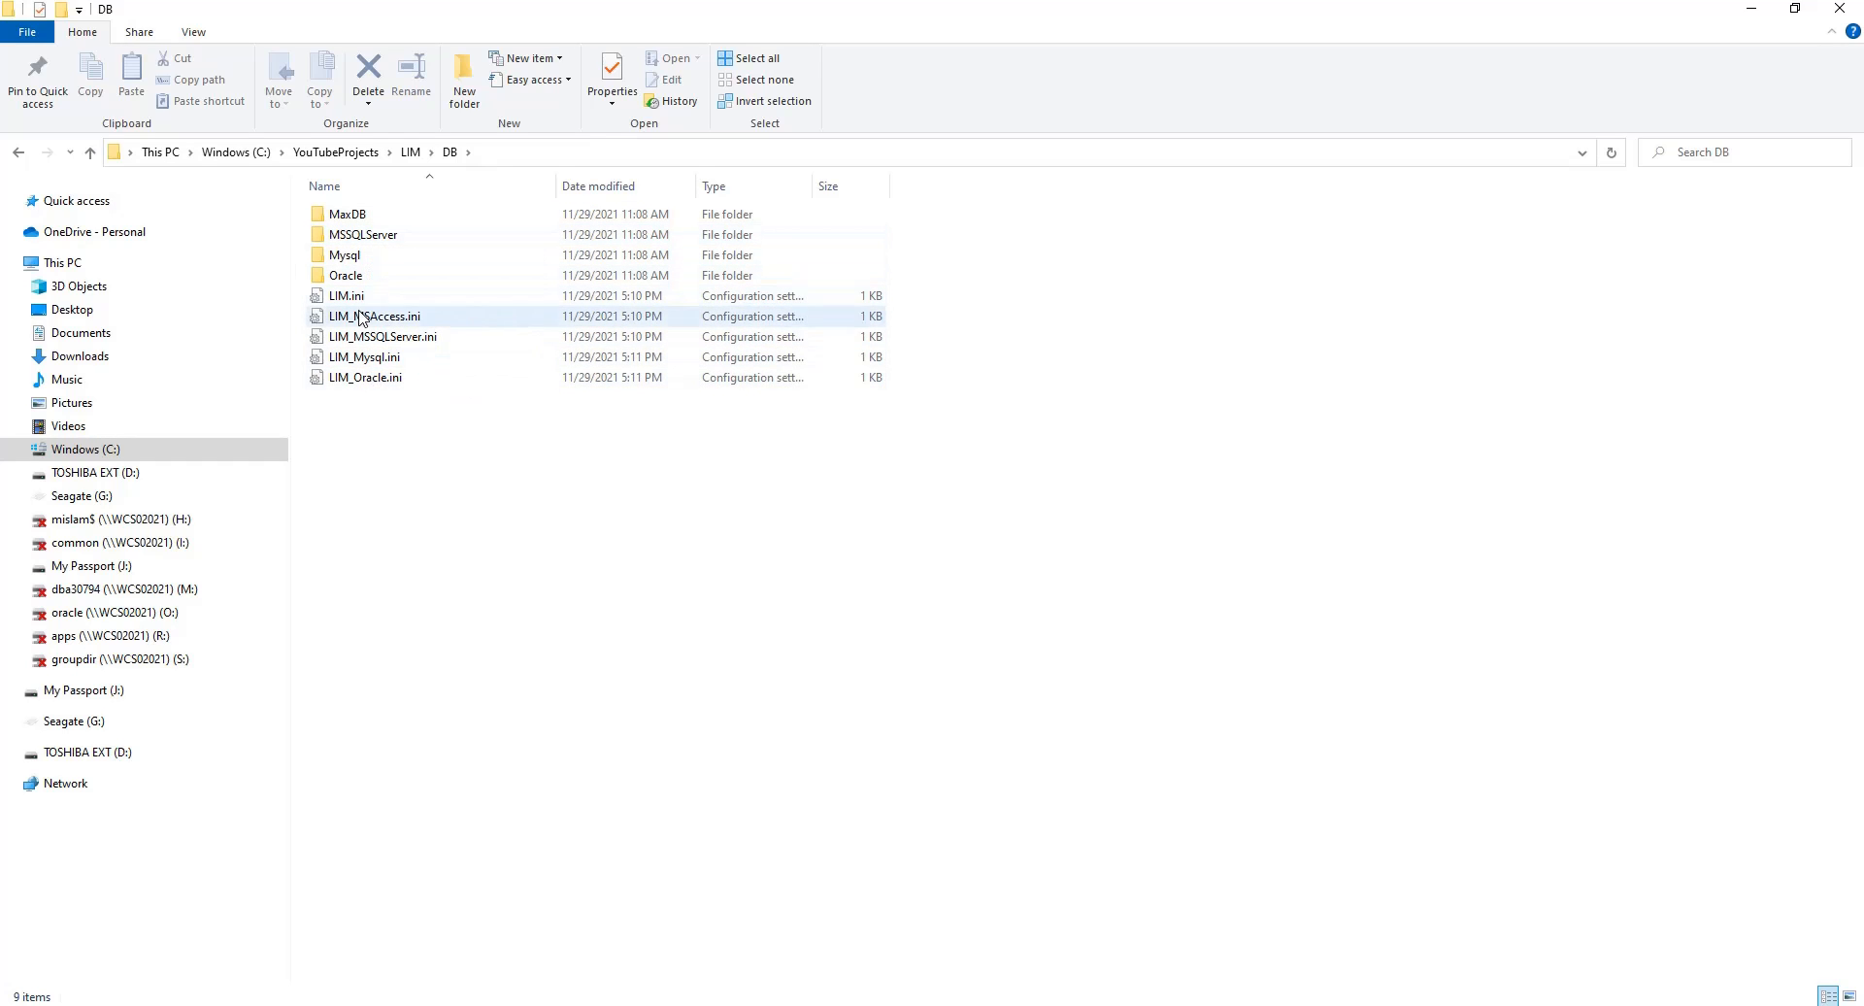
click(409, 153)
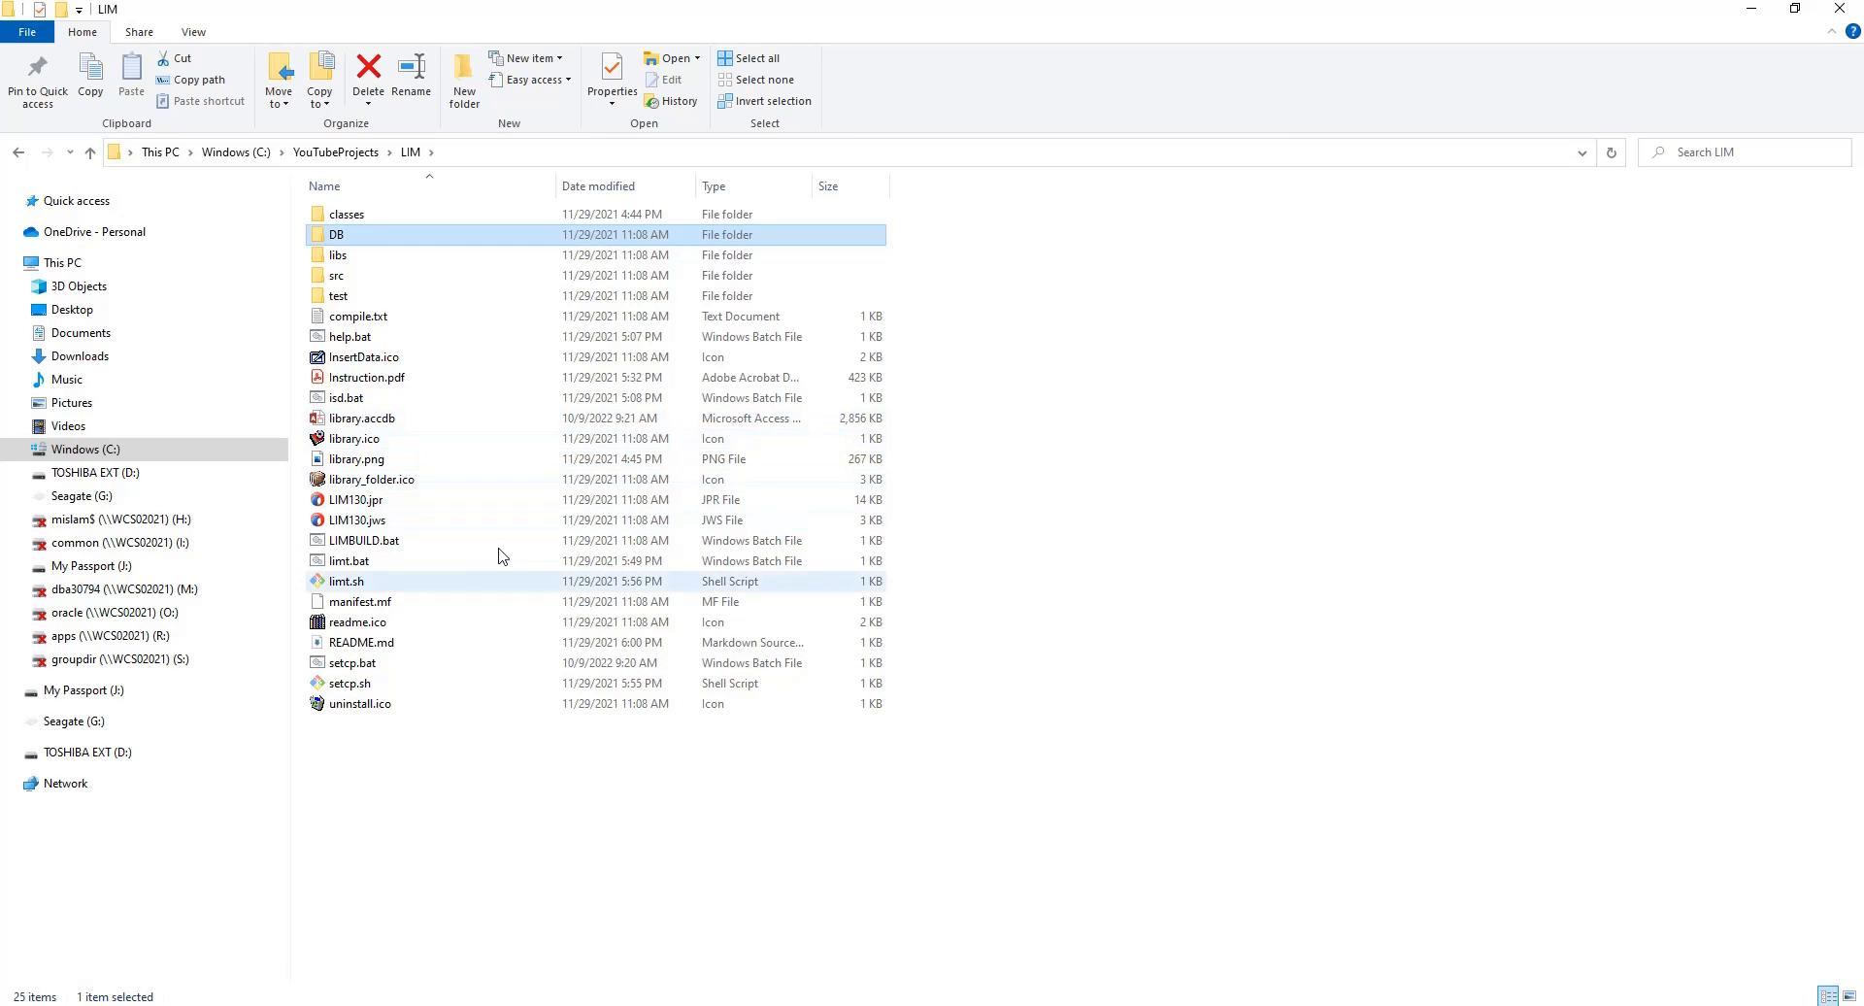
click(379, 420)
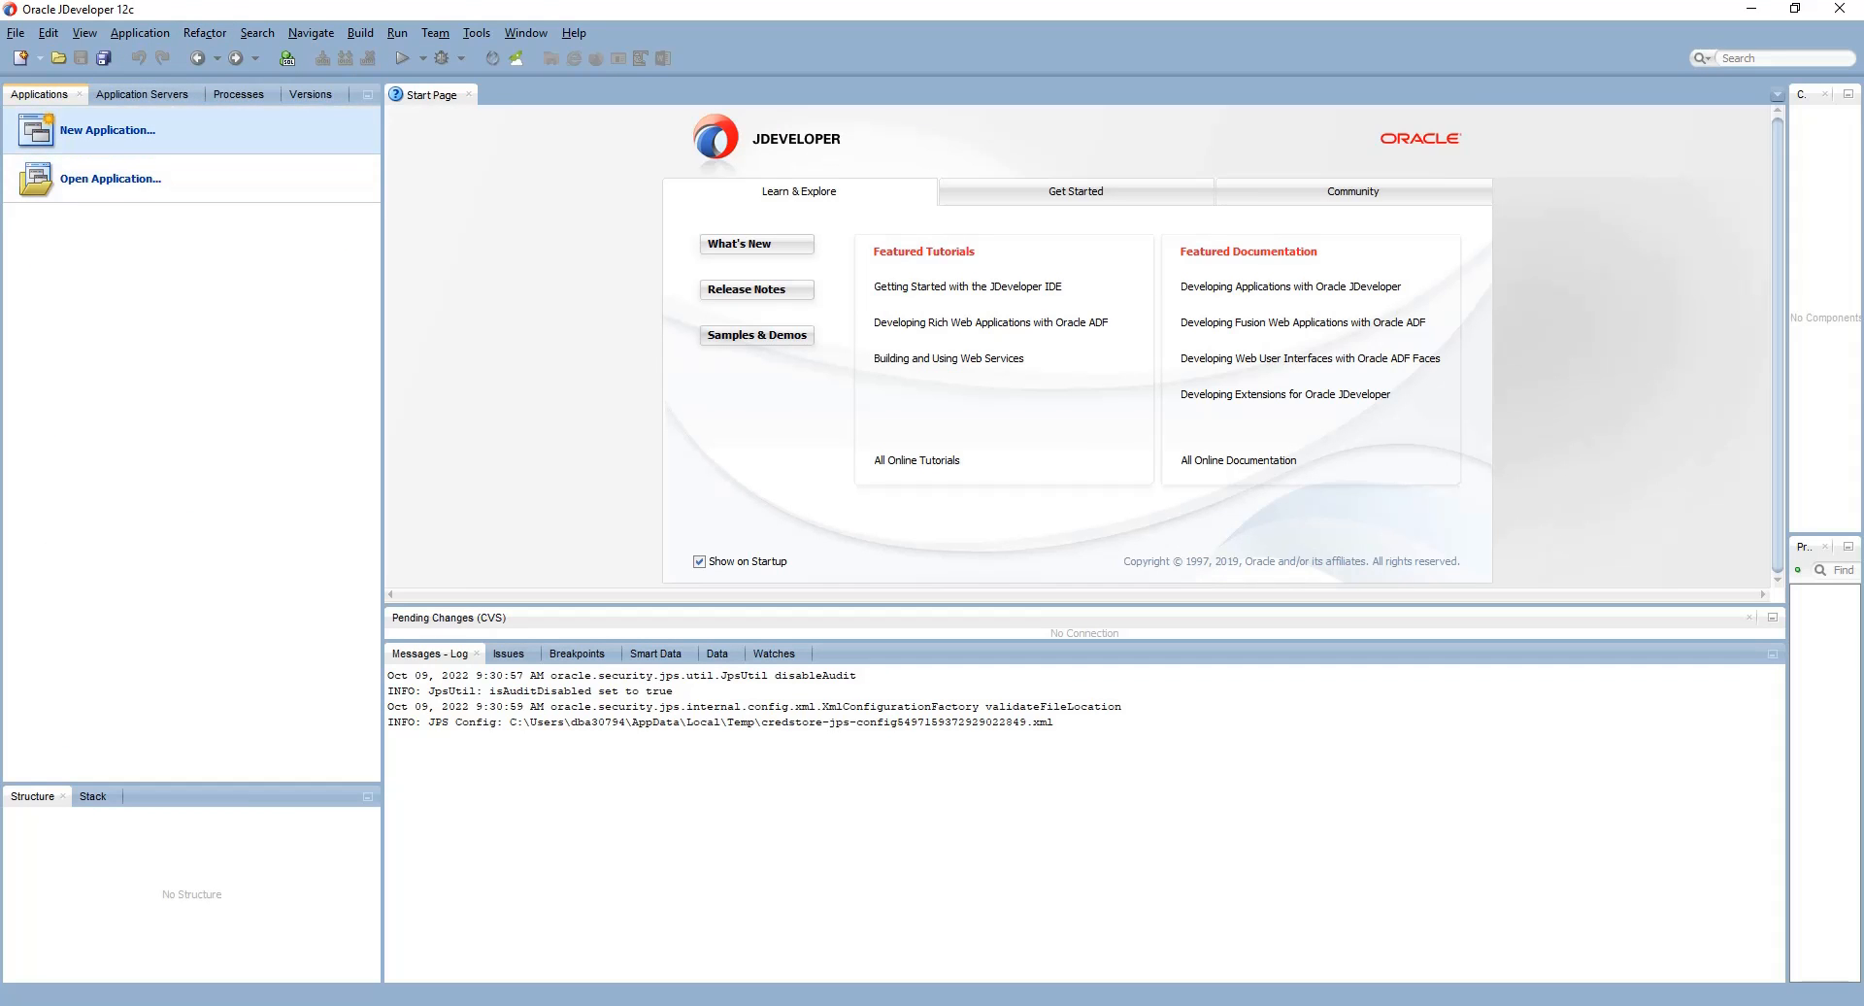
- In Oracle JDeveloper, open the application LIM130.jws from C:\YouTubeProjects\LIM
click(111, 178)
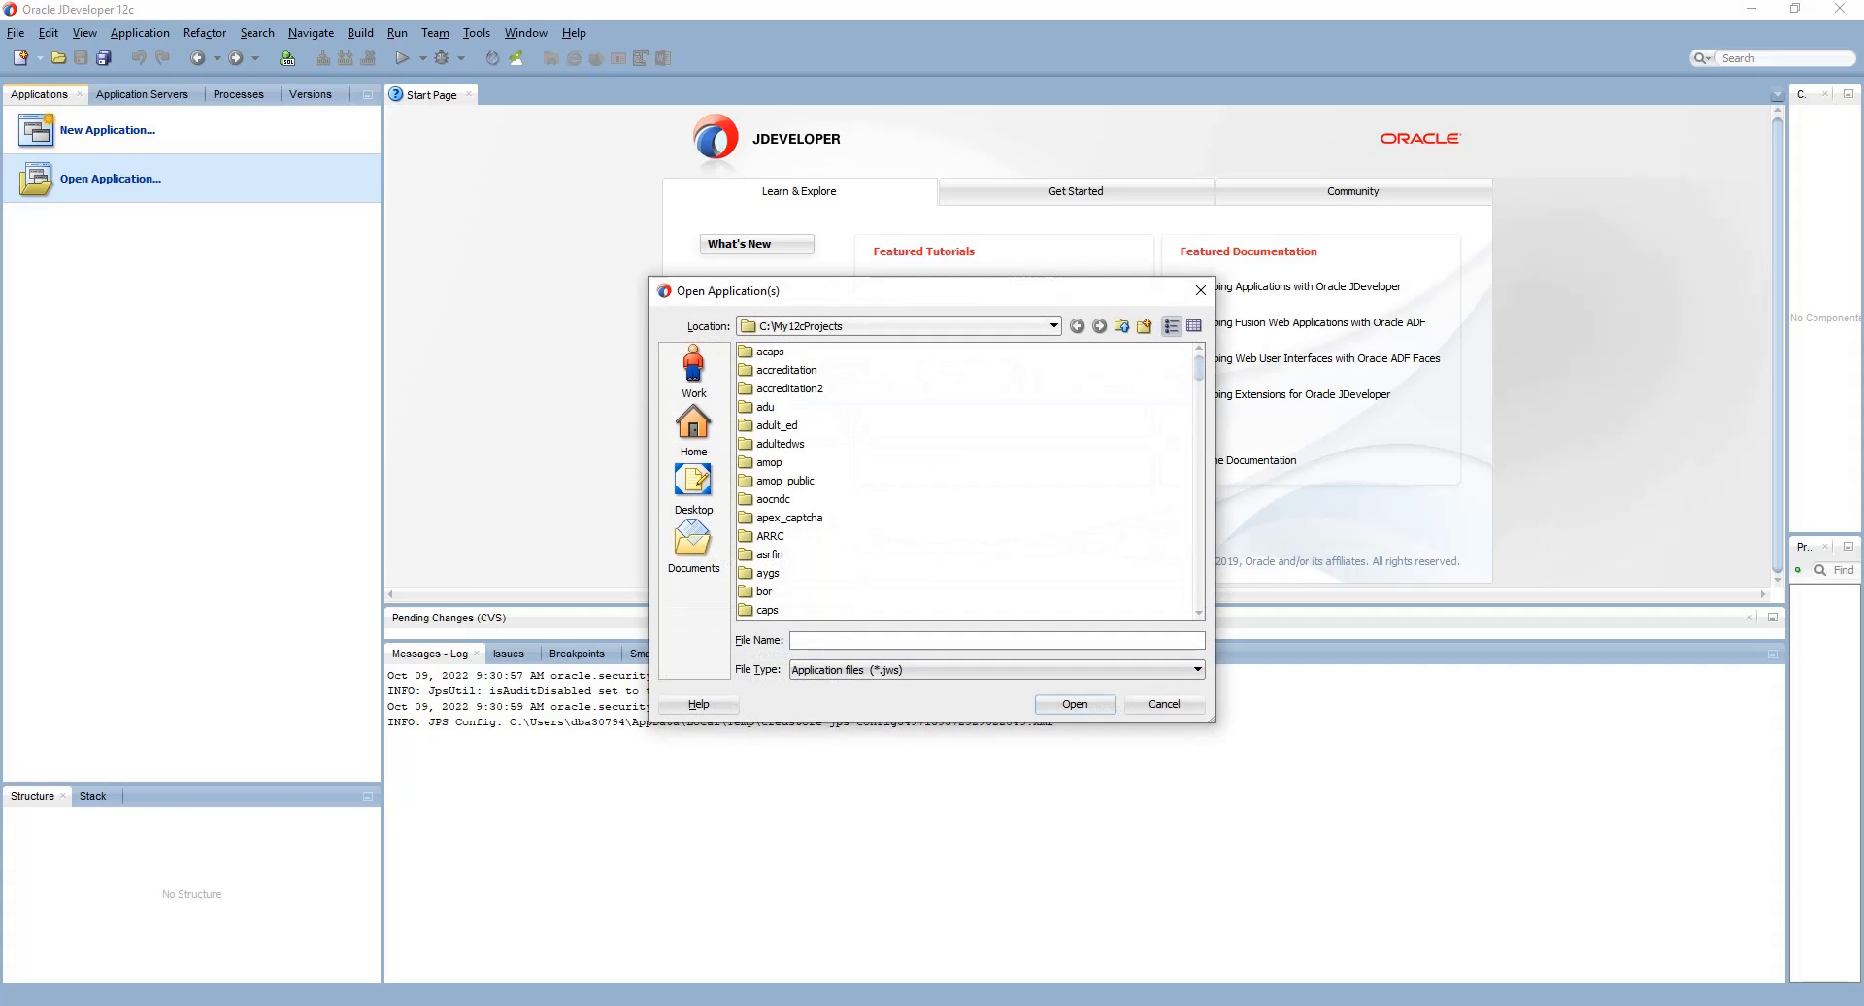
click(1055, 326)
click(874, 345)
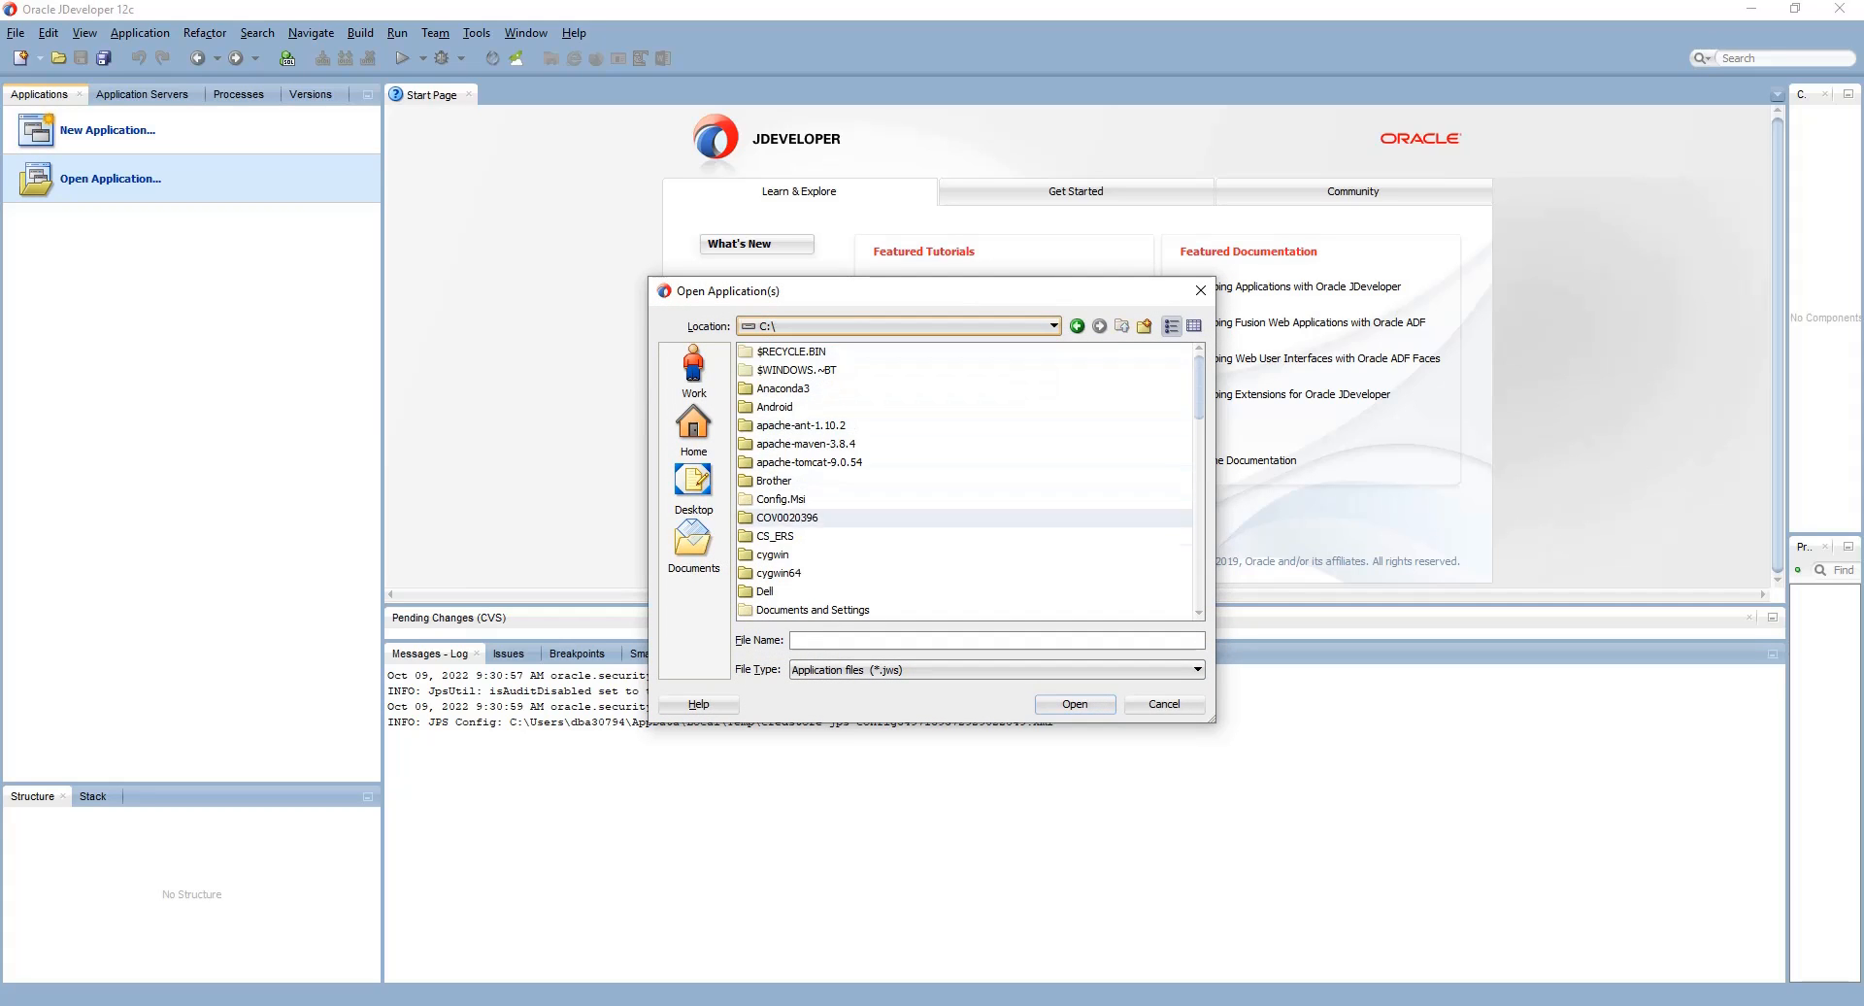
scroll(874, 486, down, 15)
click(796, 610)
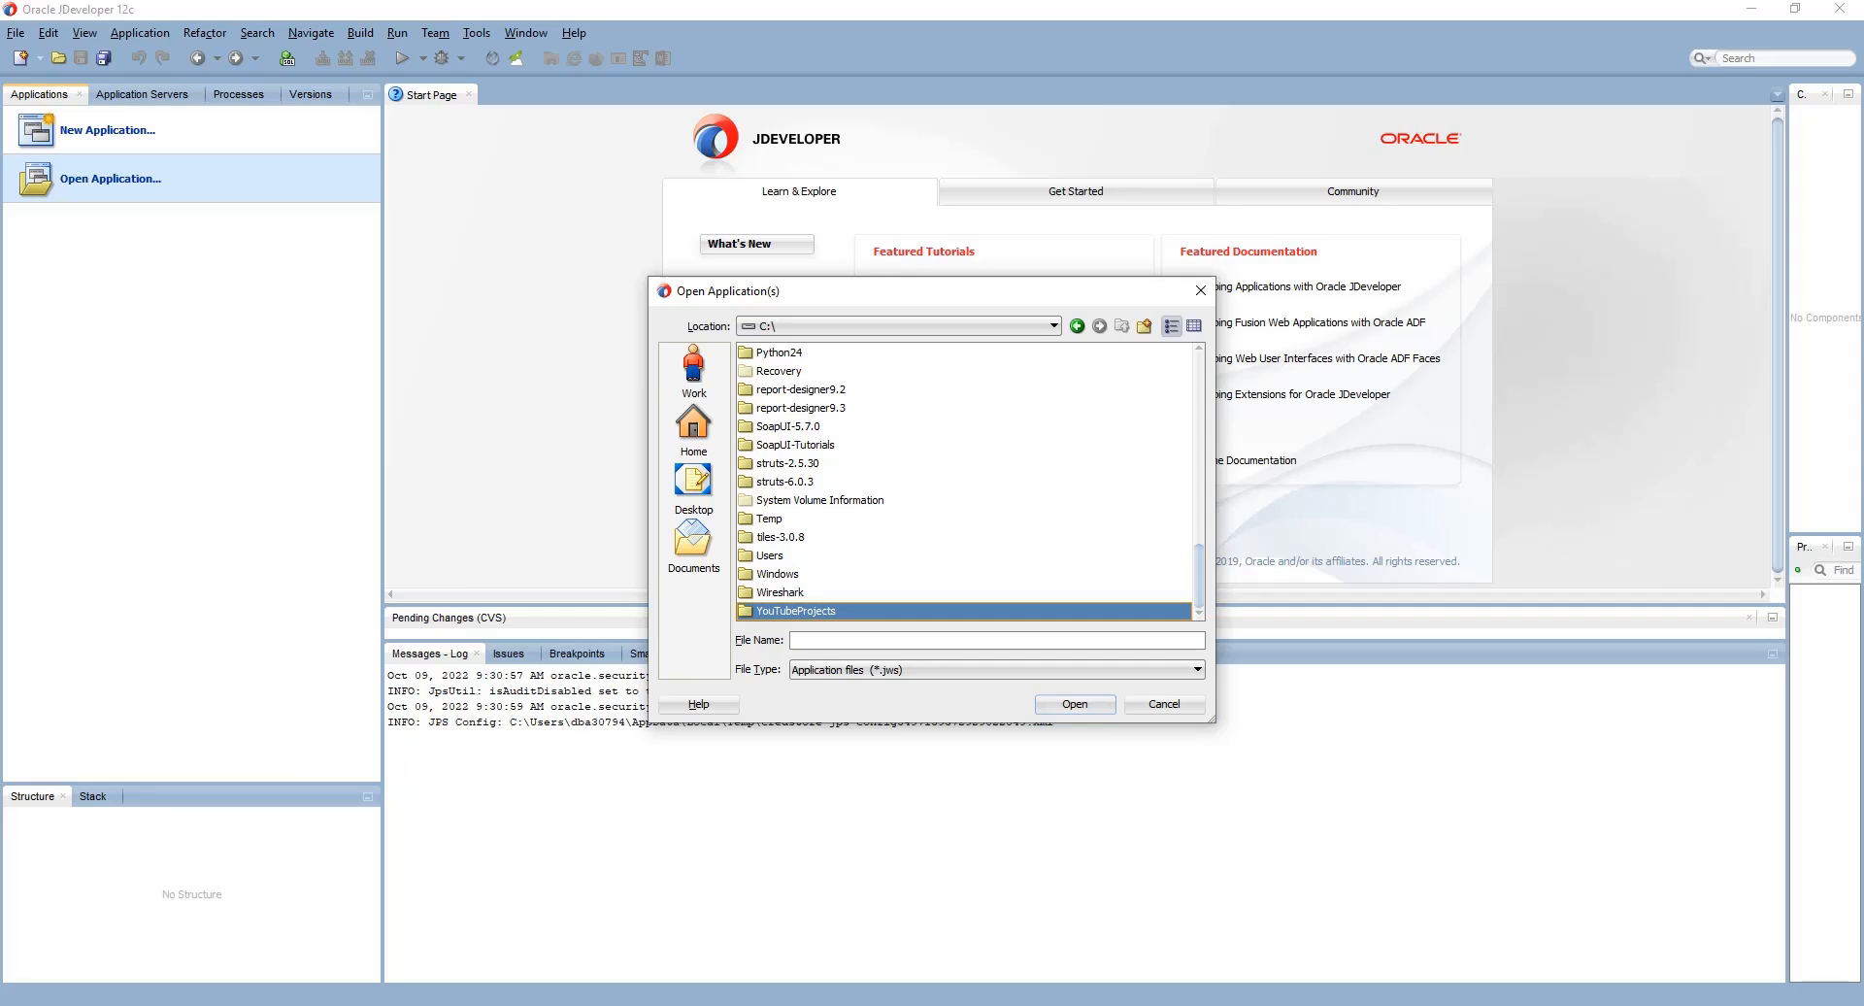
key(Return)
key(l)
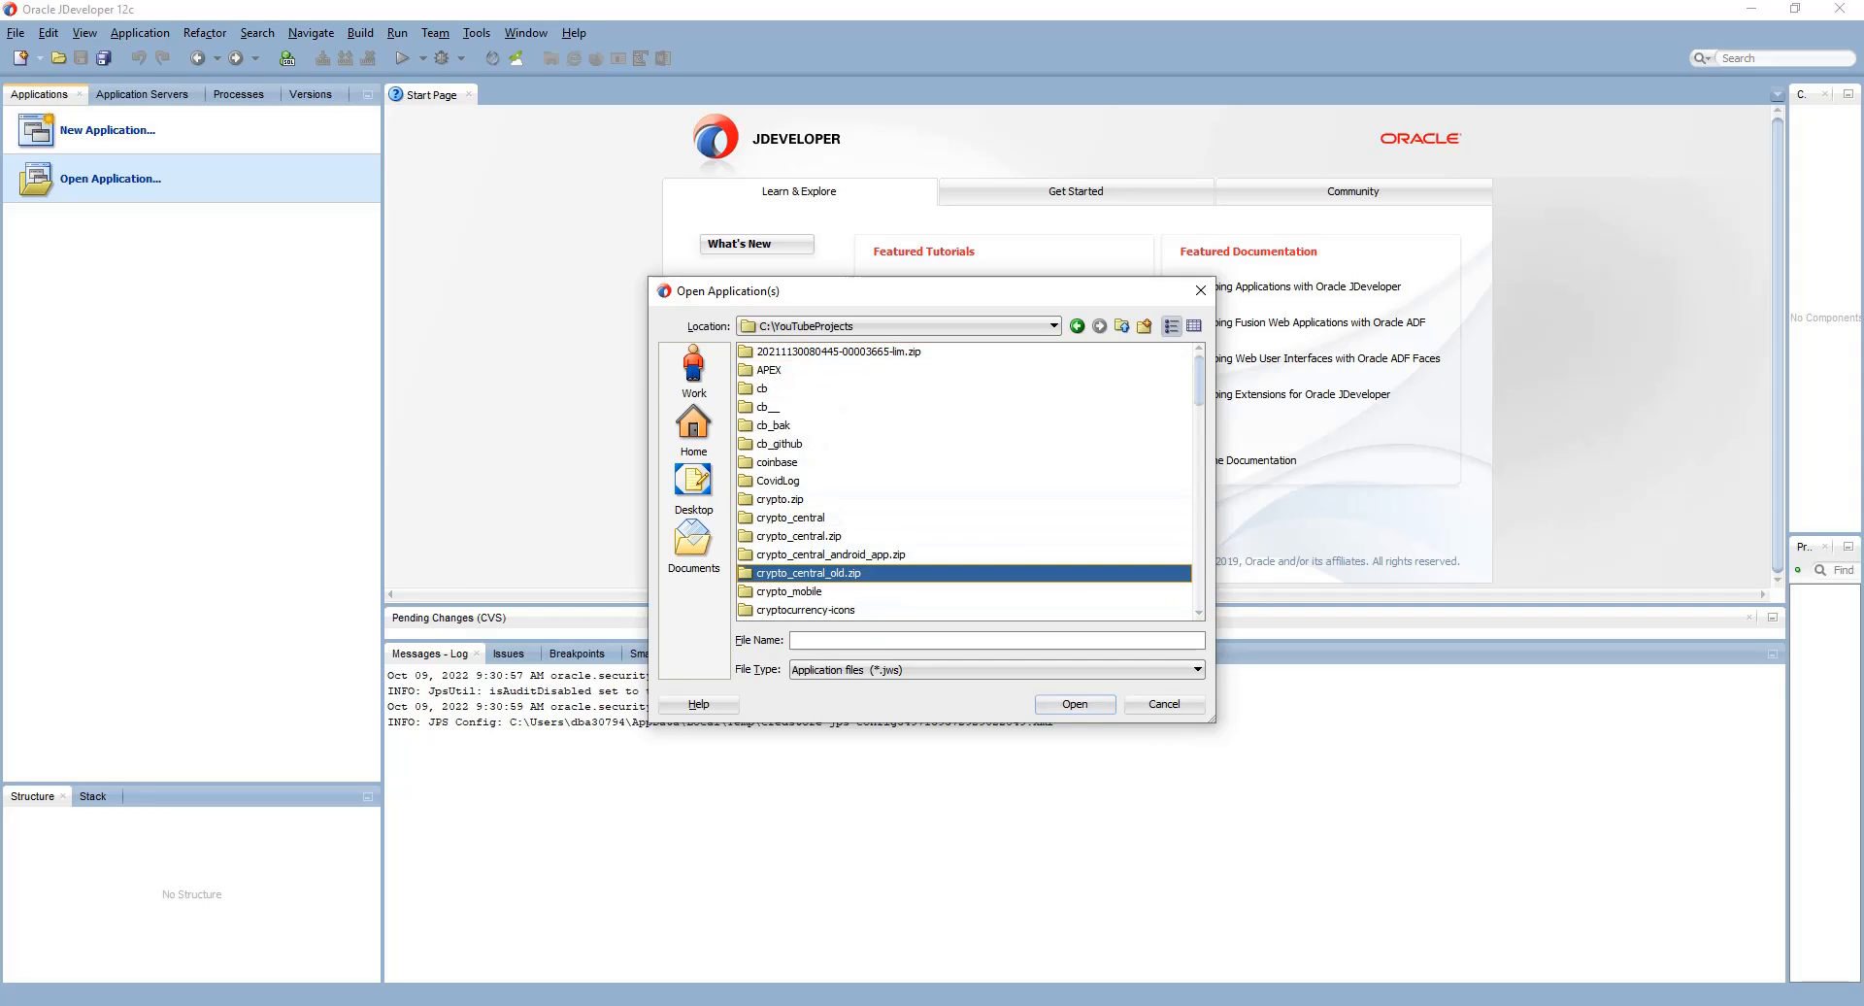
key(Return)
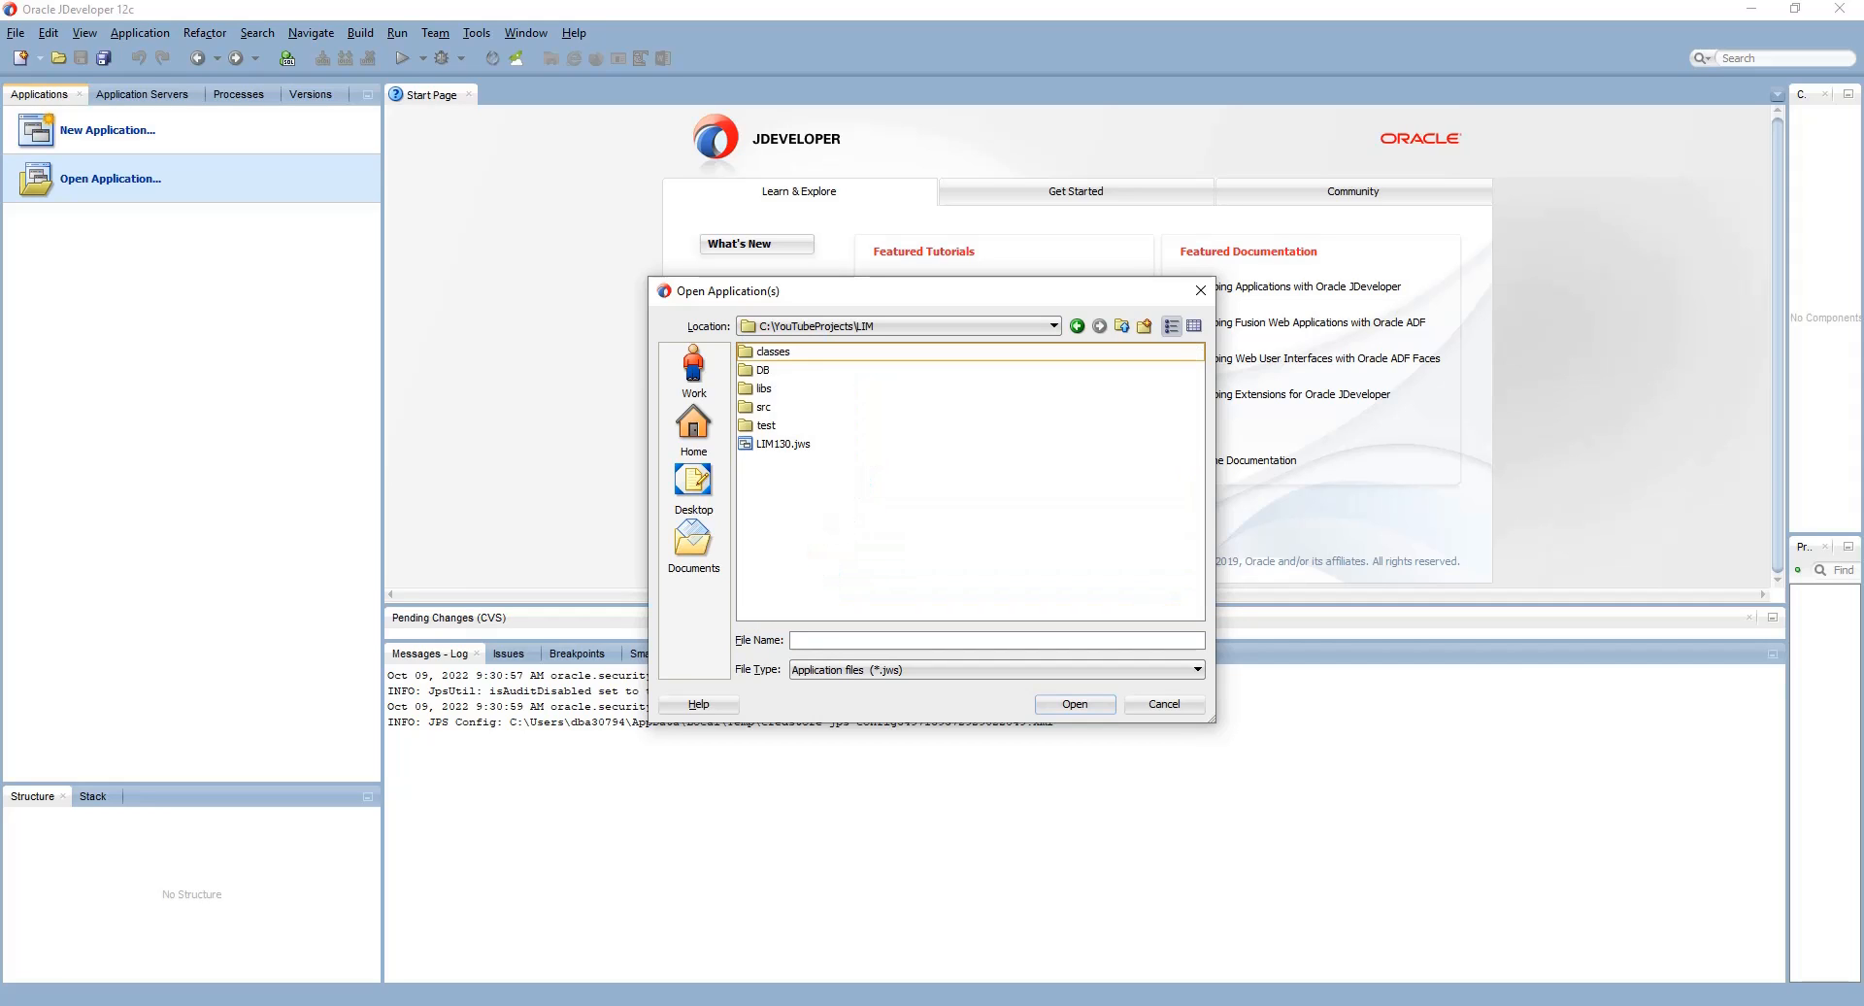
click(784, 444)
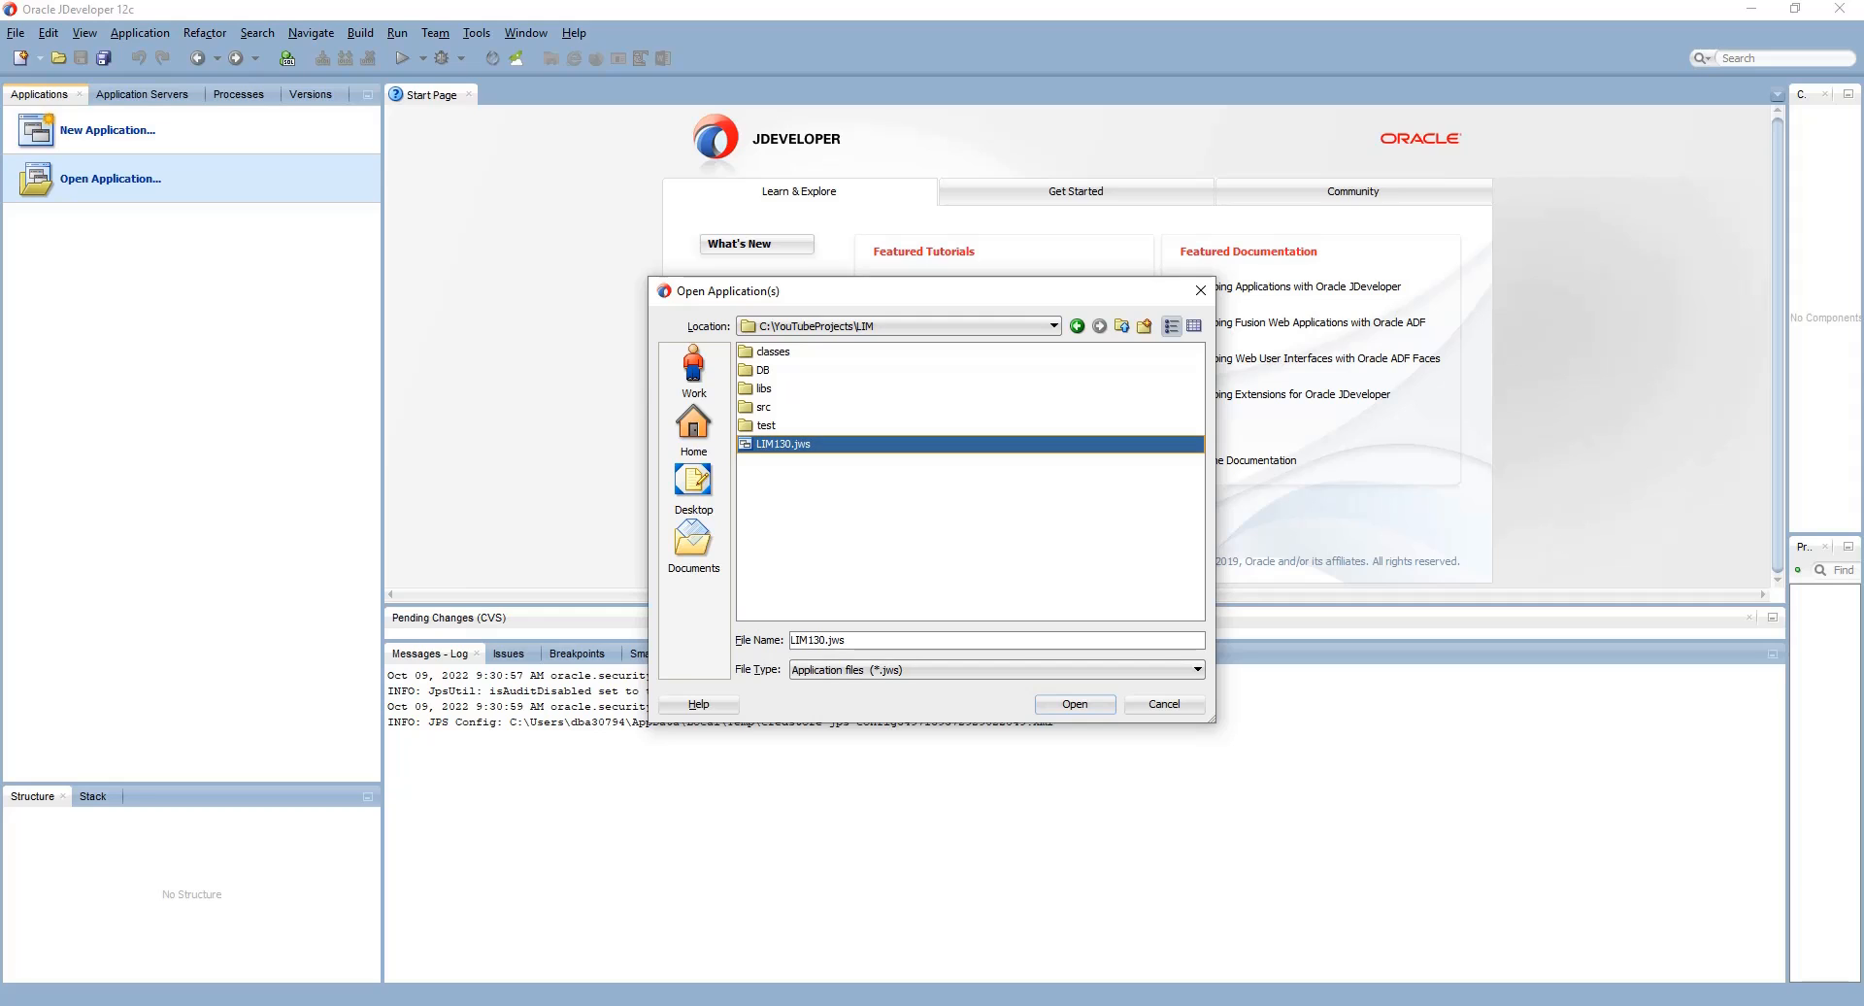
click(1074, 703)
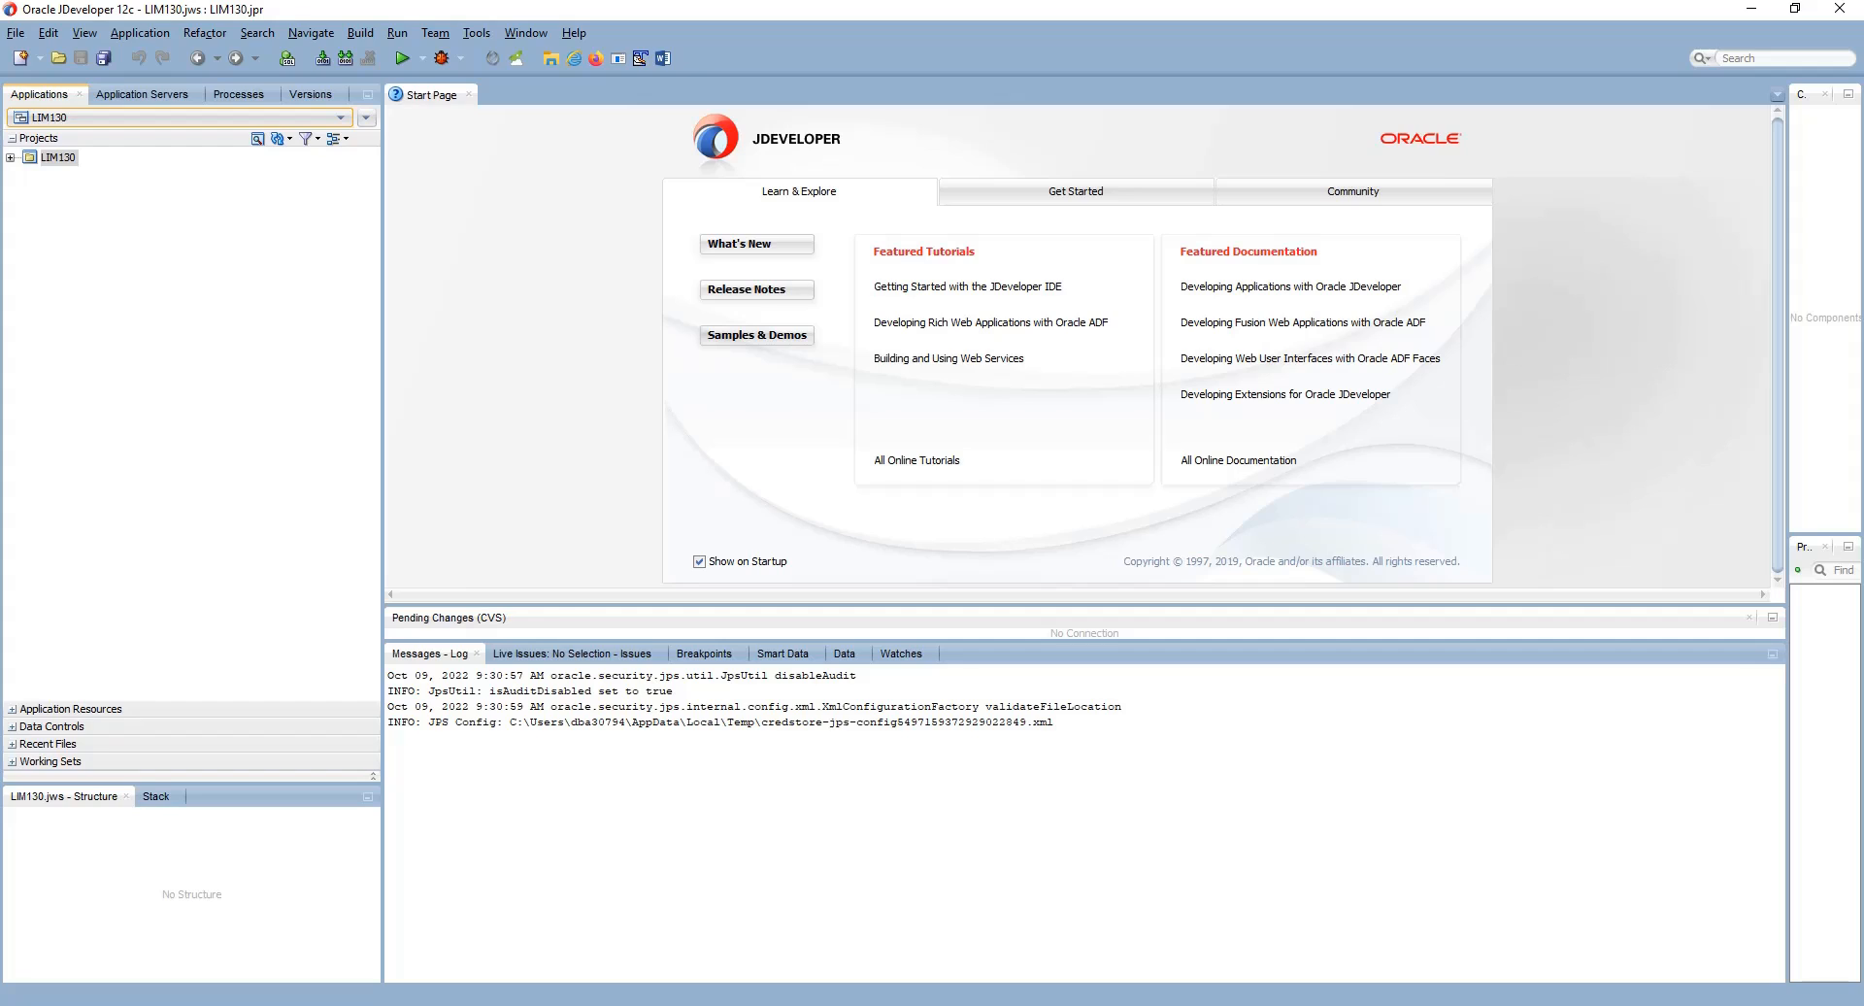
- Expand the LIM130 project's Application Sources and the package just below help.gui.wrk, browse its Java classes and select MainFrame.java
click(11, 157)
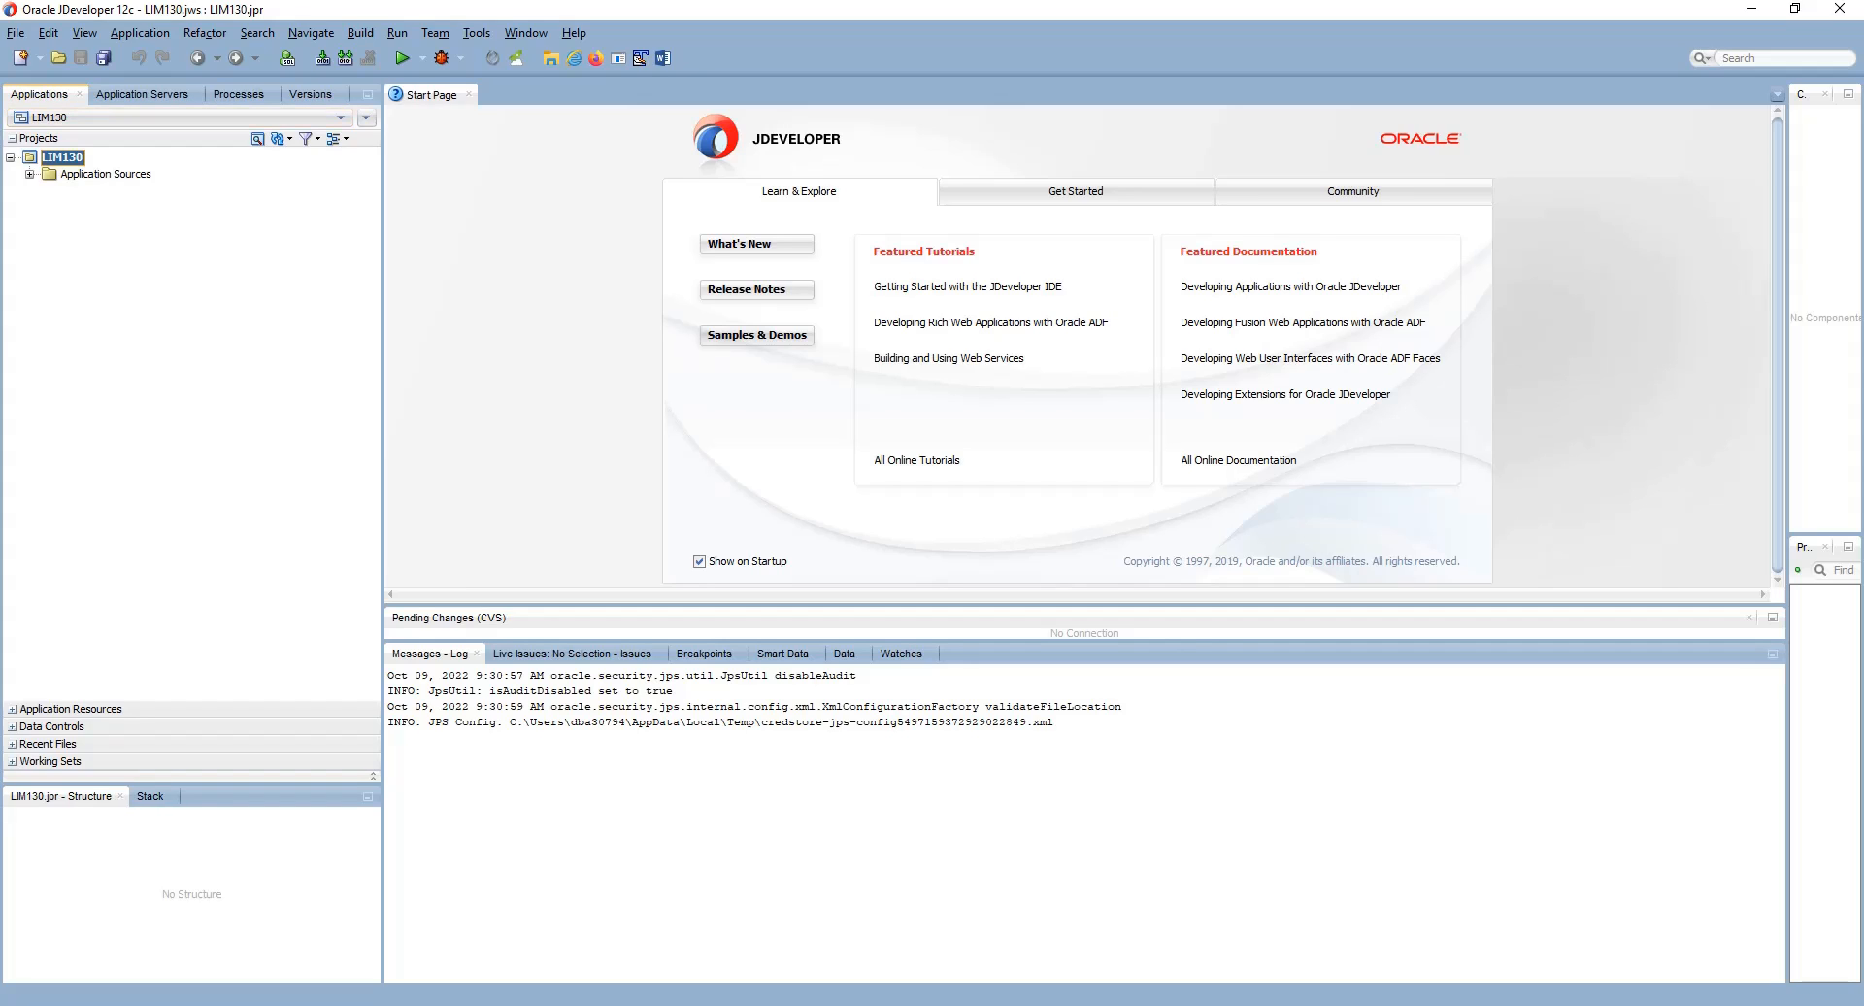
click(31, 175)
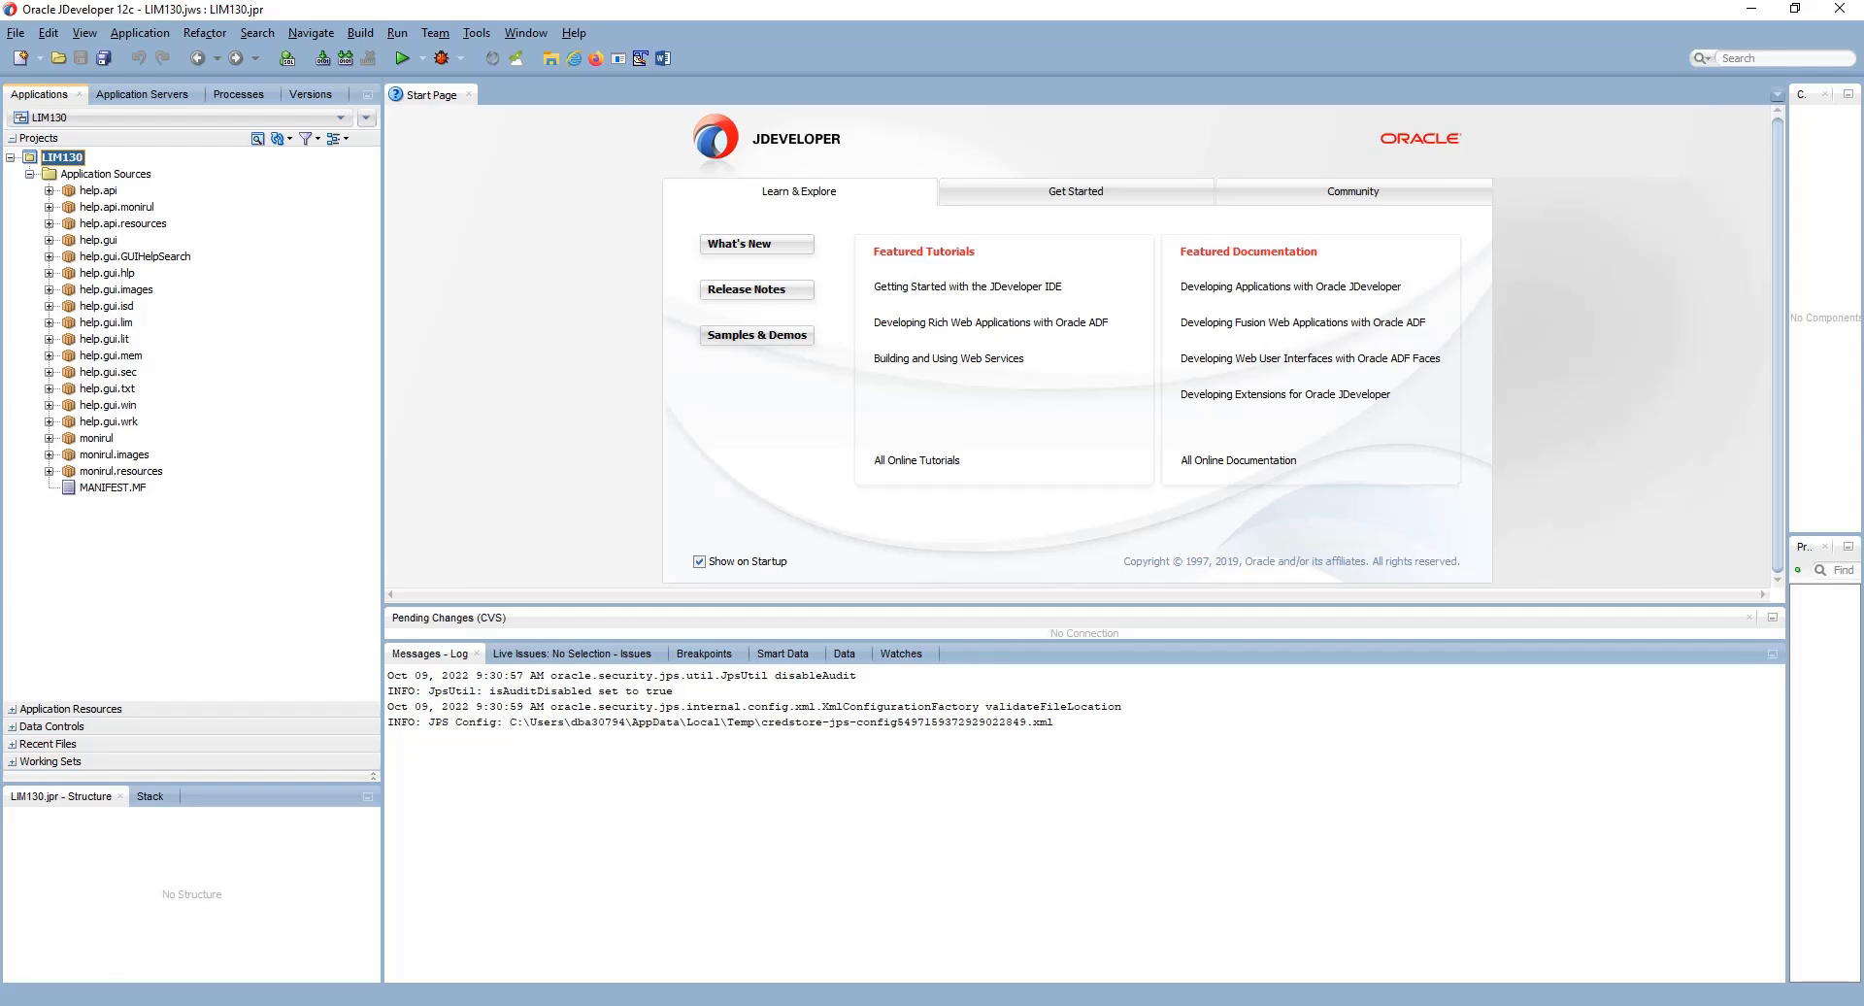
click(49, 438)
scroll(194, 423, down, 11)
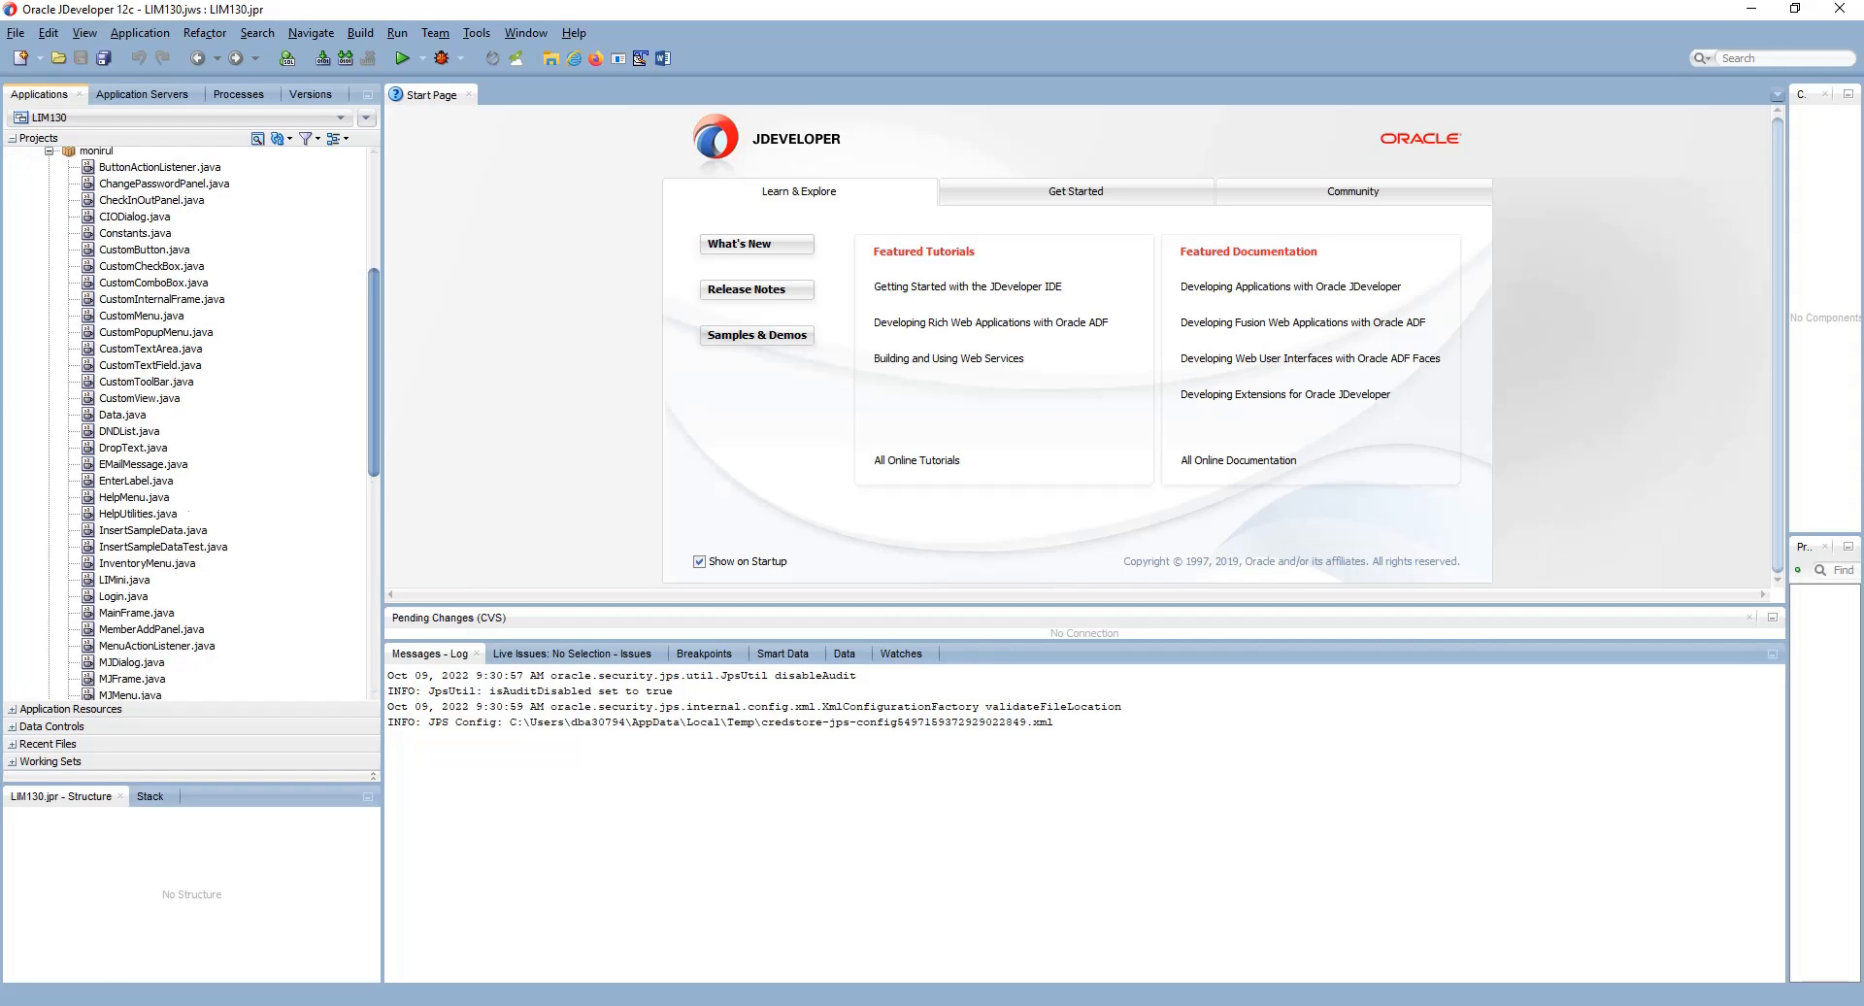
scroll(194, 423, up, 4)
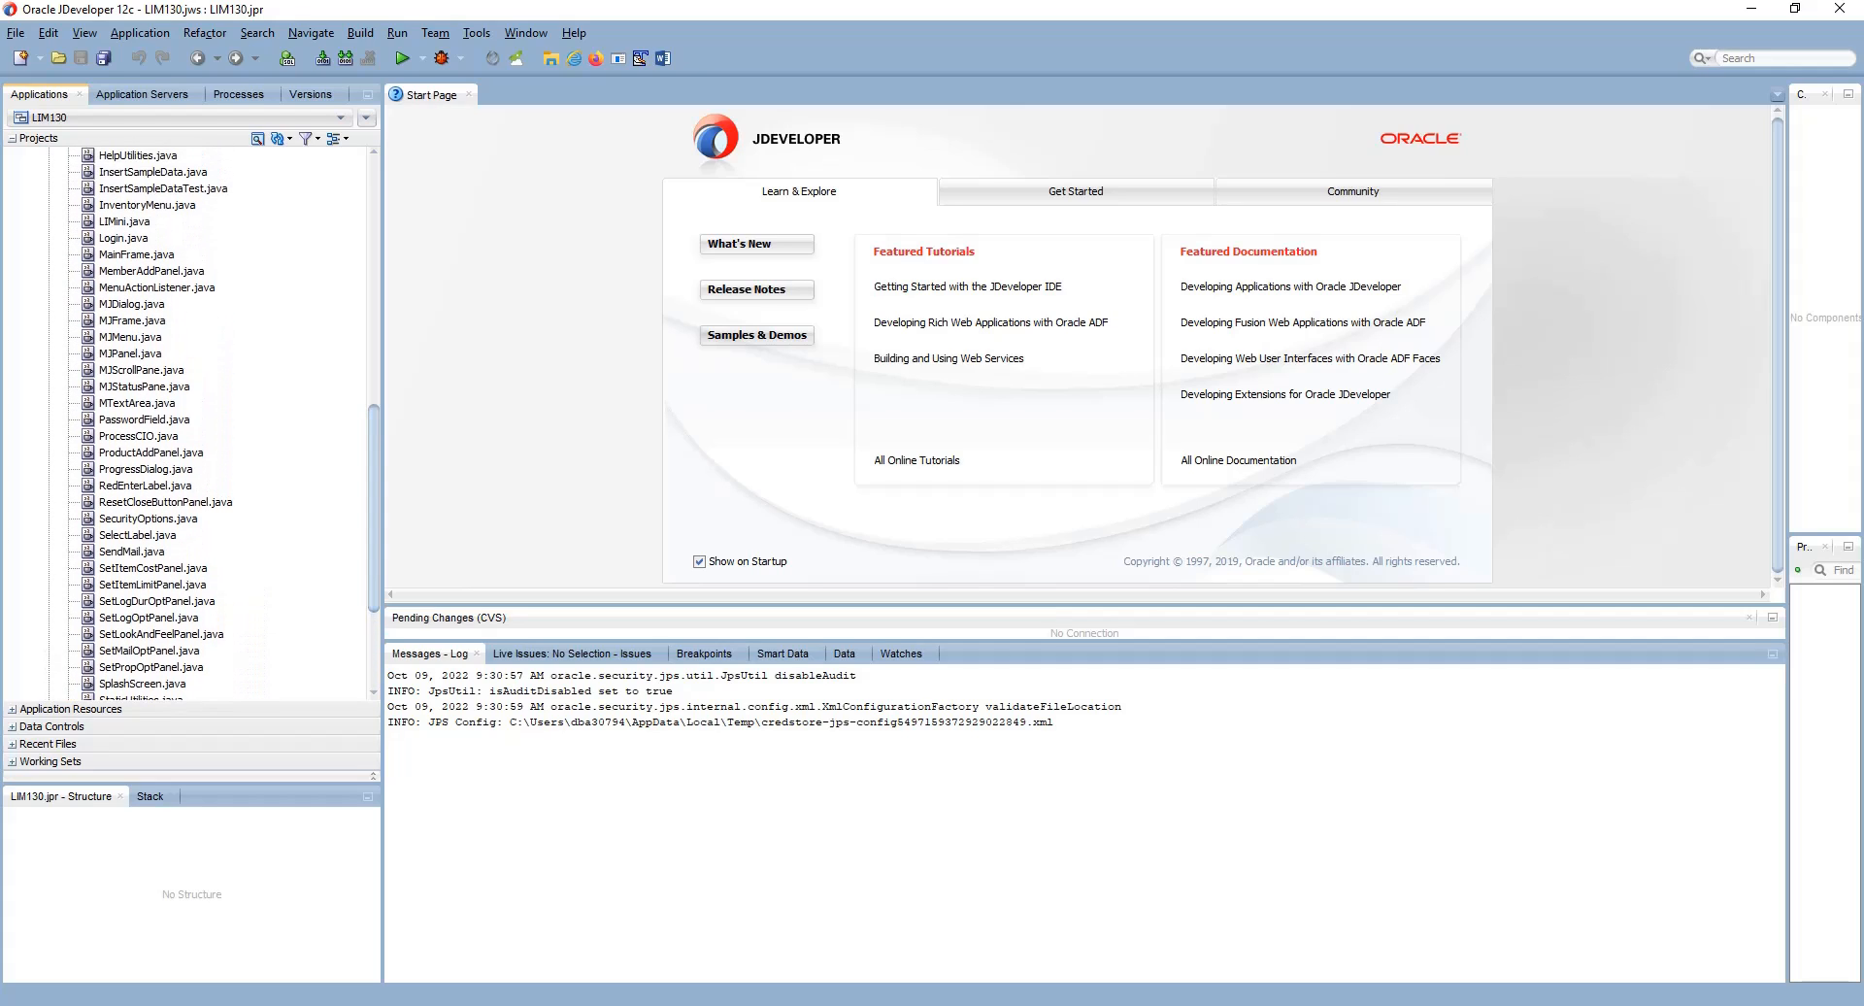
click(137, 255)
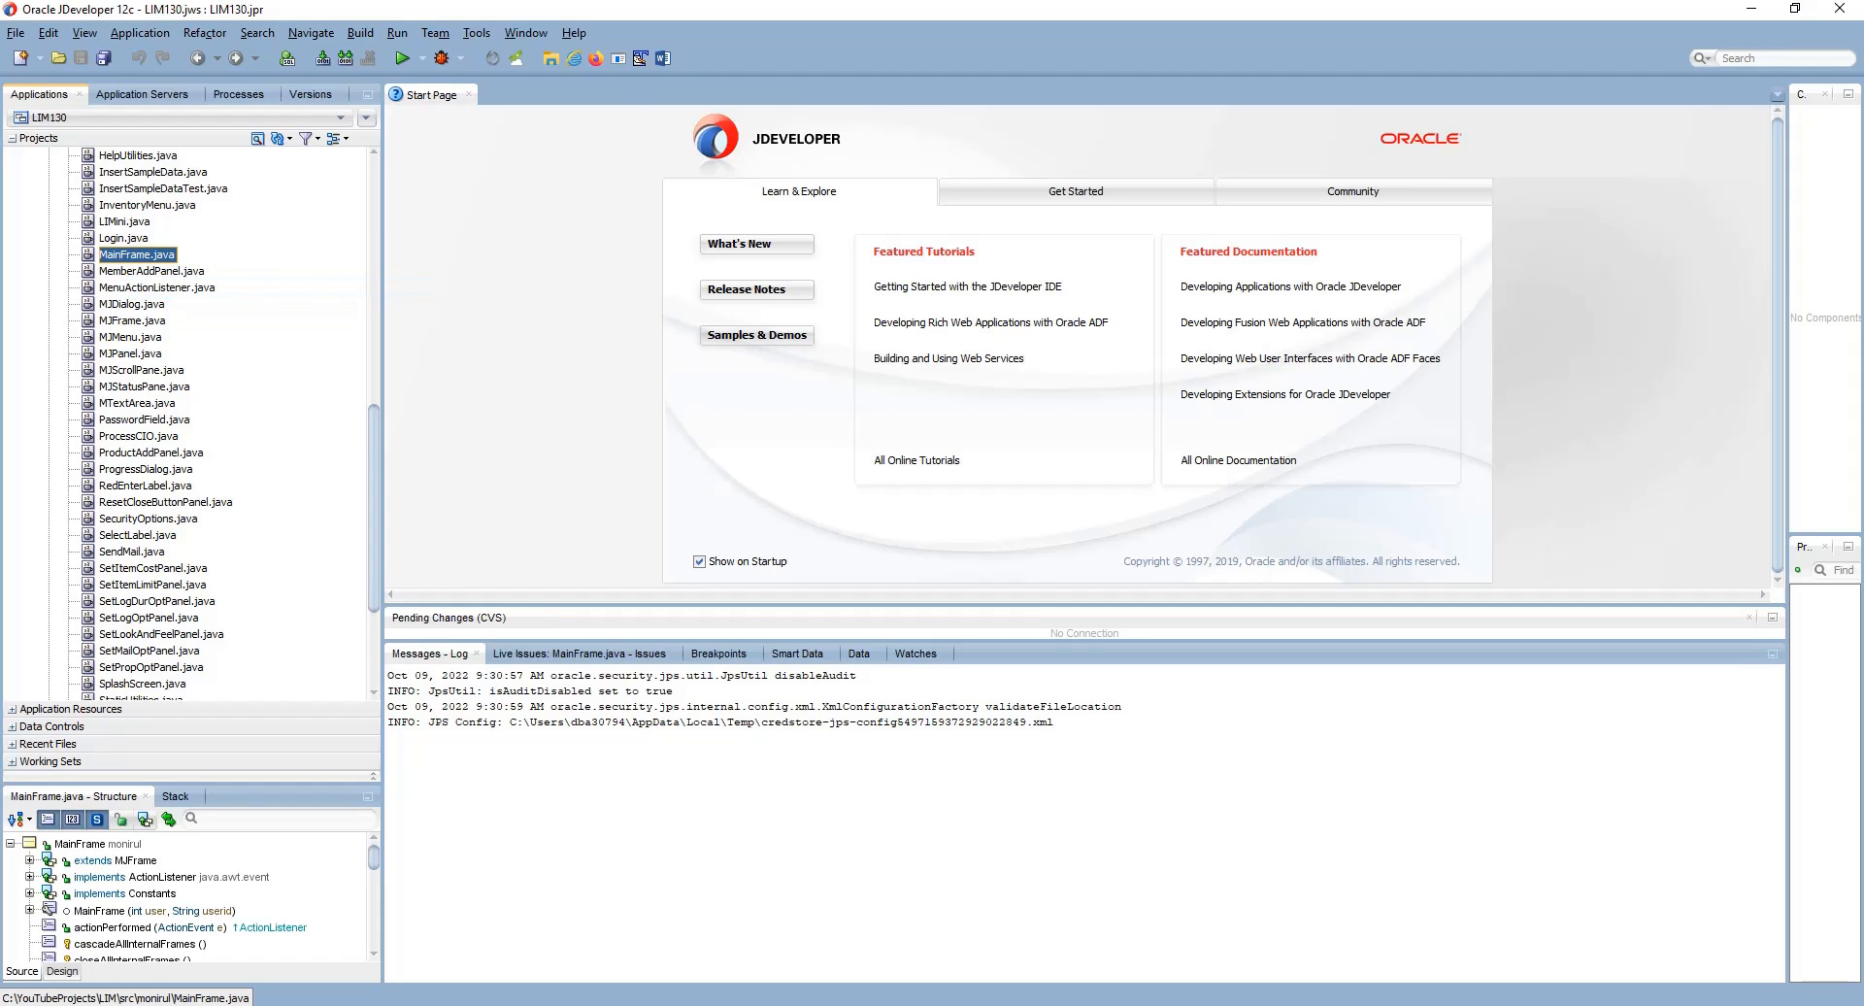
- Open InsertSampleDataTest.java, read through its test methods down to the main method, and close the file
click(219, 191)
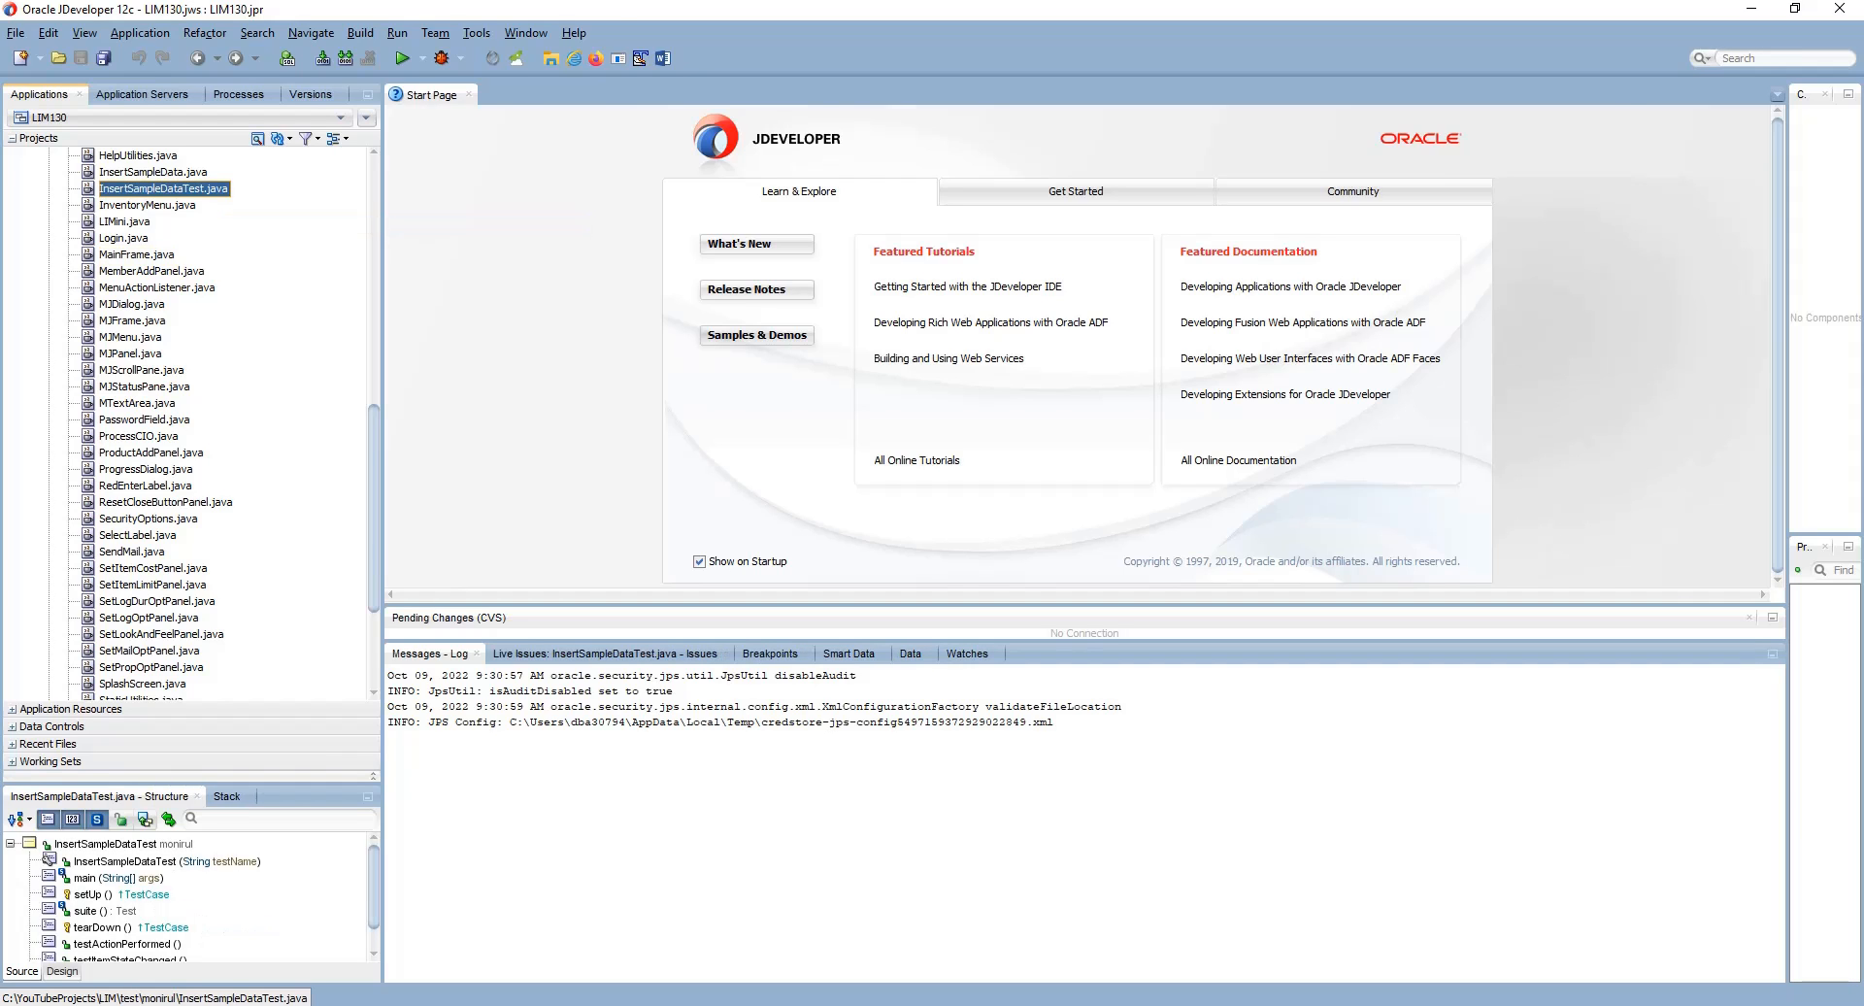
scroll(1000, 350, down, 5)
scroll(1000, 349, down, 11)
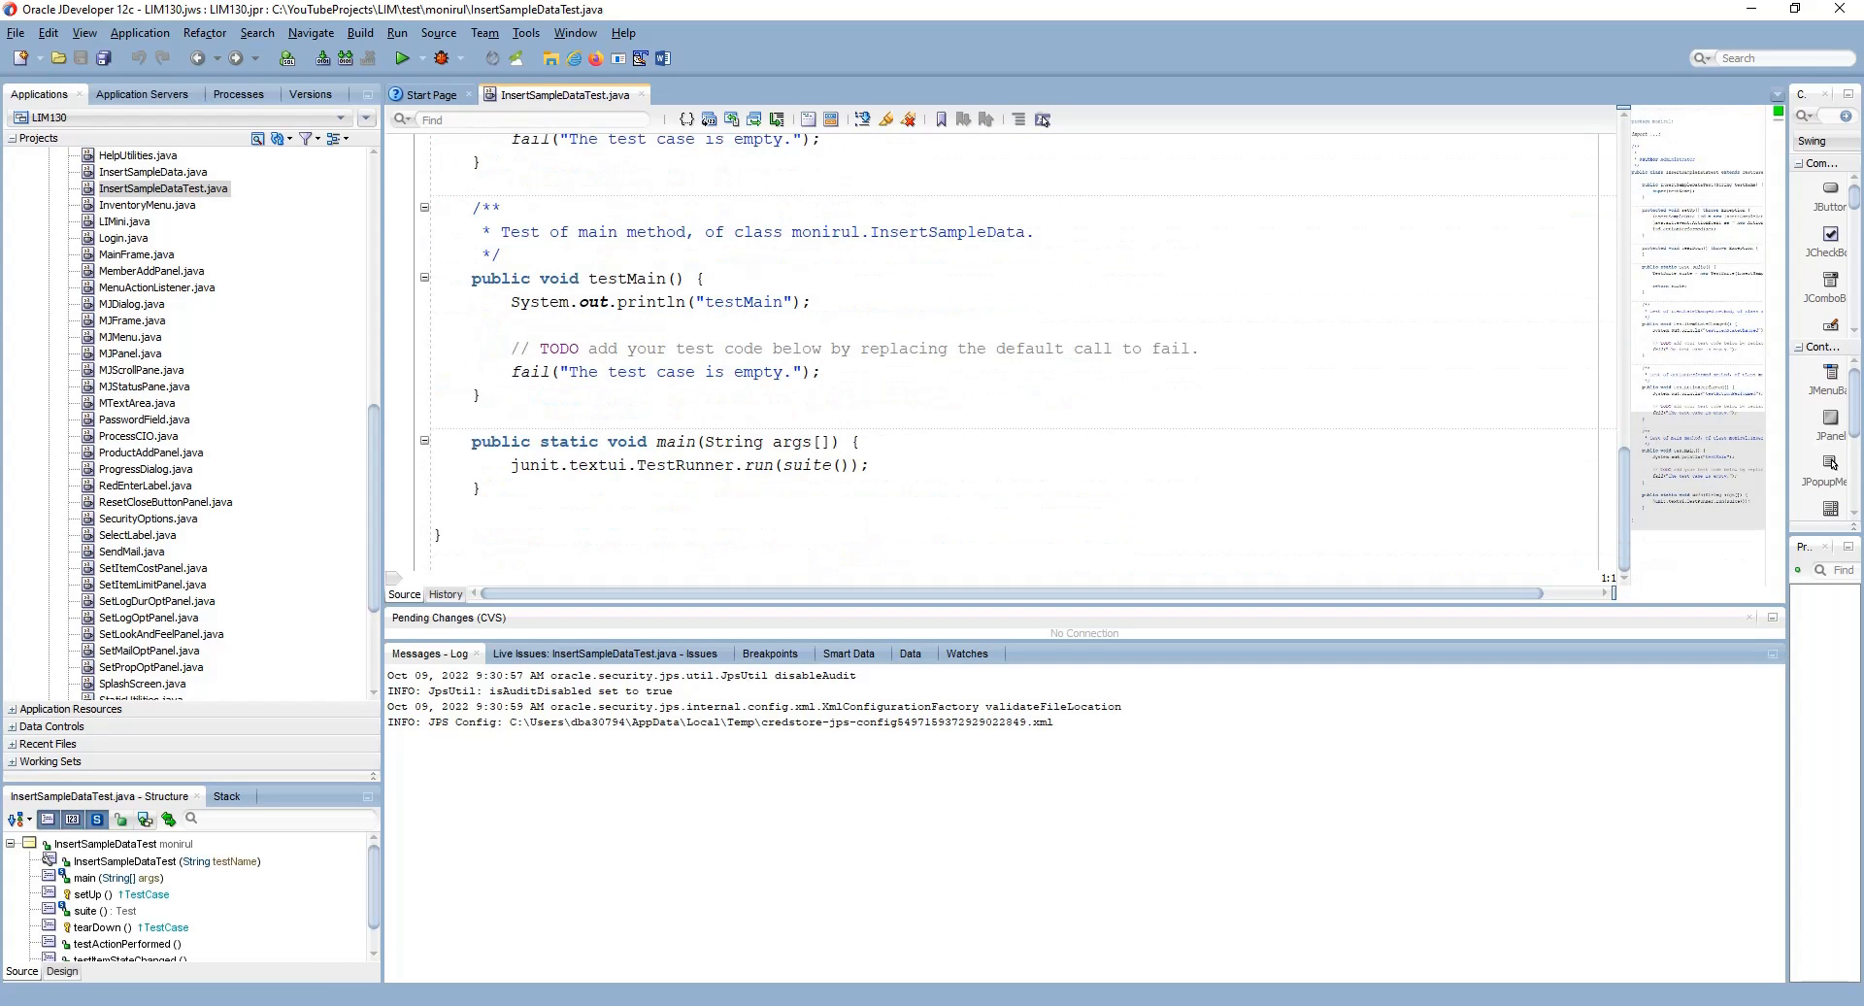
scroll(1000, 349, up, 3)
scroll(1000, 350, down, 3)
click(642, 94)
- Collapse the expanded source package and Application Sources, select the LIM130 project and minimize the JDeveloper window
drag(374, 505, 374, 267)
click(49, 420)
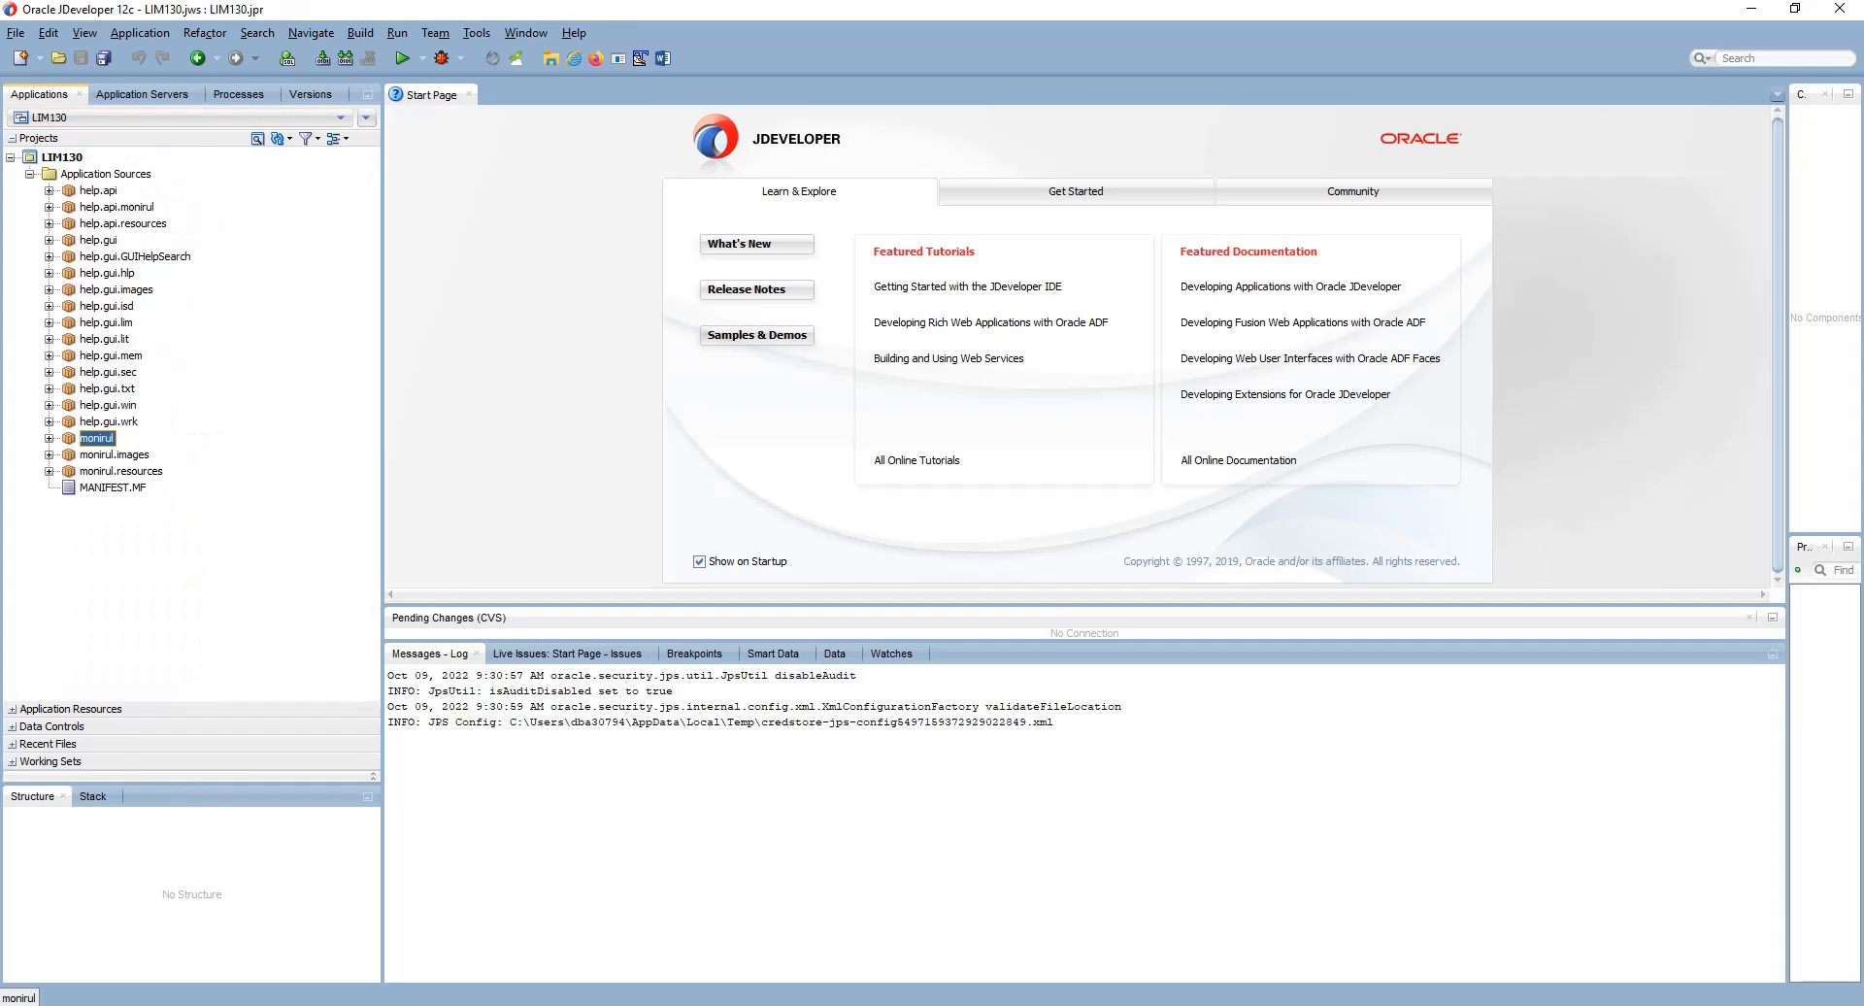
click(29, 174)
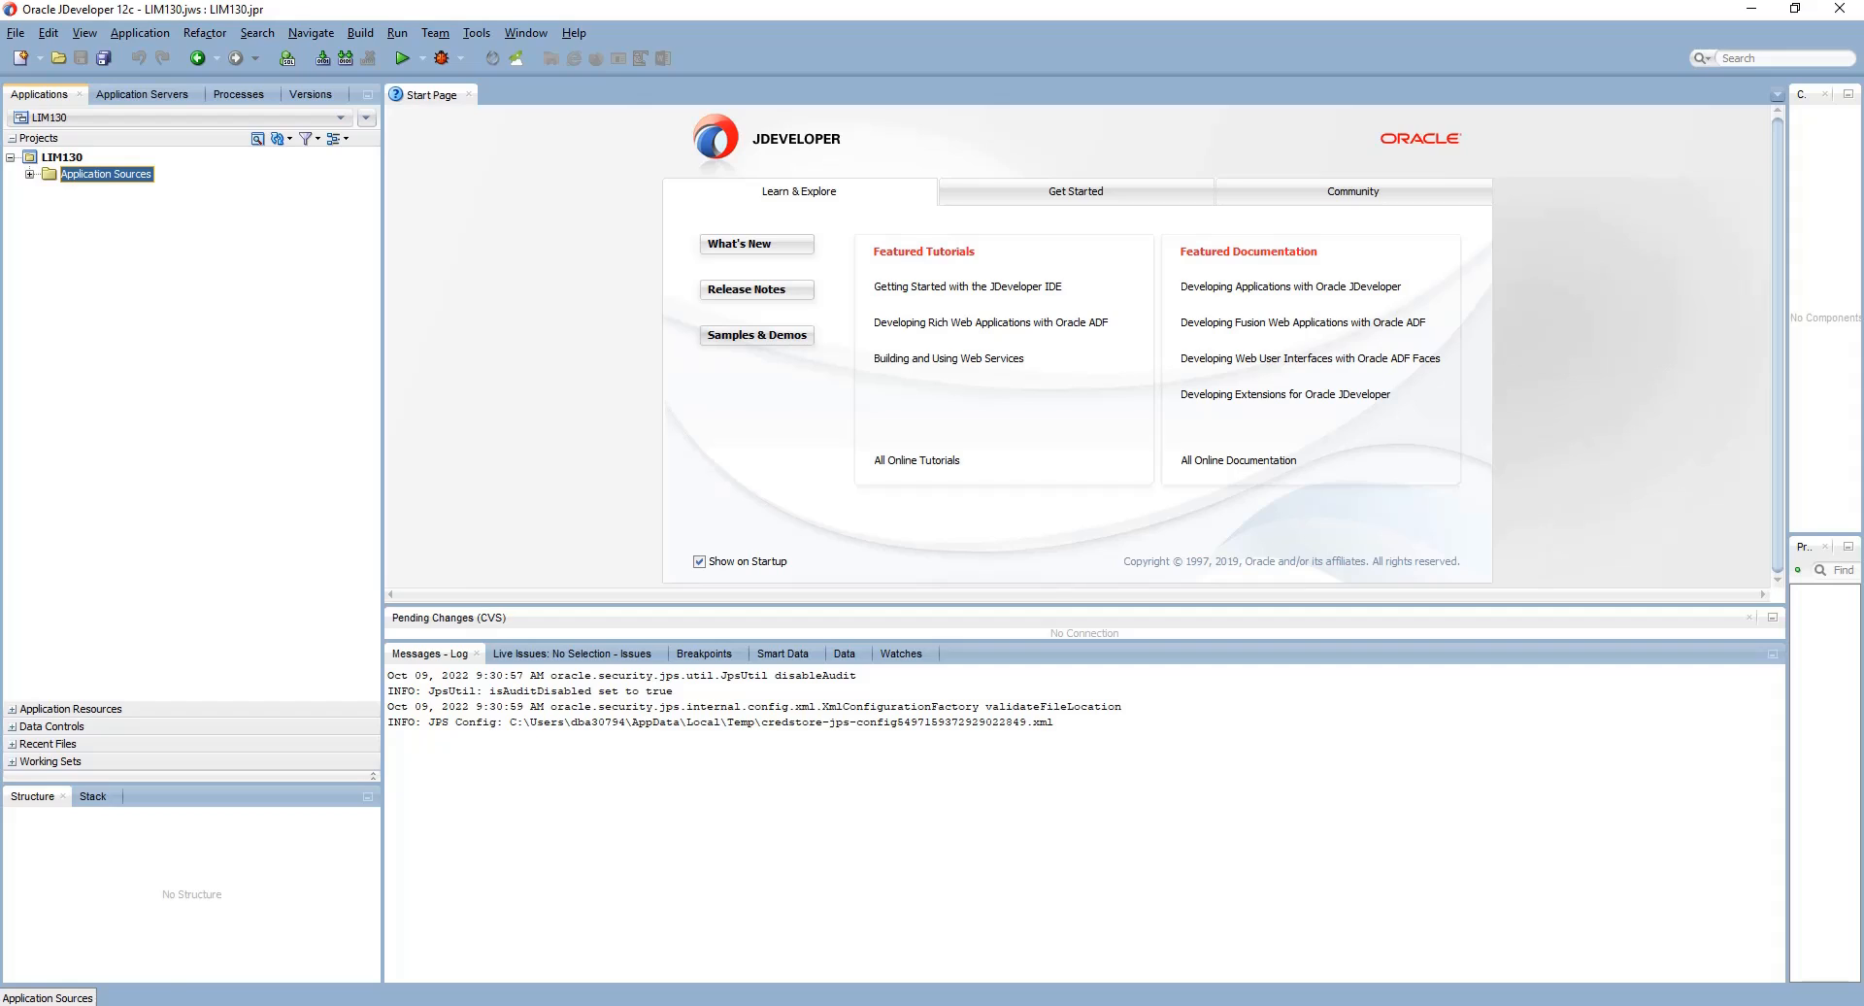
click(62, 157)
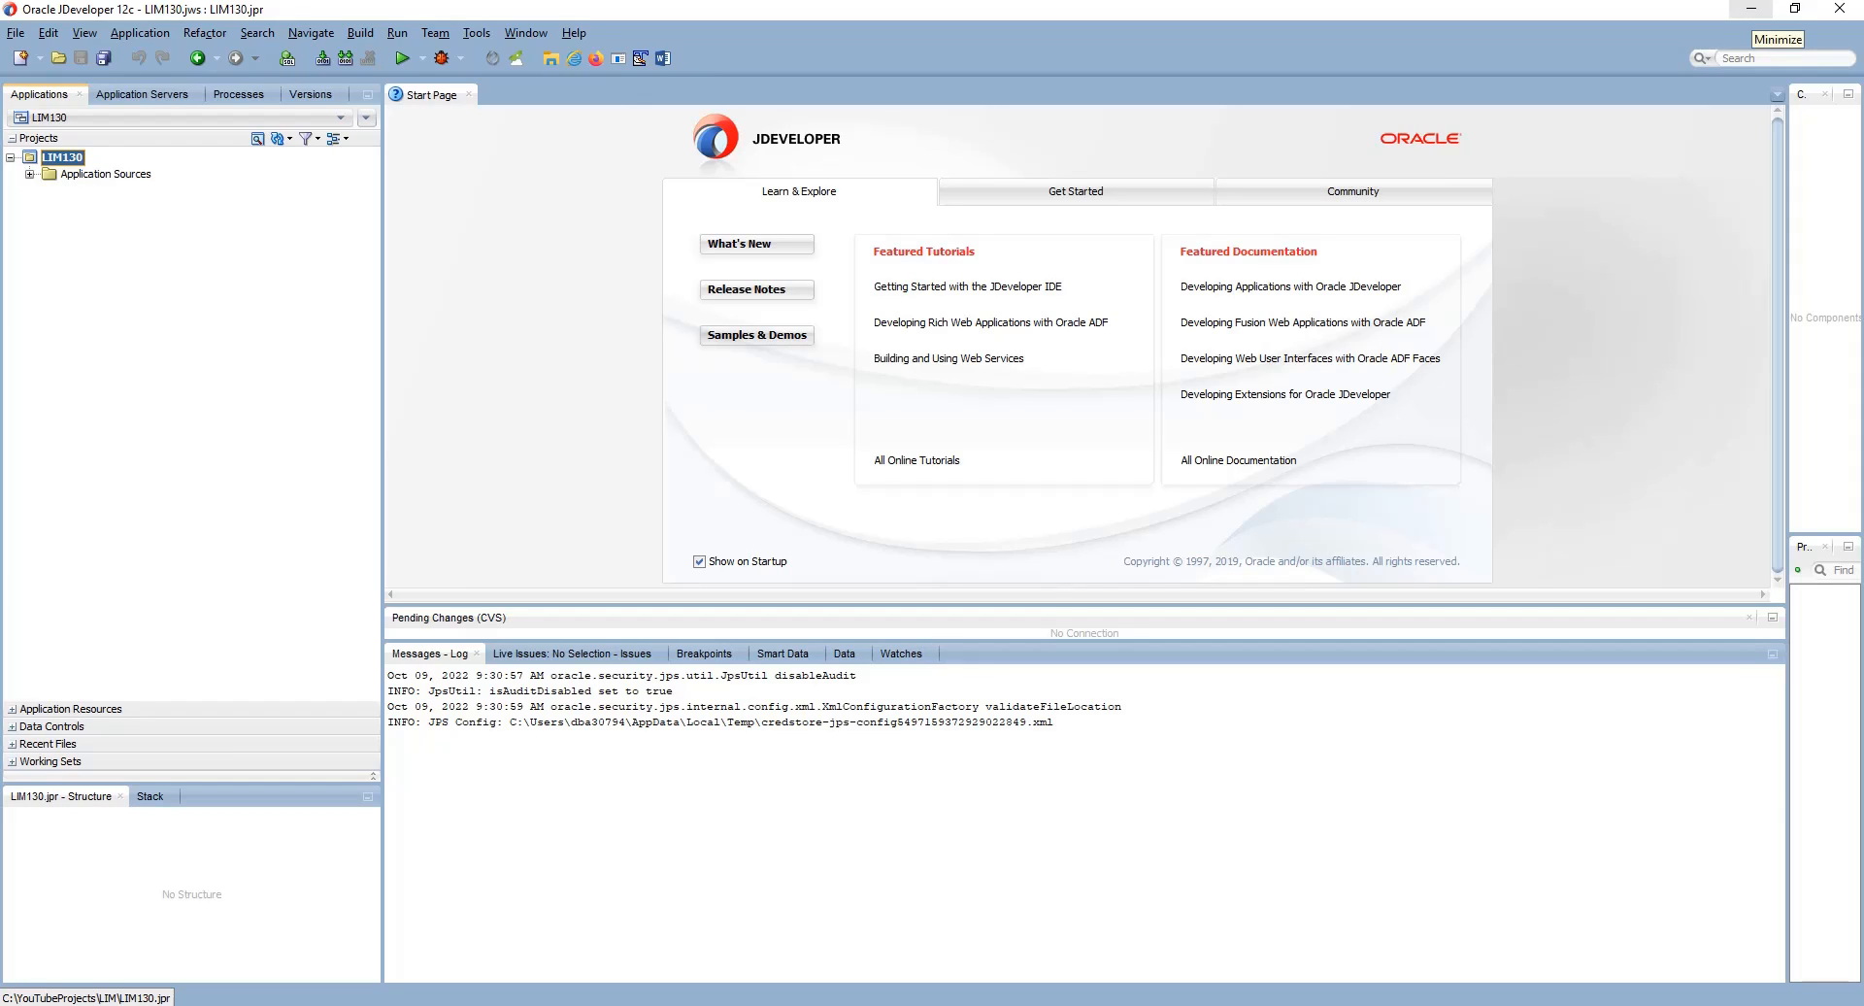
click(1752, 10)
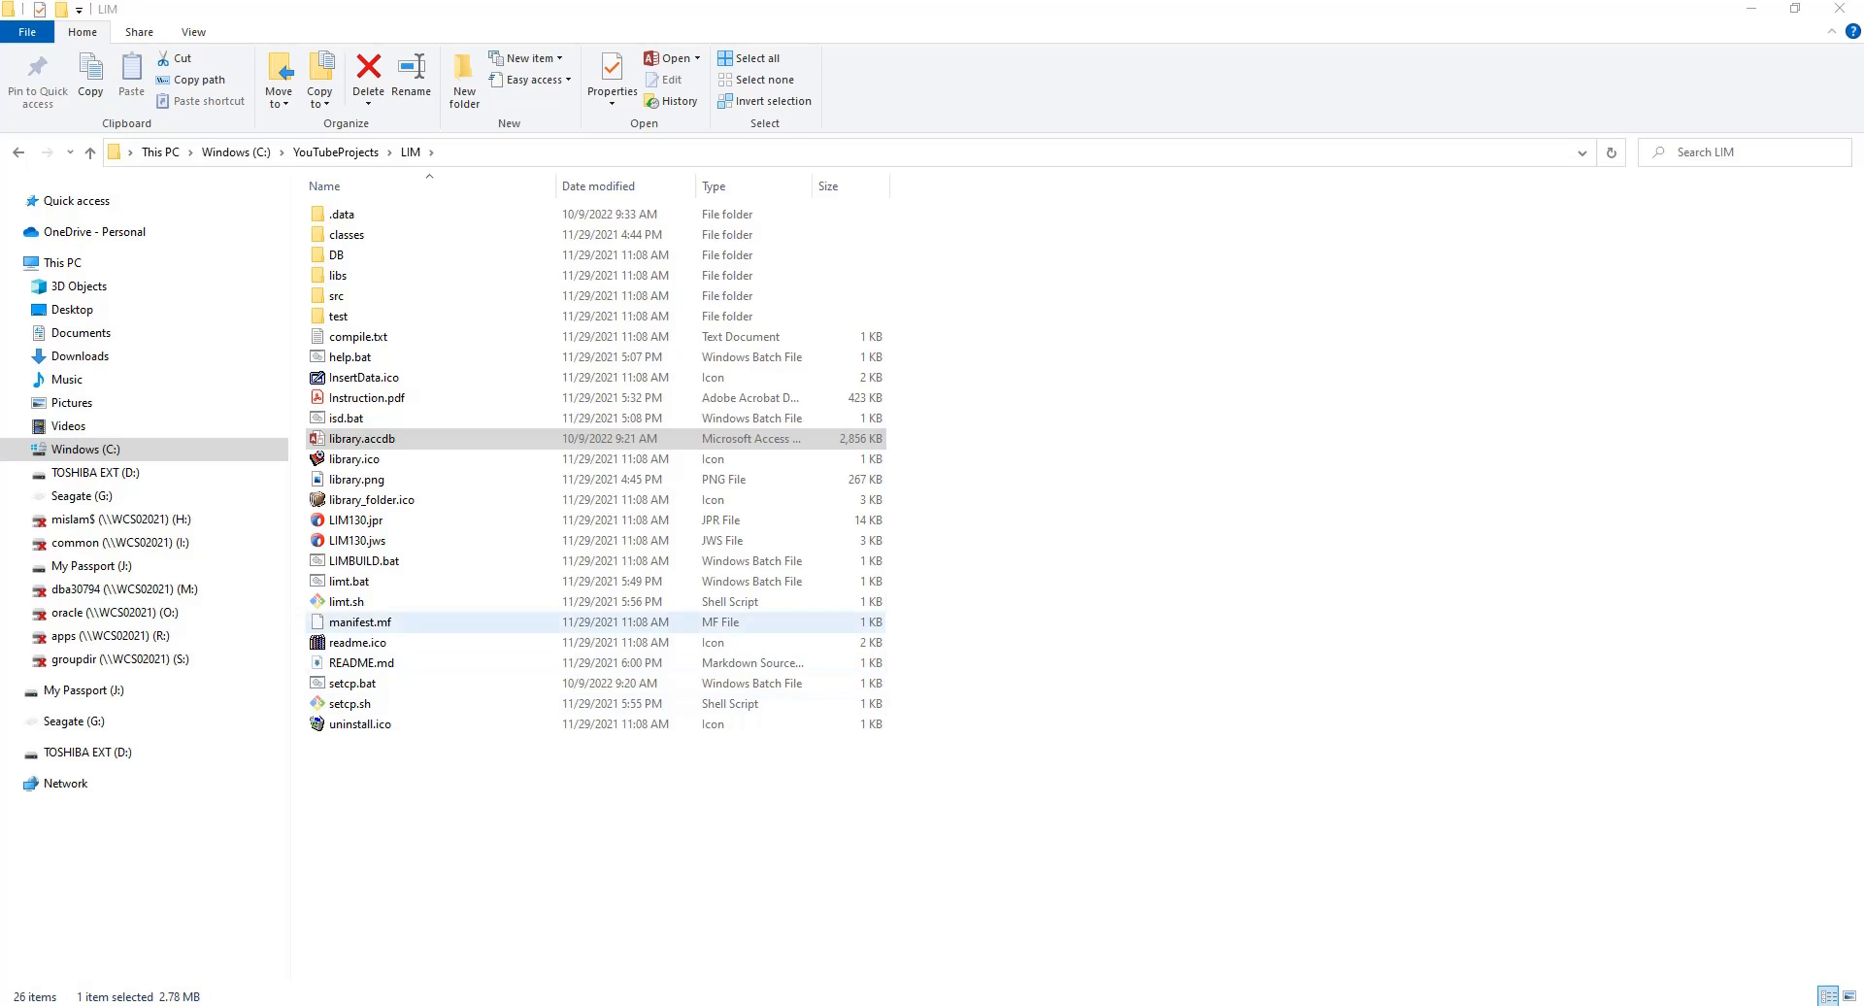
- Switch to the Firefox window showing the YouTube channel and search in a new tab for "download oracle jdeveloper 12.2.1.4"
mouse_move(882, 1005)
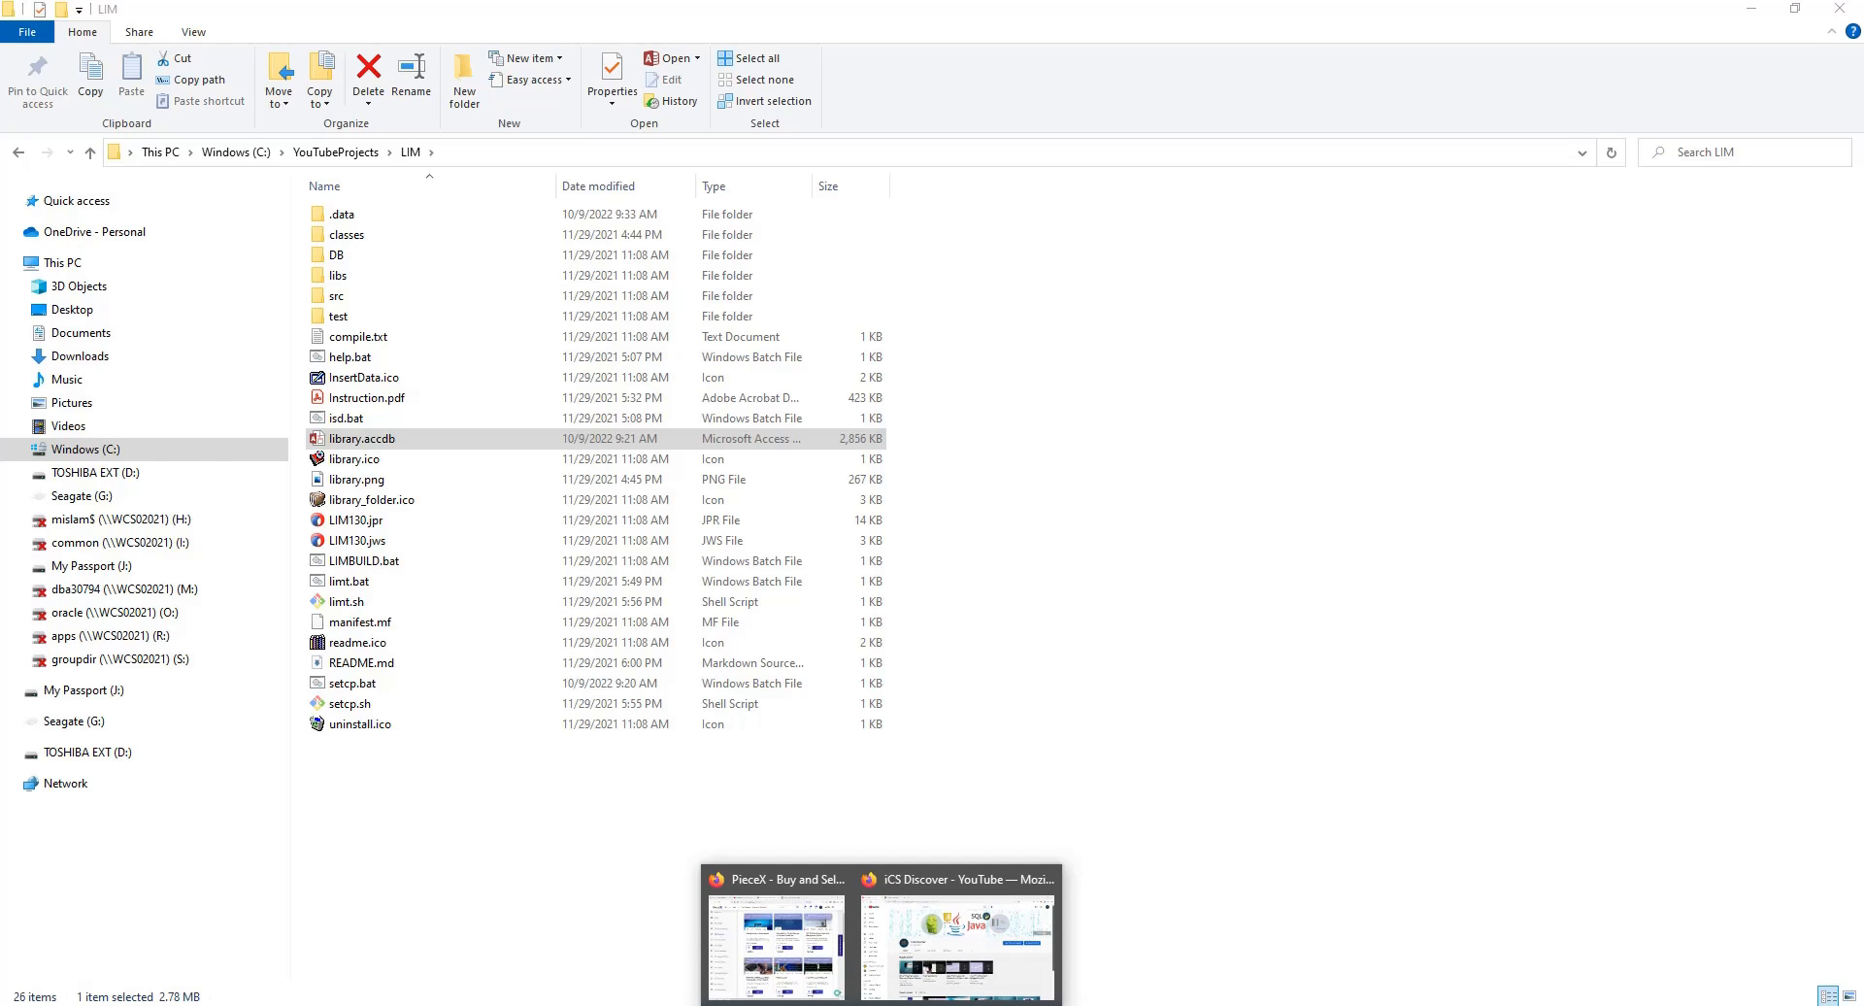
click(950, 956)
click(479, 35)
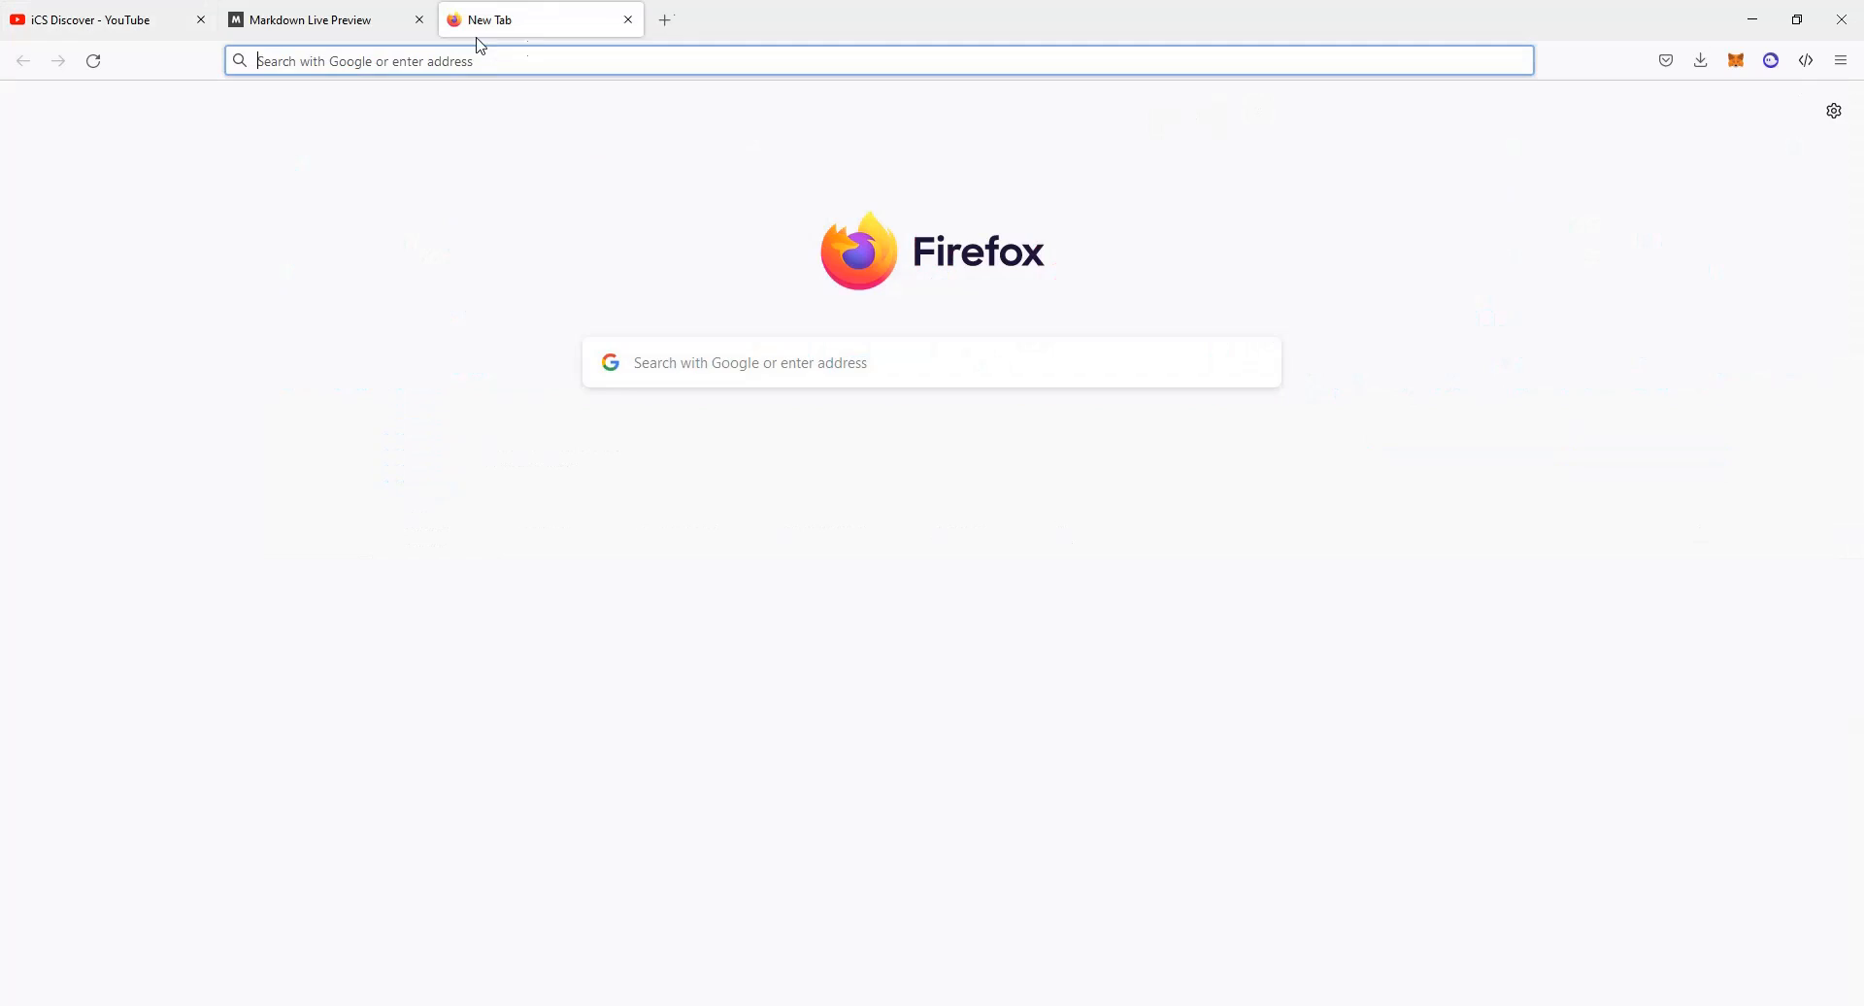
click(532, 50)
text(Downloa)
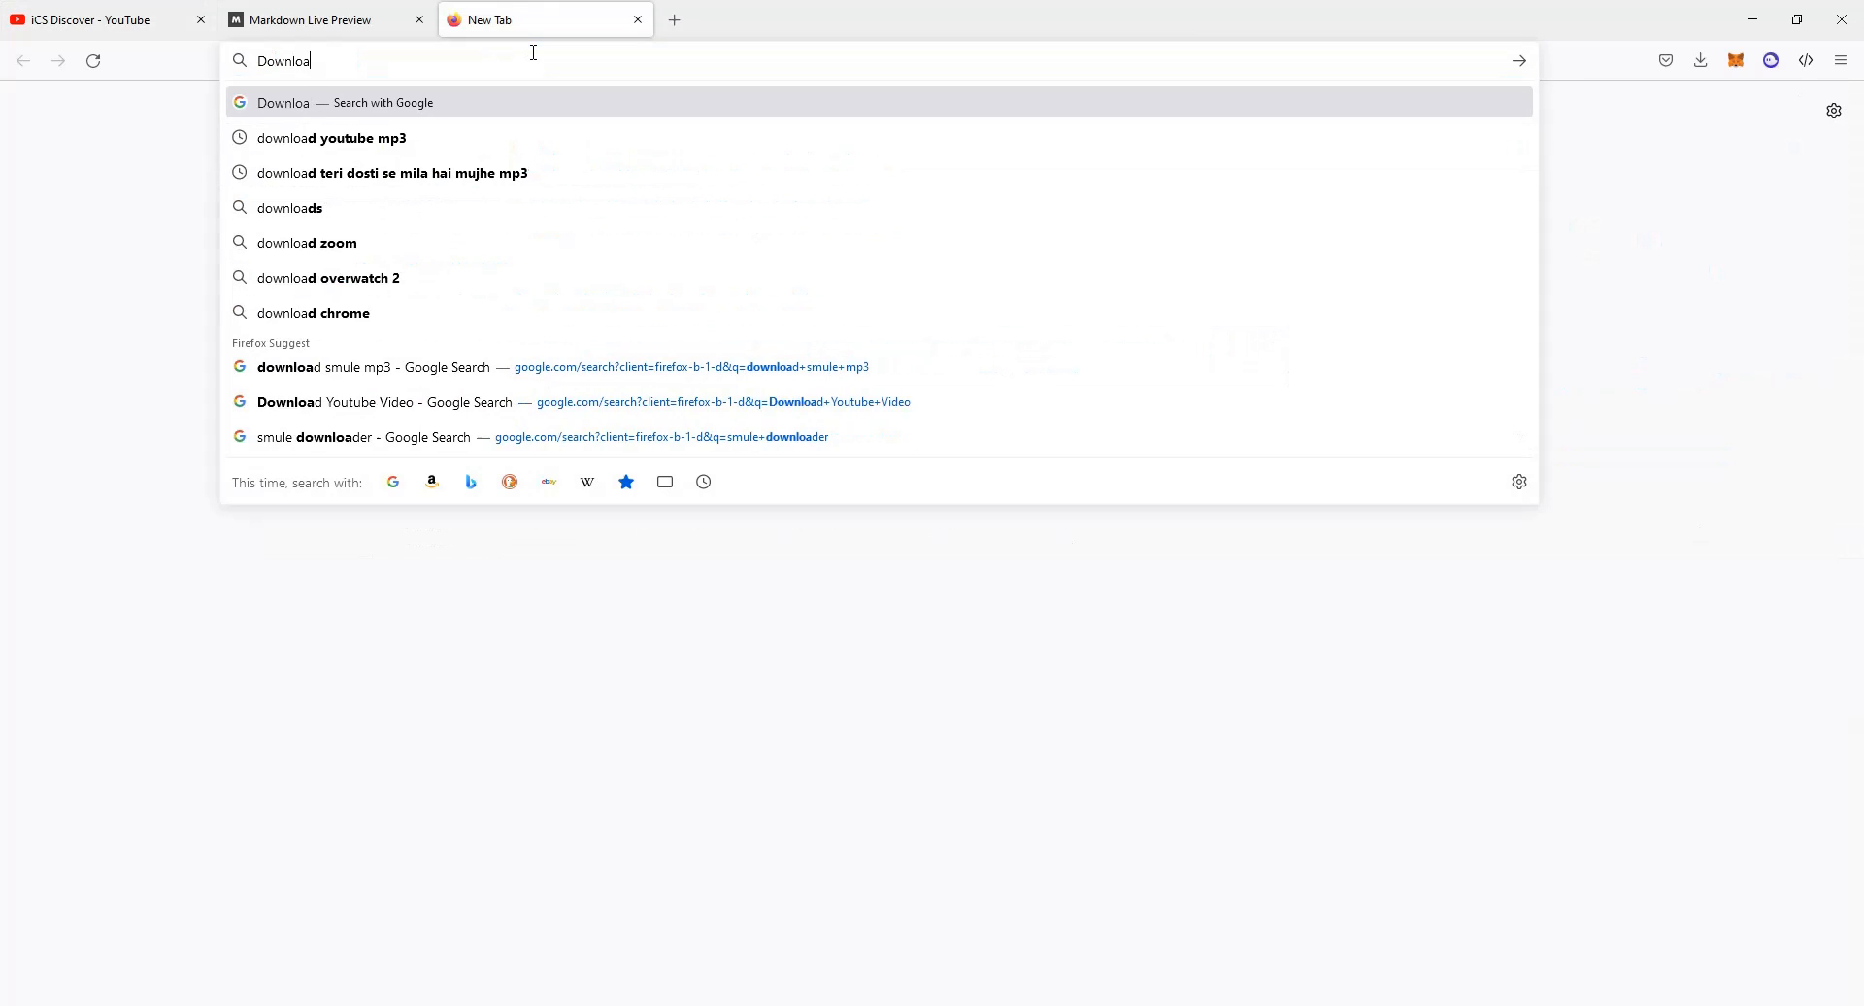
text(d Oracle)
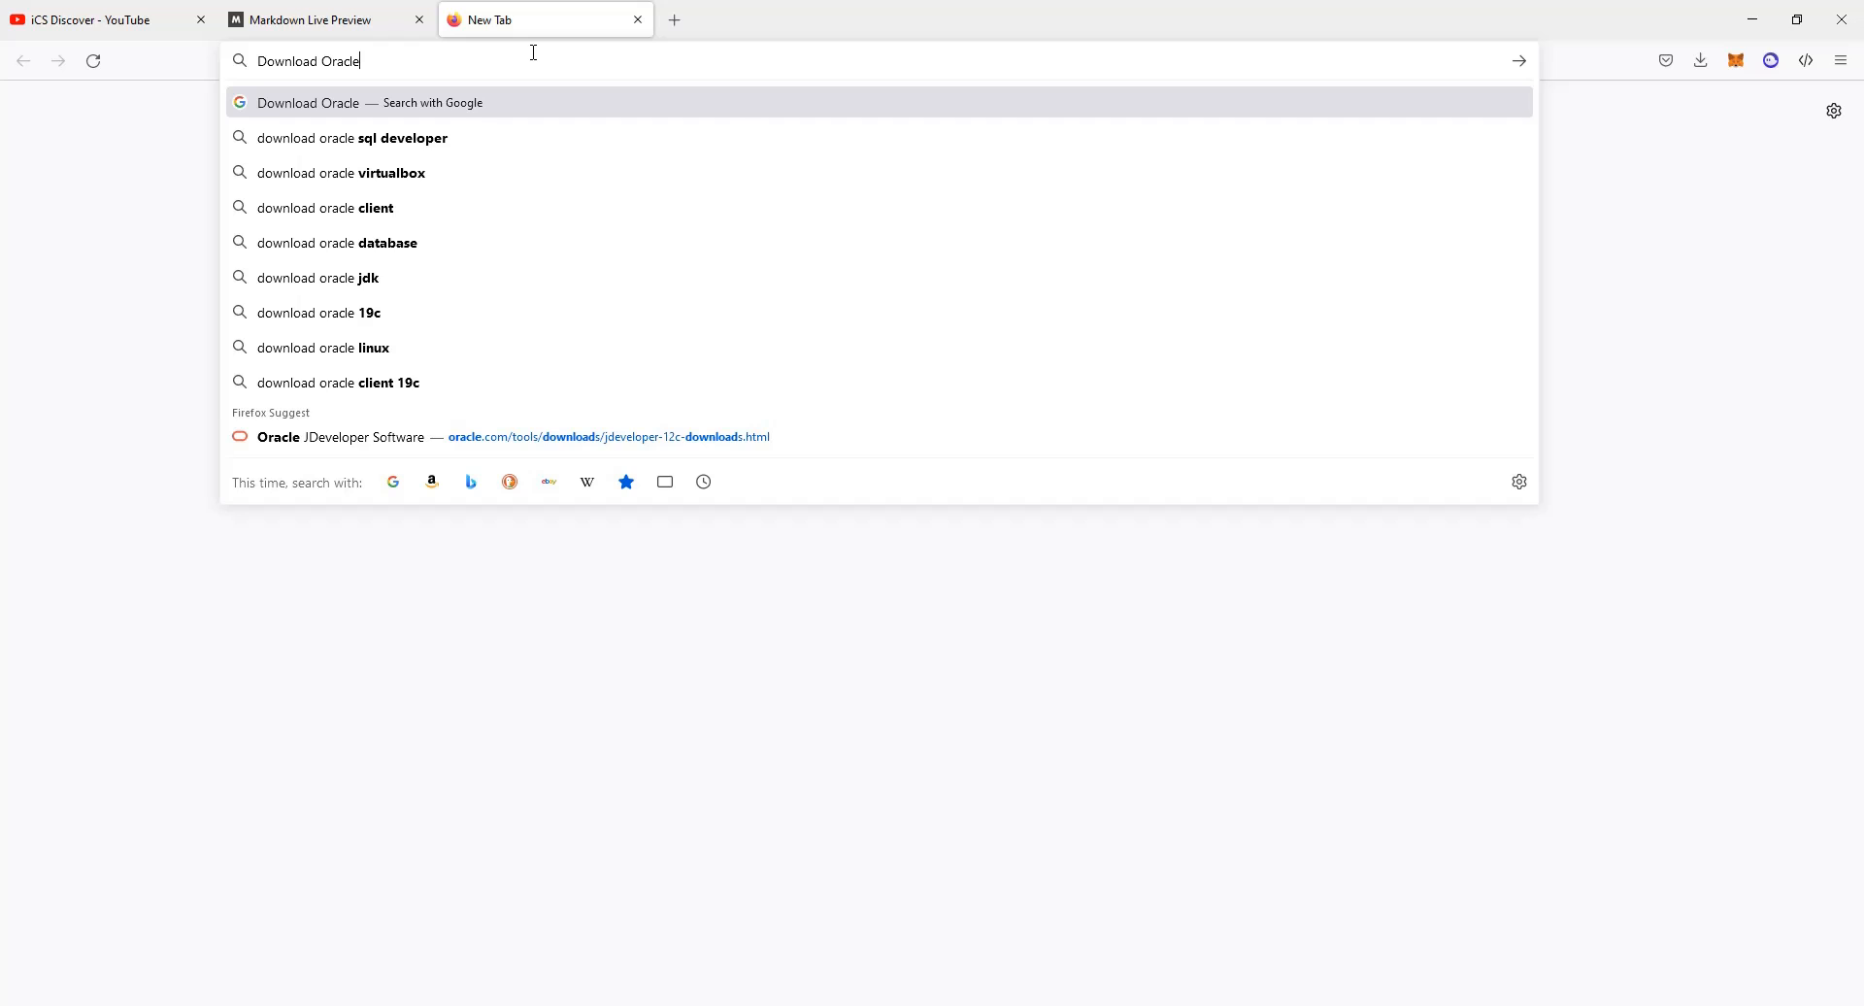
text(m)
key(BackSpace)
text(Jdeveloper)
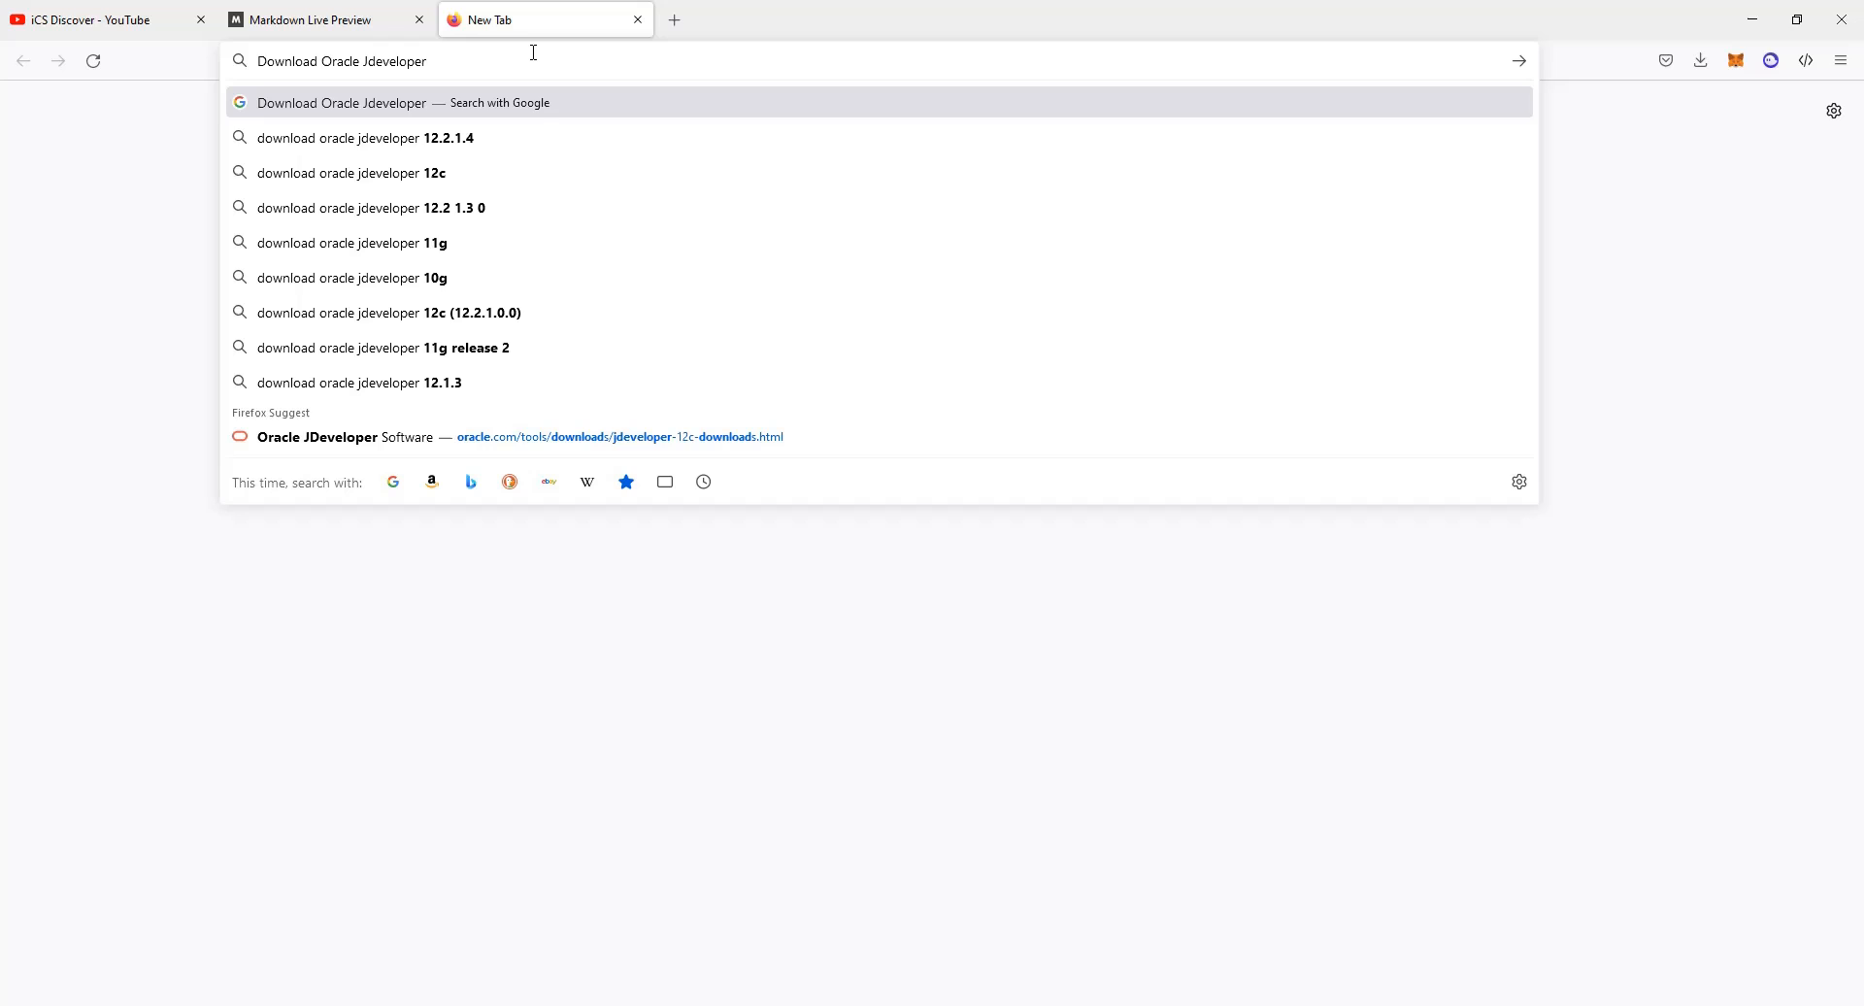
key(Down)
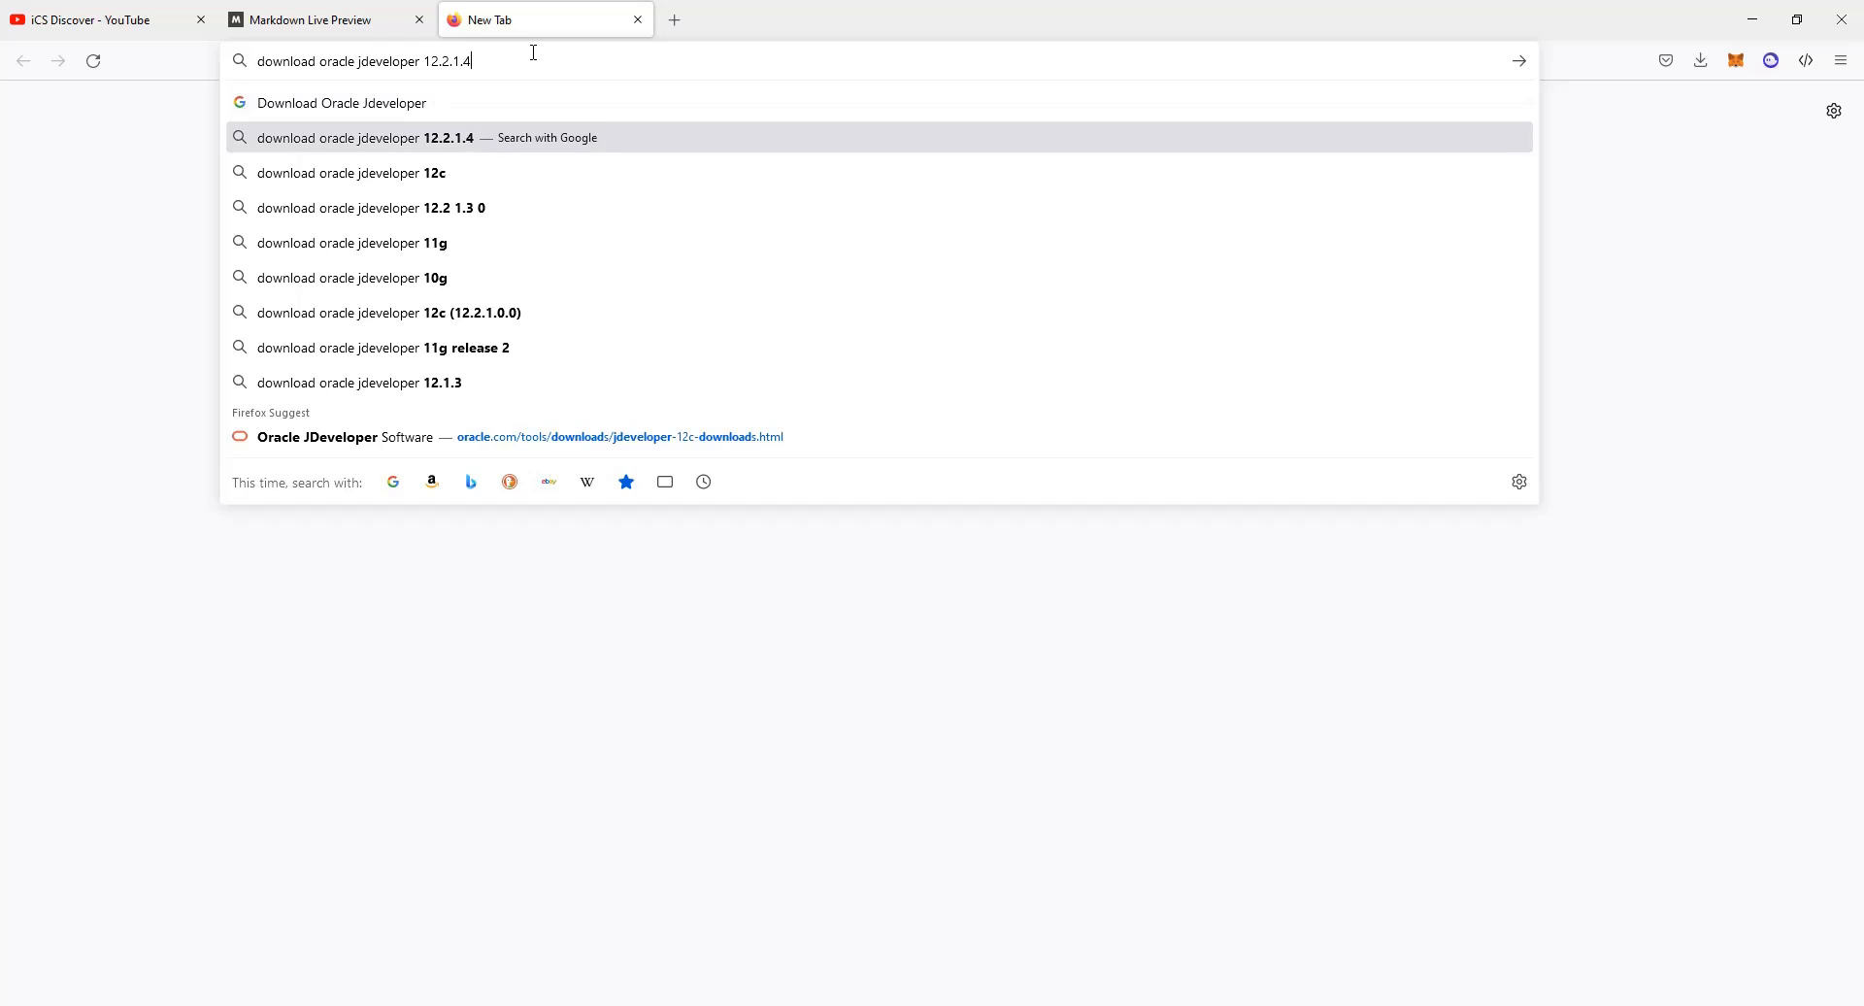
key(Return)
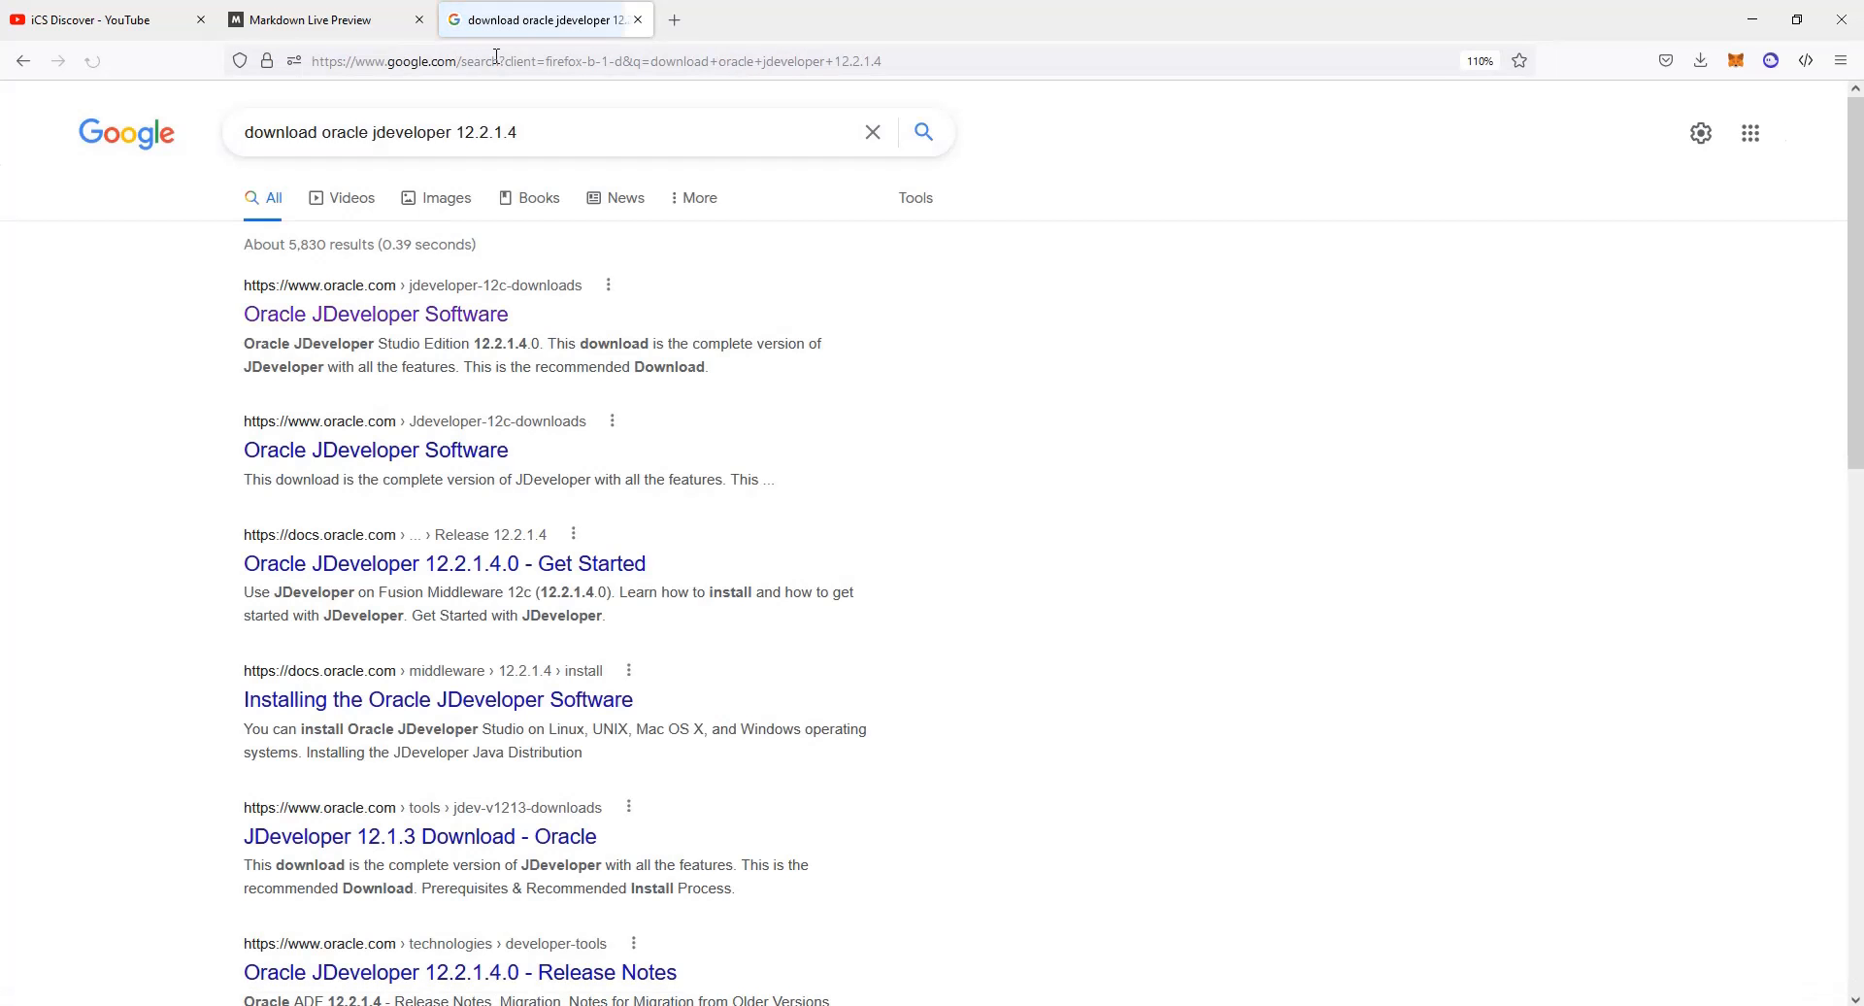
- Open the first Oracle JDeveloper Software search result, view the 12.2.1.4.0 download options and close the page
click(474, 328)
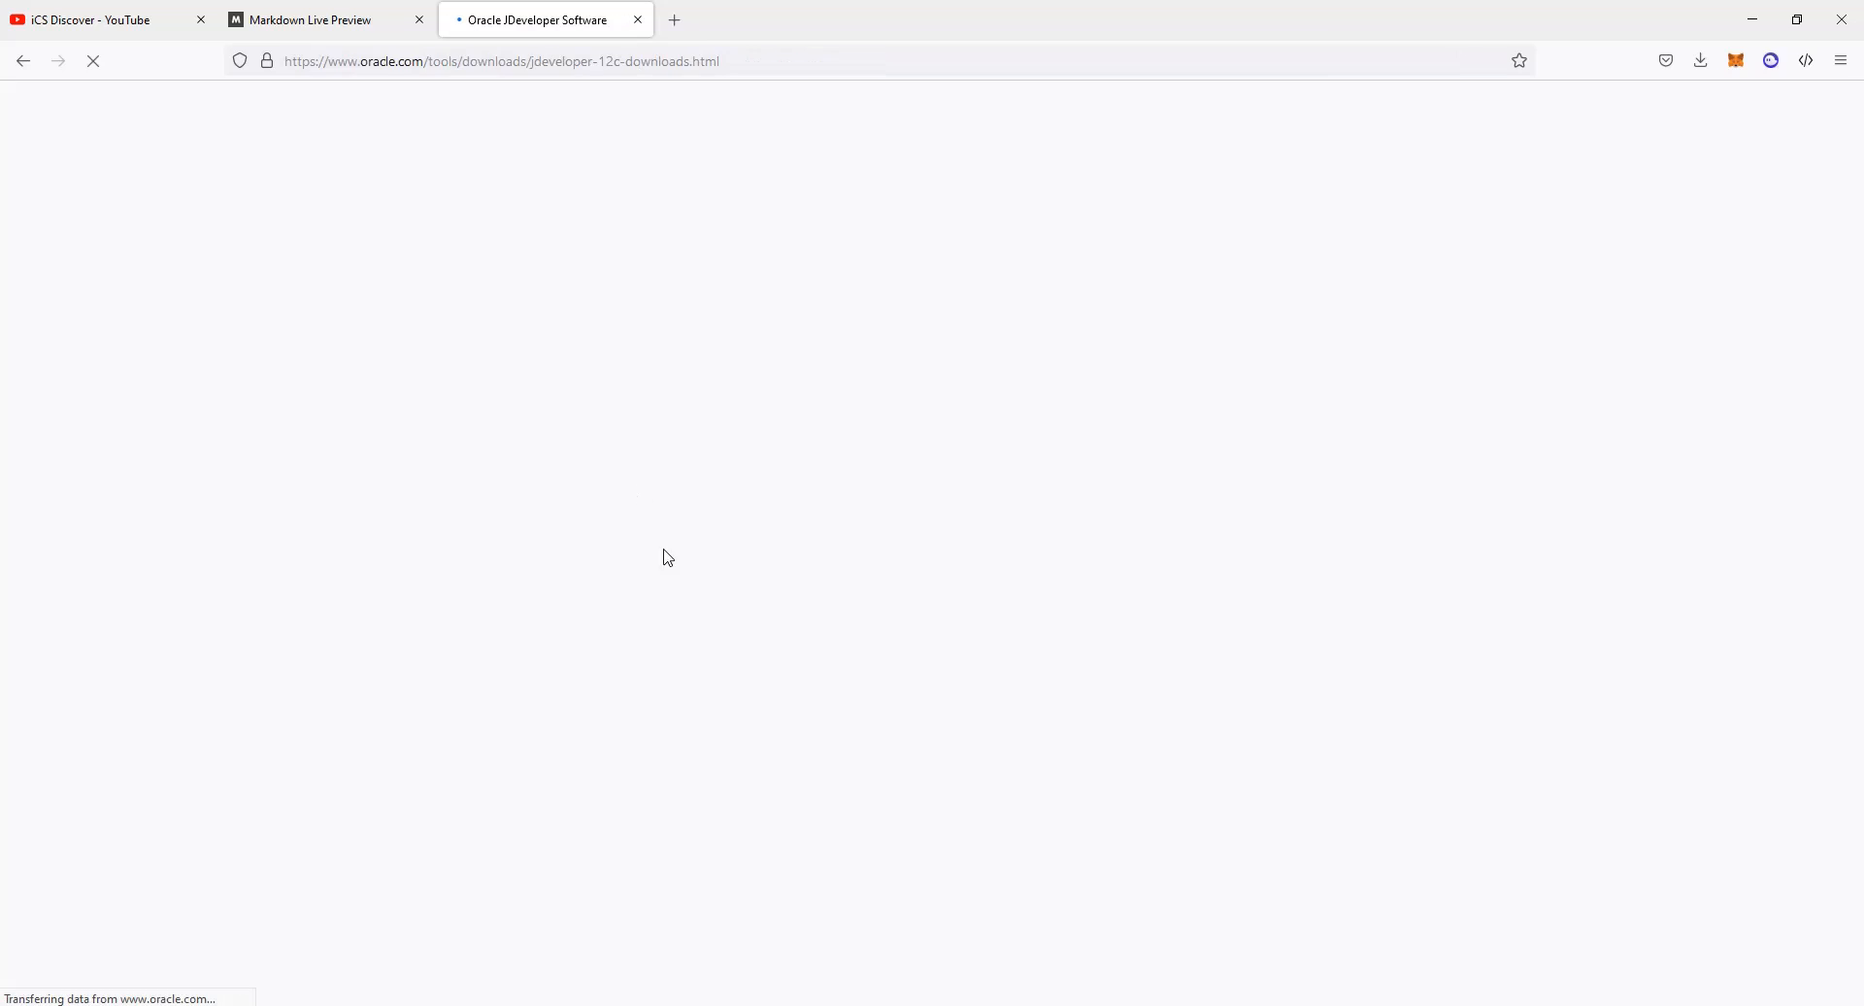
scroll(677, 597, down, 1)
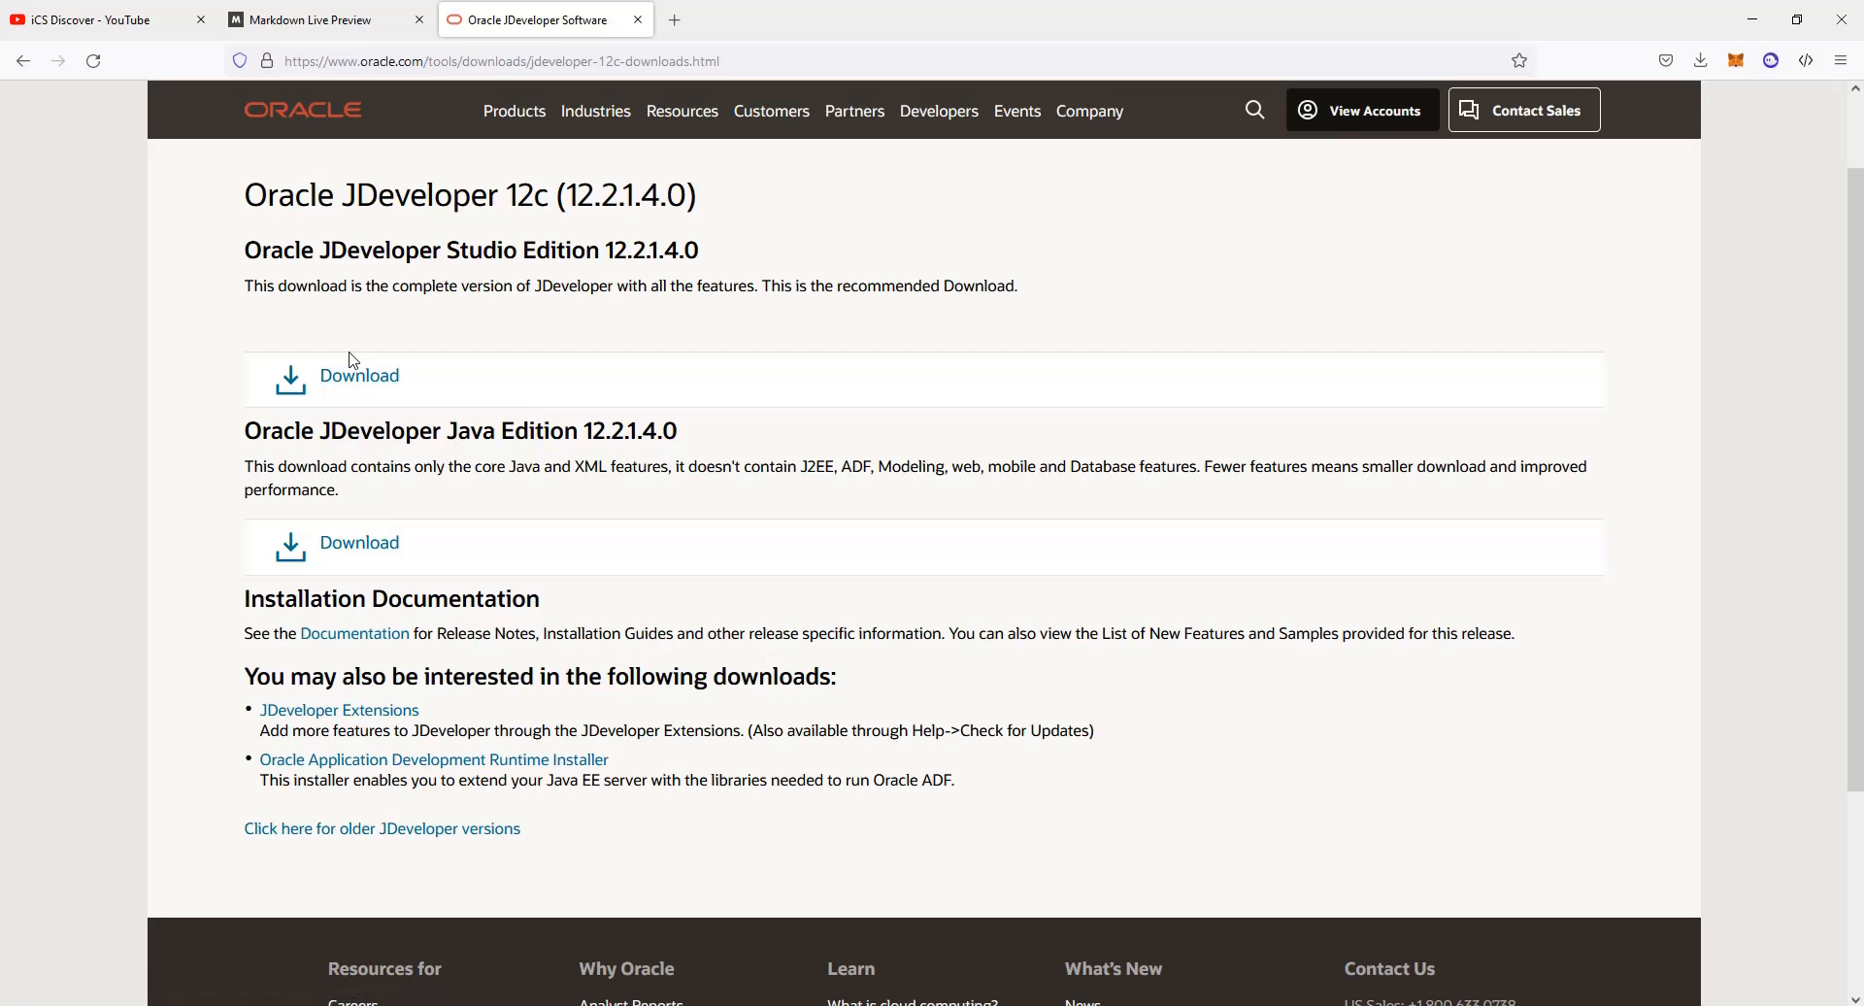
click(638, 20)
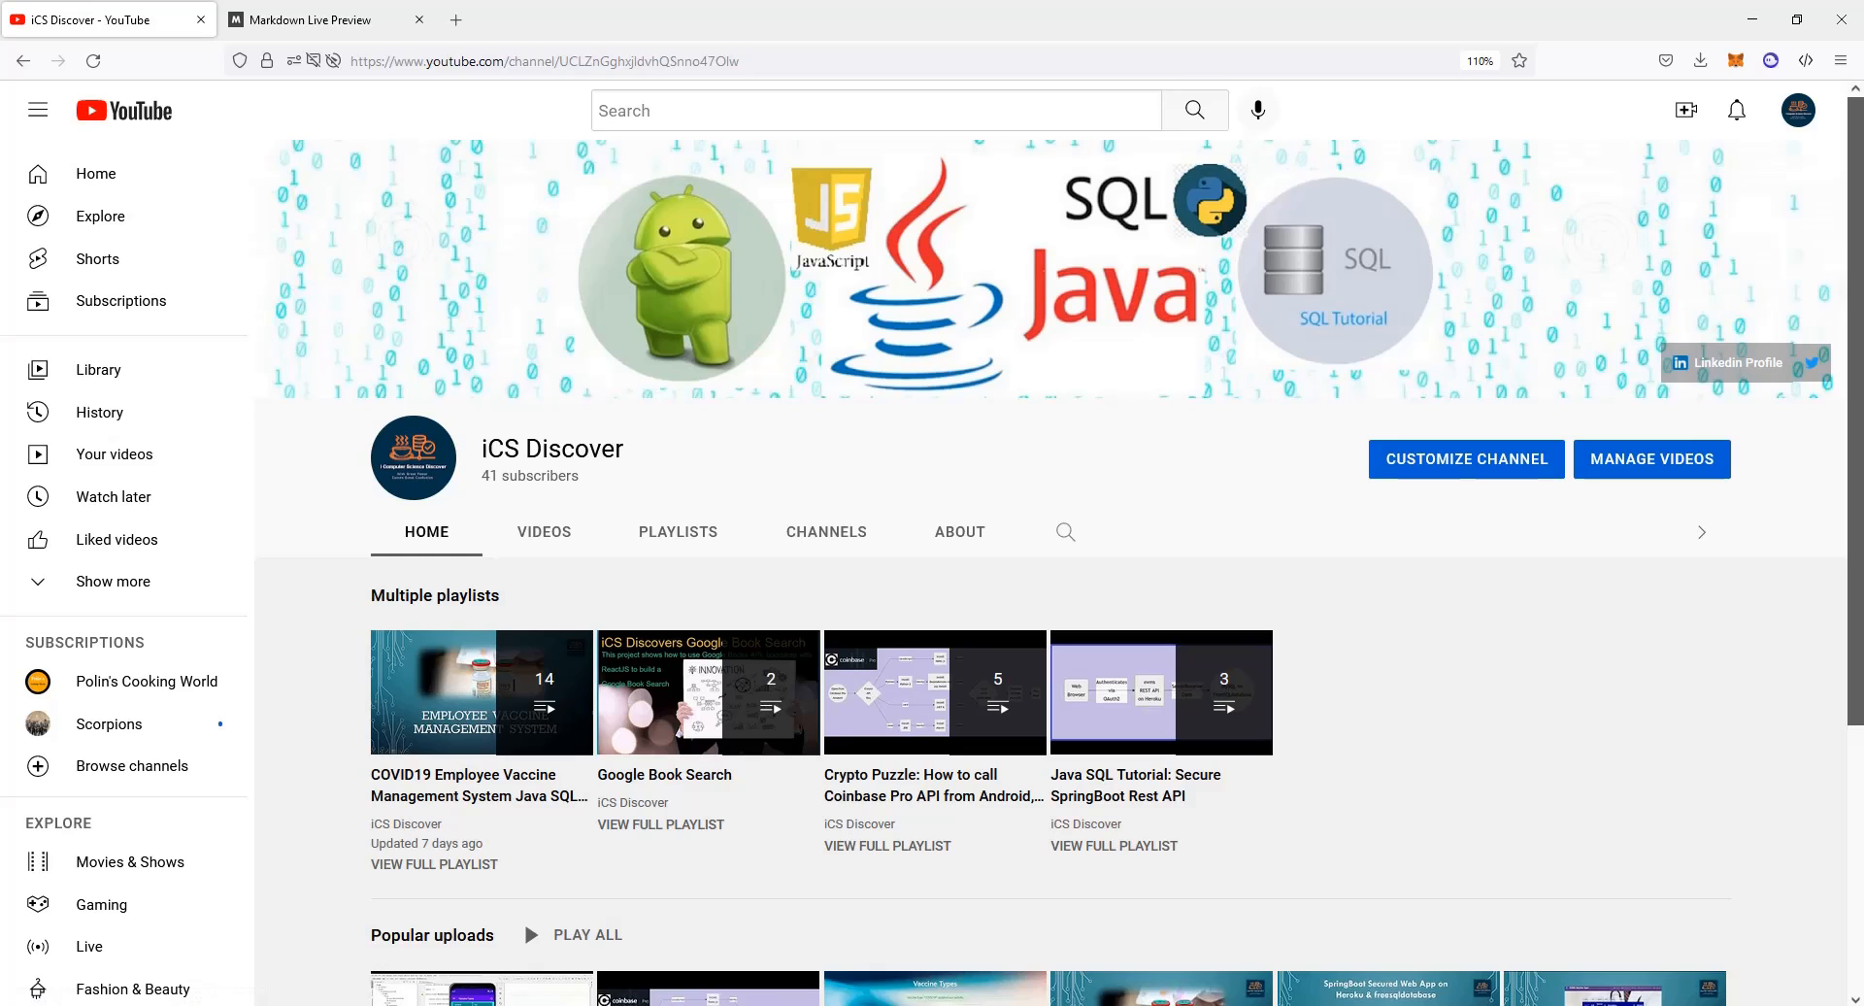
- Switch to the LIM folder in File Explorer, highlight all its files and folders, and clear the selection
mouse_move(596, 1005)
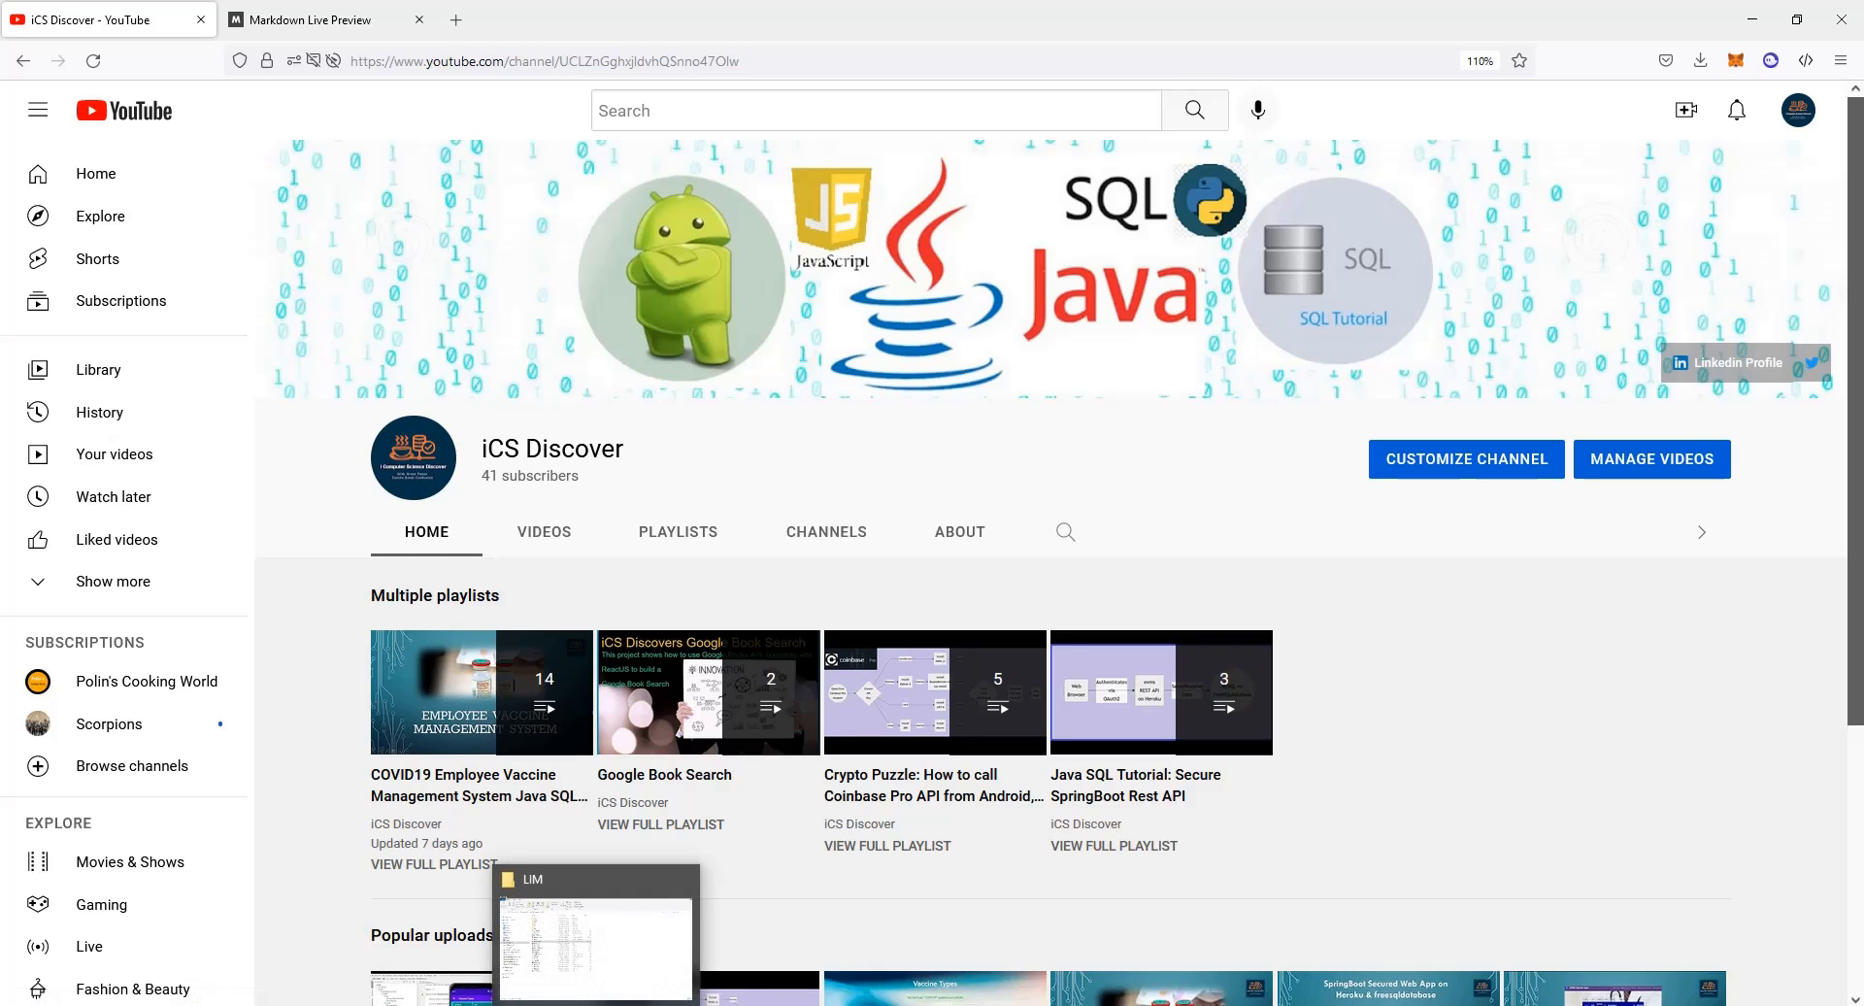
click(616, 986)
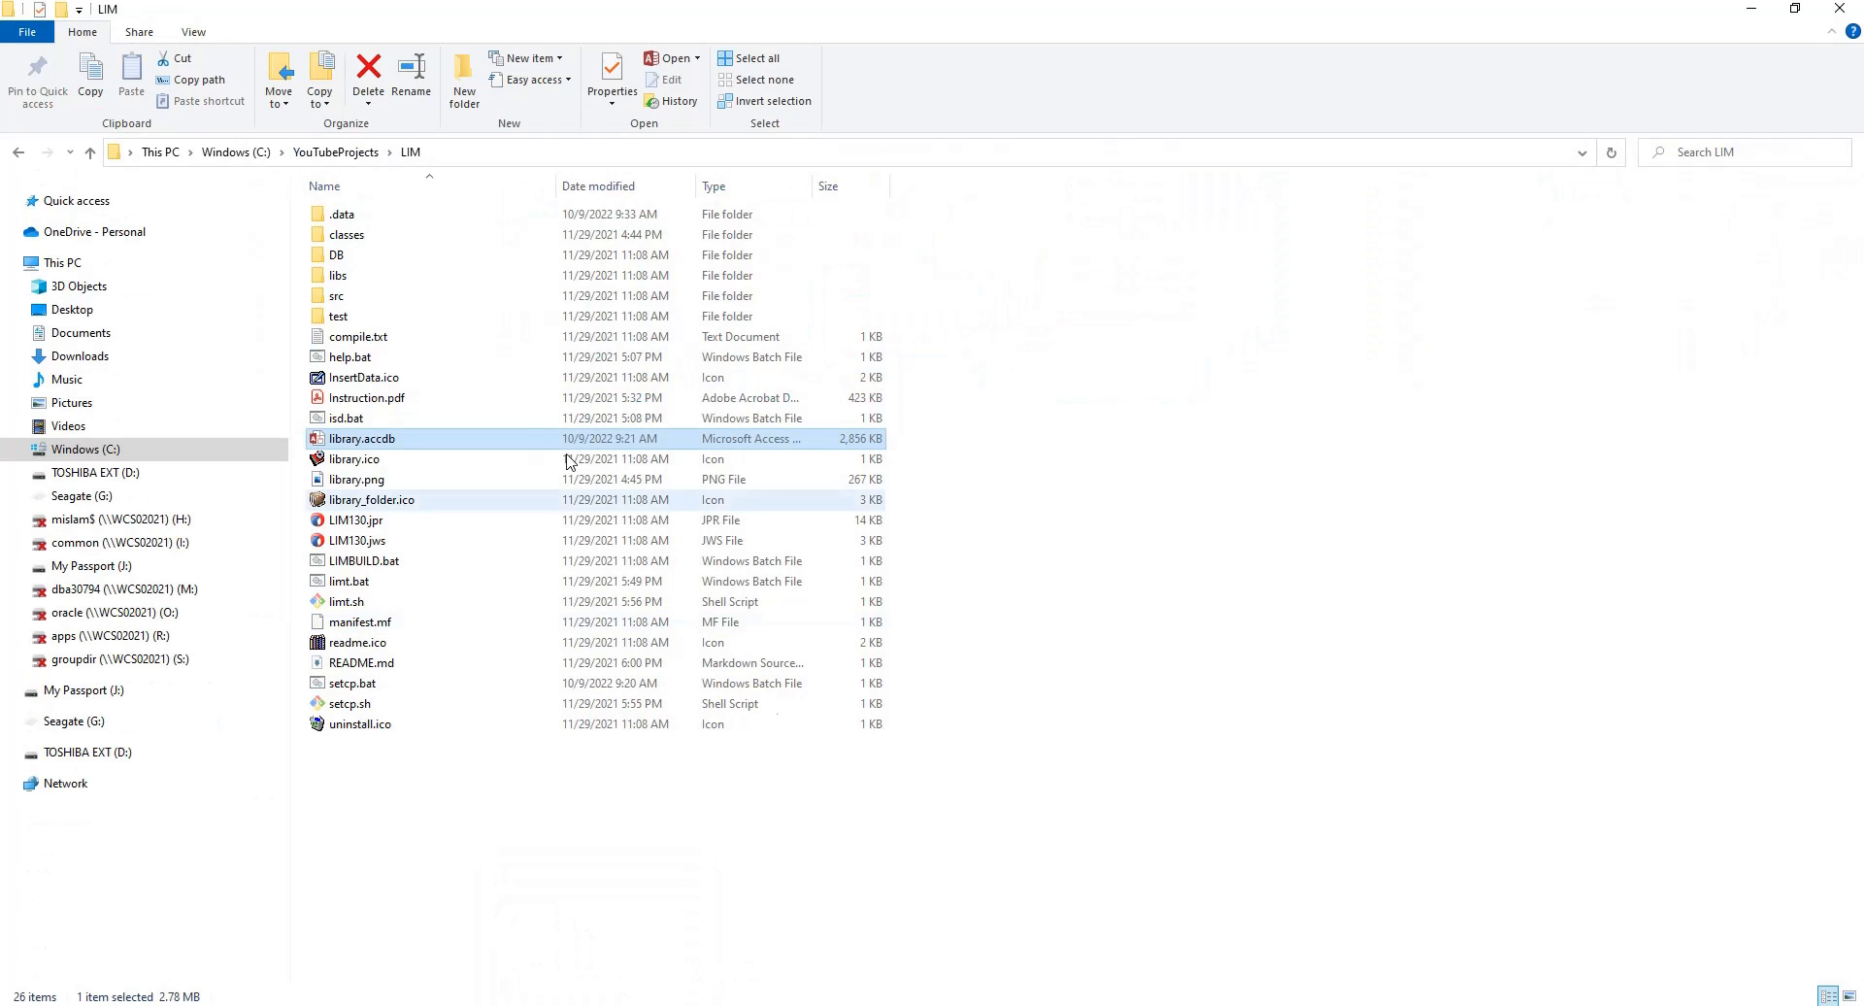
drag(500, 852, 215, 146)
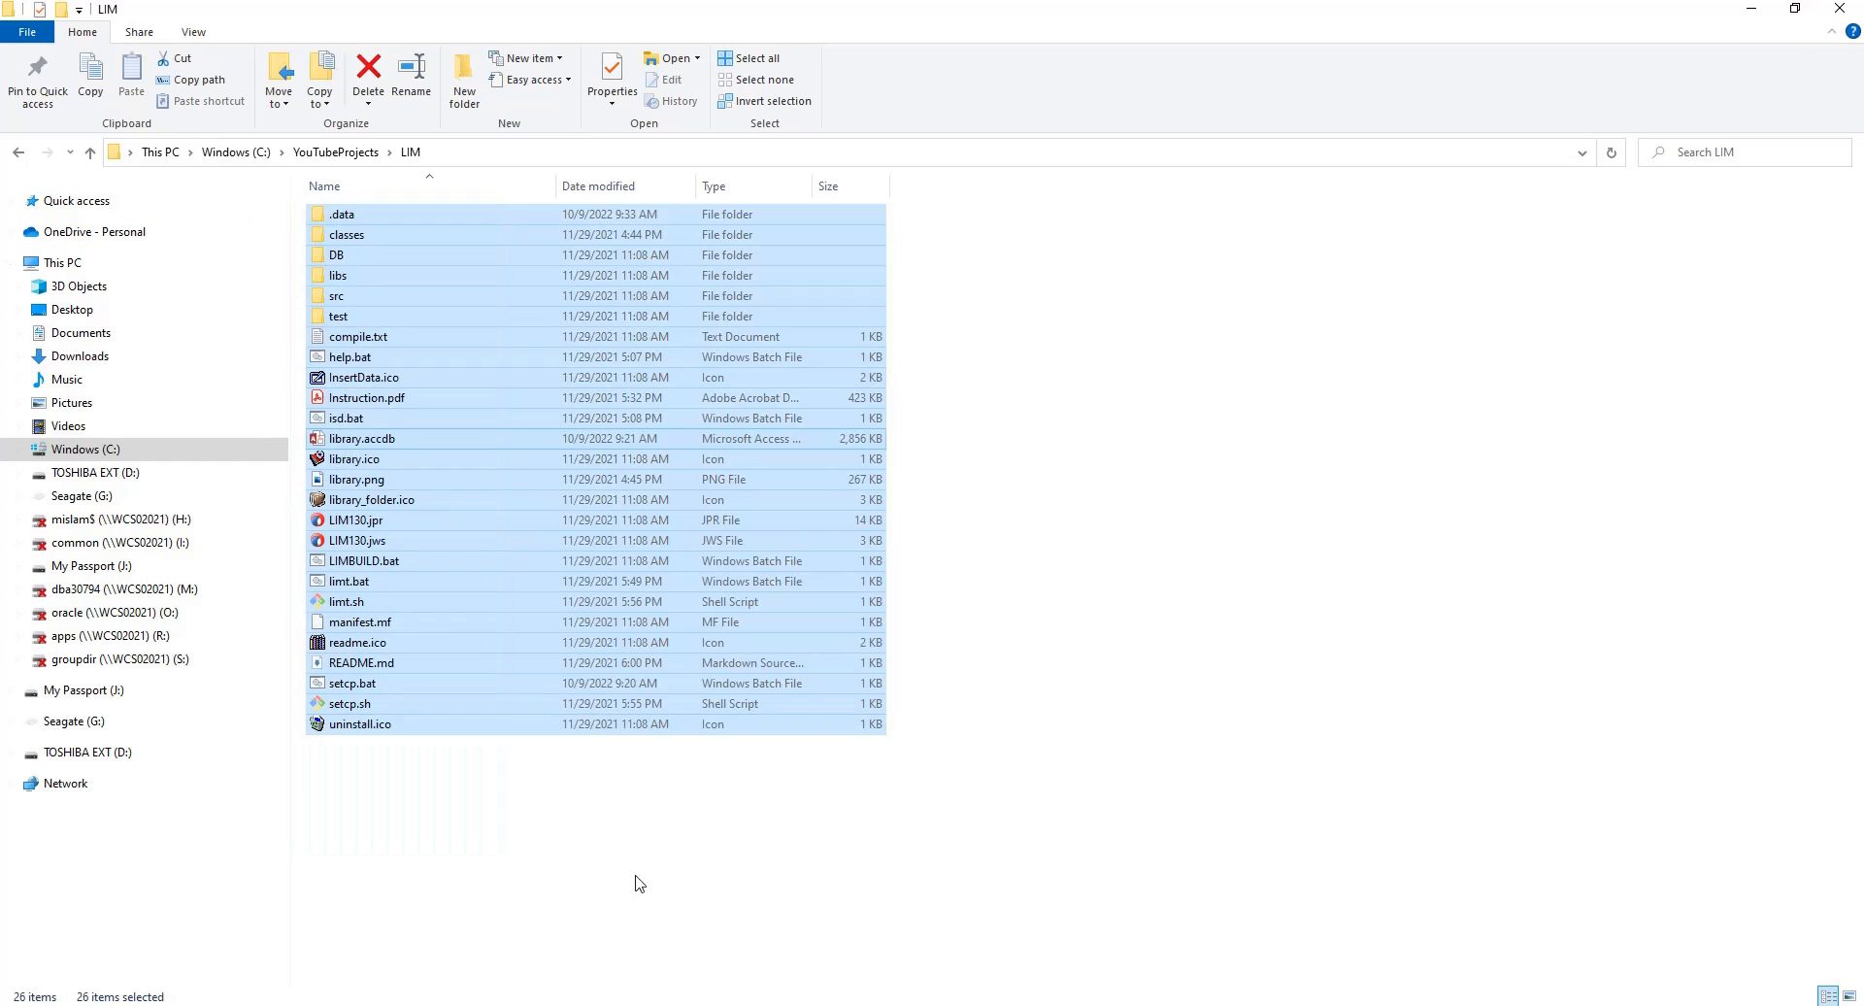
click(560, 906)
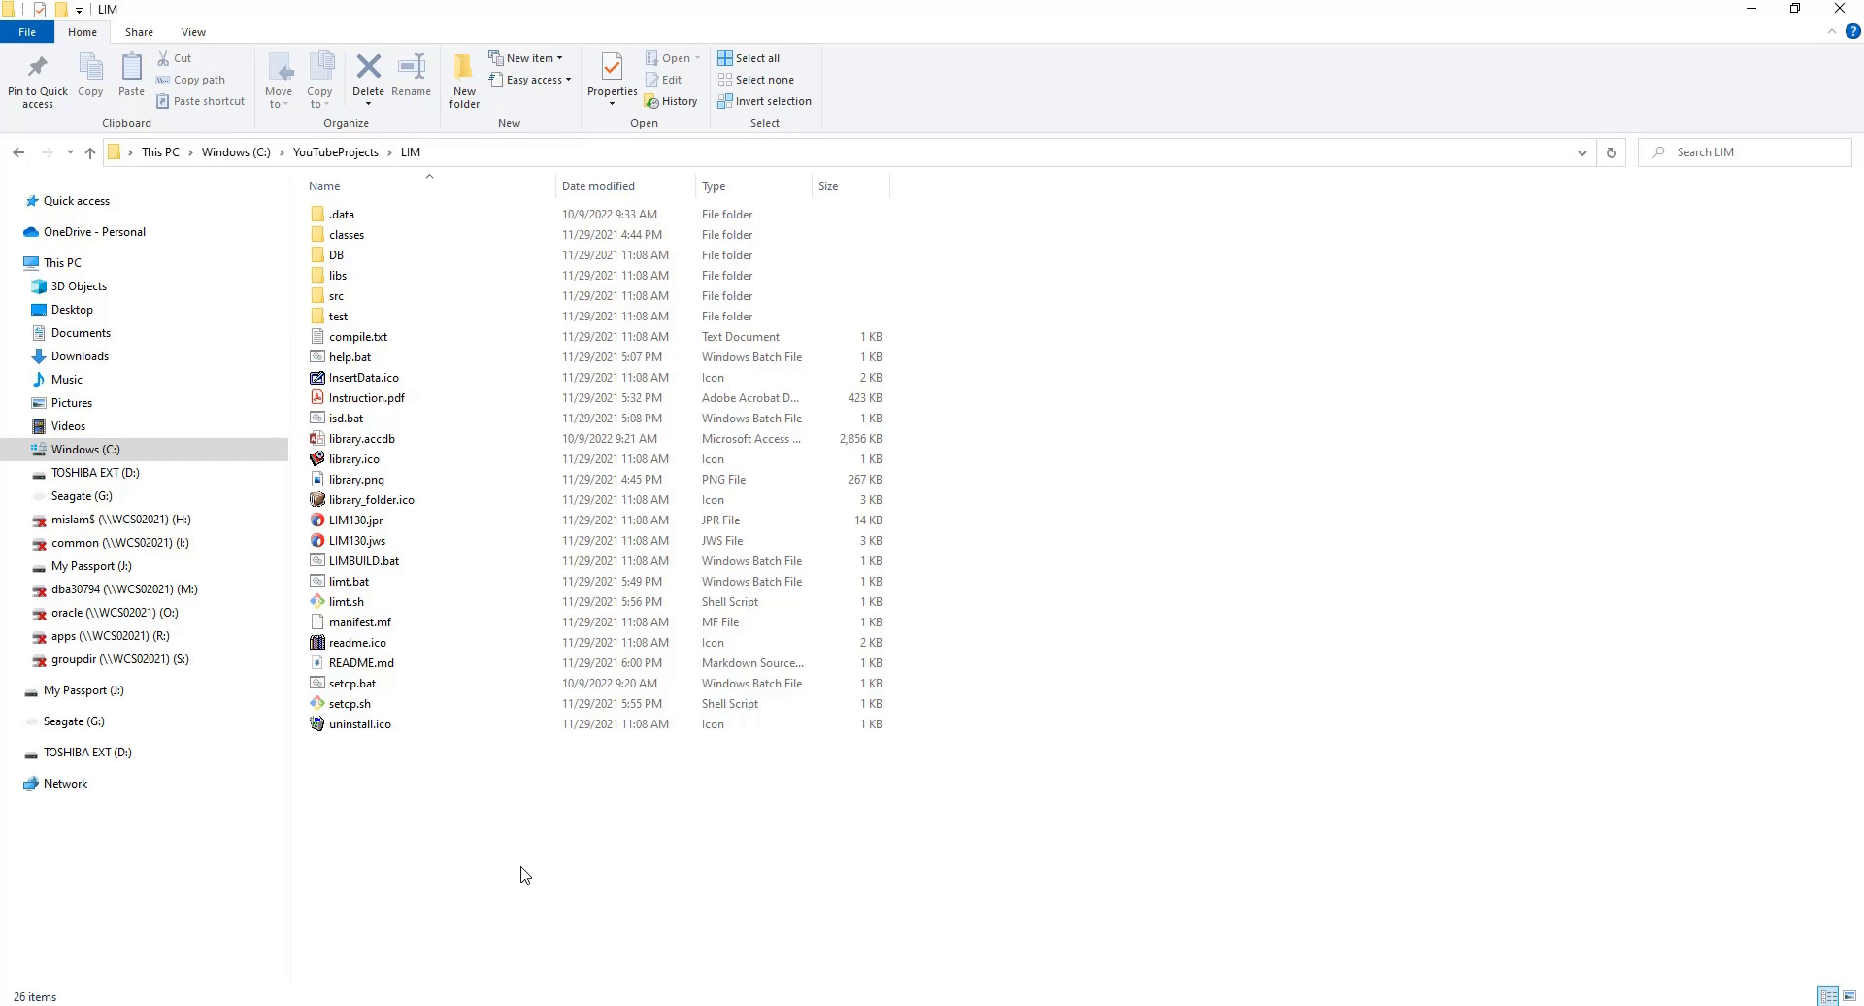
- Open README.md from the LIM folder, select all of its text and minimize the editor
double_click(369, 670)
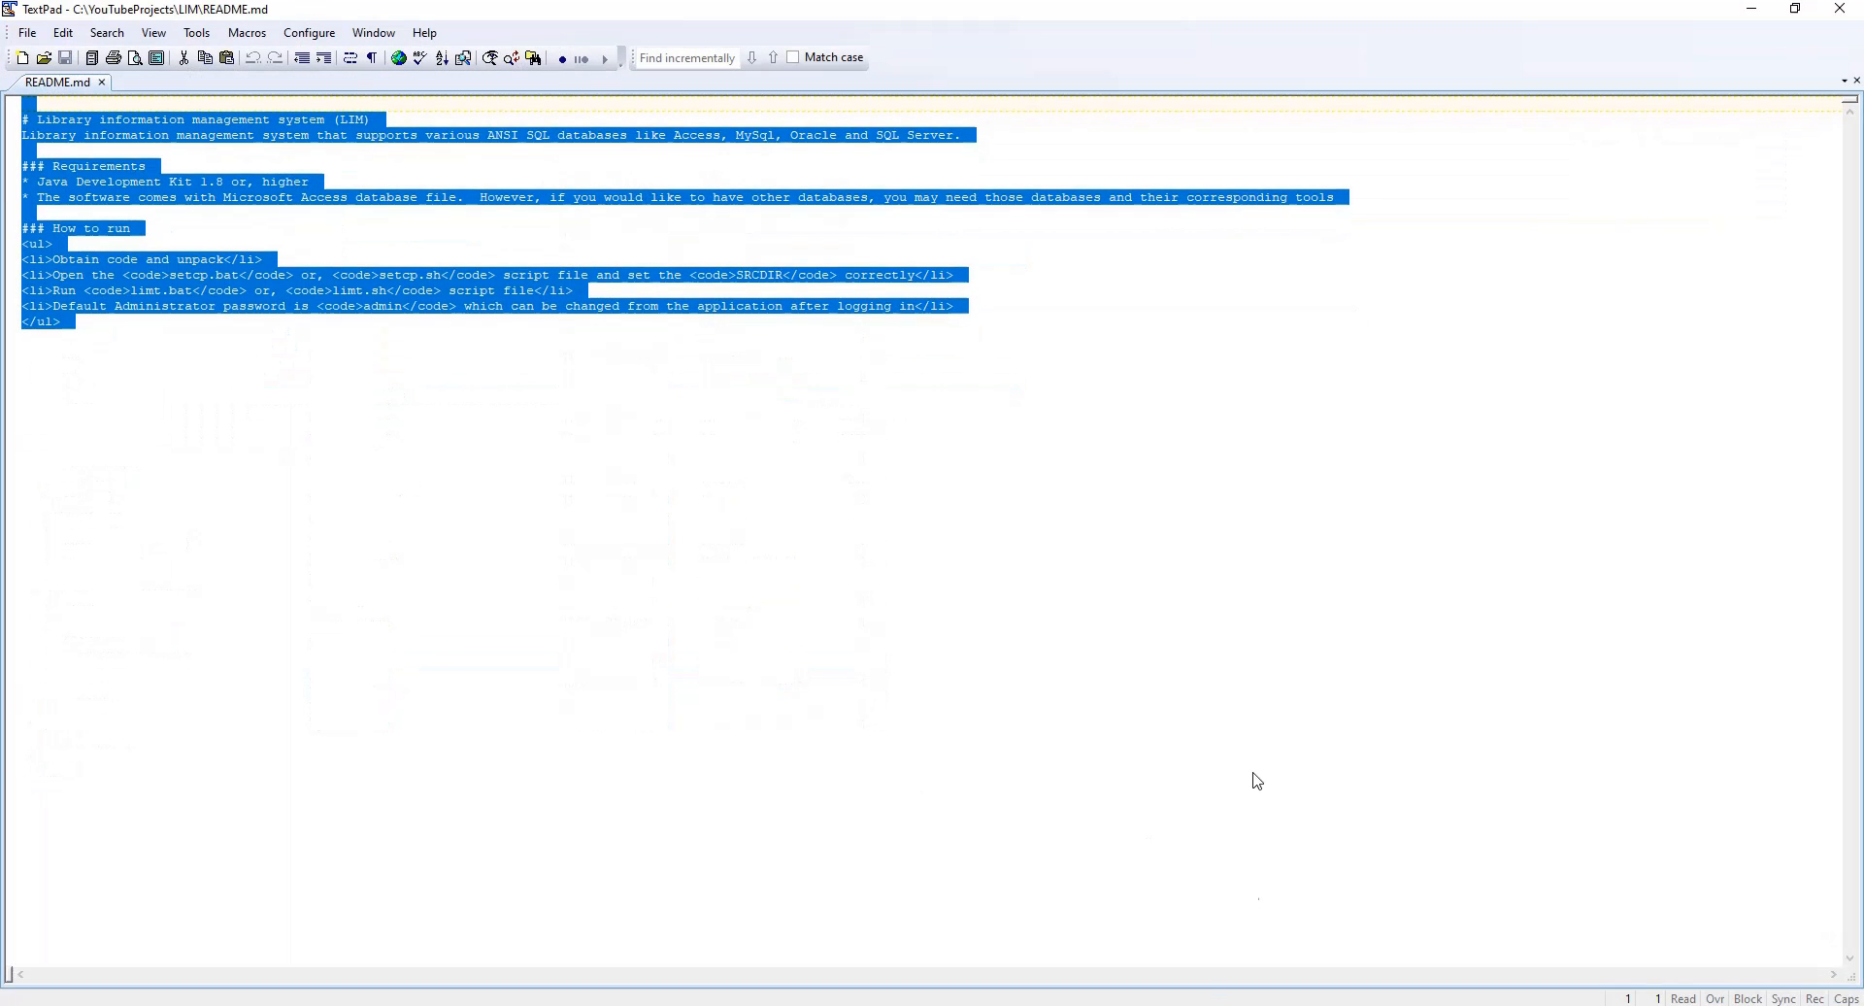
key(ctrl+a)
click(1751, 9)
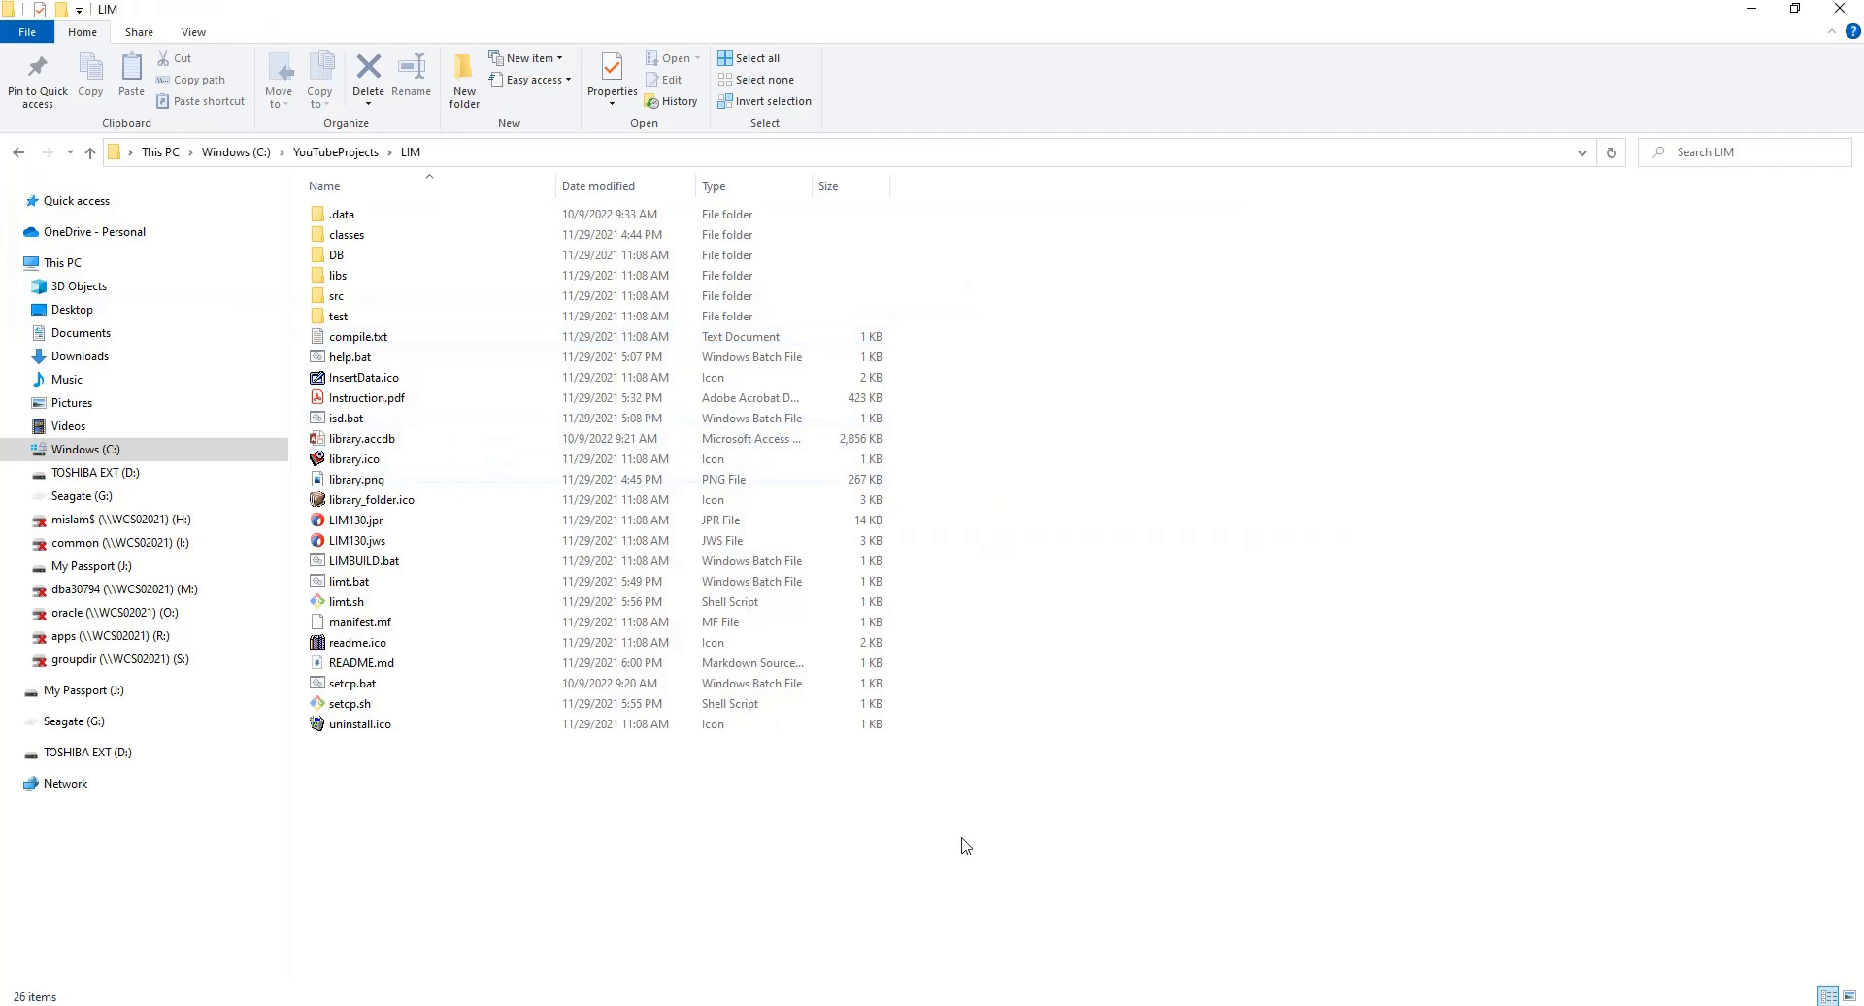
- Switch to the Markdown Live Preview page in Firefox, clearing the text selection in TextPad's README.md and minimizing TextPad
mouse_move(882, 1005)
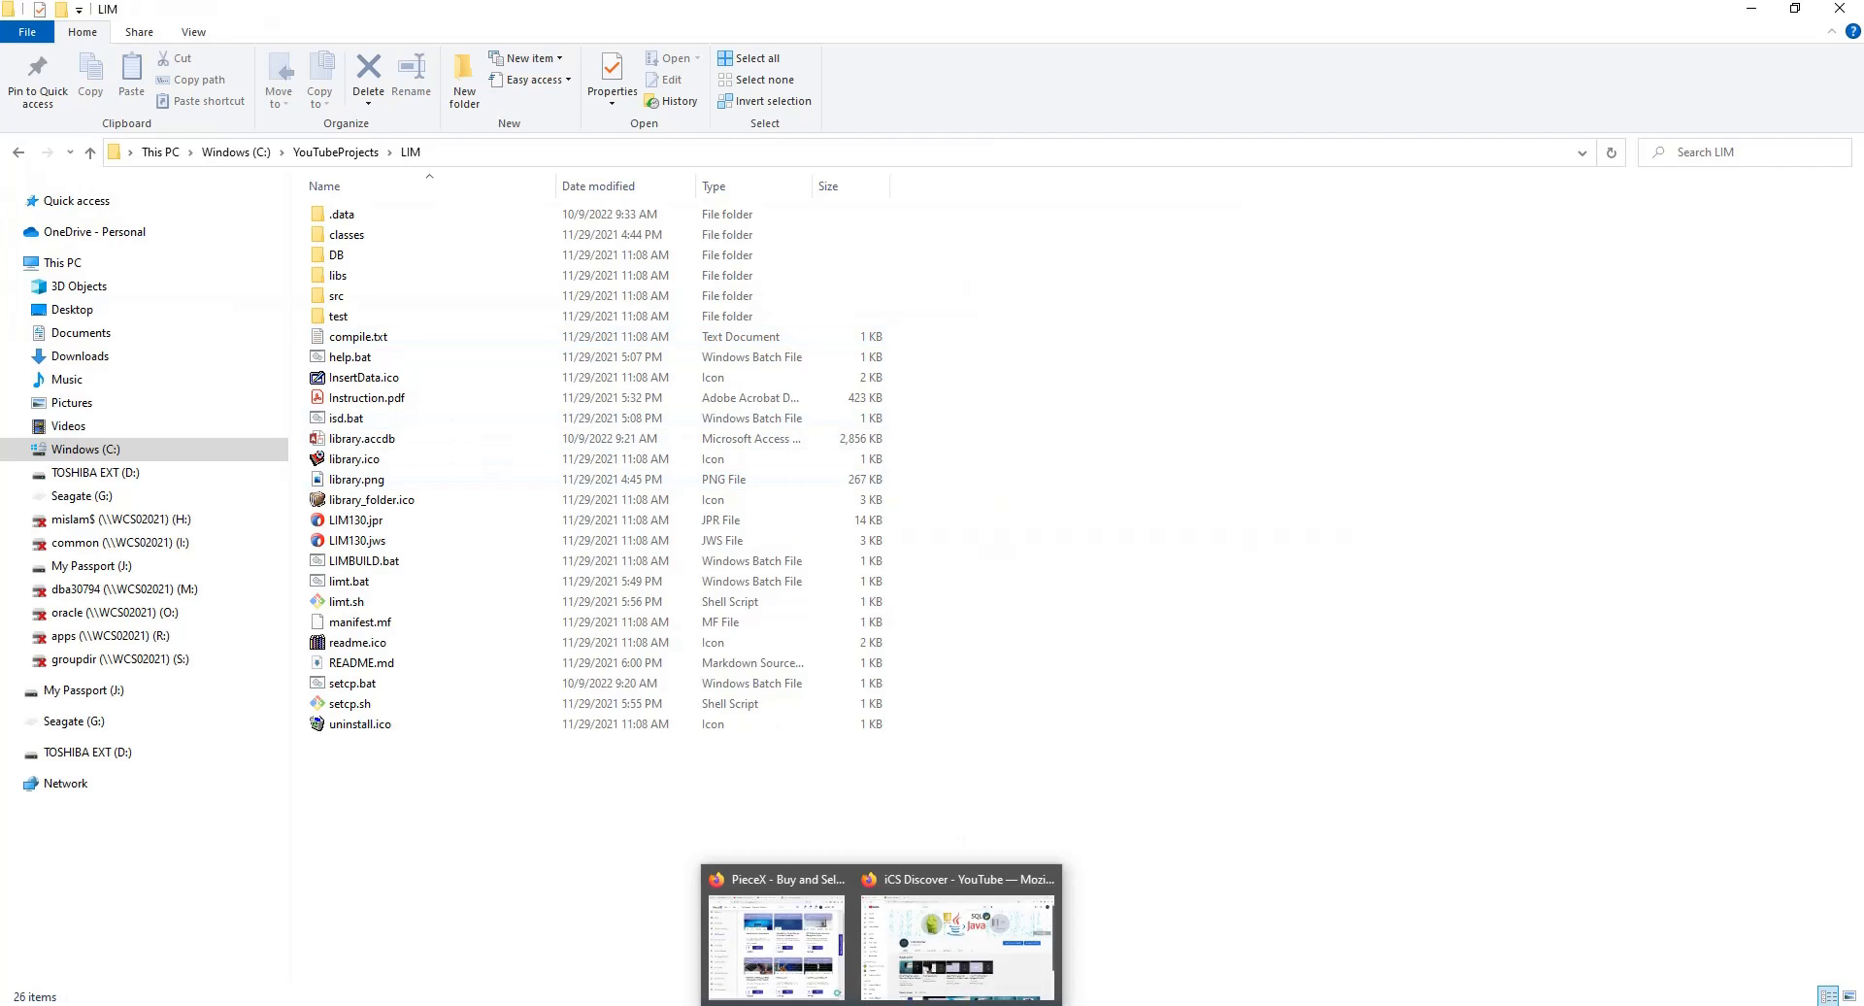
click(957, 937)
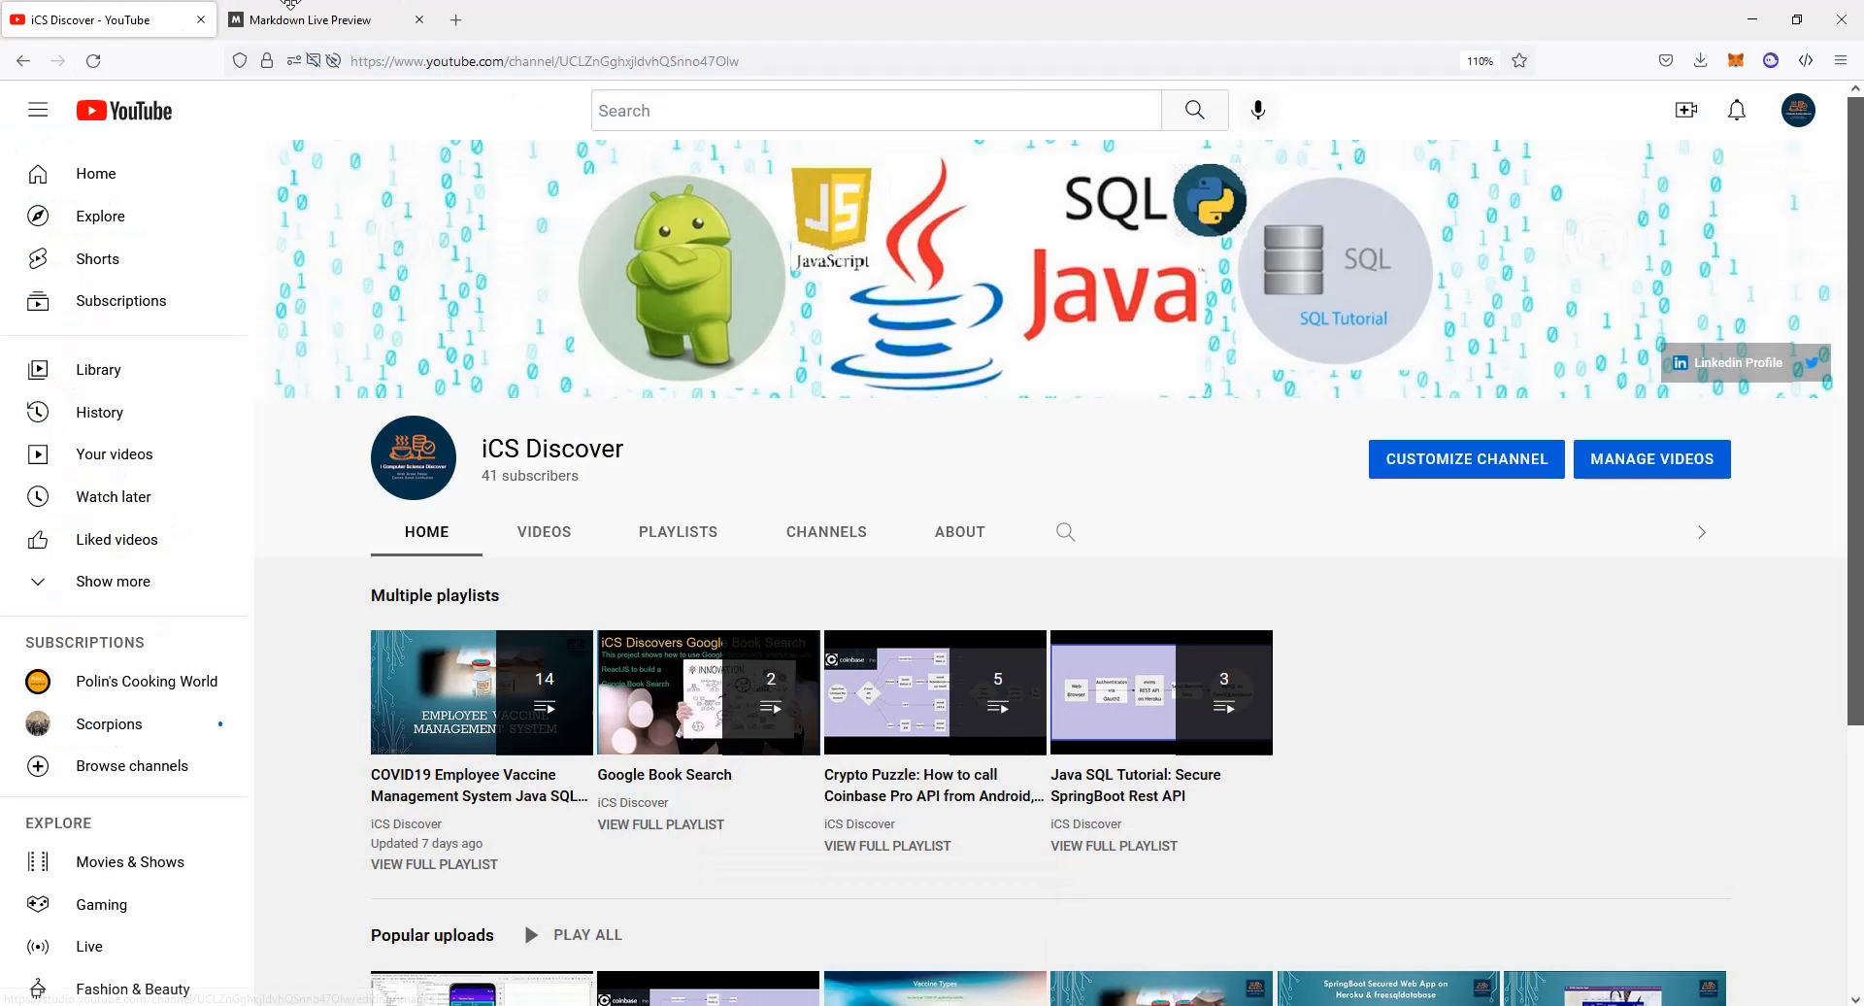
click(306, 32)
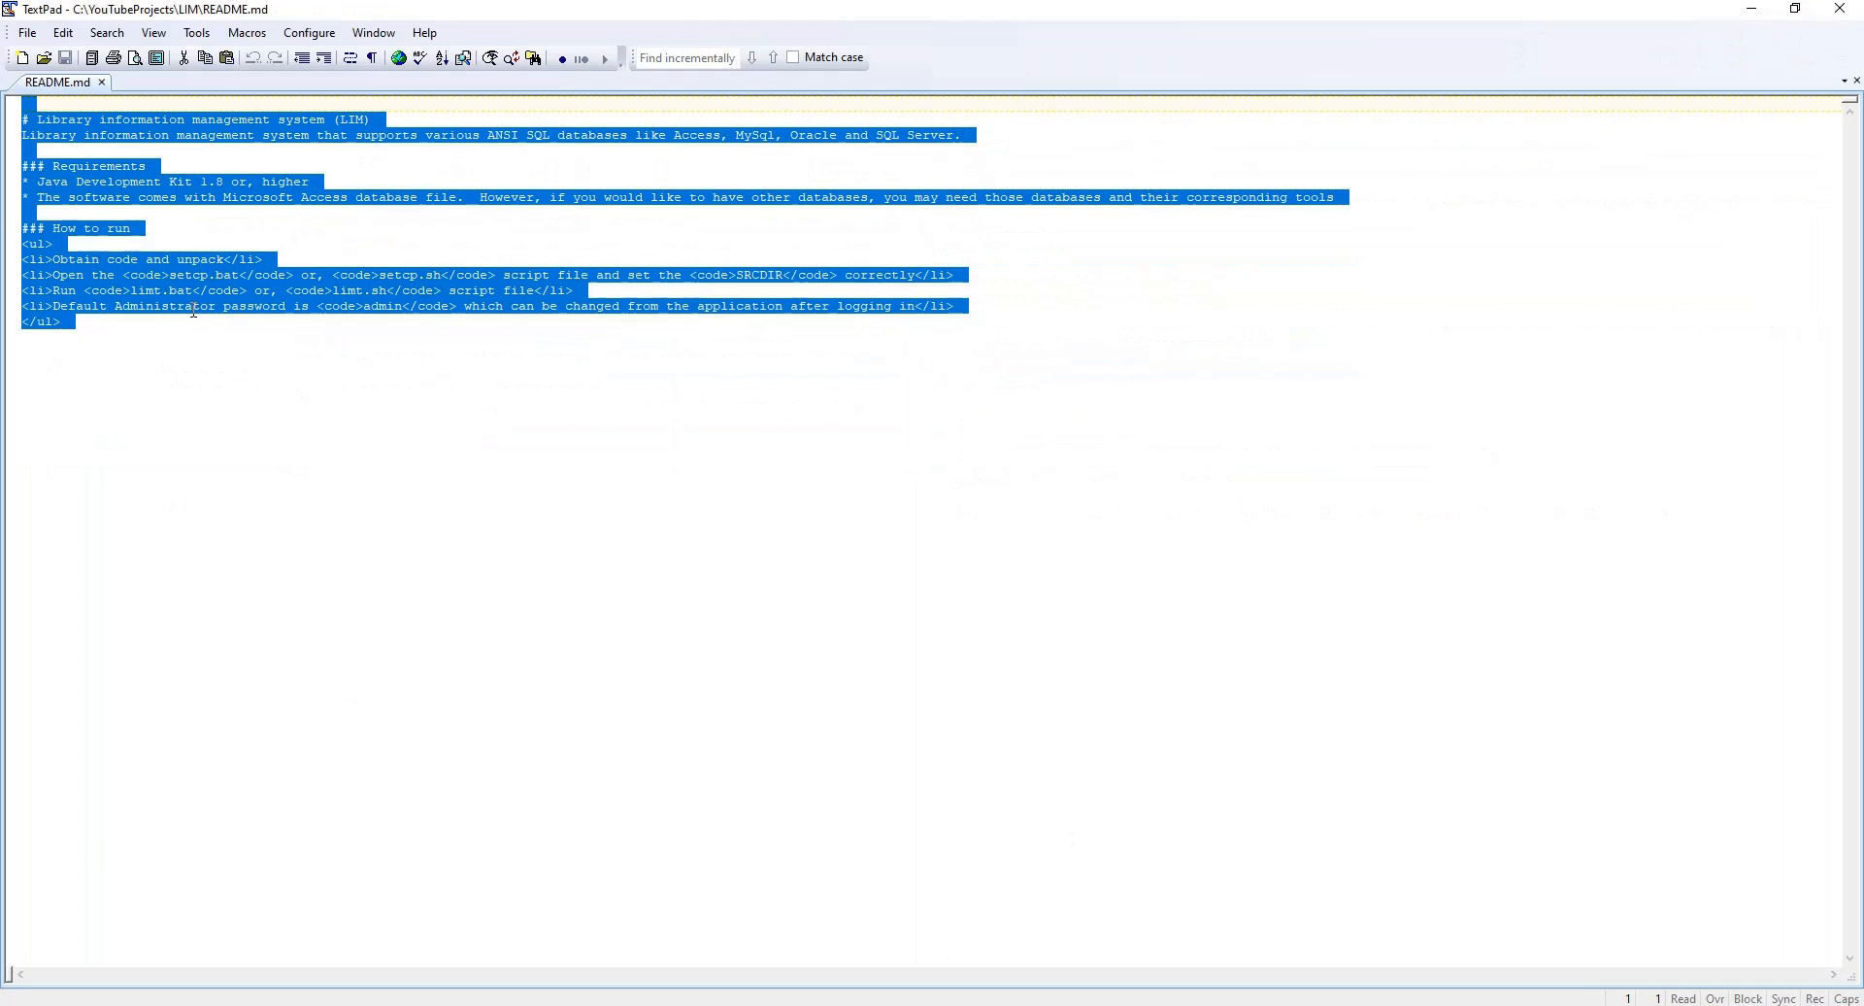
click(144, 335)
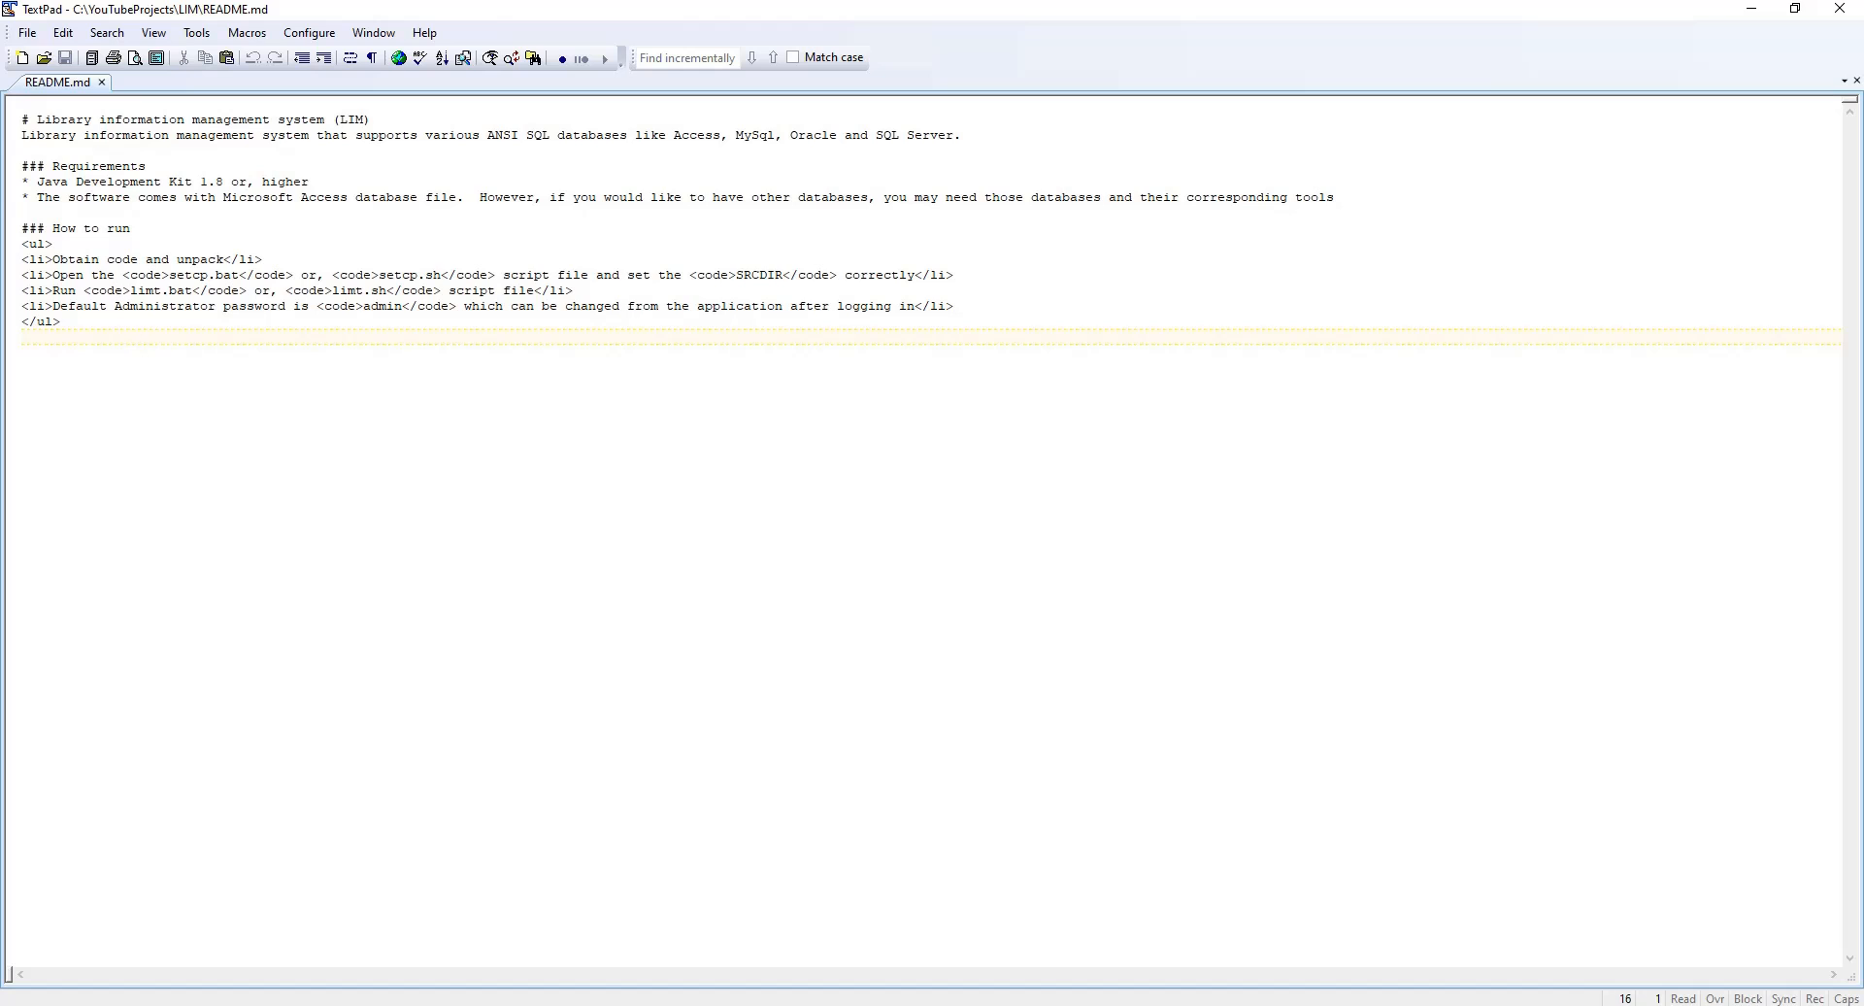
click(1753, 11)
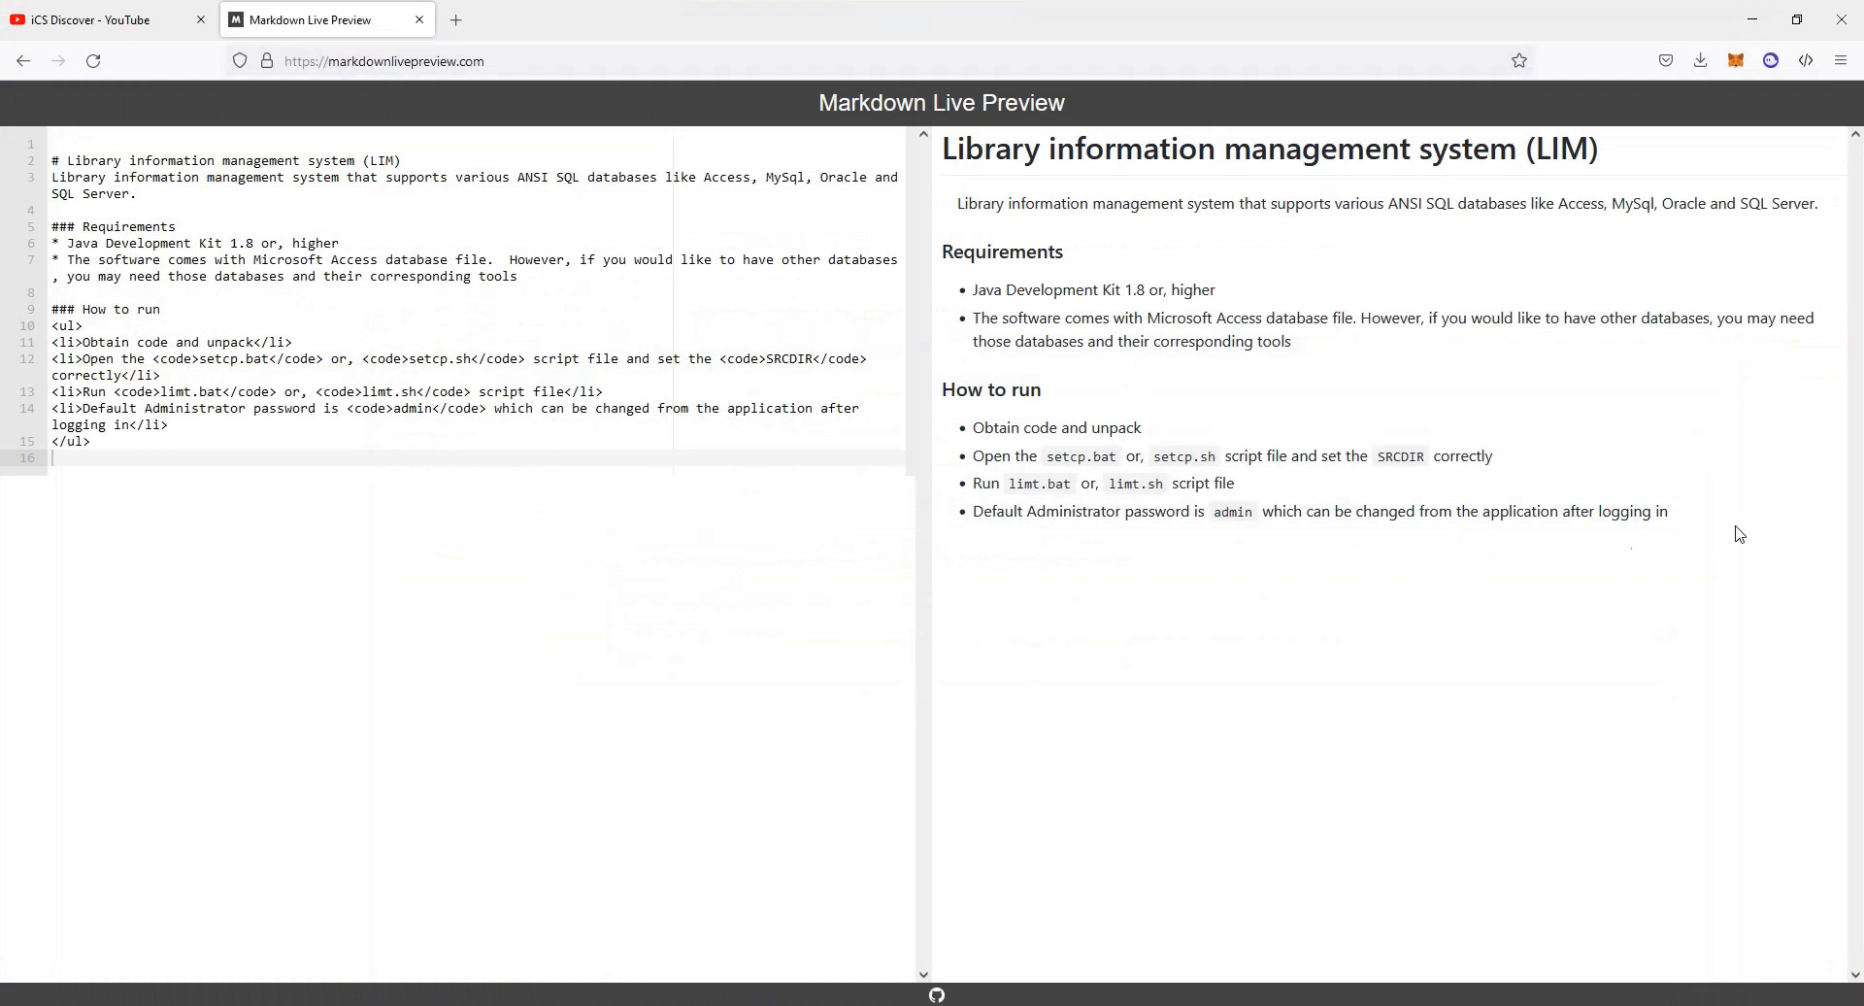
- Read the rendered README preview, highlighting the whole document, the How to run section and its setcp.bat and setcp.sh references
drag(1694, 522, 952, 170)
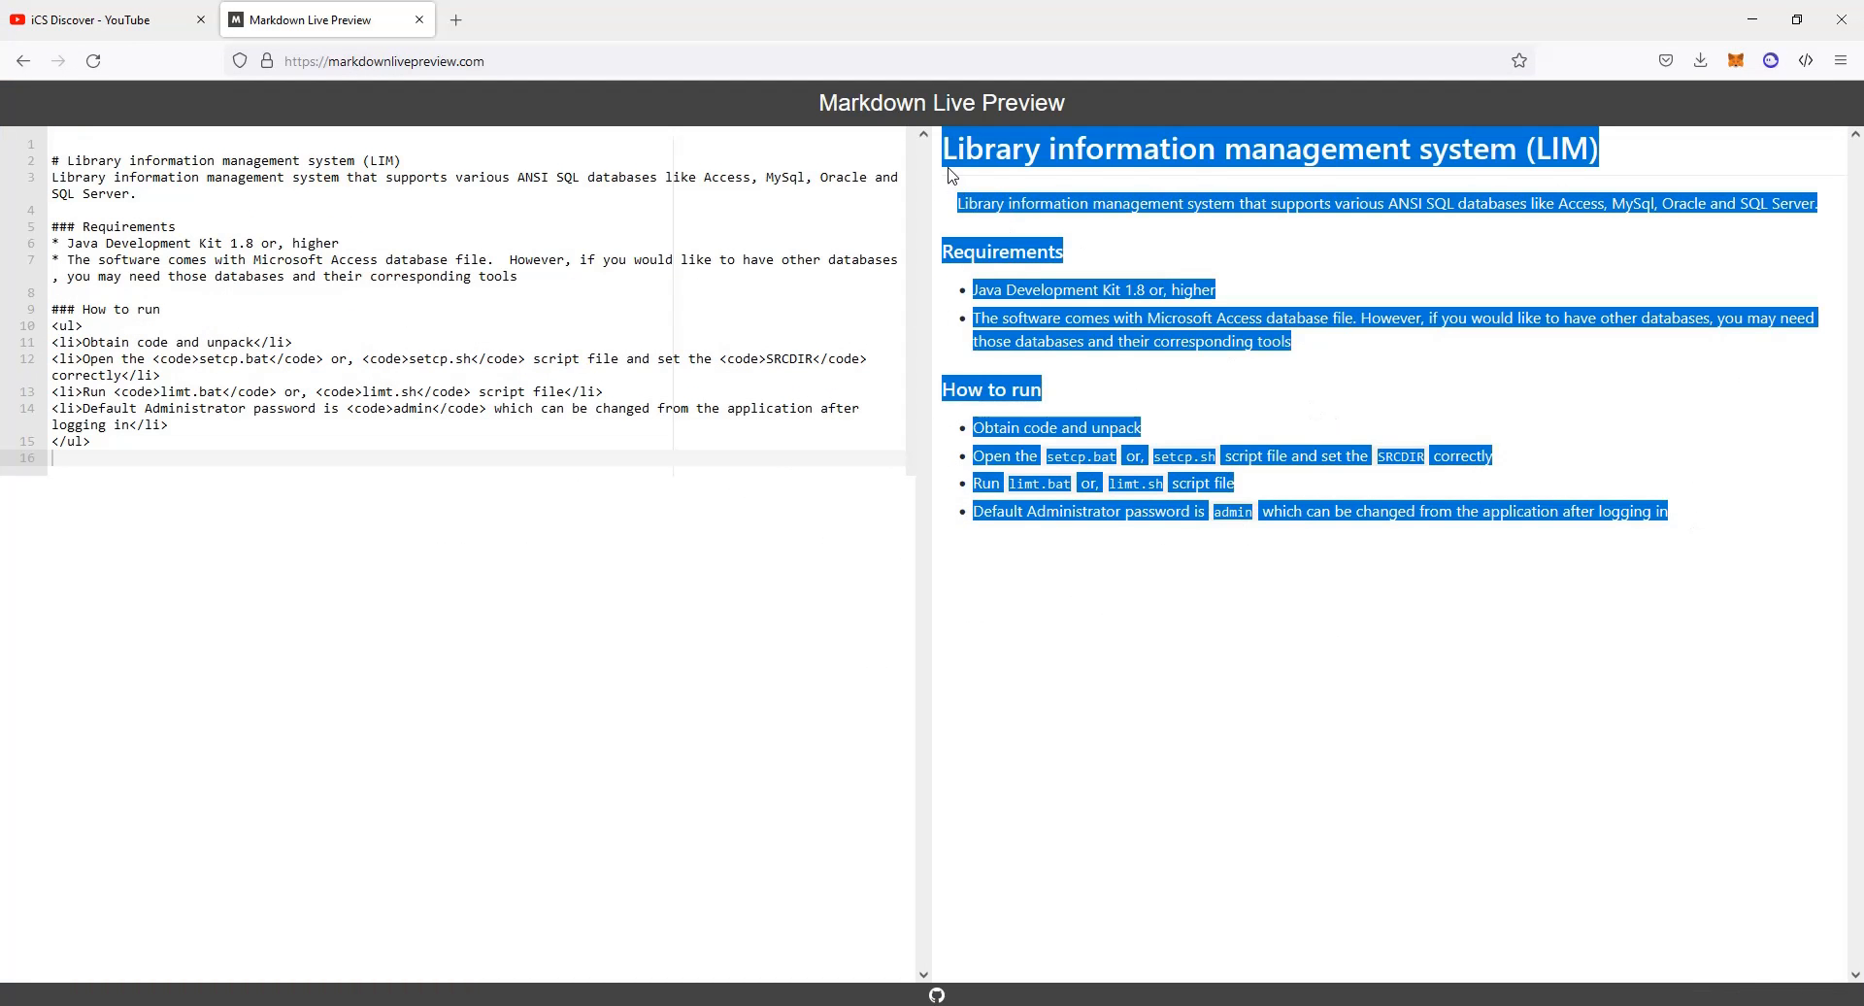
click(1182, 544)
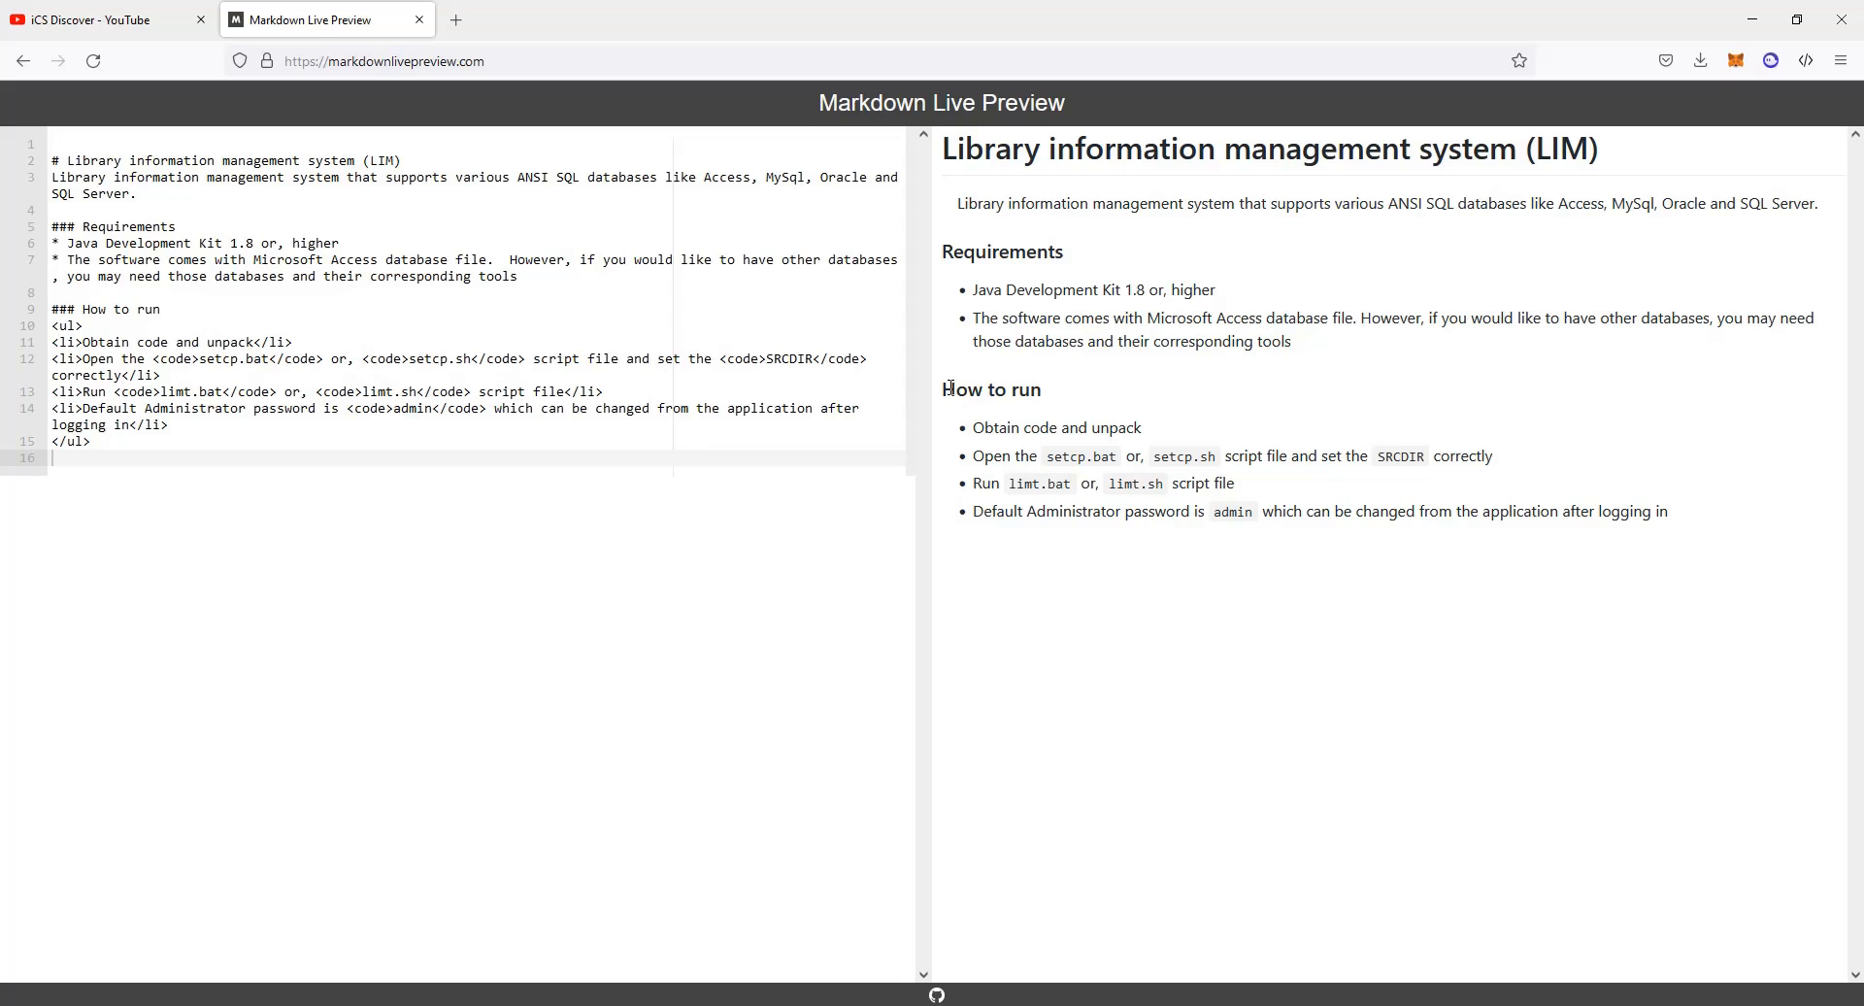
drag(948, 388, 1672, 515)
click(1102, 507)
drag(978, 431, 1138, 431)
click(1165, 439)
drag(1153, 456, 1217, 457)
click(1196, 458)
drag(1078, 455, 1114, 456)
drag(1048, 458, 1126, 458)
click(1091, 511)
- Return to the LIM folder, open setcp.bat for editing, highlight the SRCDIR path C:\YouTubeProjects\LIM and close the file
key(alt+Tab)
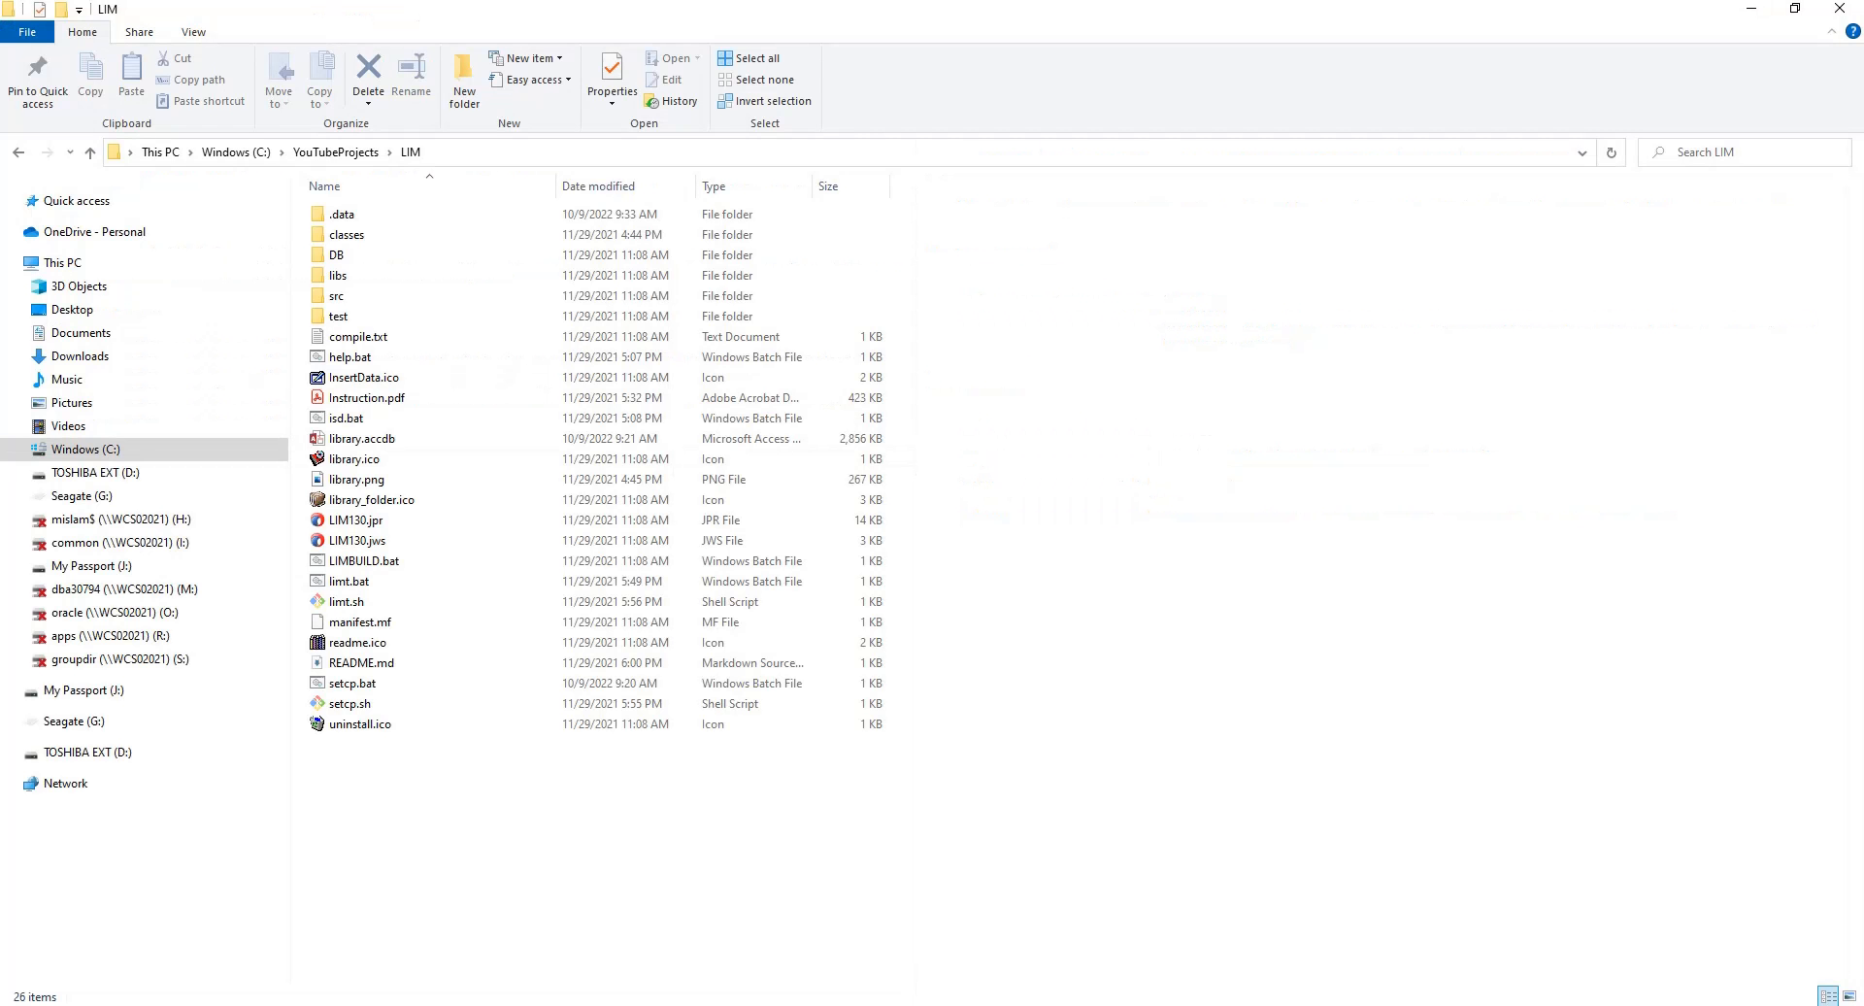
right_click(347, 686)
click(412, 248)
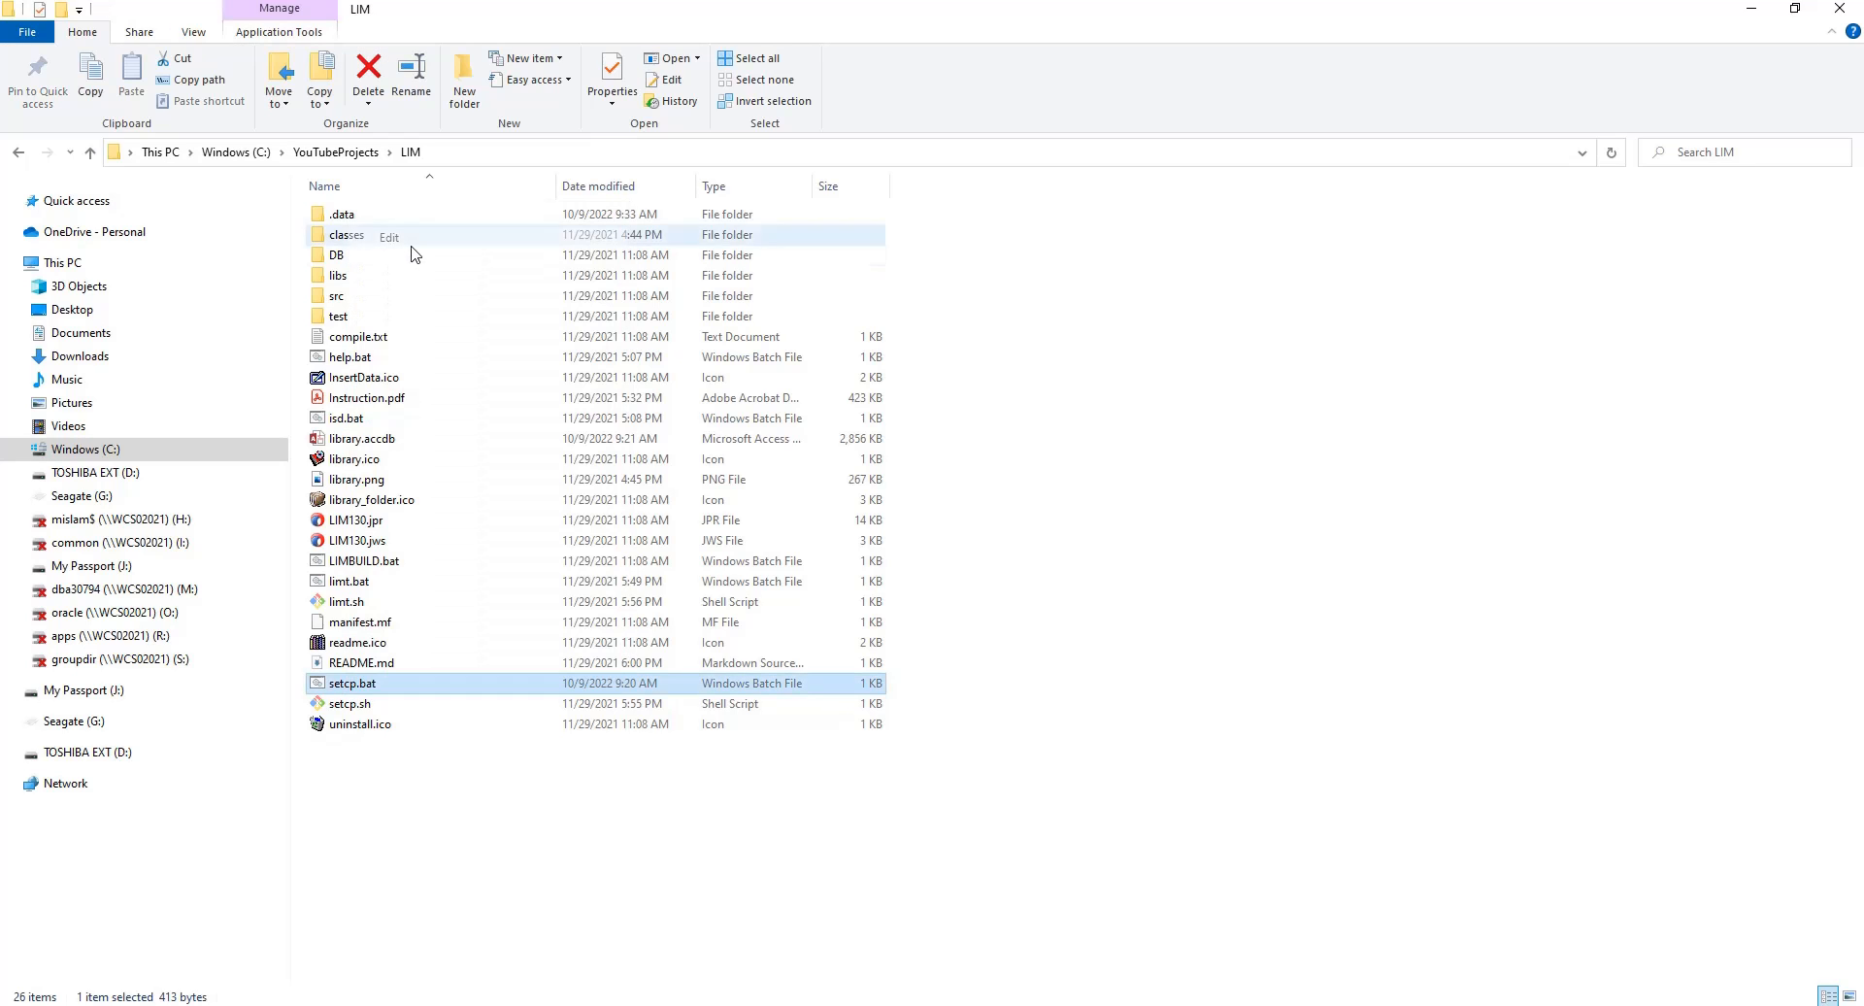
drag(1446, 404, 832, 264)
drag(982, 570, 1173, 533)
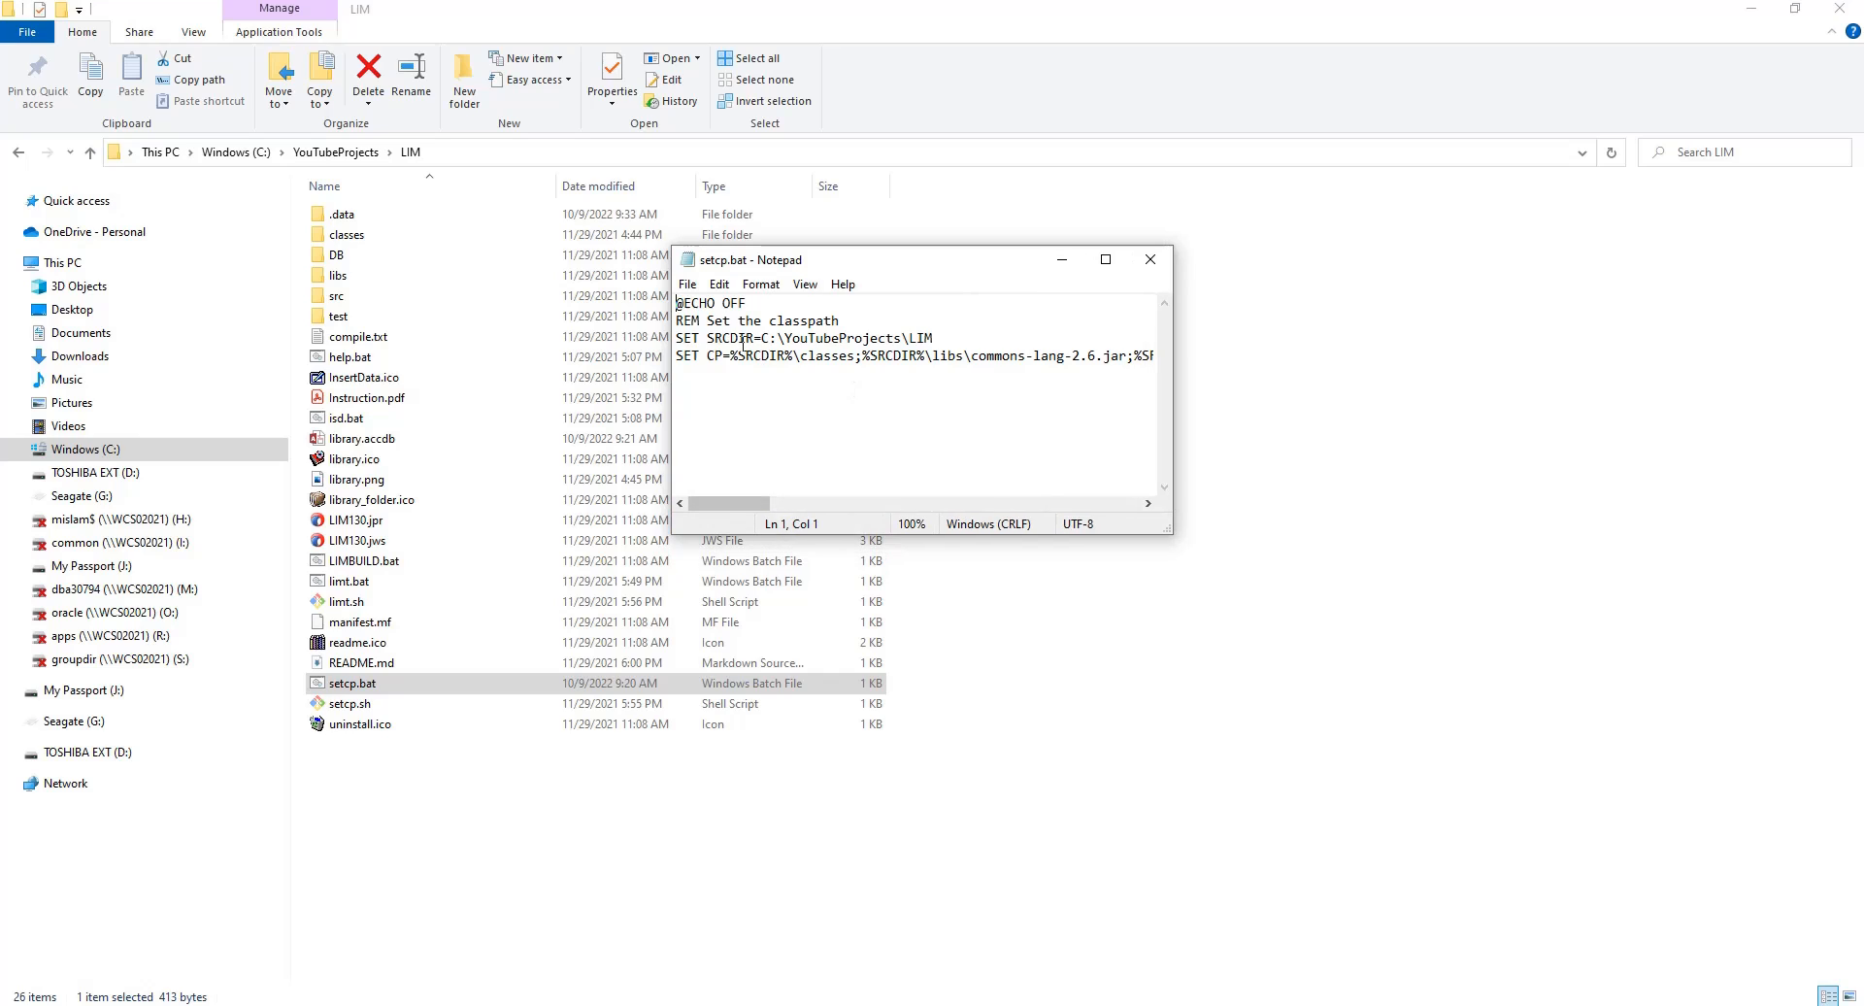
mouse_move(761, 337)
mouse_down()
mouse_move(942, 338)
mouse_move(765, 338)
mouse_up()
click(934, 338)
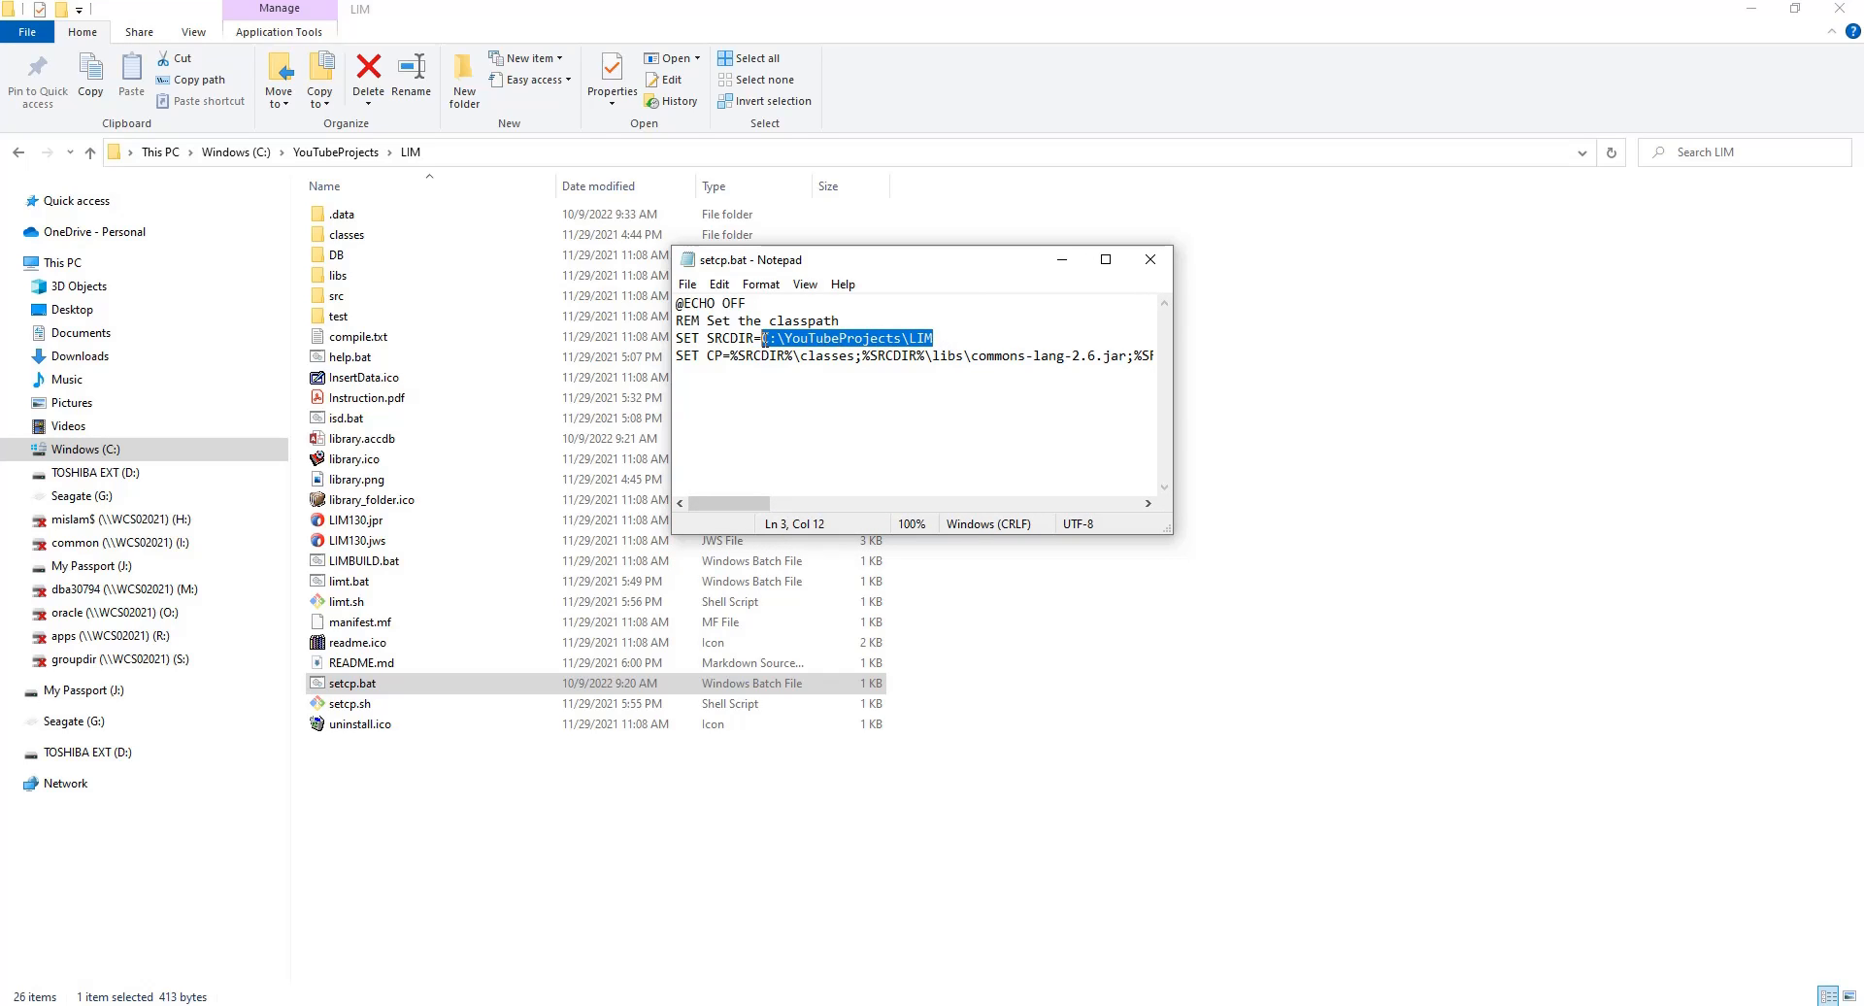
click(1150, 259)
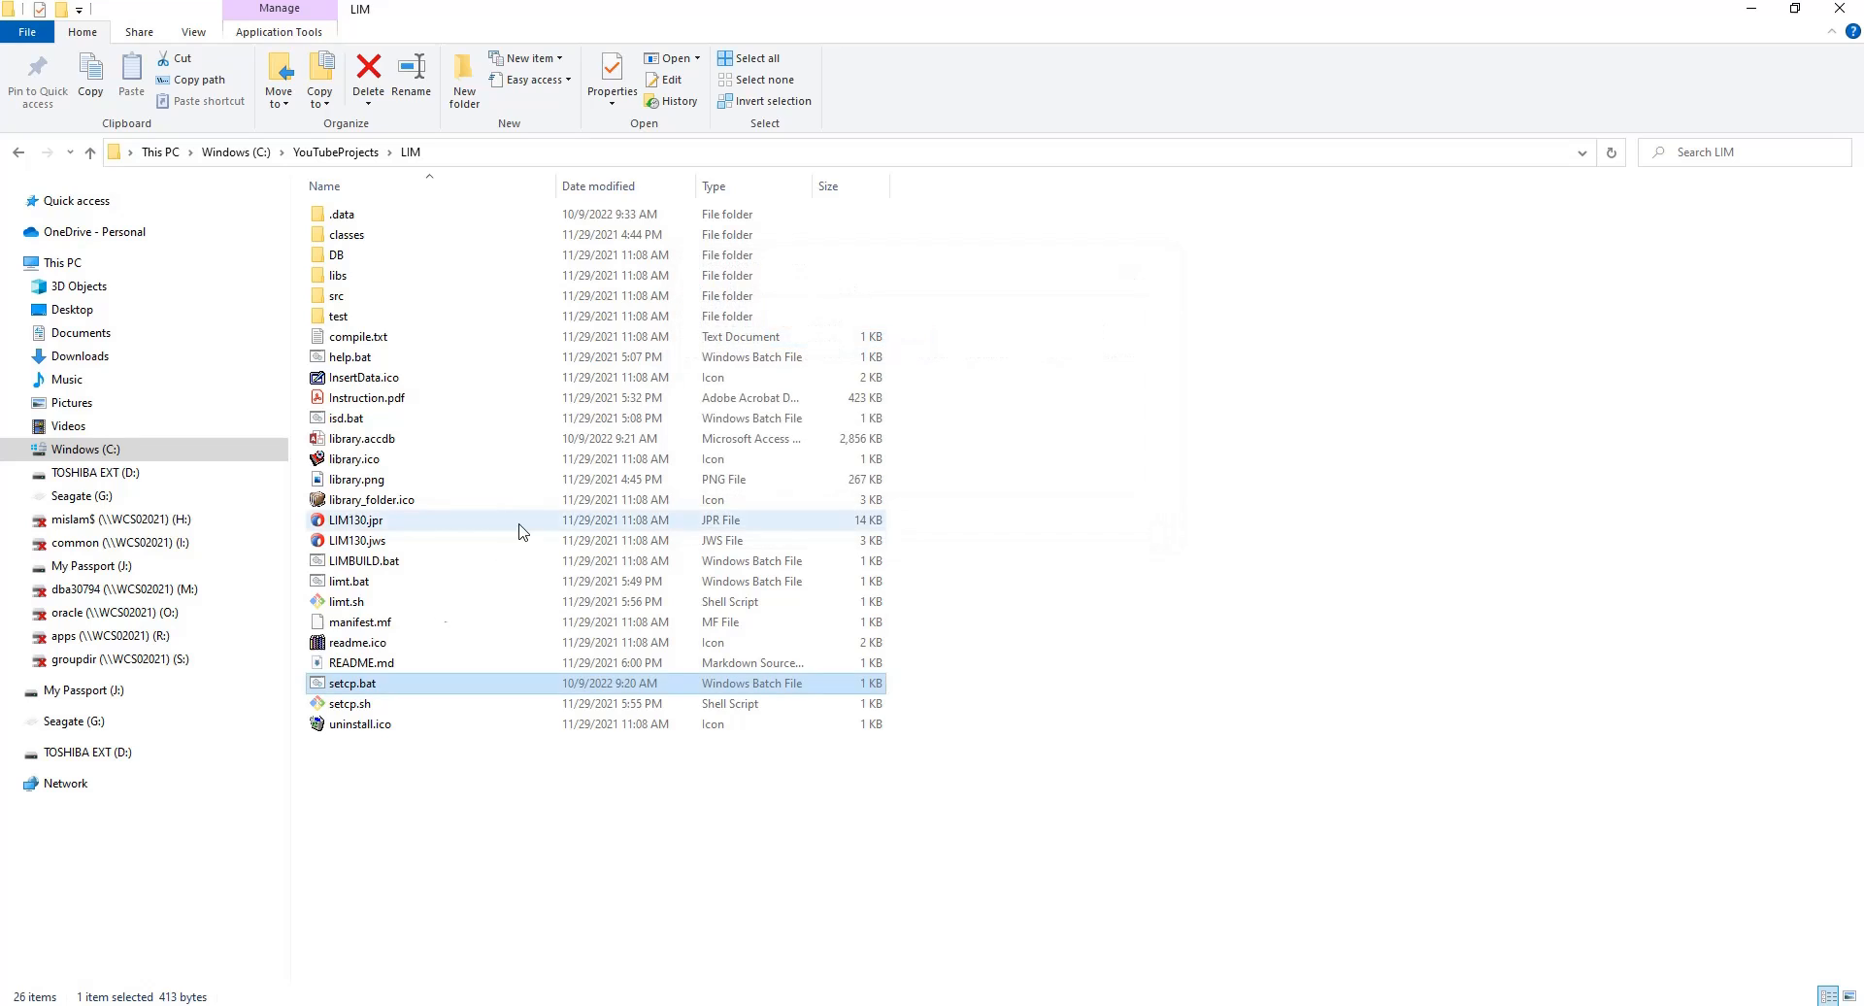
- Run isd.bat from the LIM folder, minimize its console window and reposition the Insert Sample Data dialog near the screen's center
click(439, 821)
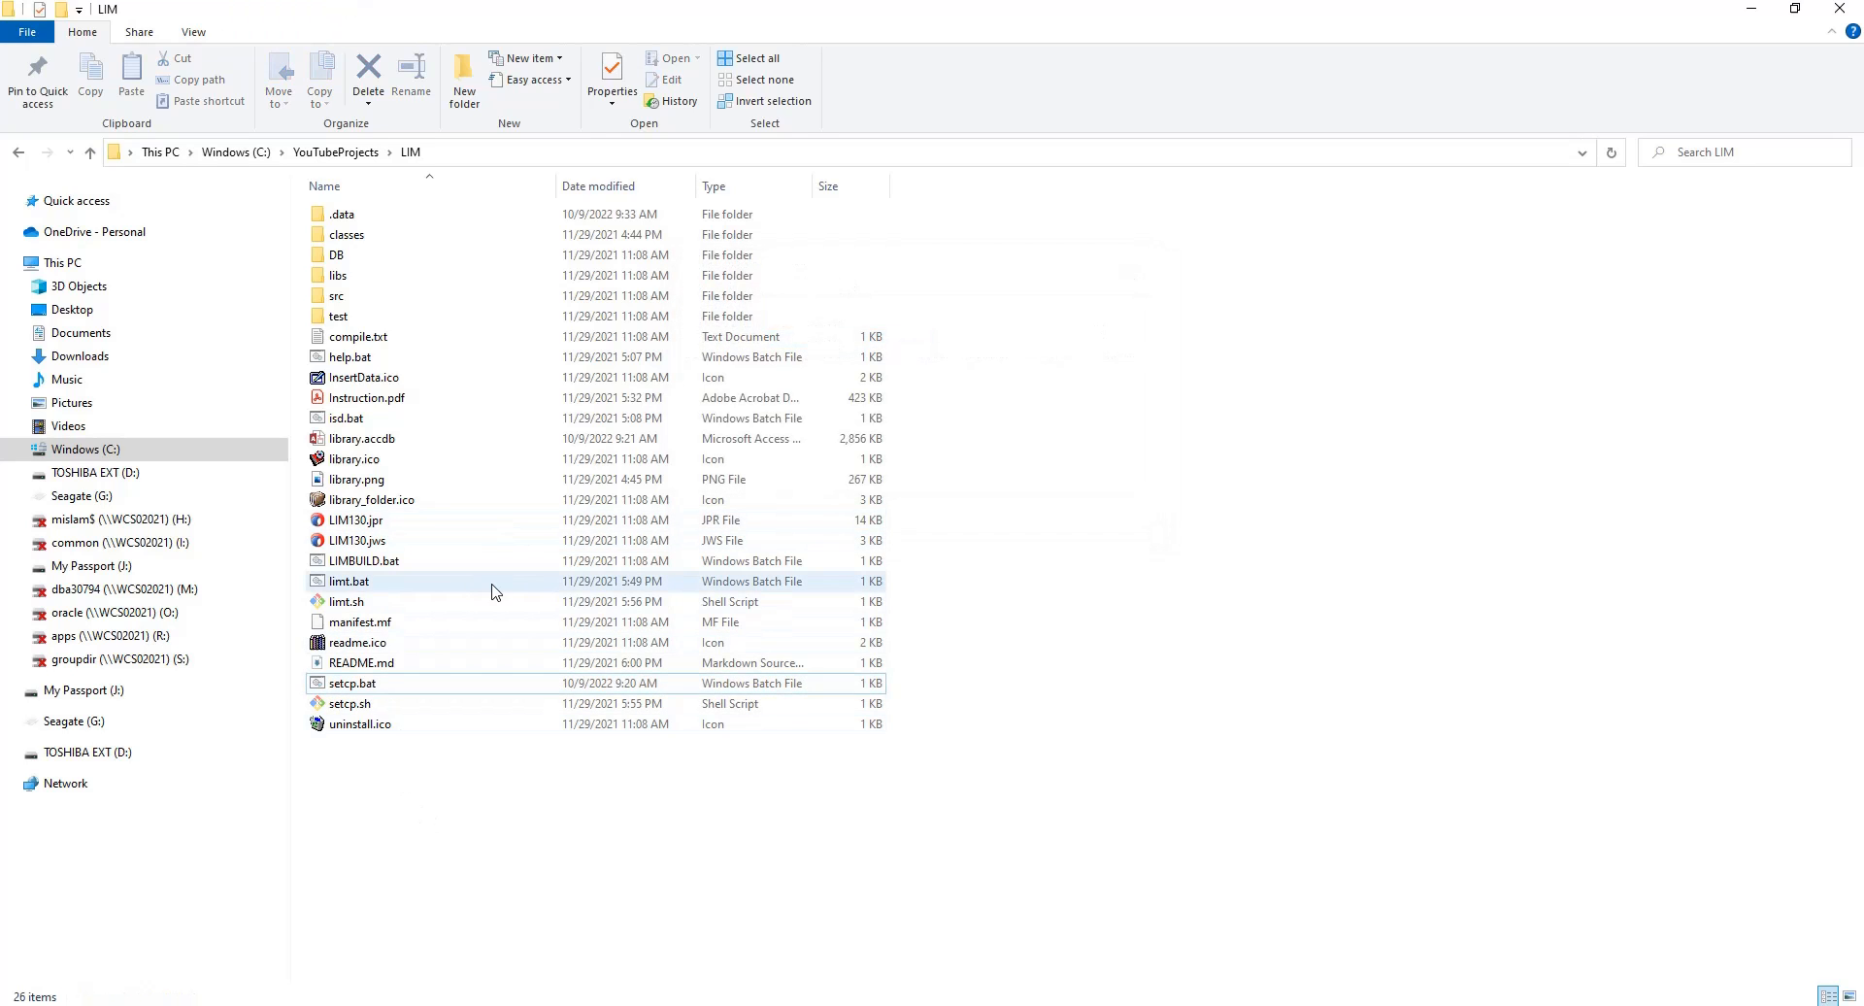
double_click(355, 423)
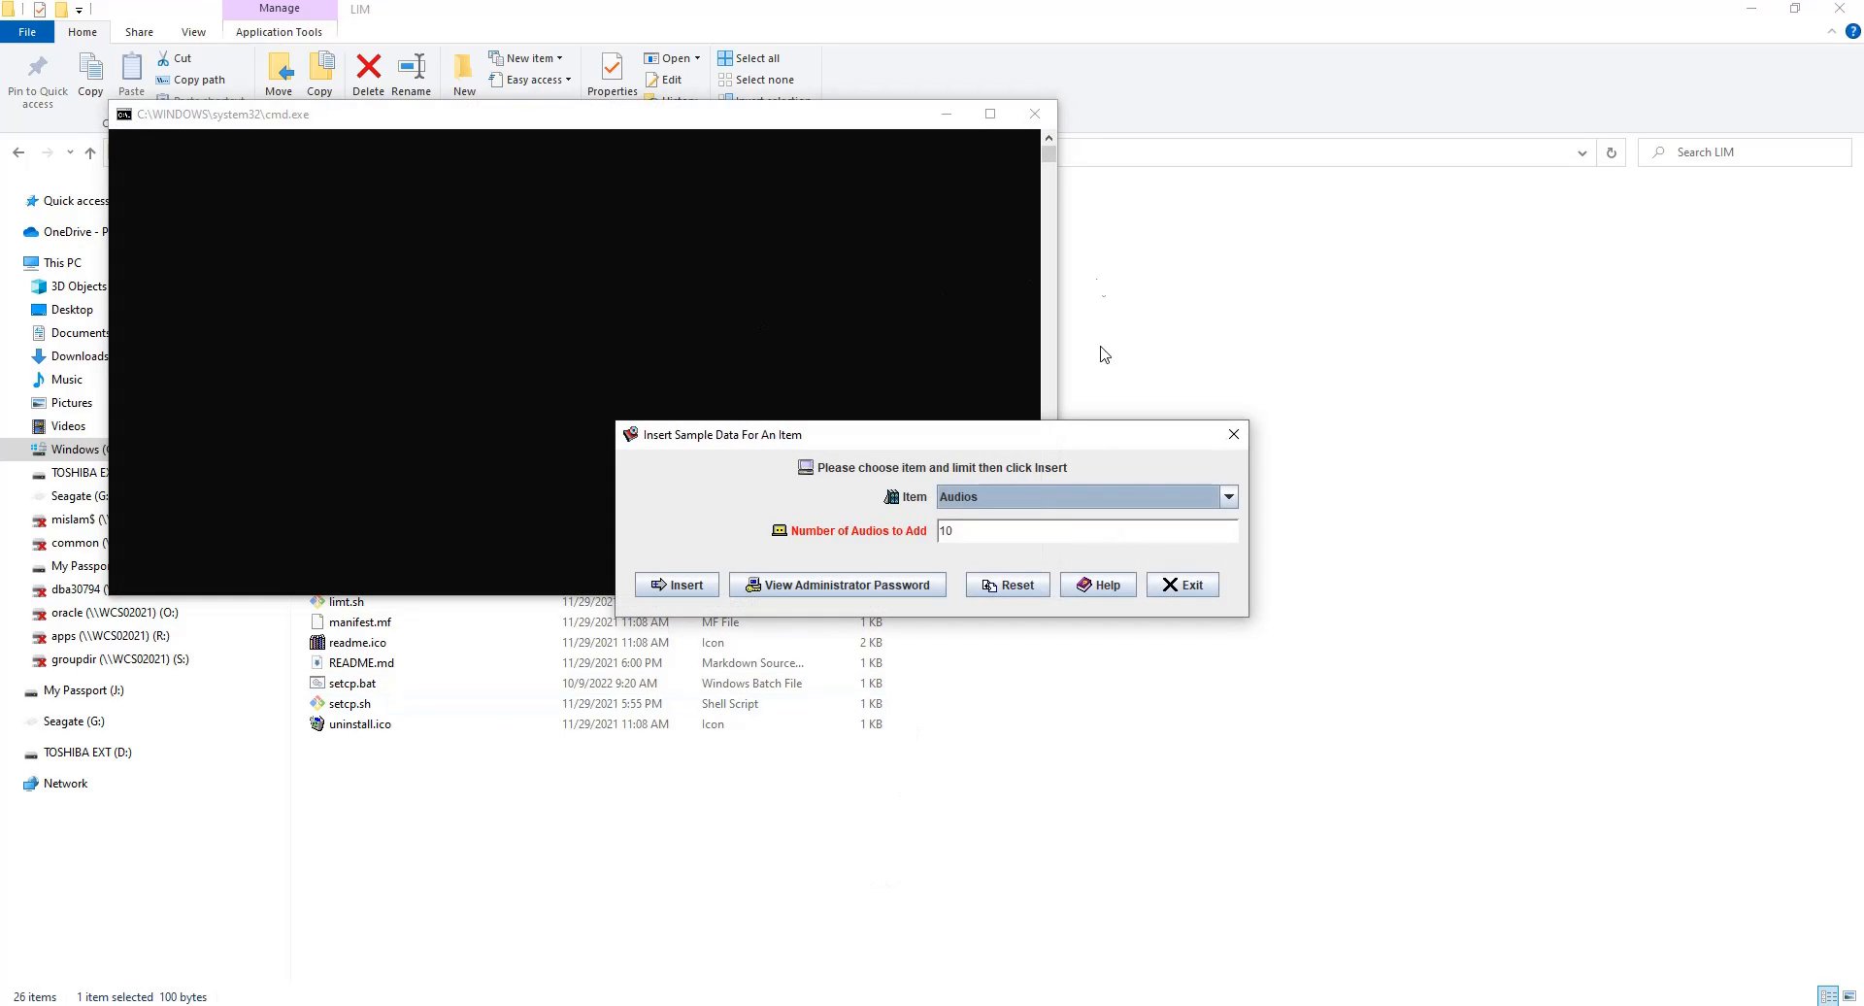
click(947, 113)
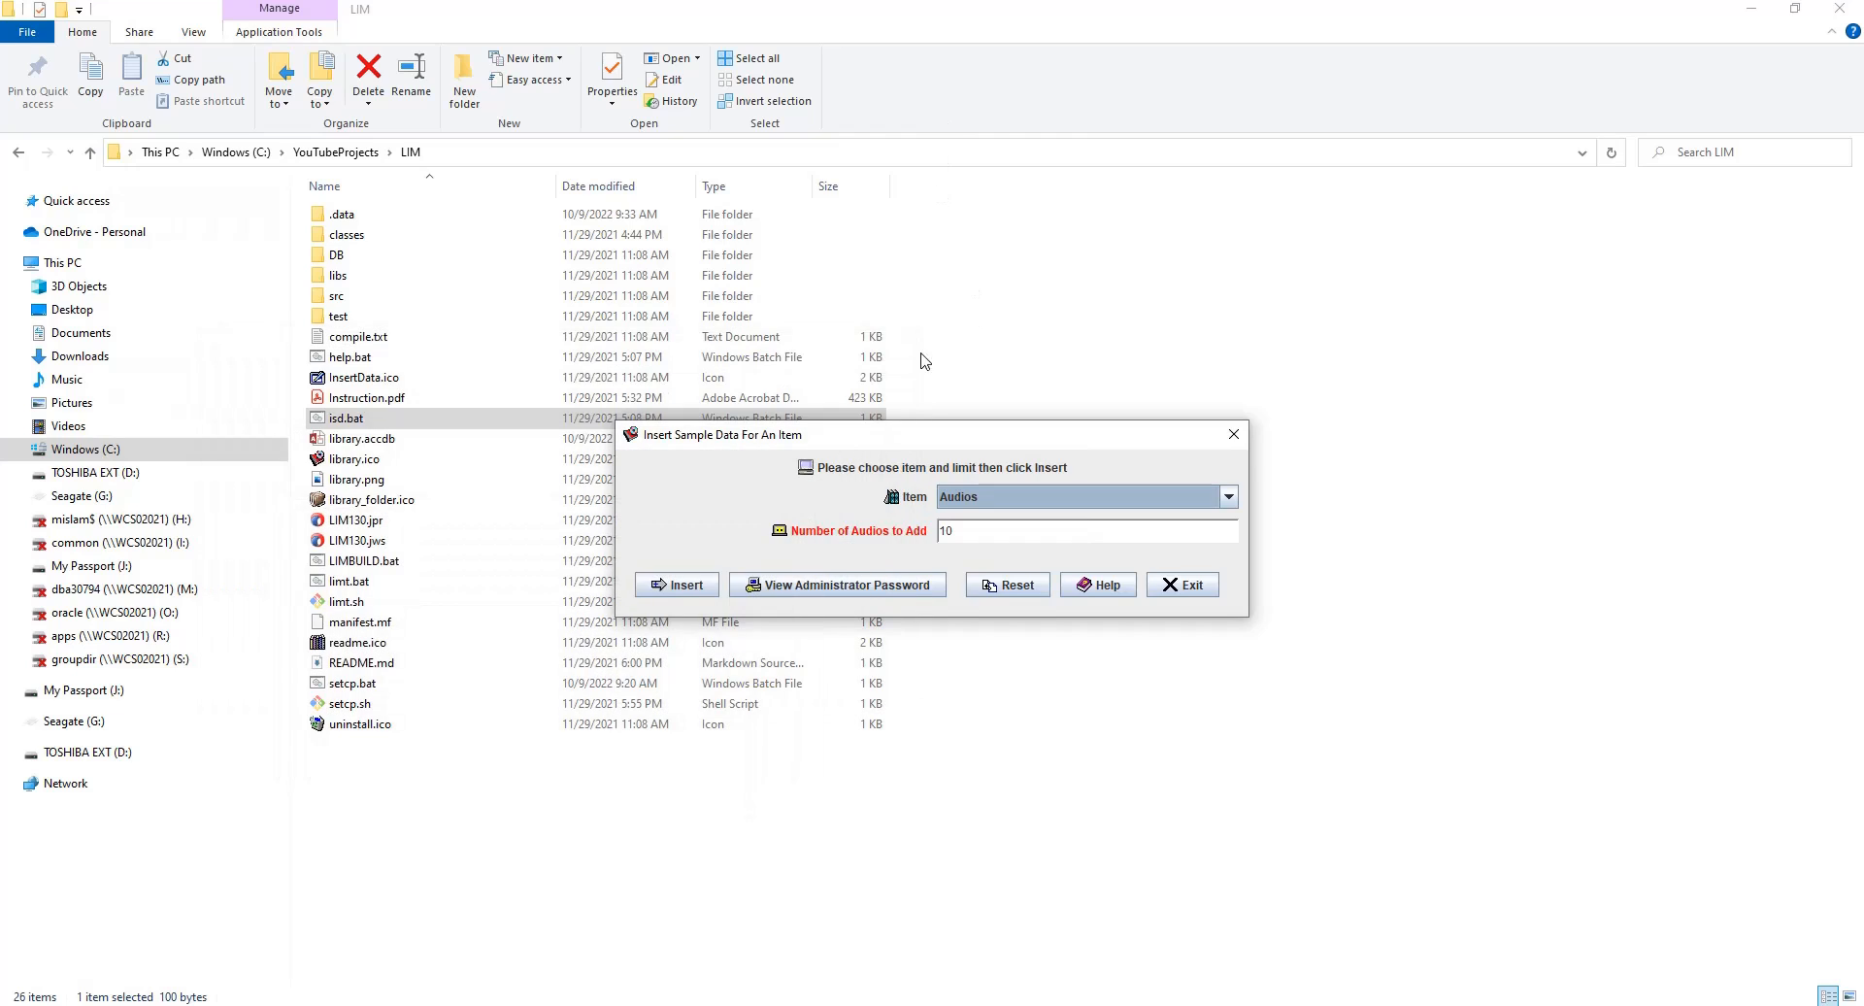
drag(977, 438, 691, 271)
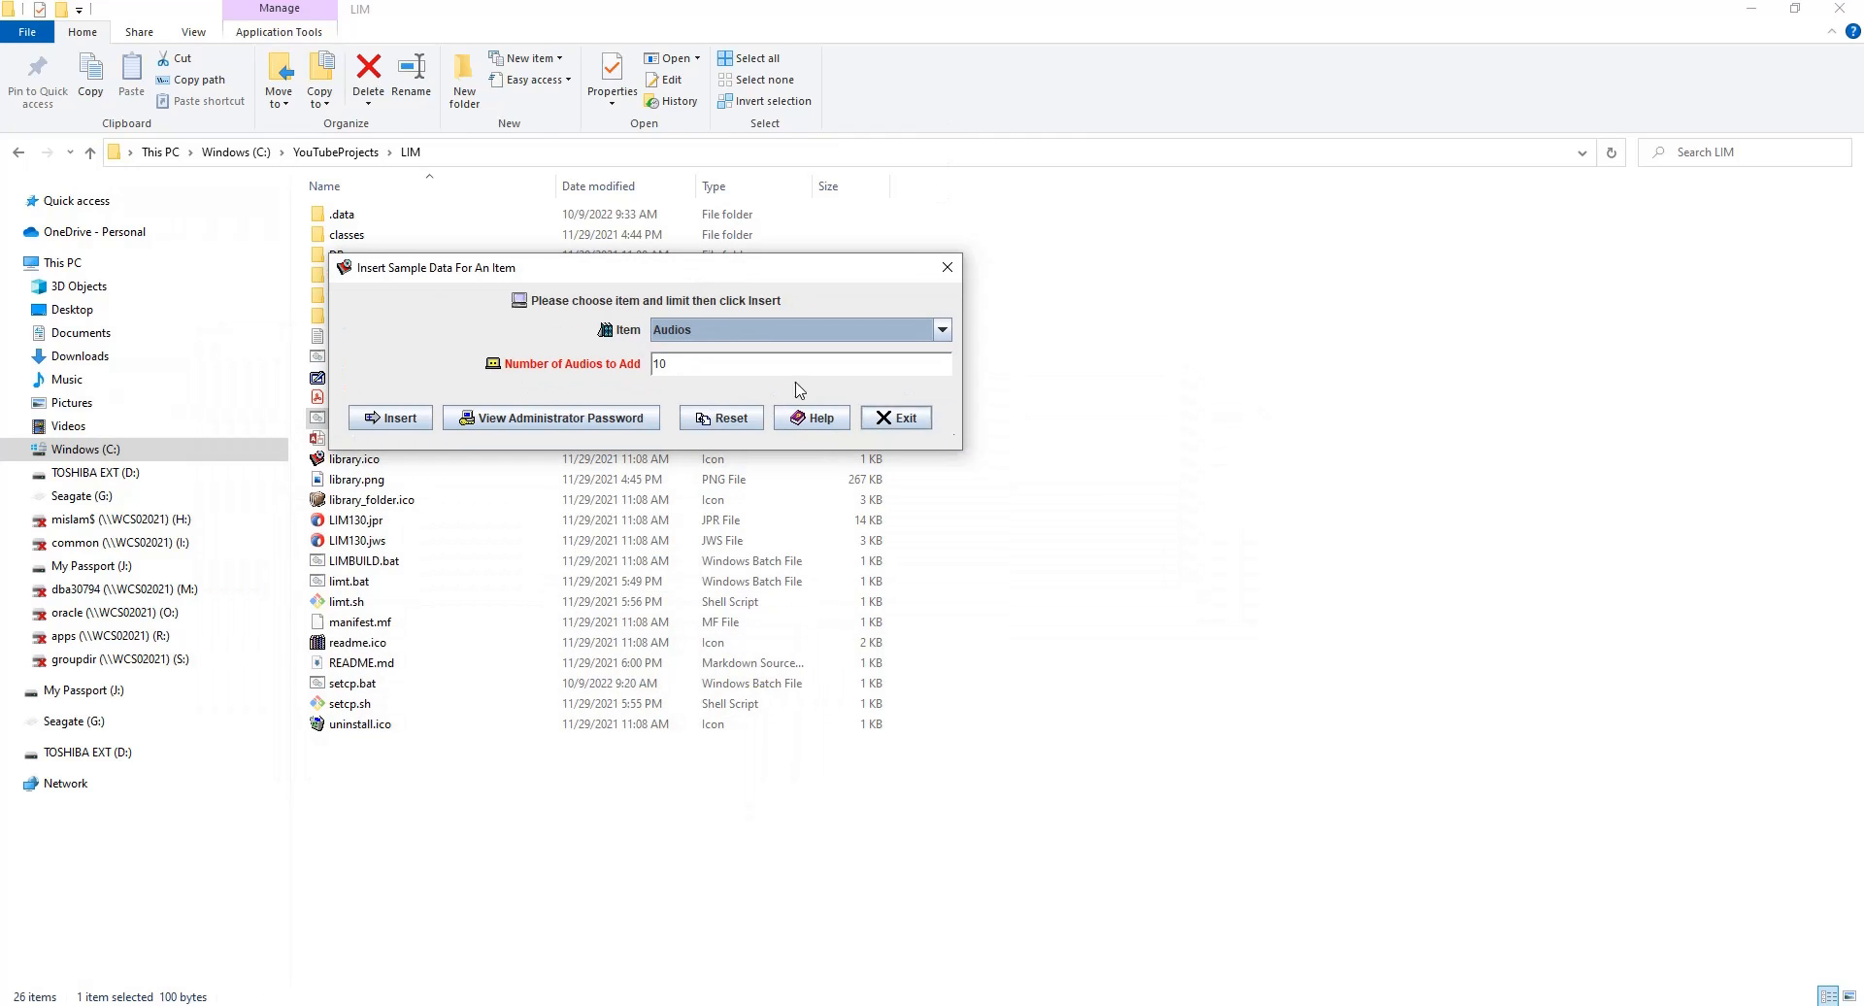
click(688, 364)
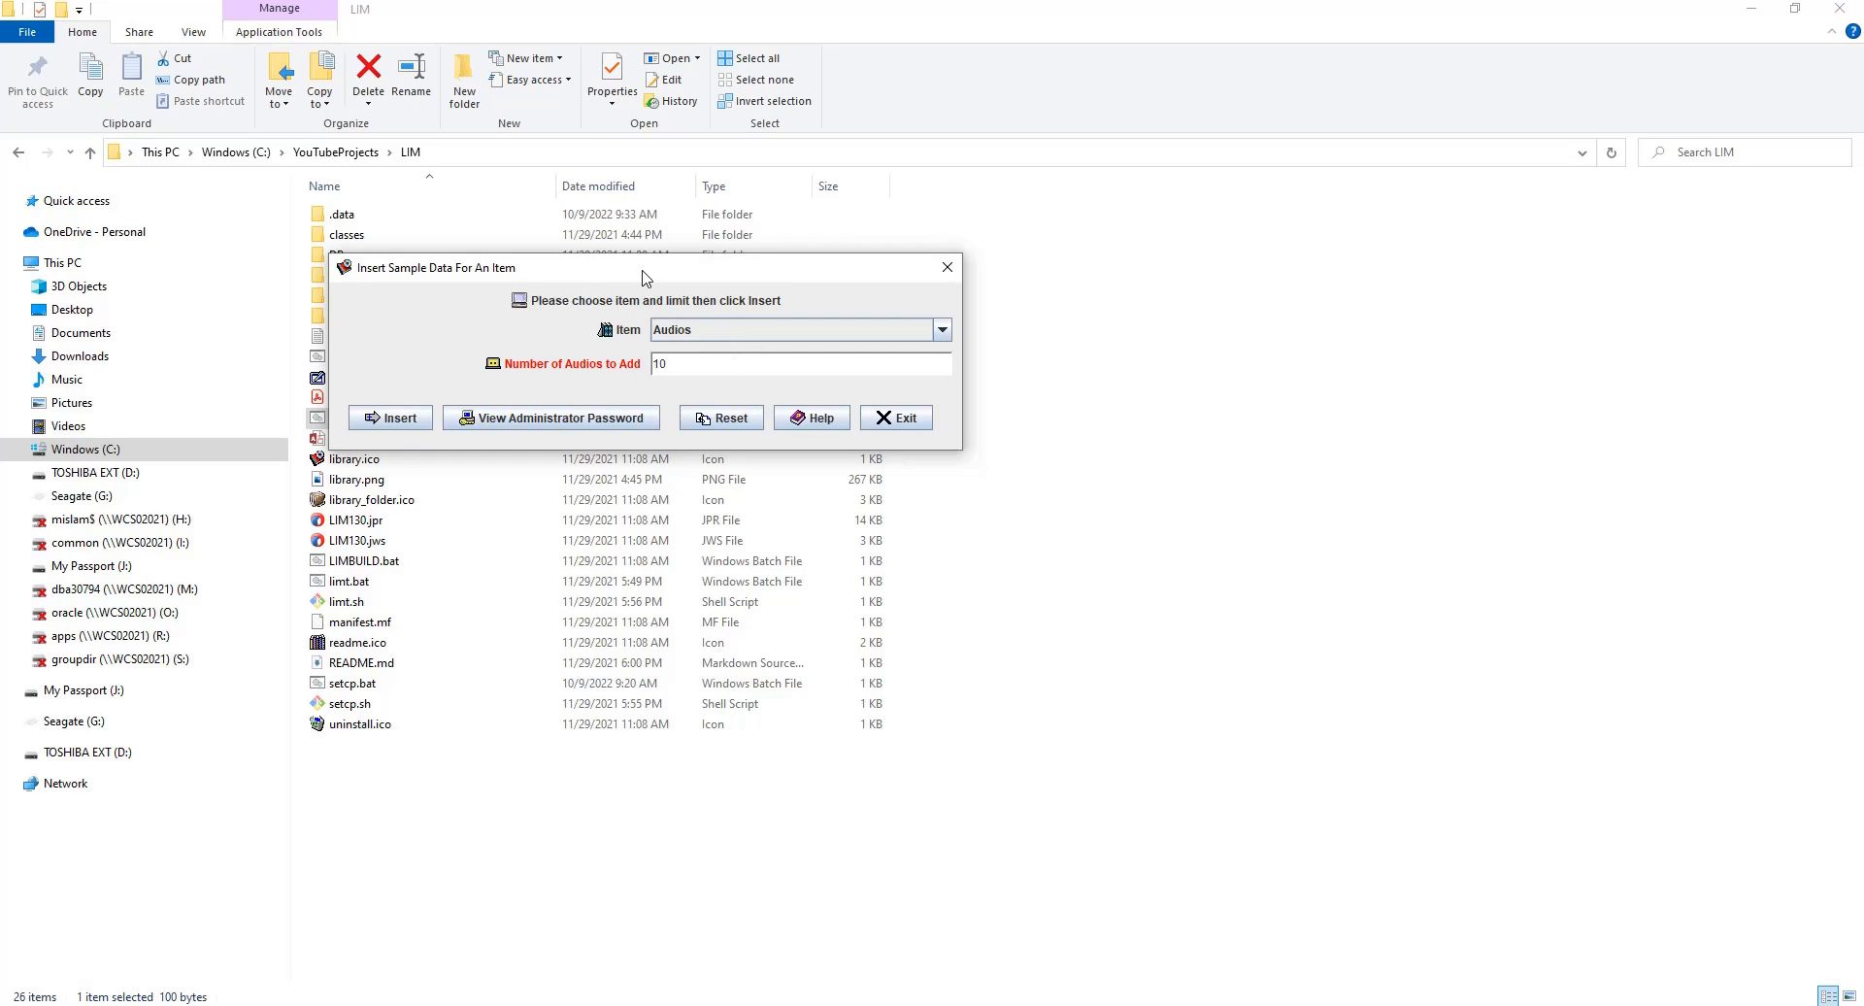
drag(643, 276, 806, 394)
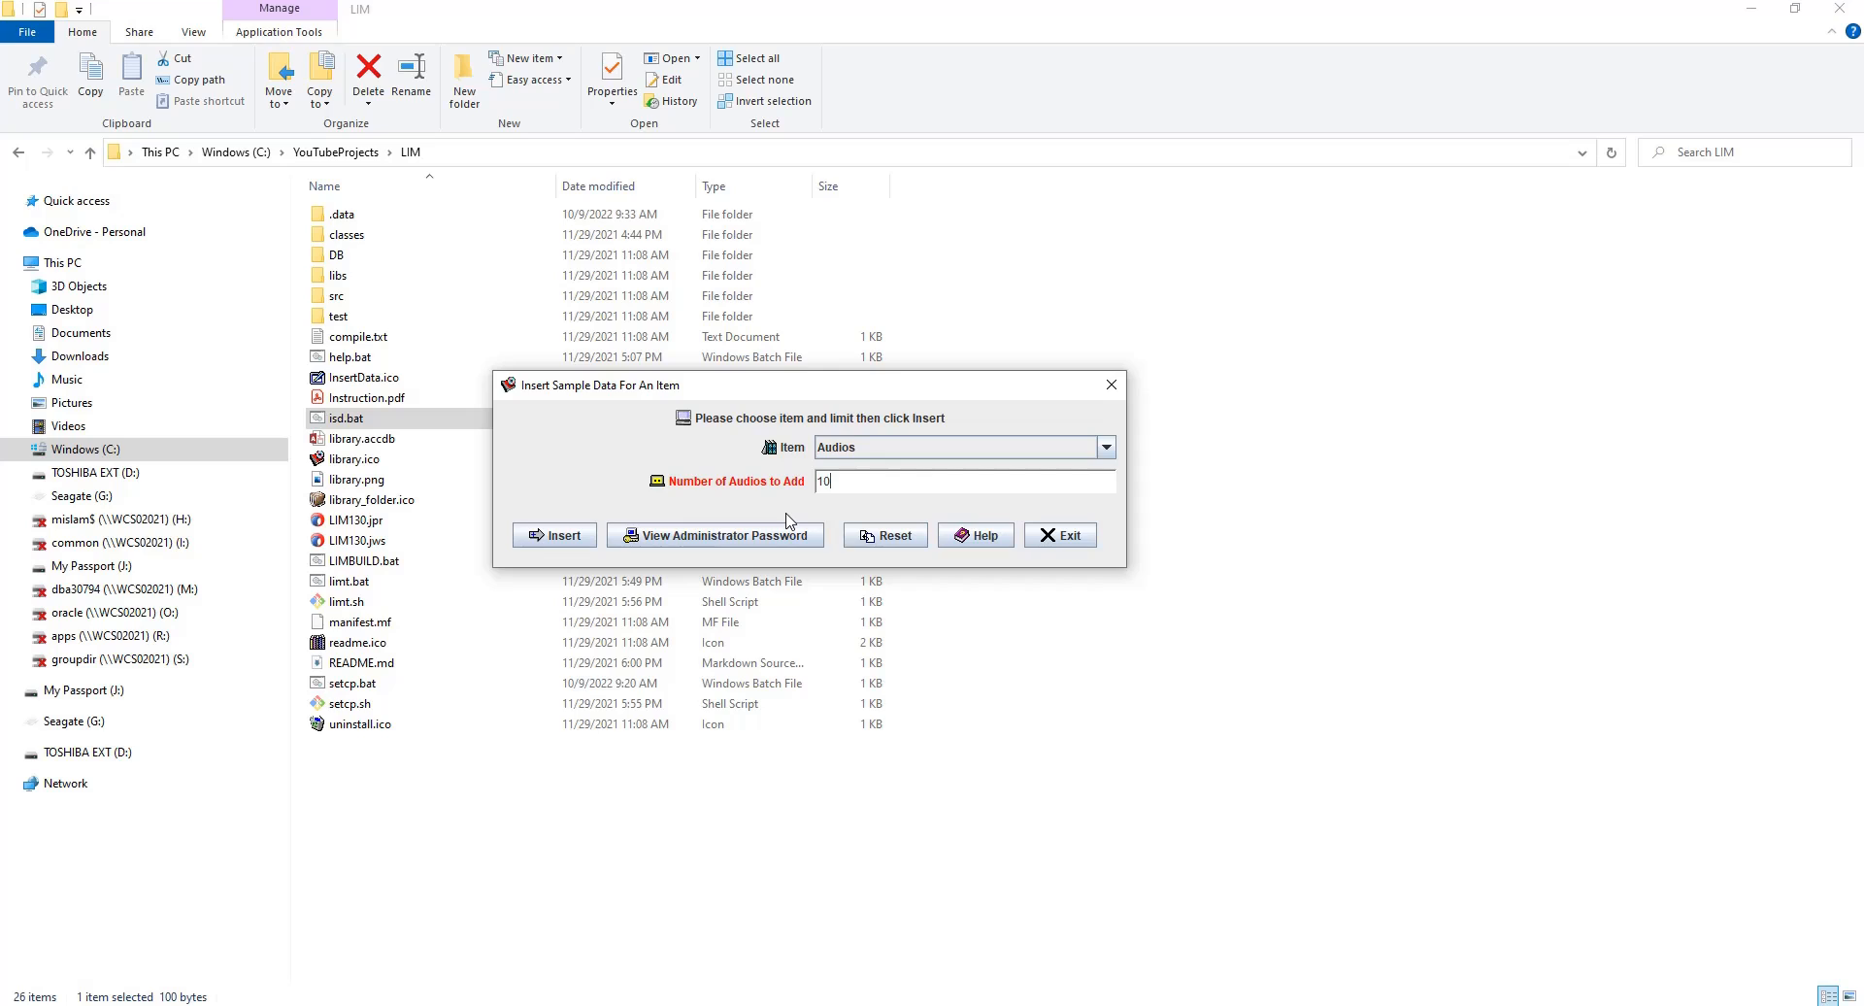
- Insert 10 sample Books records, confirming the deletion of all existing records
click(857, 451)
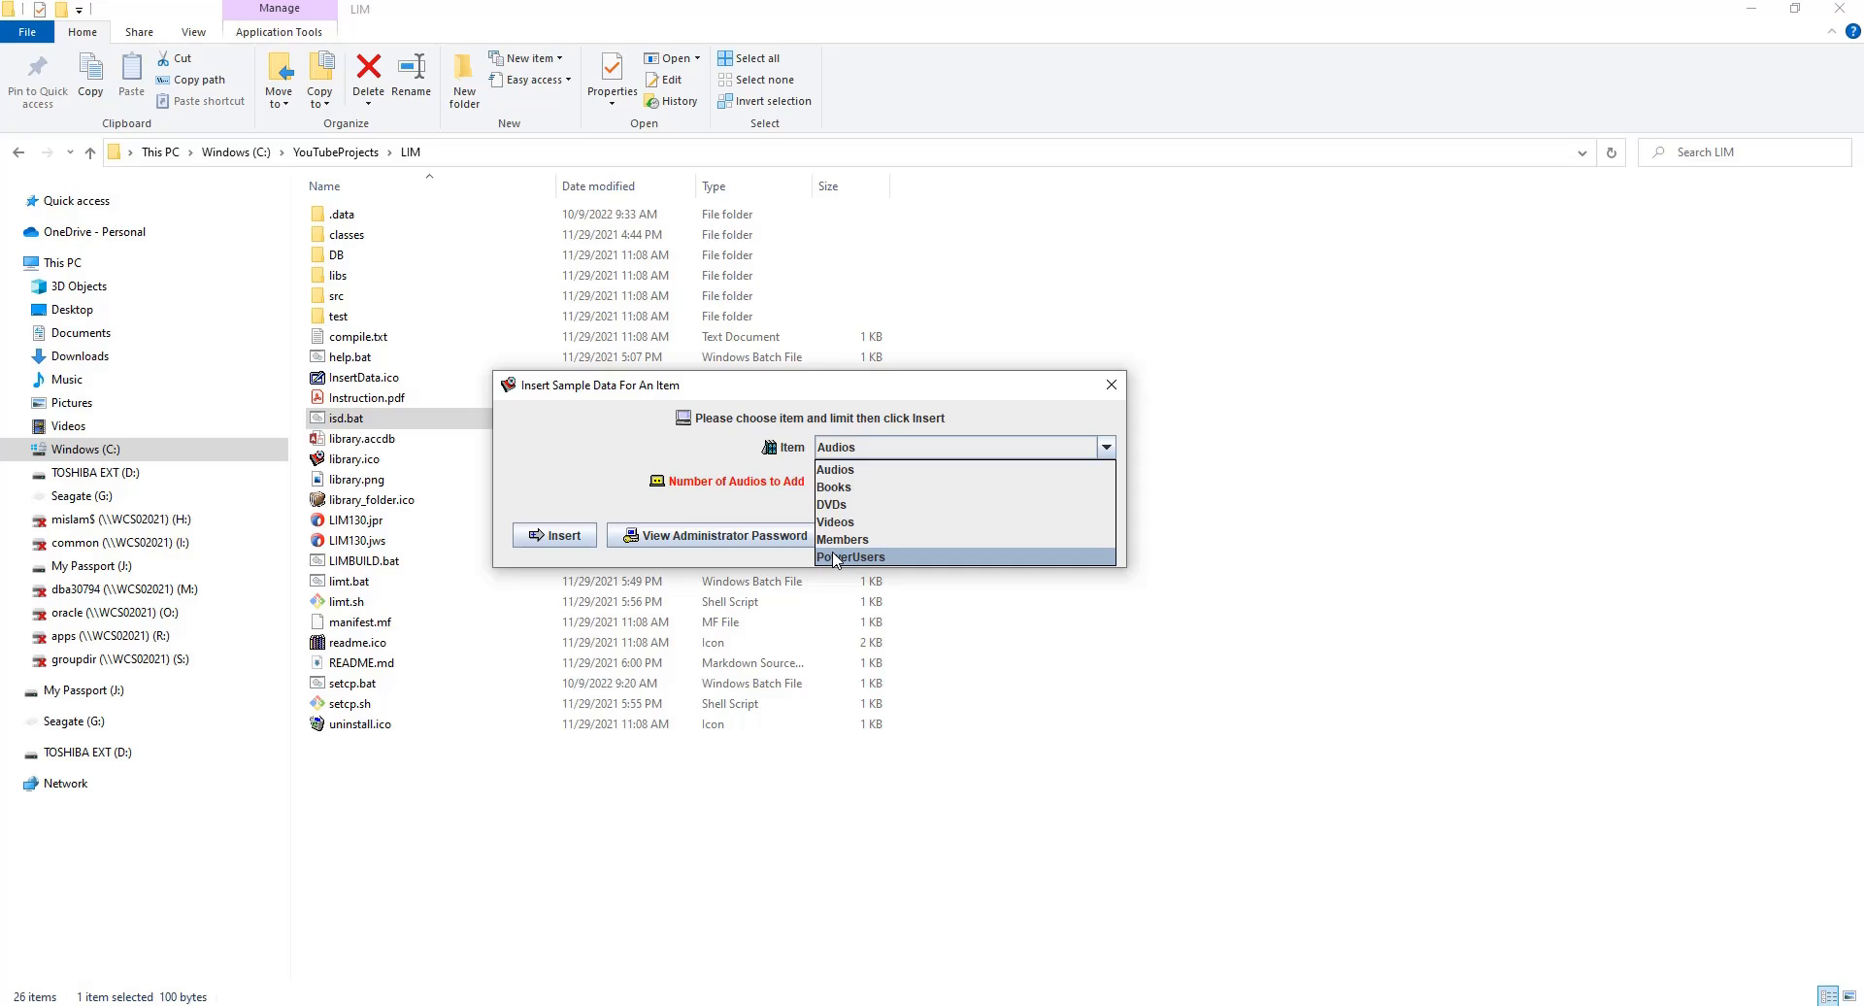
click(841, 492)
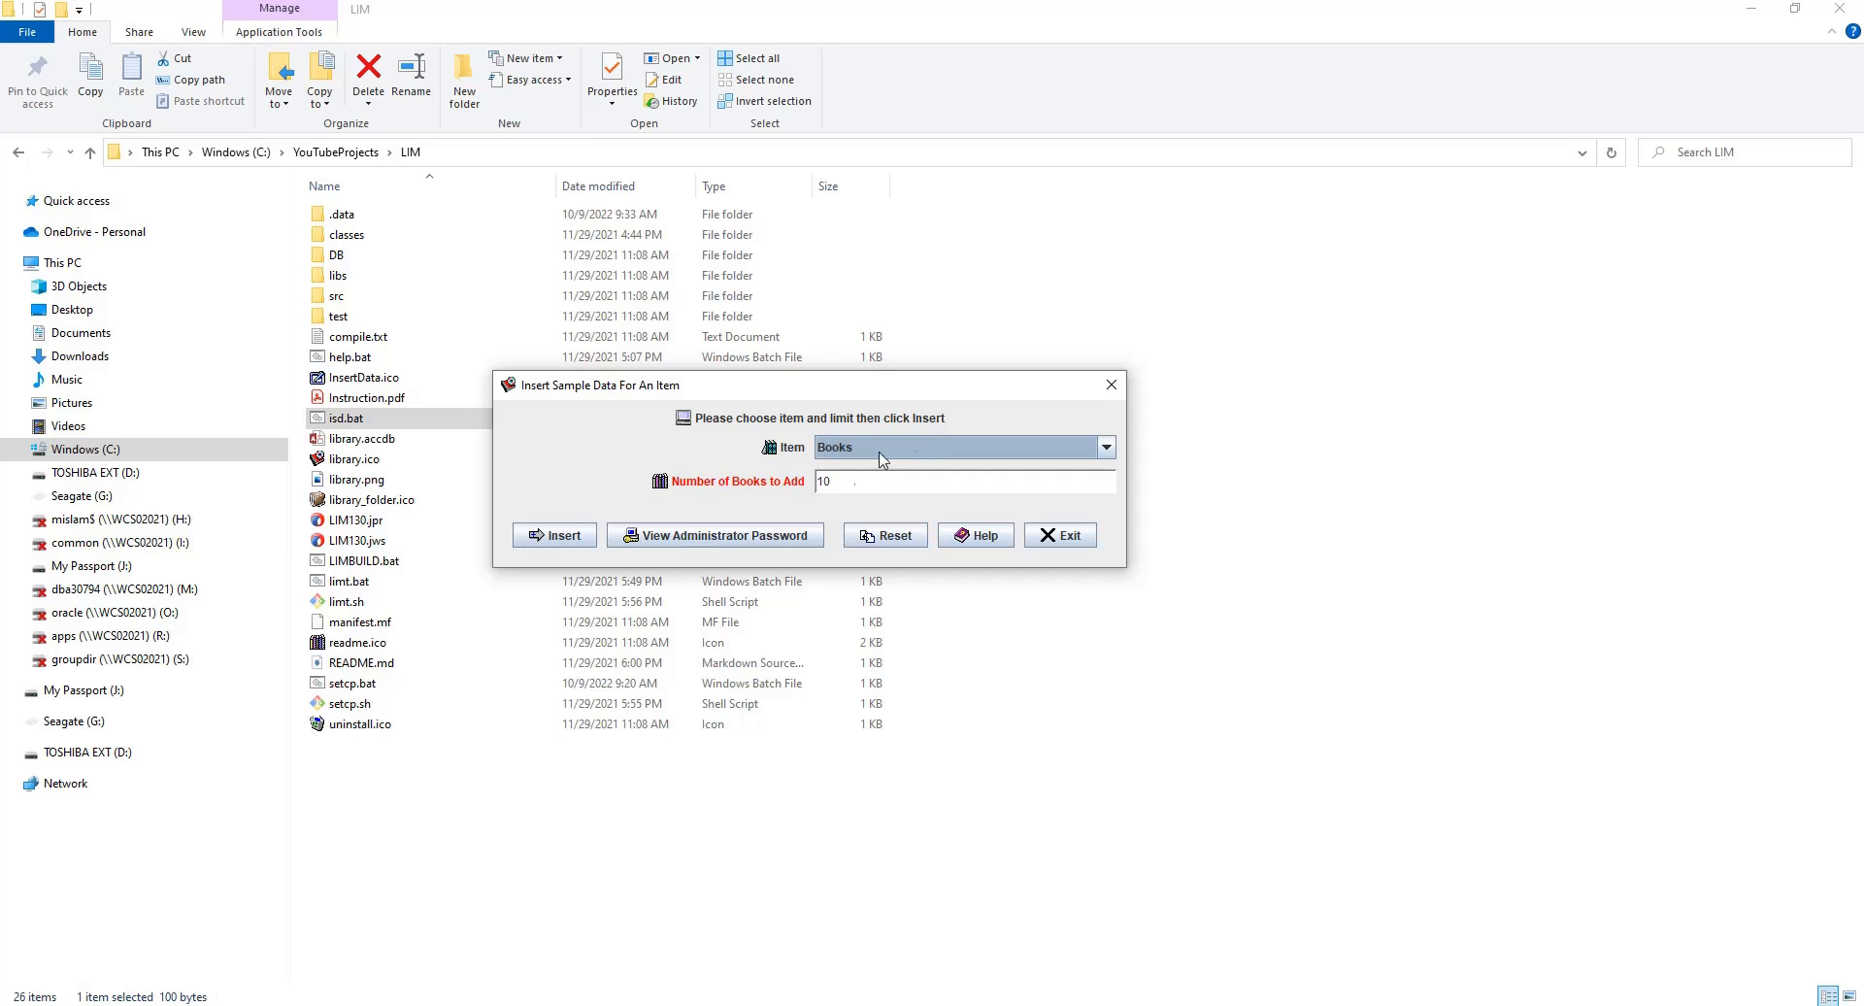
click(553, 535)
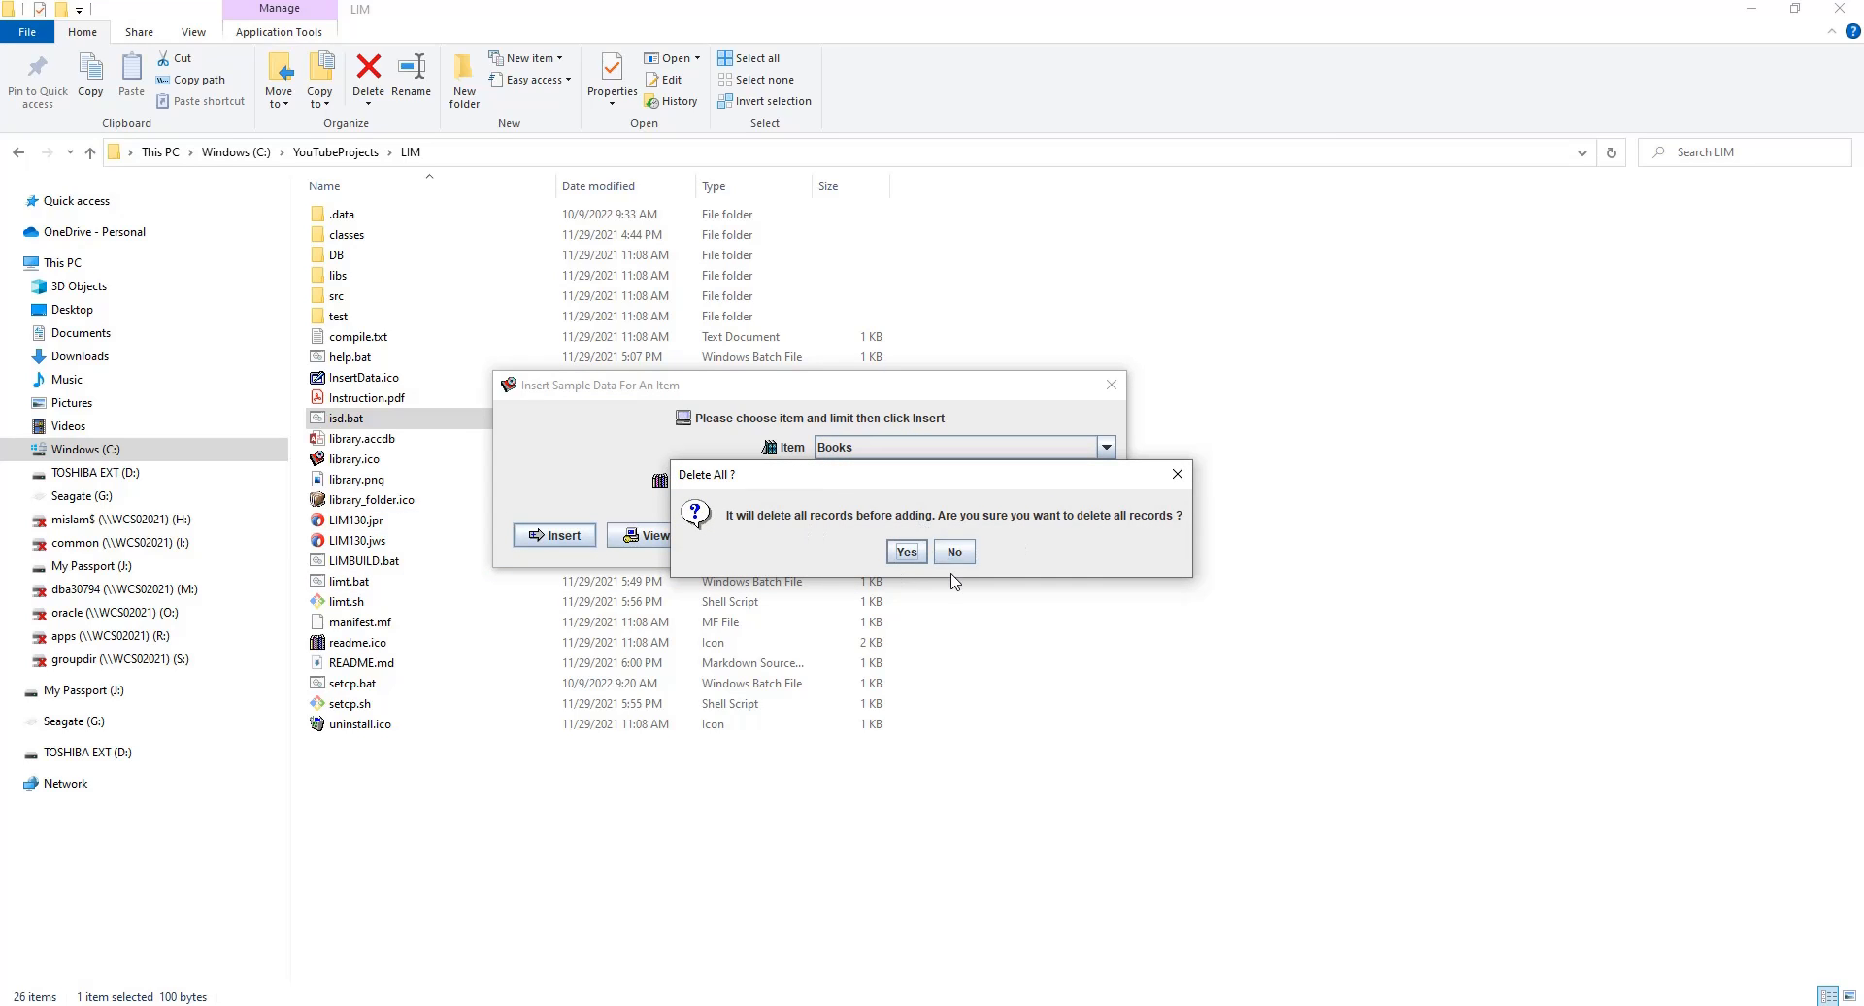
click(904, 553)
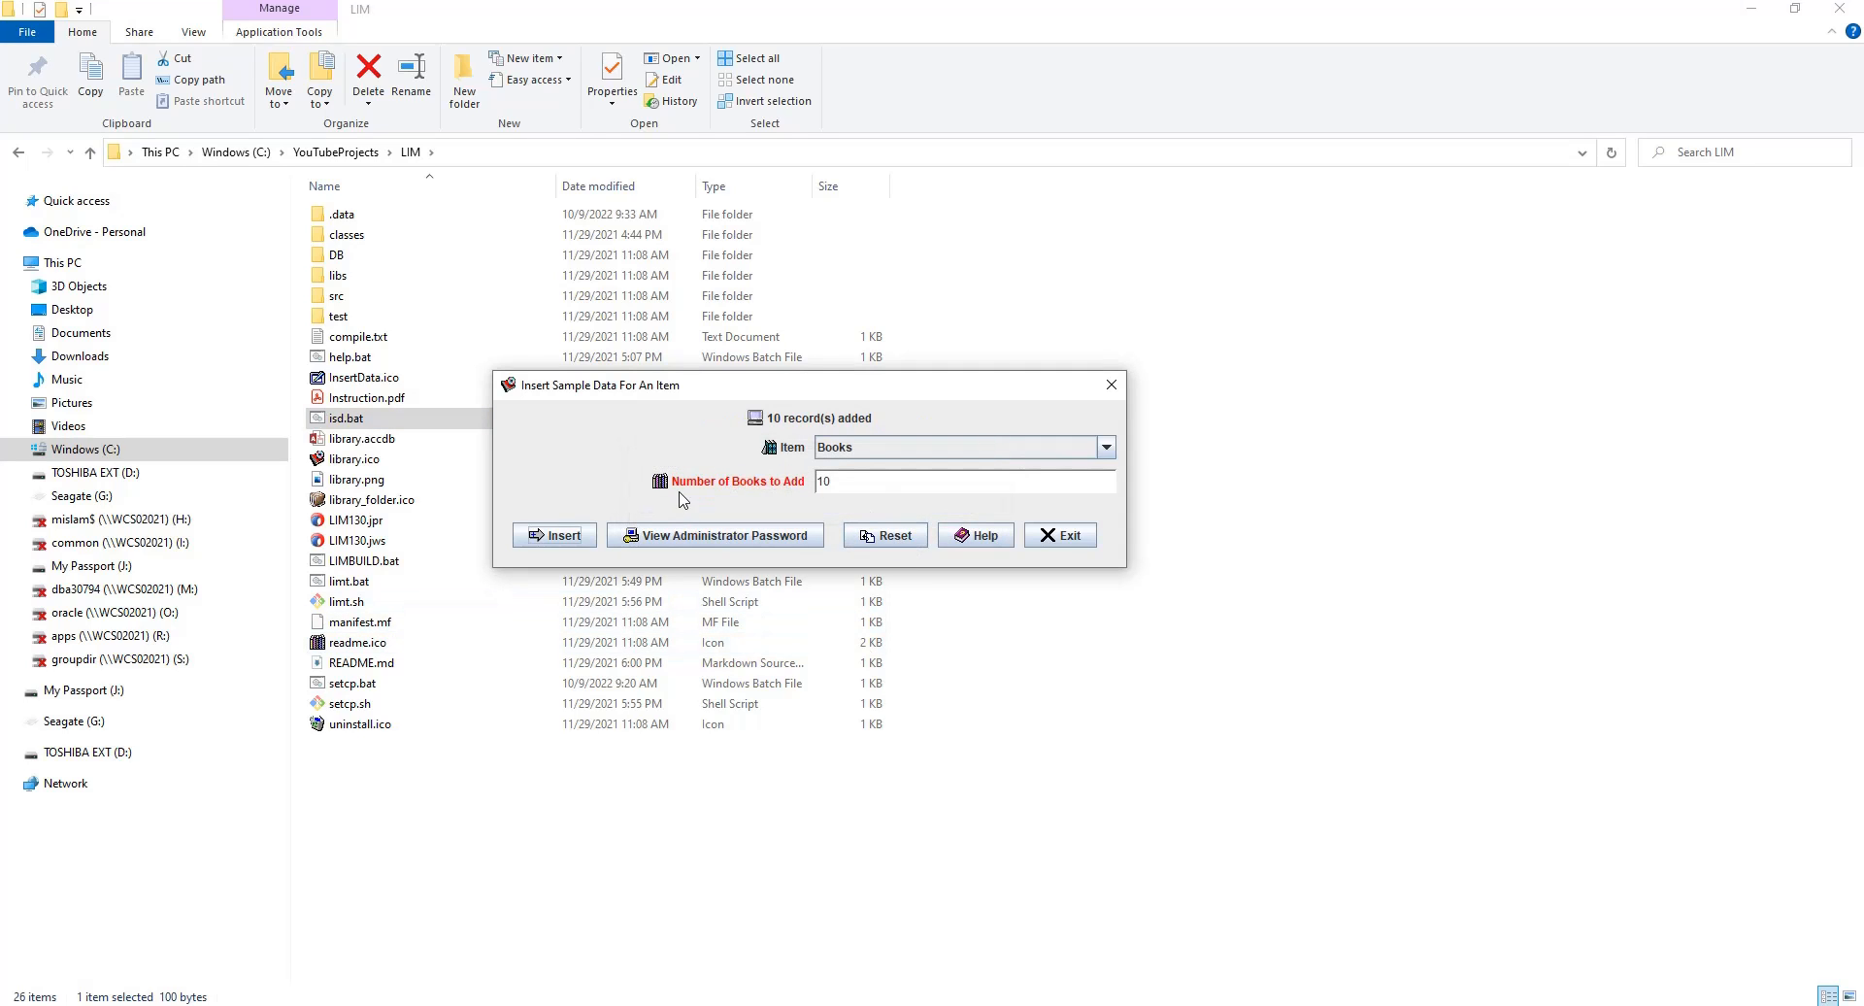
- Review the available item types keeping Books selected, and view and close the Insert Sample Data help page
click(926, 451)
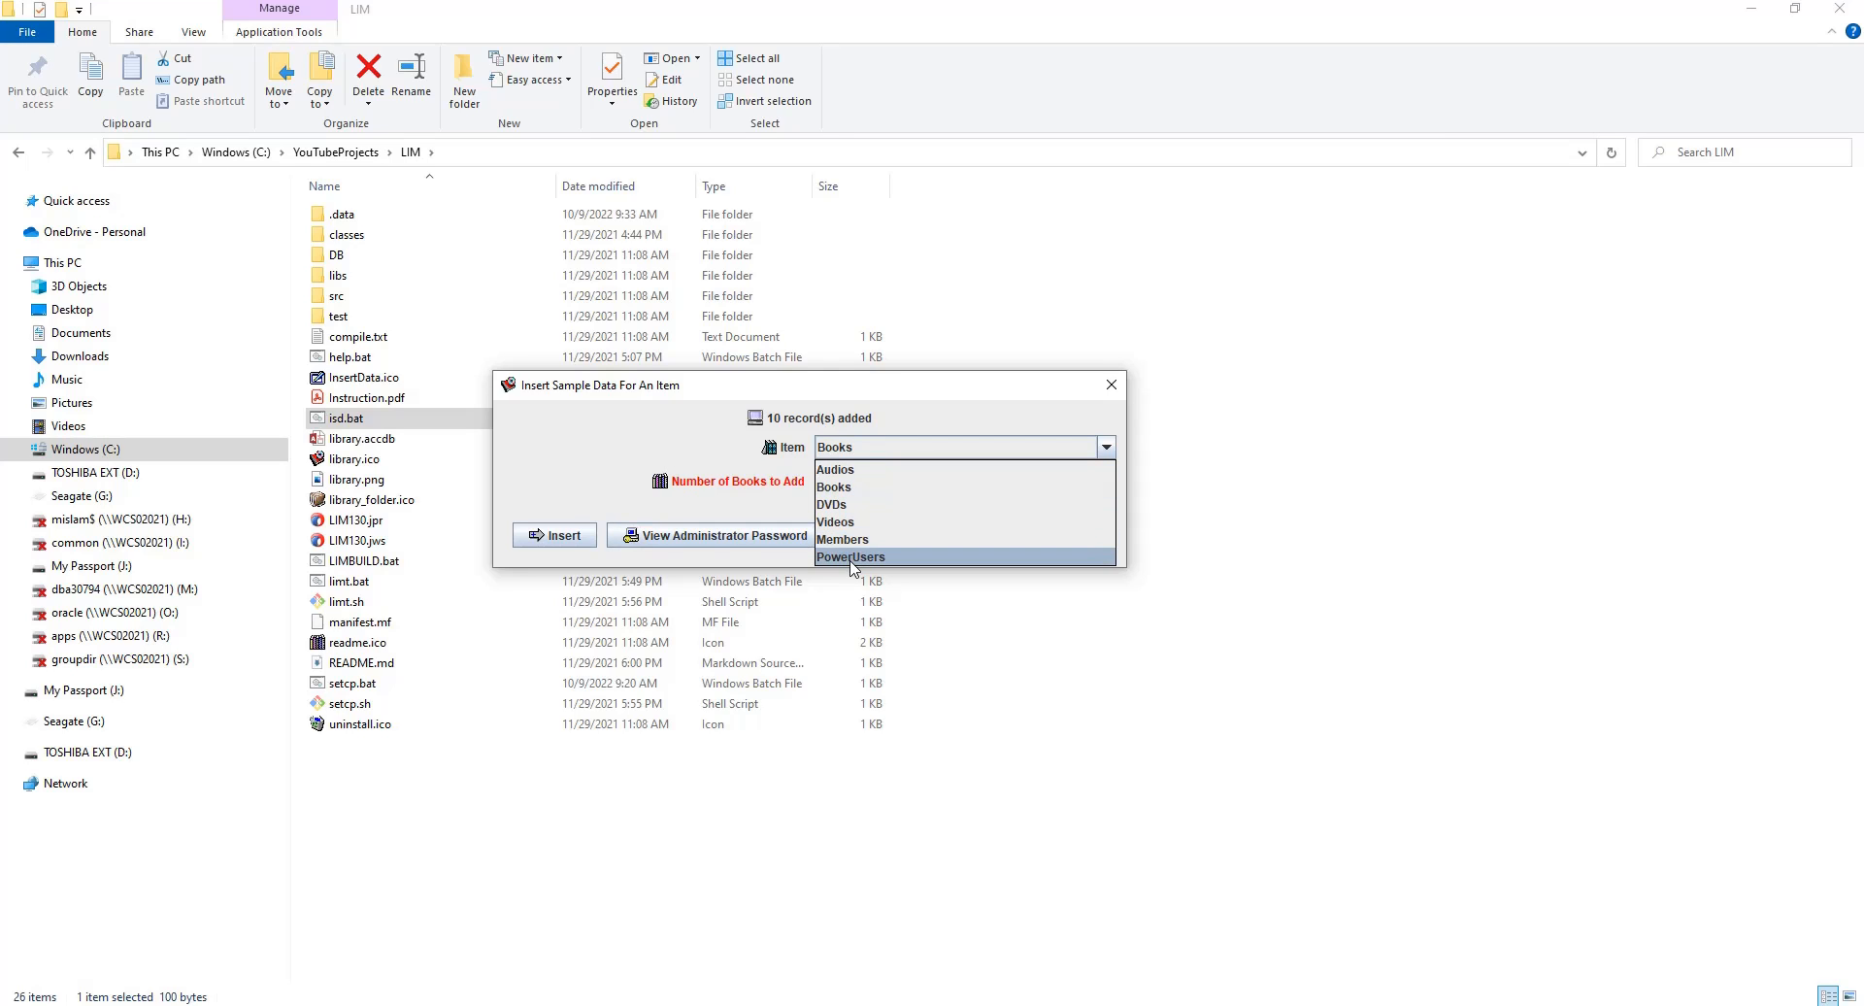
click(855, 488)
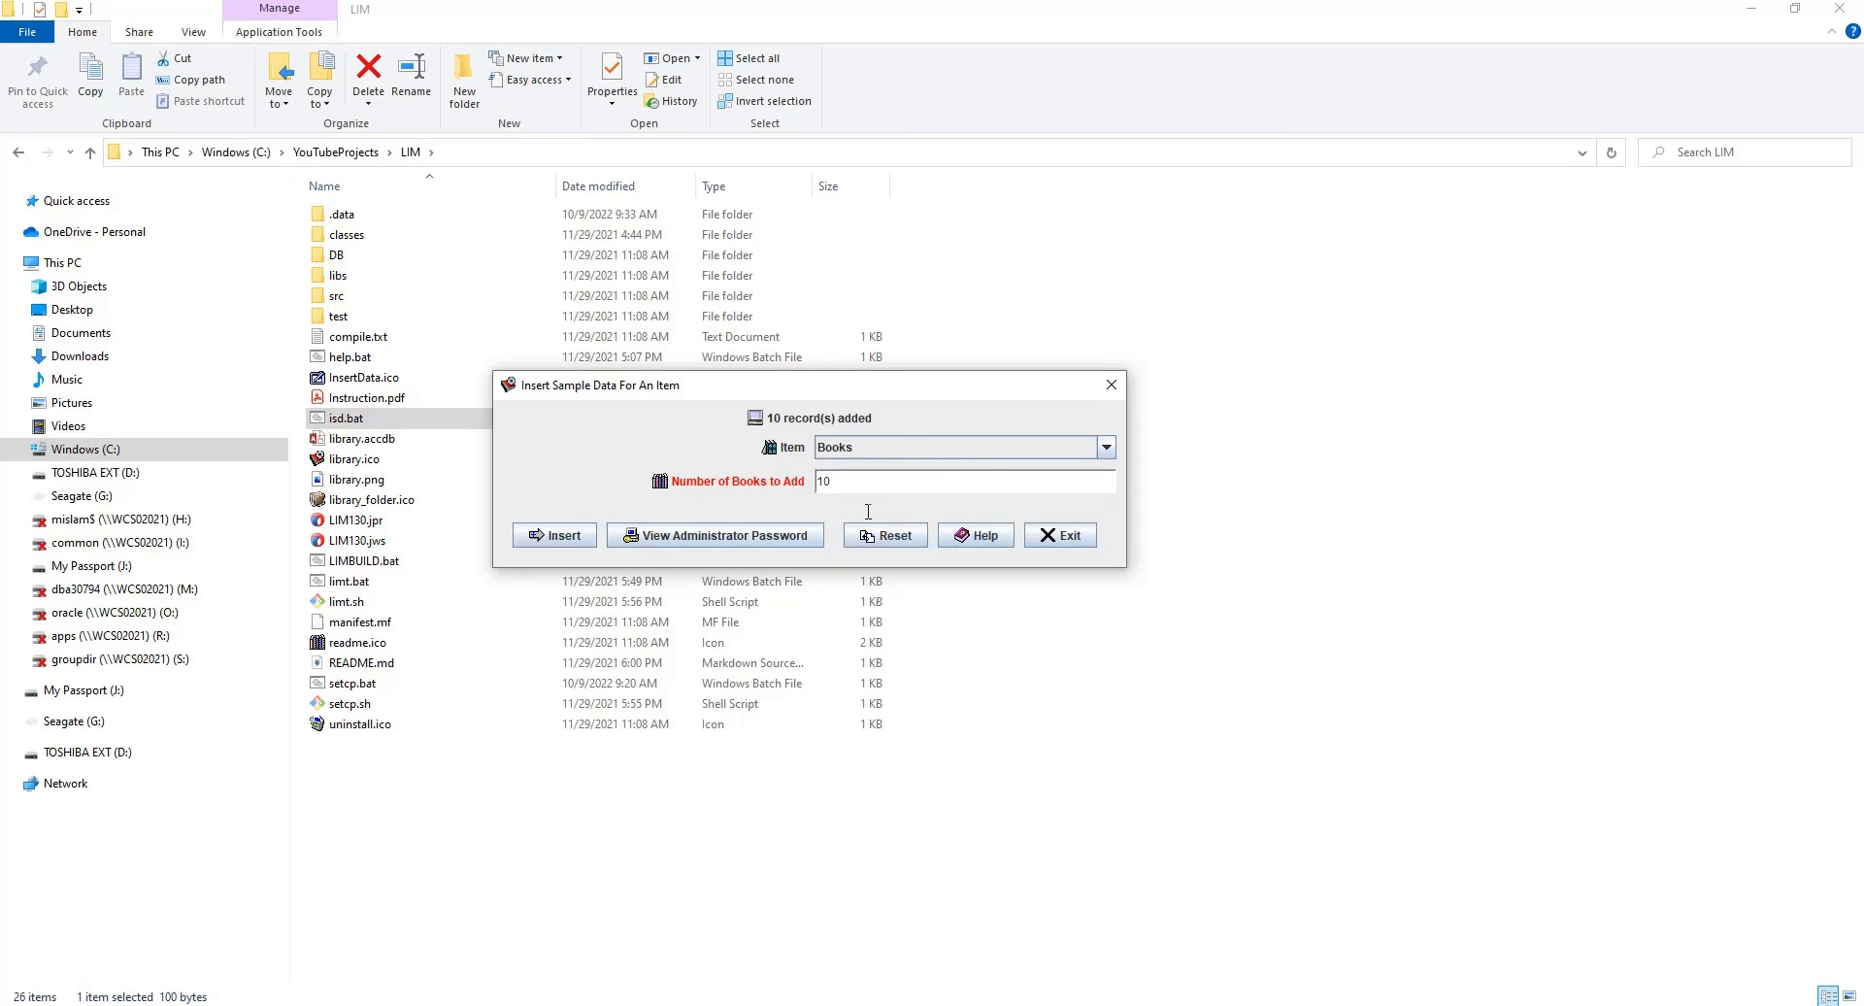
click(1066, 544)
click(974, 536)
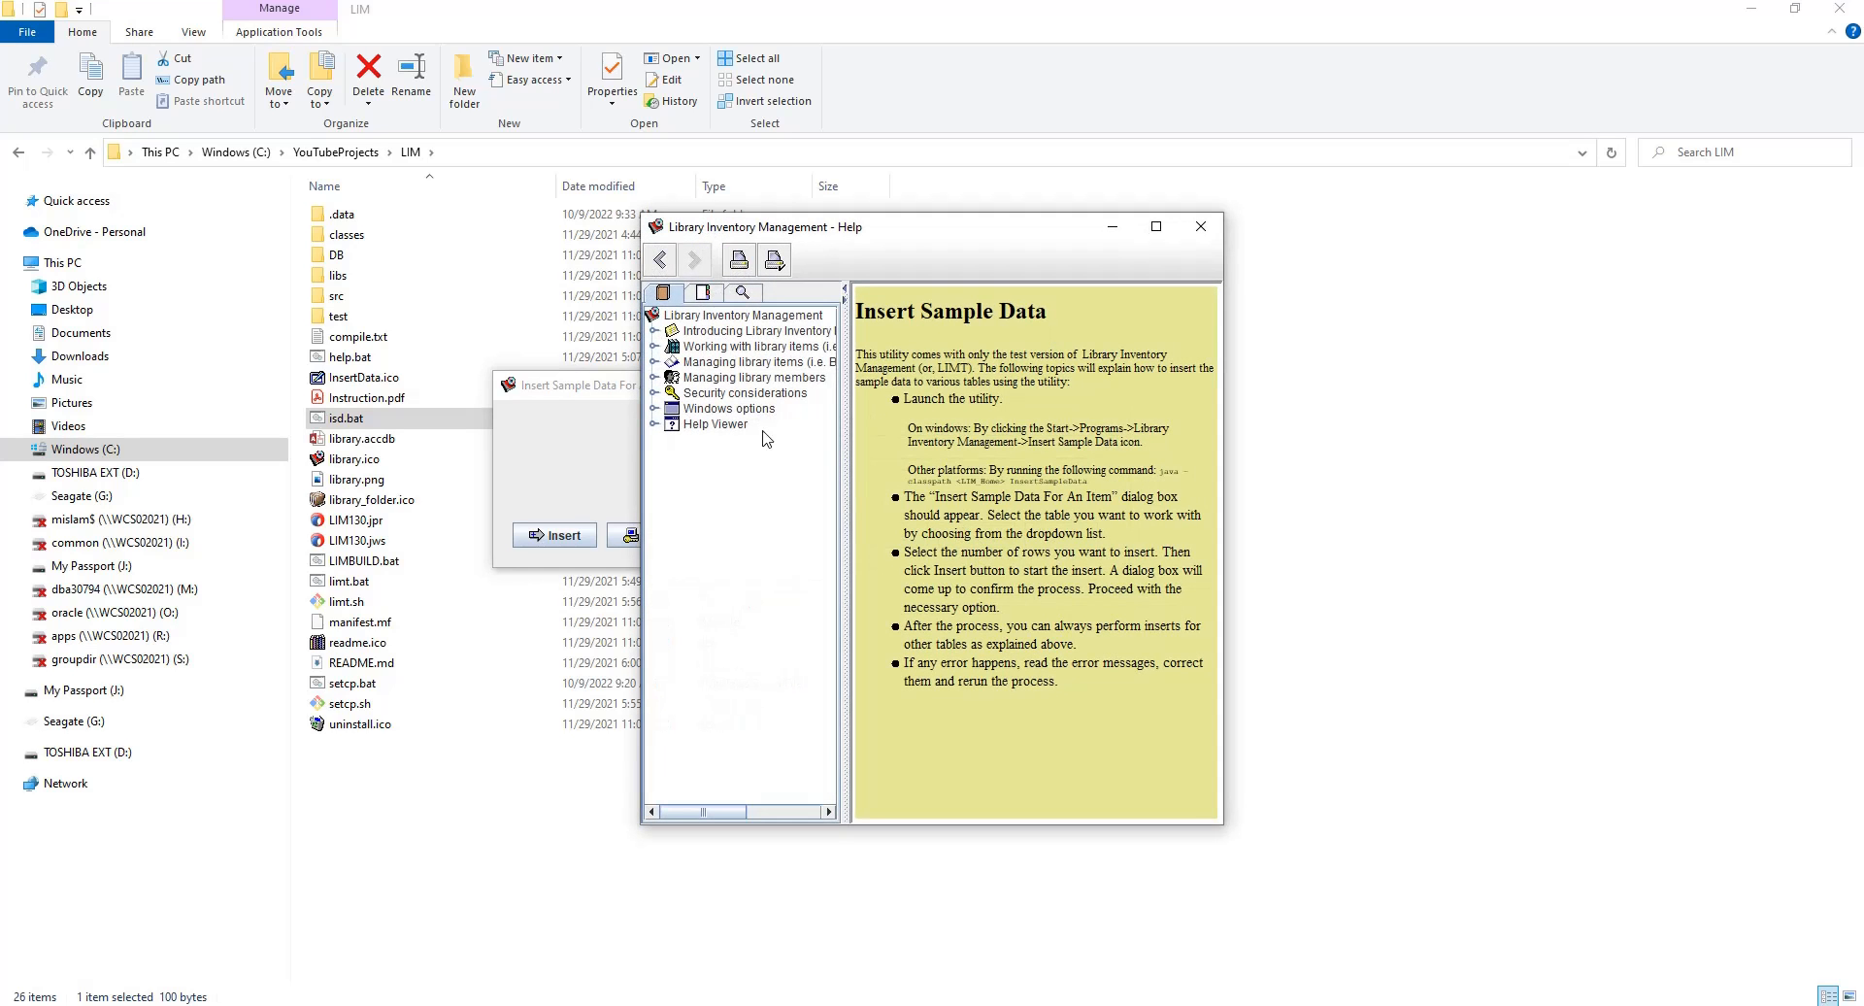
click(1201, 226)
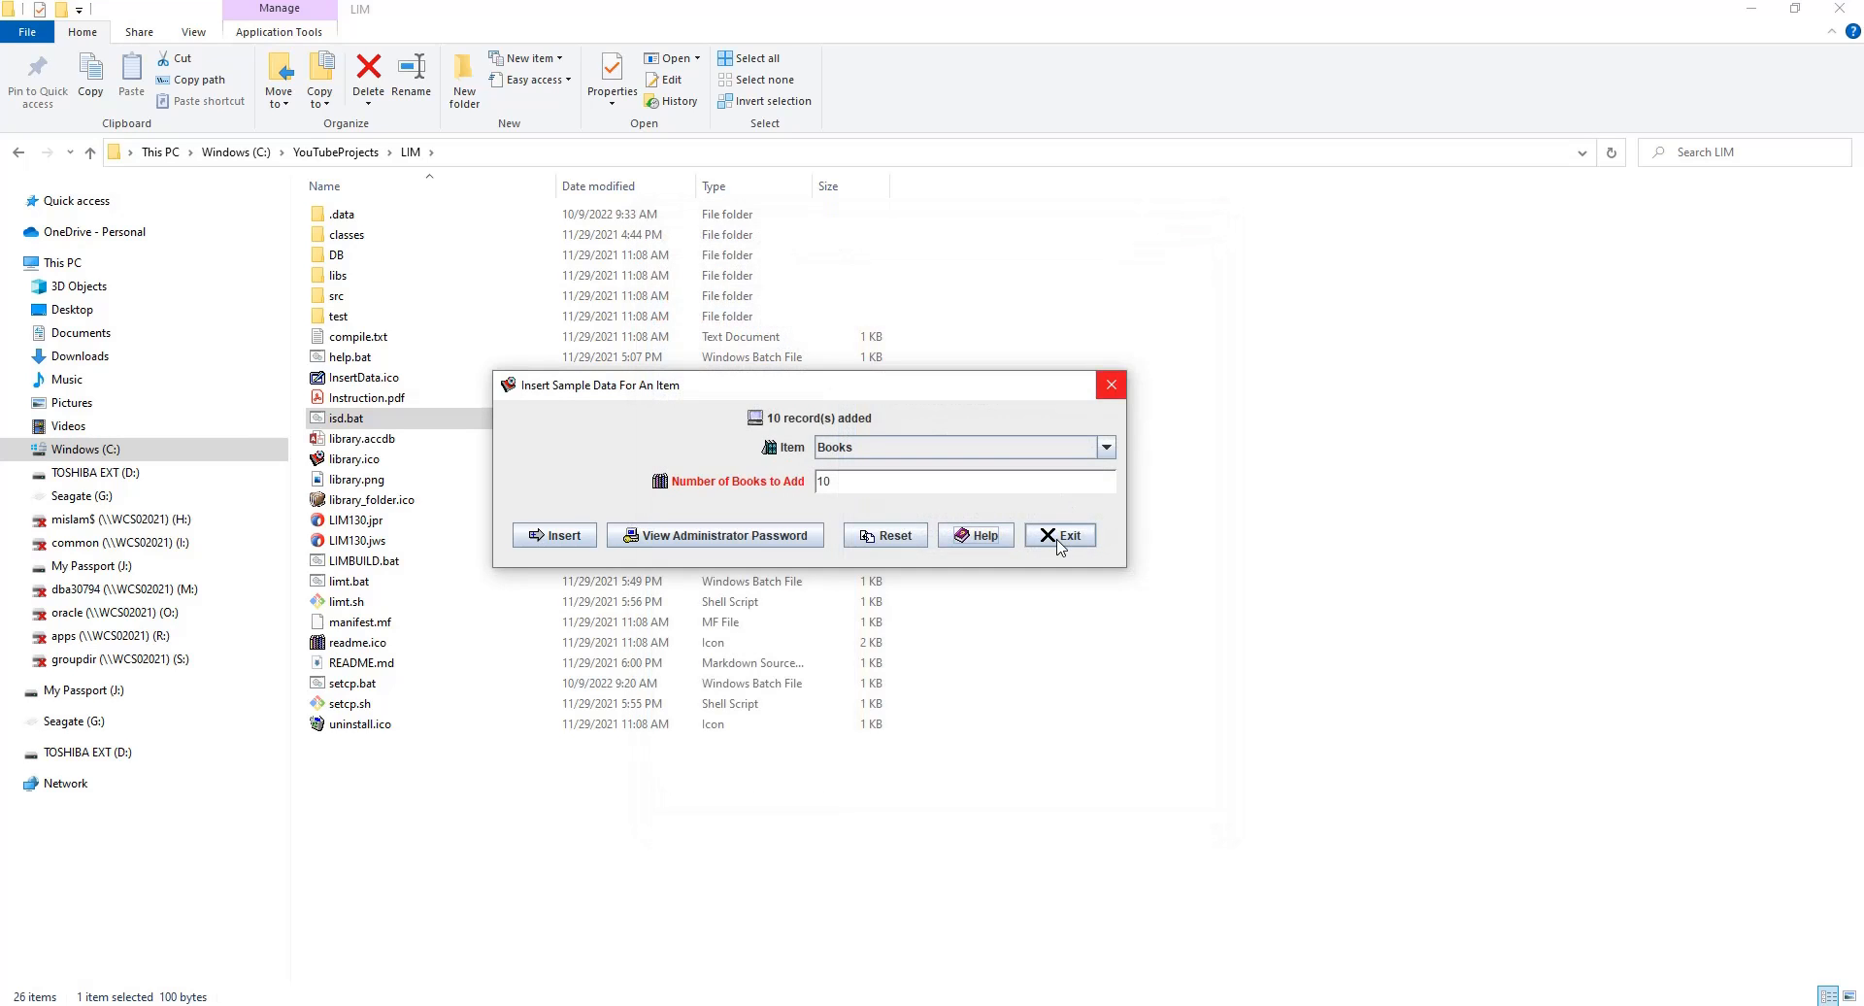
- Exit the Insert Sample Data dialog and run limt.bat from the LIM folder
click(1059, 536)
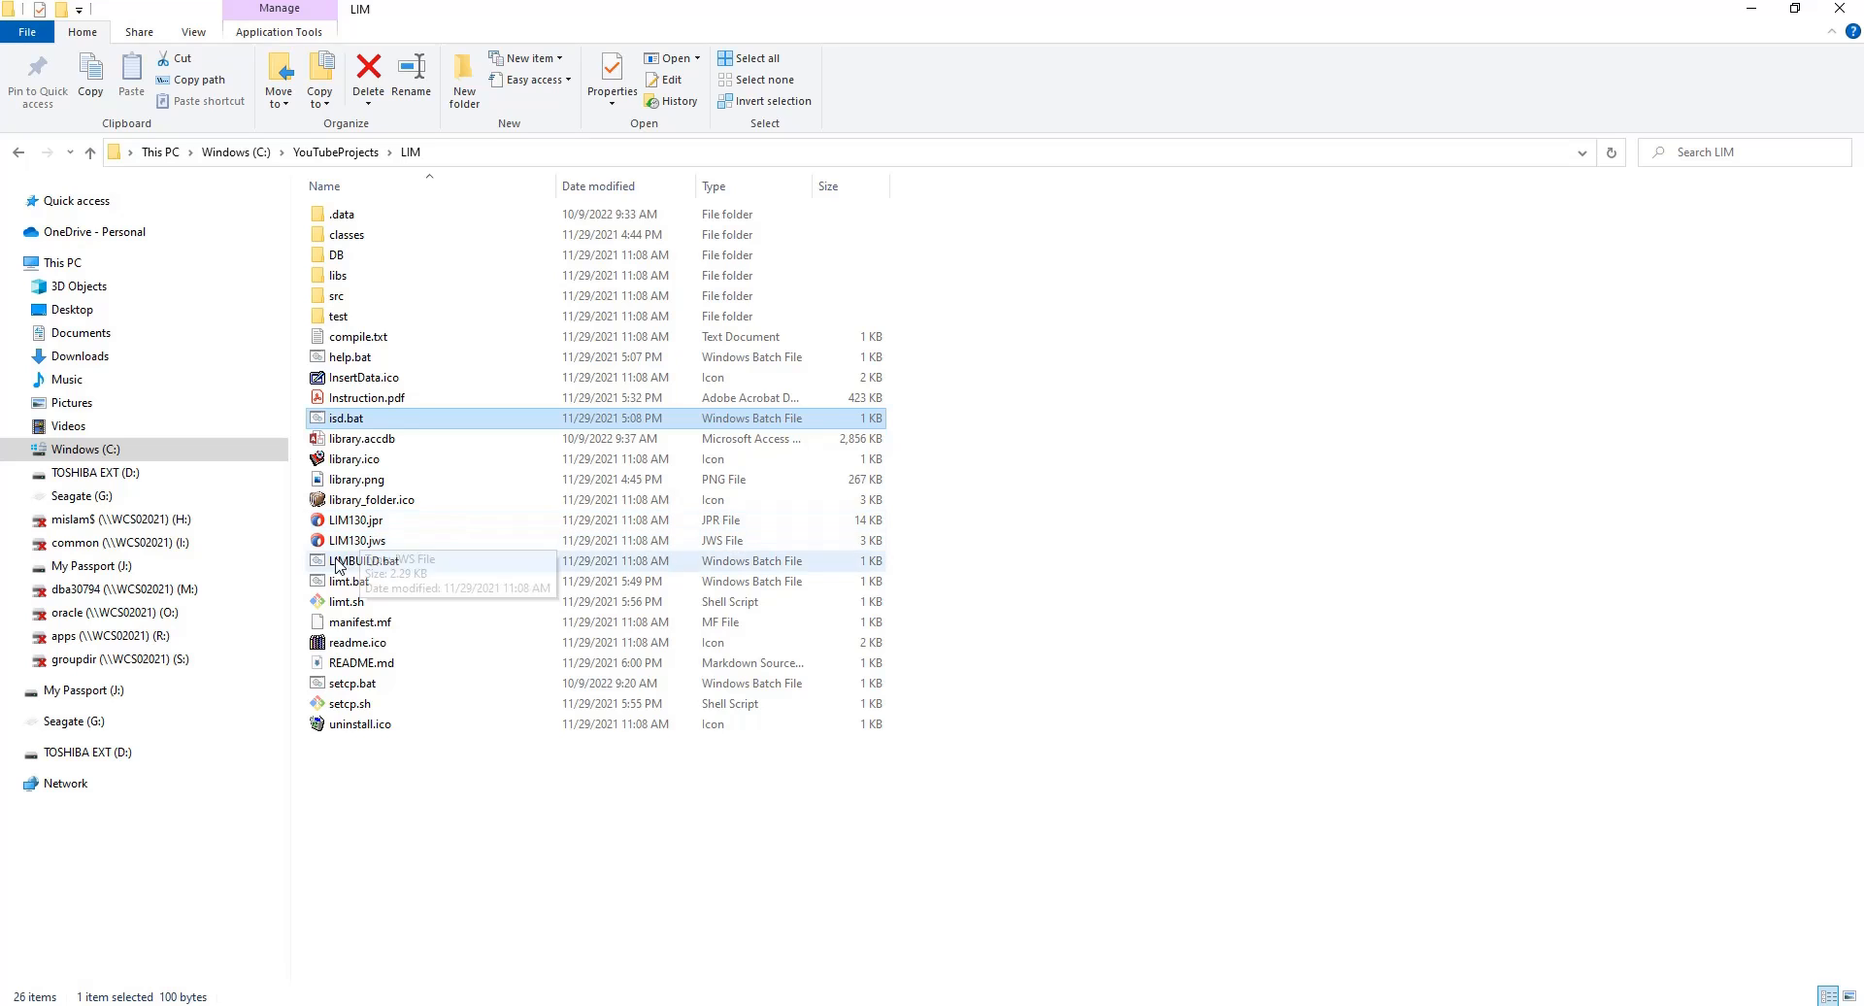
click(348, 586)
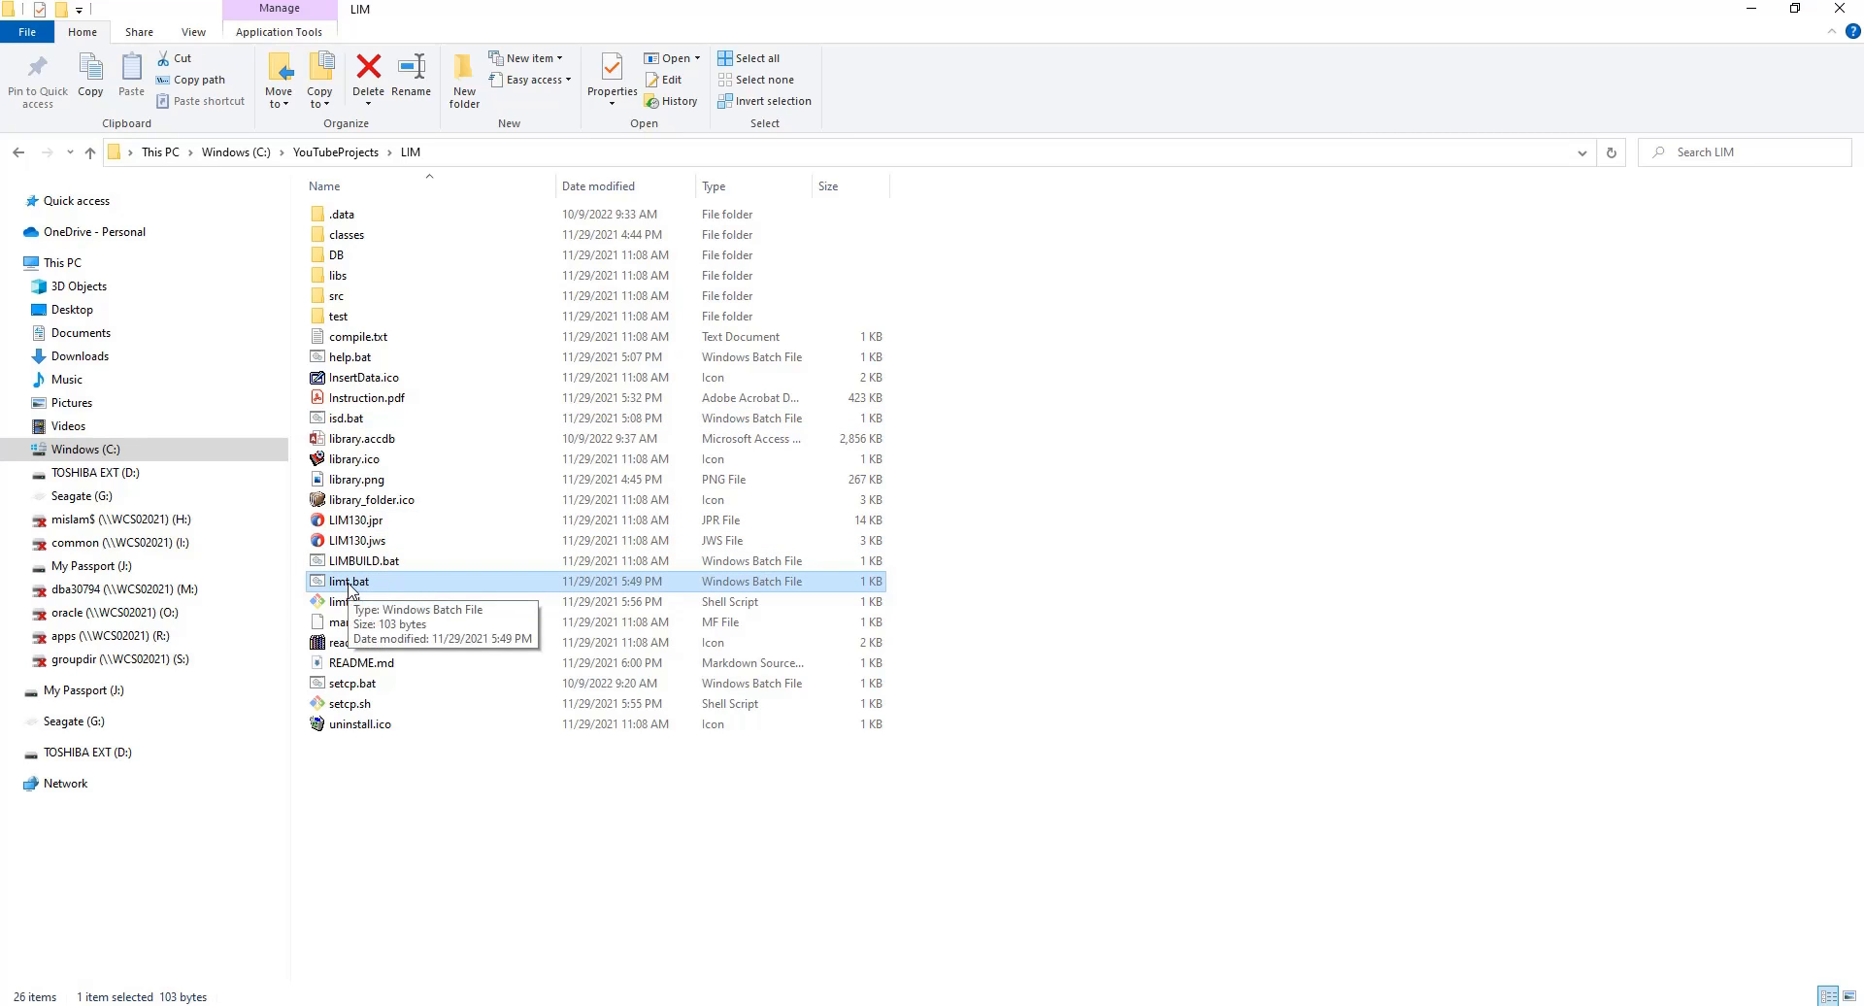
double_click(347, 584)
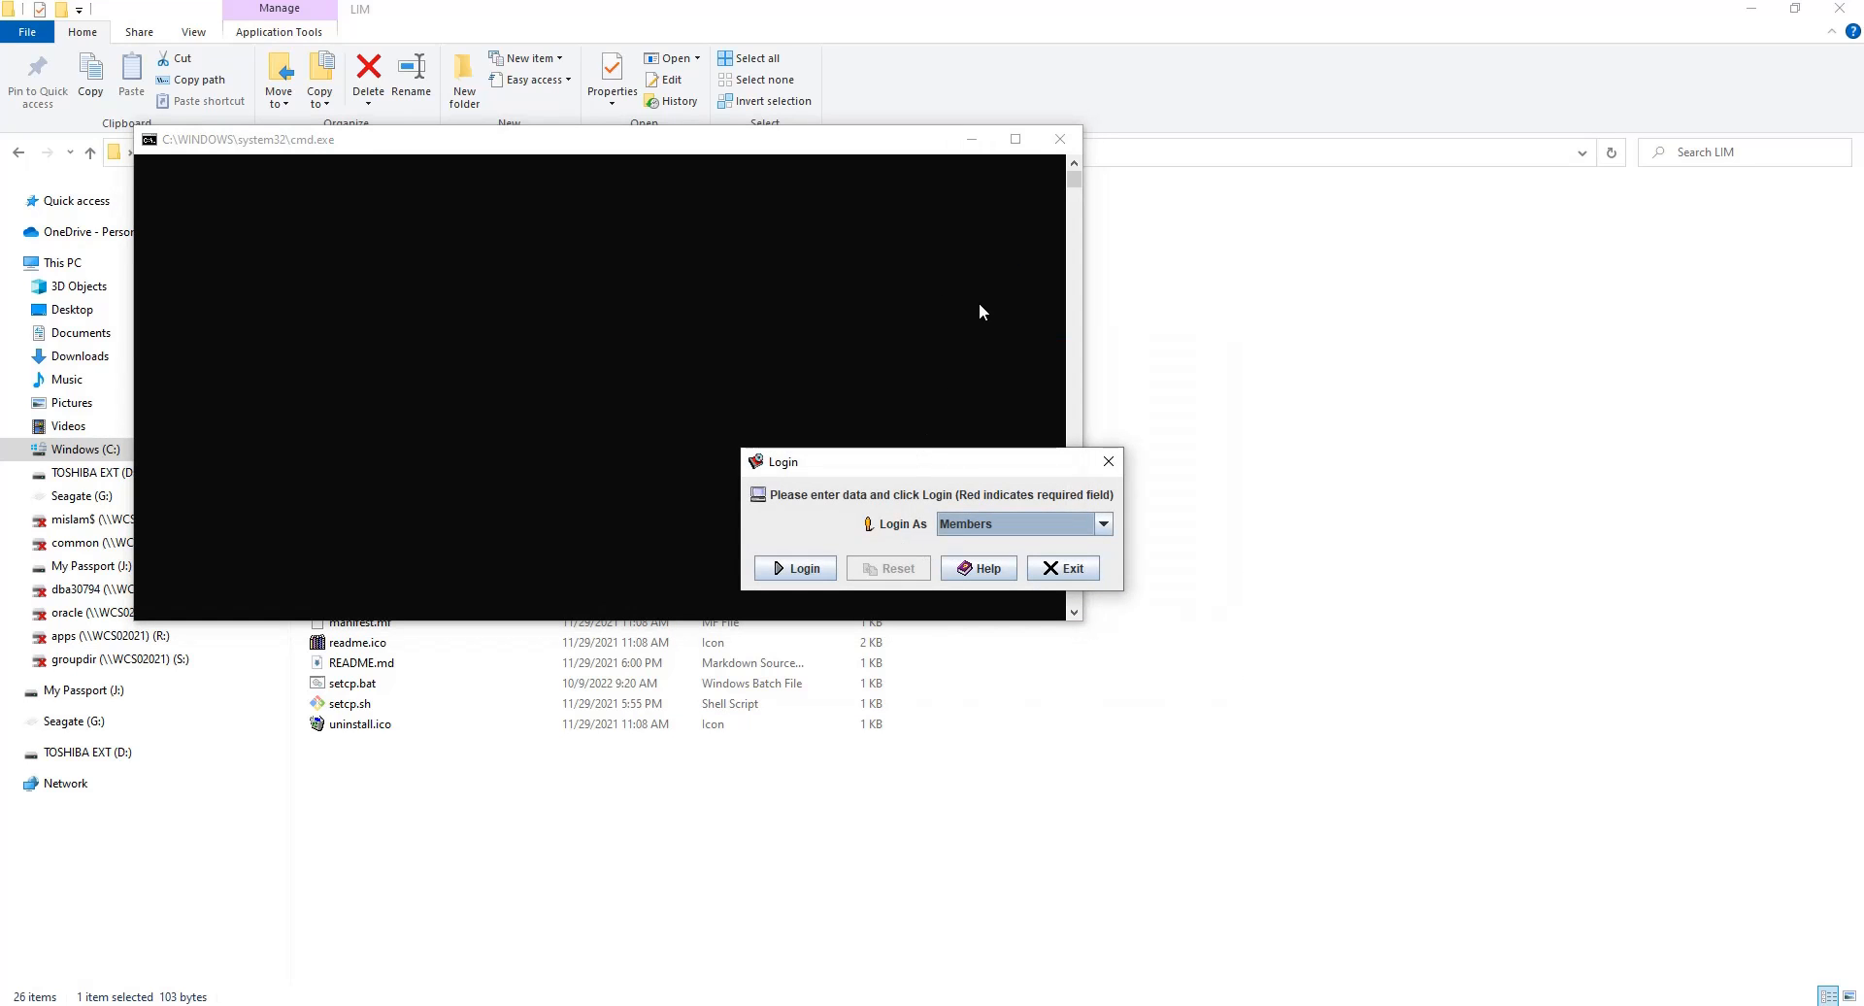
- Minimize the folder, console and browser windows, and nudge the Login dialog into place on the cleared desktop
click(1751, 9)
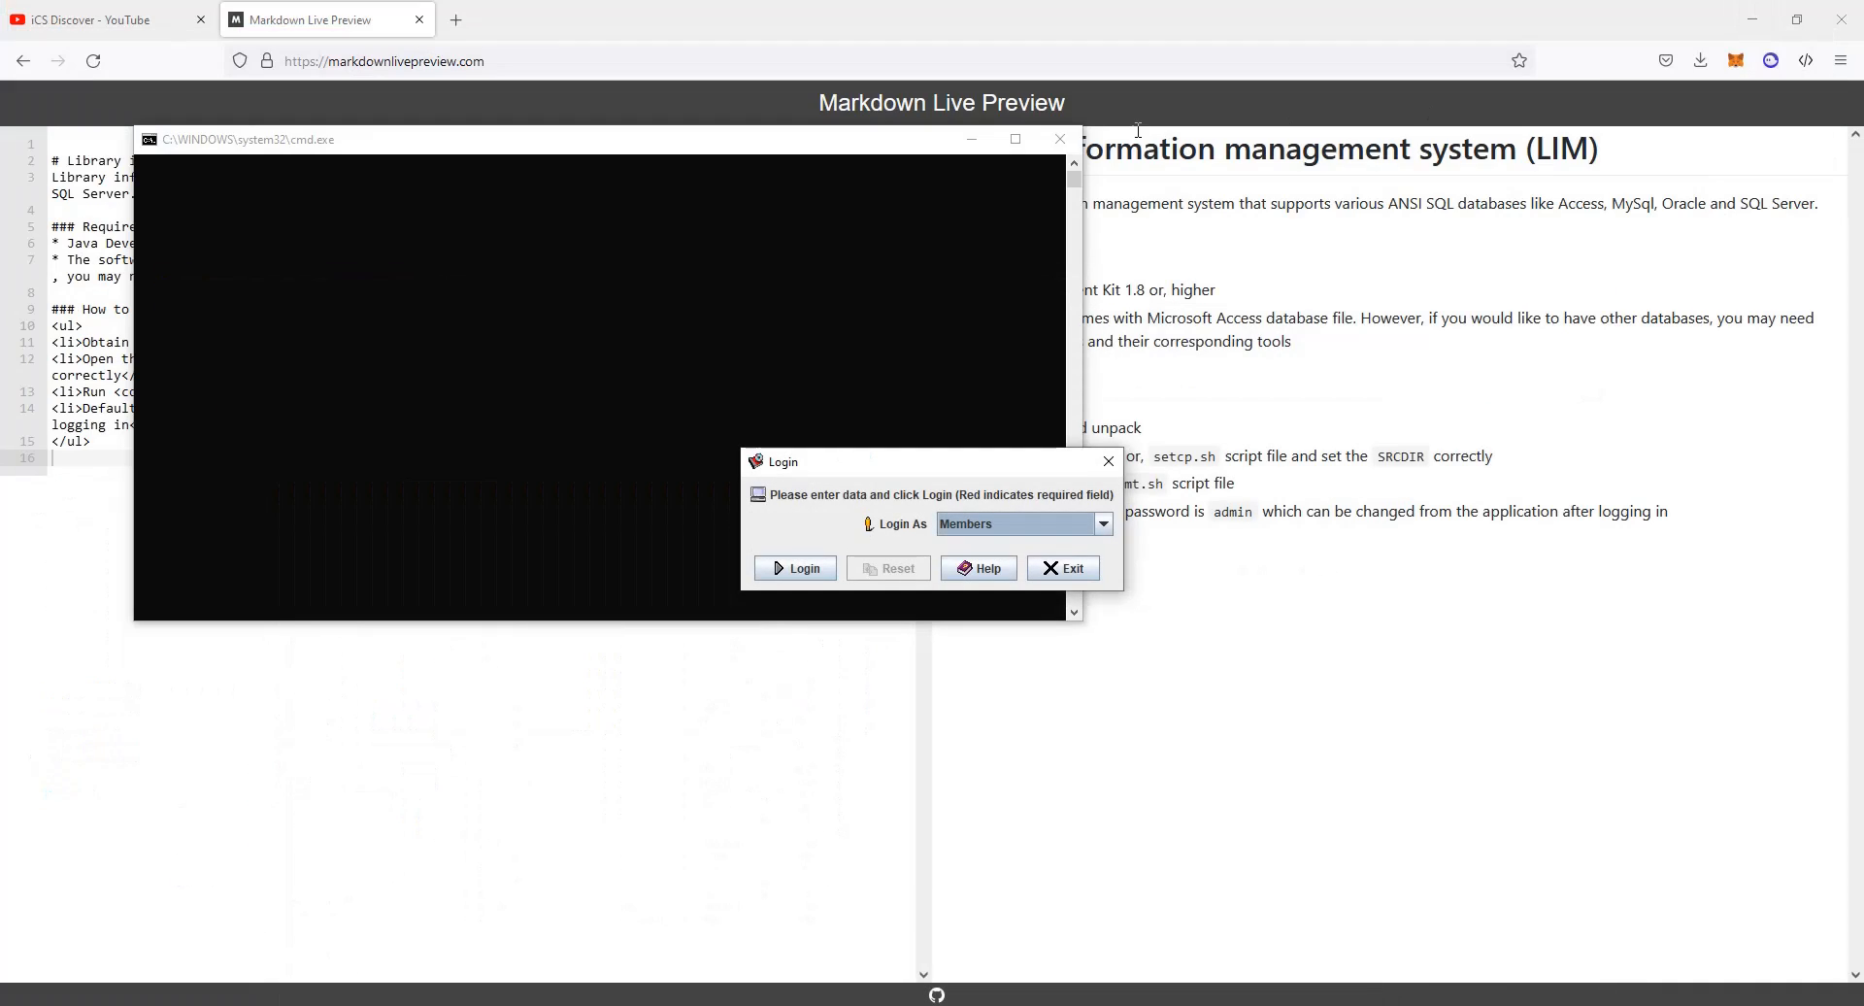
click(971, 139)
click(1738, 36)
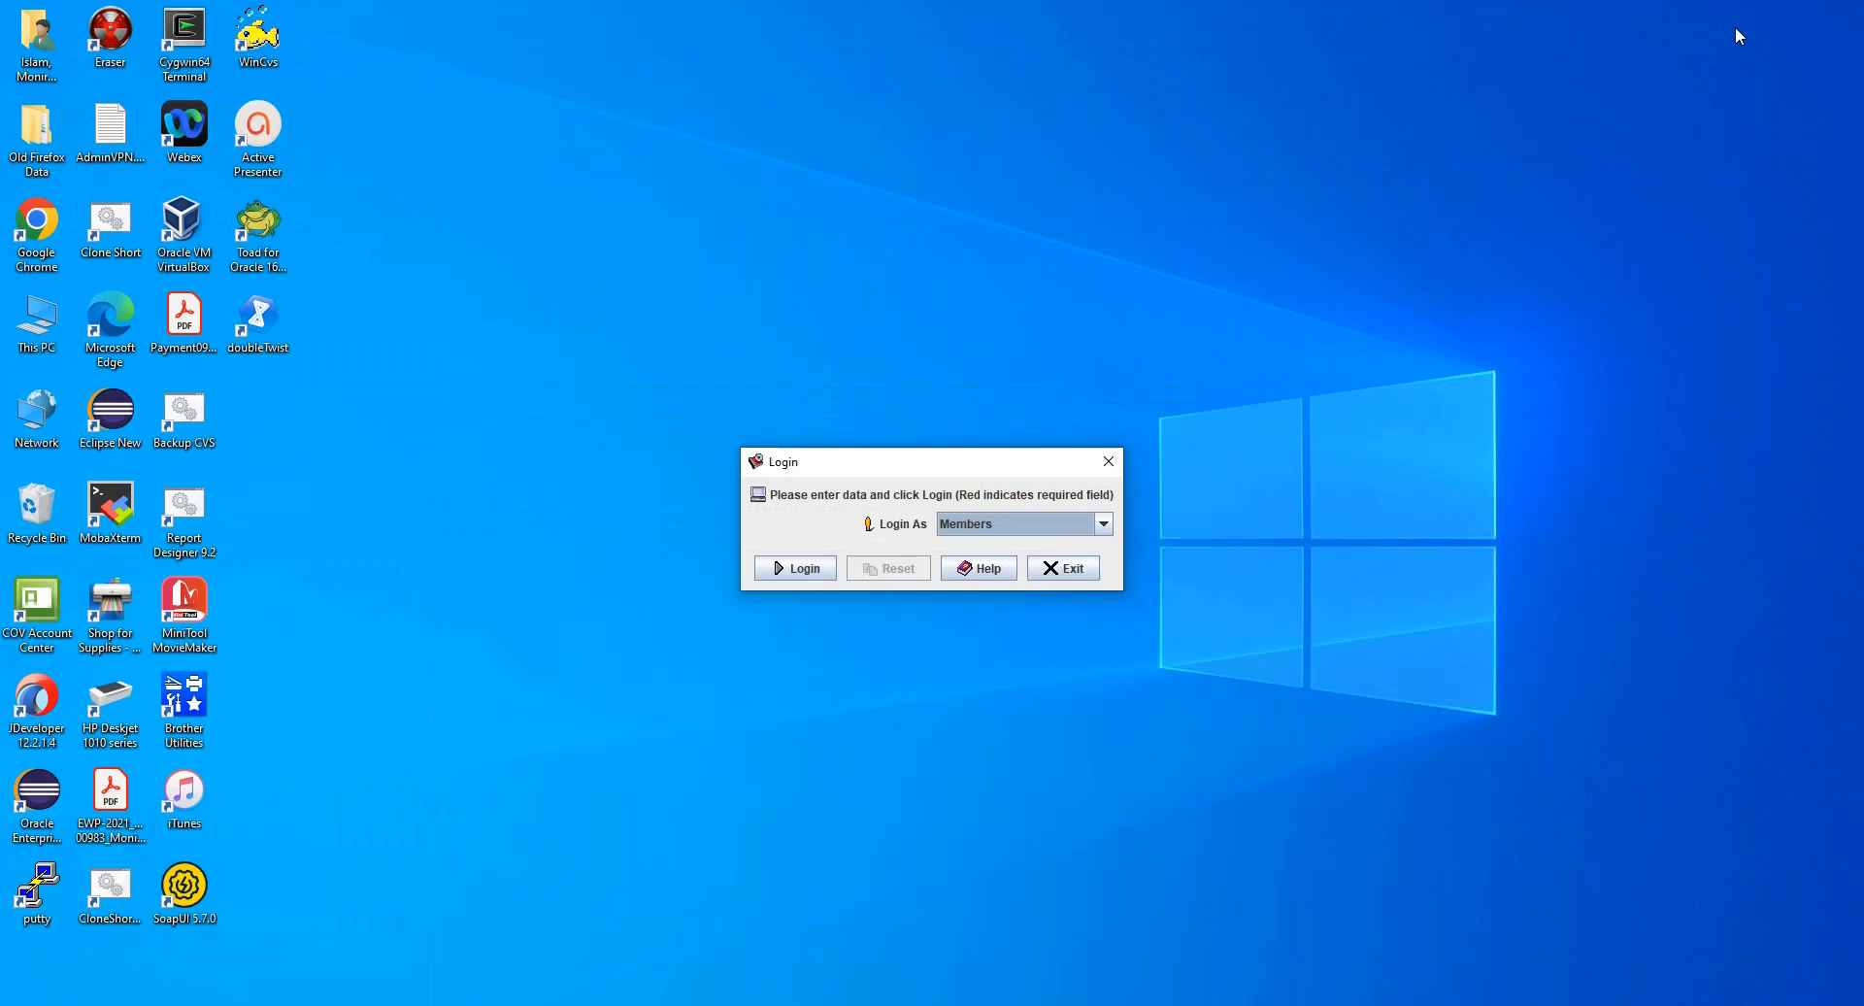
drag(884, 465, 866, 452)
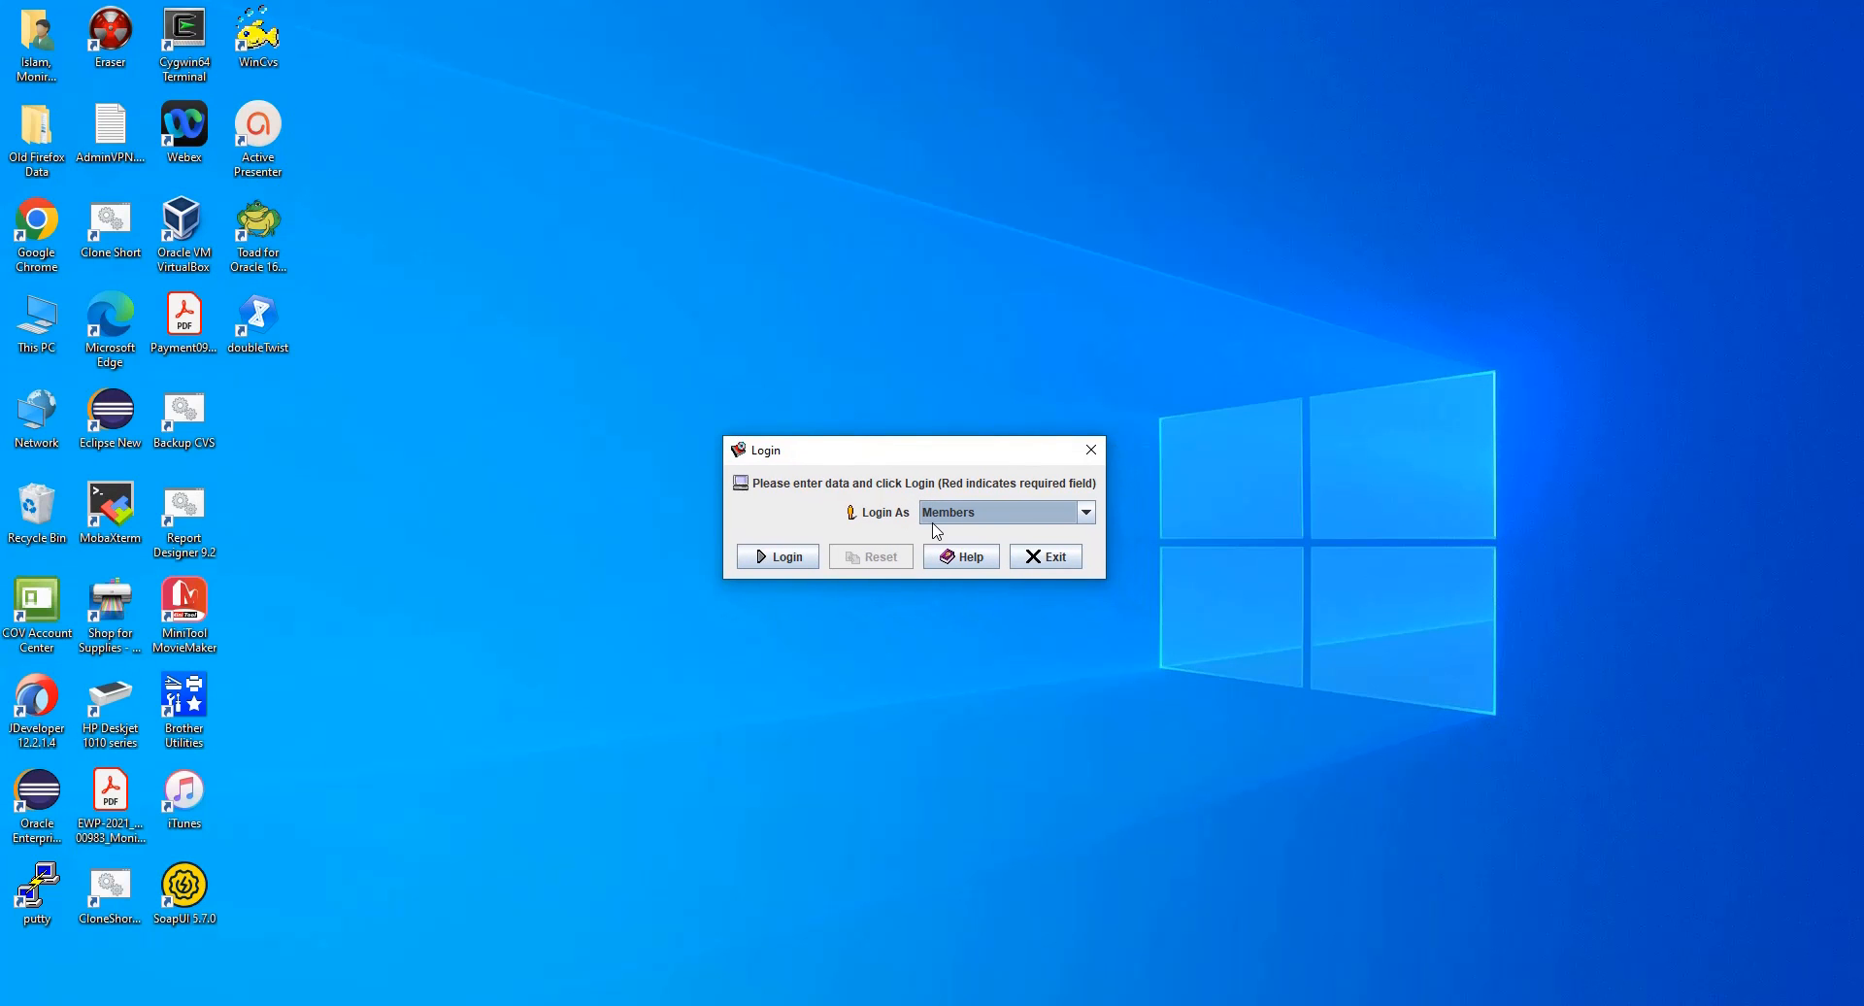
- Review the available login types keeping Members selected, and view and close the Login to LIM help page
click(983, 515)
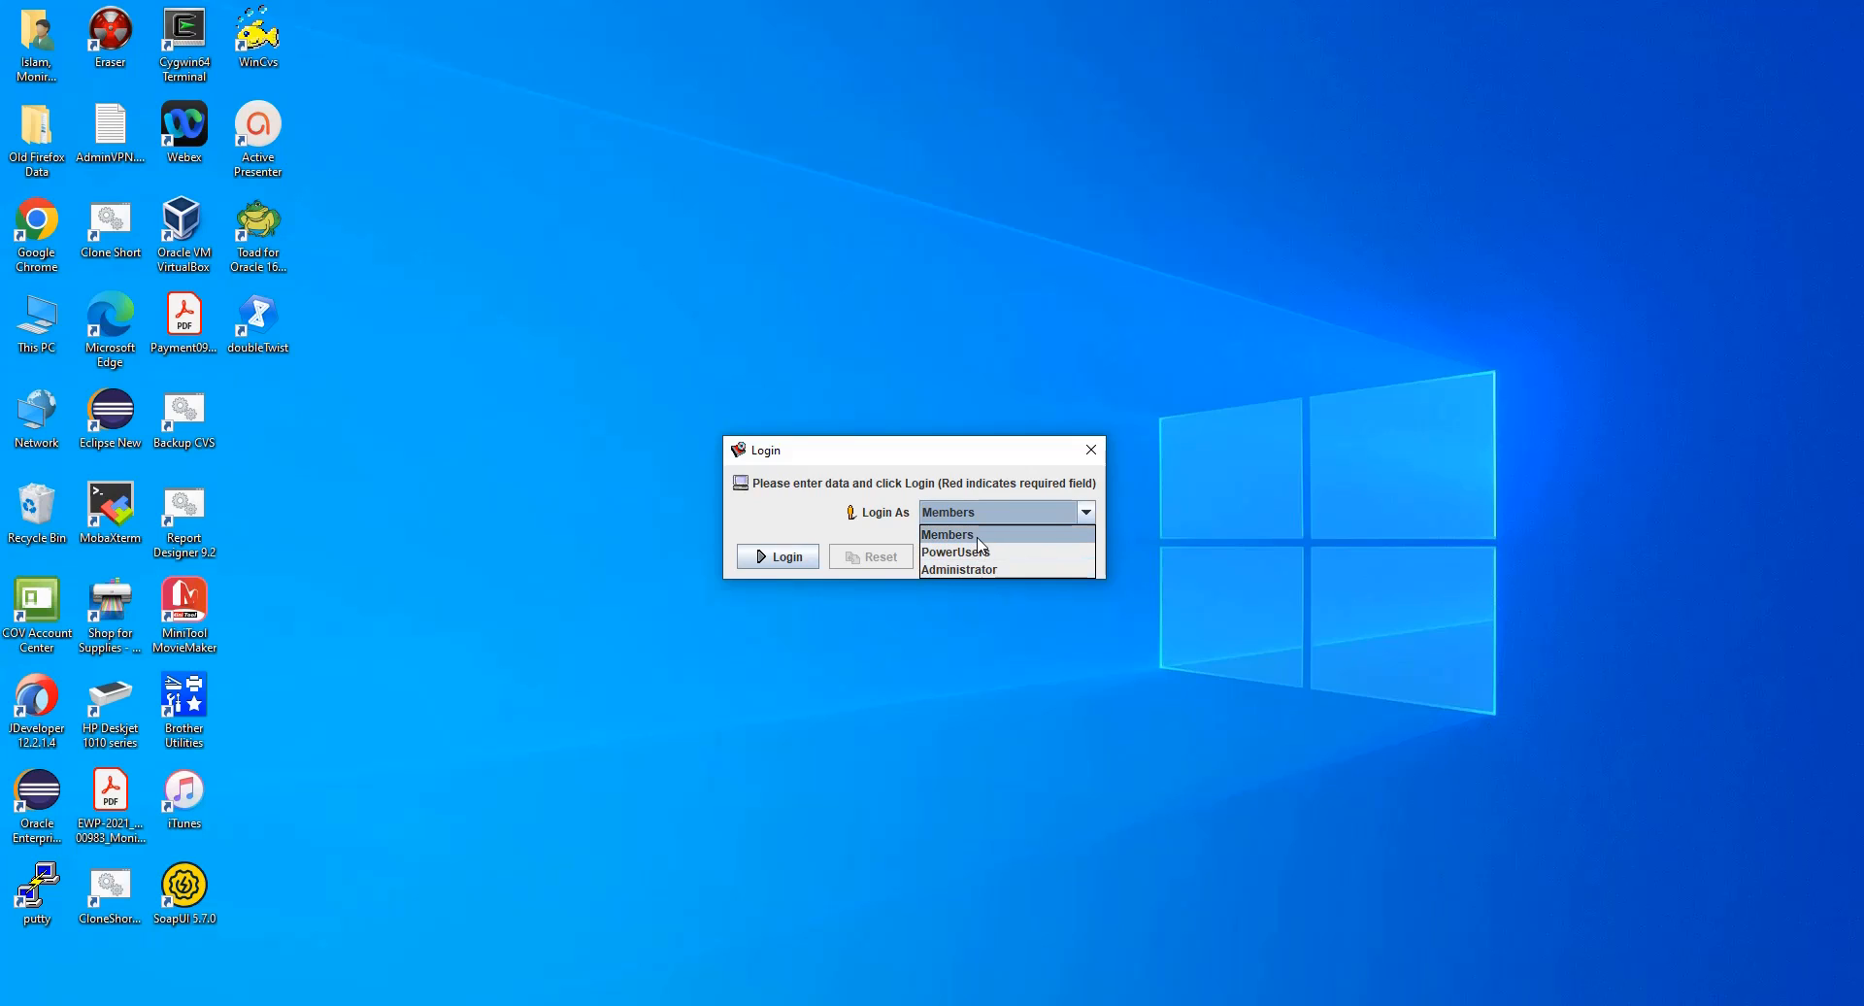
click(985, 483)
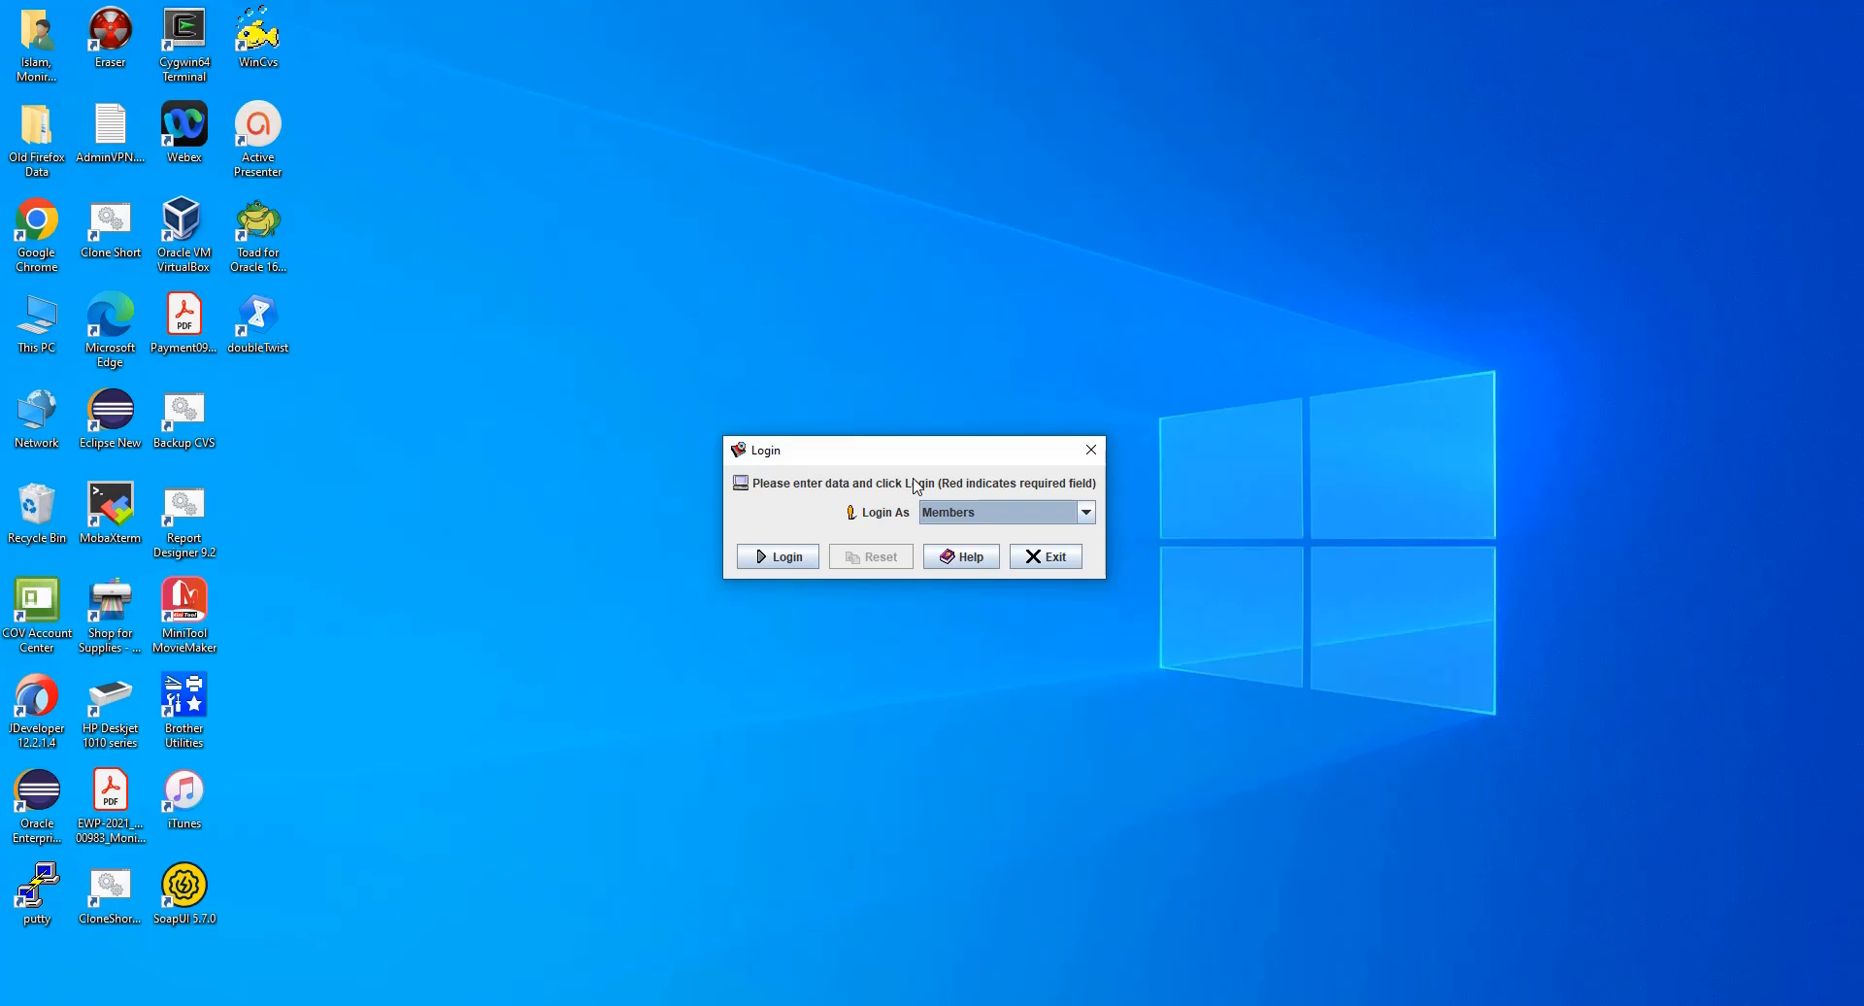
click(964, 557)
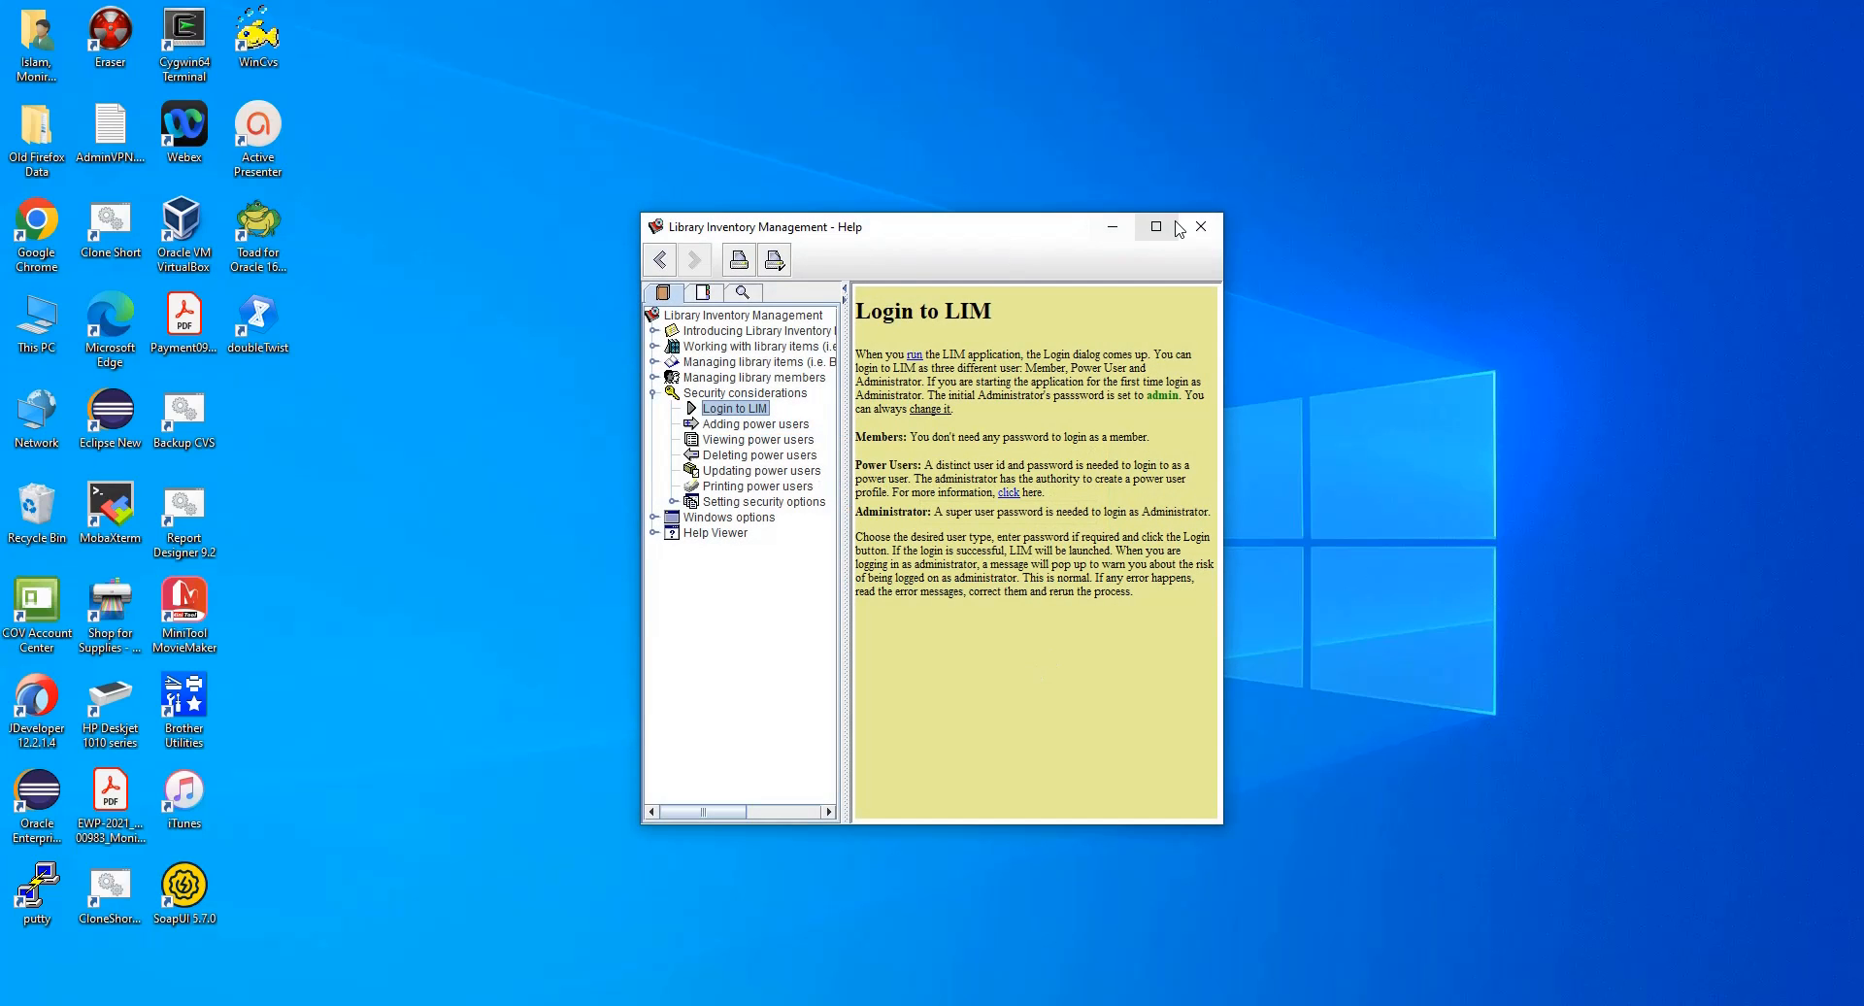
click(1199, 233)
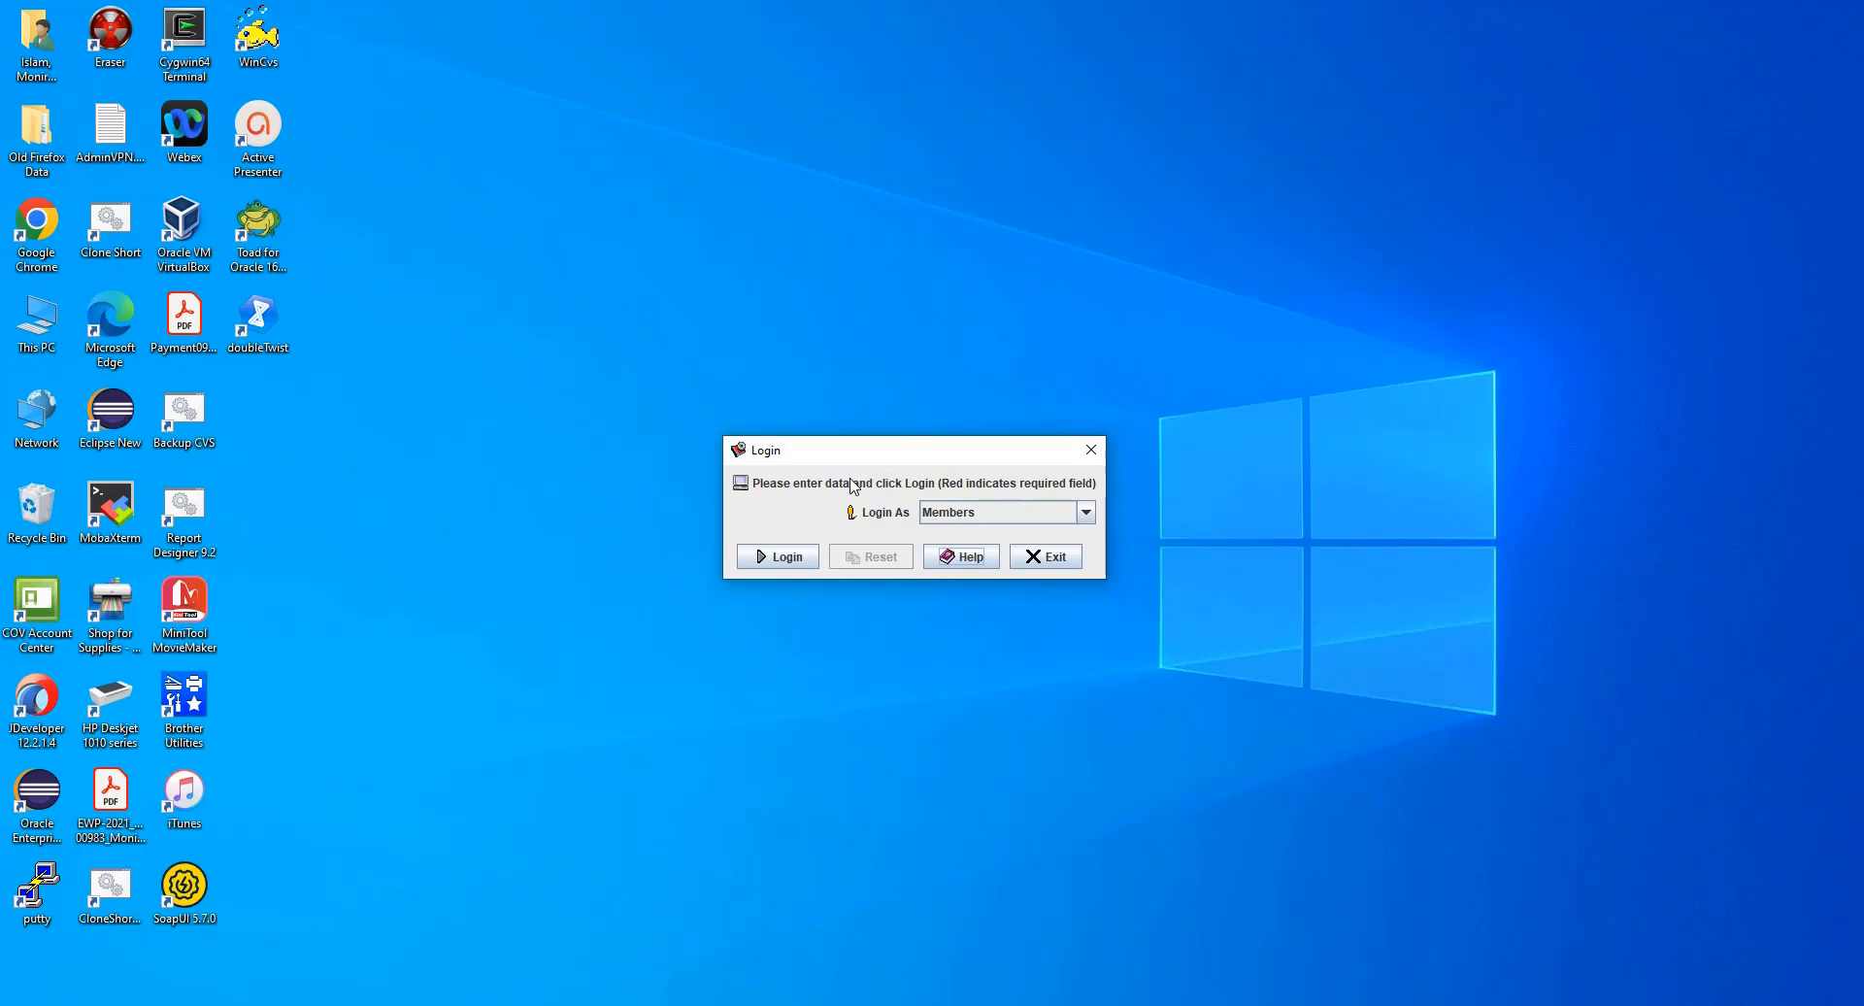
- Choose Administrator as the login type and enter the administrator password
click(990, 512)
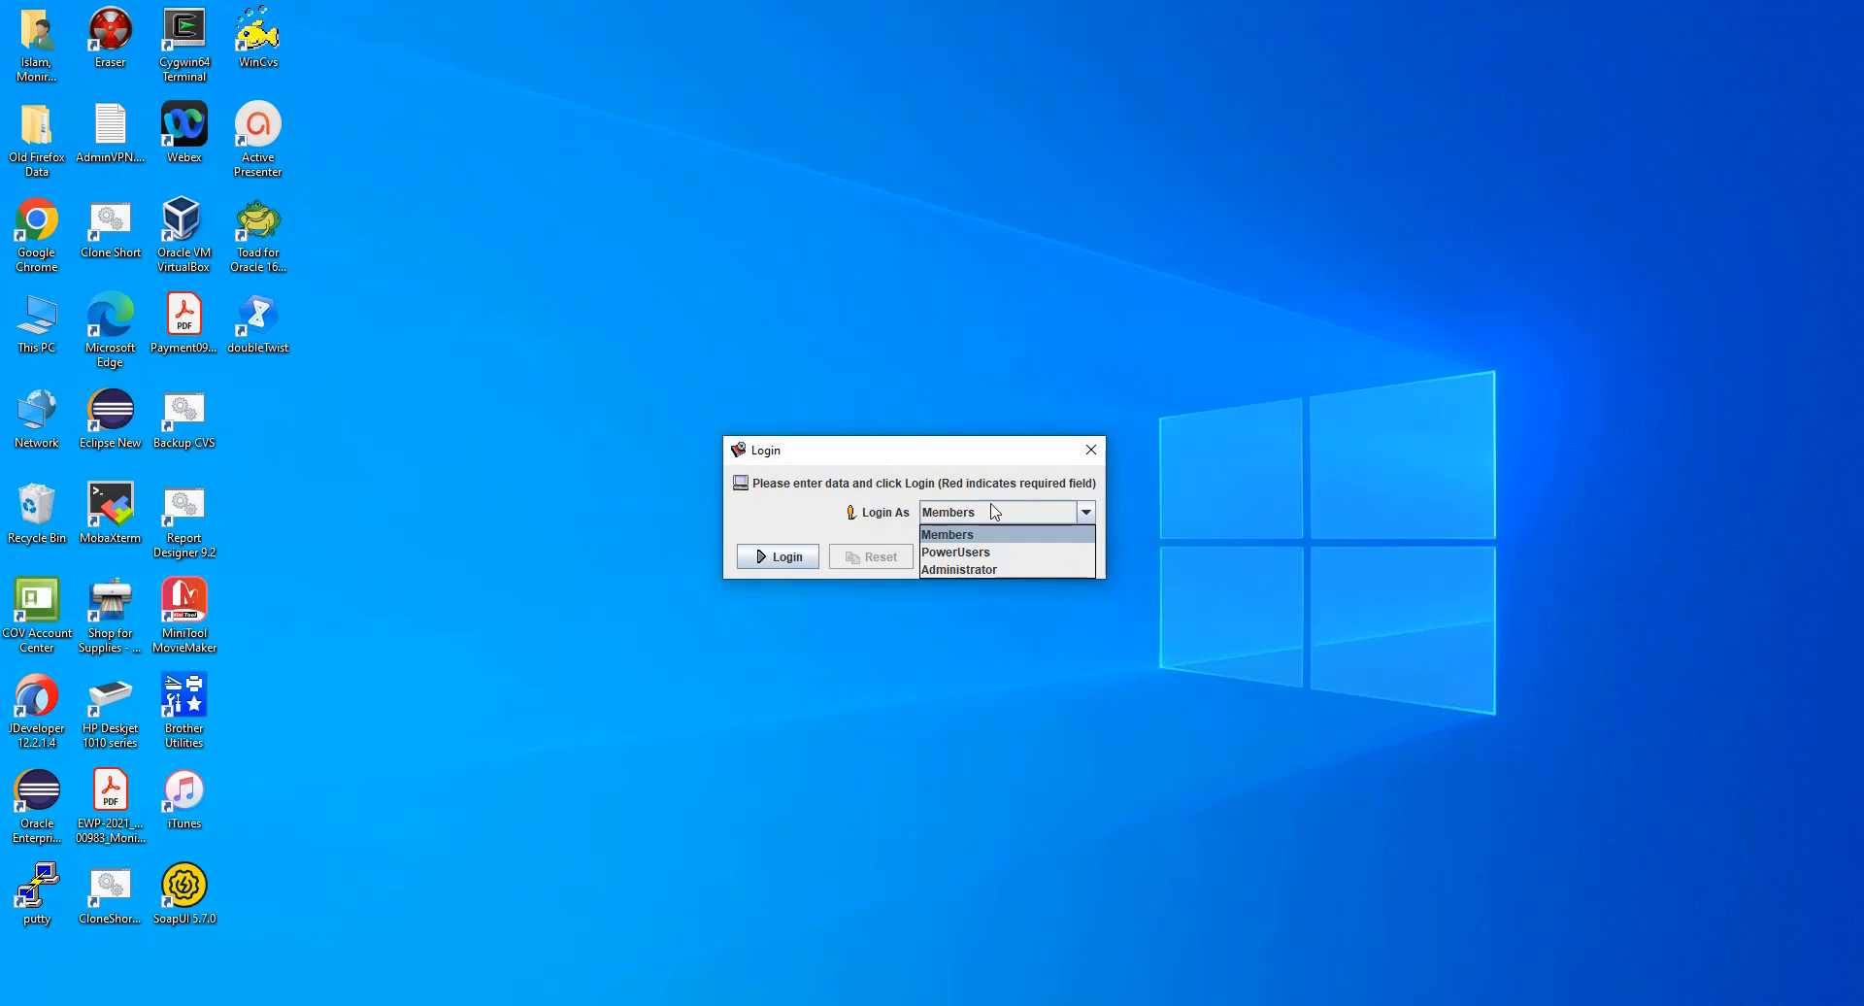
click(952, 569)
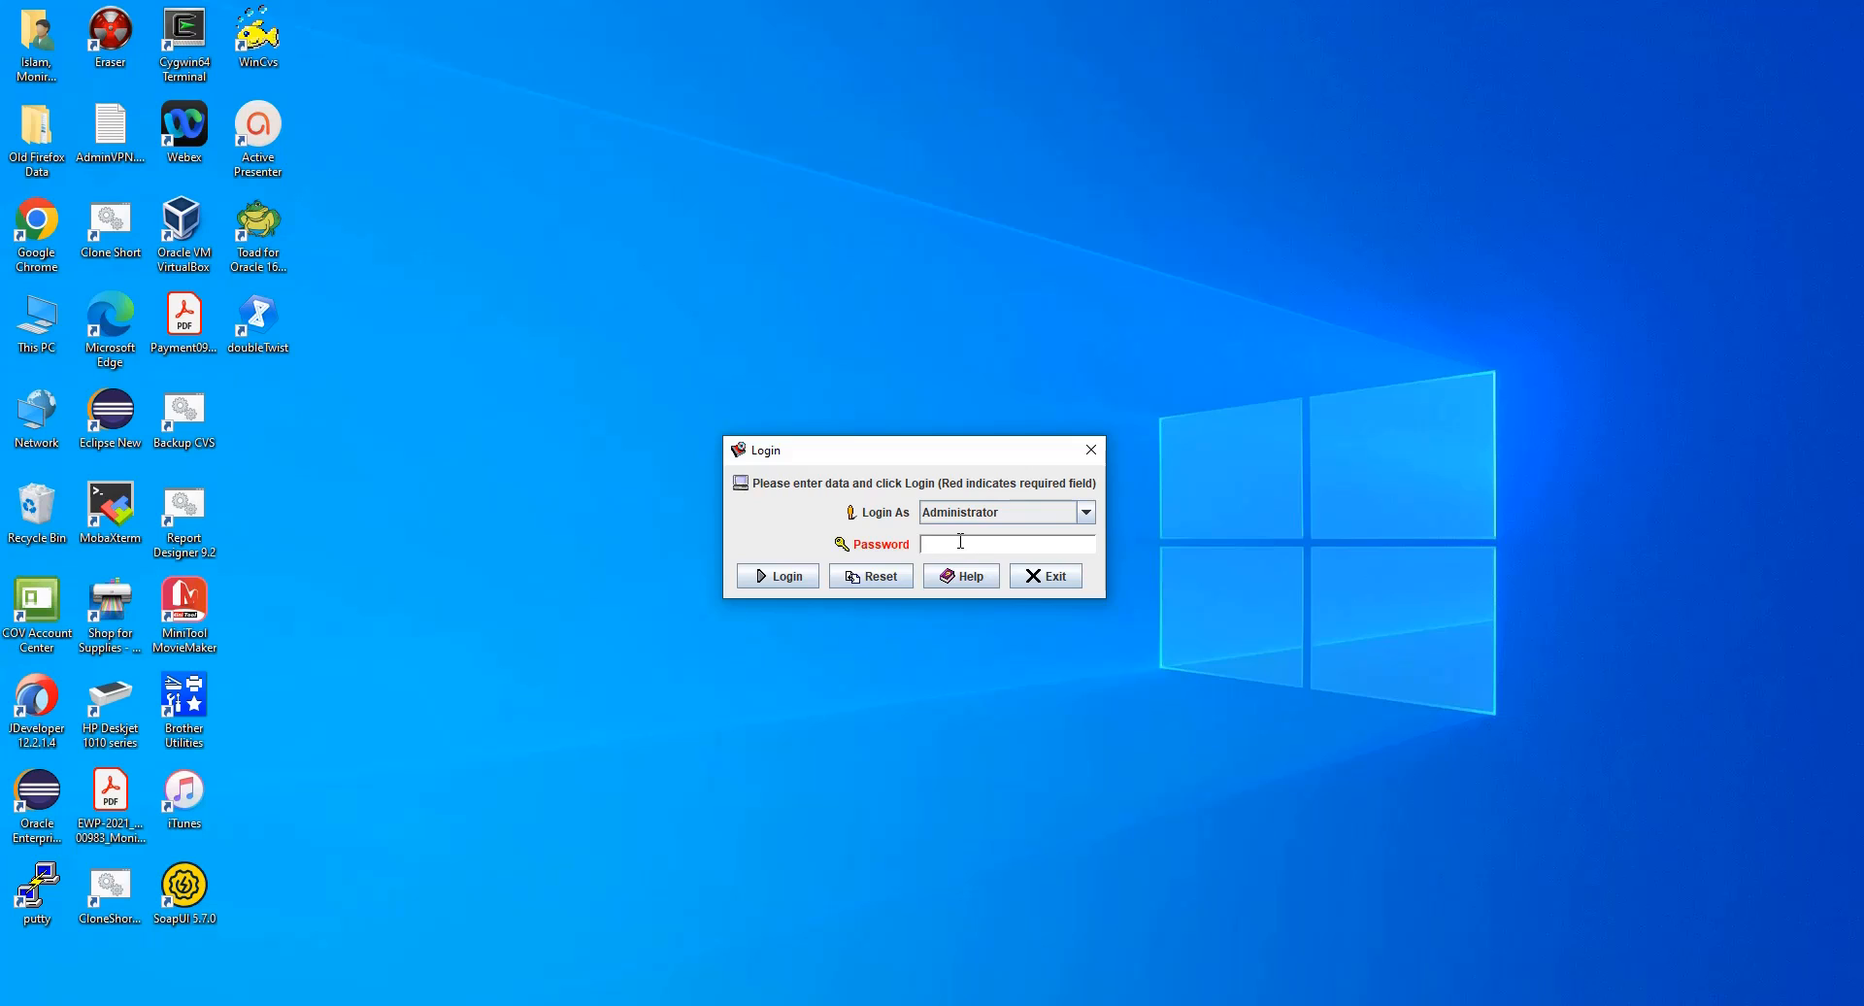
text(*)
- Switch to the Markdown Live Preview window in Firefox, check the instruction about the default Administrator password, and minimize the browser
mouse_move(883, 999)
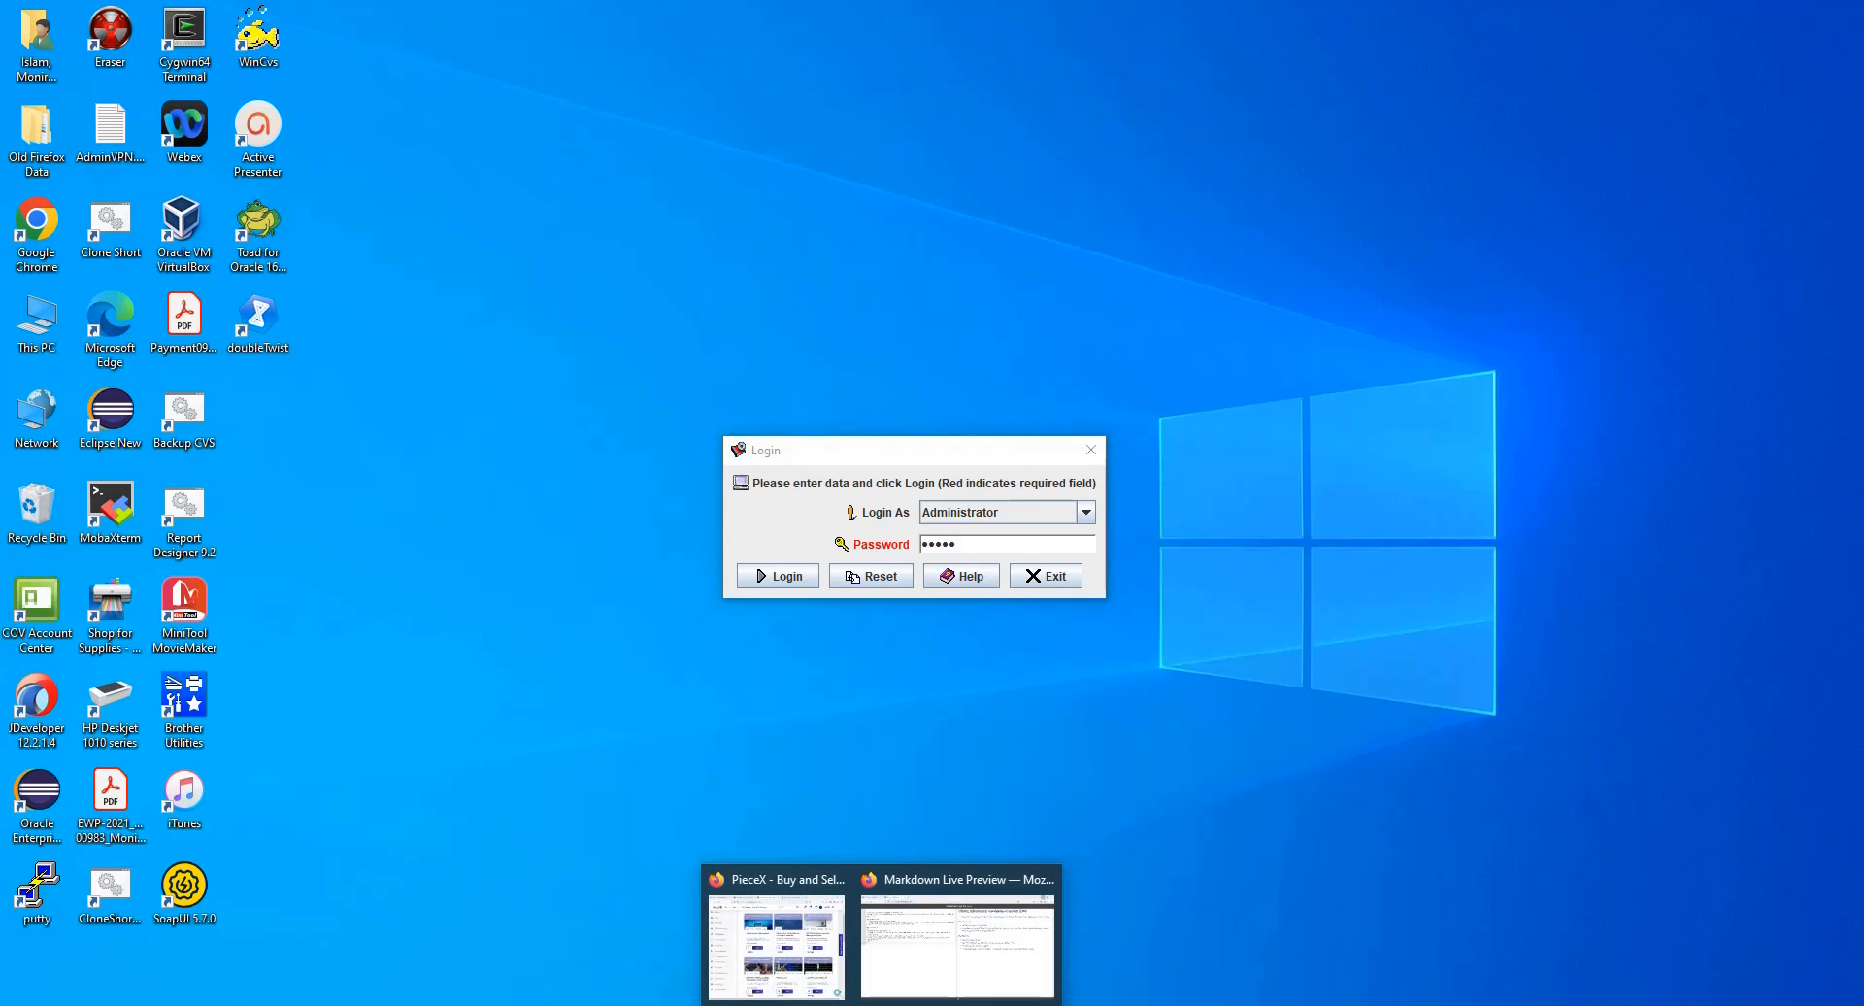
click(928, 968)
drag(1691, 517, 975, 517)
click(1239, 517)
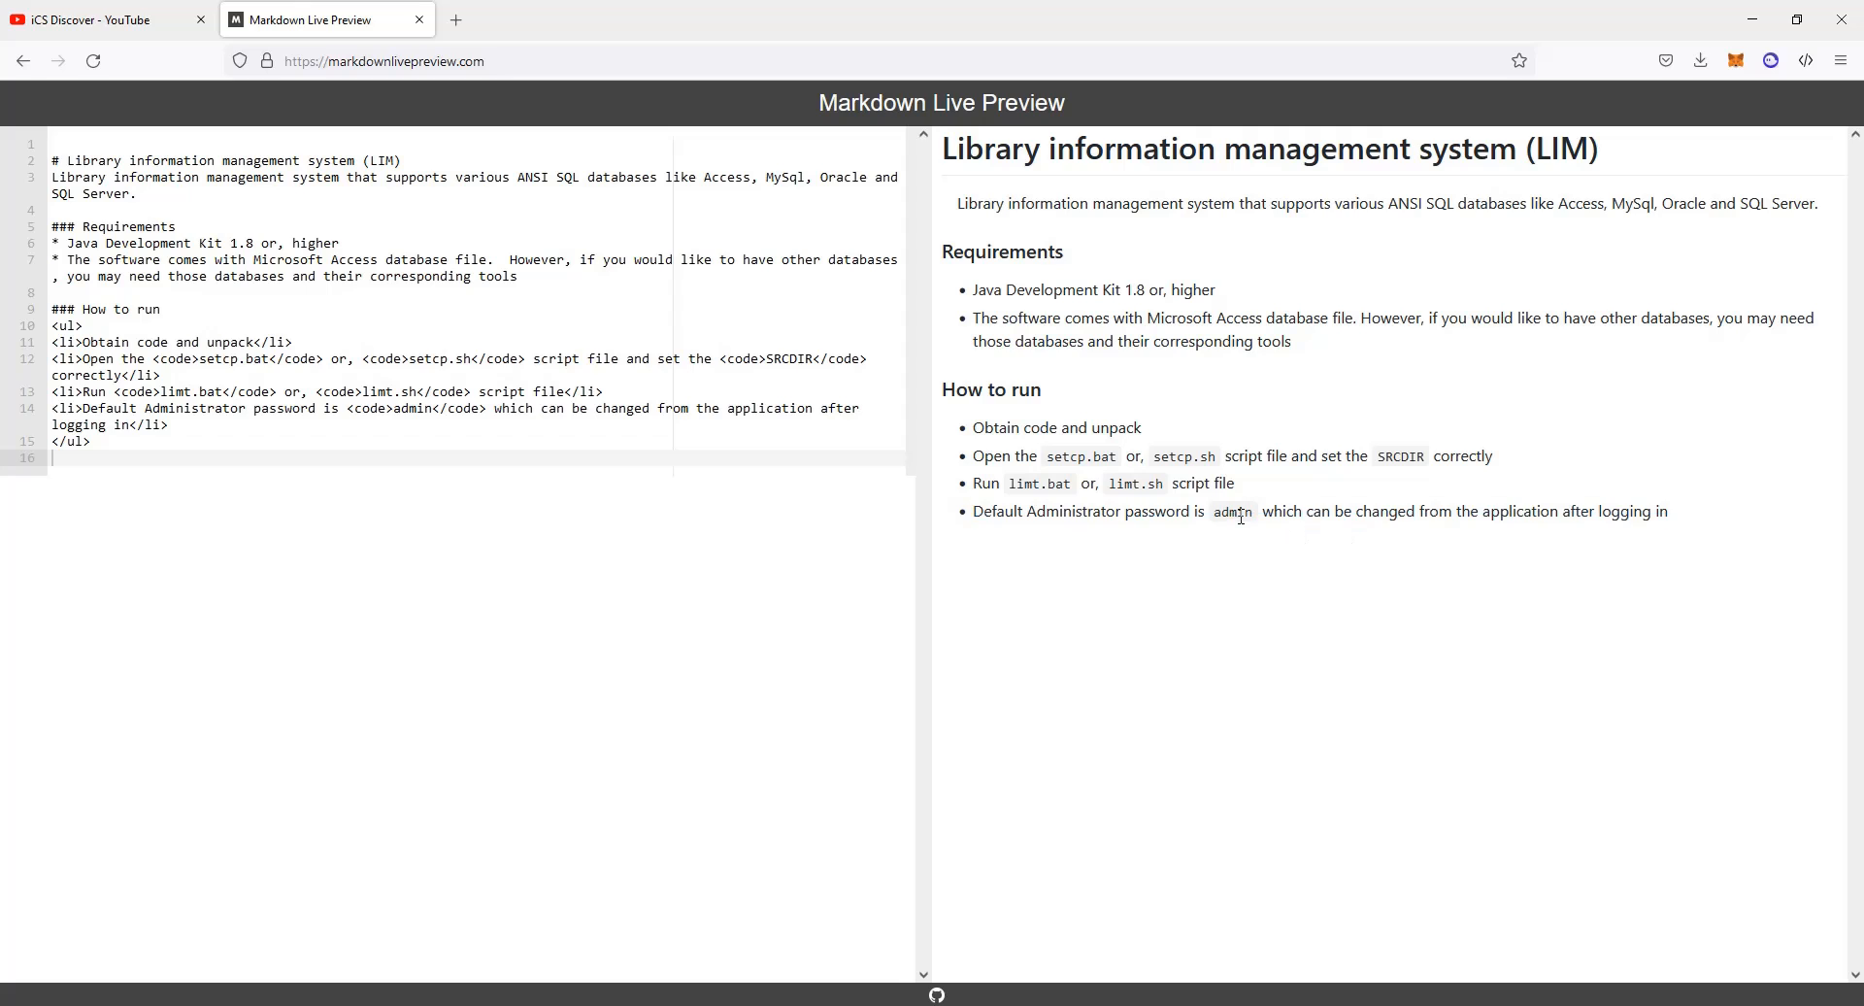
click(1754, 19)
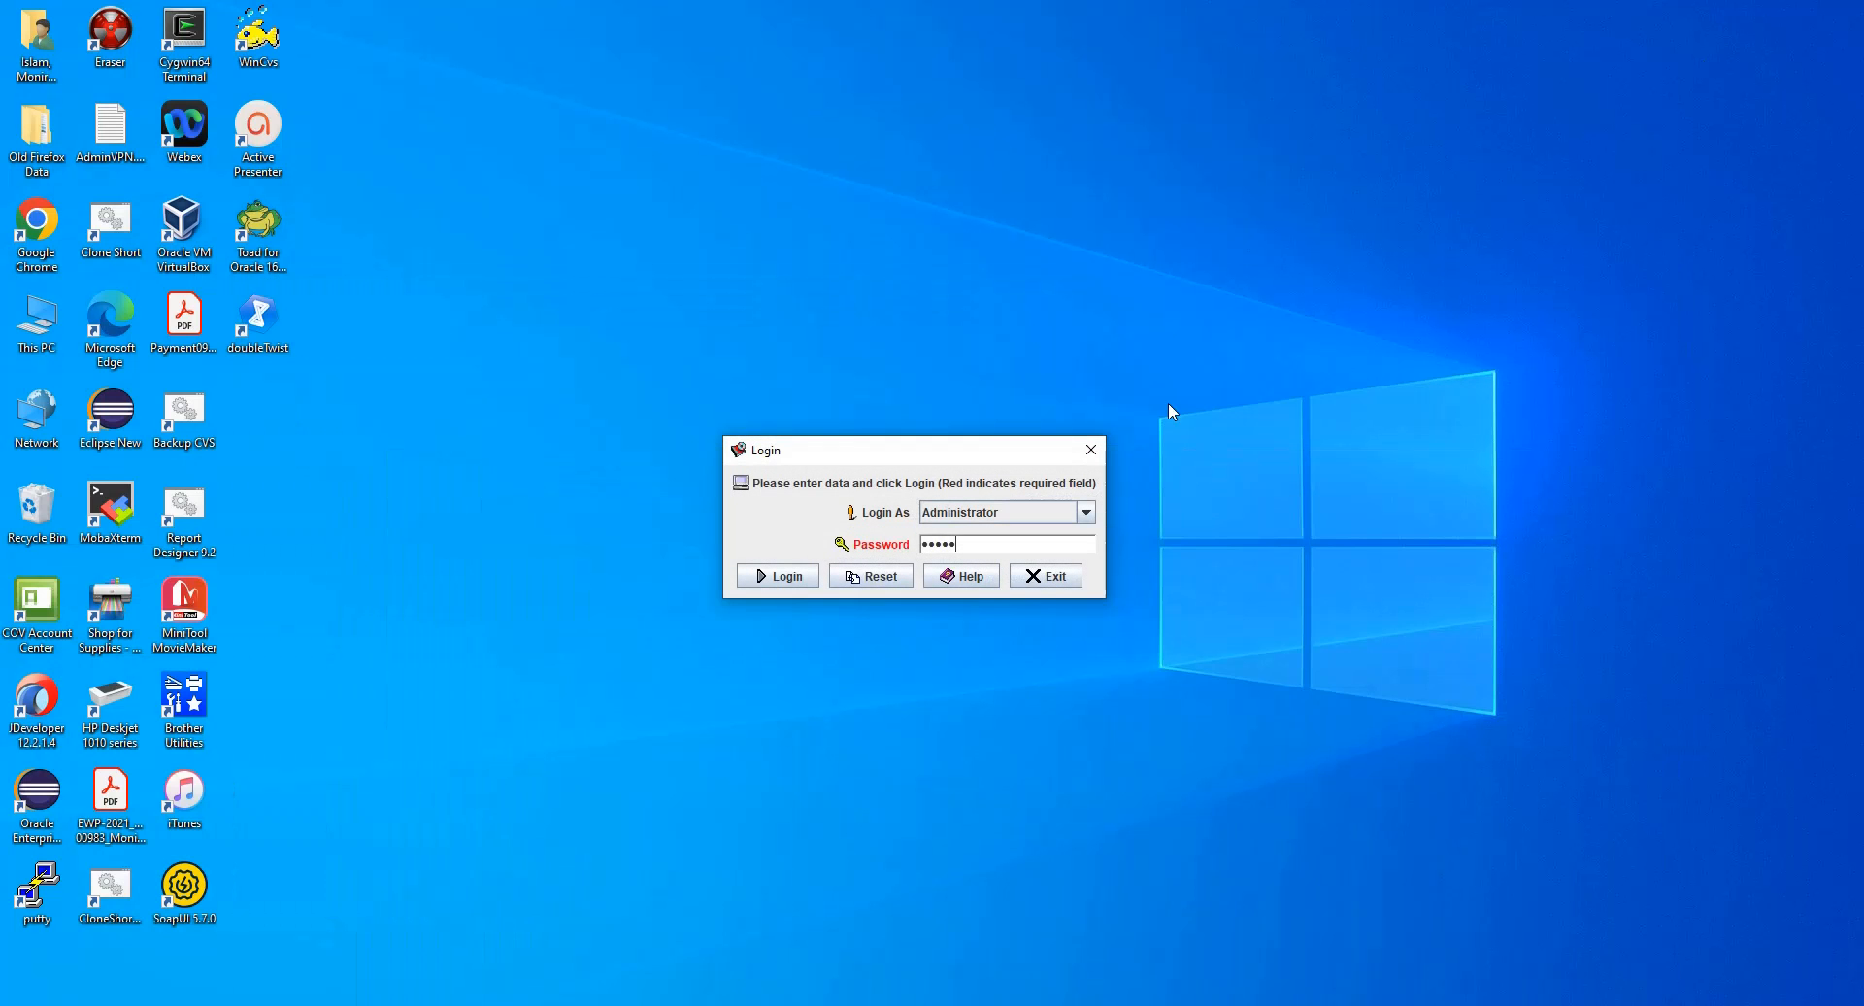
- Log in as Administrator, acknowledge the super user warning, and maximize the Library Inventory Management window
click(788, 579)
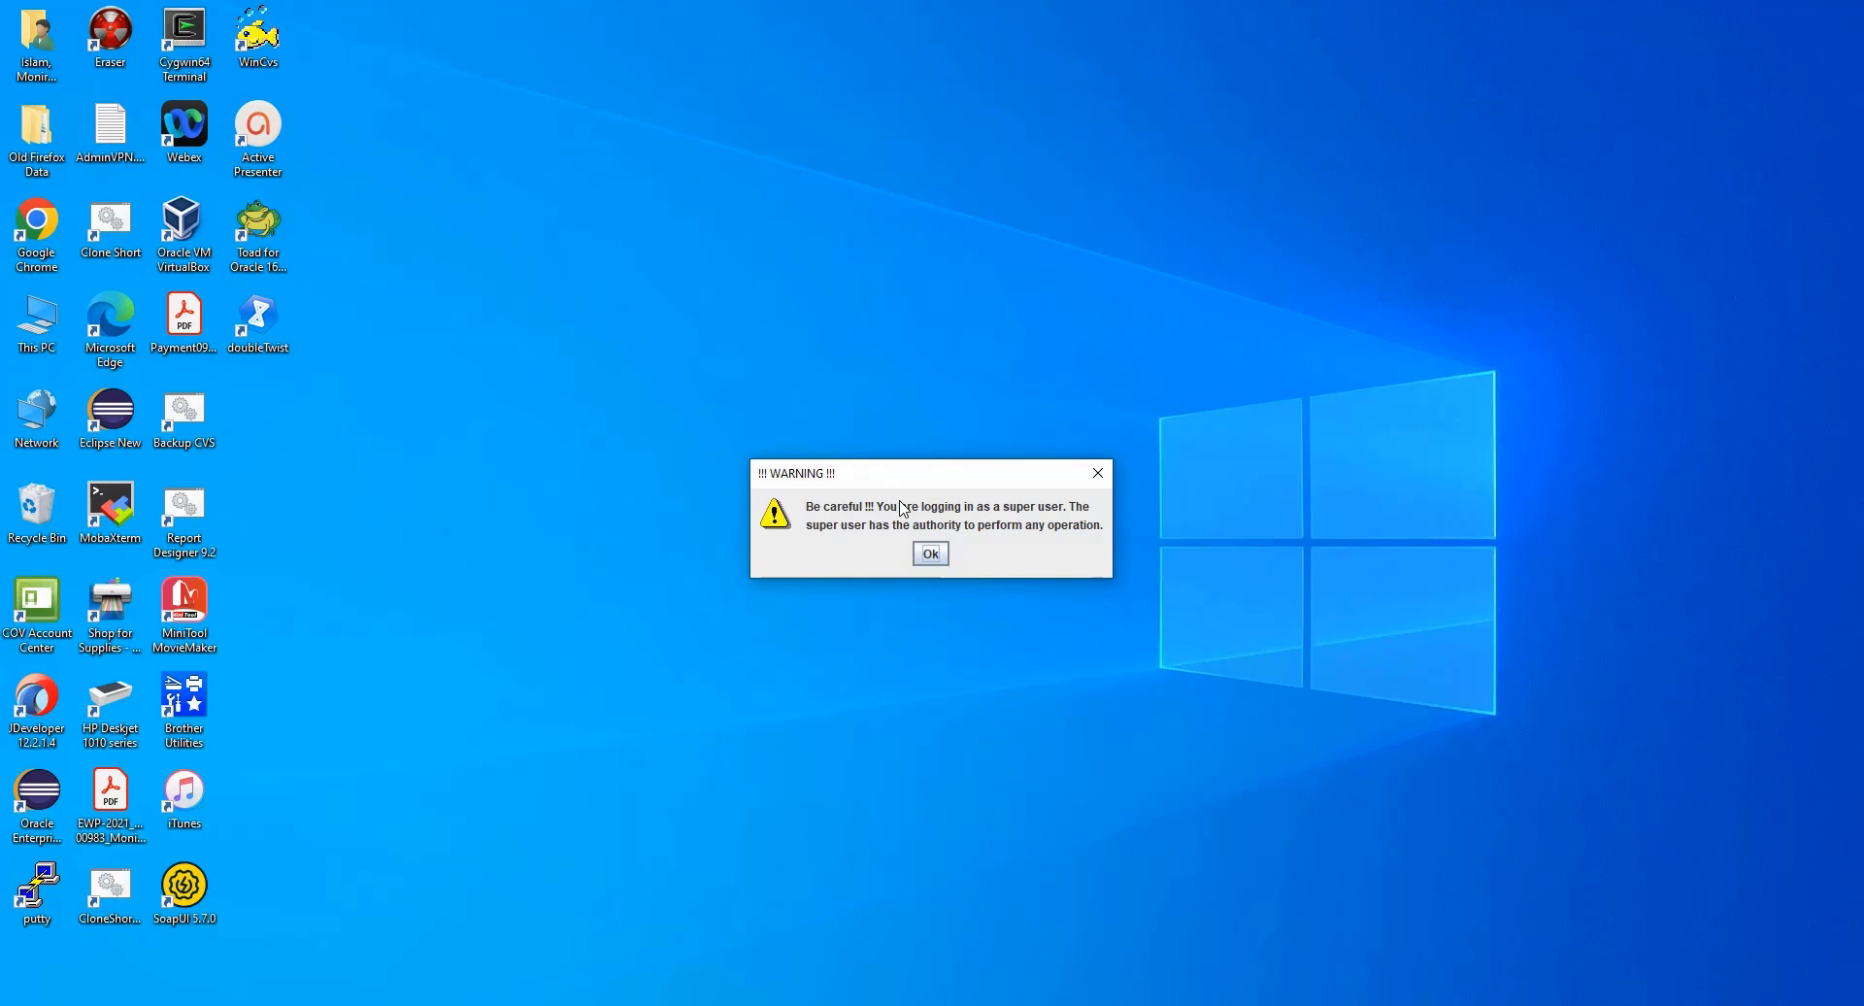
drag(901, 473, 883, 471)
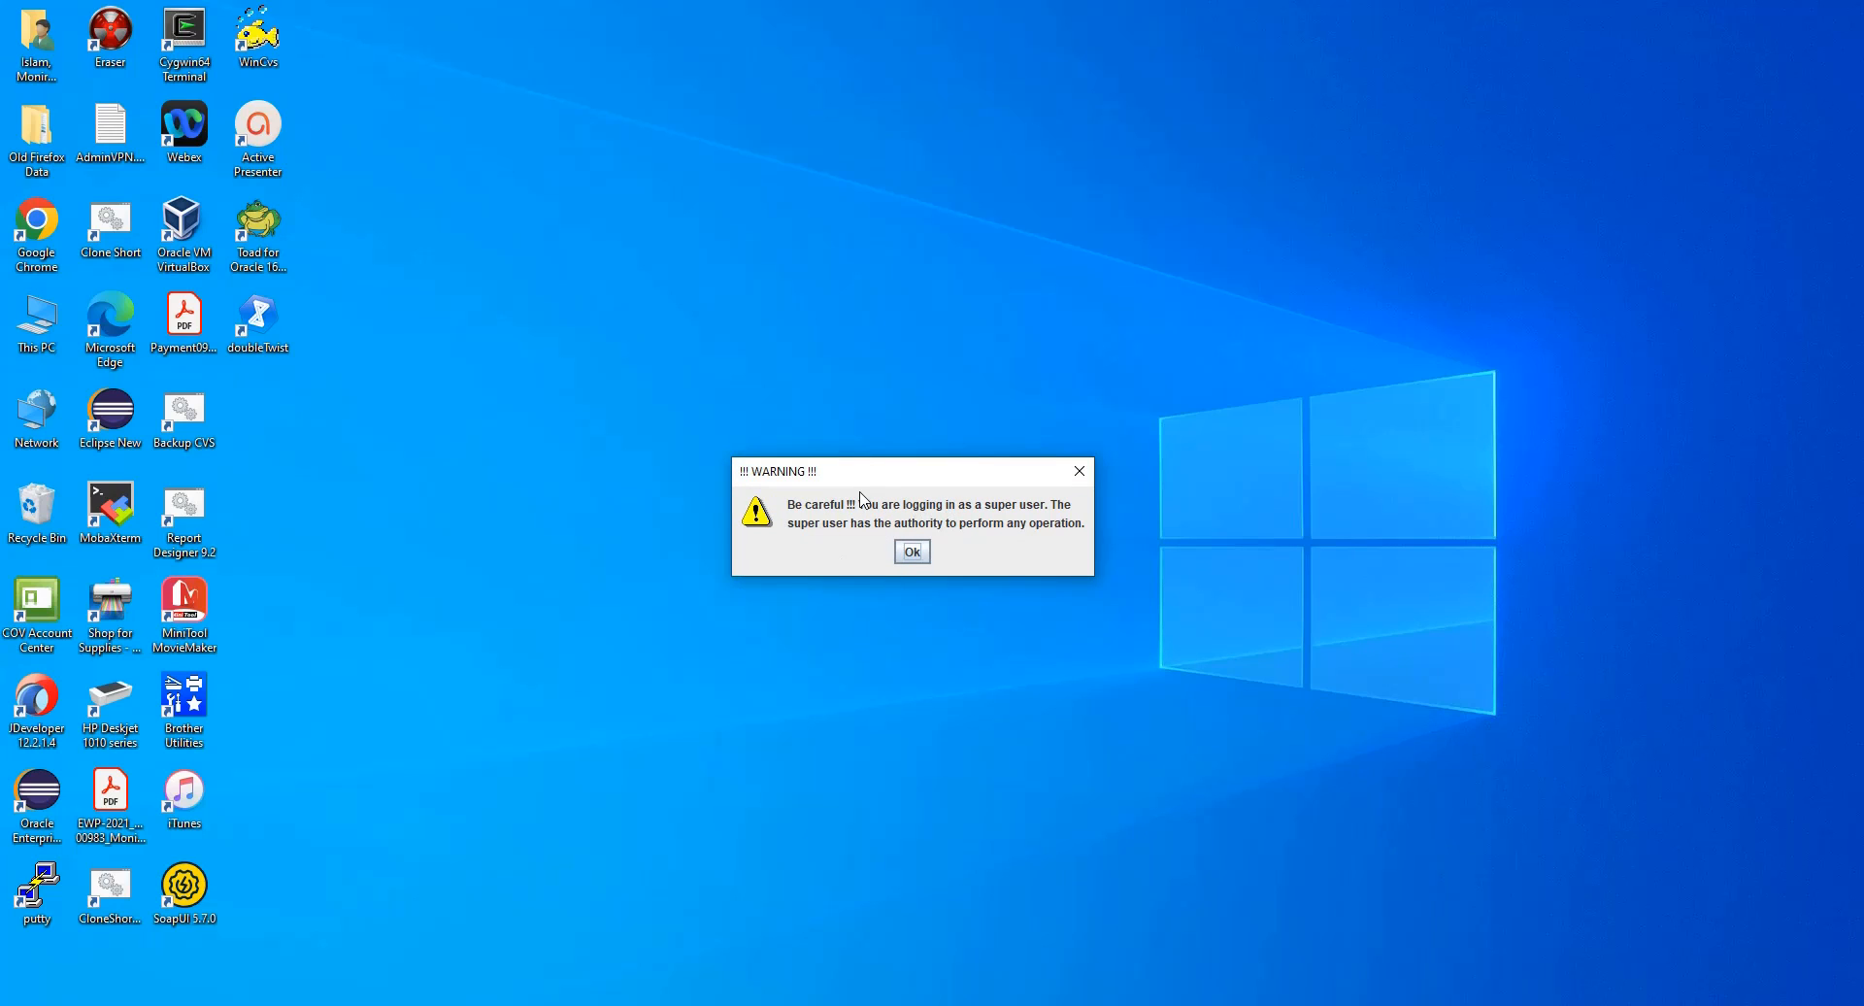
click(914, 553)
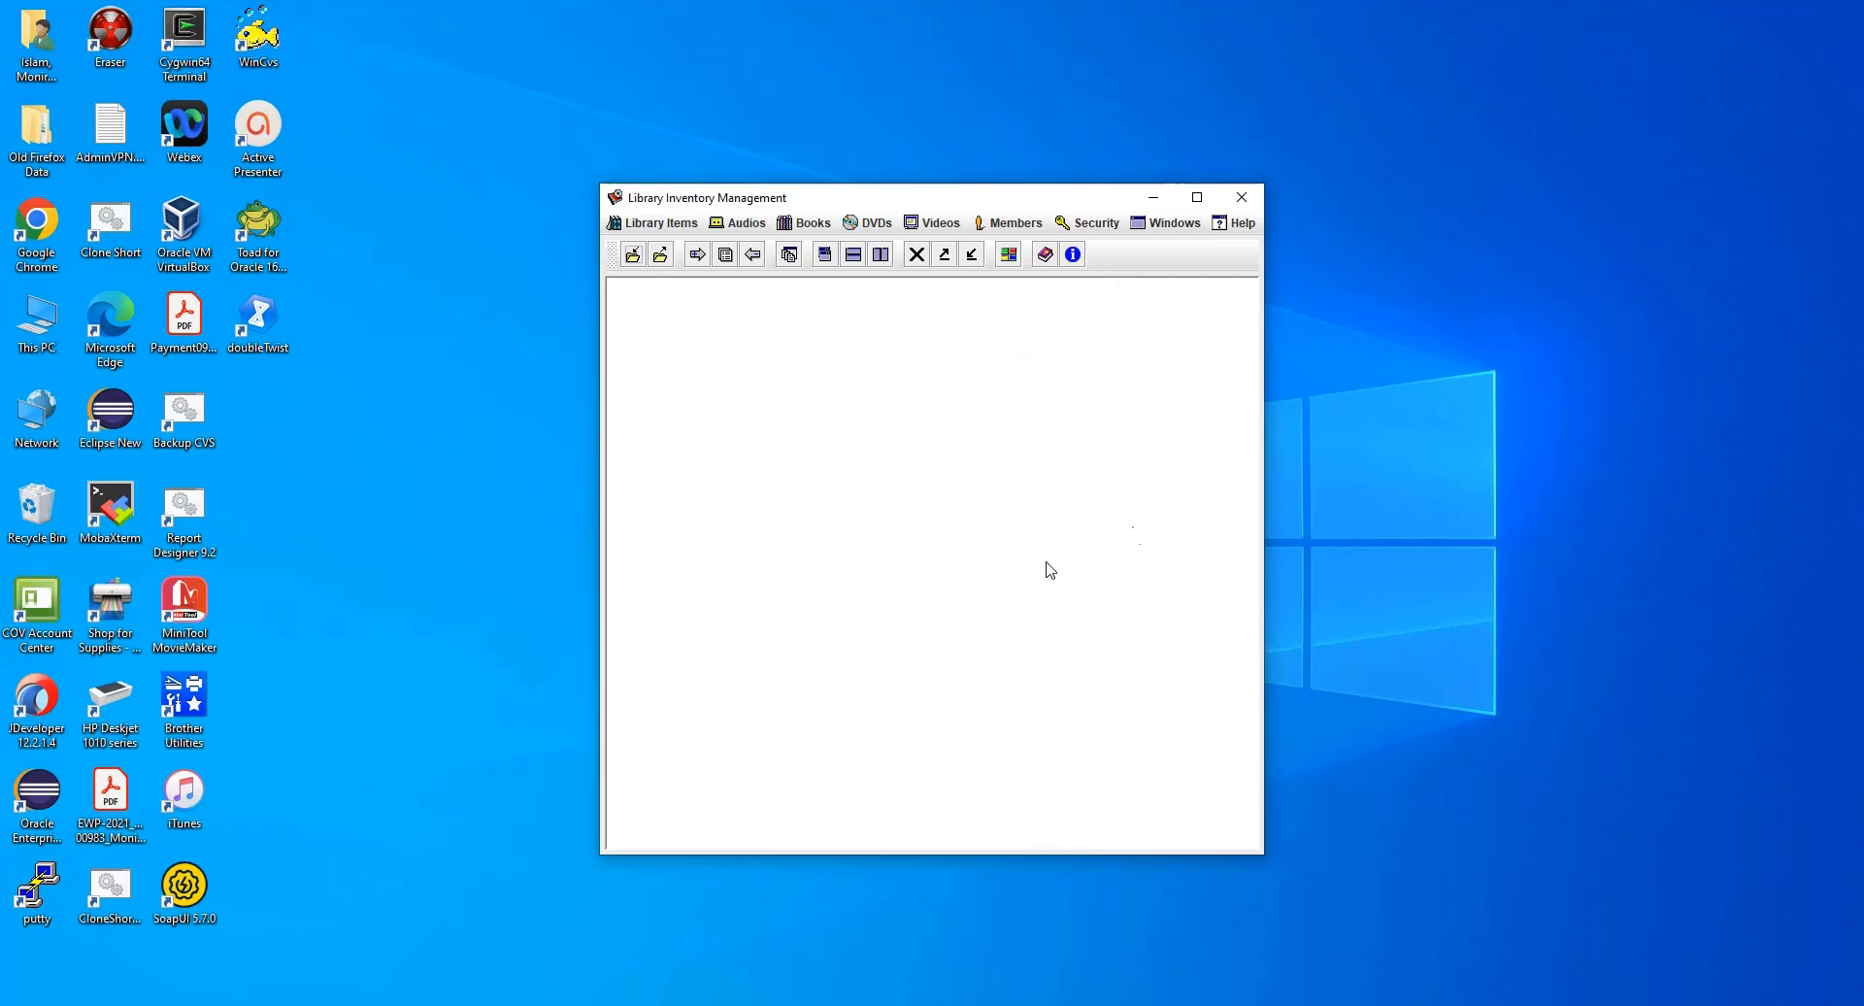
click(1197, 199)
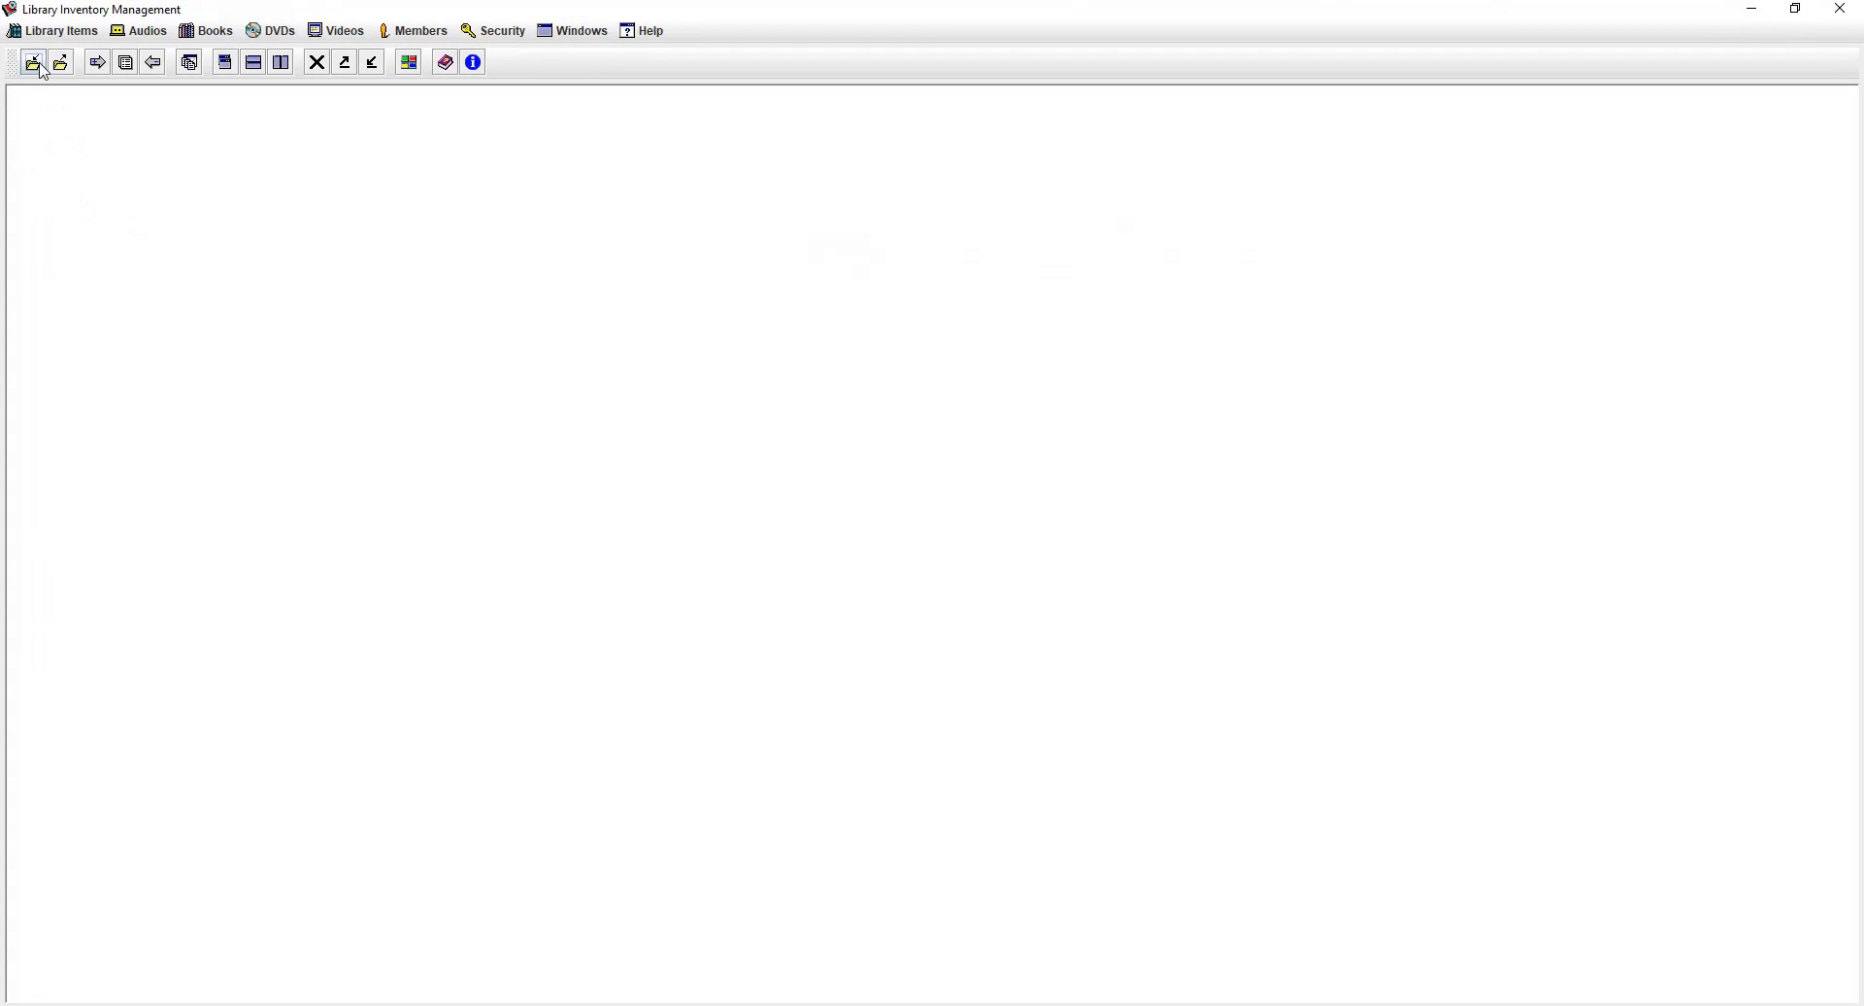
- Review the commands available for library items, audios, books, DVDs, videos, members and security
click(56, 33)
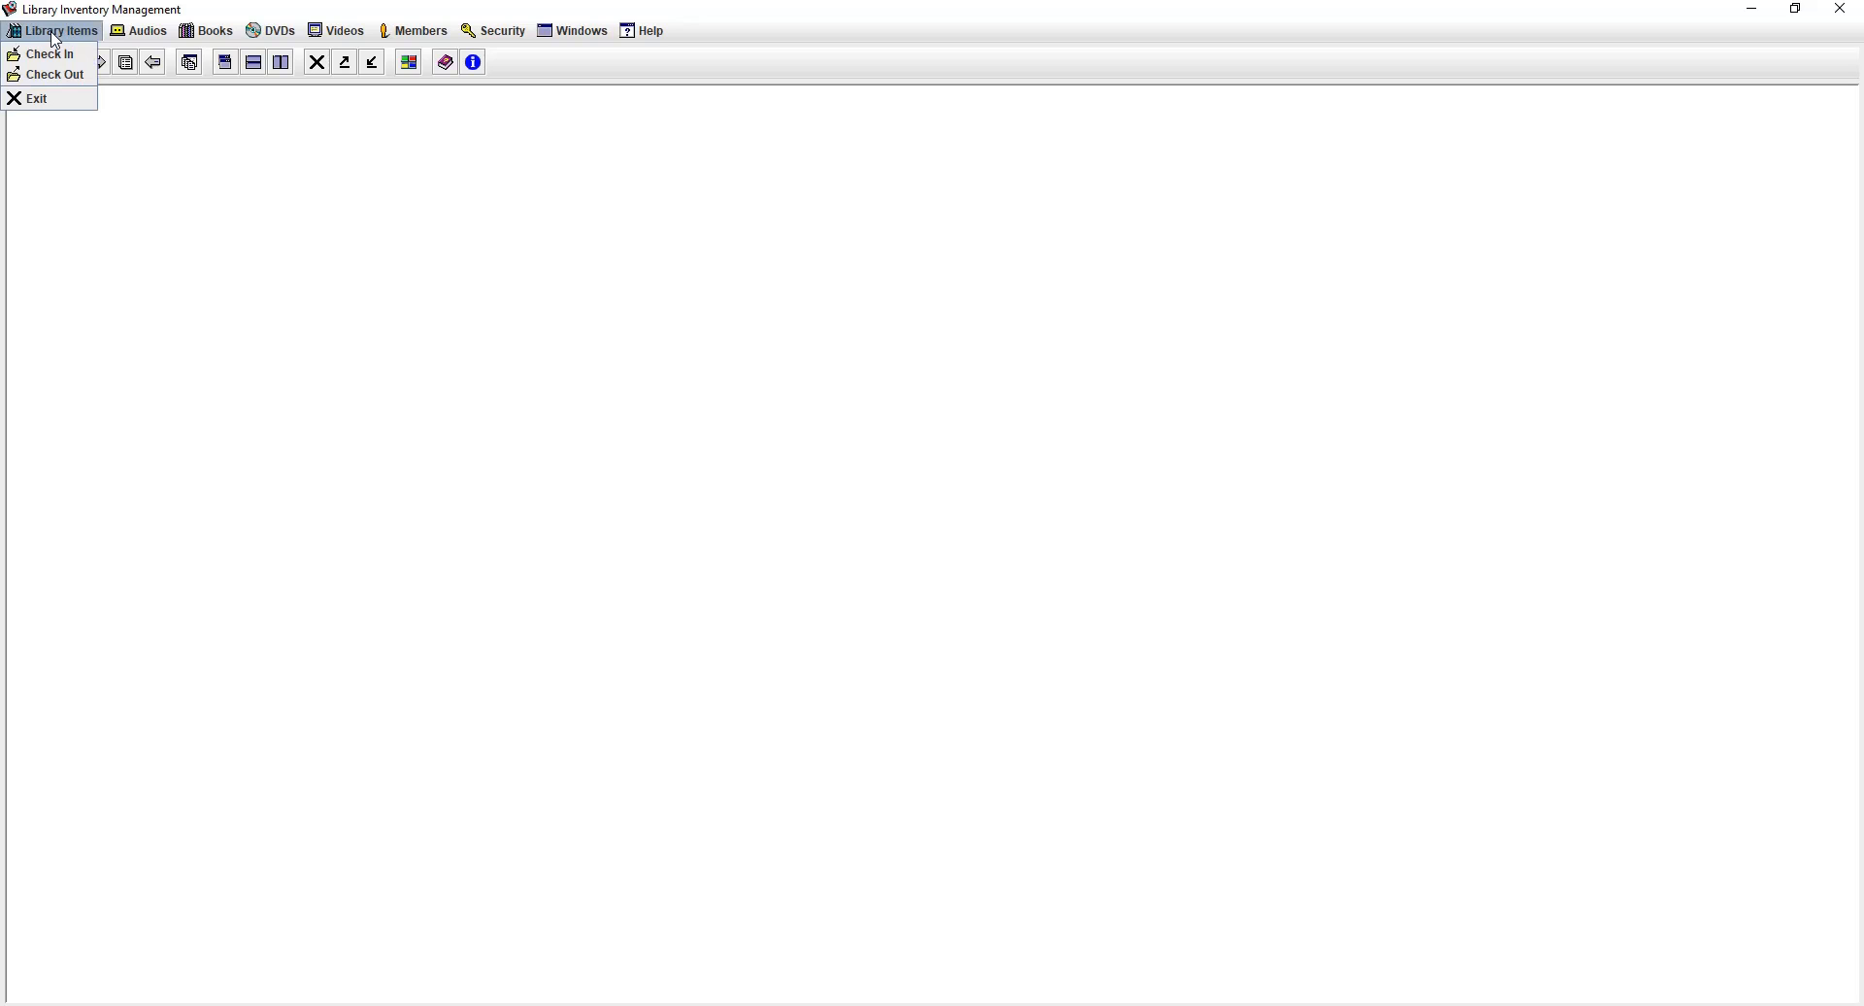
click(145, 105)
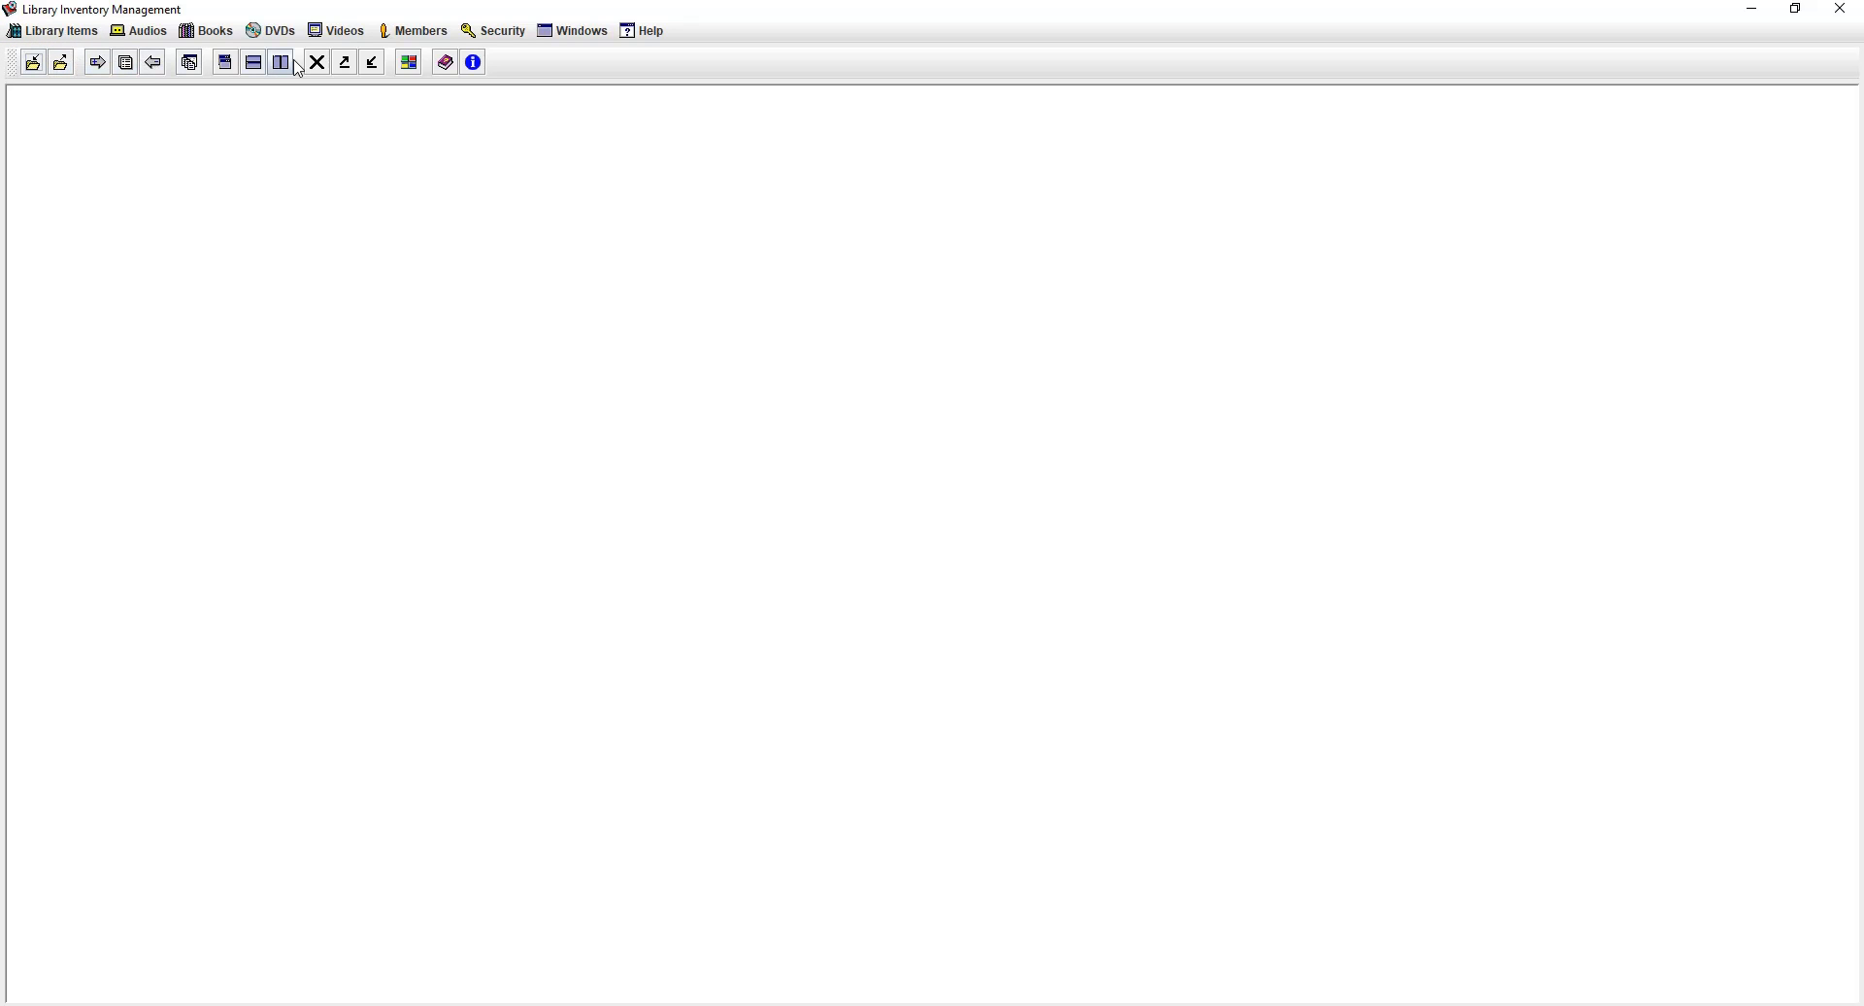
click(54, 37)
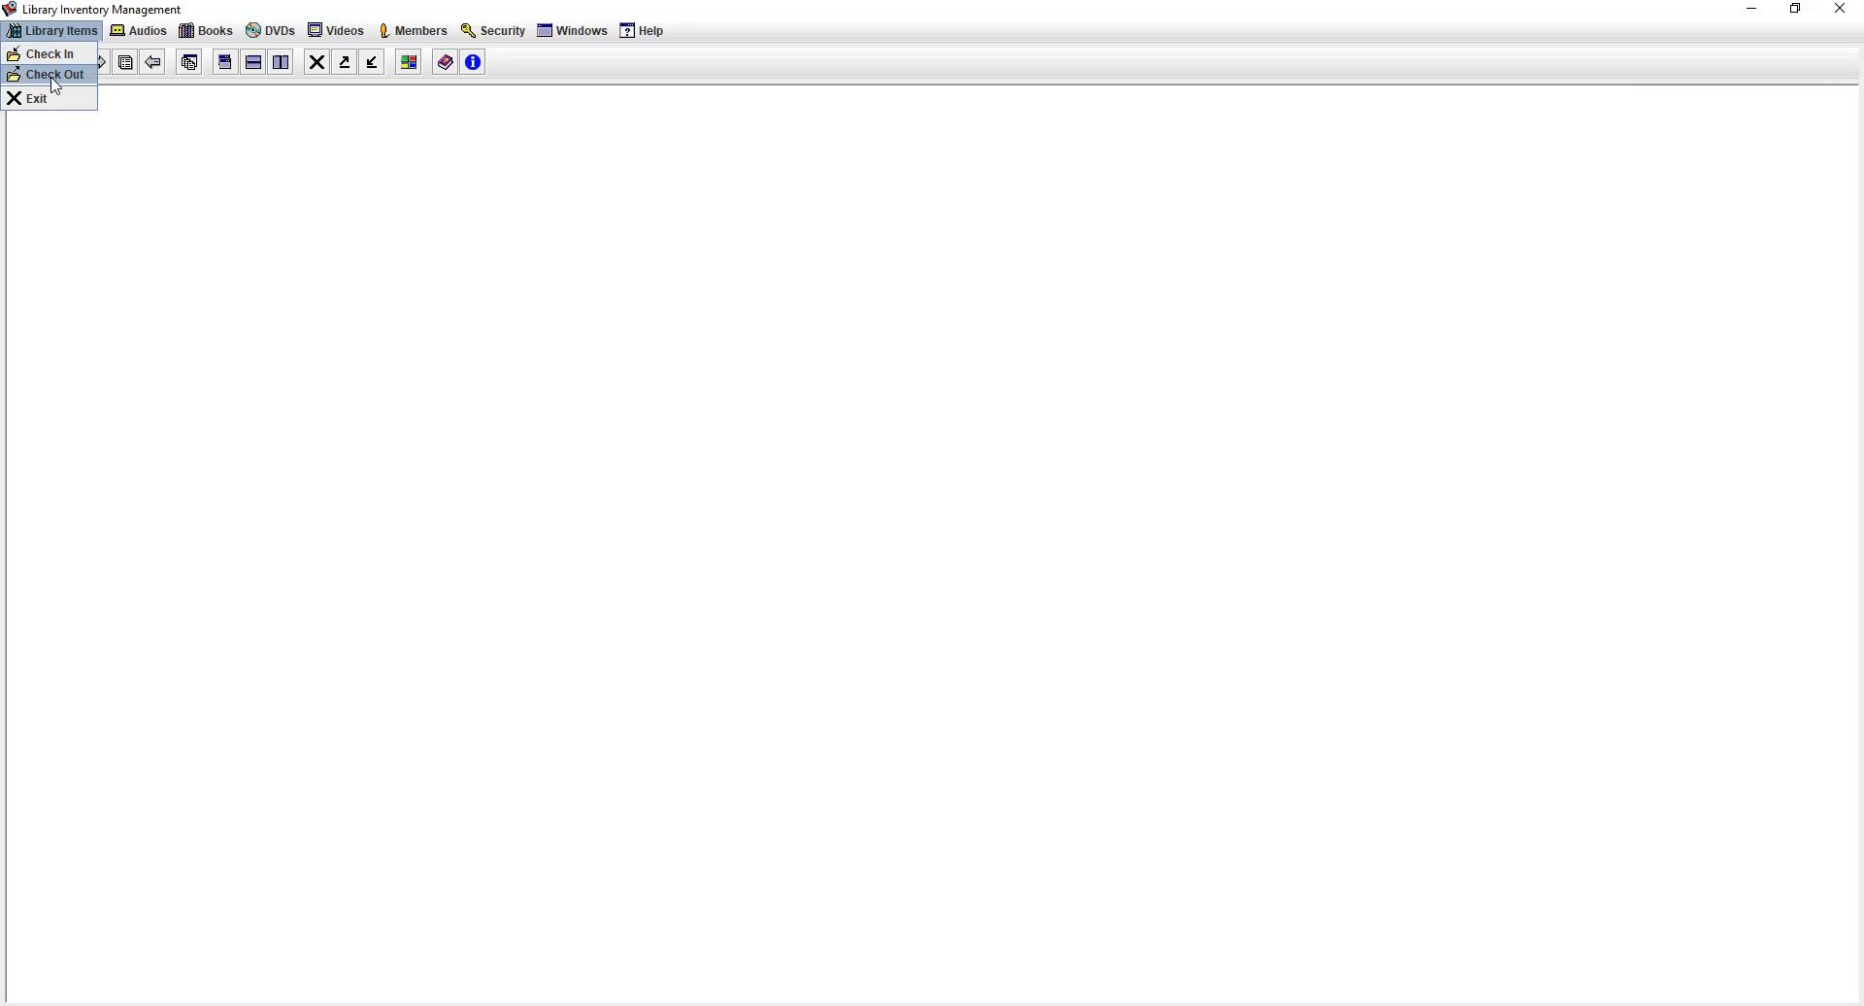
mouse_move(142, 44)
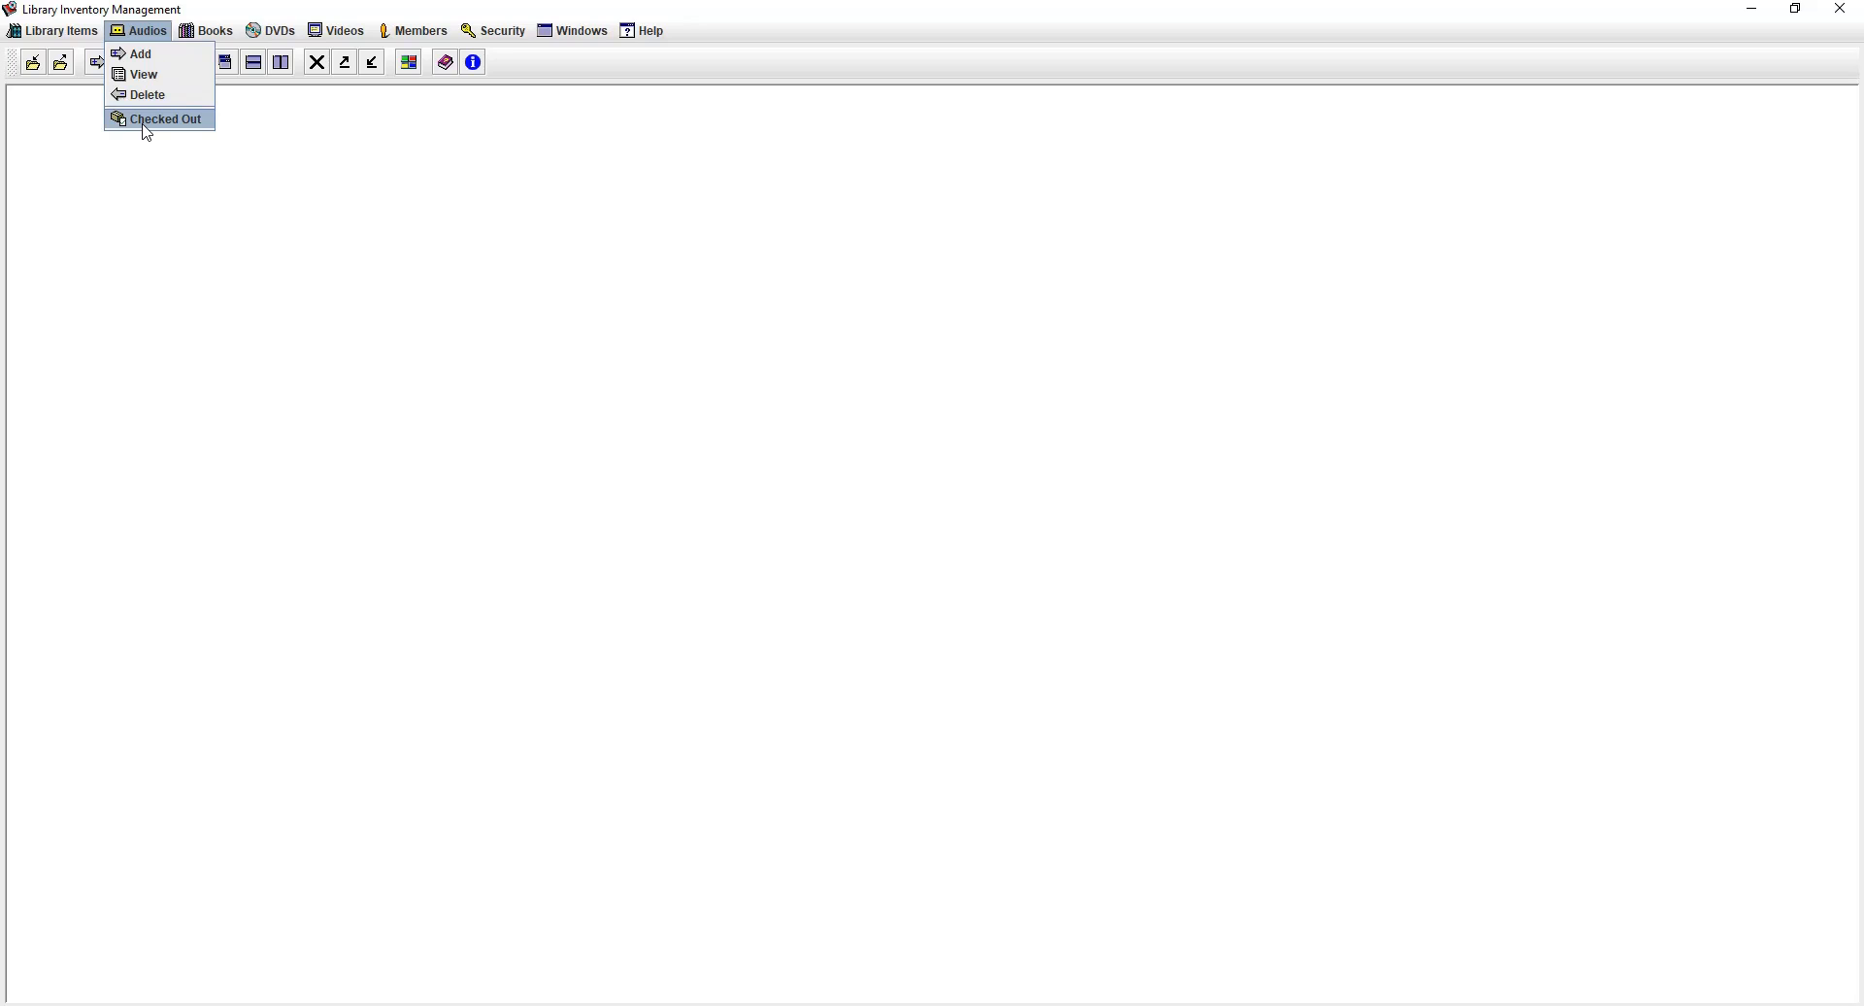
mouse_move(208, 34)
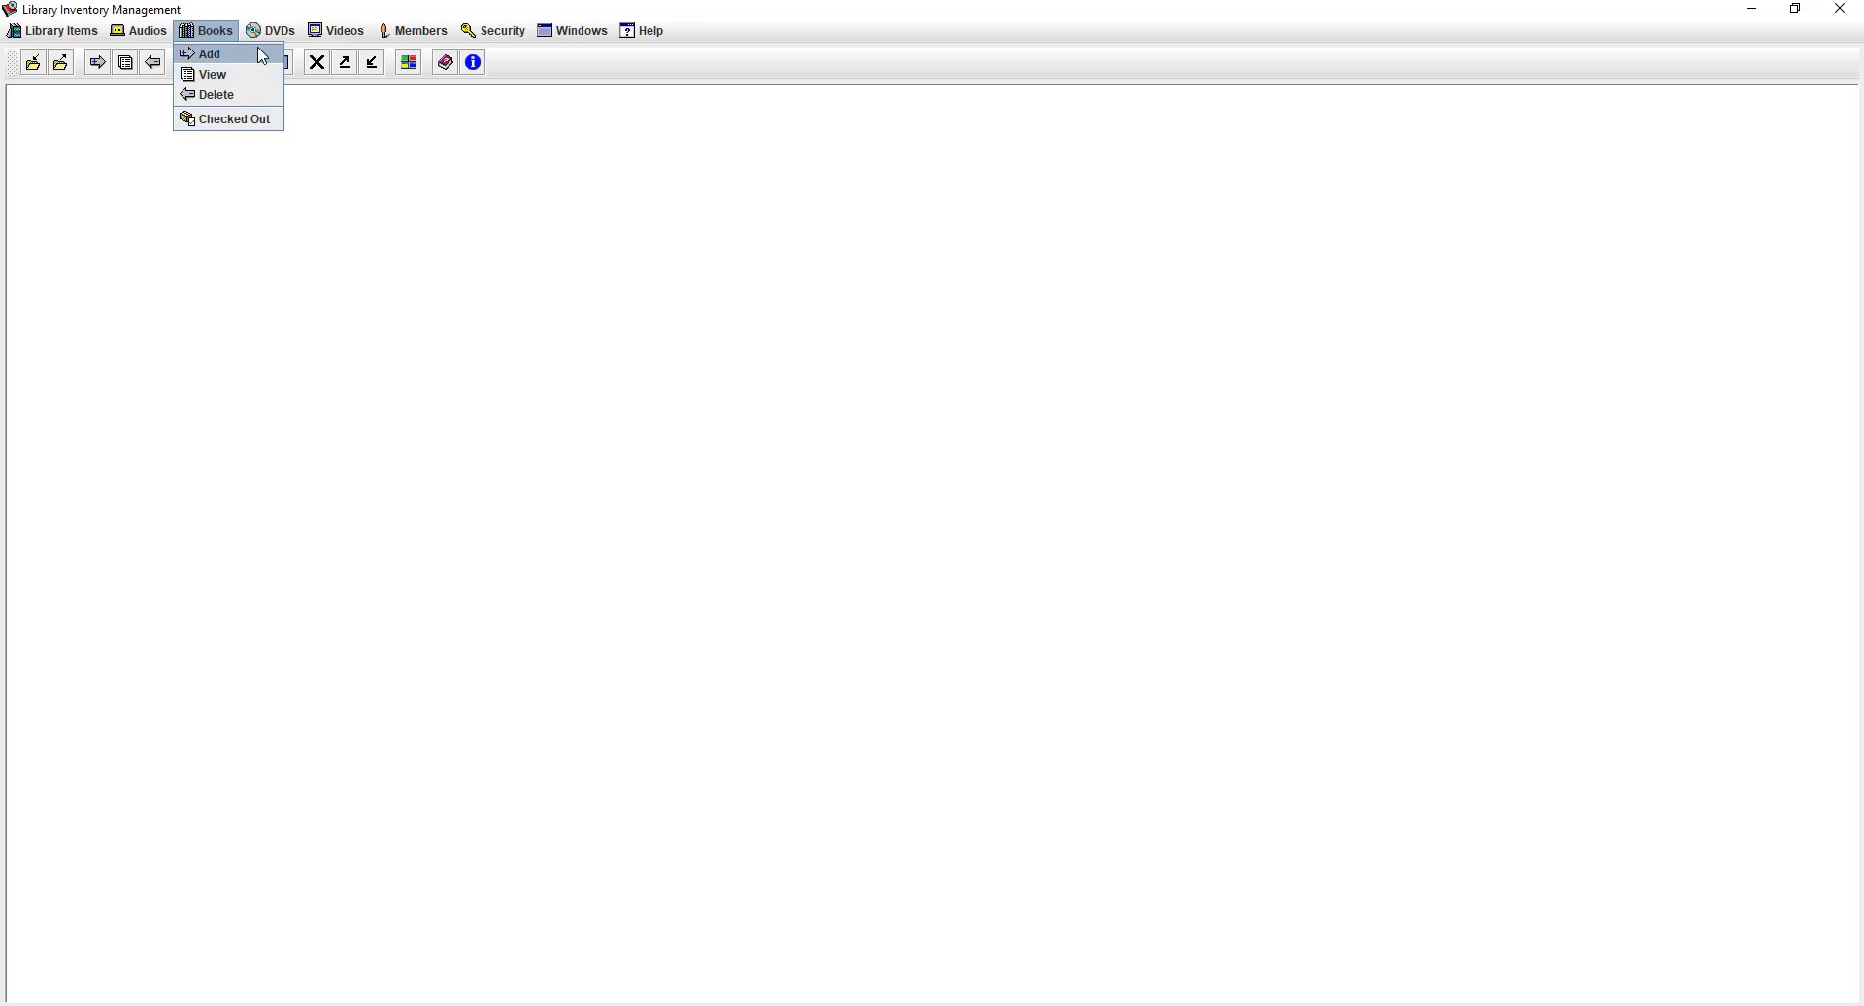
mouse_move(270, 39)
mouse_move(354, 39)
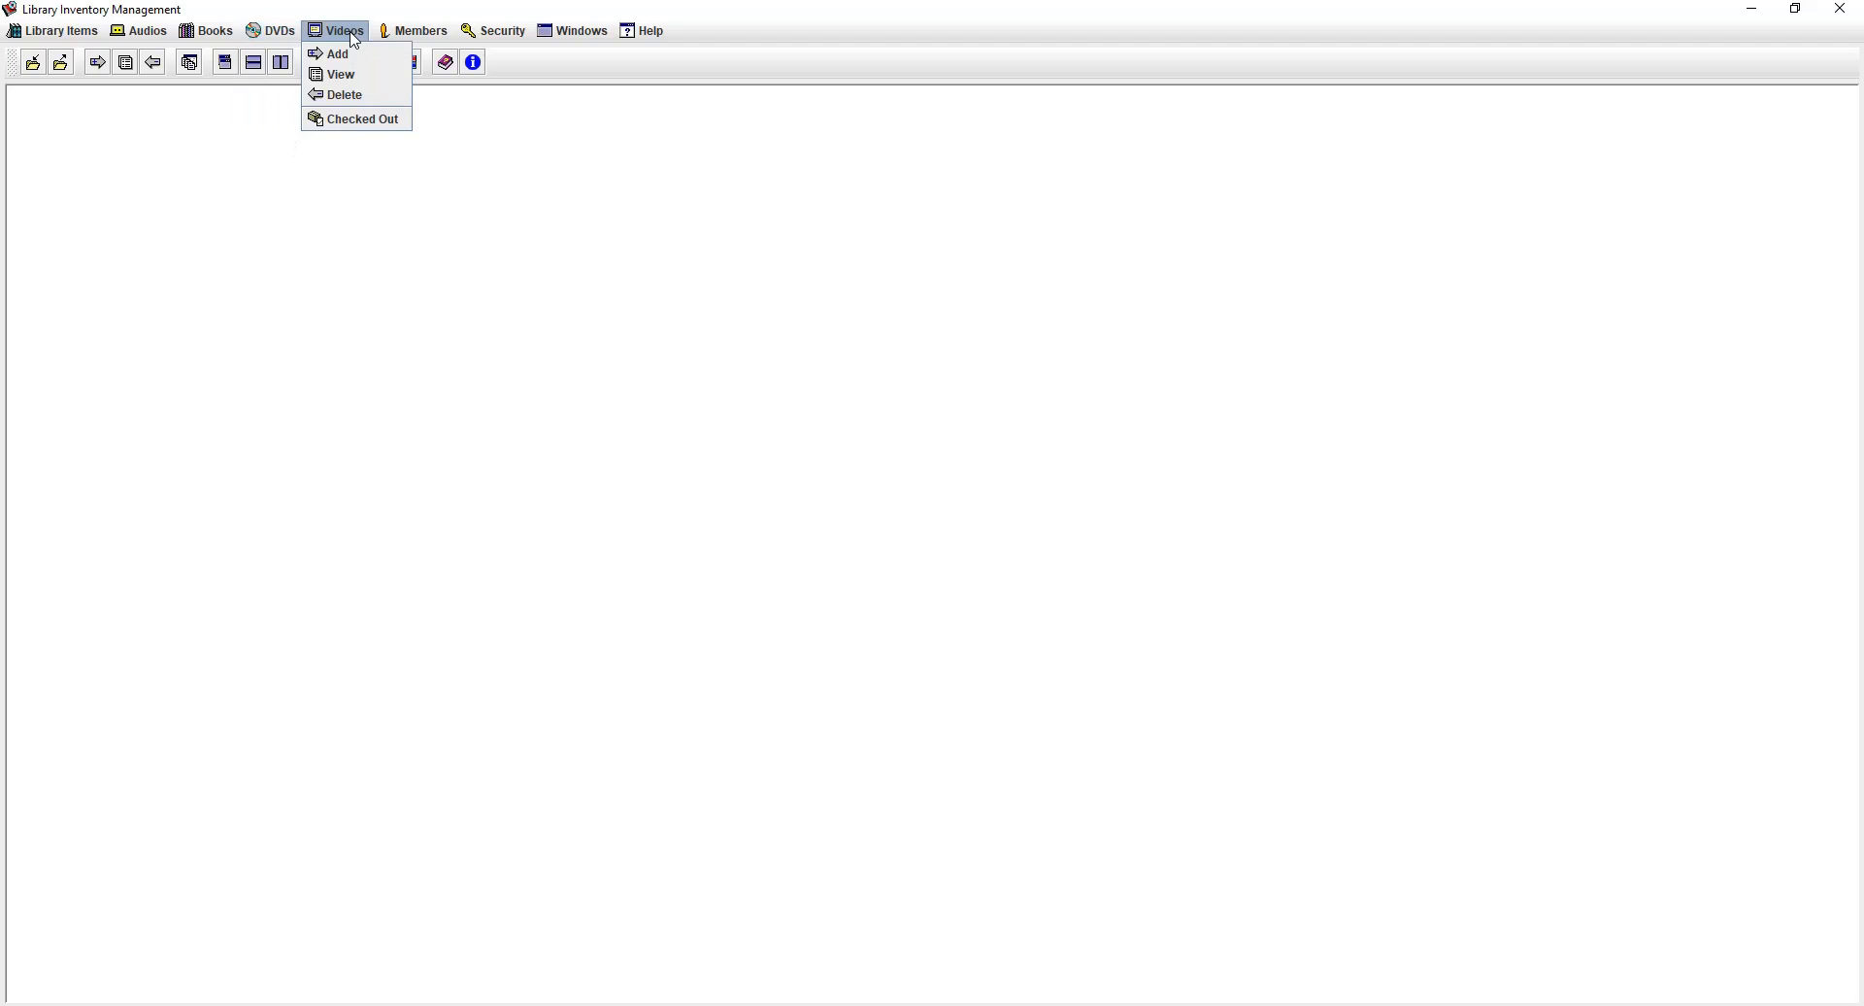
mouse_move(414, 46)
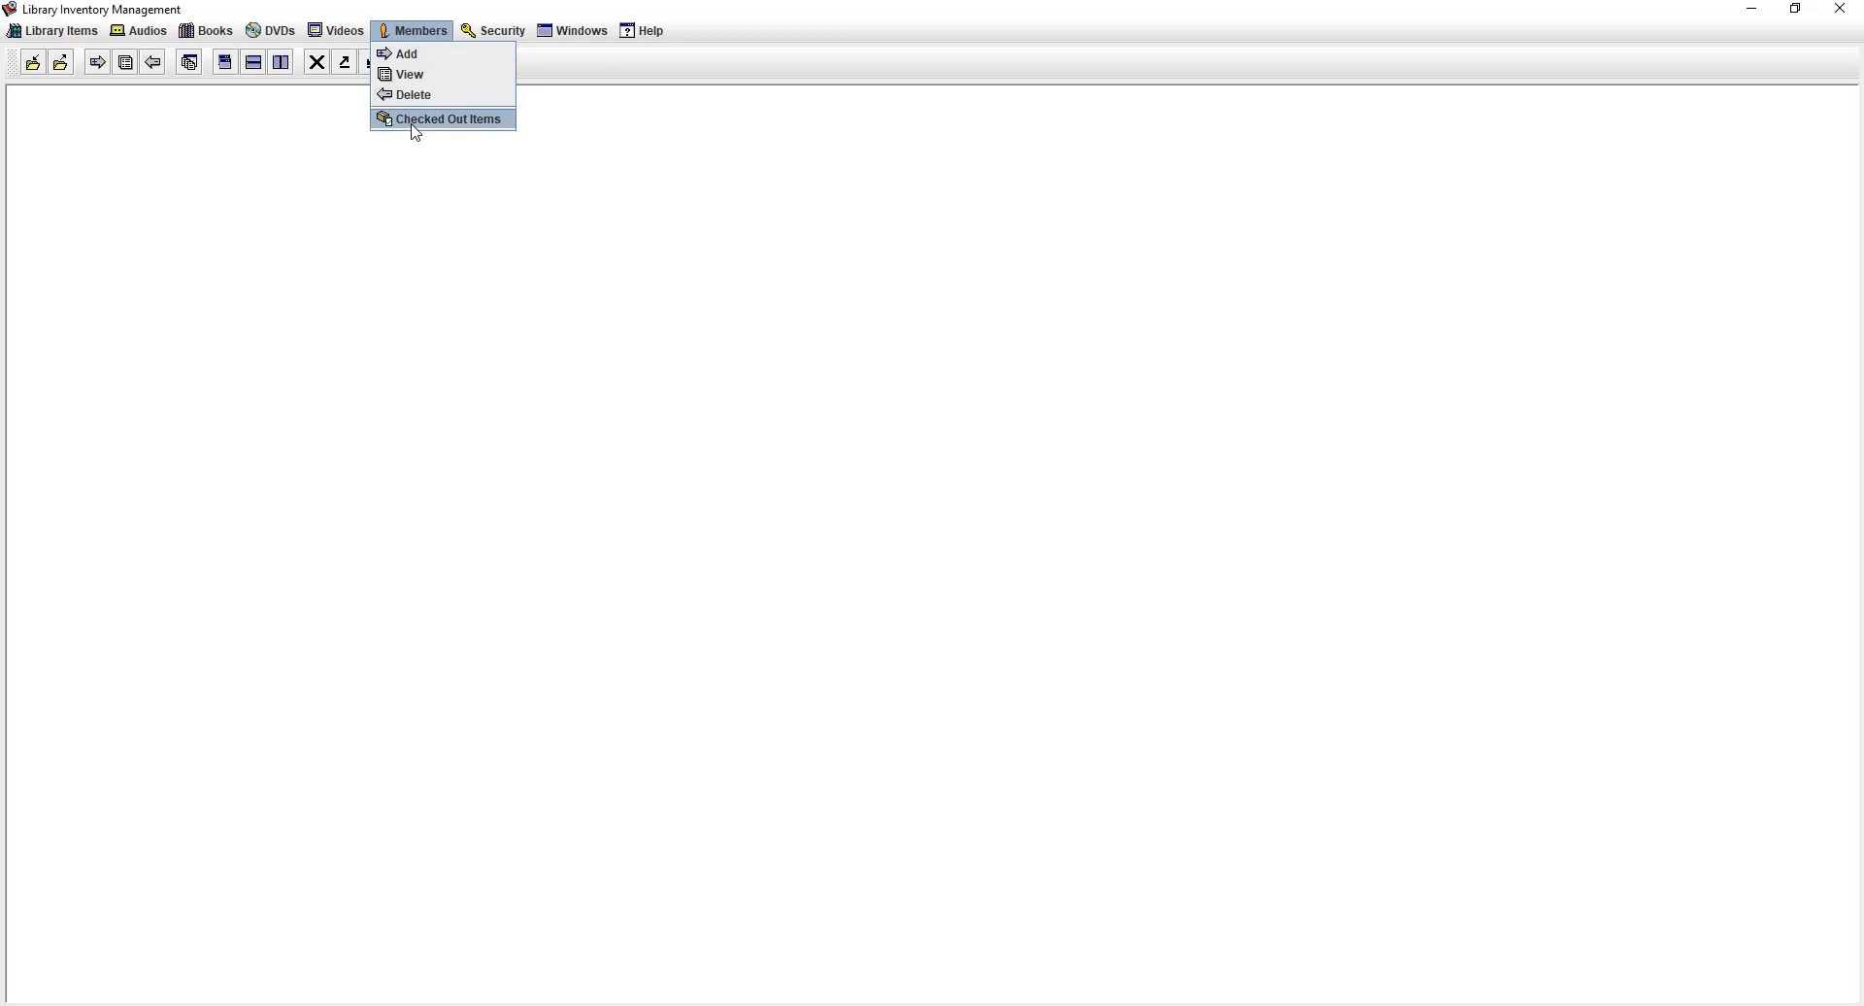
mouse_move(471, 17)
- Open the security options, reposition their window near the center, and show the administrator password change form
mouse_move(53, 30)
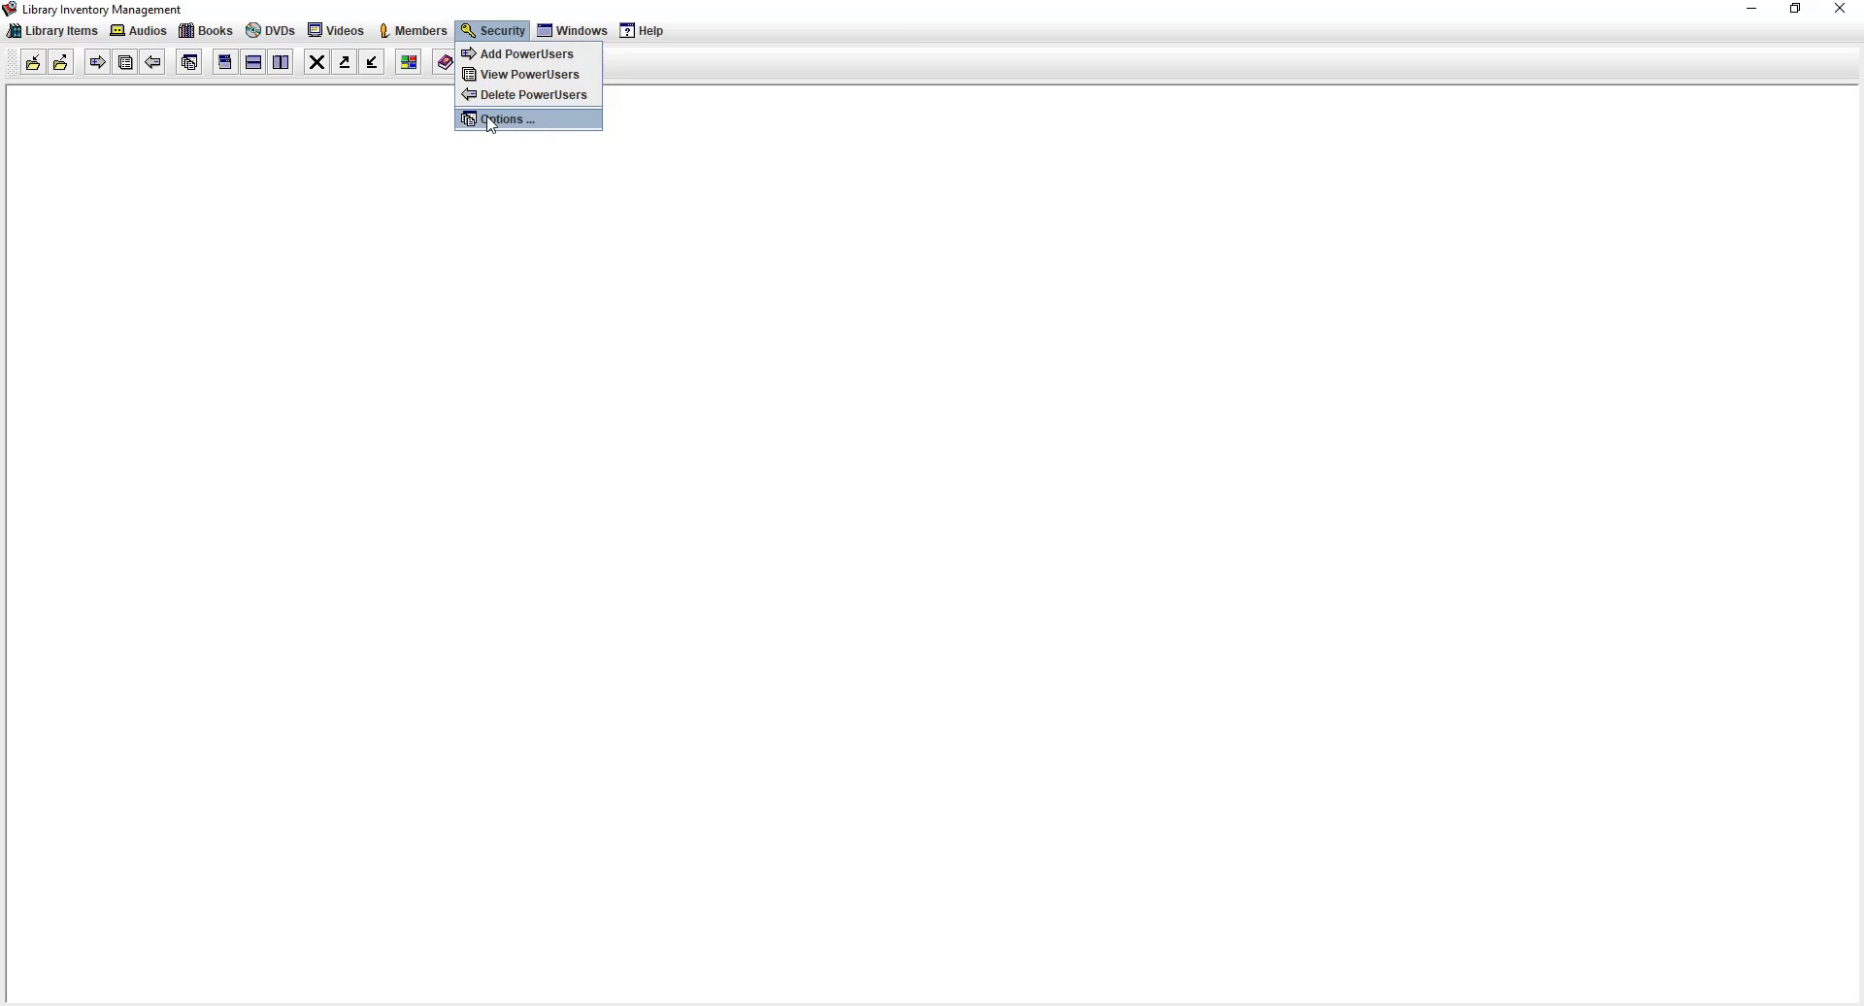
click(490, 129)
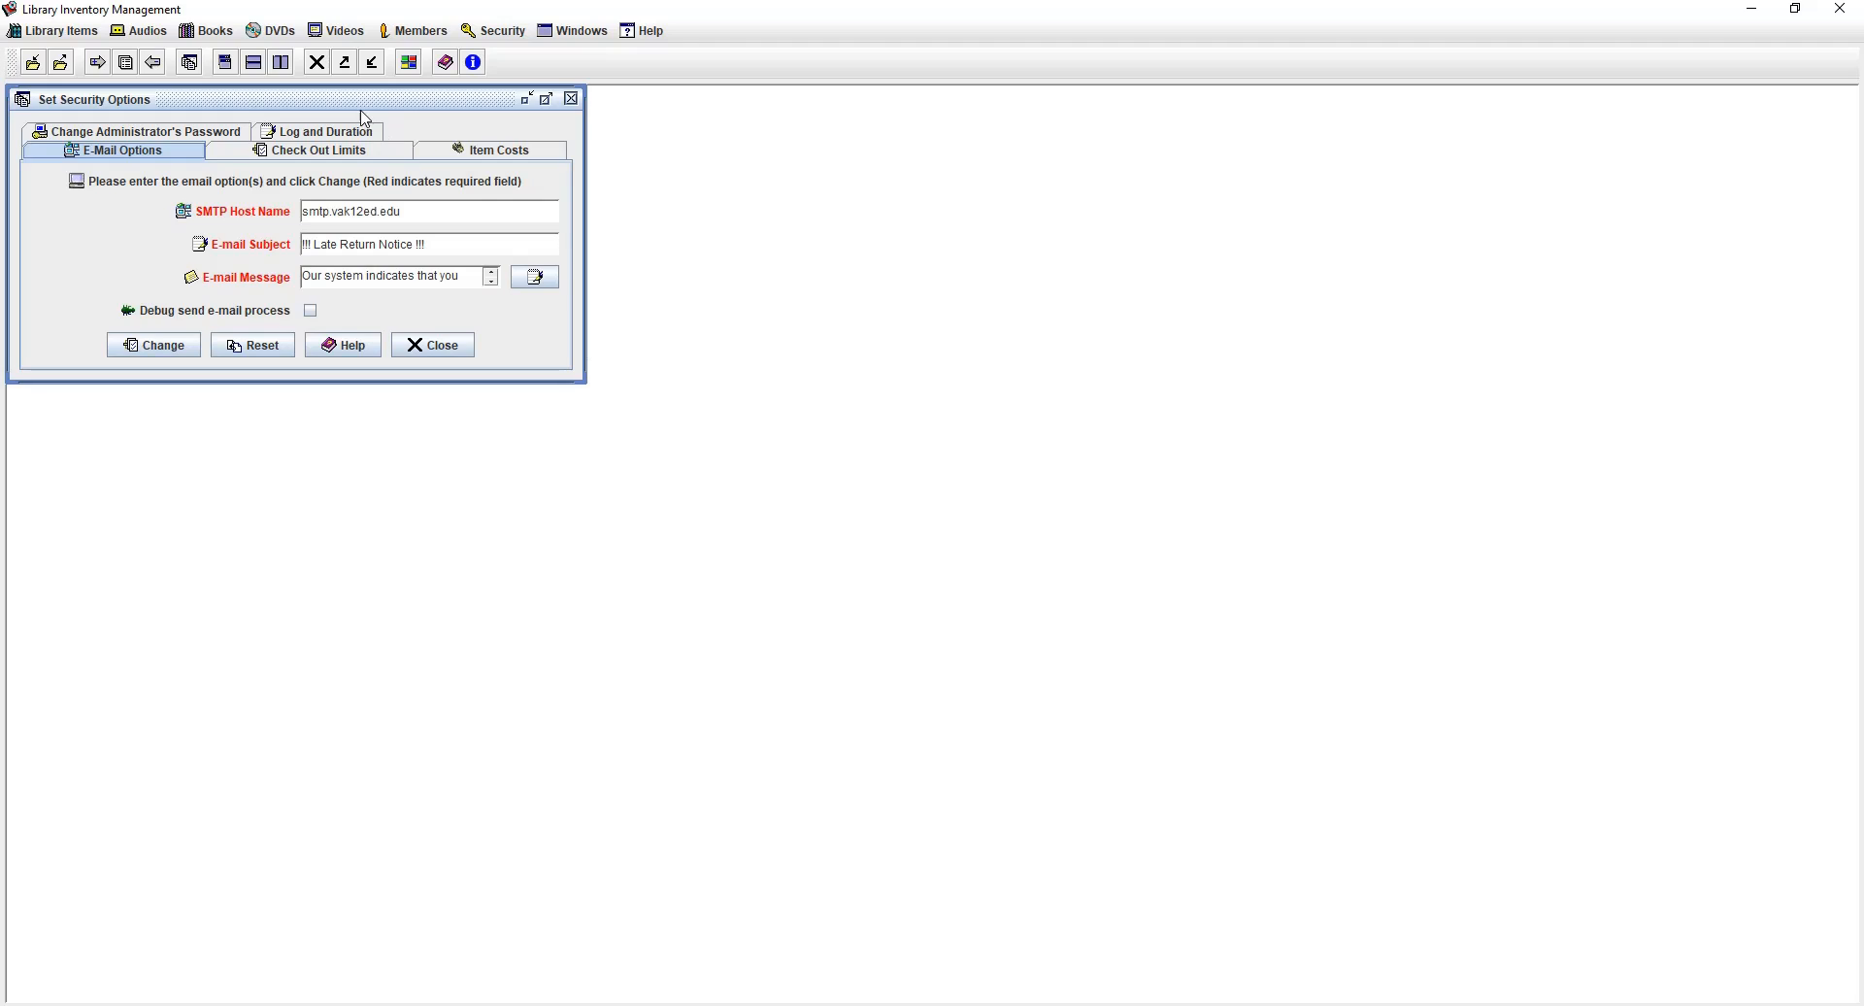
click(714, 239)
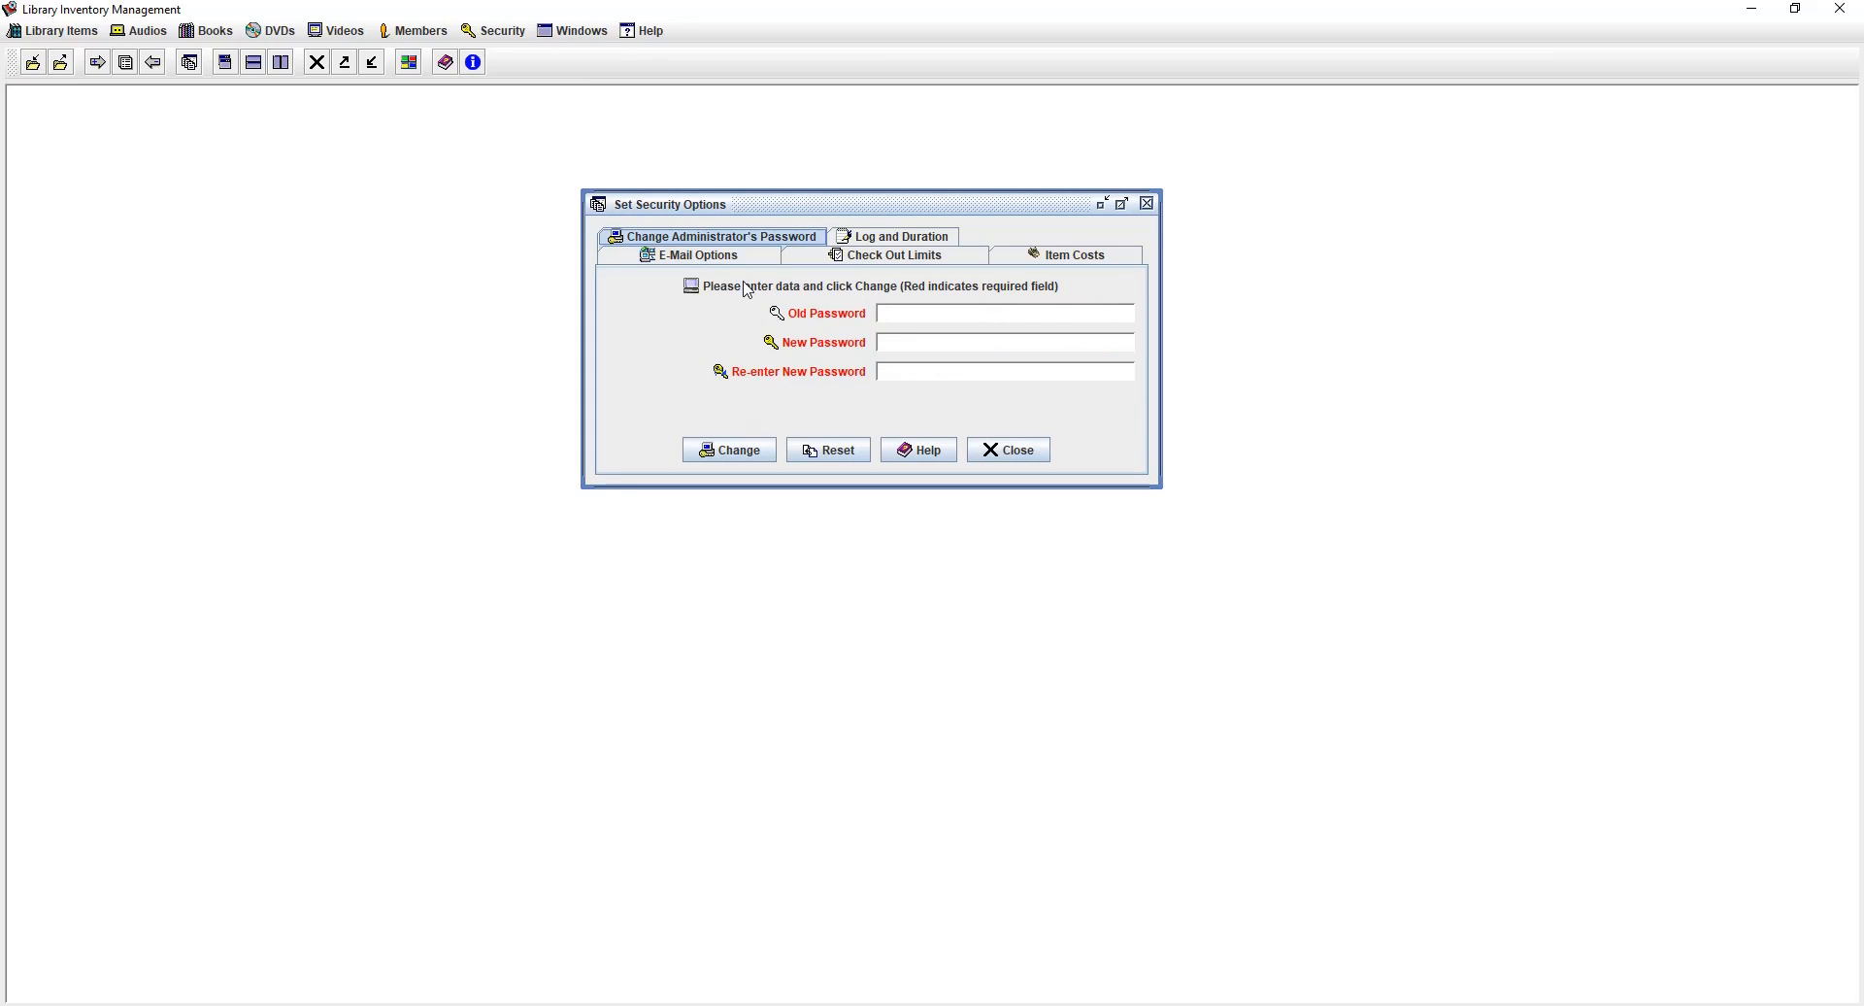
- Examine the SMTP host name, subject and message in the e-mail options, glance at the check out limits, and return to the e-mail options
click(695, 256)
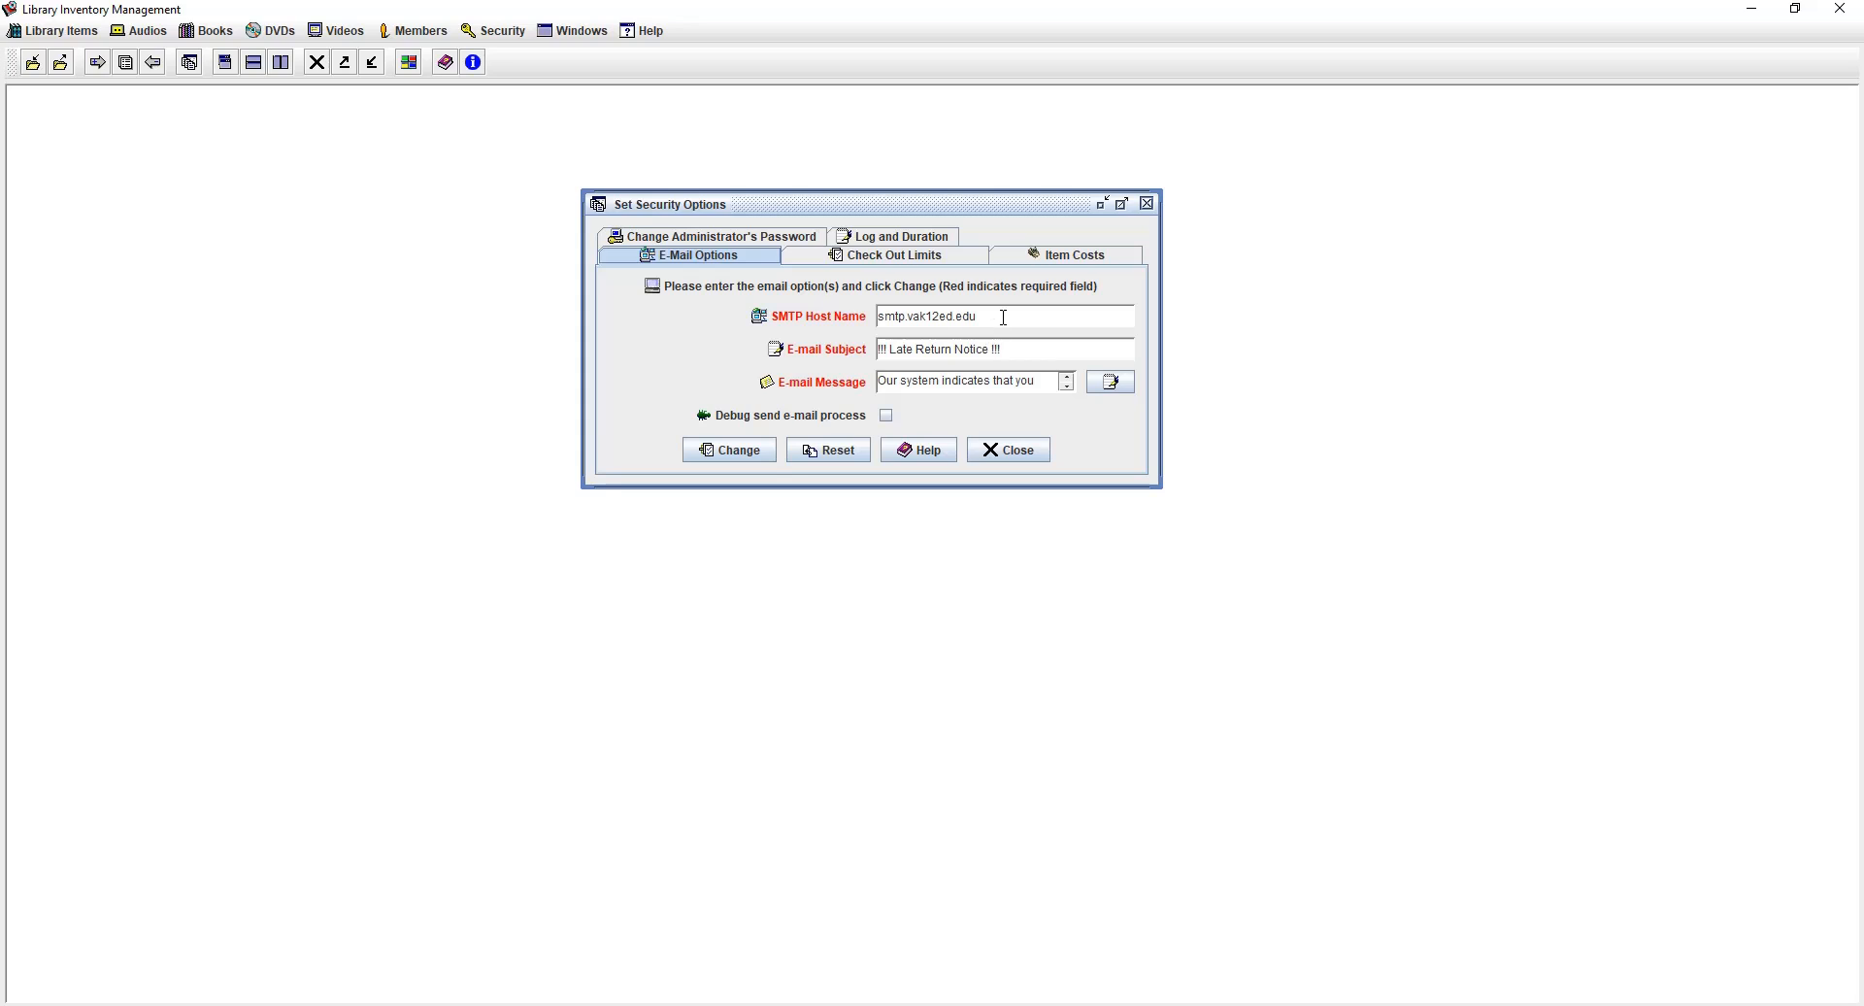
click(1050, 318)
drag(1050, 317, 877, 318)
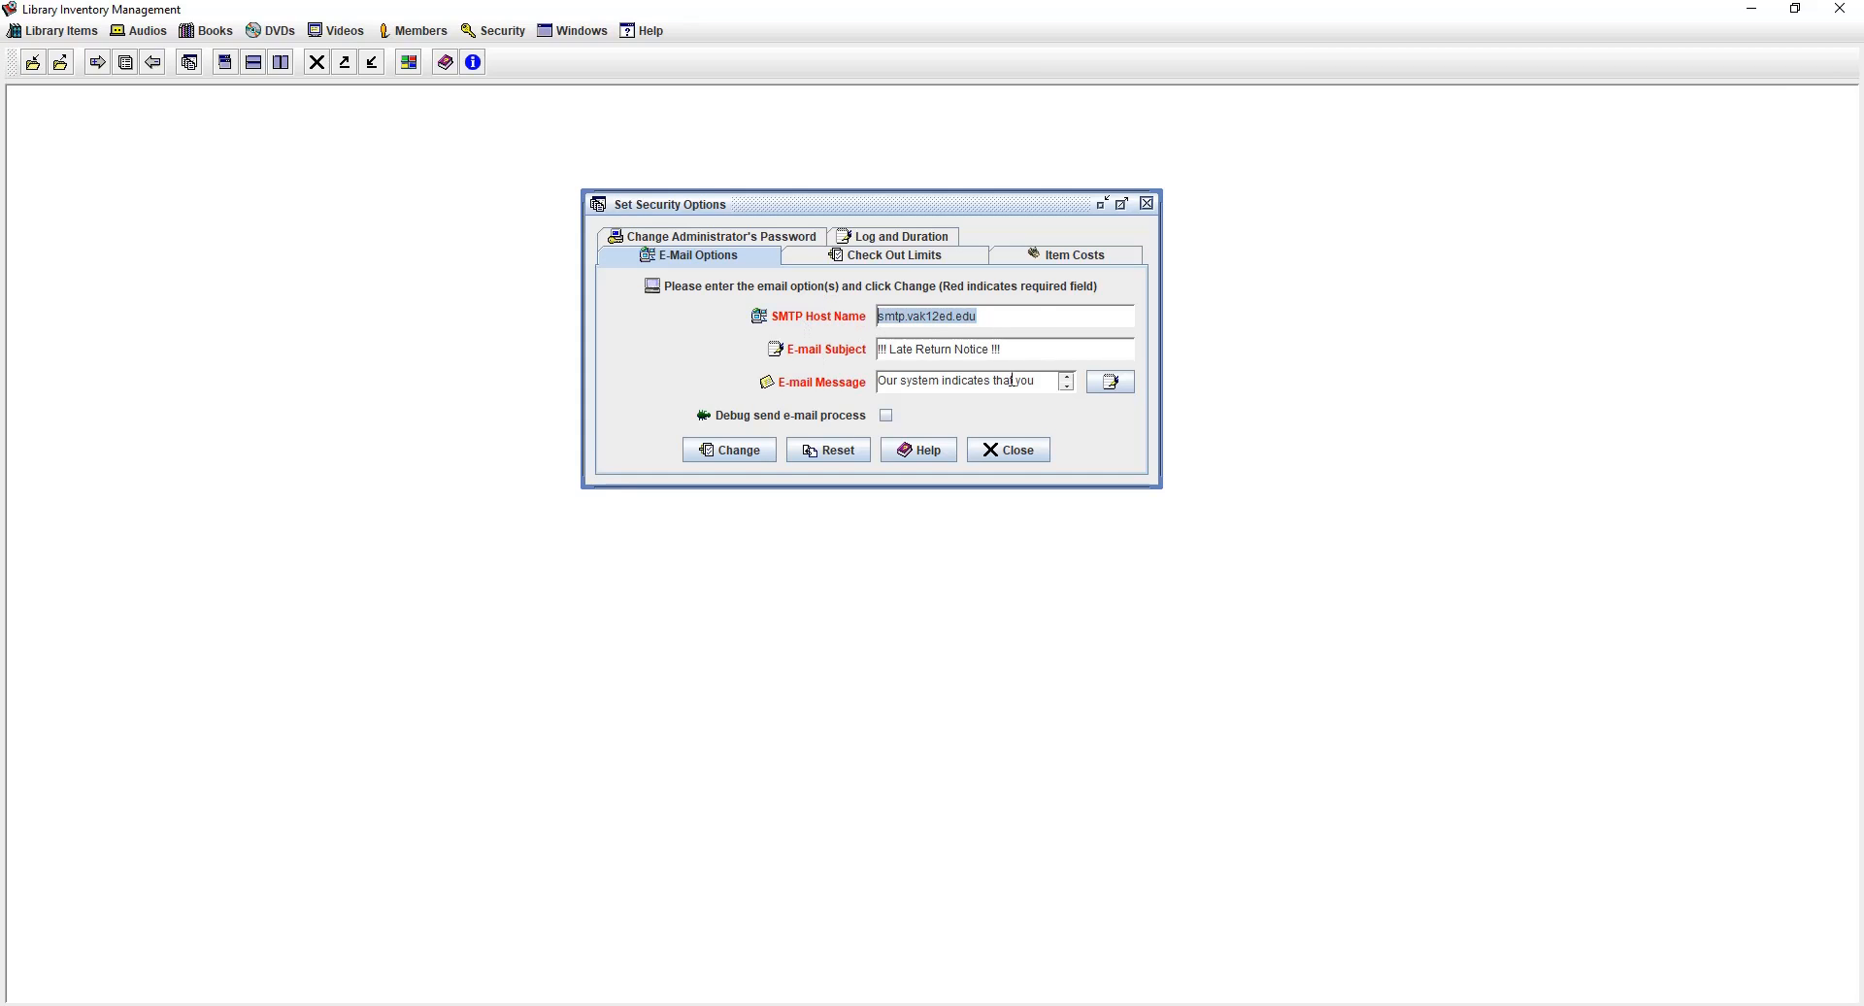
drag(1000, 350, 878, 351)
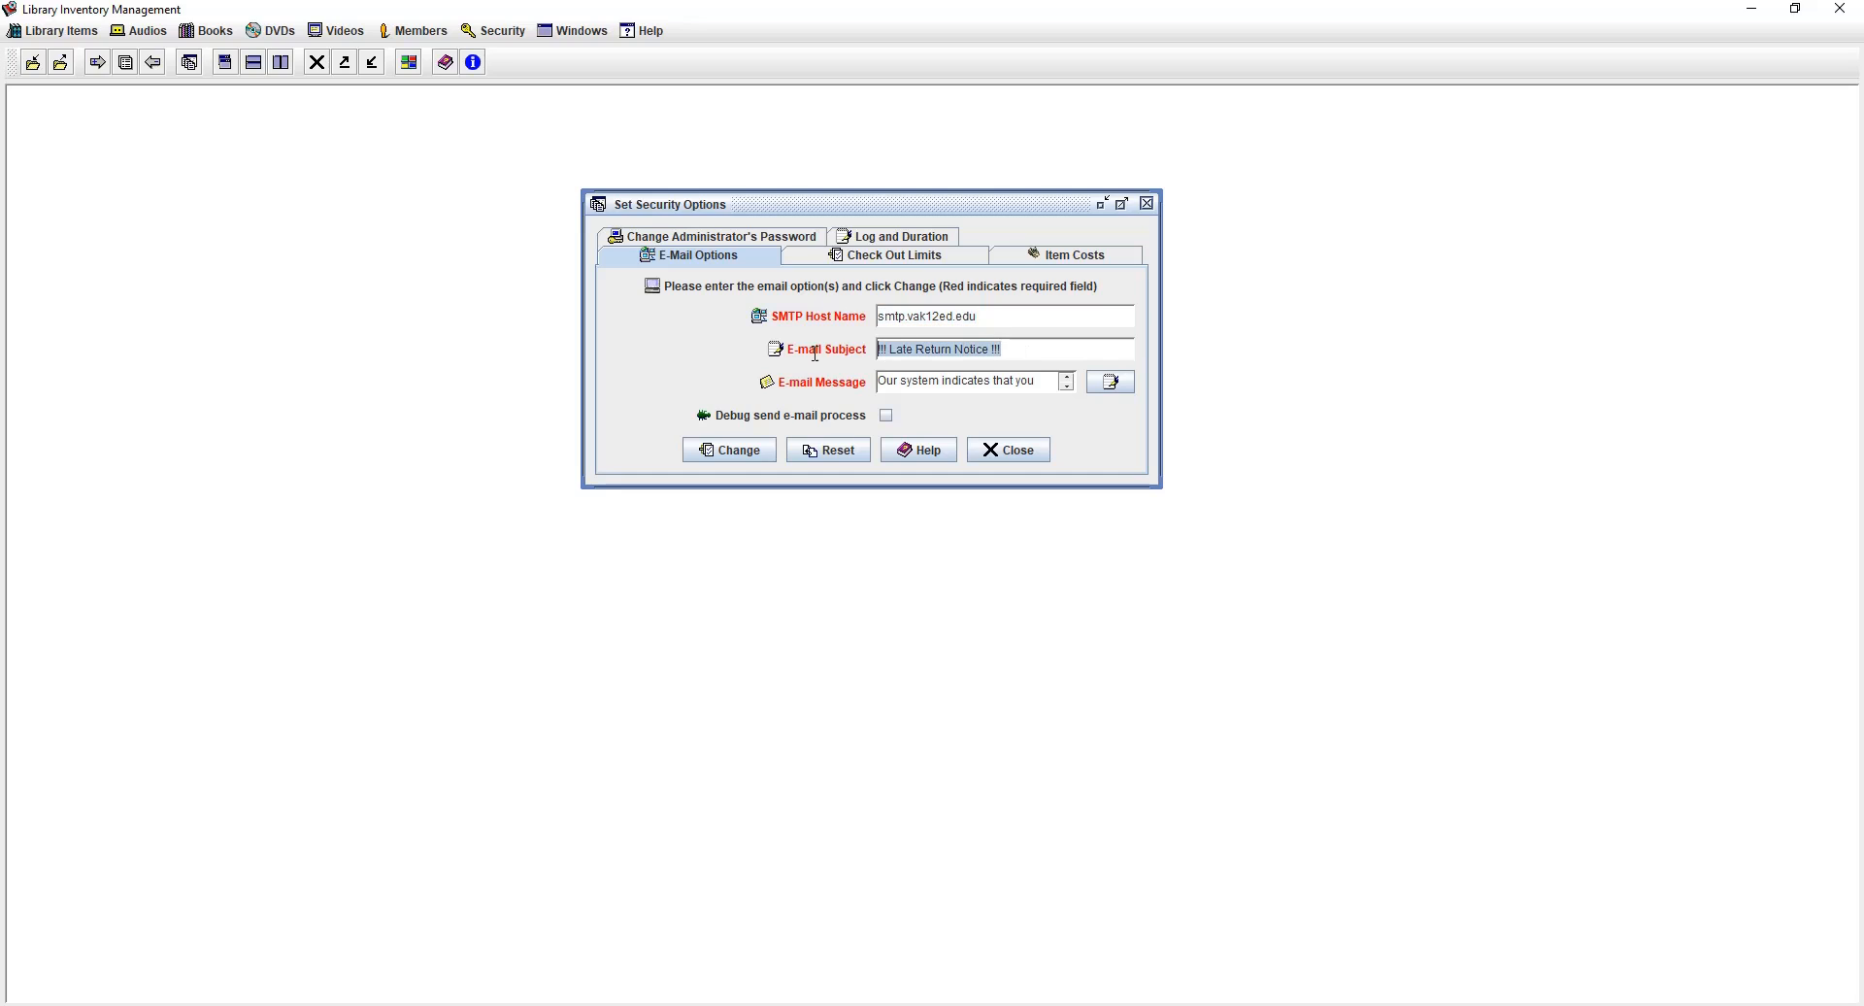
click(931, 387)
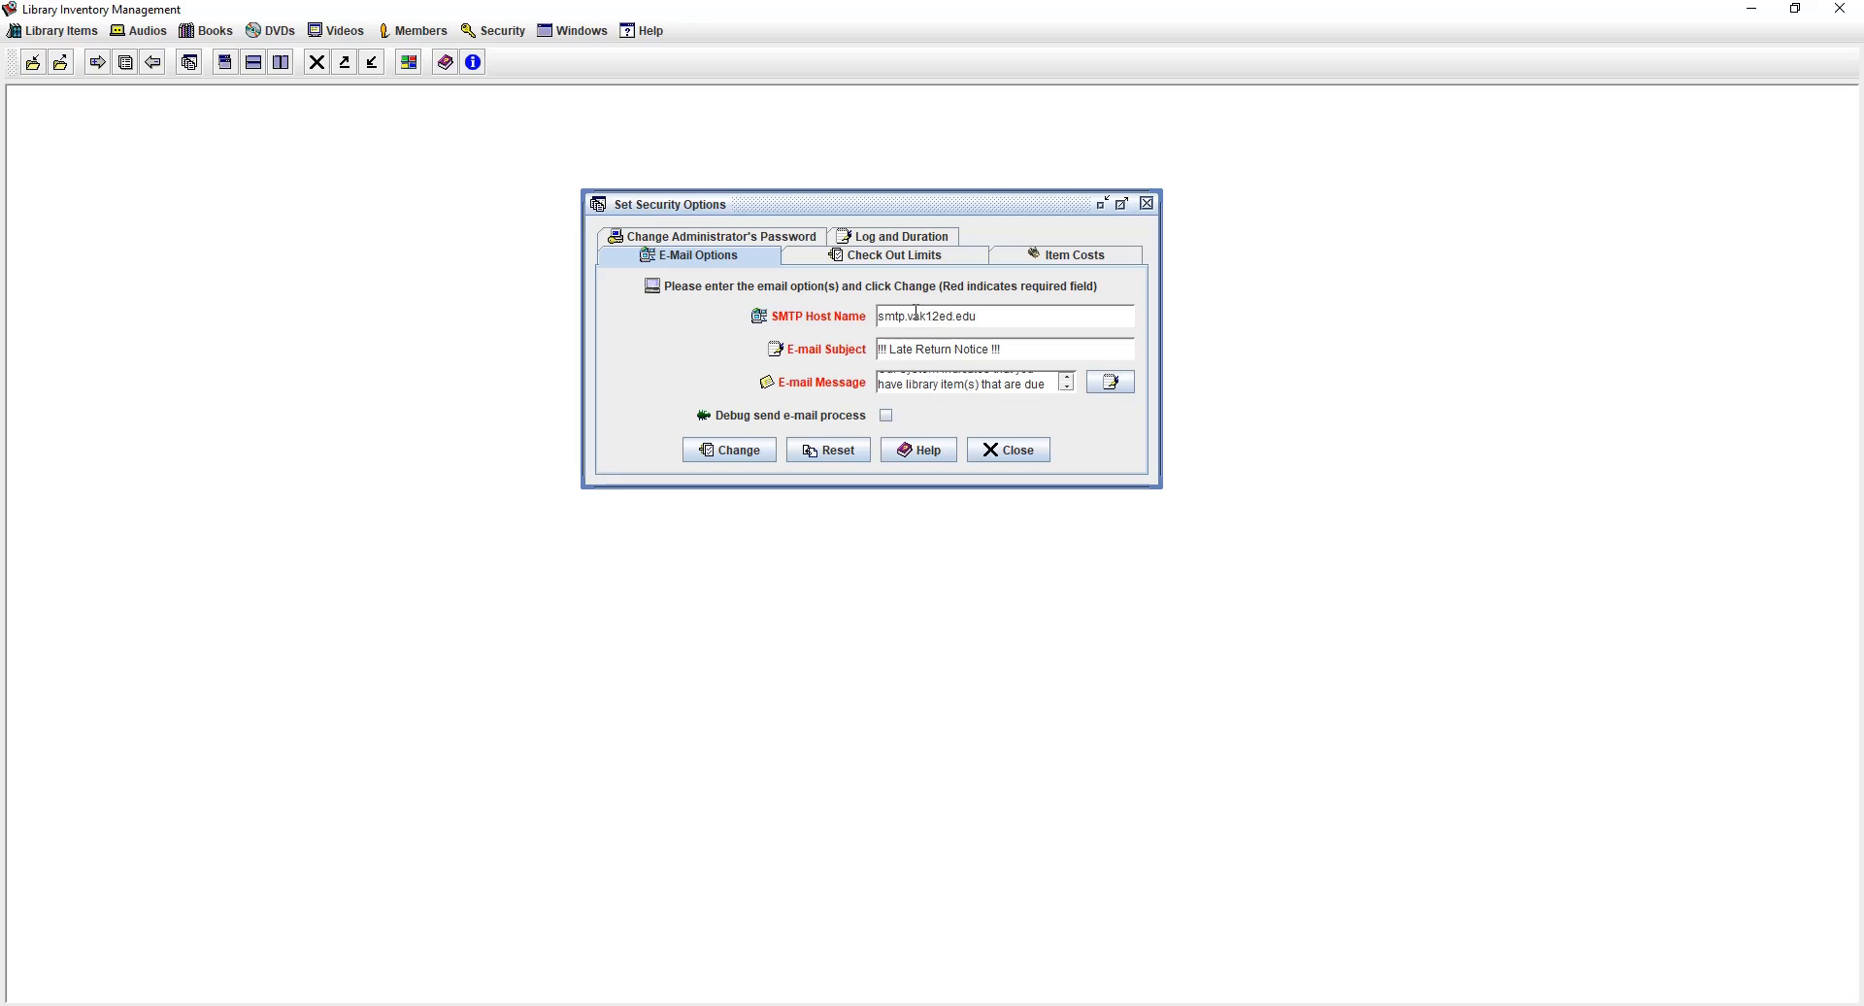
click(886, 256)
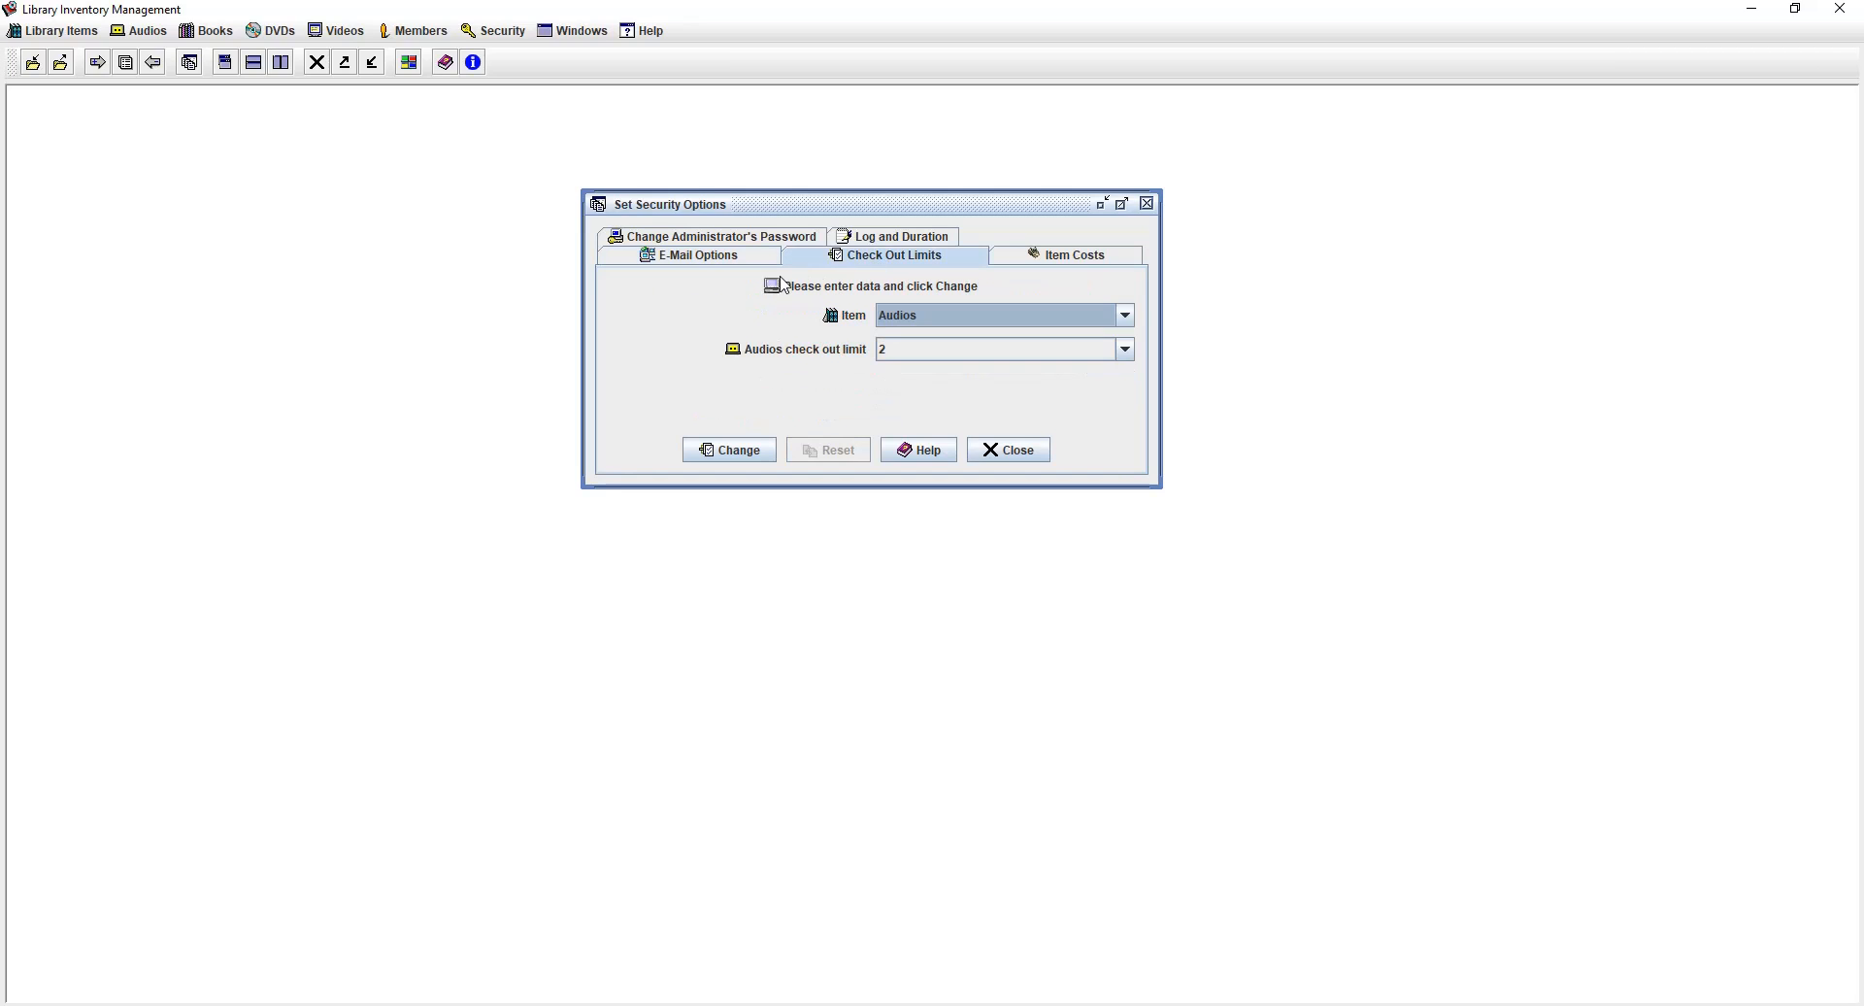
click(722, 258)
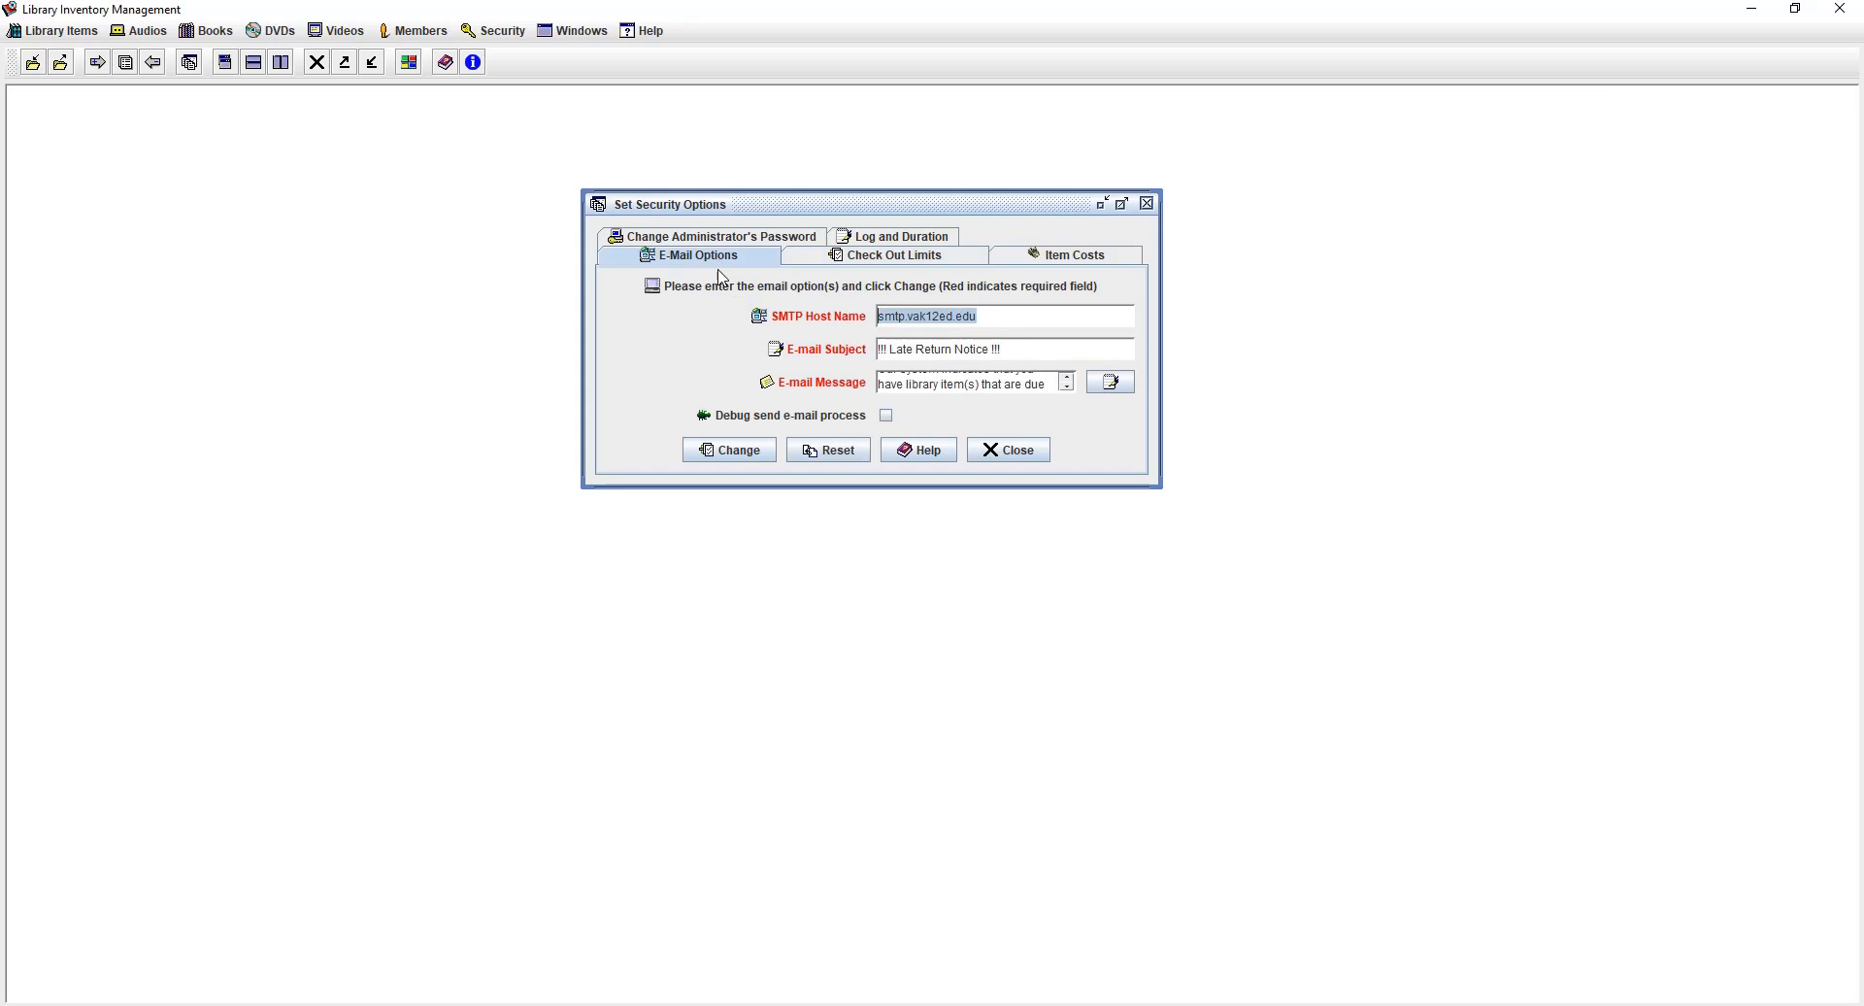
- Open the full e-mail message text, move its window aside, highlight the wording to read it, and cancel
click(1113, 383)
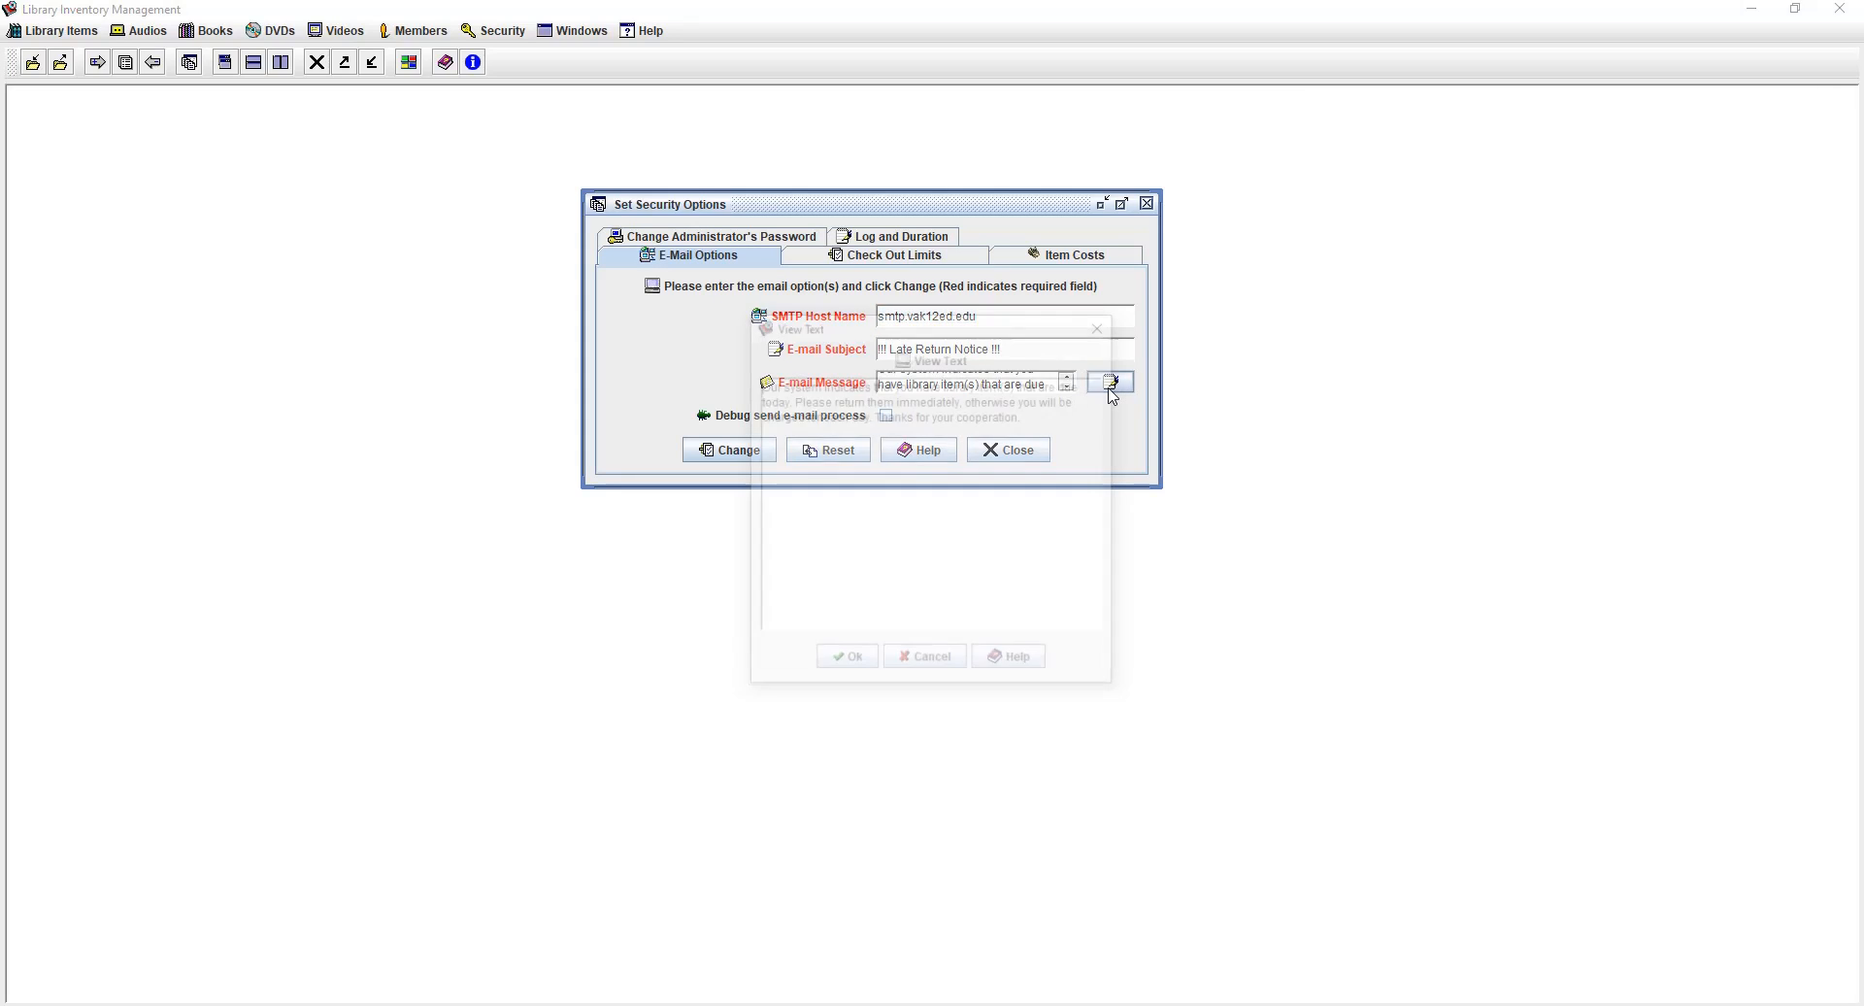
drag(936, 332, 377, 281)
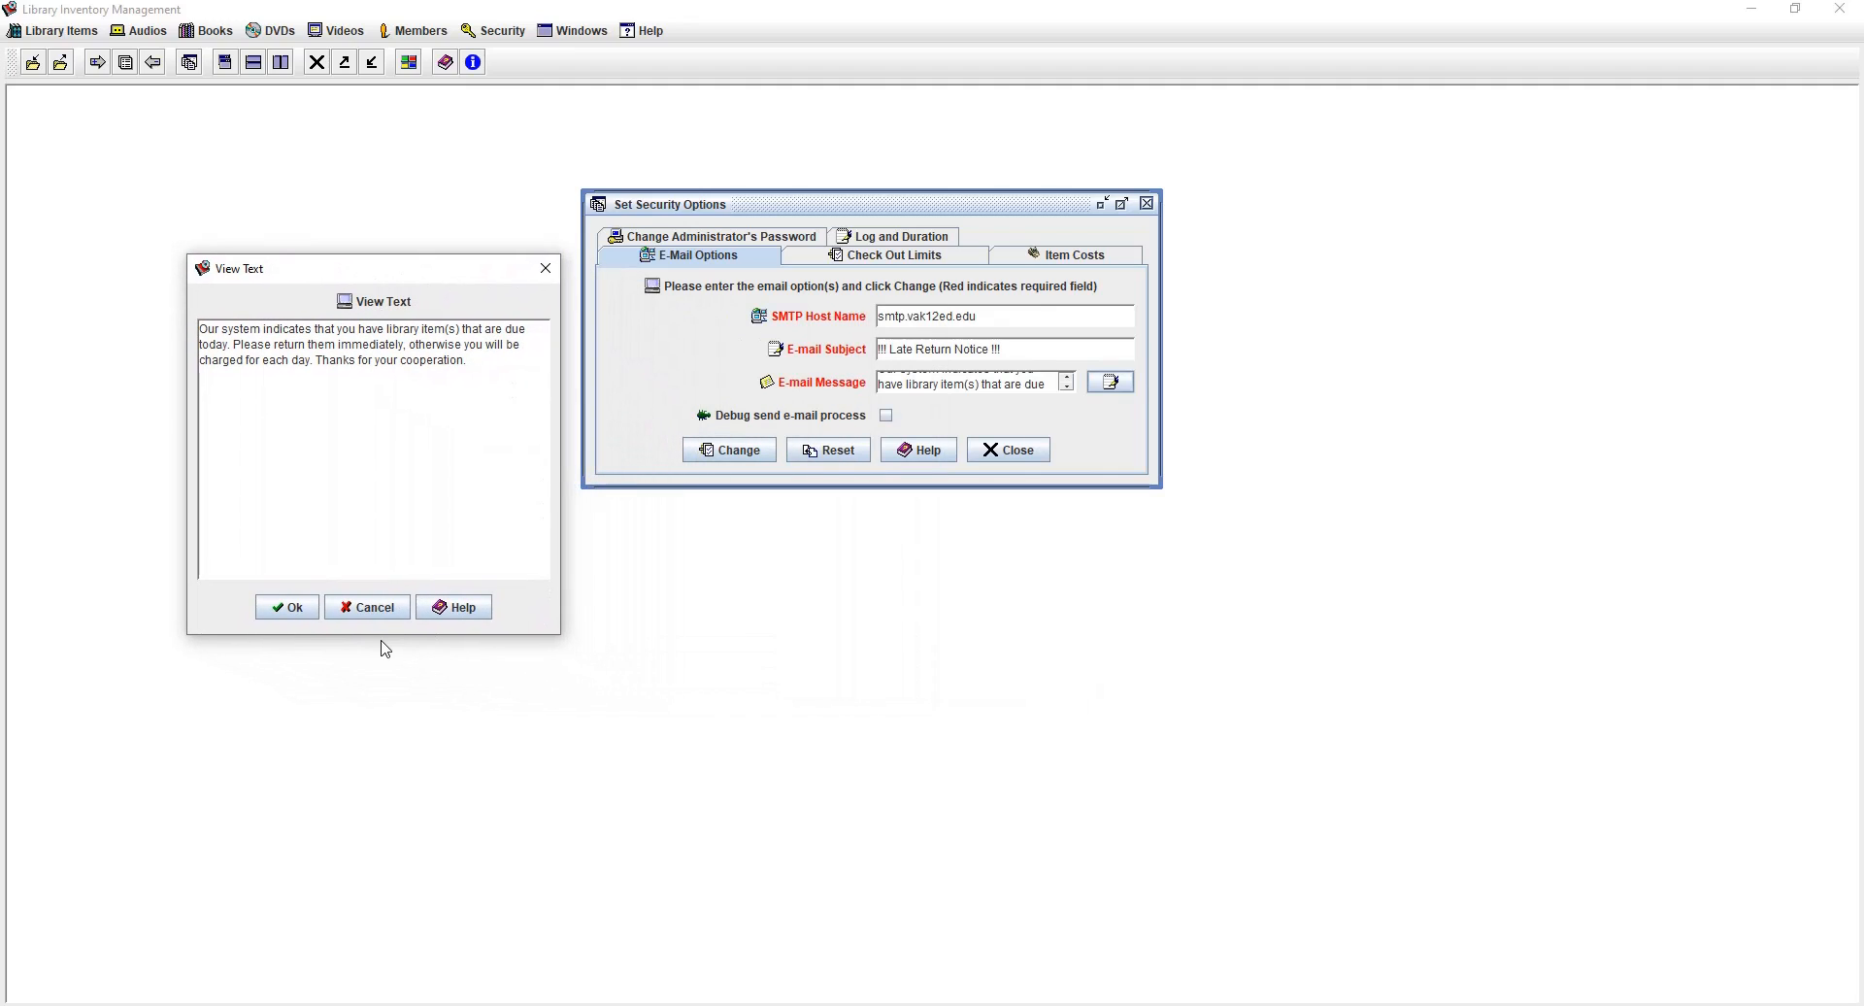
drag(493, 379, 129, 330)
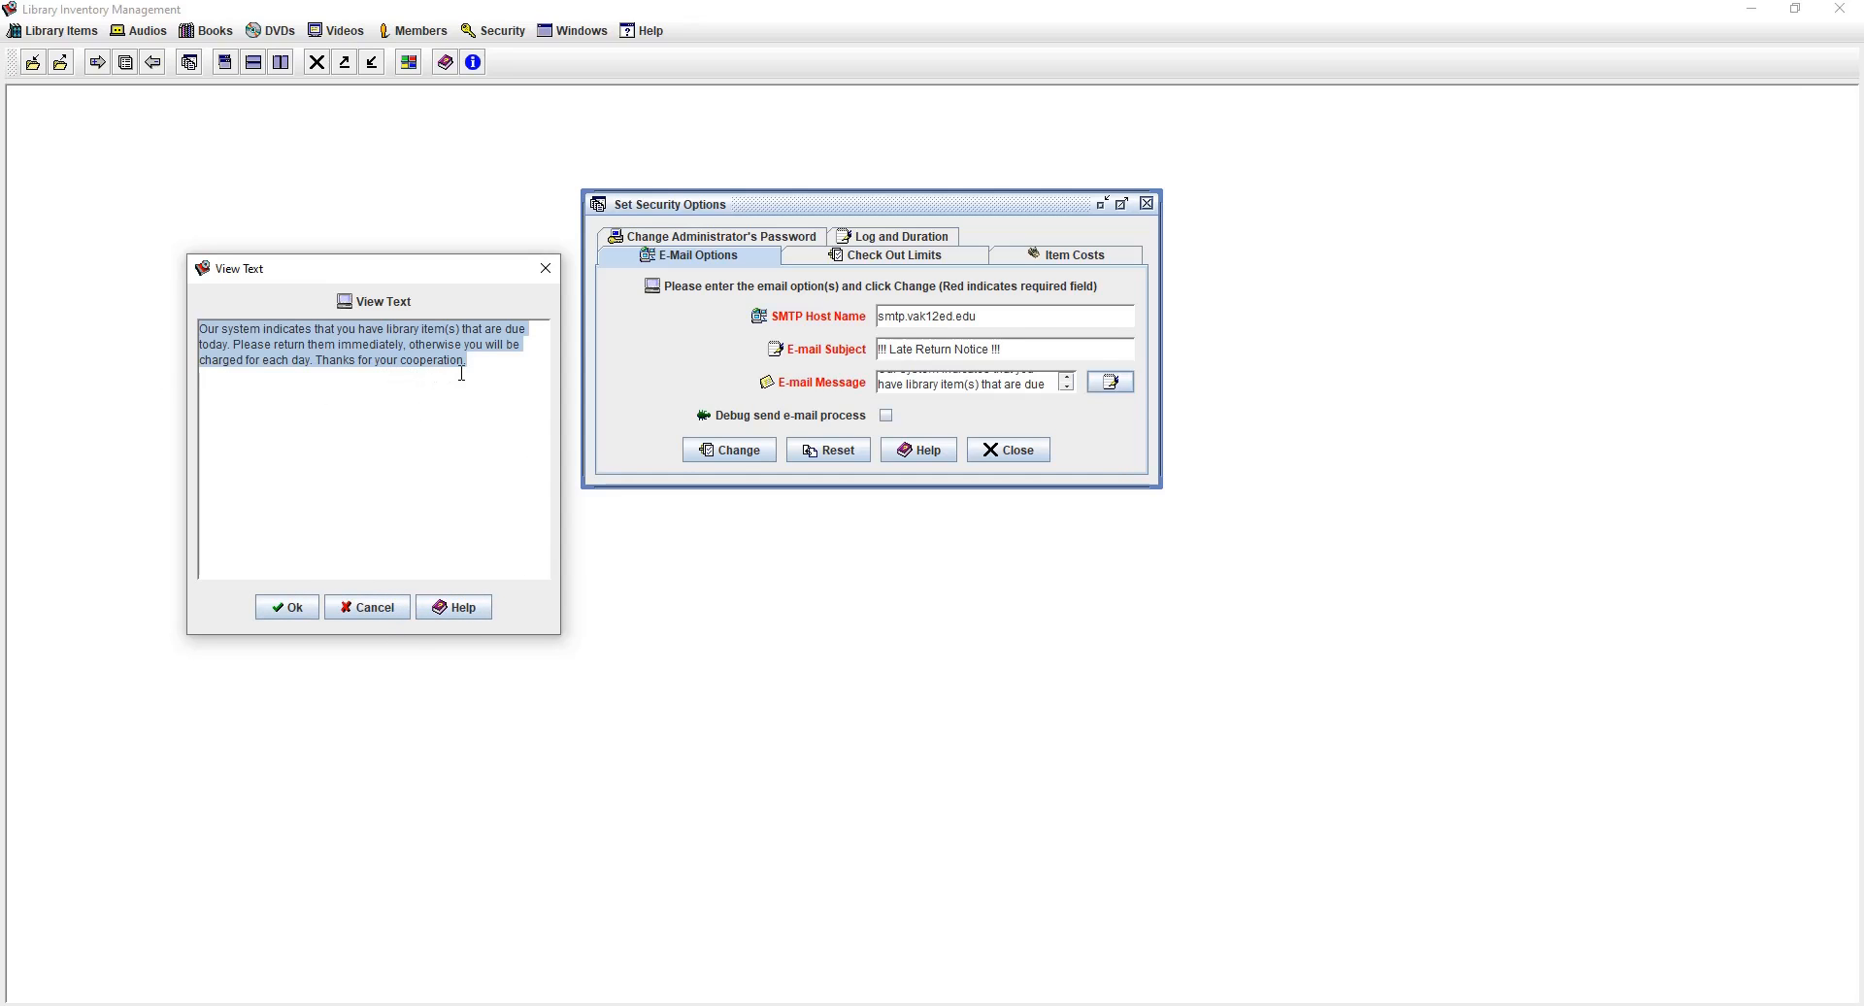
click(369, 608)
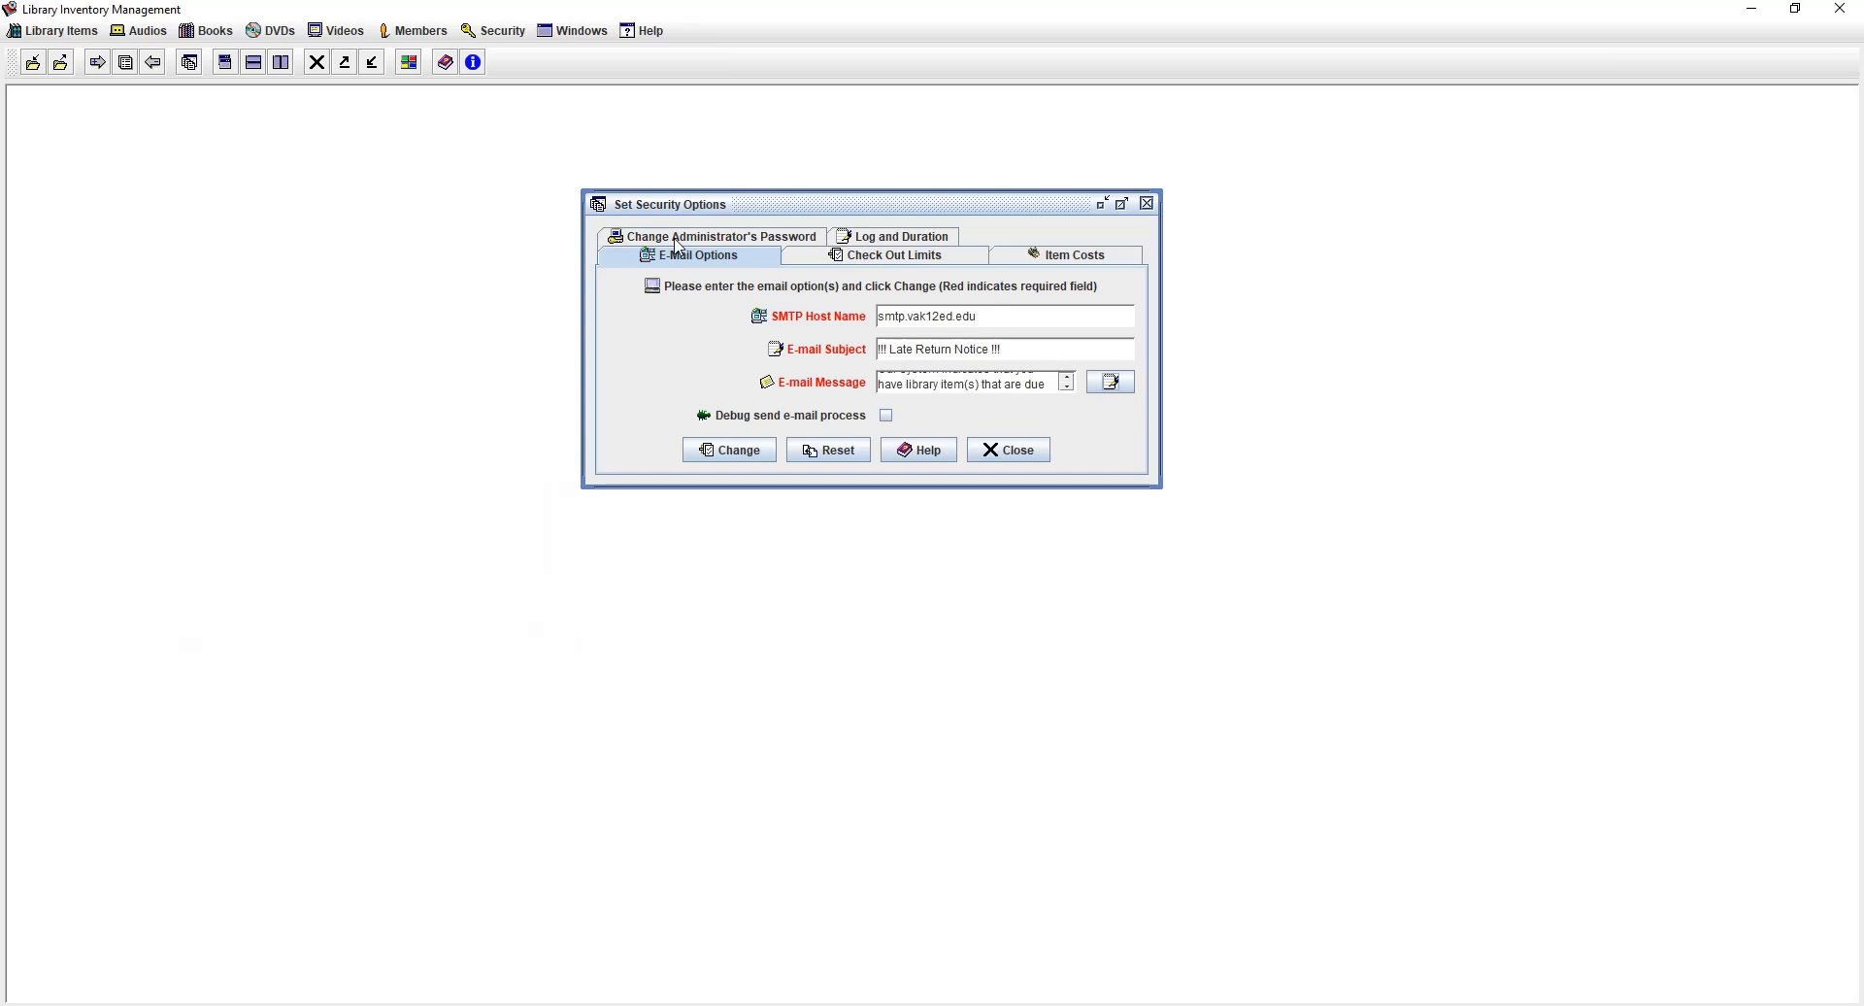
- Examine the check out limit settings for audios, books and DVDs
click(876, 258)
click(924, 316)
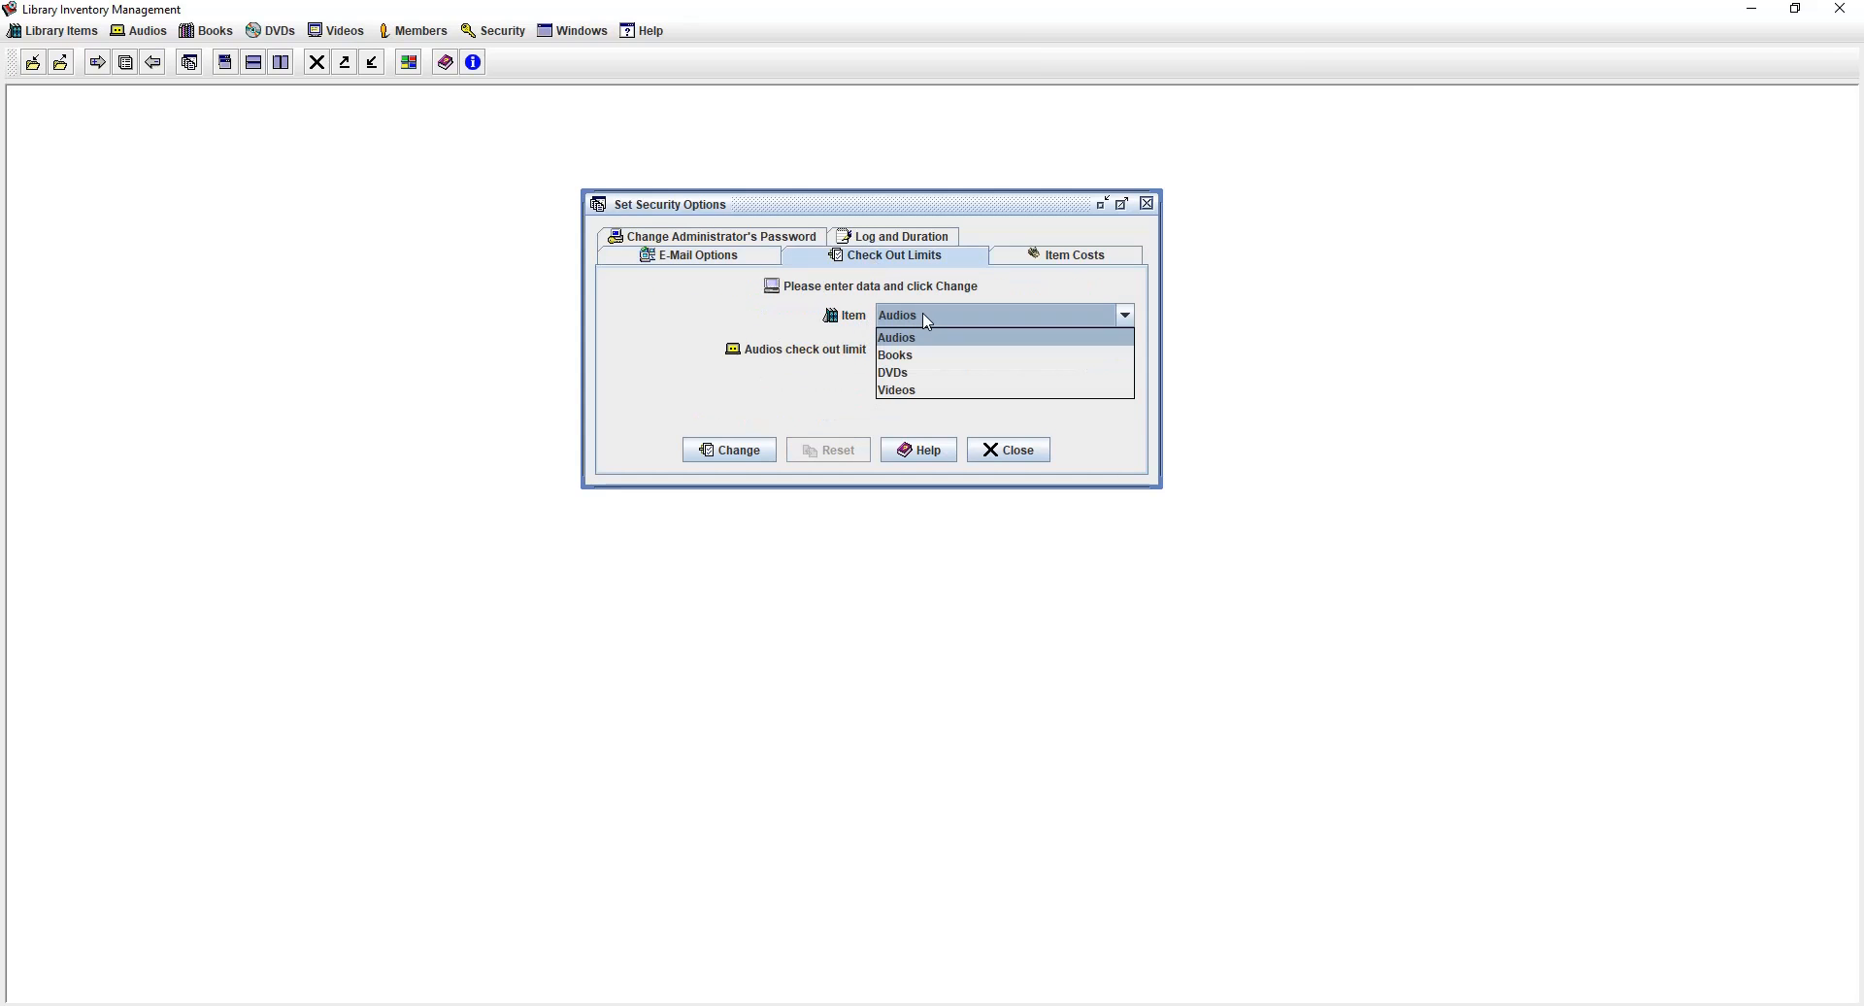
click(932, 318)
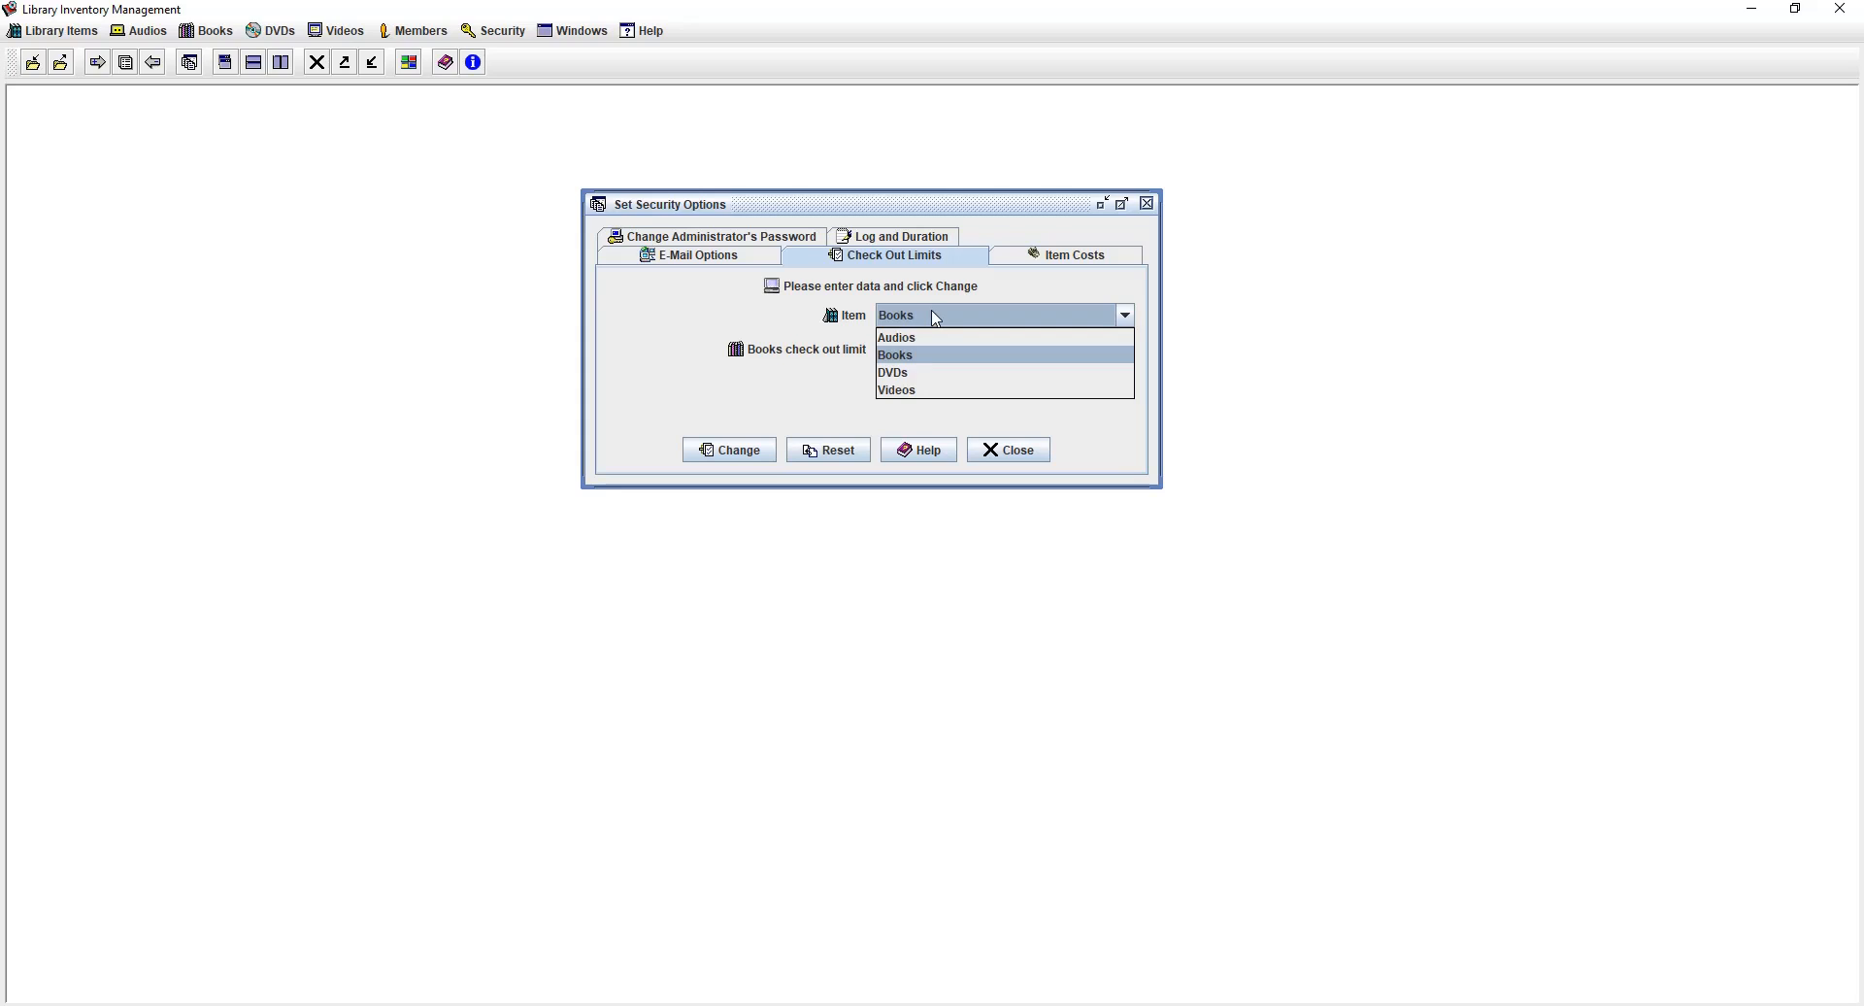
click(923, 373)
click(934, 319)
click(934, 320)
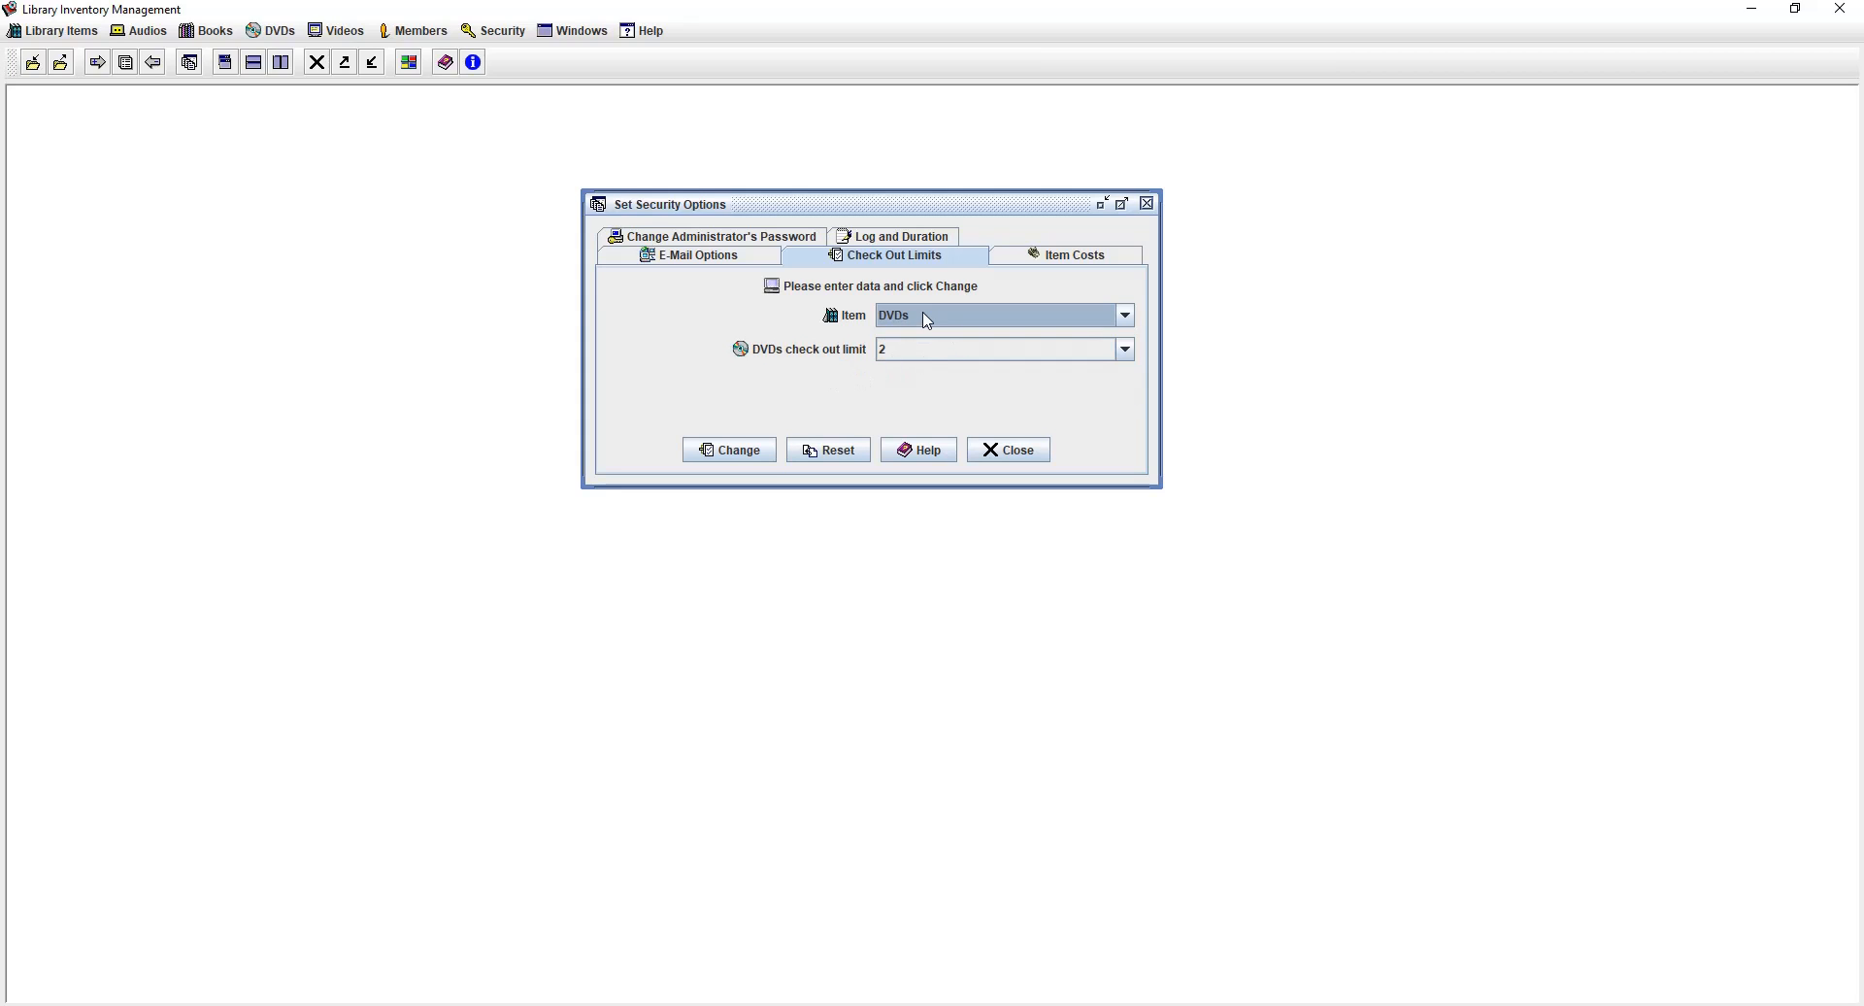
- Examine the item costs for audios and DVDs, and return to the check out limits
click(1057, 266)
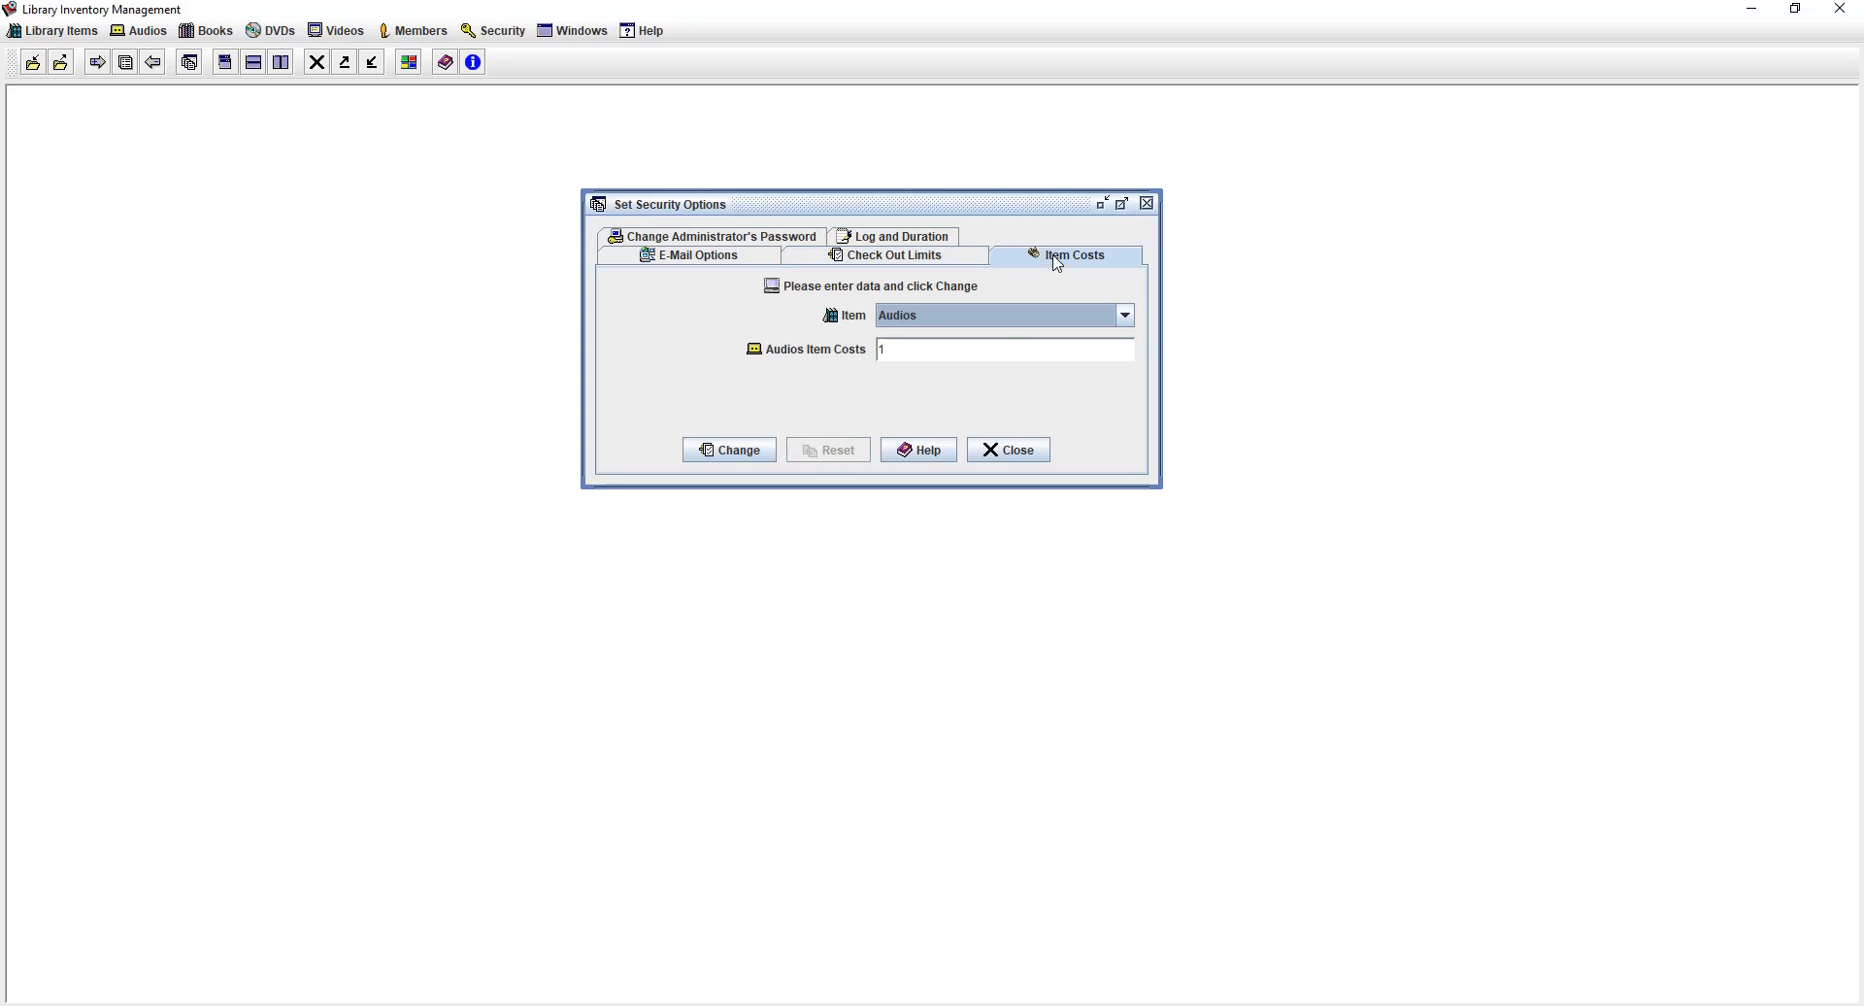
click(957, 318)
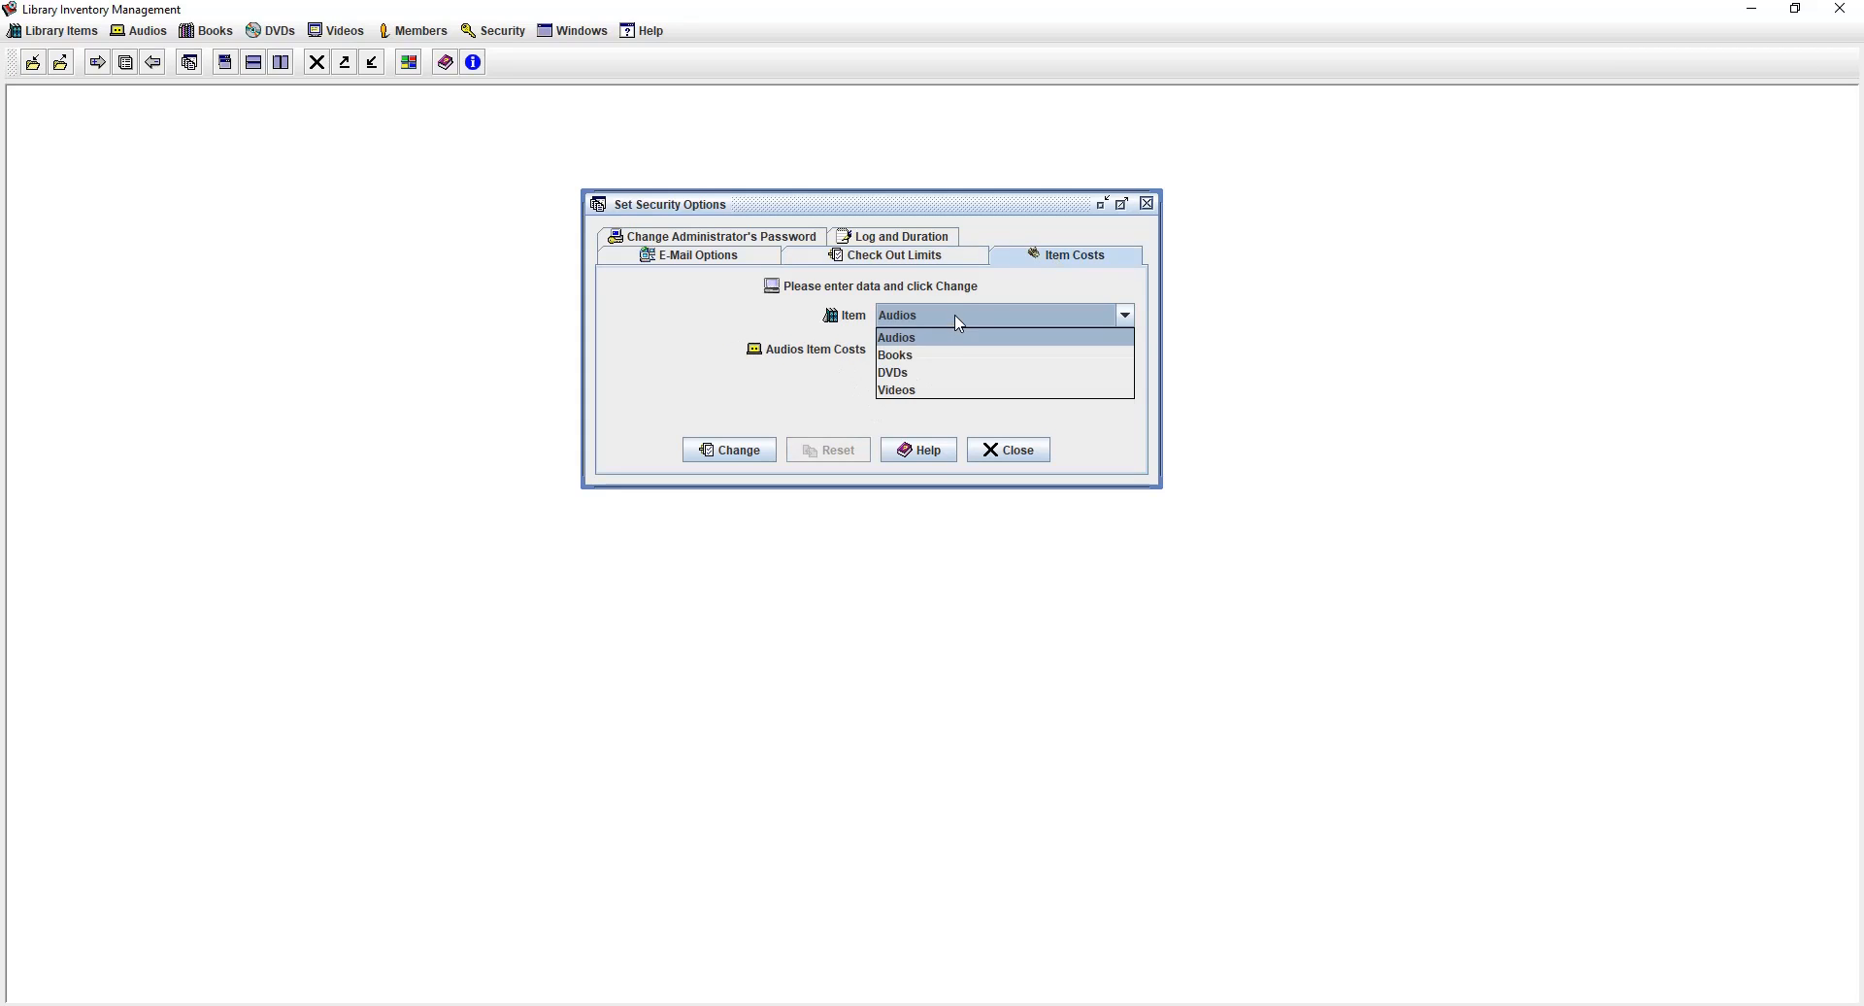
click(953, 374)
click(899, 346)
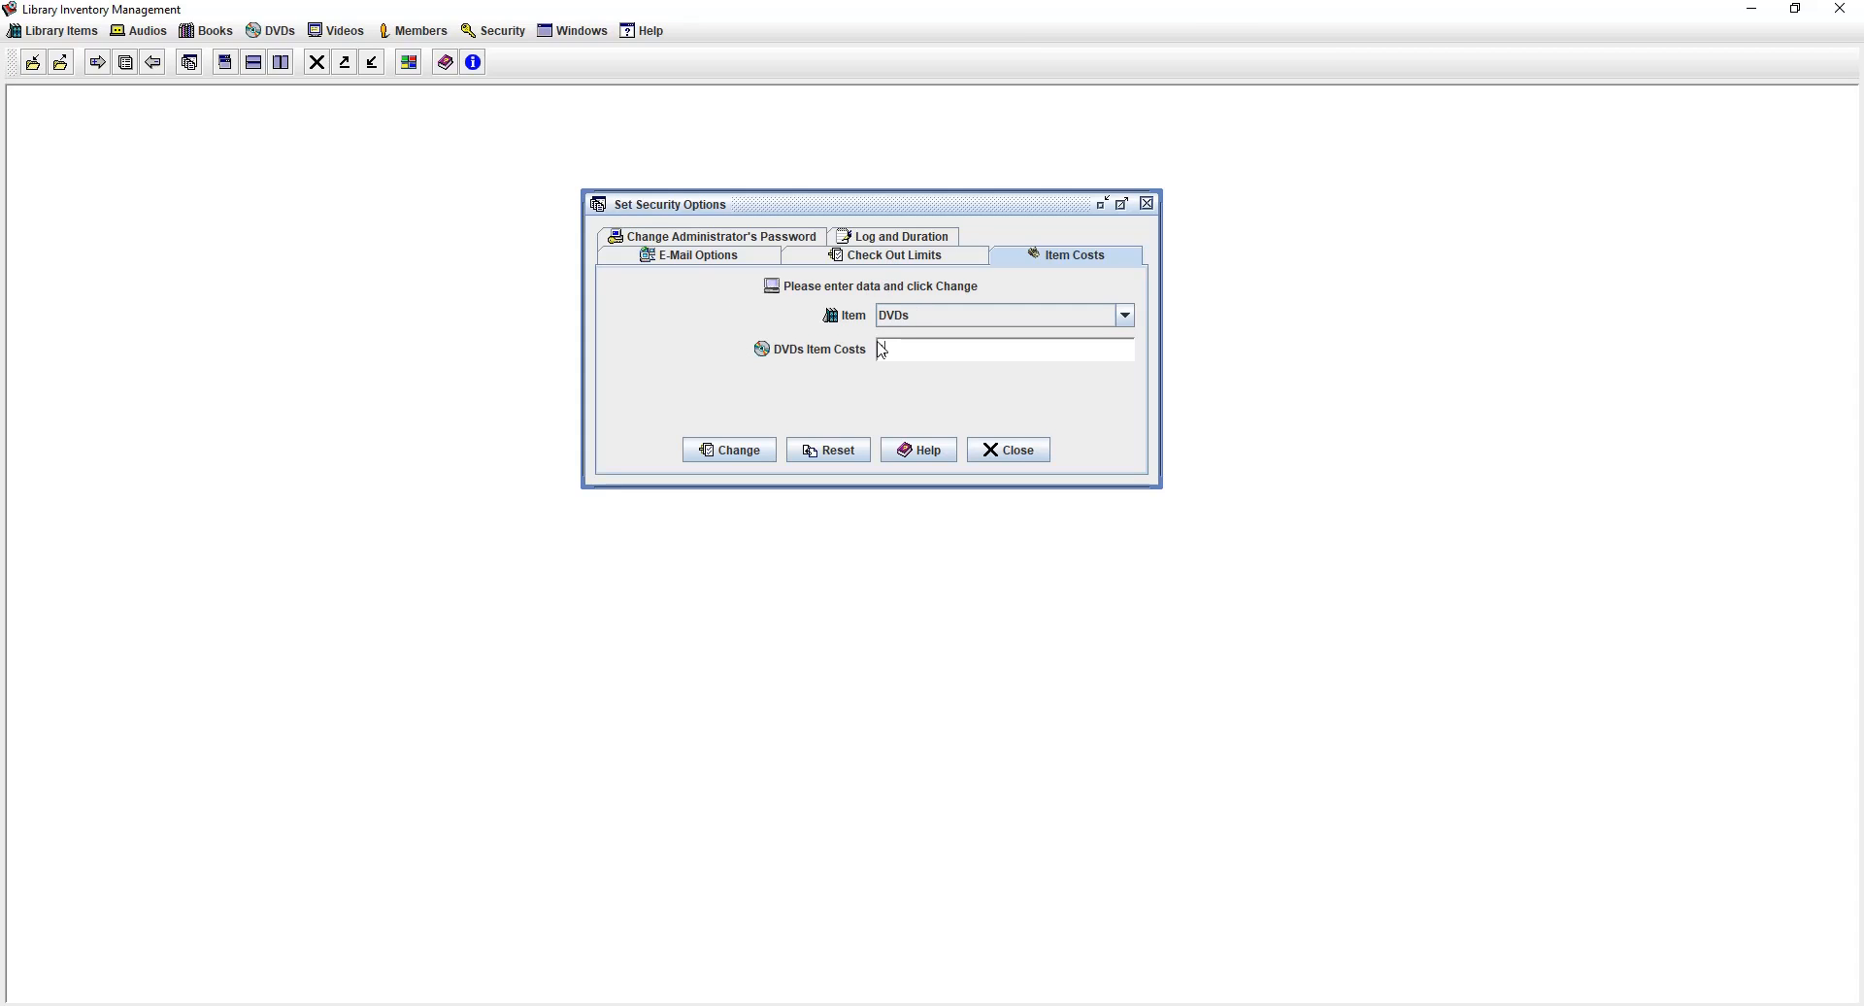
click(885, 262)
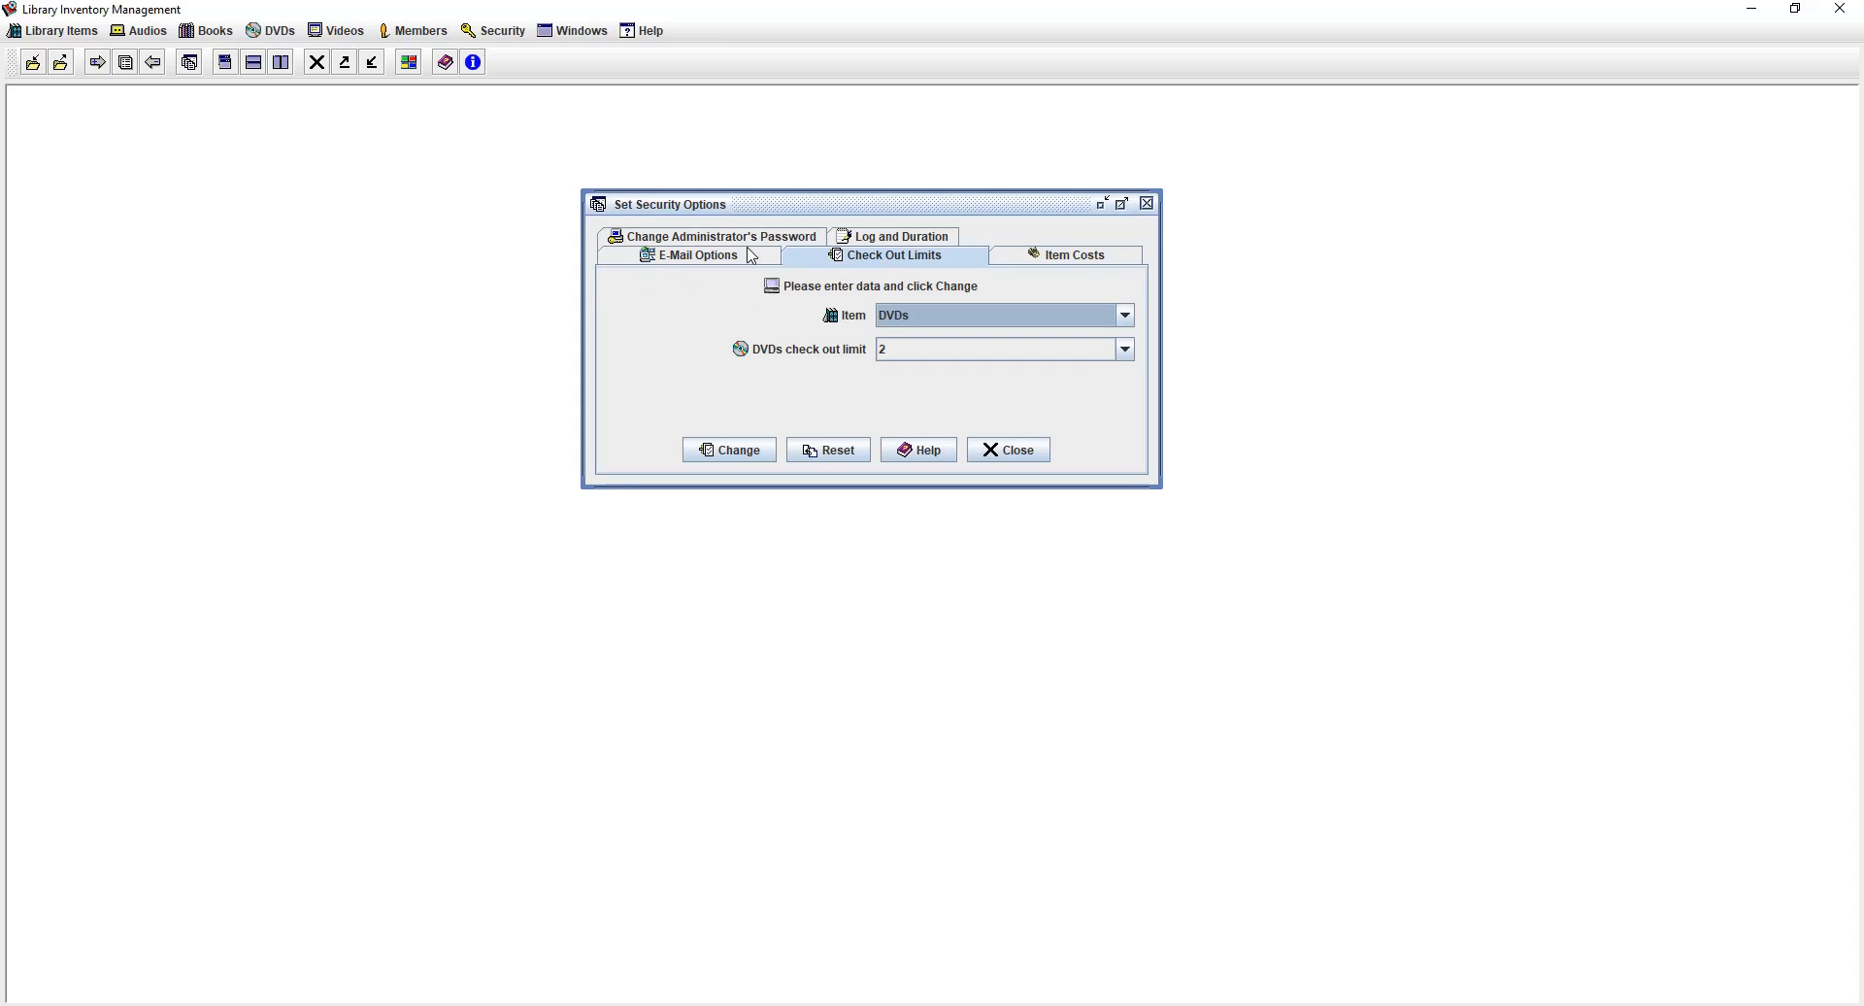
- Examine the log and duration options, including the rental duration choices and the log directory chooser, and cancel the chooser
click(873, 237)
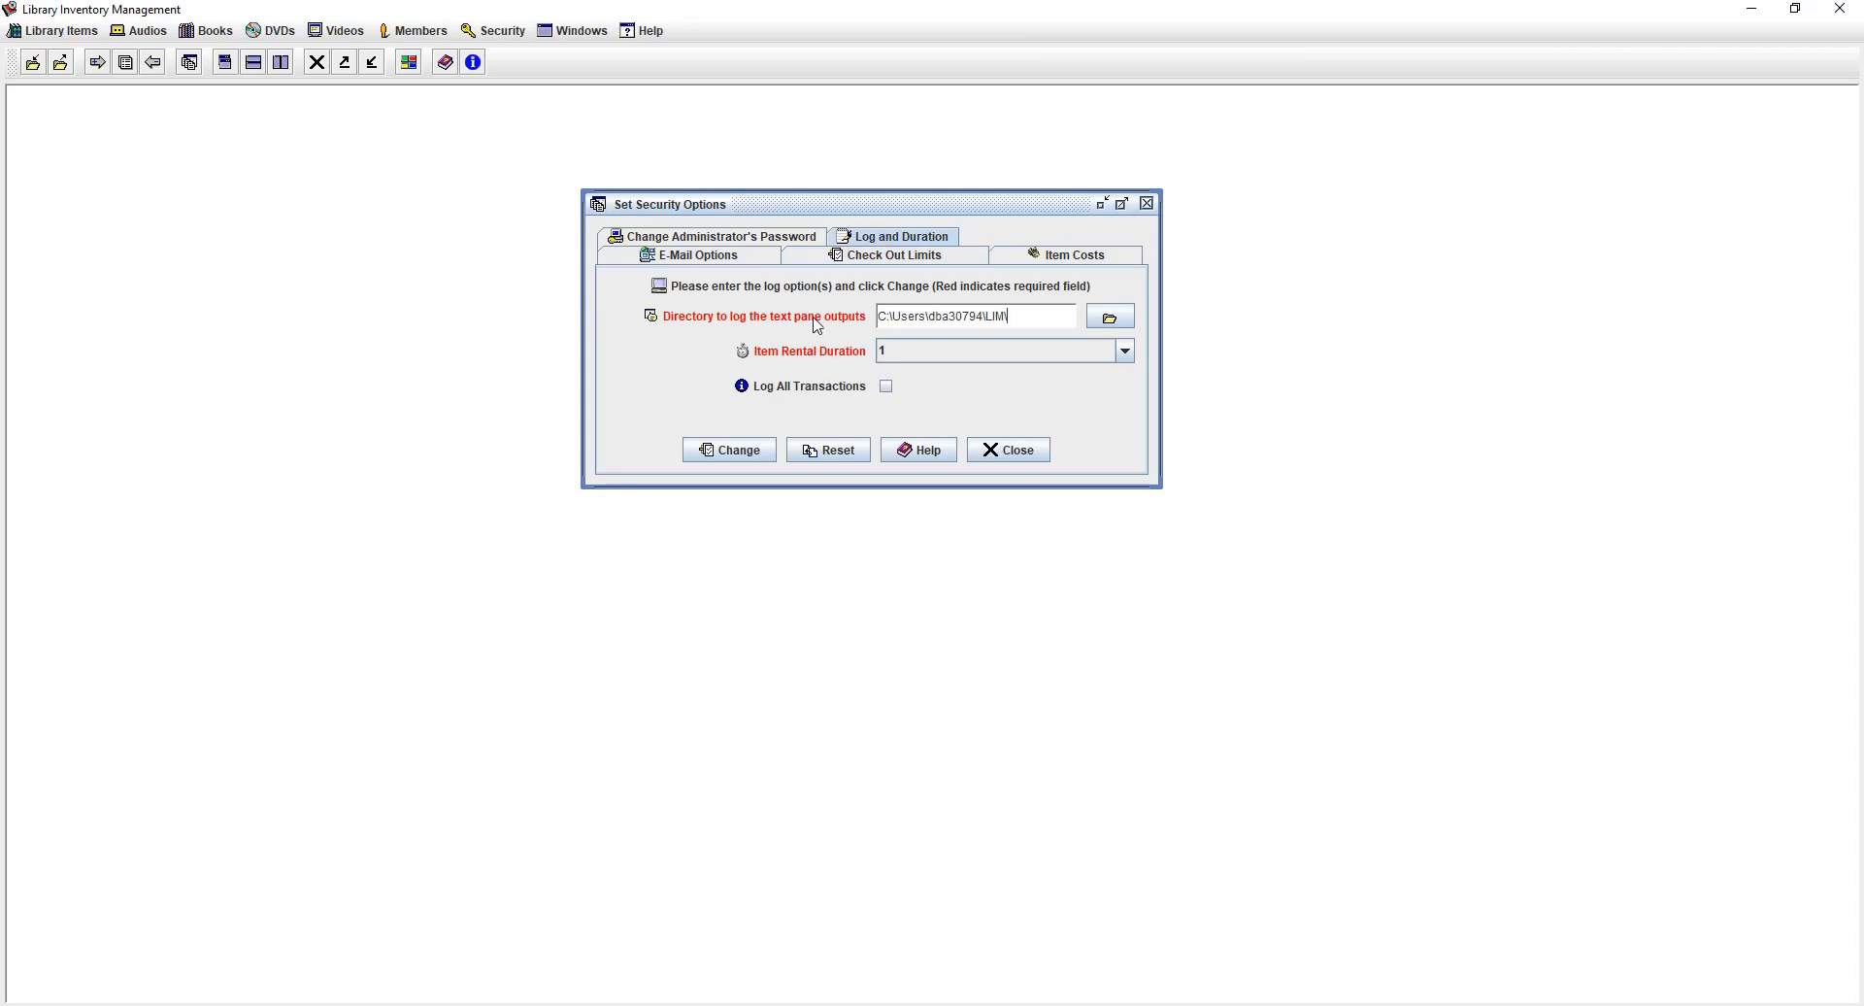
click(959, 354)
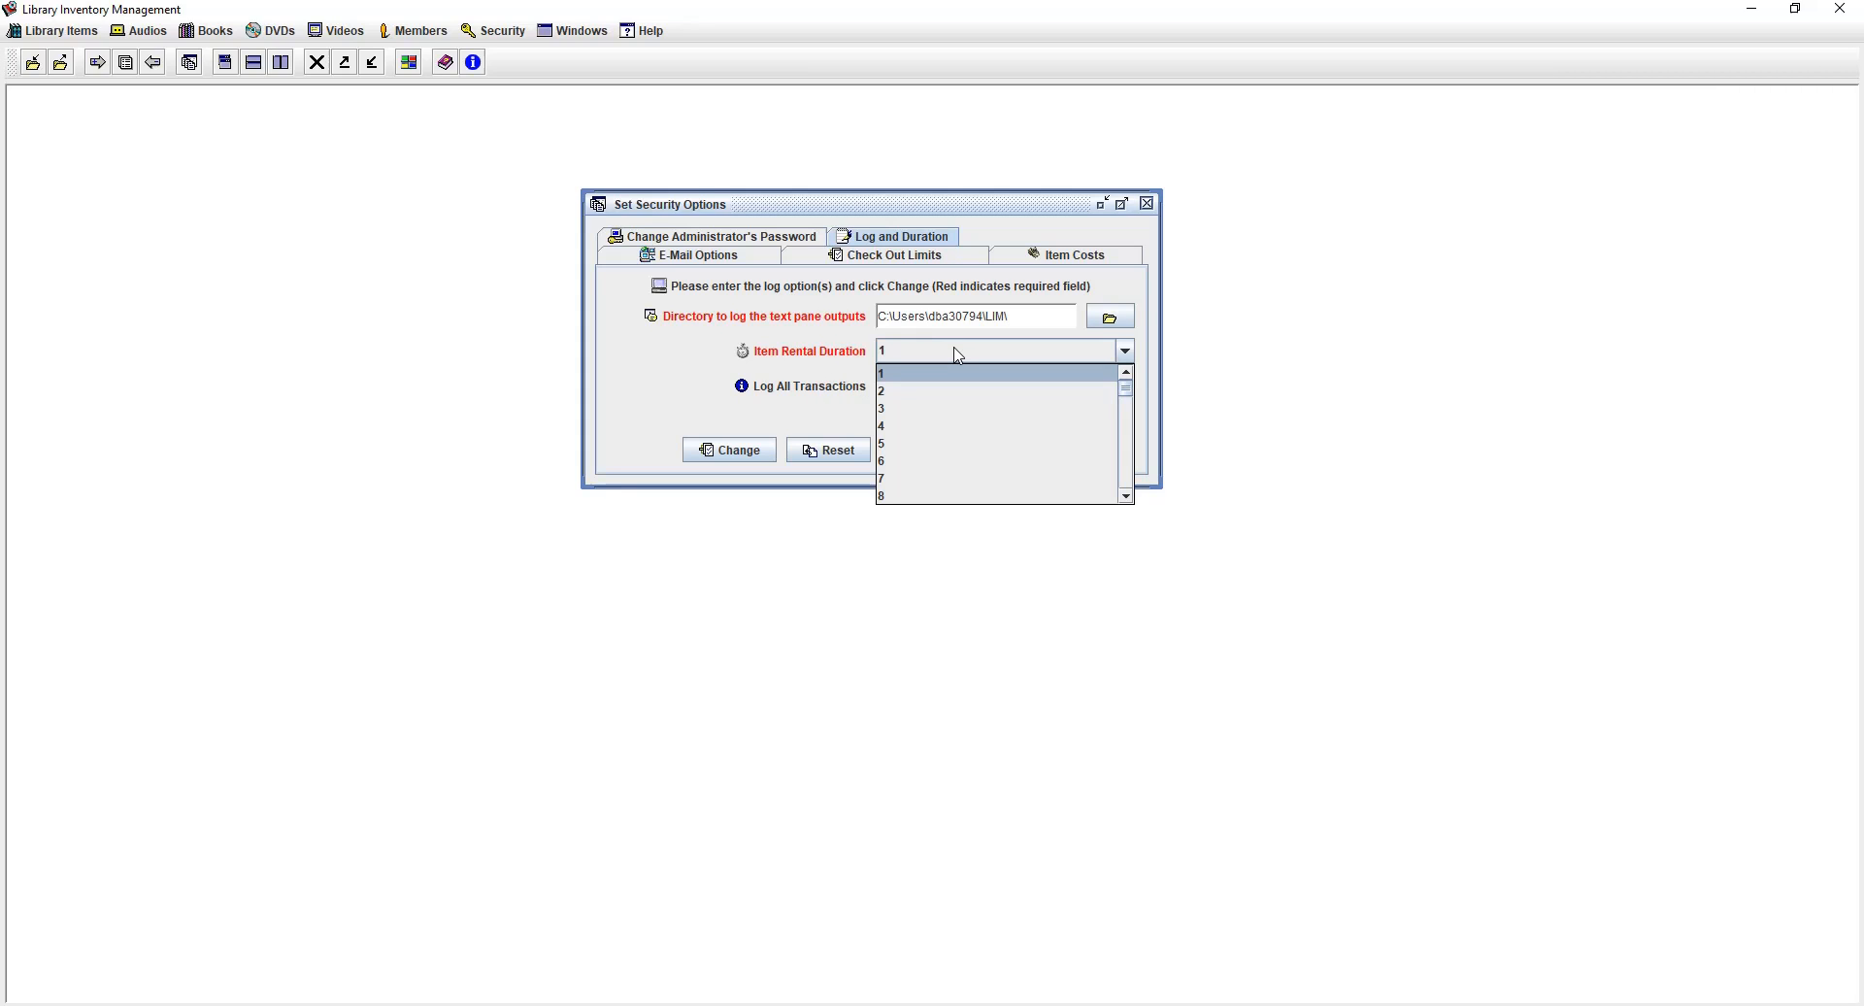
click(712, 364)
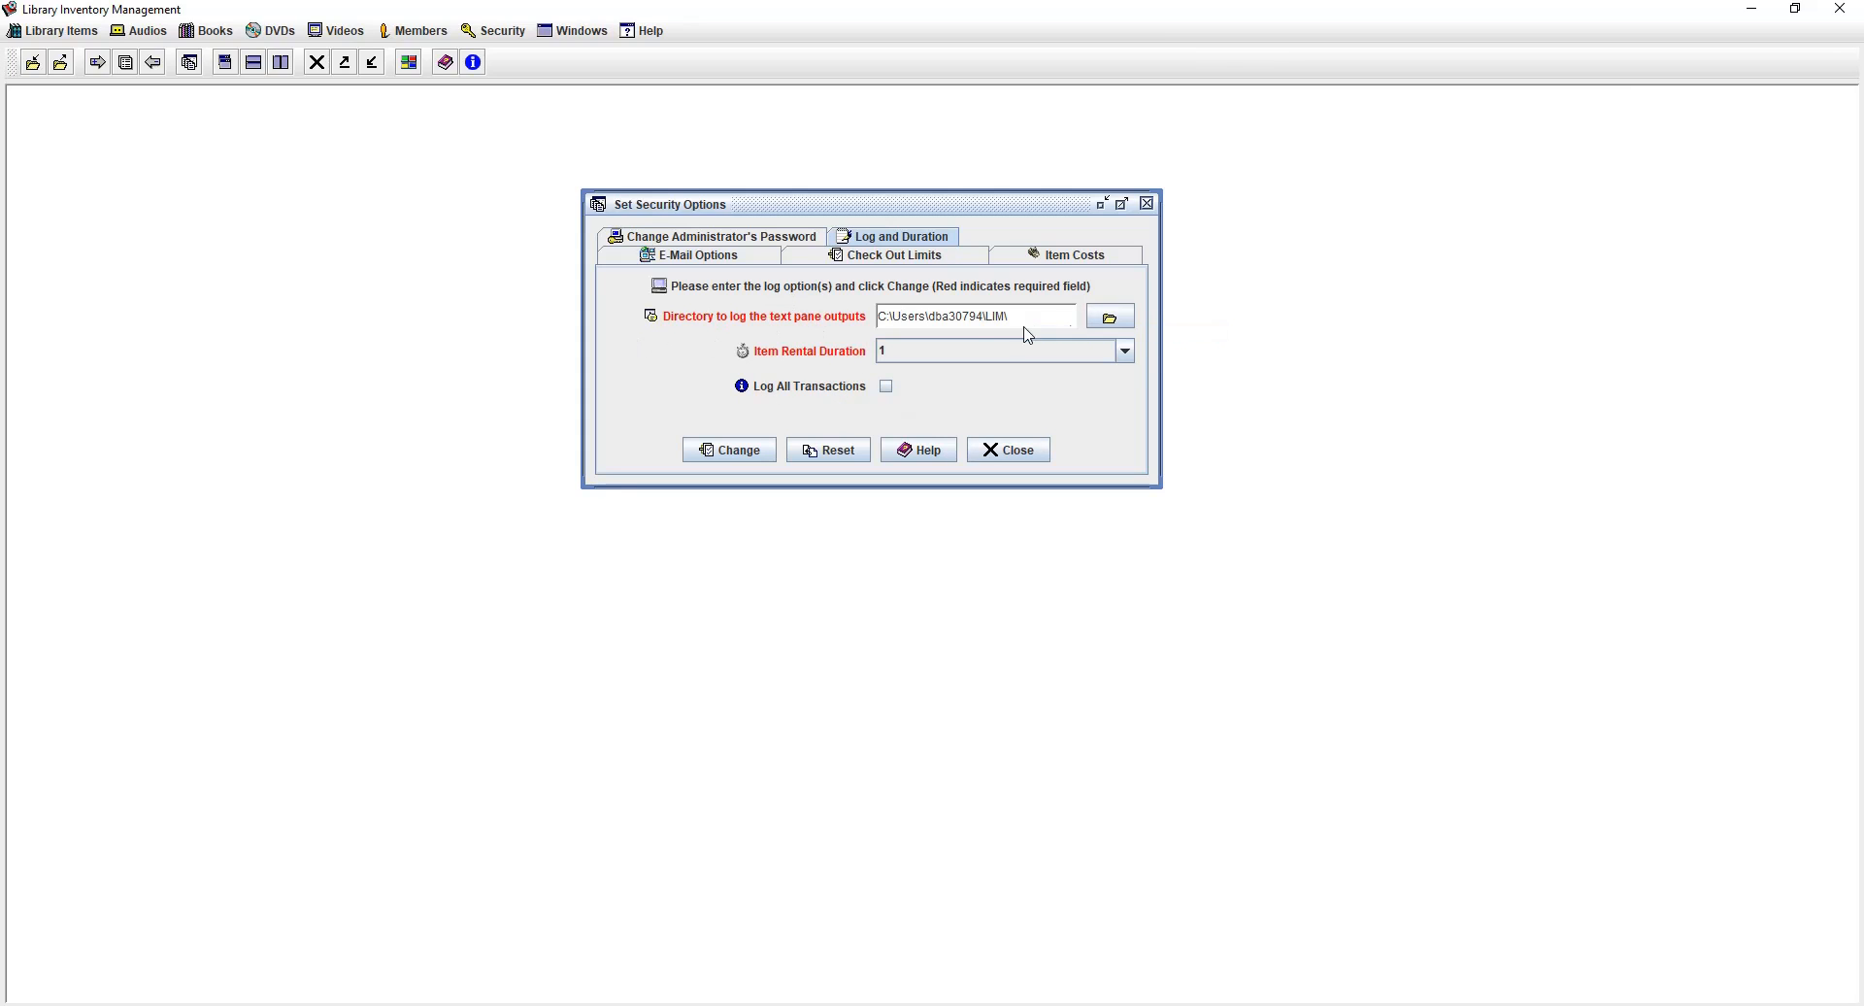
click(1110, 317)
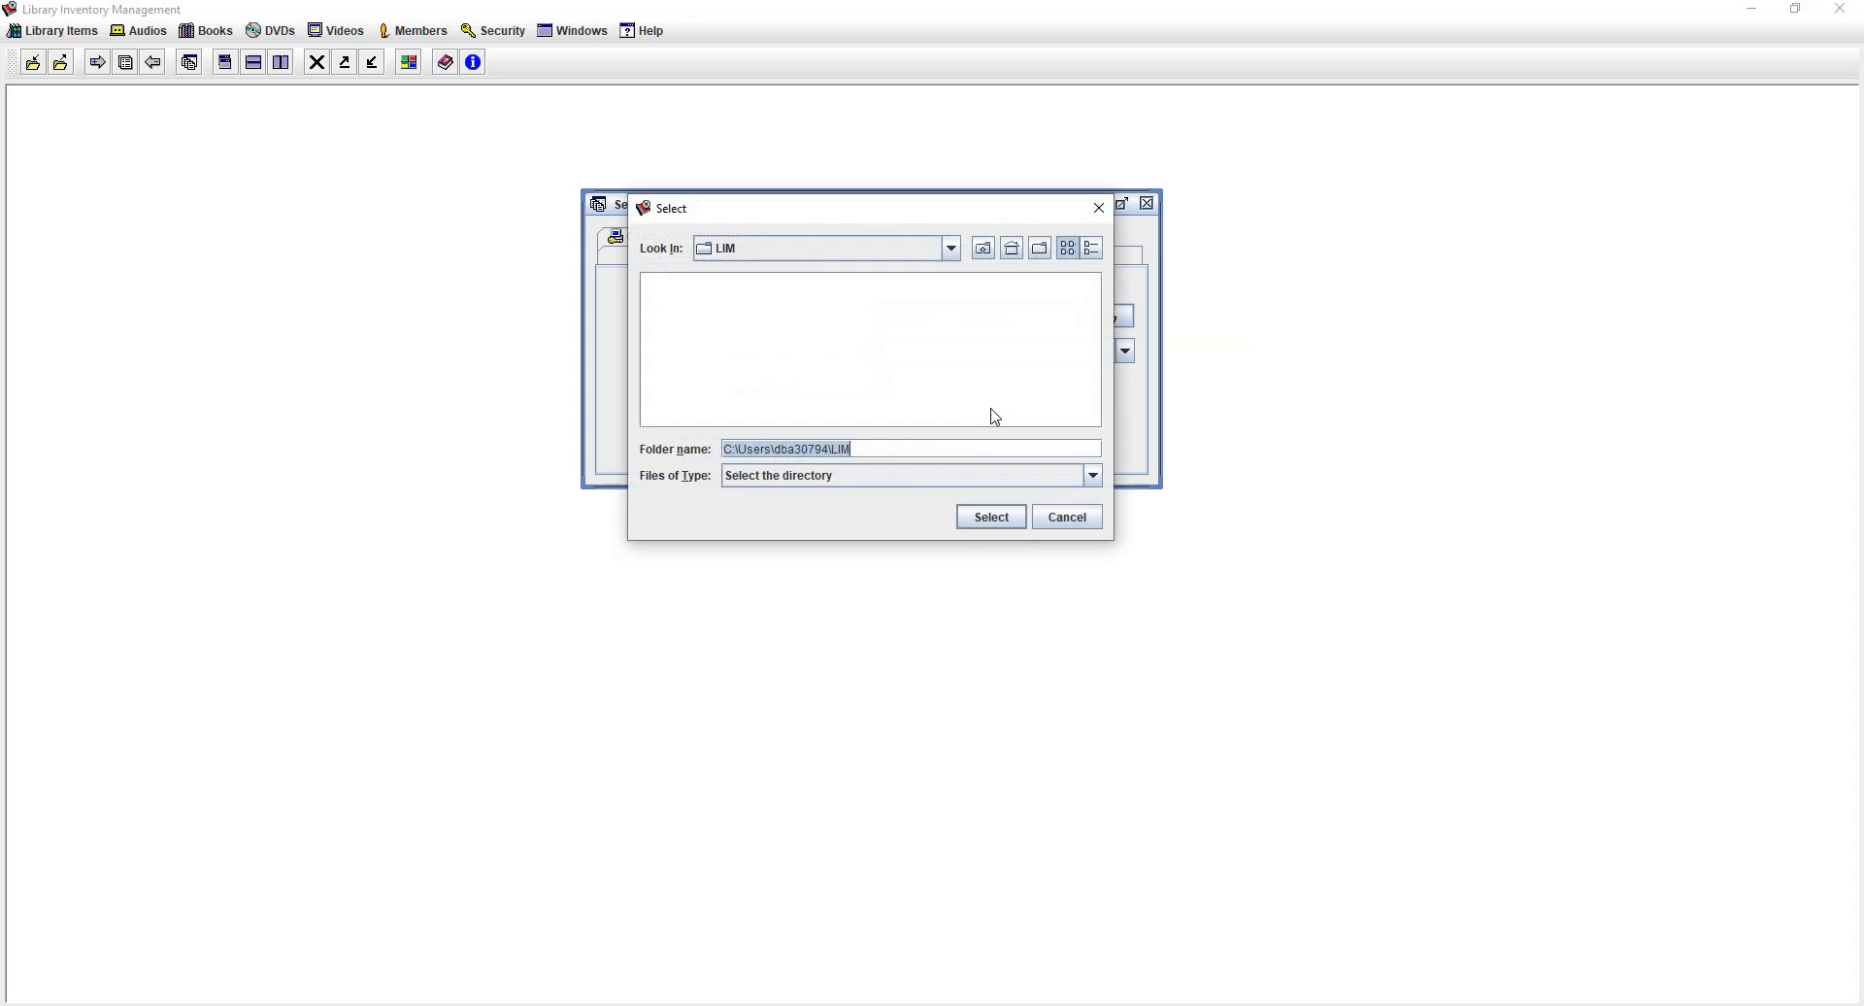
click(1067, 520)
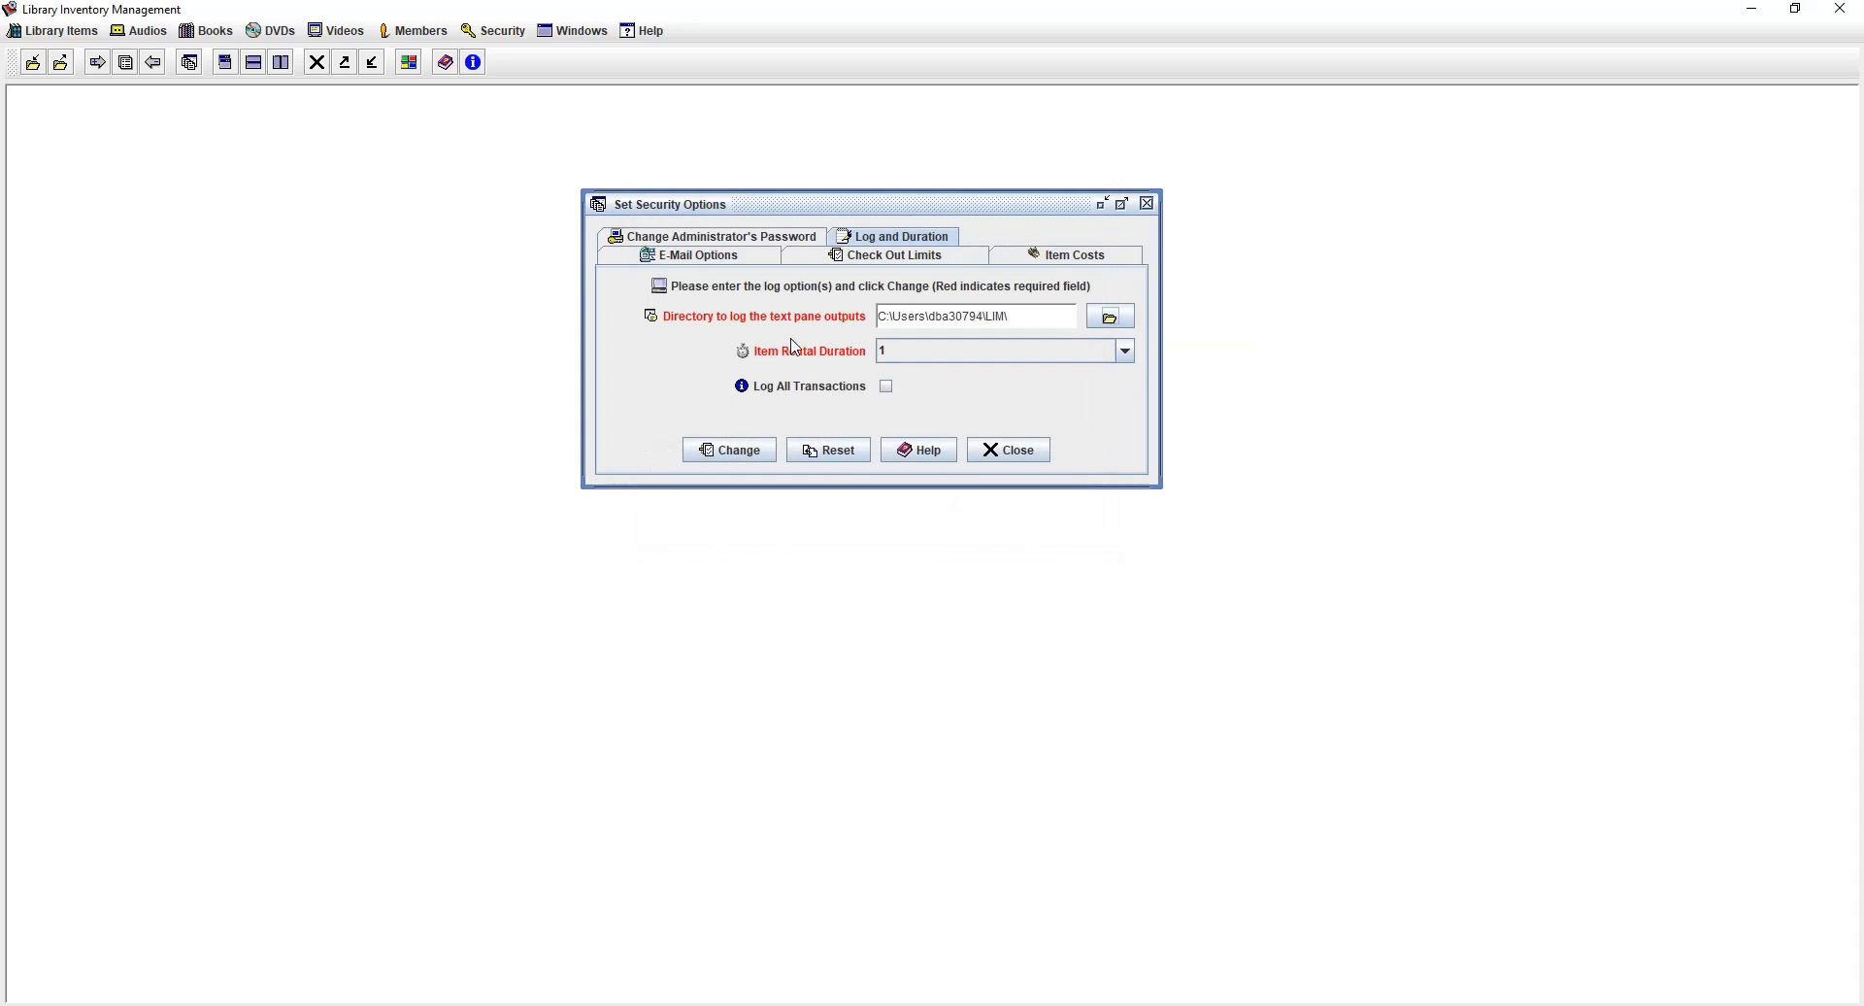
- Review the message in the e-mail options once more, and close the security options
click(728, 261)
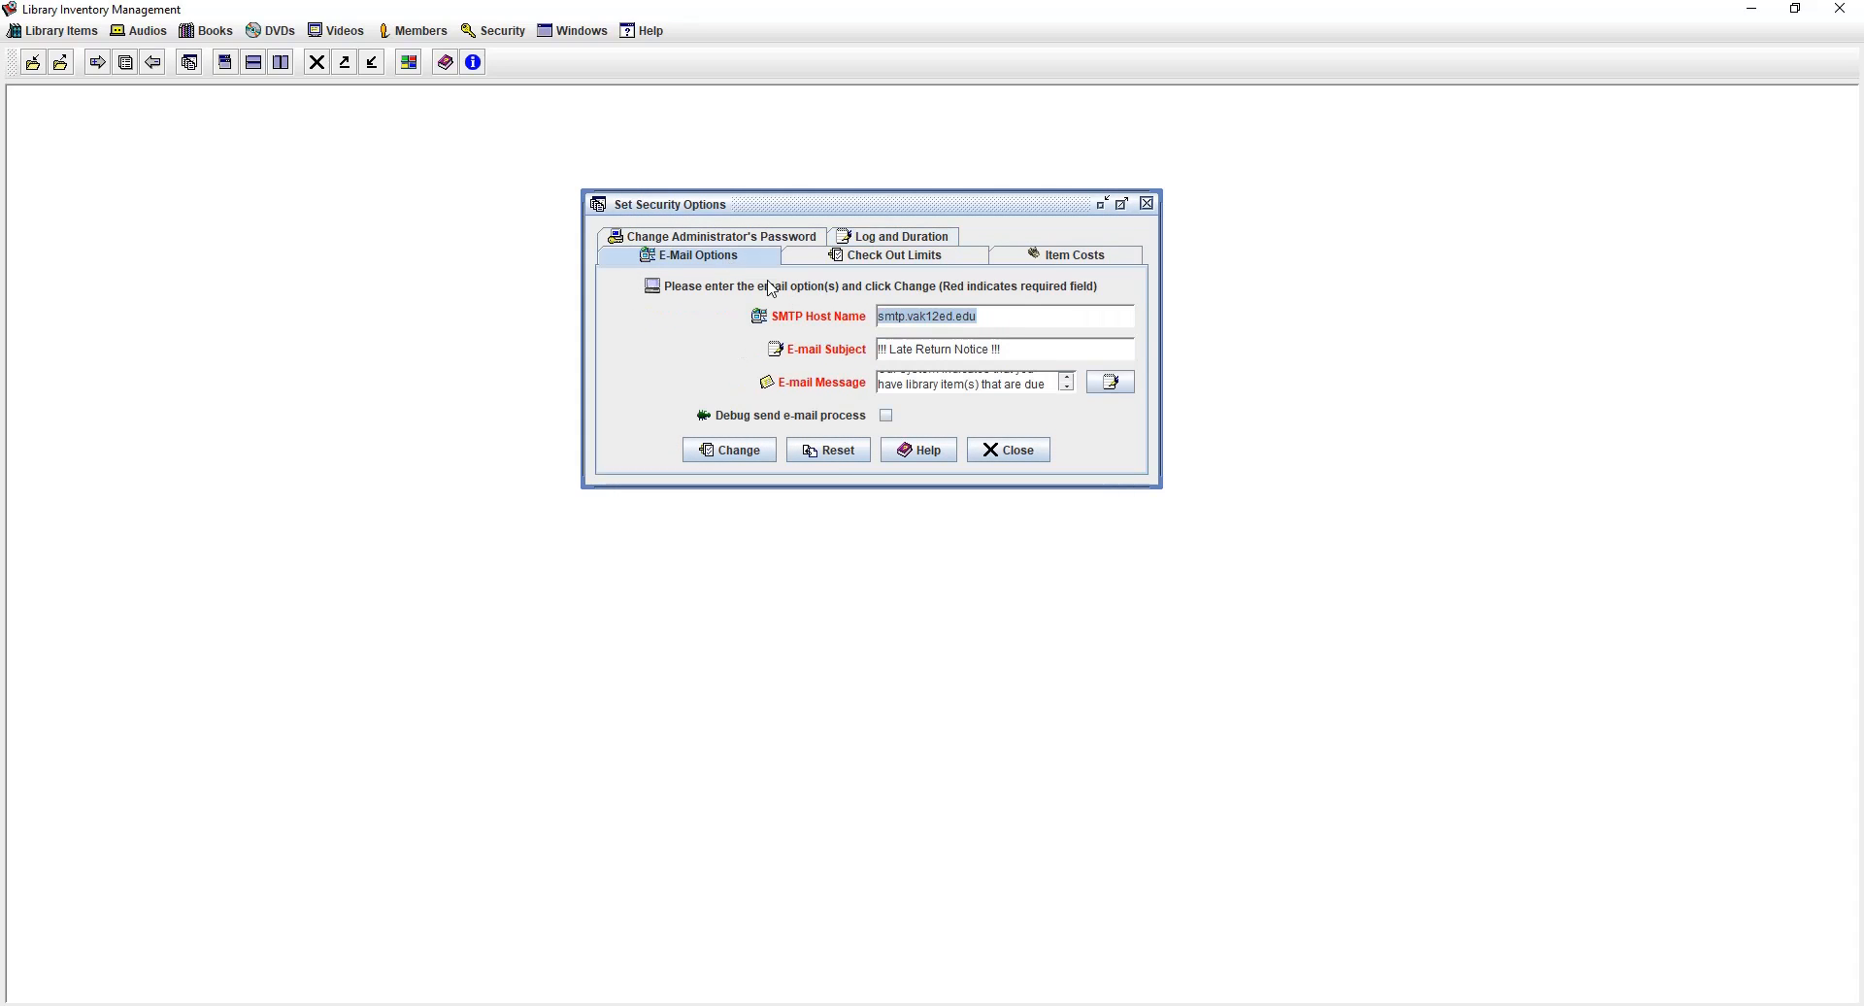
scroll(1064, 390, down, 4)
click(1065, 379)
click(1065, 380)
click(1066, 380)
click(723, 453)
click(1147, 203)
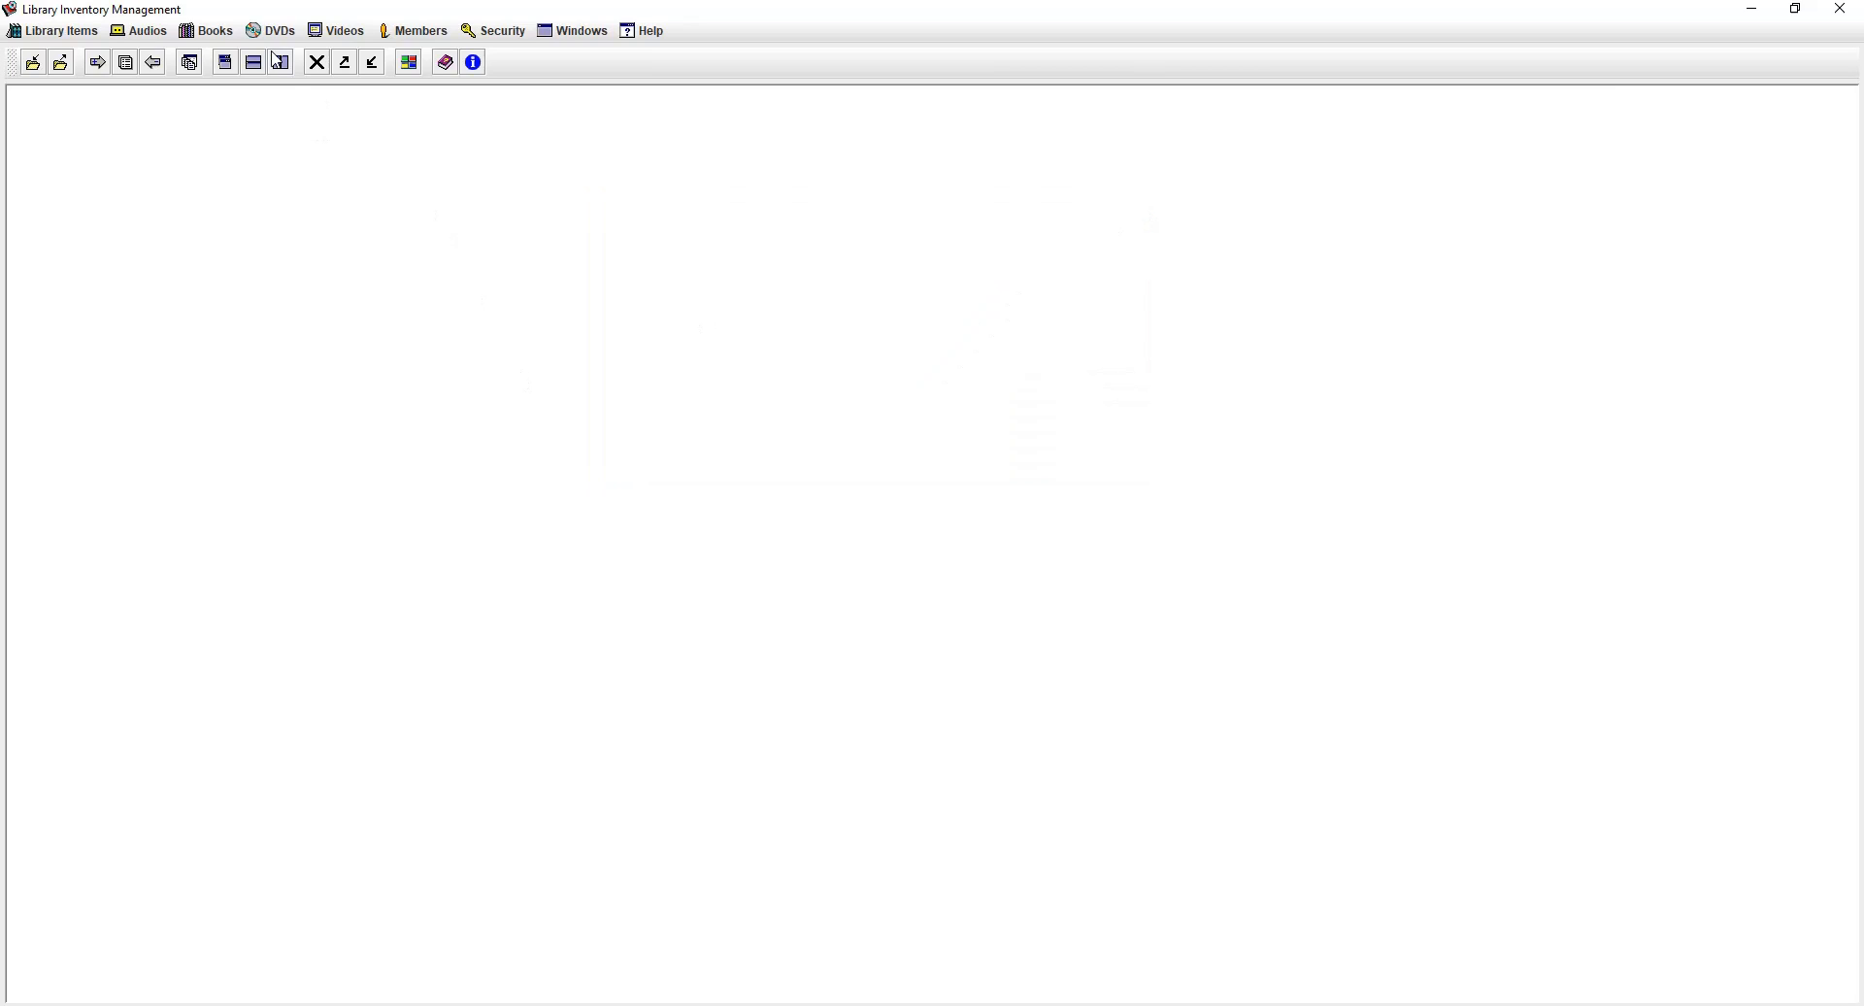
- Open the form for adding DVDs, move it away from the corner, and examine its fields
click(288, 37)
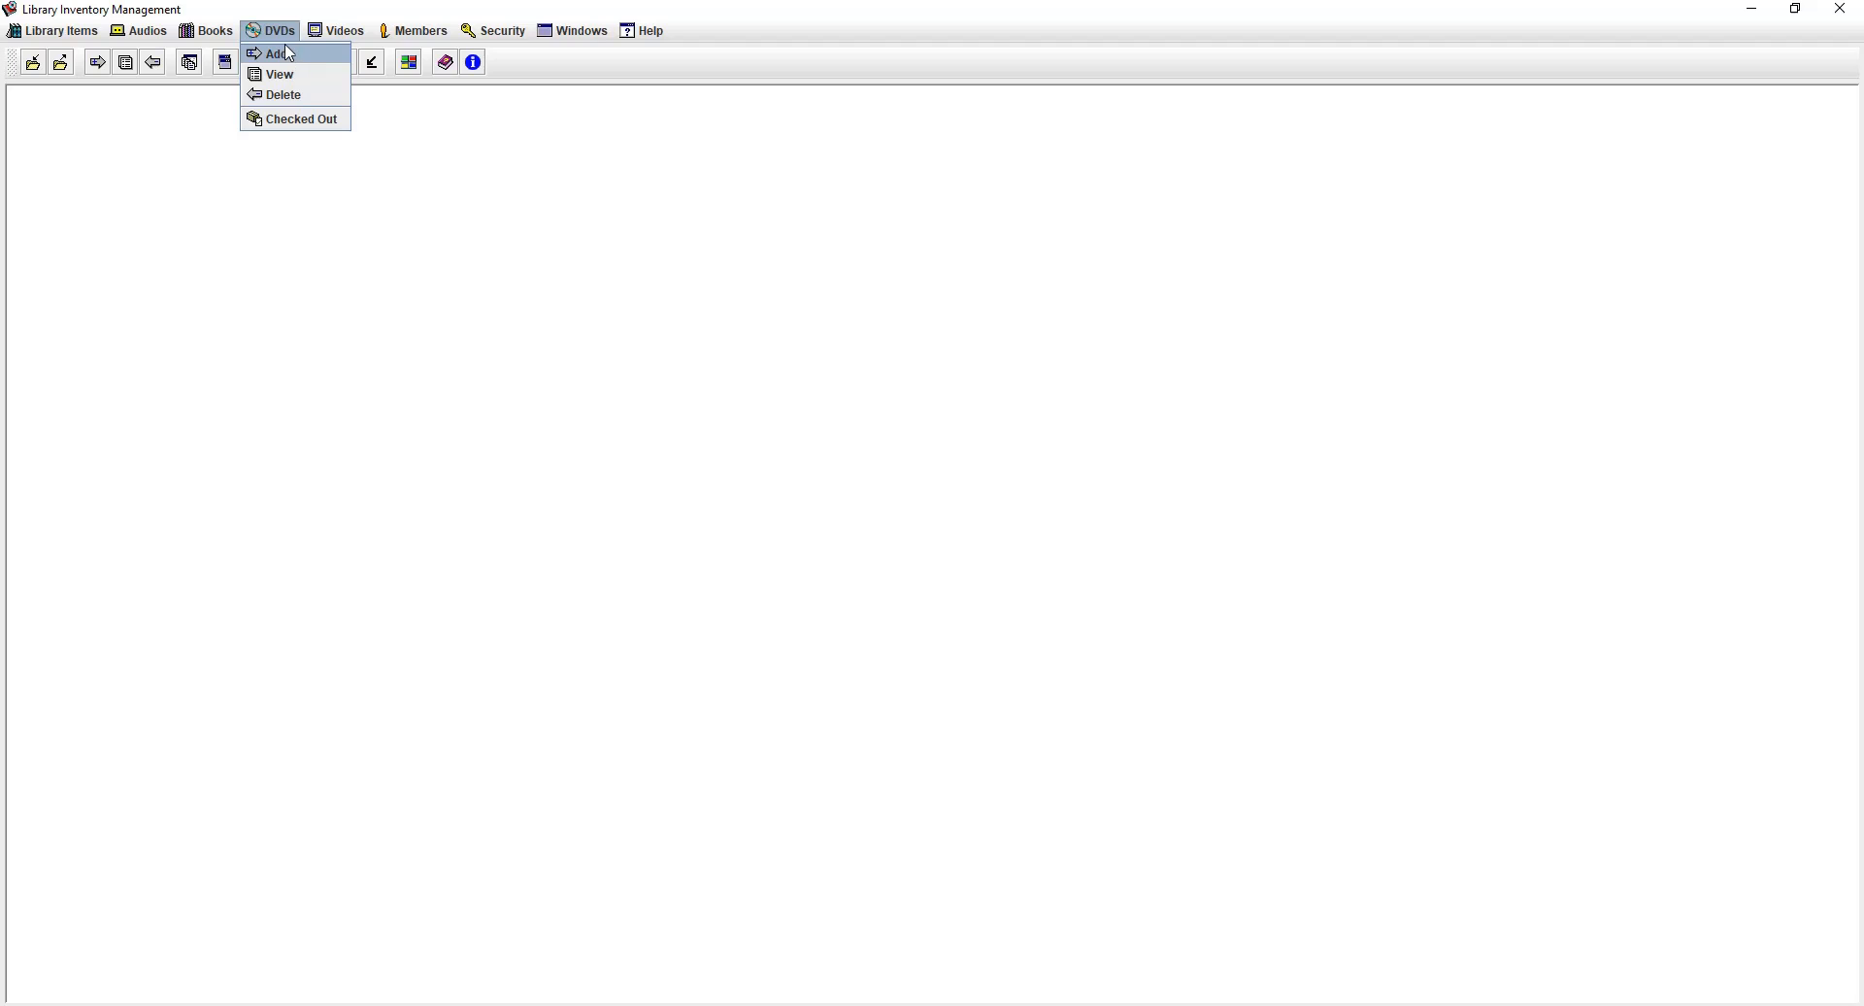
click(277, 53)
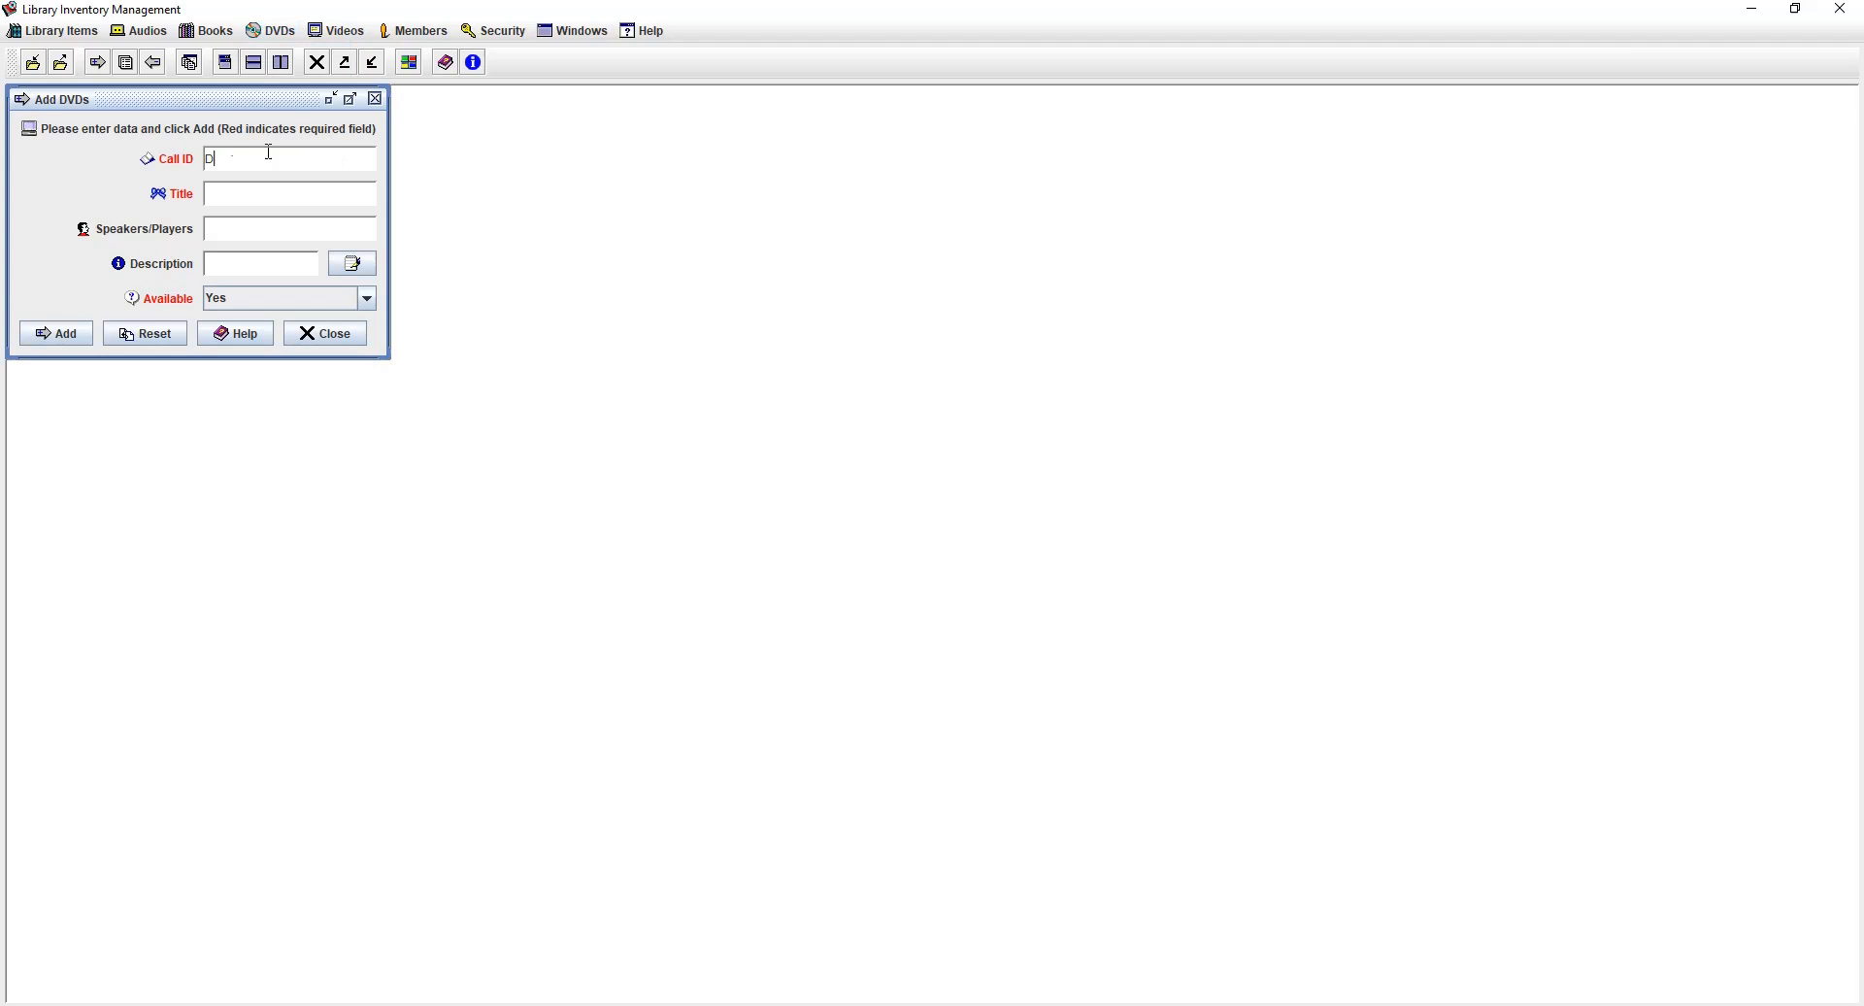
drag(205, 107, 455, 212)
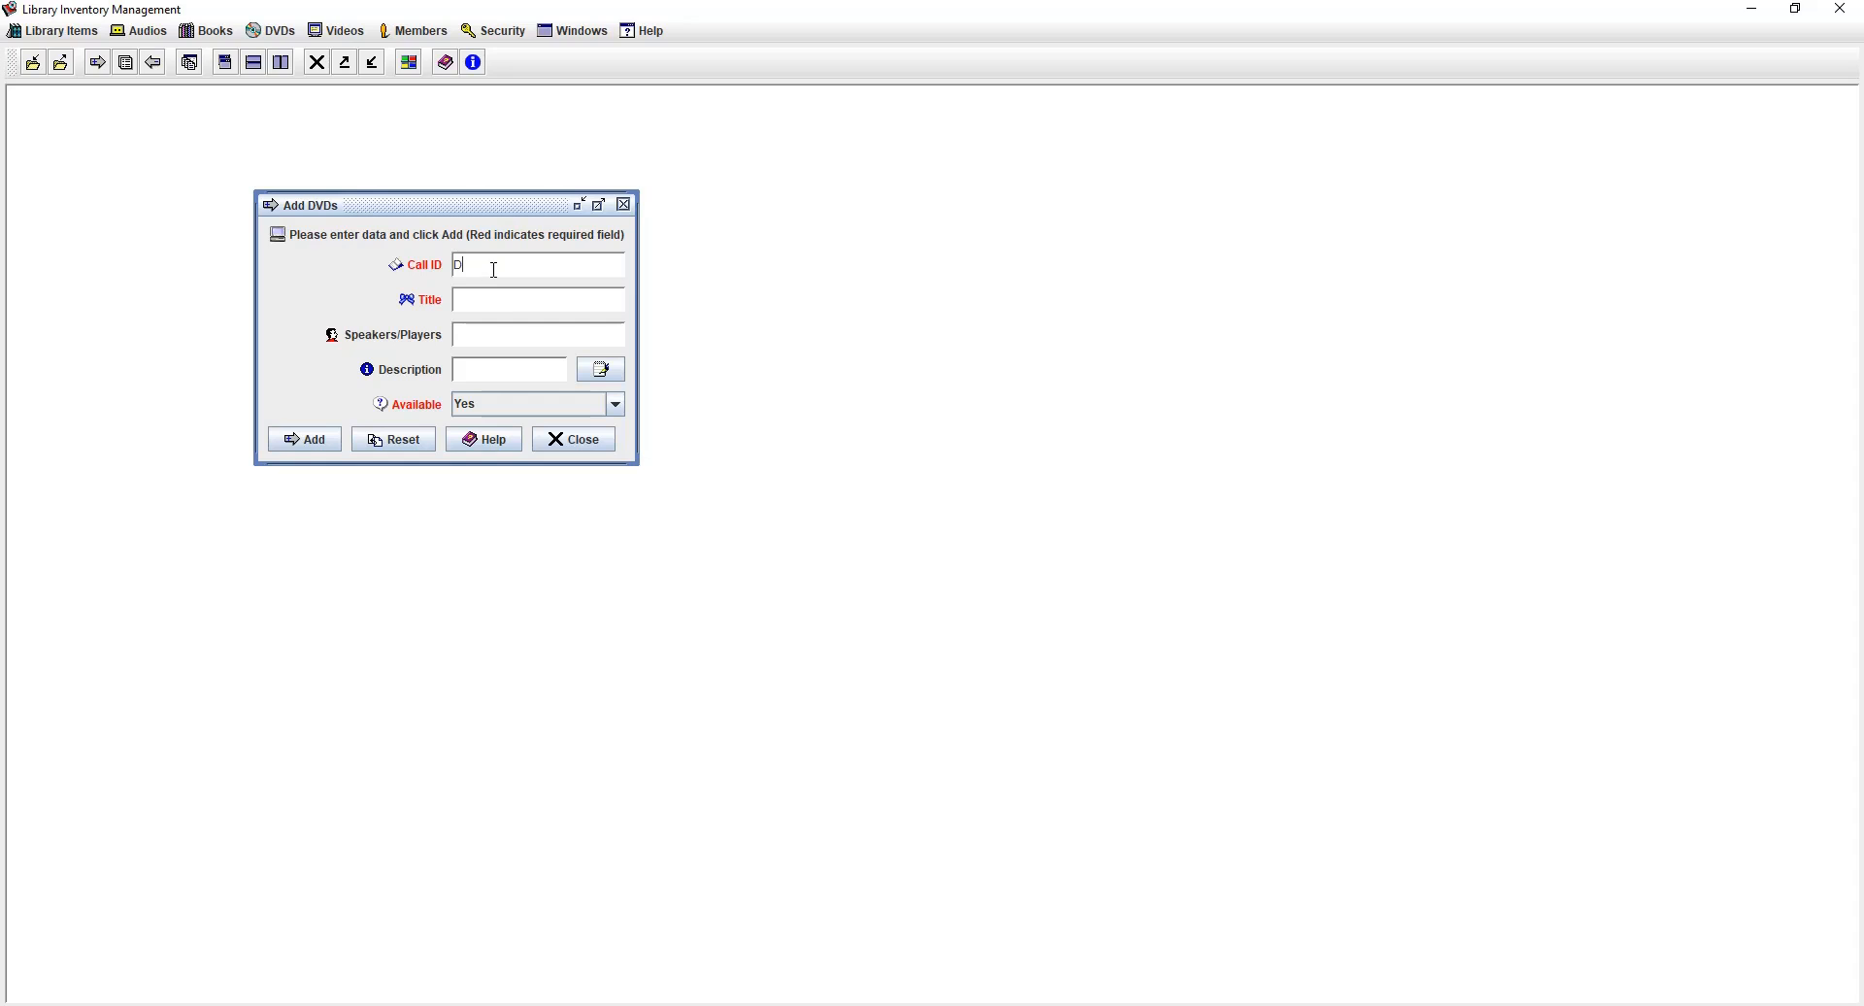
click(486, 338)
click(492, 412)
click(427, 411)
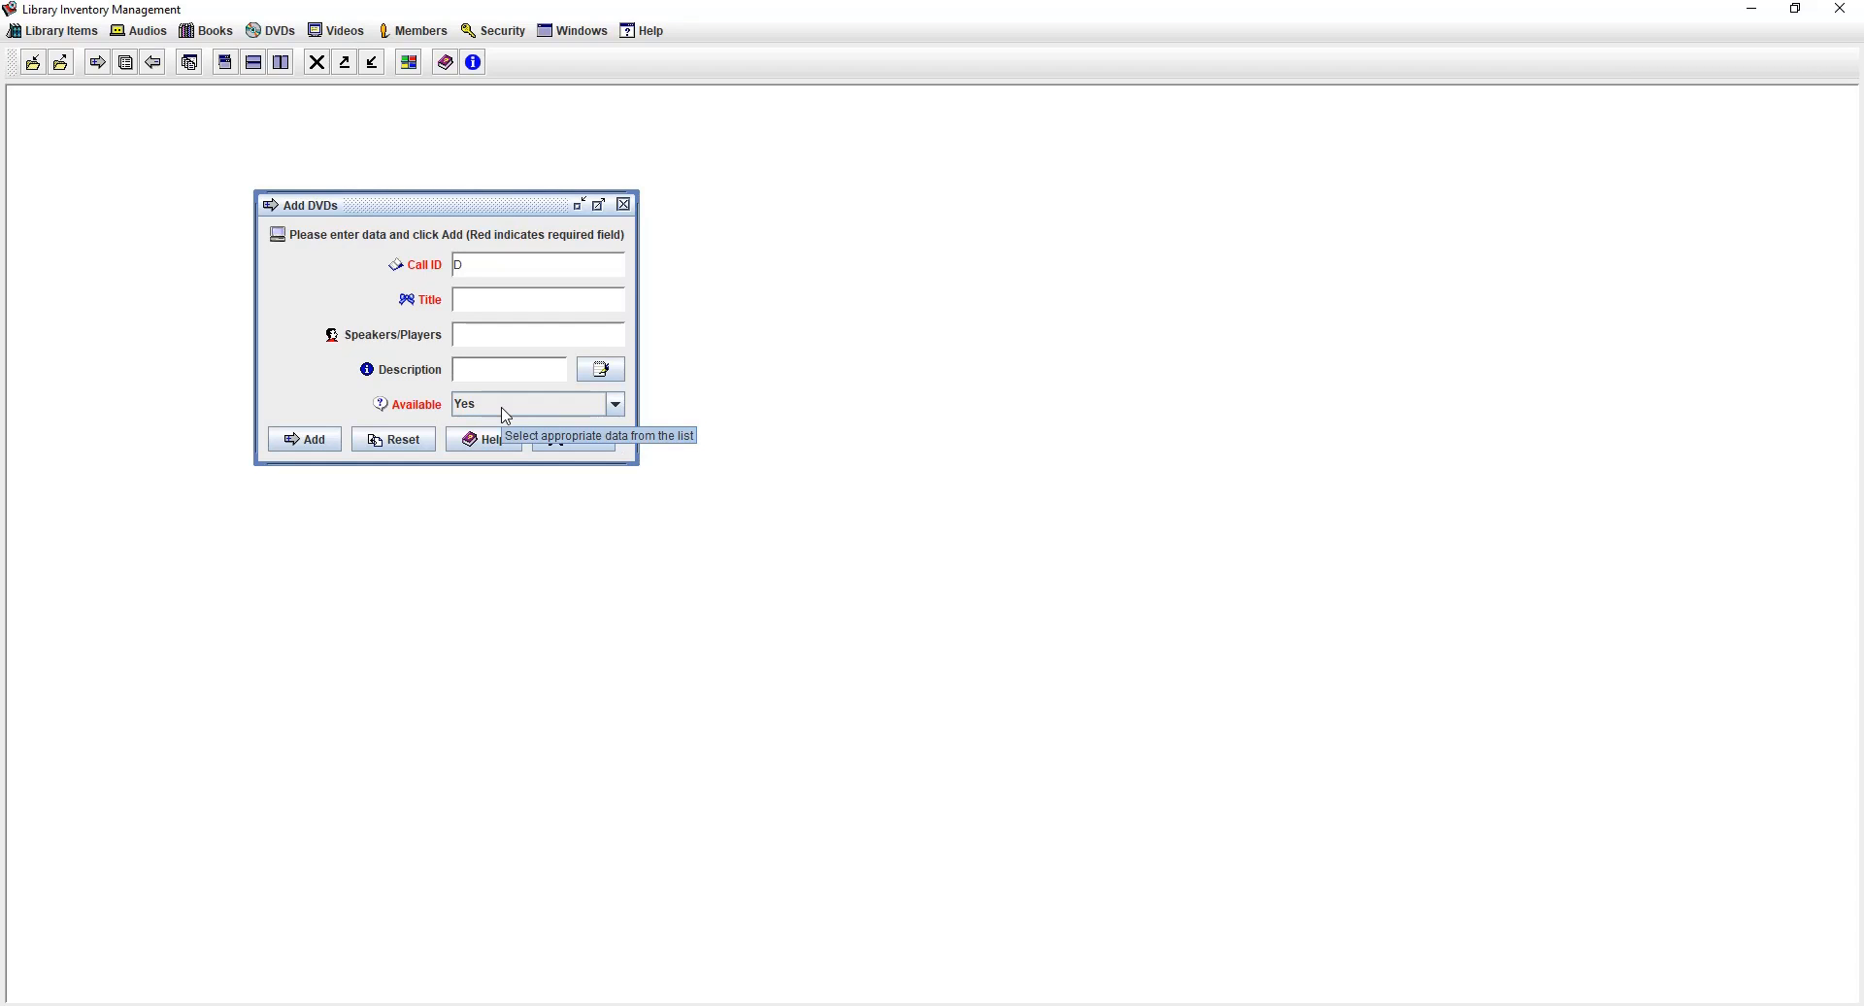
- Read the form's help on adding library items, and close both the help and the form without adding a DVD
click(495, 443)
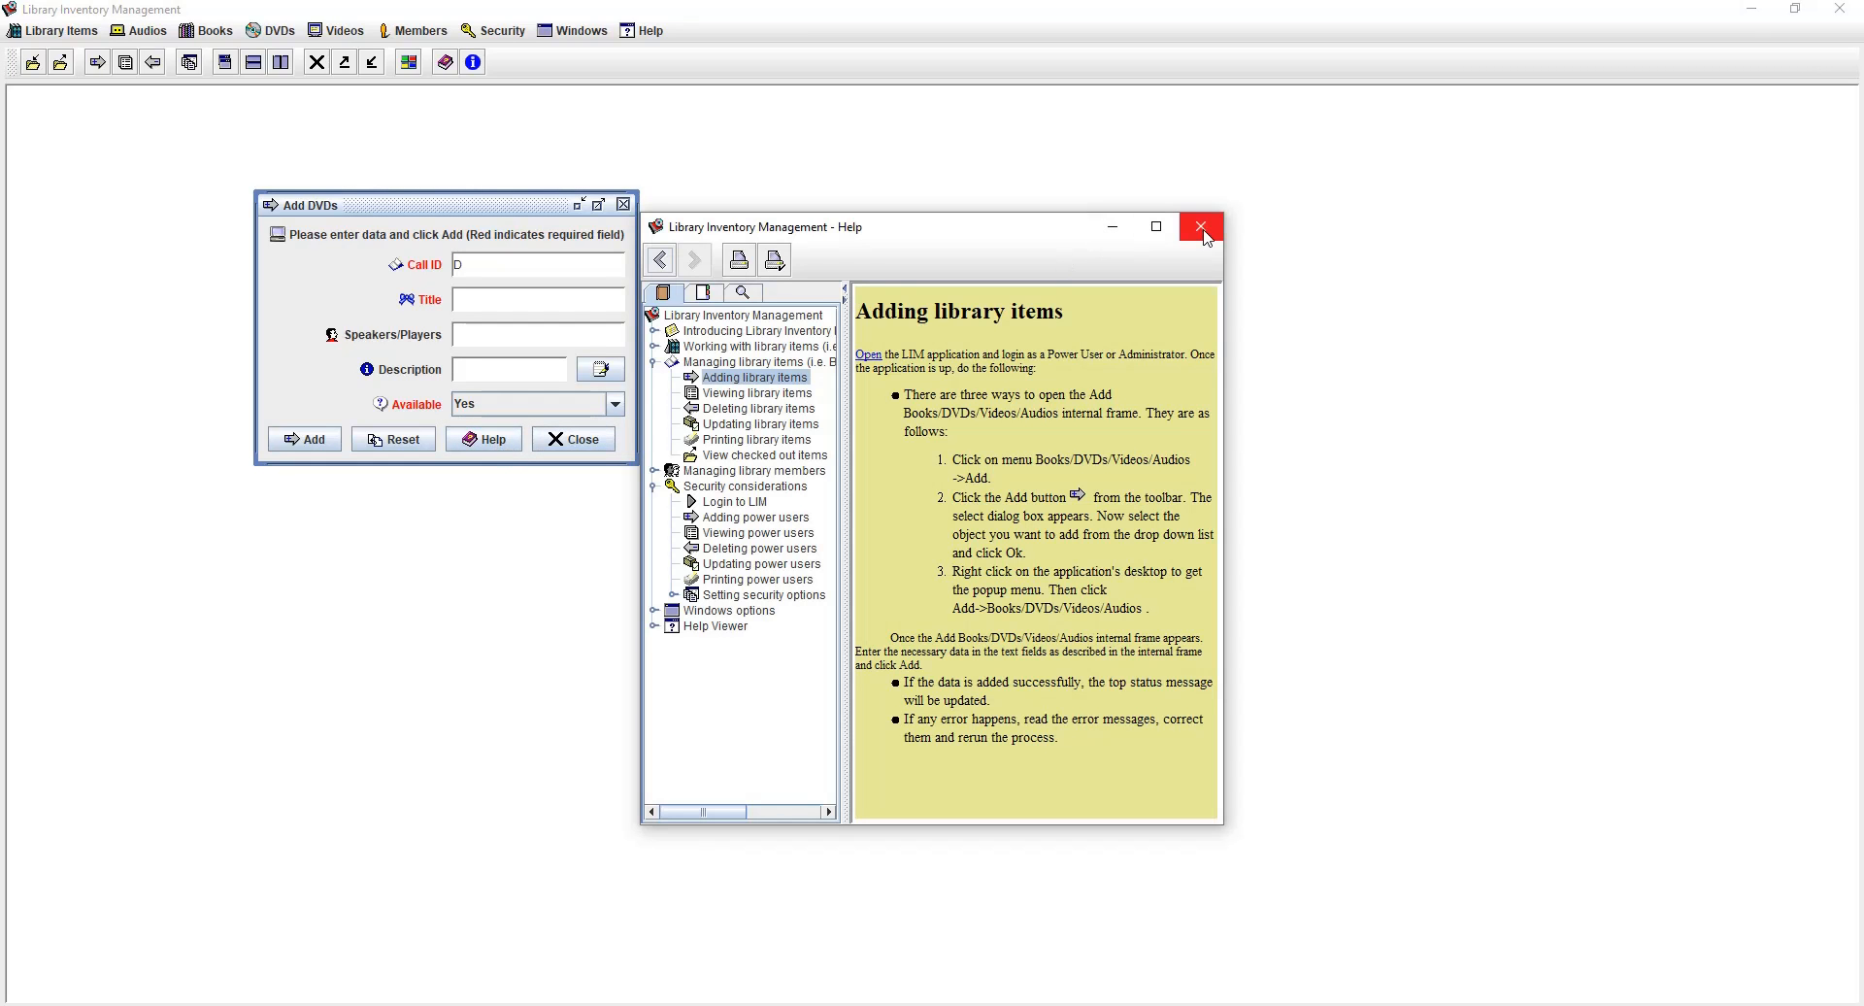
click(1204, 236)
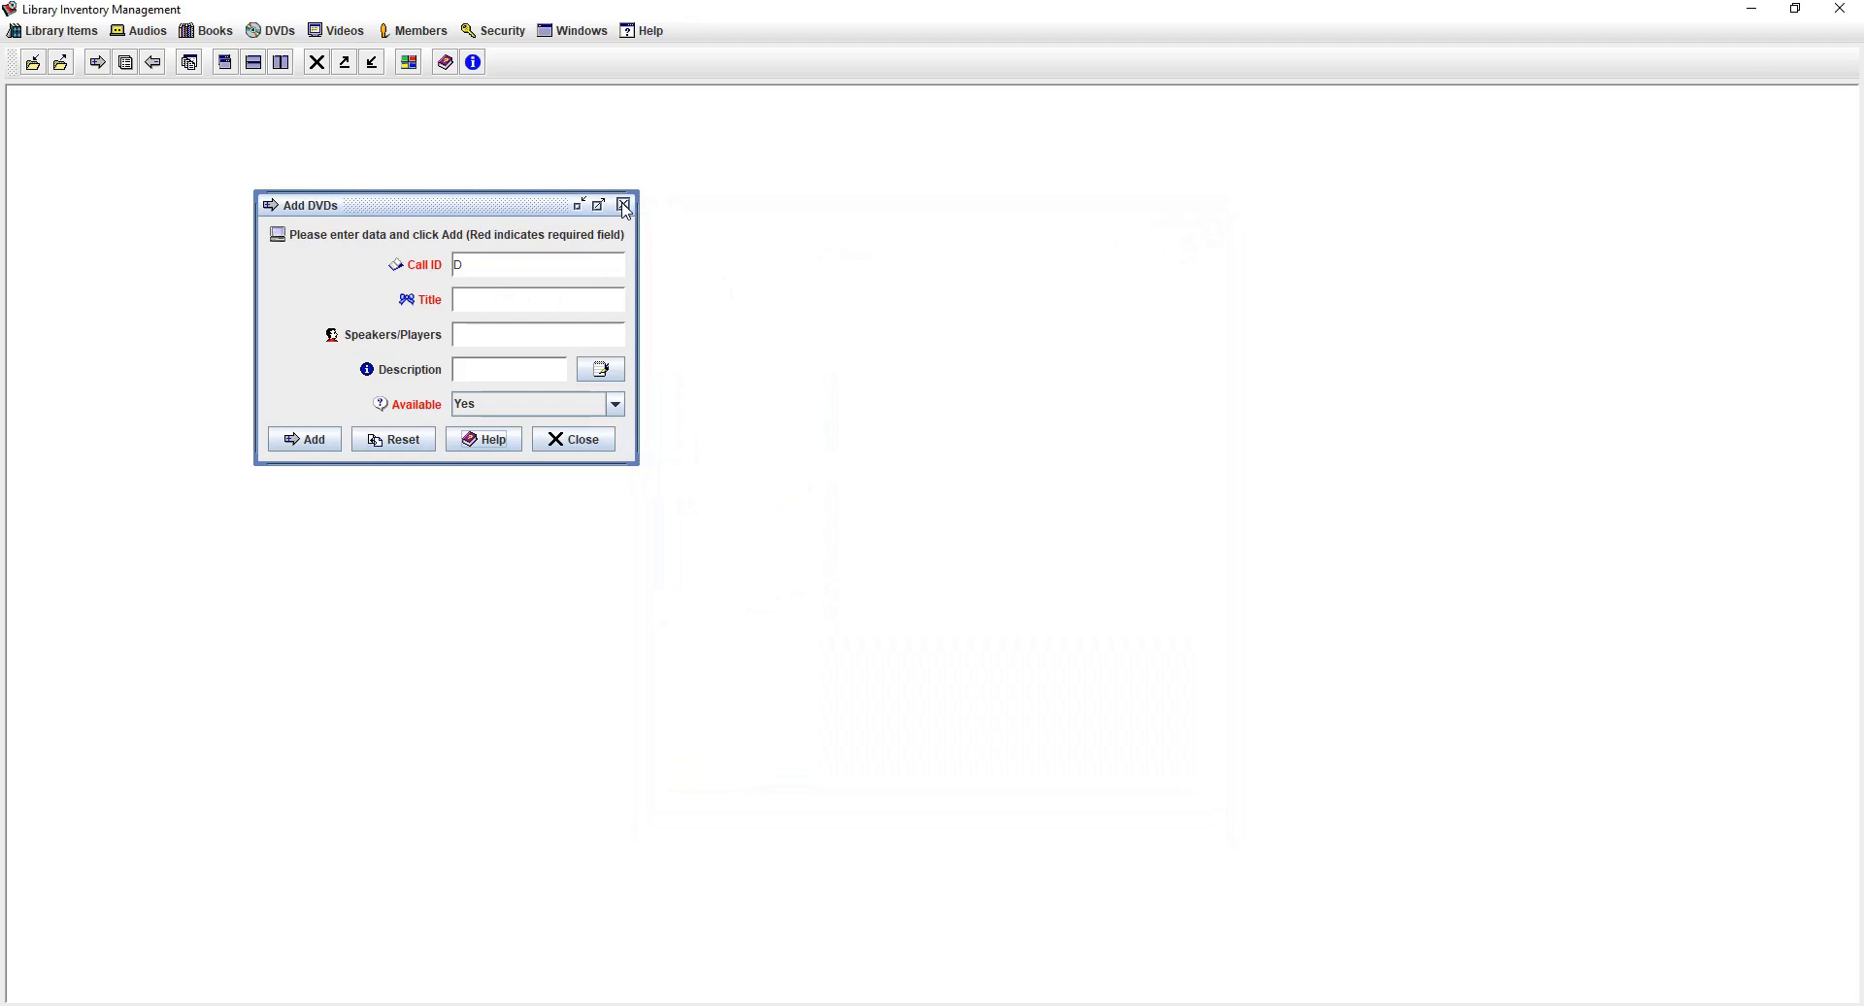
click(594, 446)
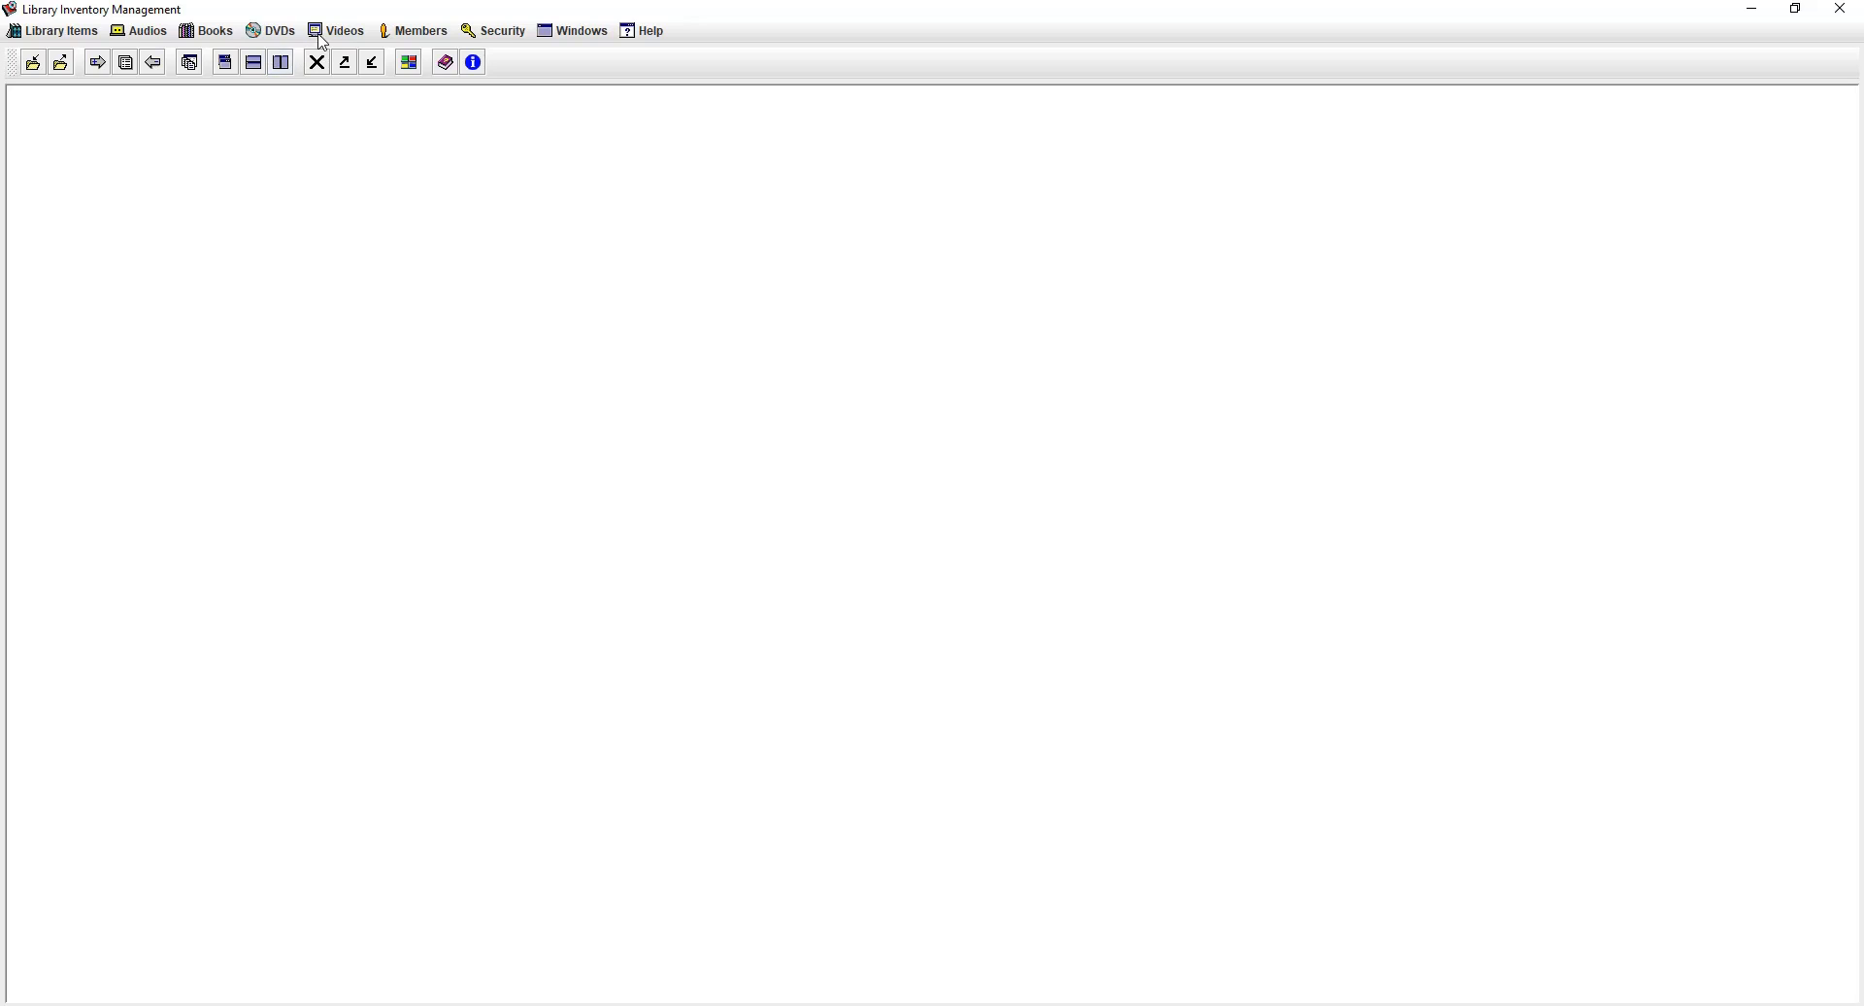
- Open the DVD deletion form, choose deletion by call ID exactly equal to D1, and close it without deleting
click(272, 30)
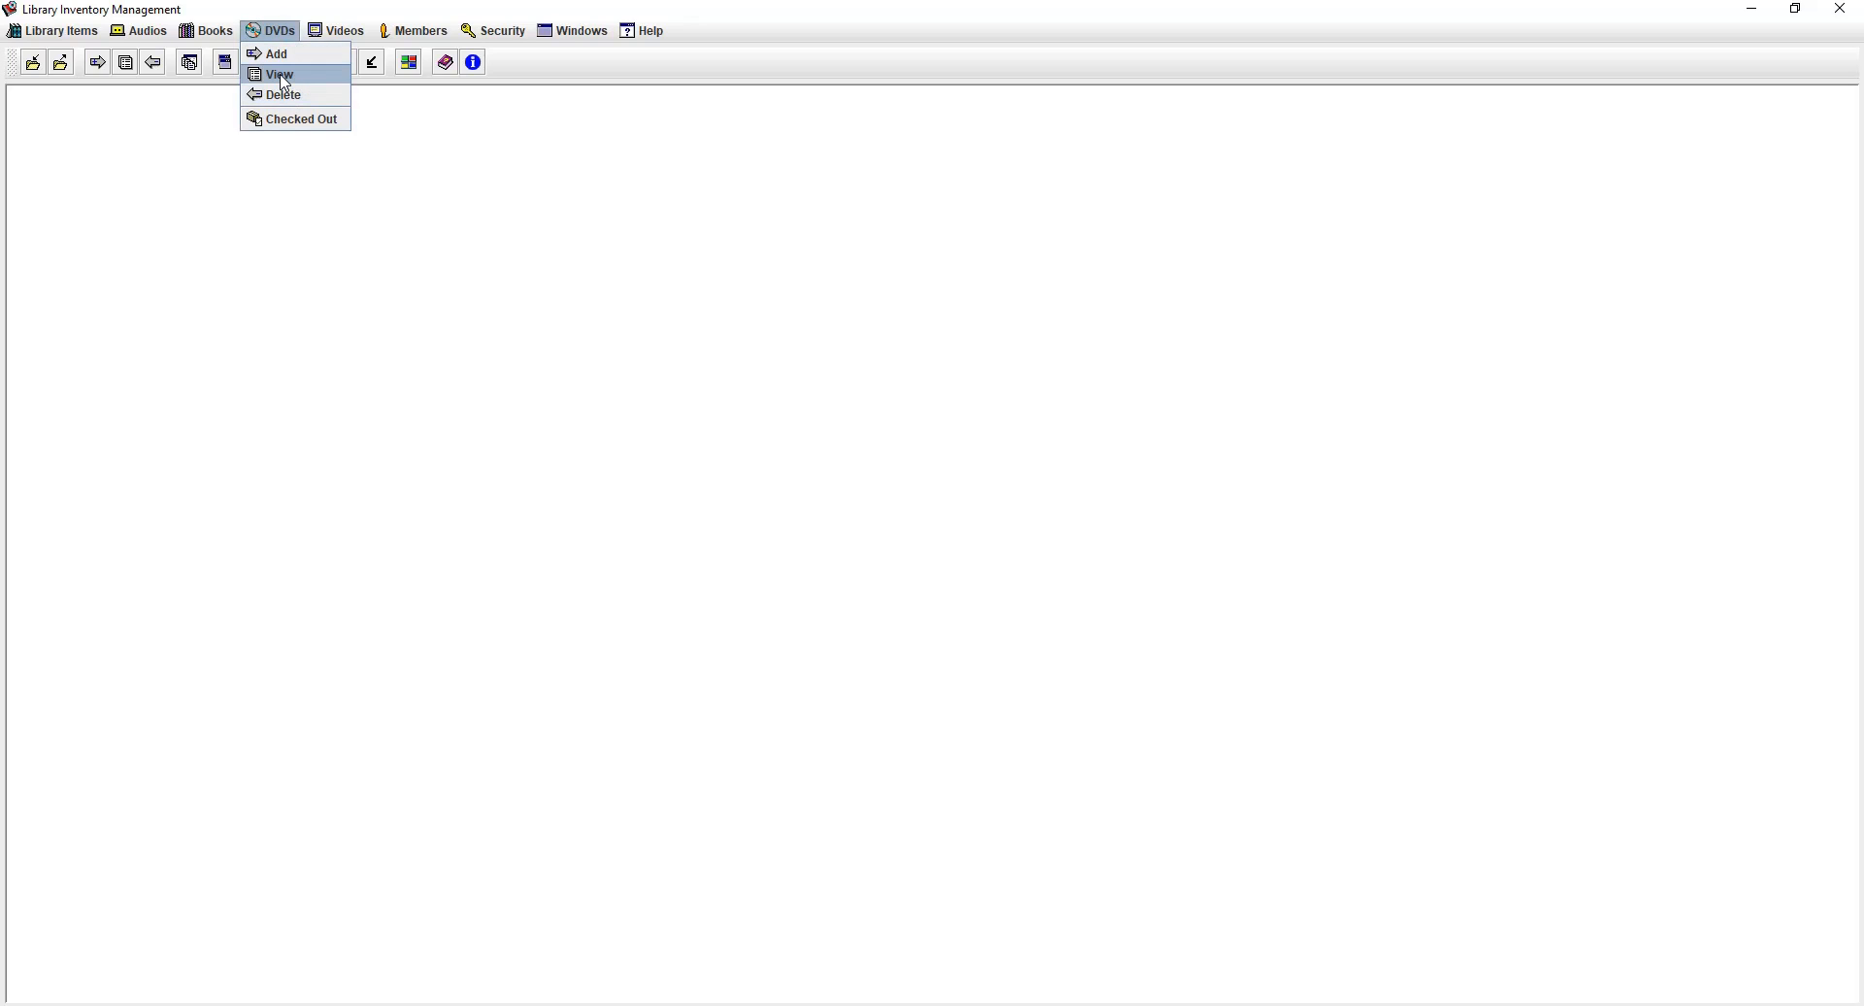
click(289, 97)
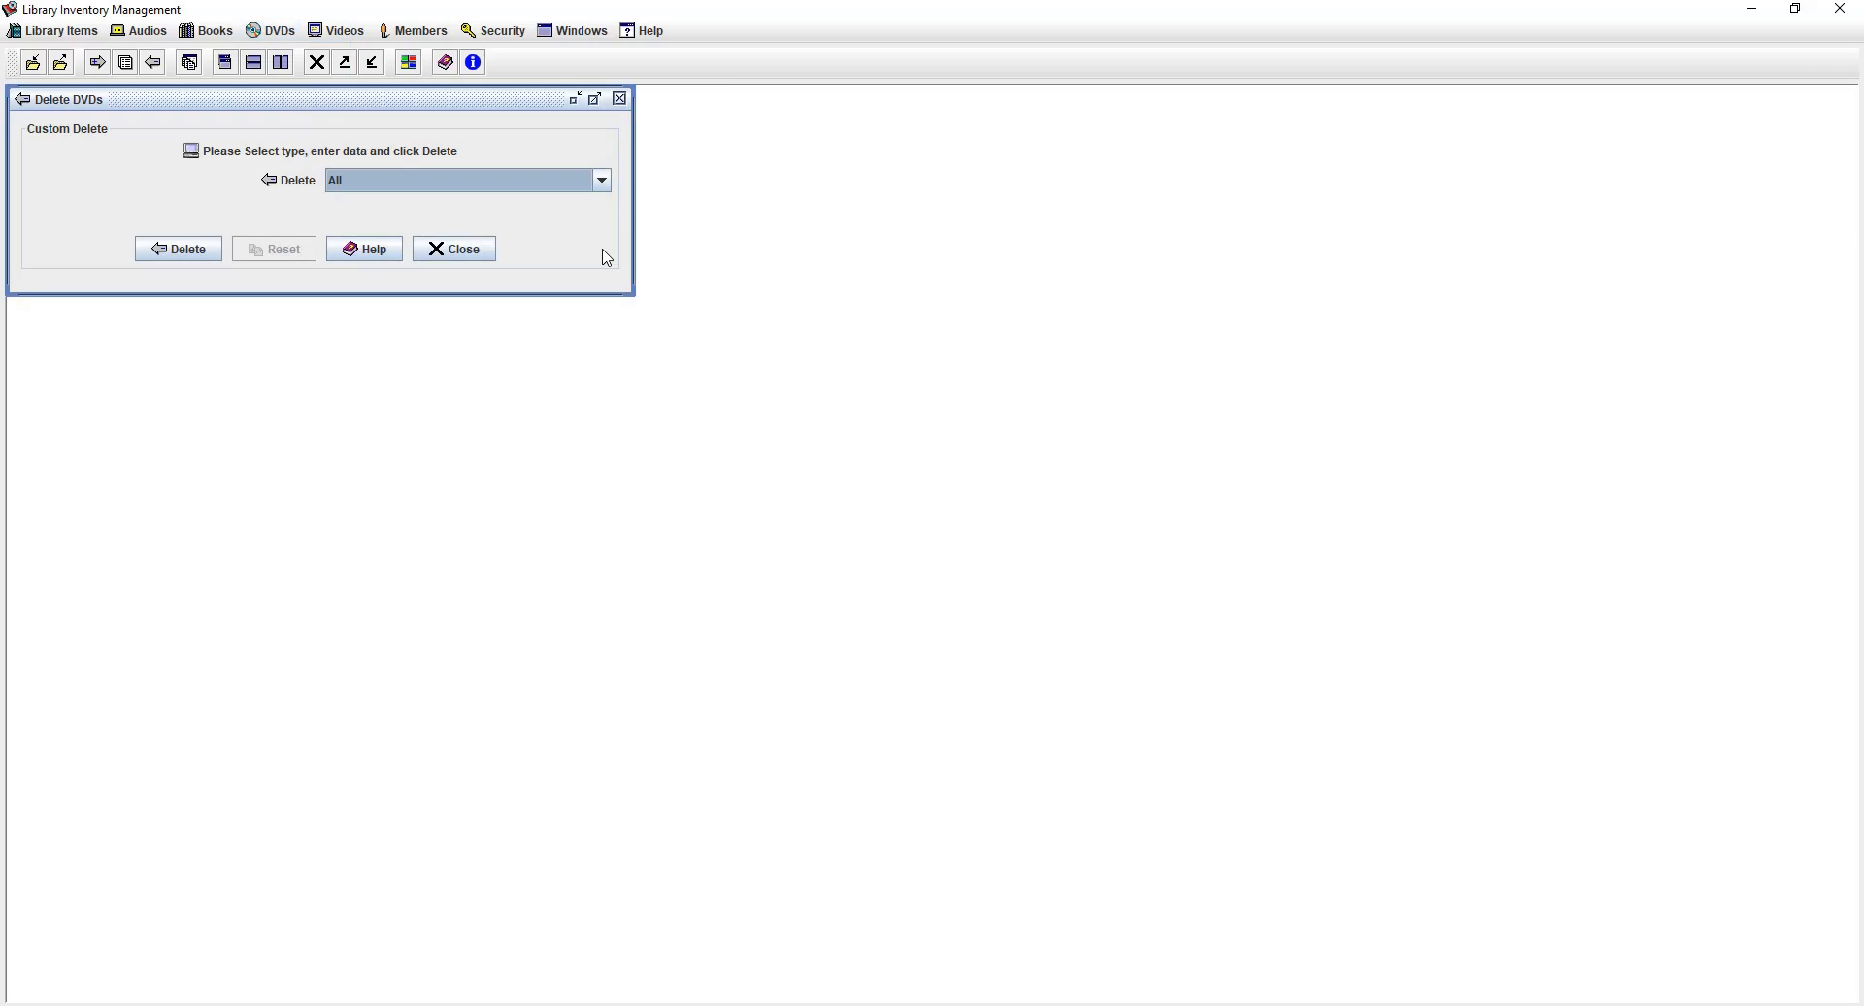
drag(358, 112, 881, 299)
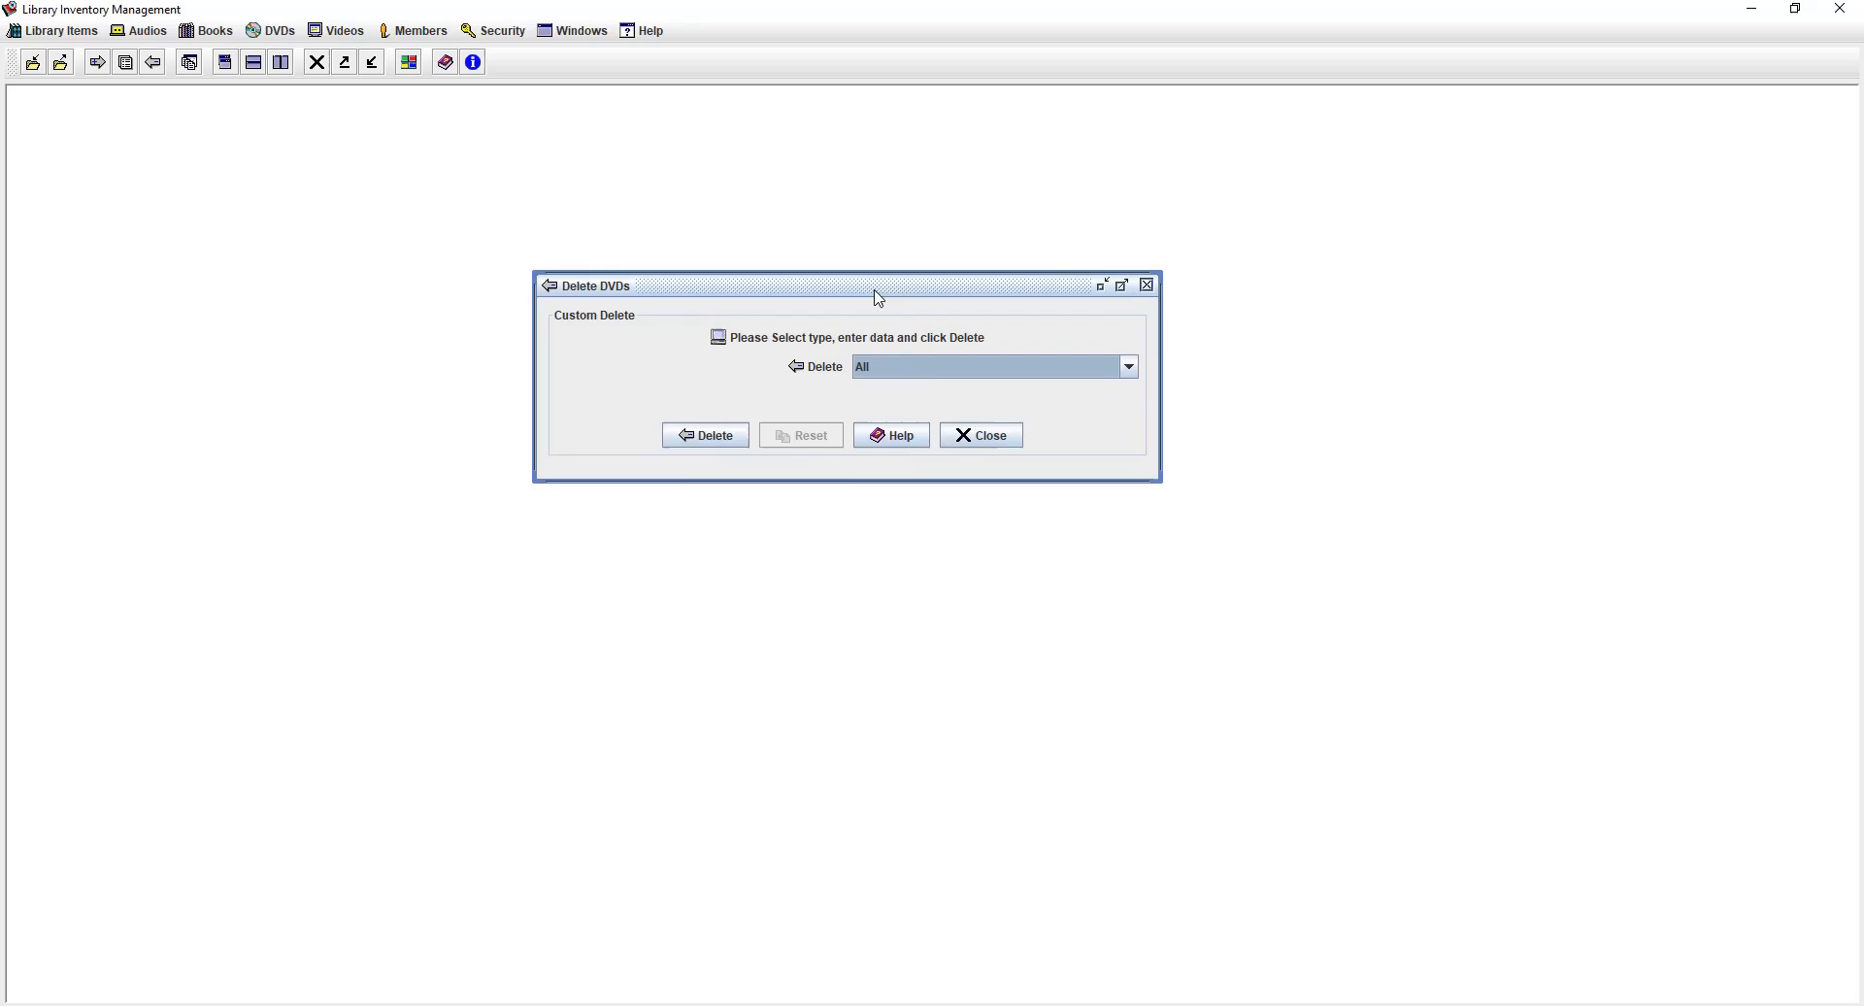
click(930, 367)
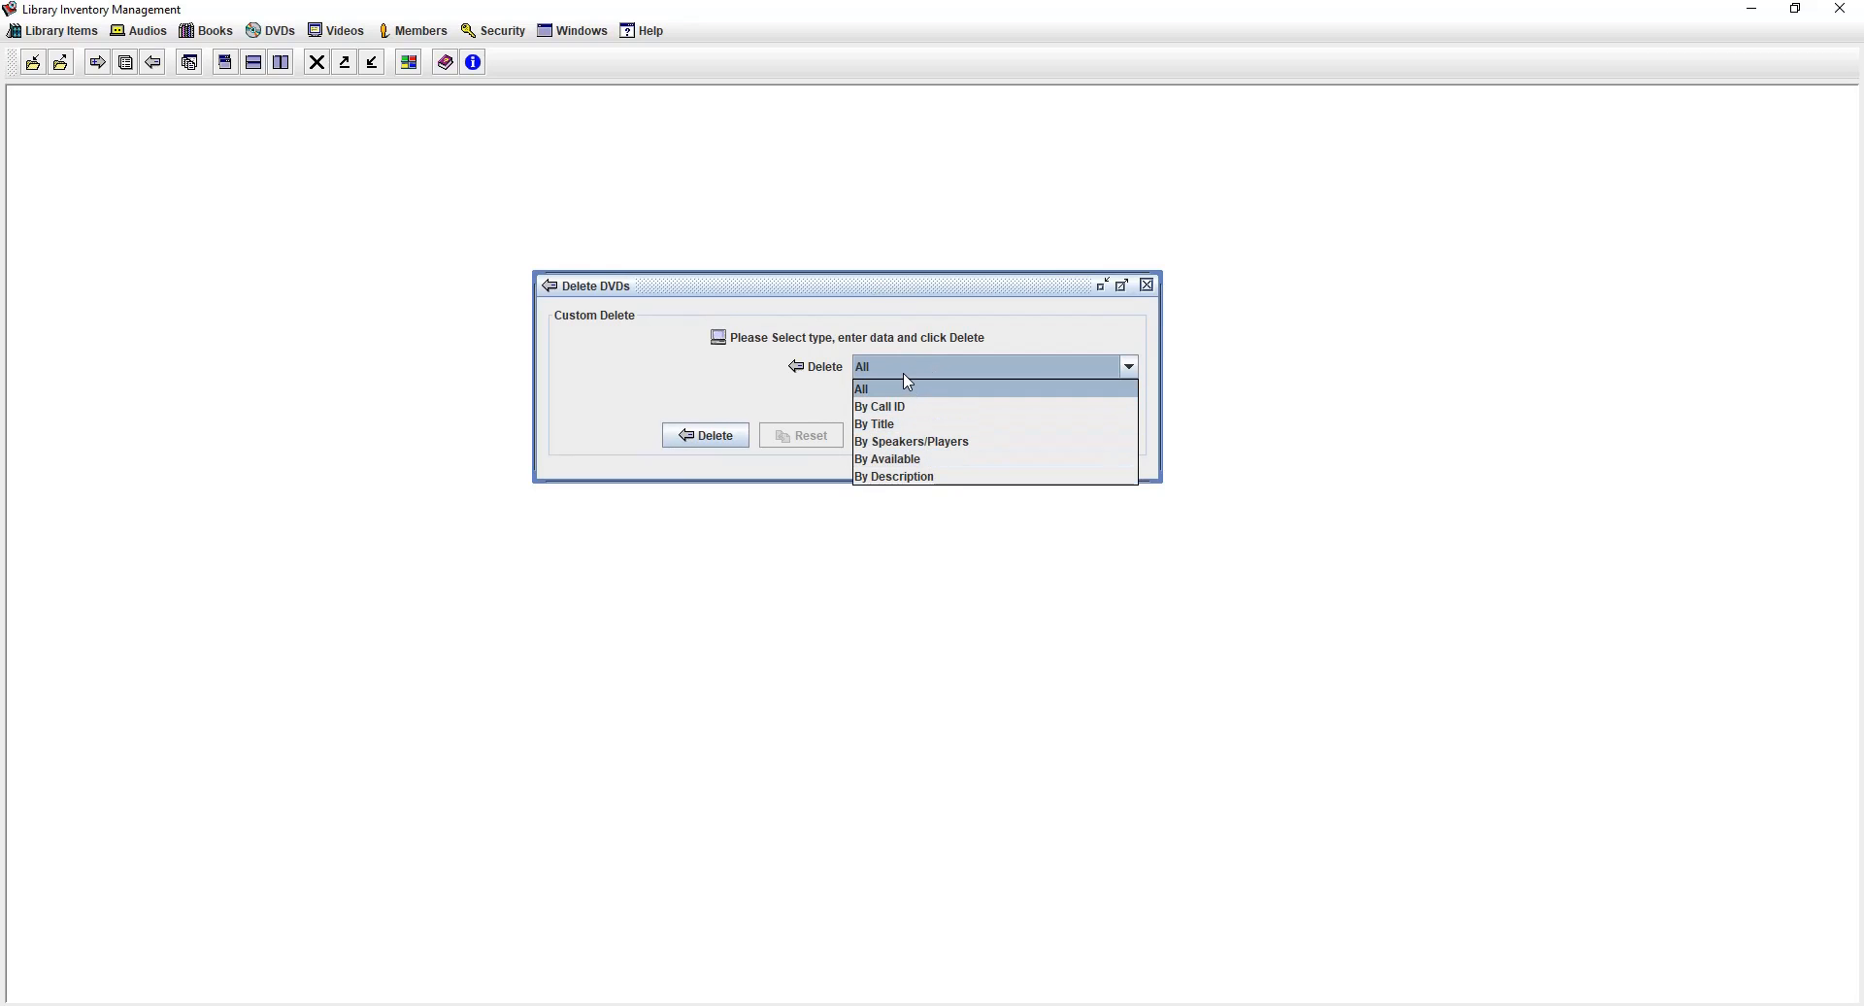
click(898, 409)
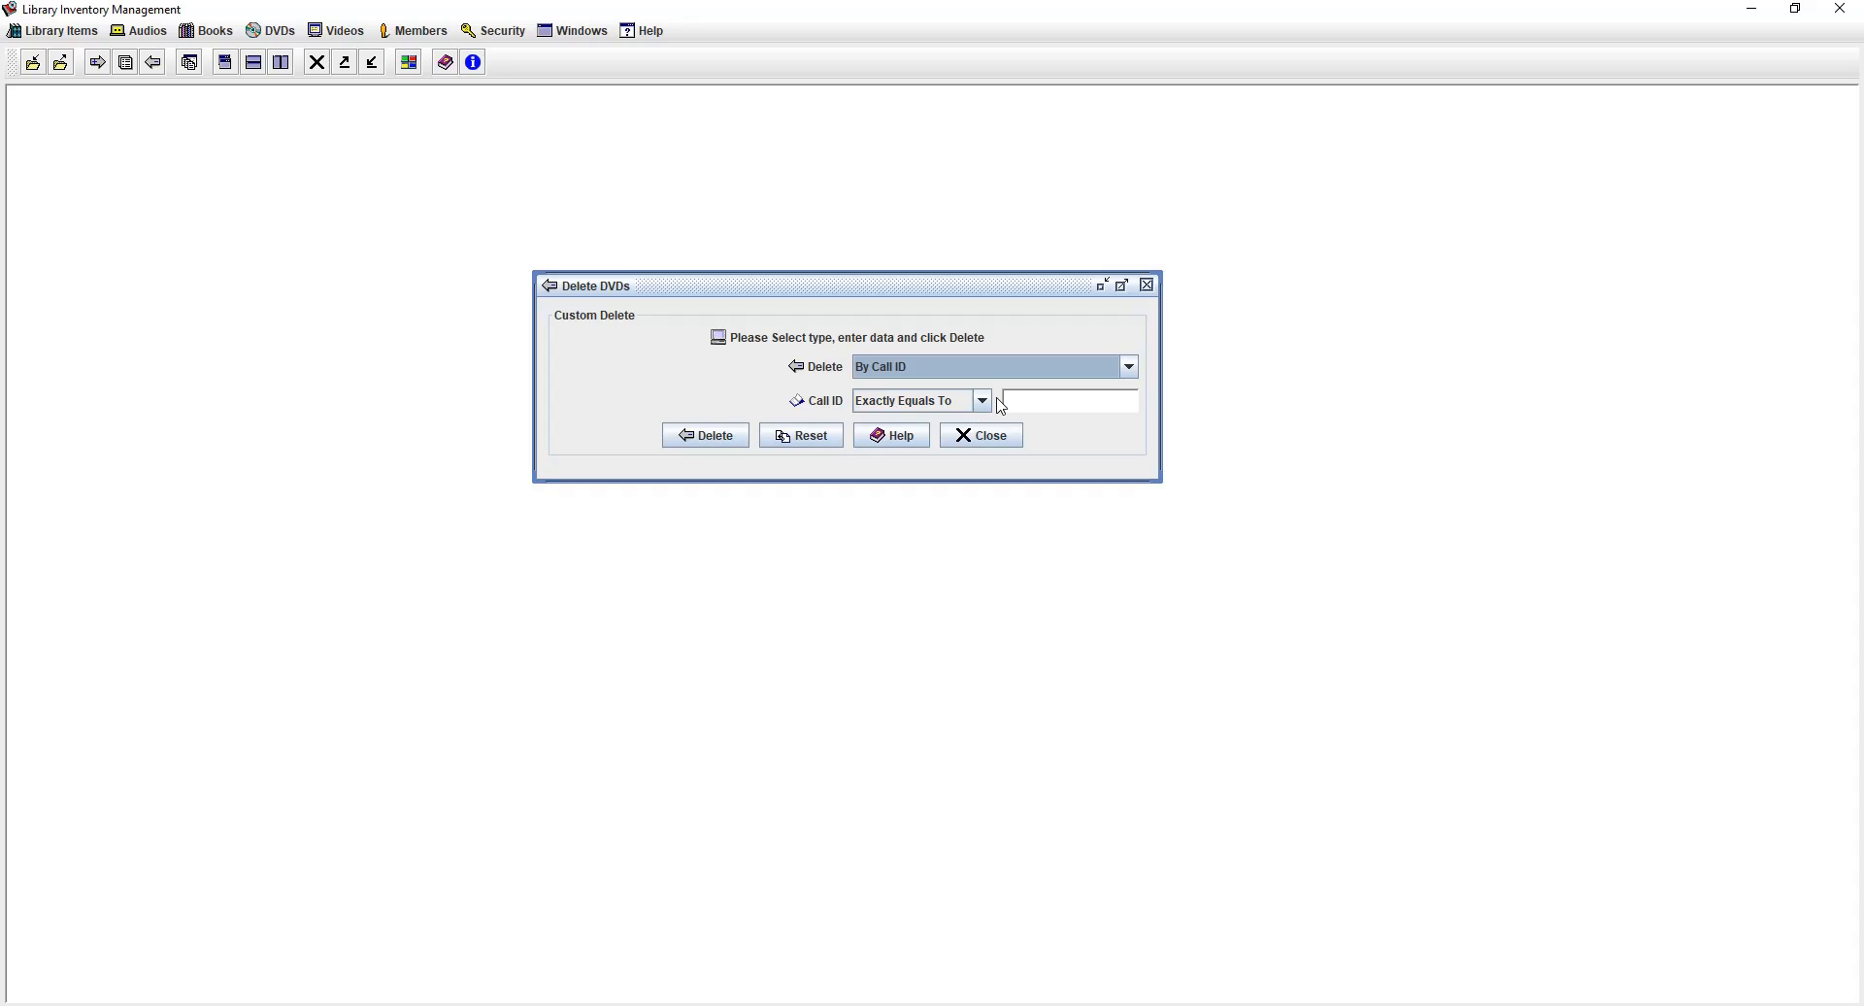
click(1031, 401)
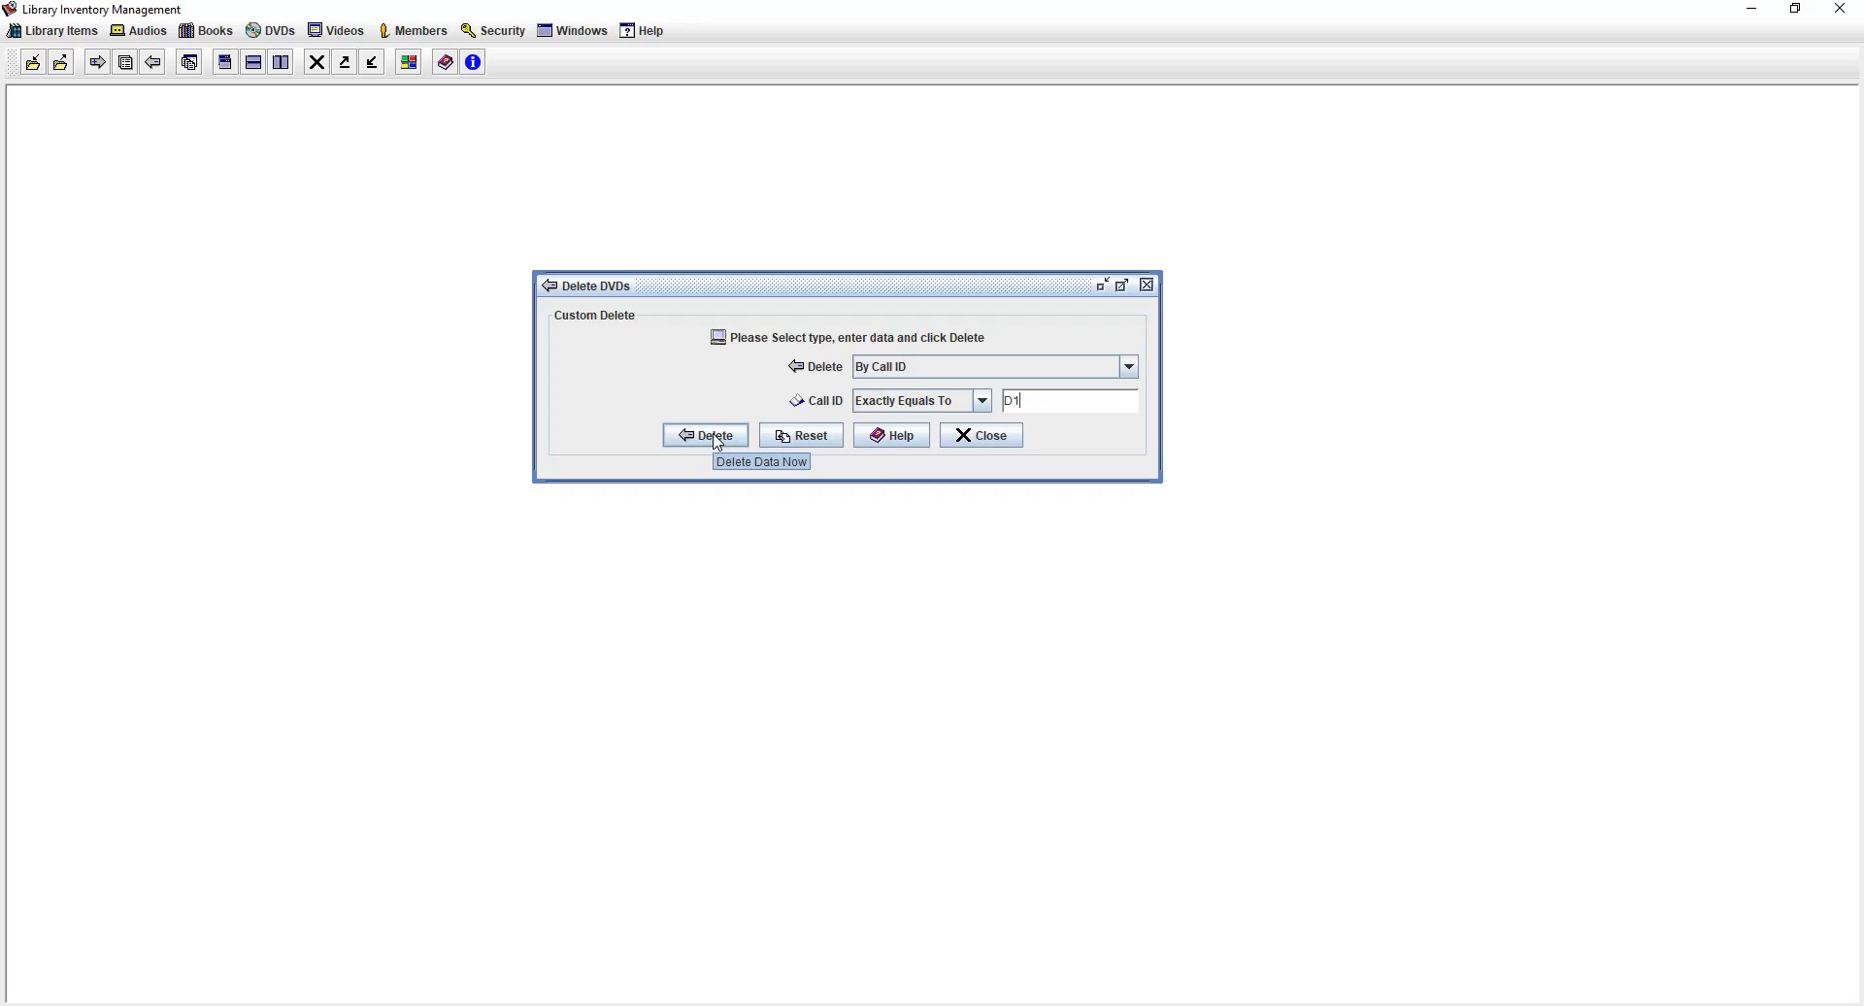
click(1147, 286)
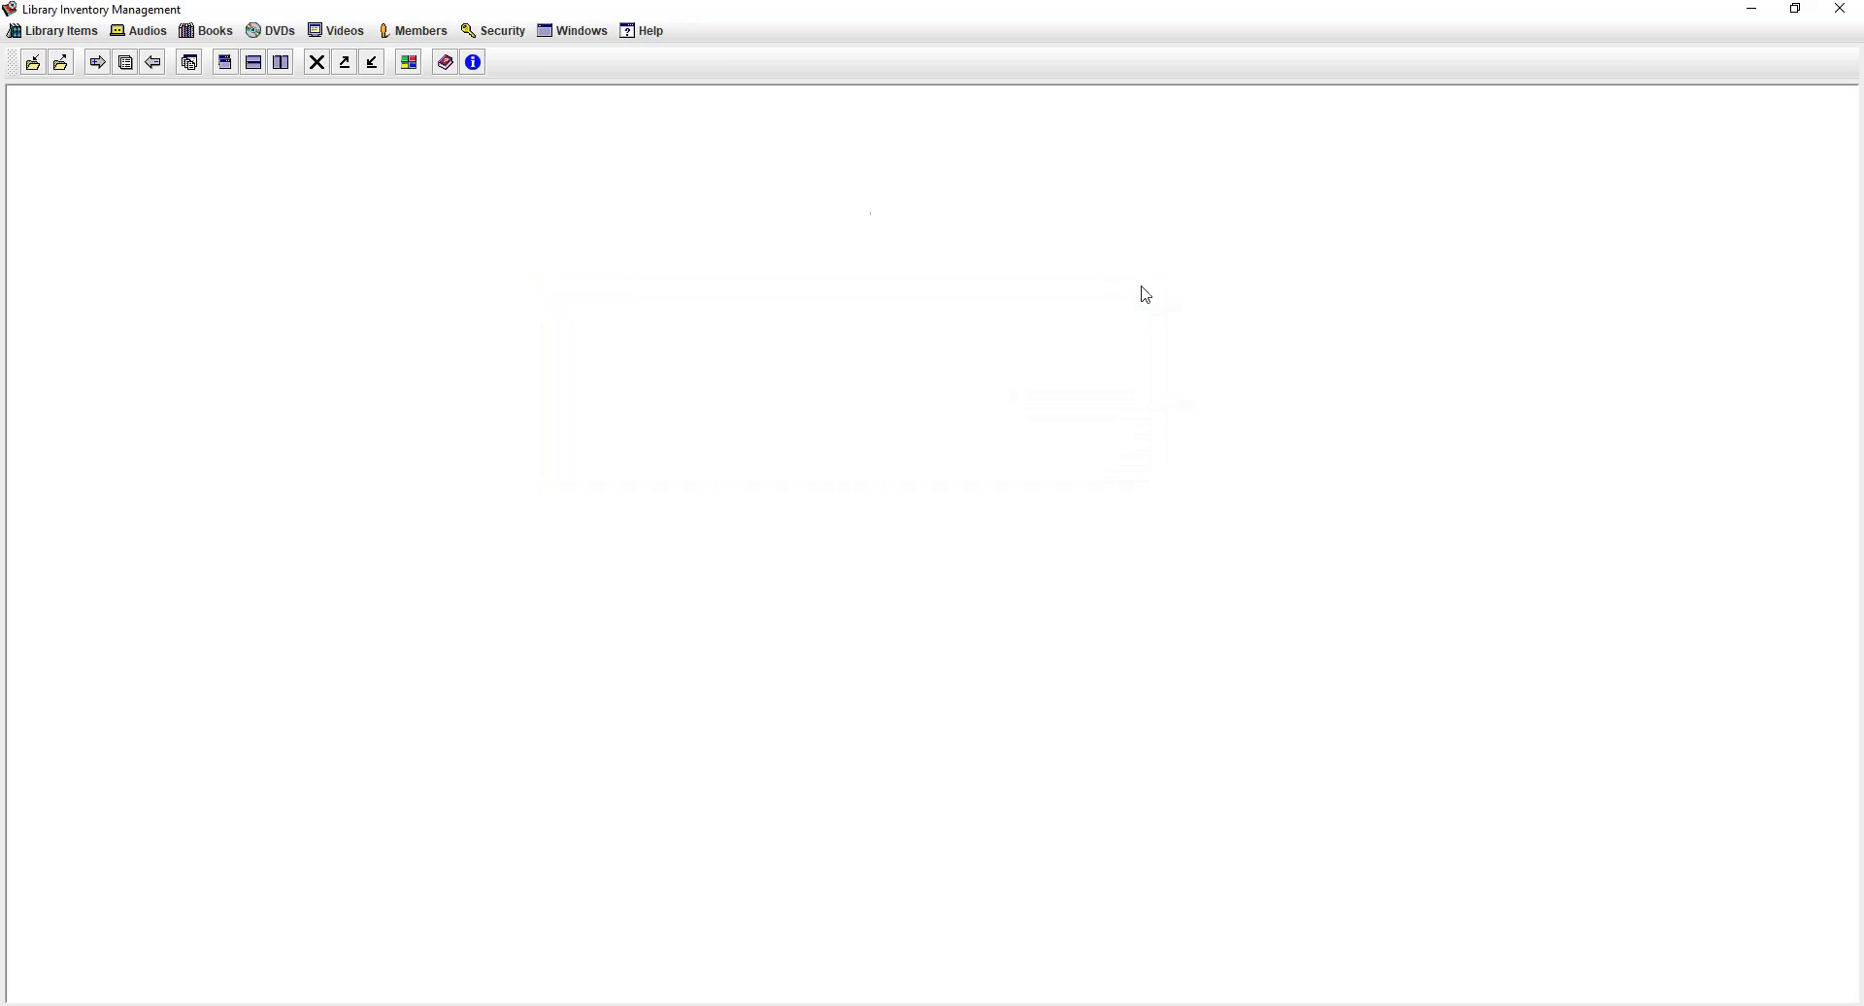
- Open the list of all DVDs, move its window toward the center, and enlarge it to widen the columns
click(281, 35)
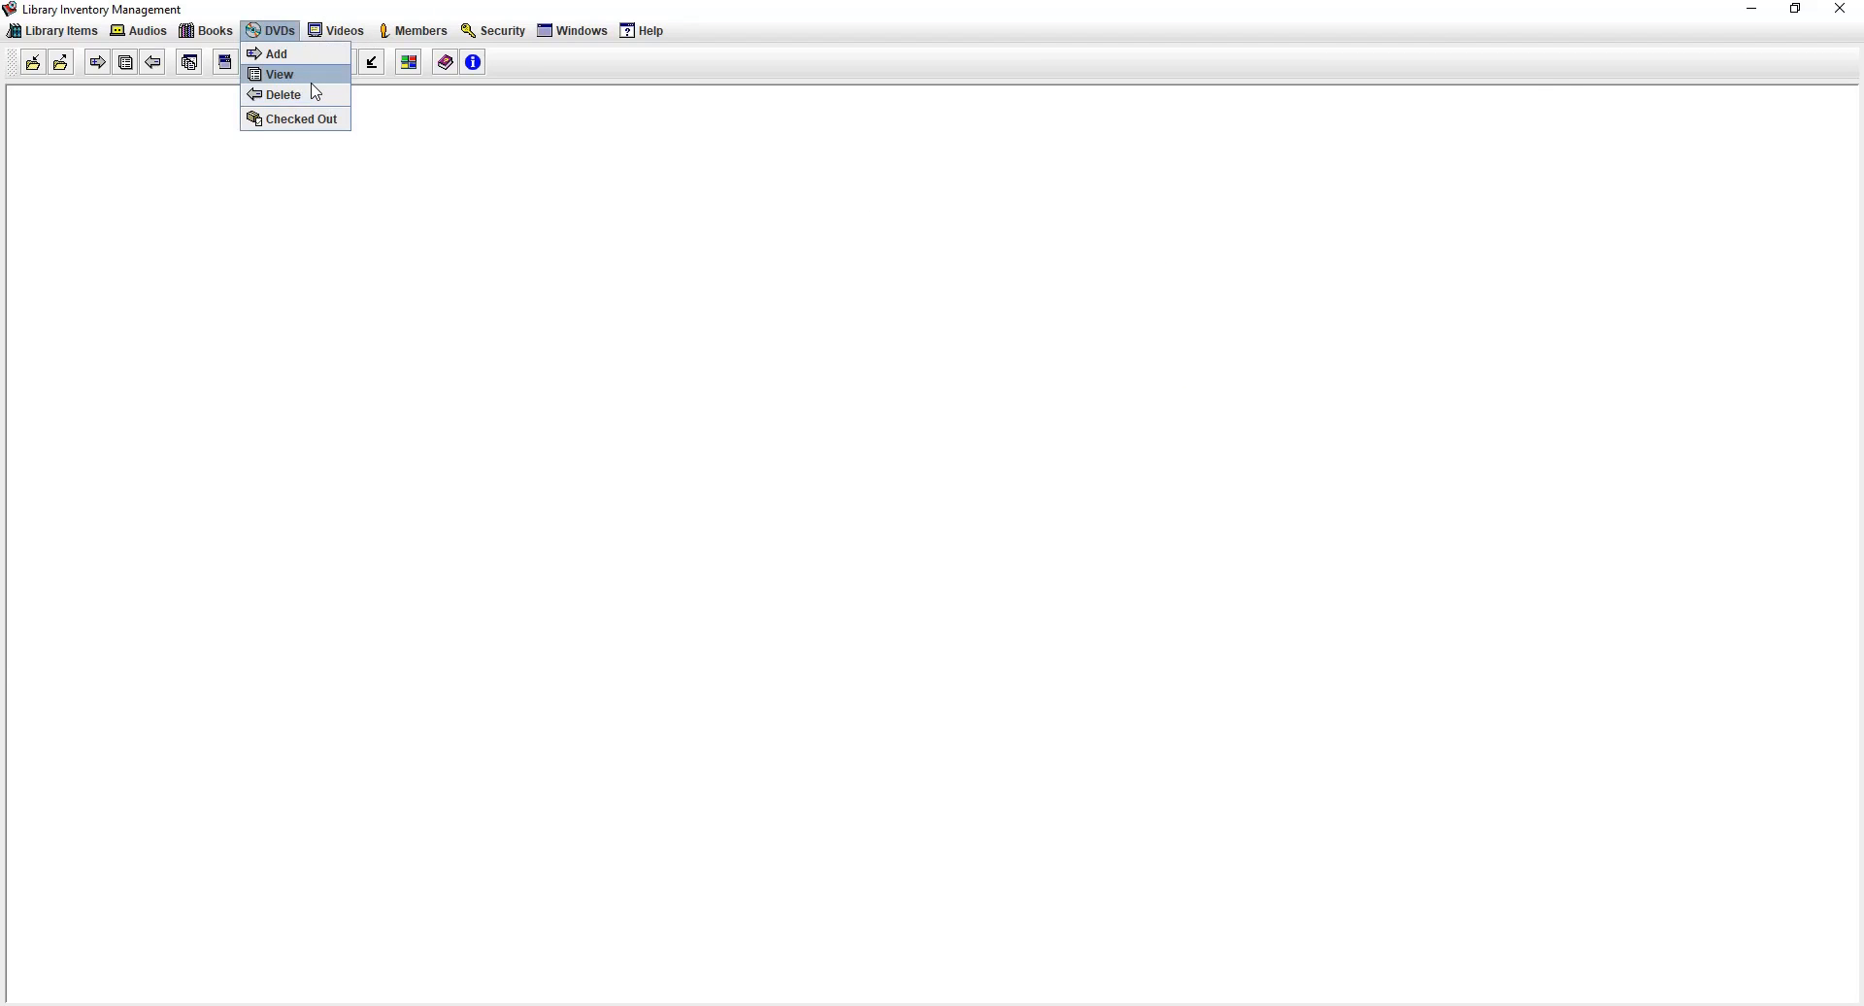
click(309, 72)
drag(405, 105, 737, 214)
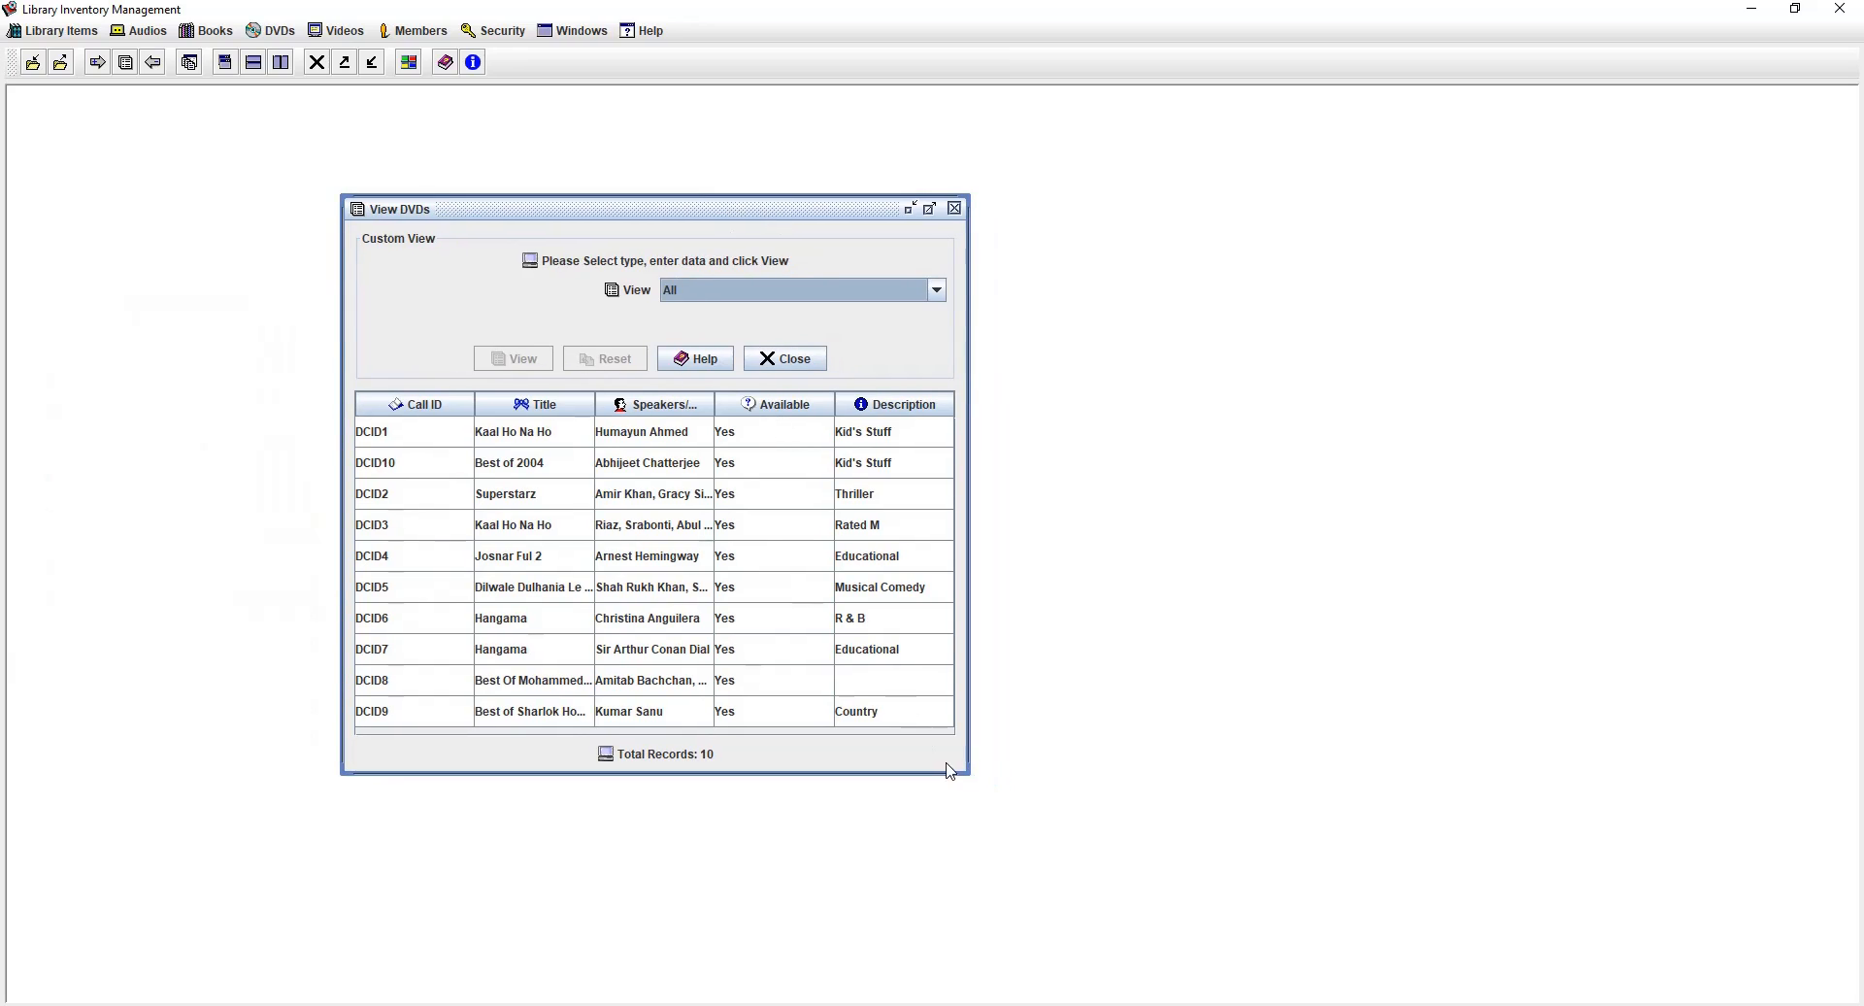
drag(960, 772, 1326, 864)
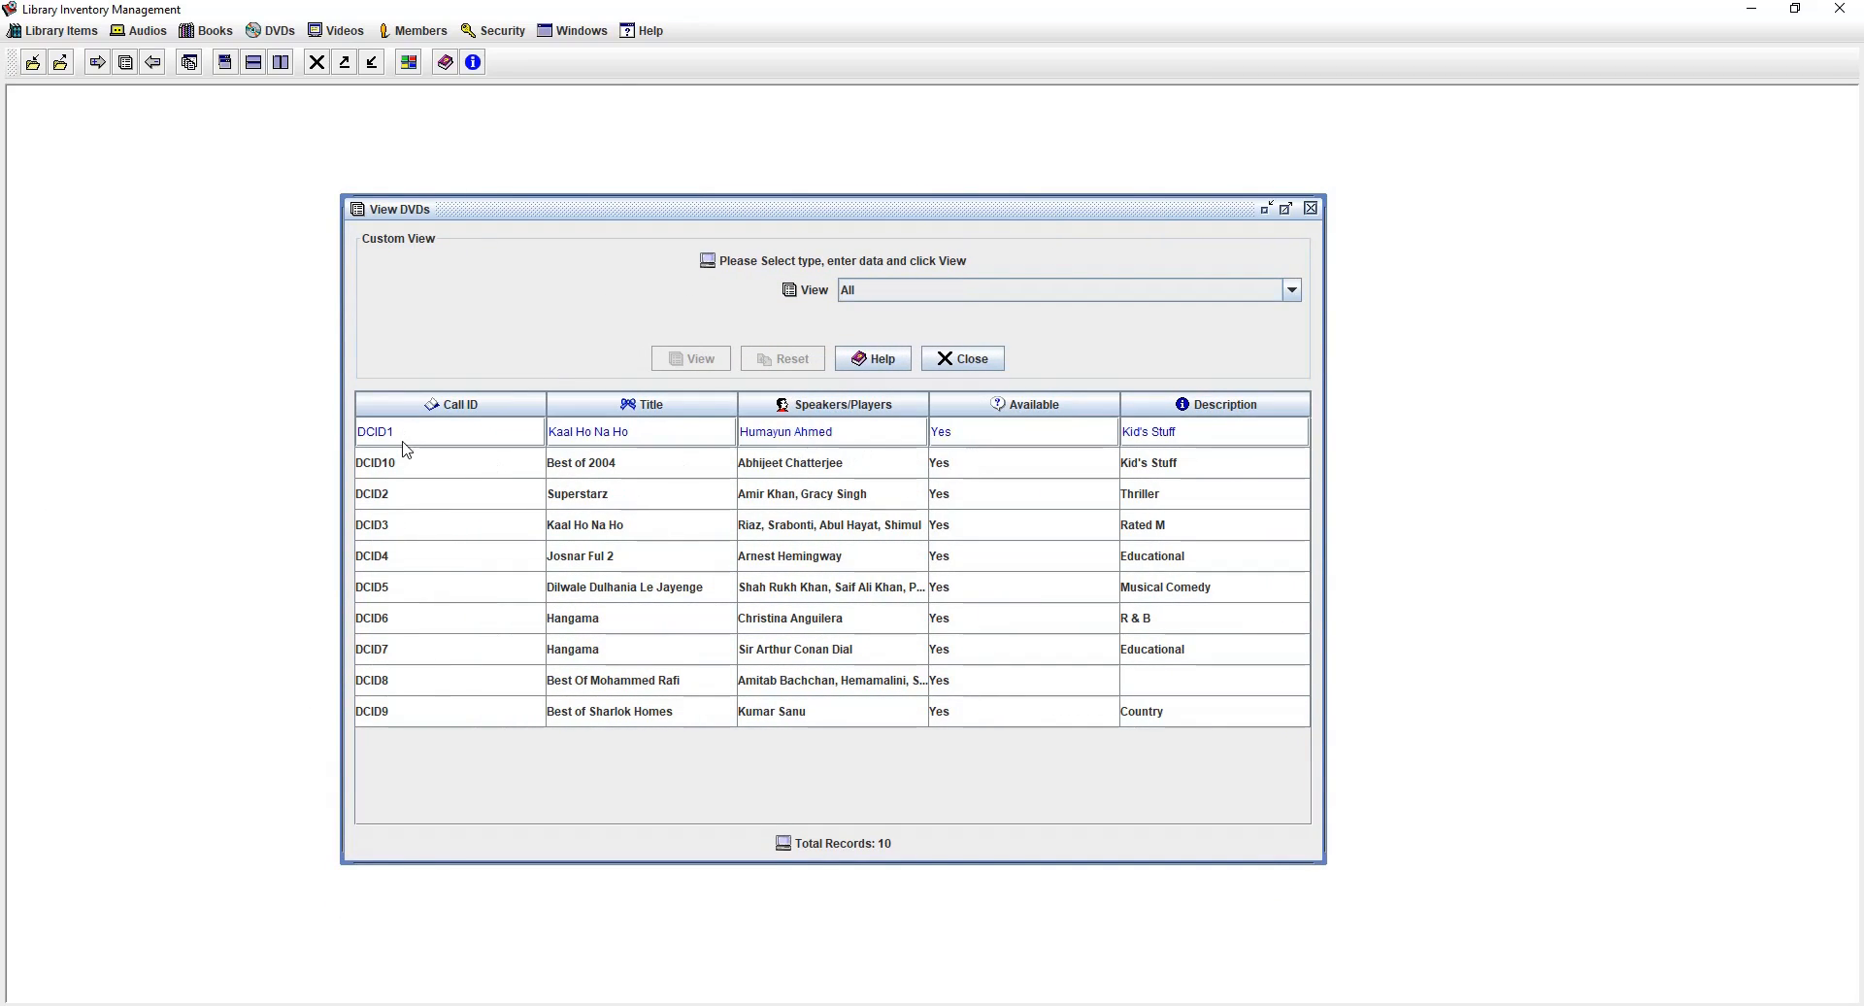
- Go through the DVD records one at a time, from DCID2 down to DCID9
click(428, 494)
click(461, 533)
click(468, 559)
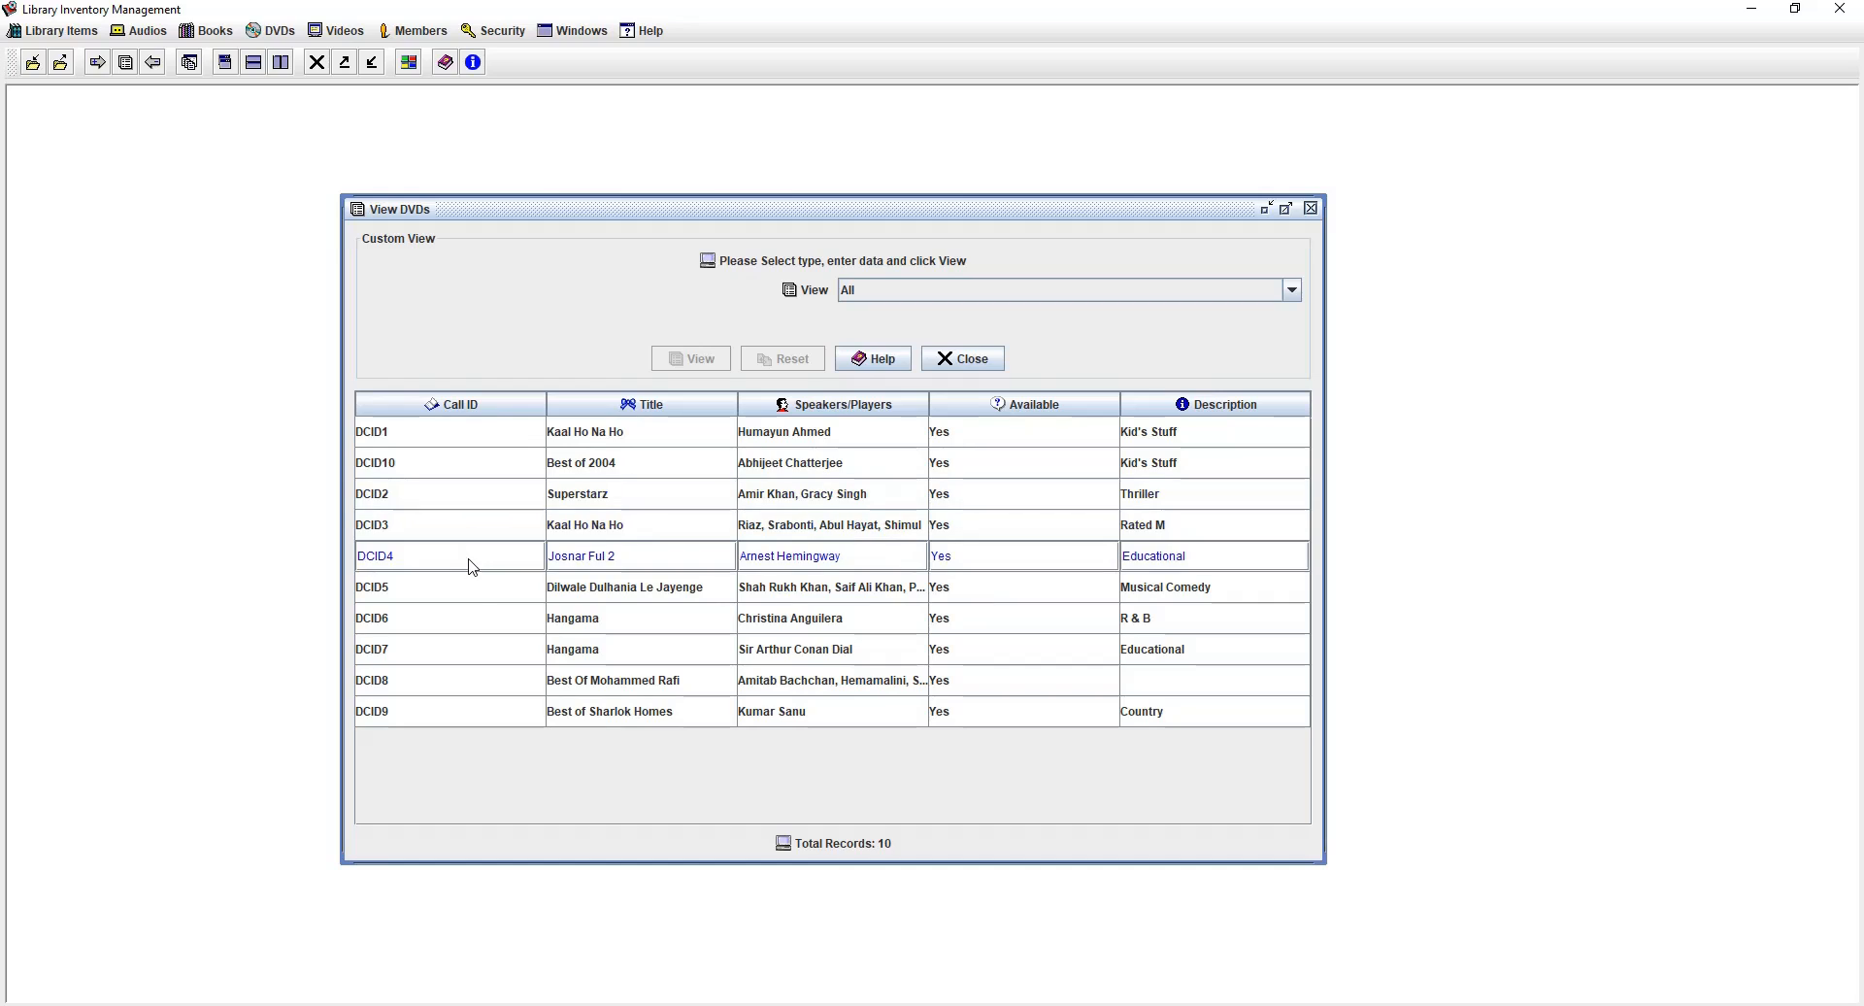
click(473, 582)
click(476, 627)
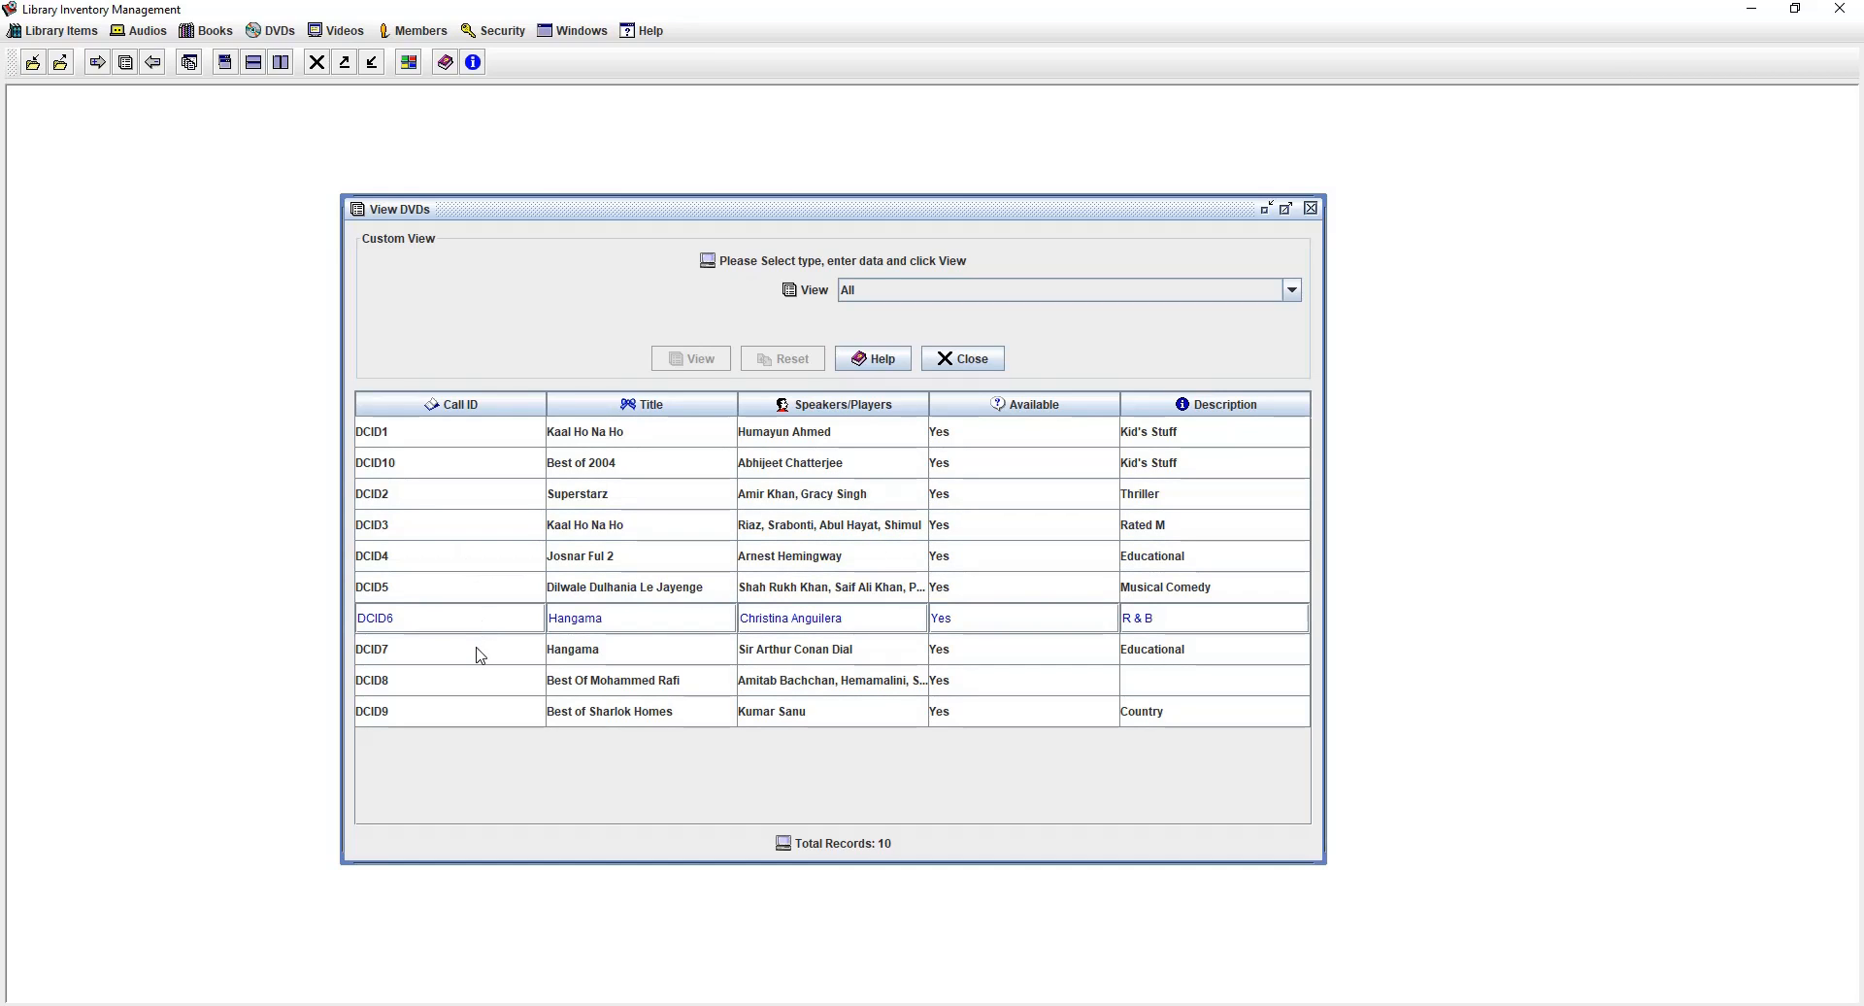
click(480, 651)
click(483, 680)
click(484, 709)
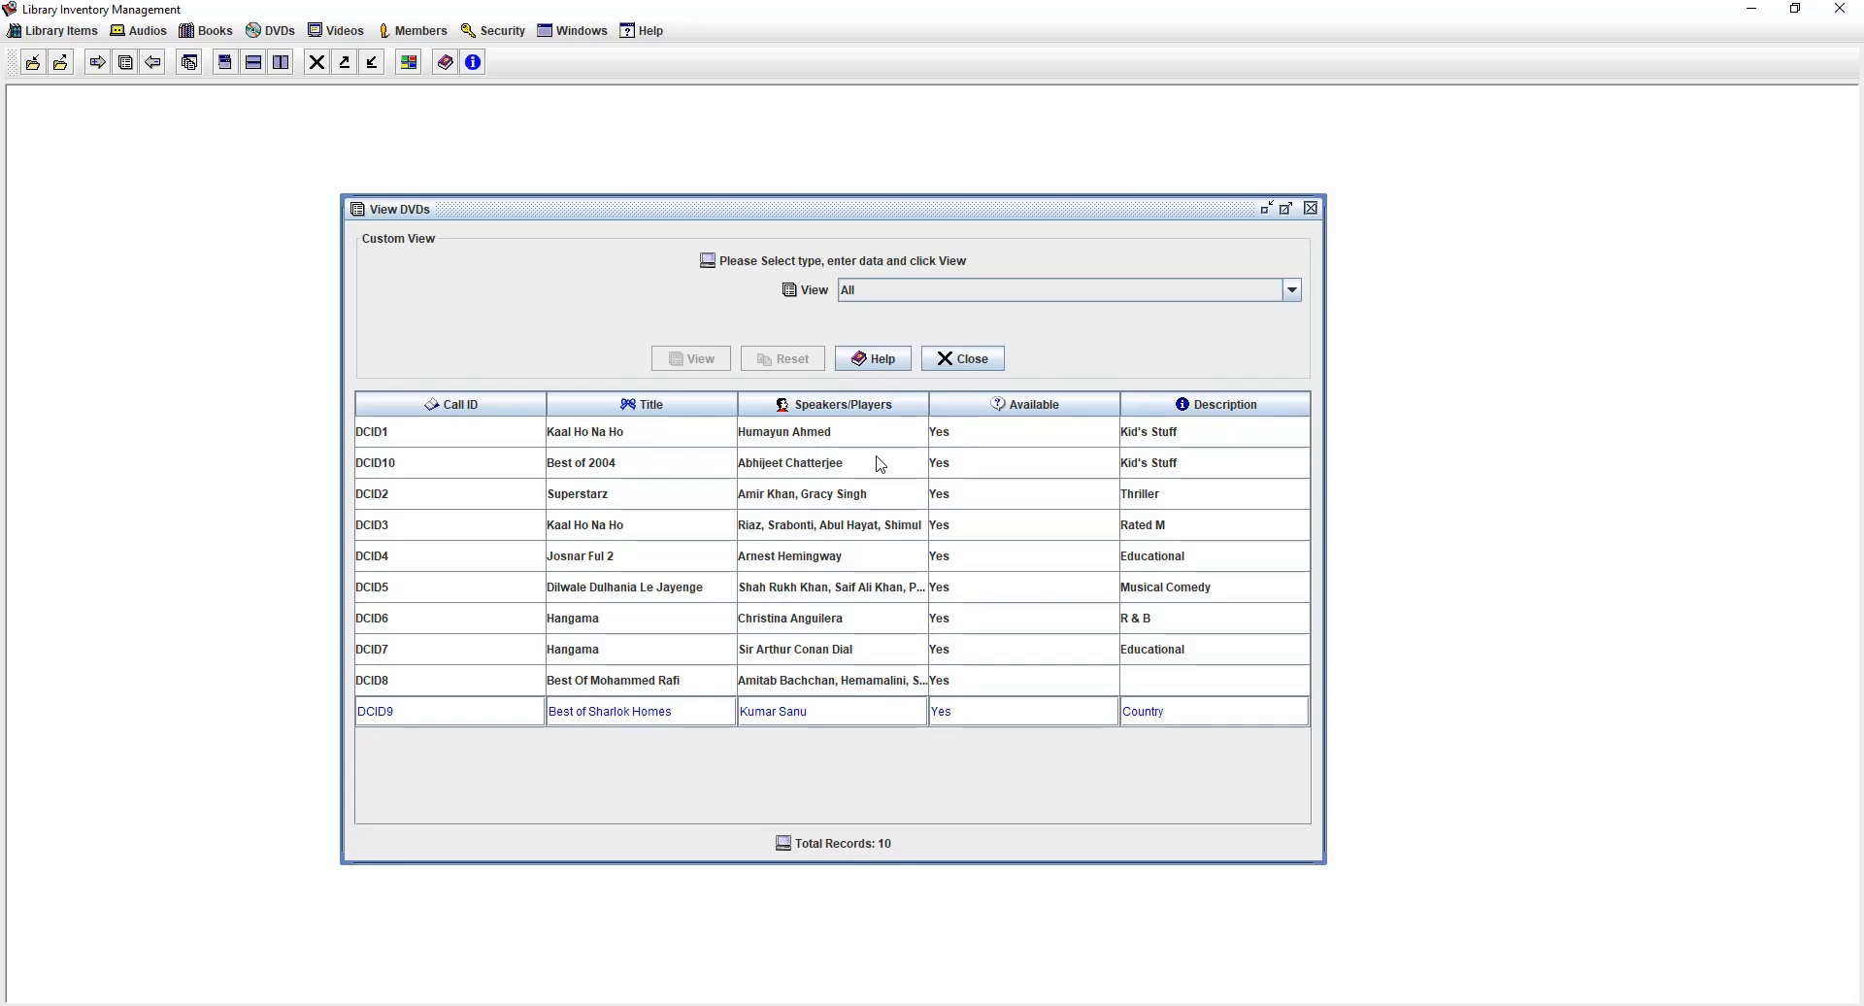
- Examine which fields of DVD DCID10 can be edited and the availability choices for DCID7, without changing any value
click(467, 473)
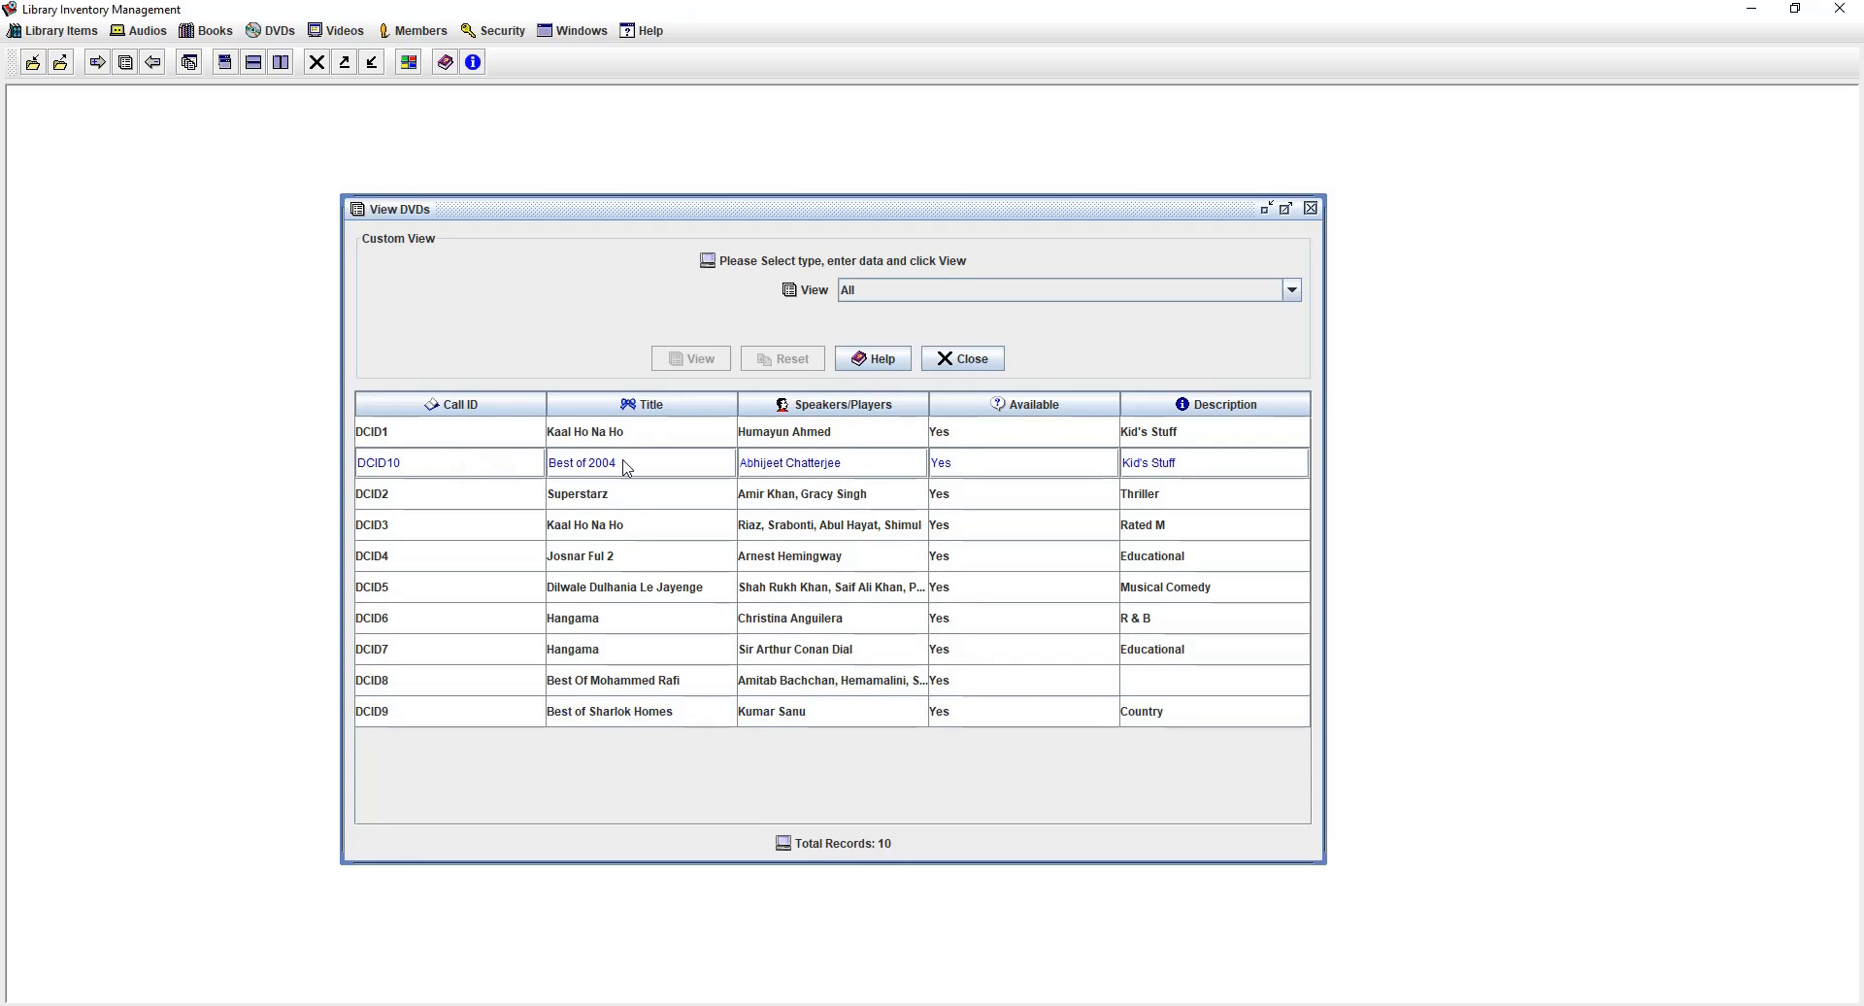
click(626, 463)
click(454, 463)
double_click(667, 462)
click(874, 468)
double_click(878, 464)
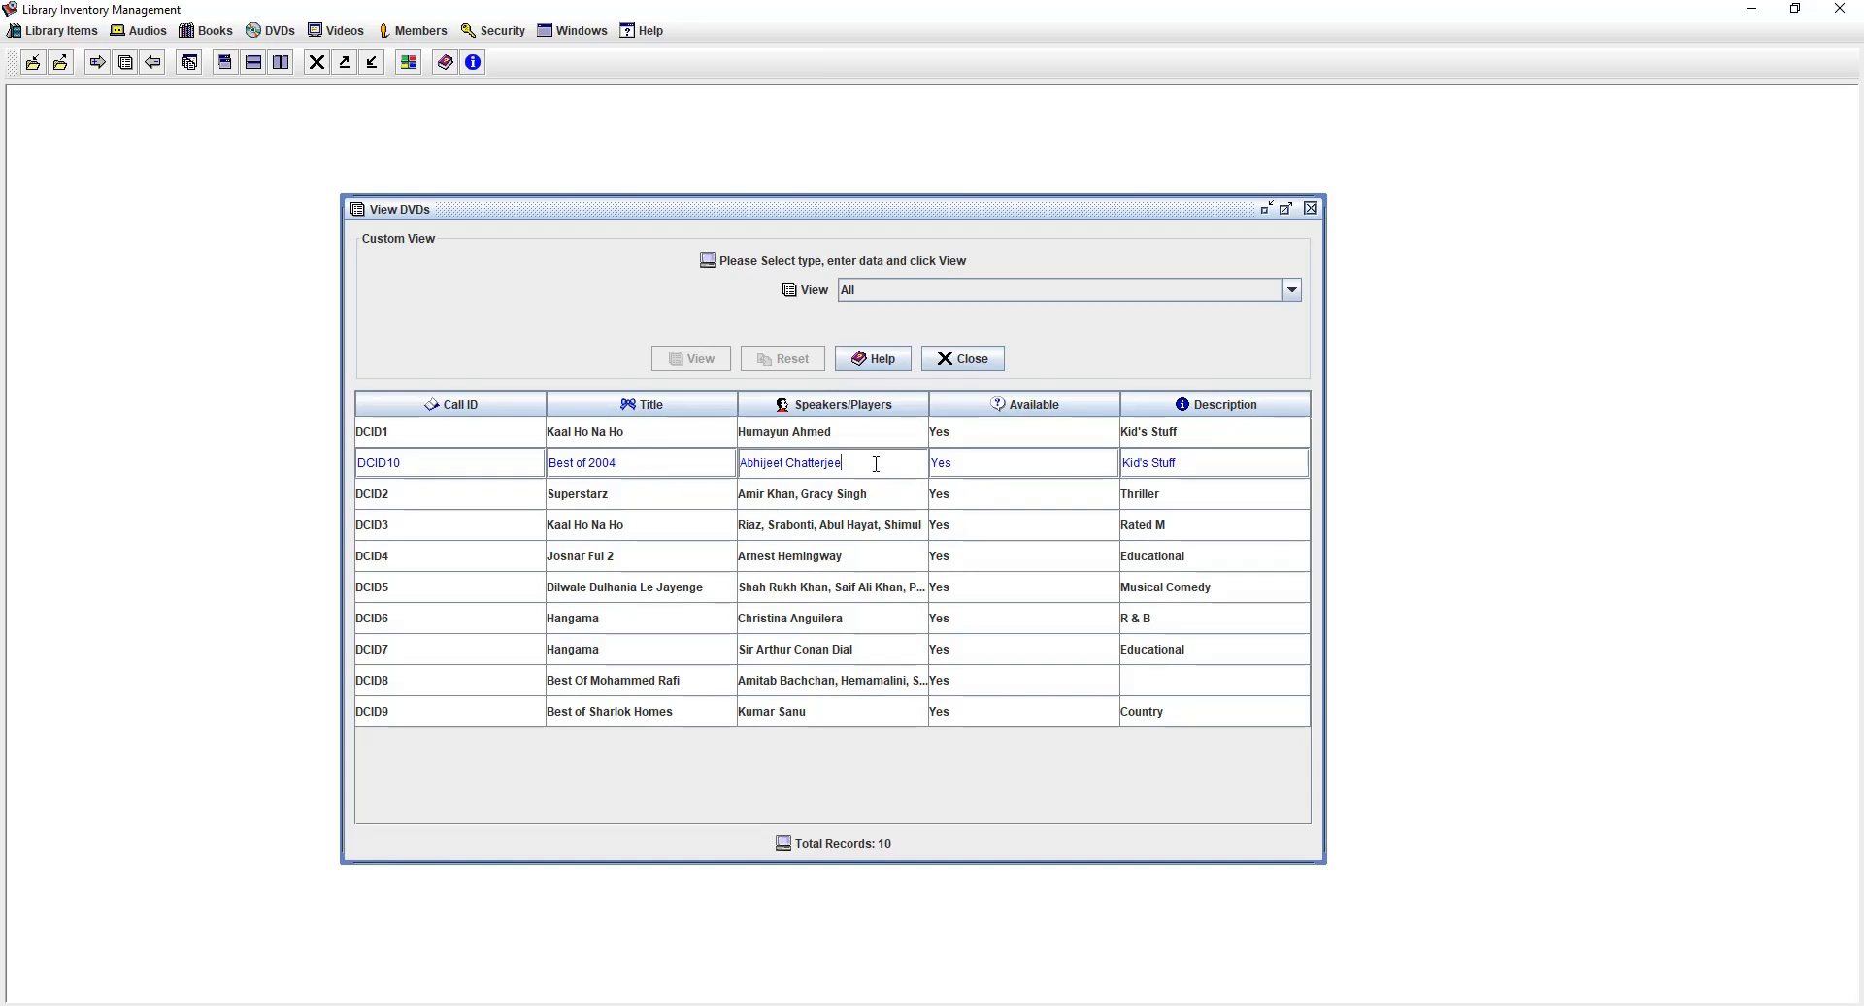
click(1043, 474)
click(1243, 464)
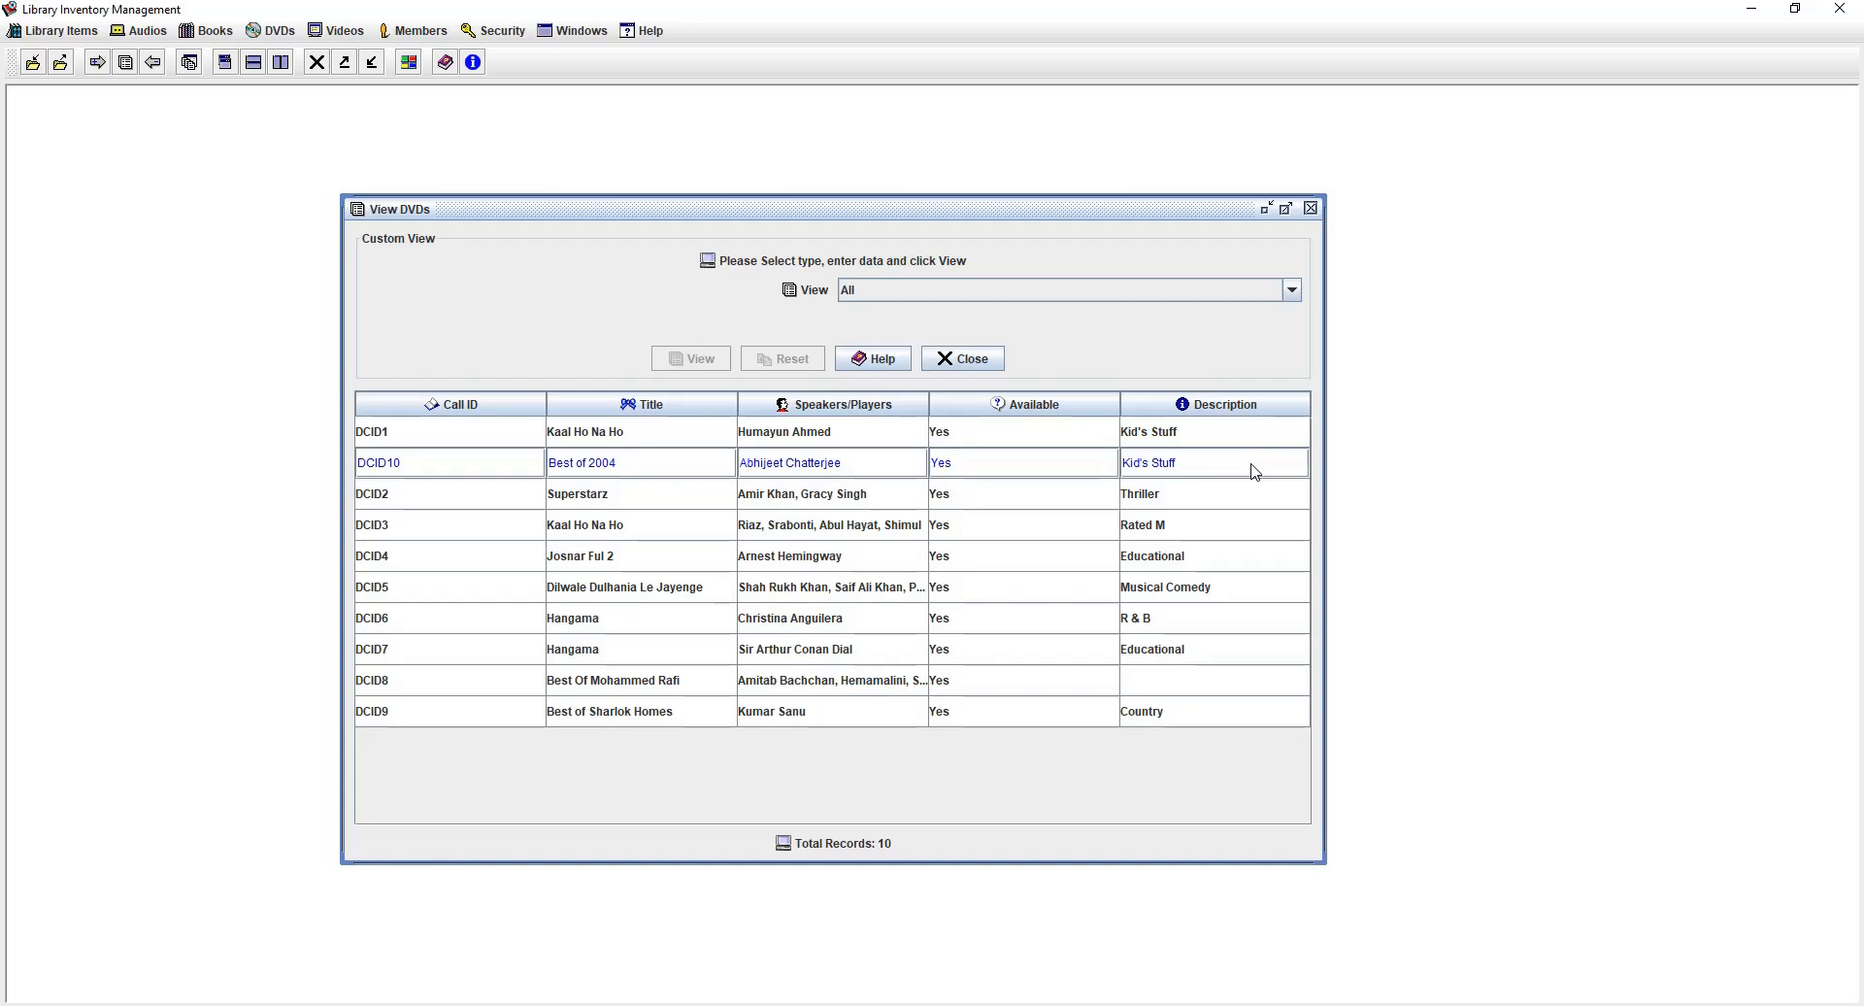
double_click(1243, 464)
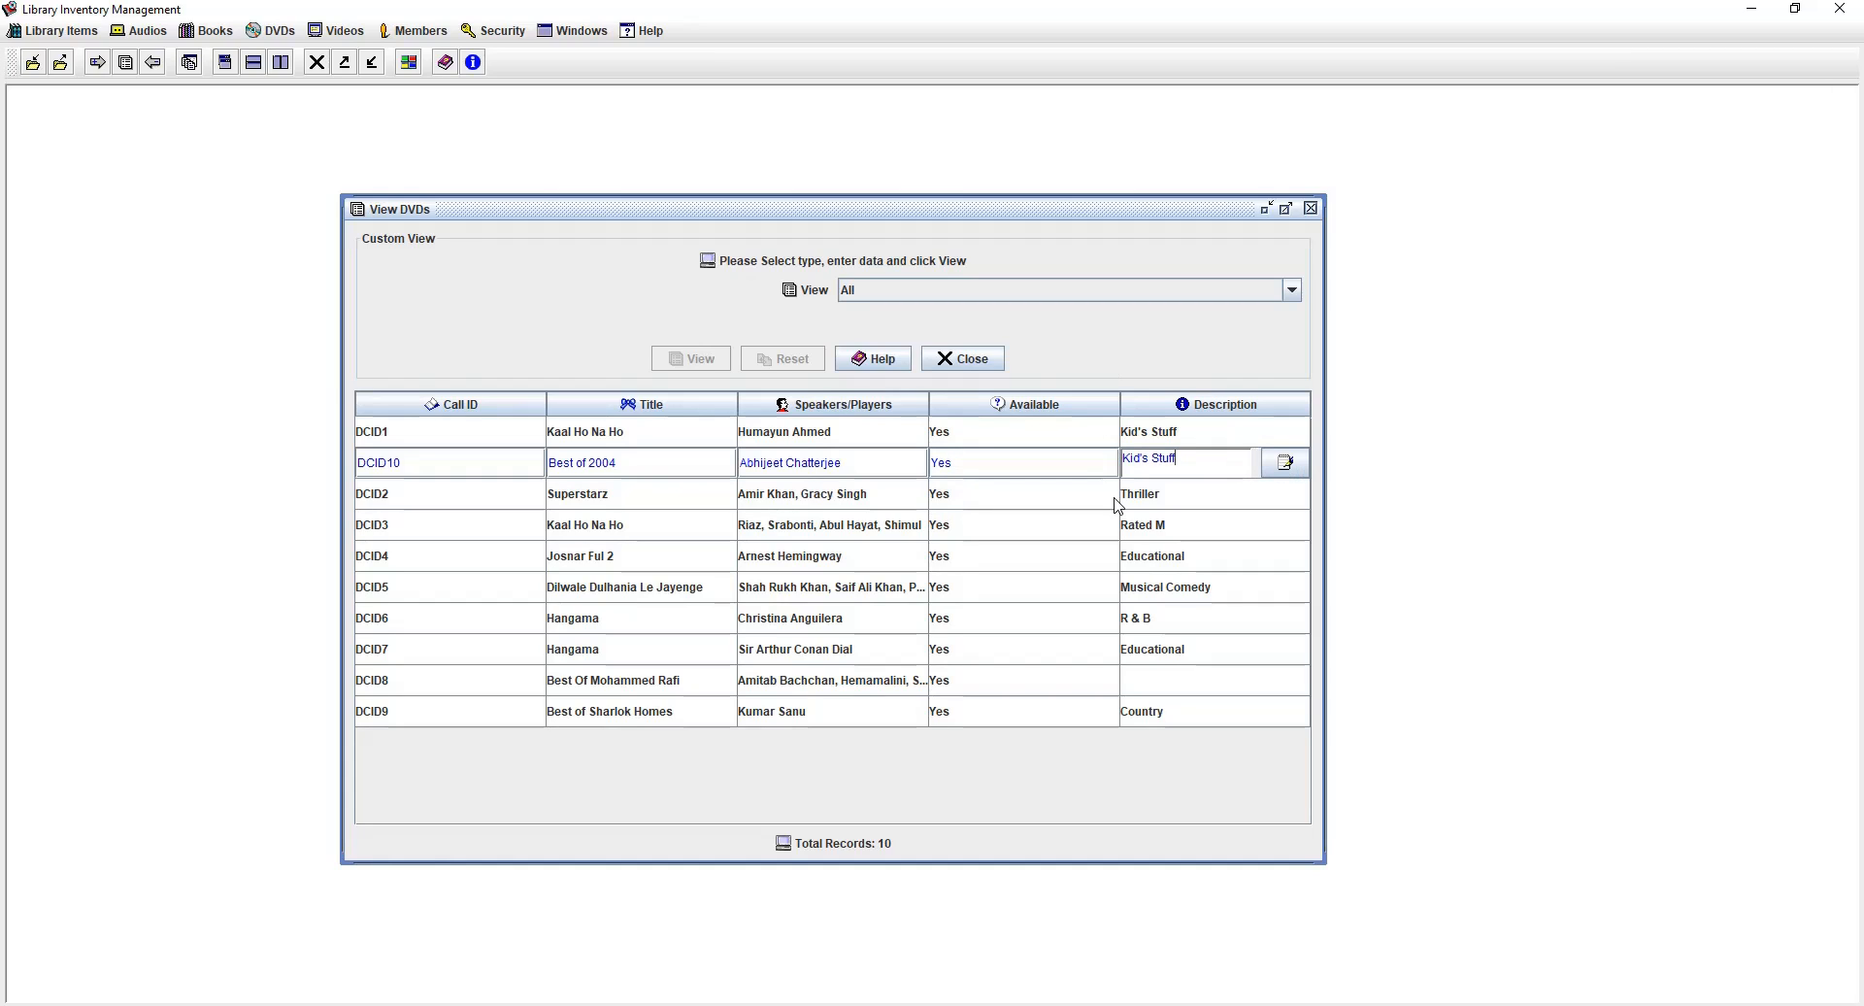
click(972, 656)
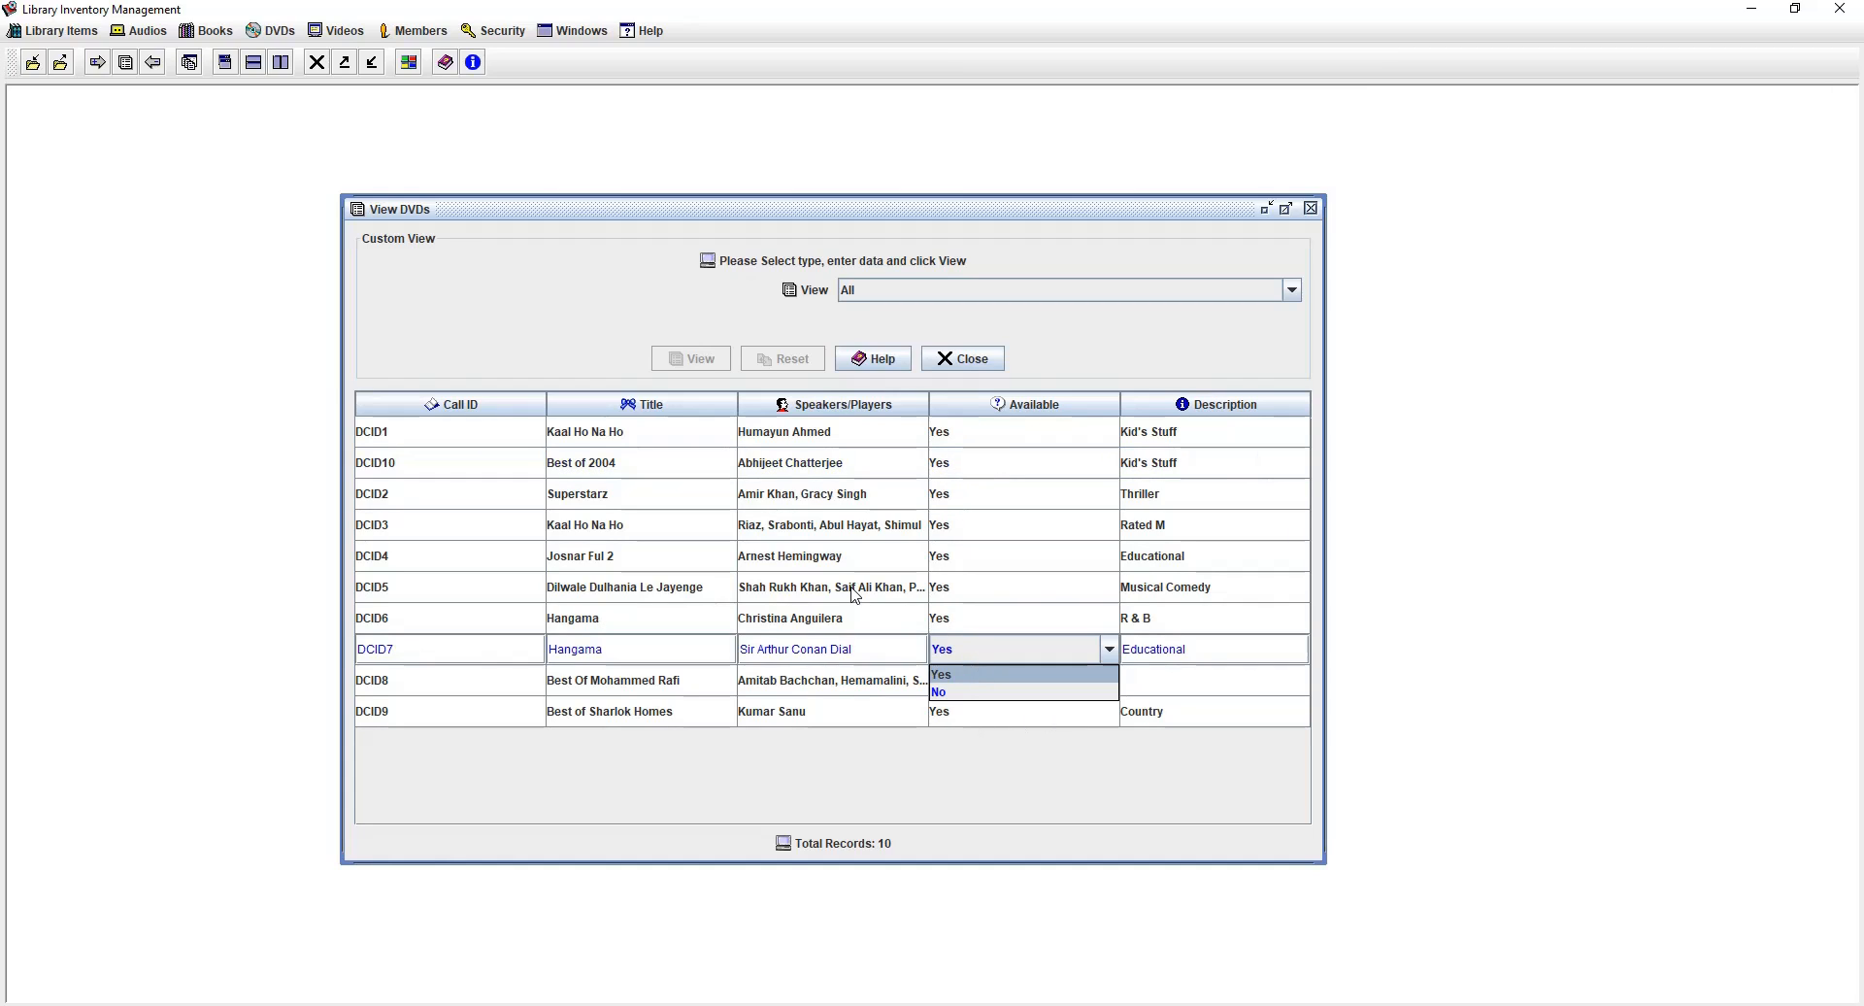
- Examine the actions offered for DVD DCID2 alone and for the range DCID2 to DCID6, without running any
click(820, 496)
right_click(821, 495)
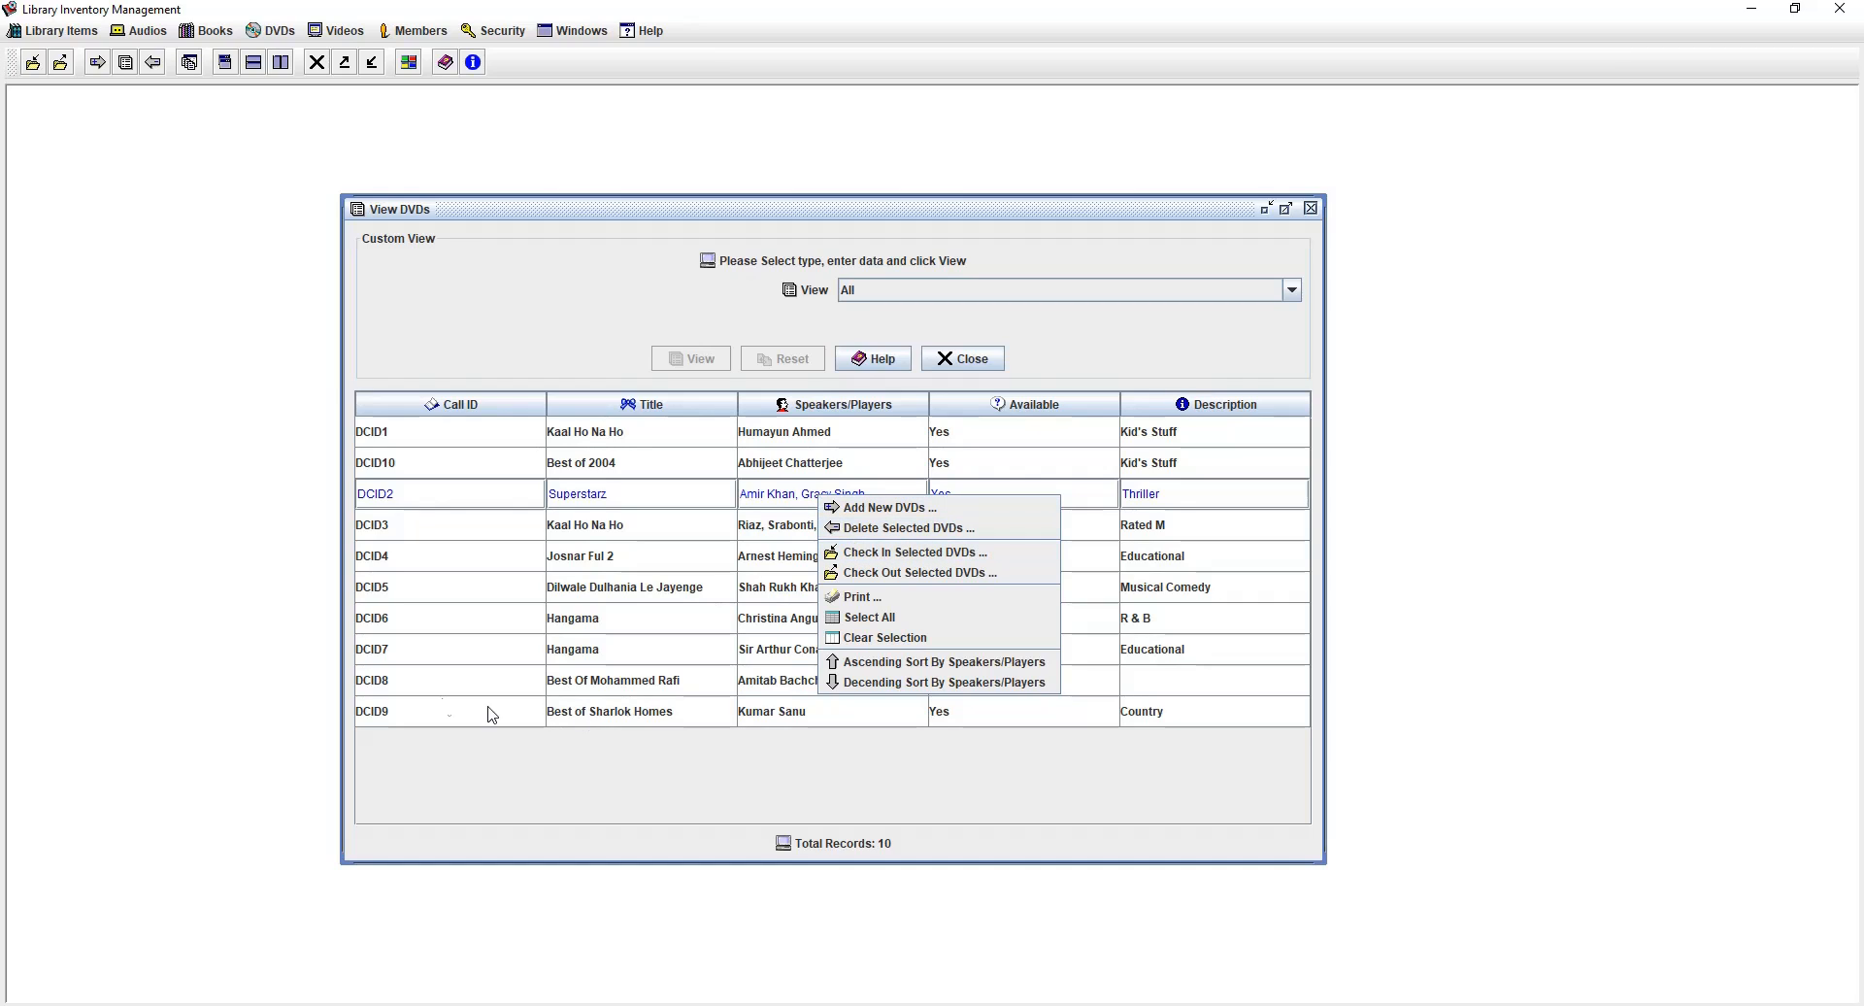
shift+click(425, 631)
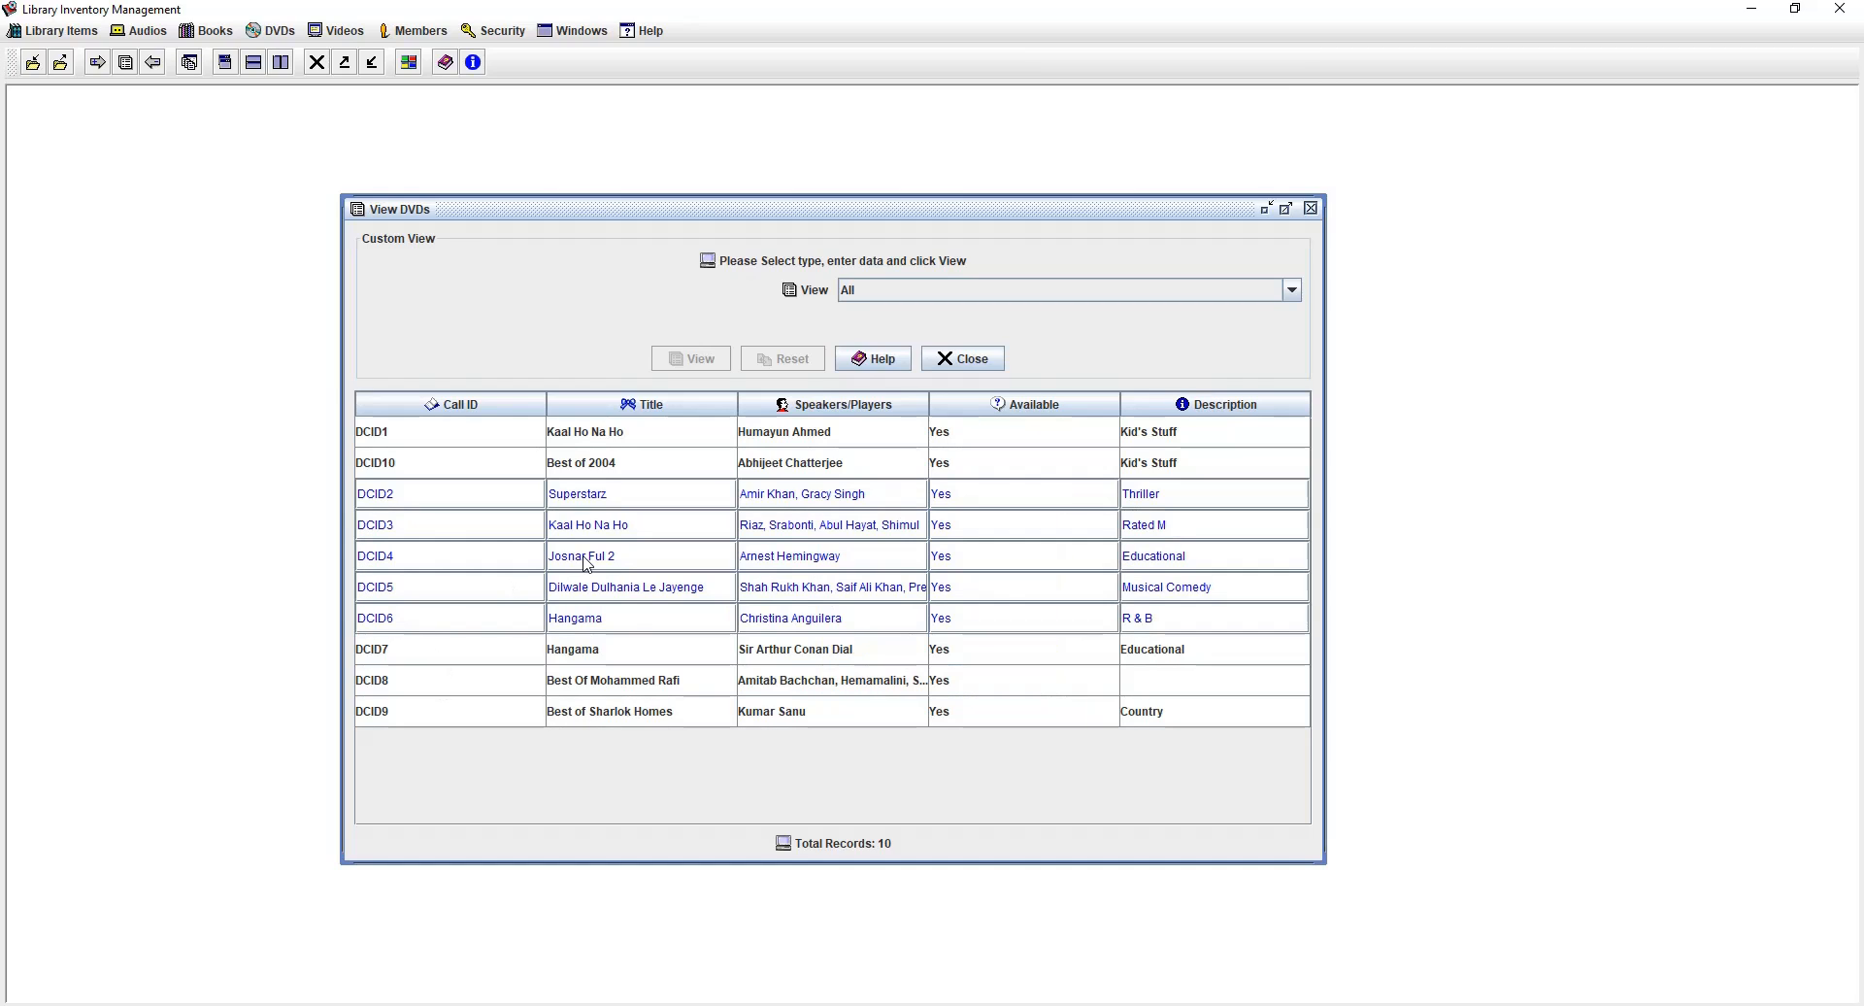
right_click(611, 496)
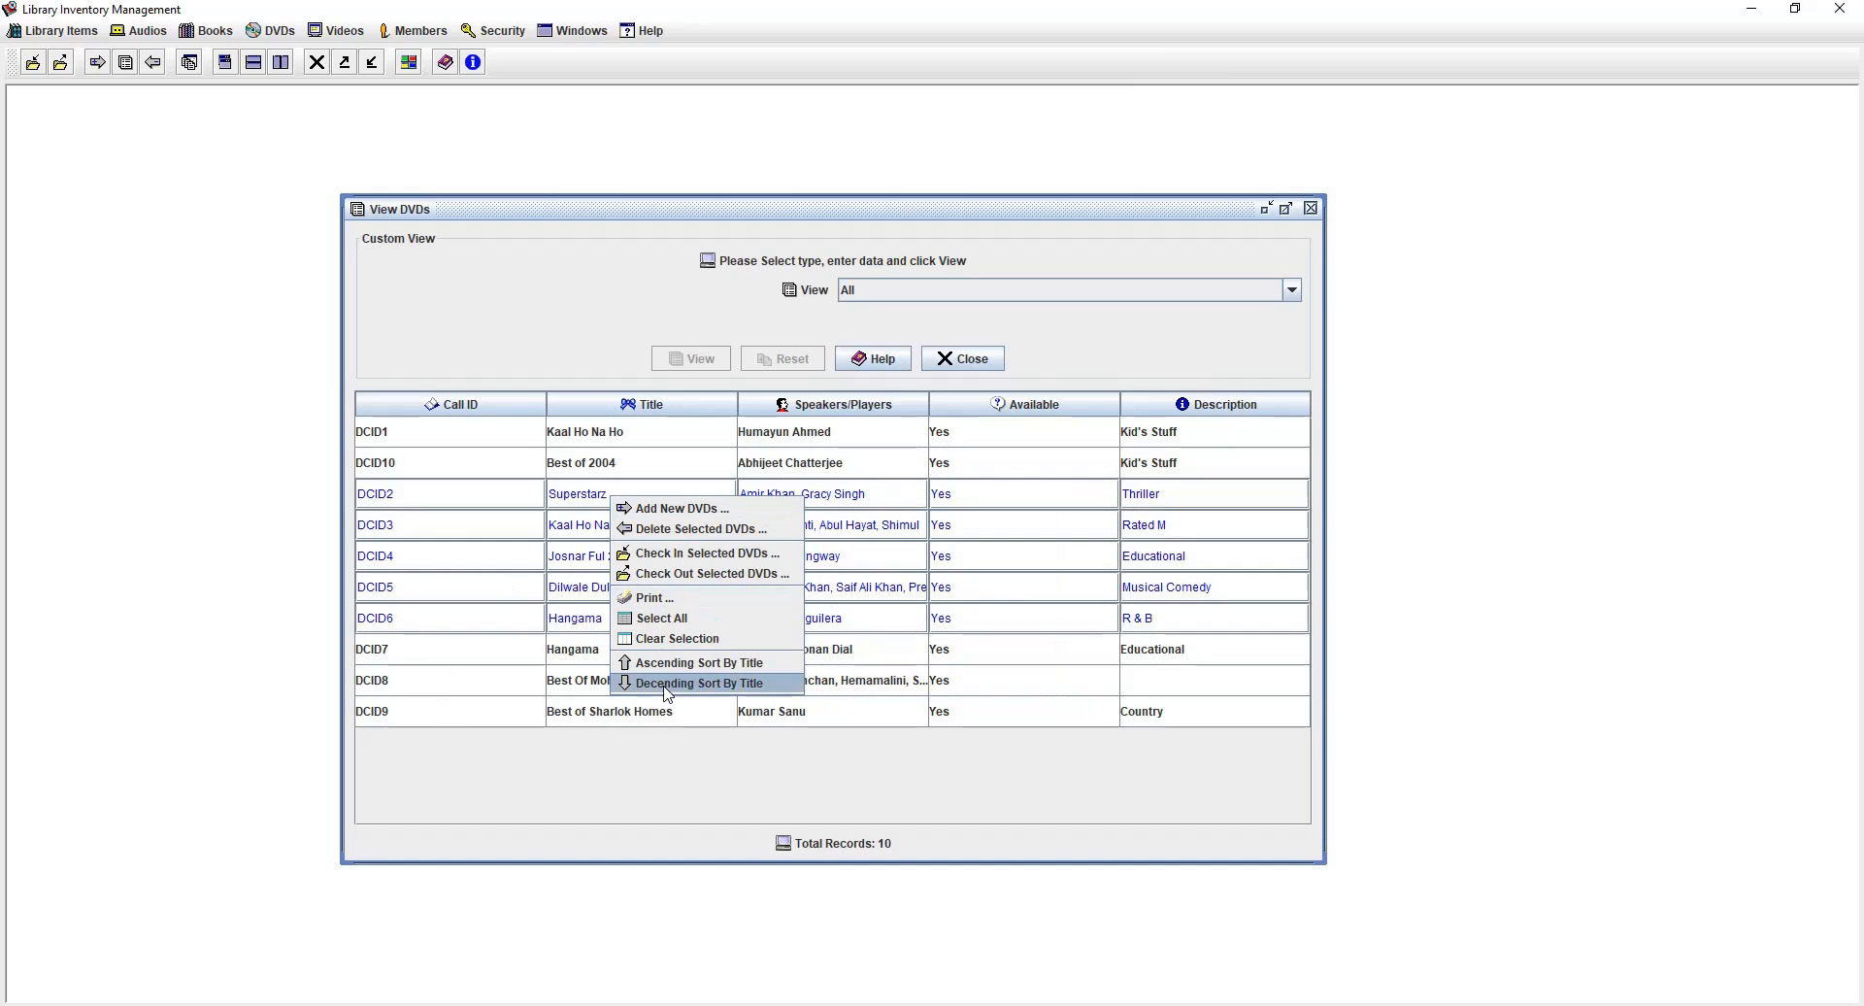
click(505, 678)
- Check out DVD DCID10 to the first member in the list, a Regular member with $2.00
click(378, 472)
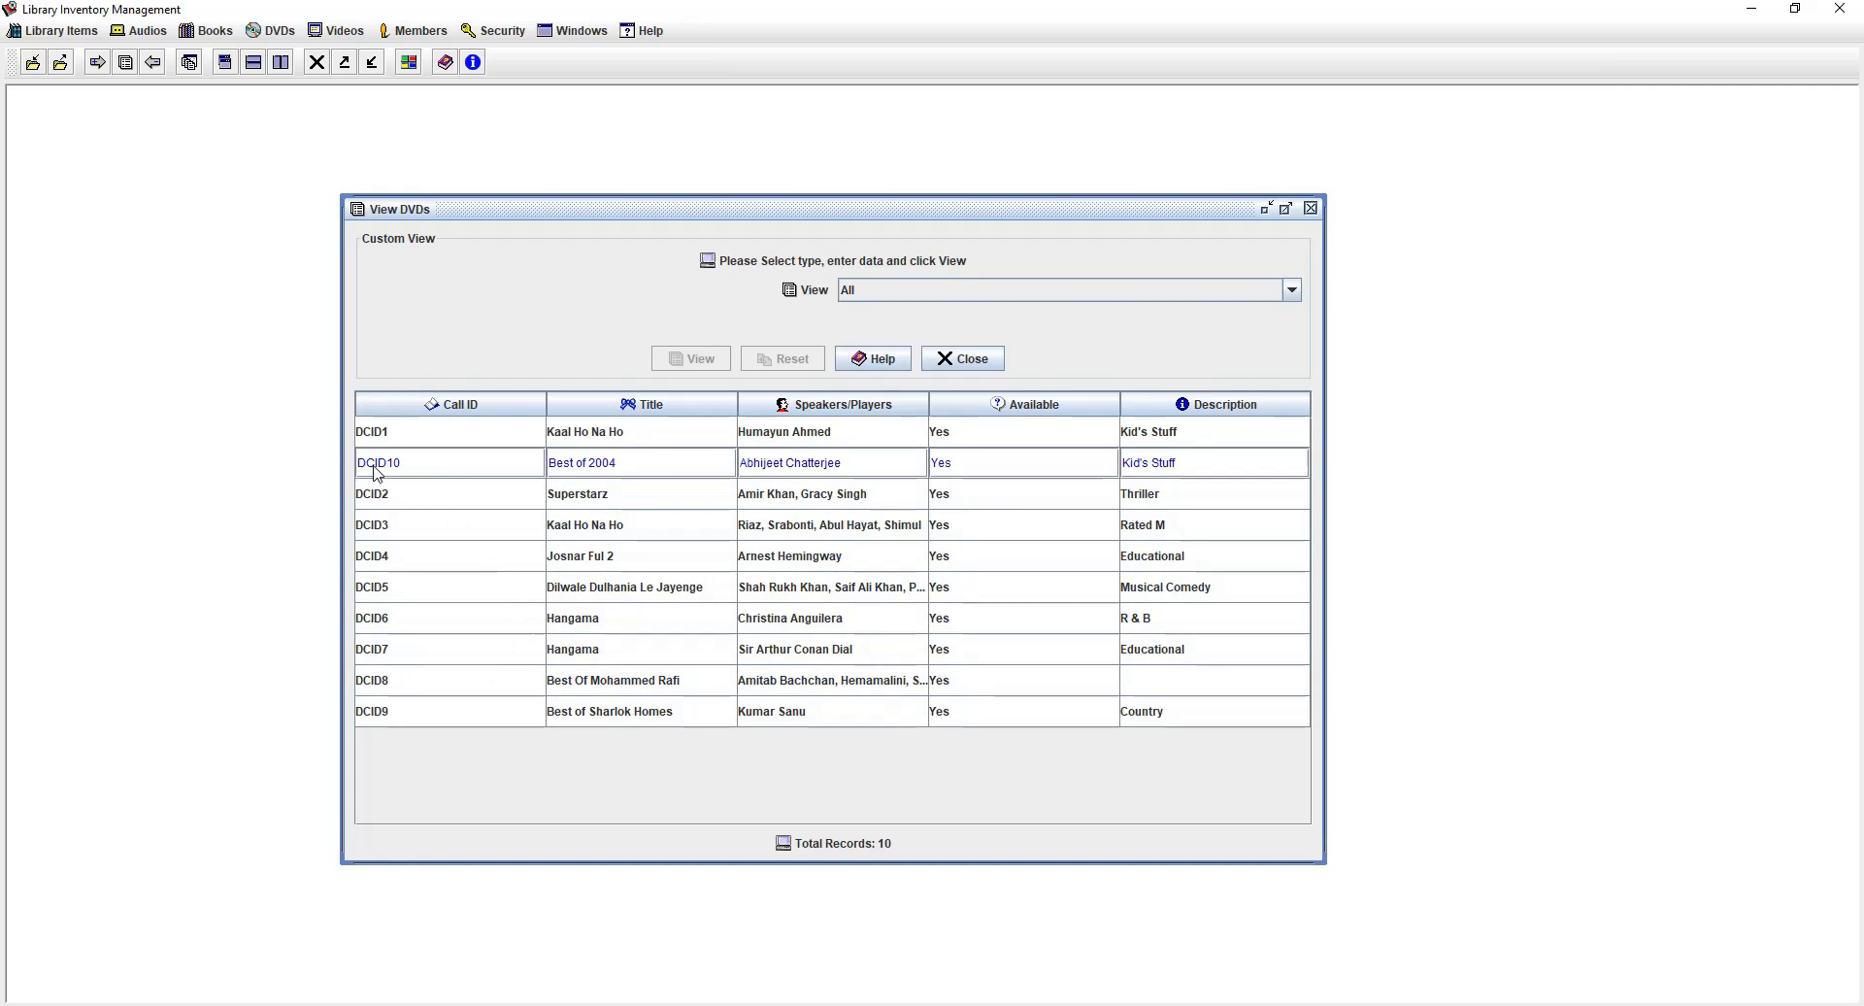
right_click(378, 473)
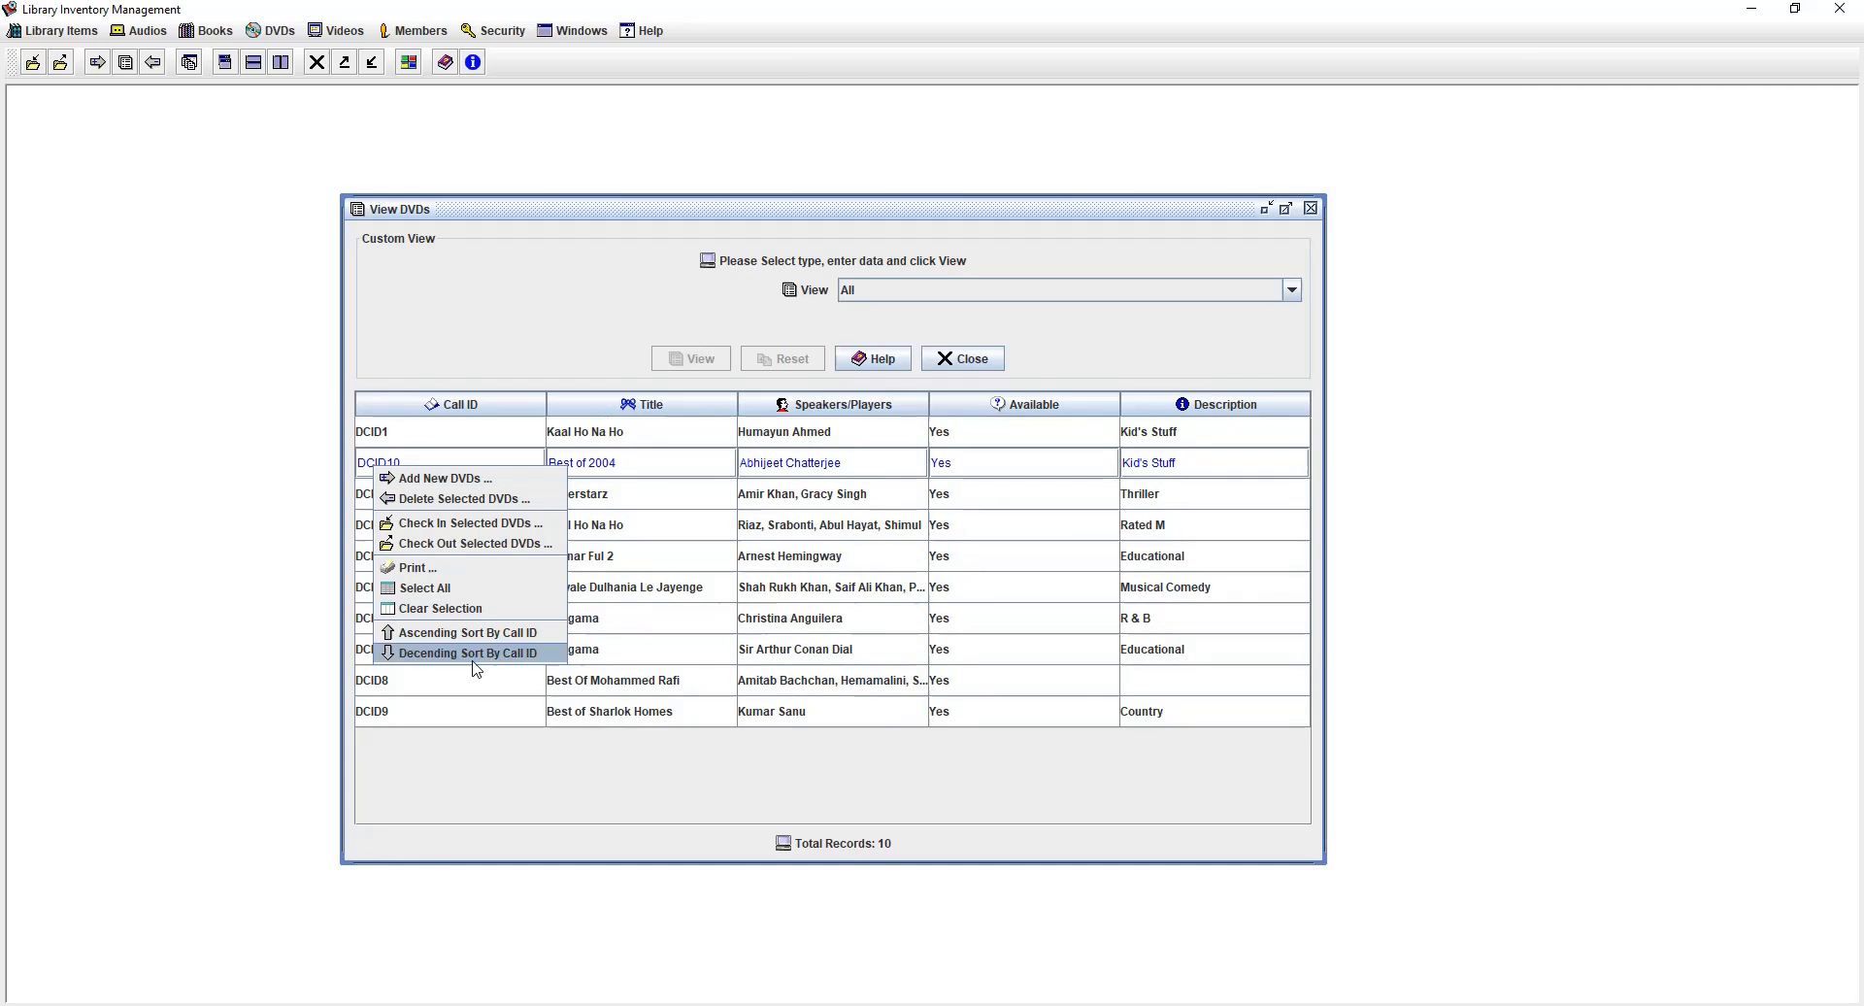
click(465, 544)
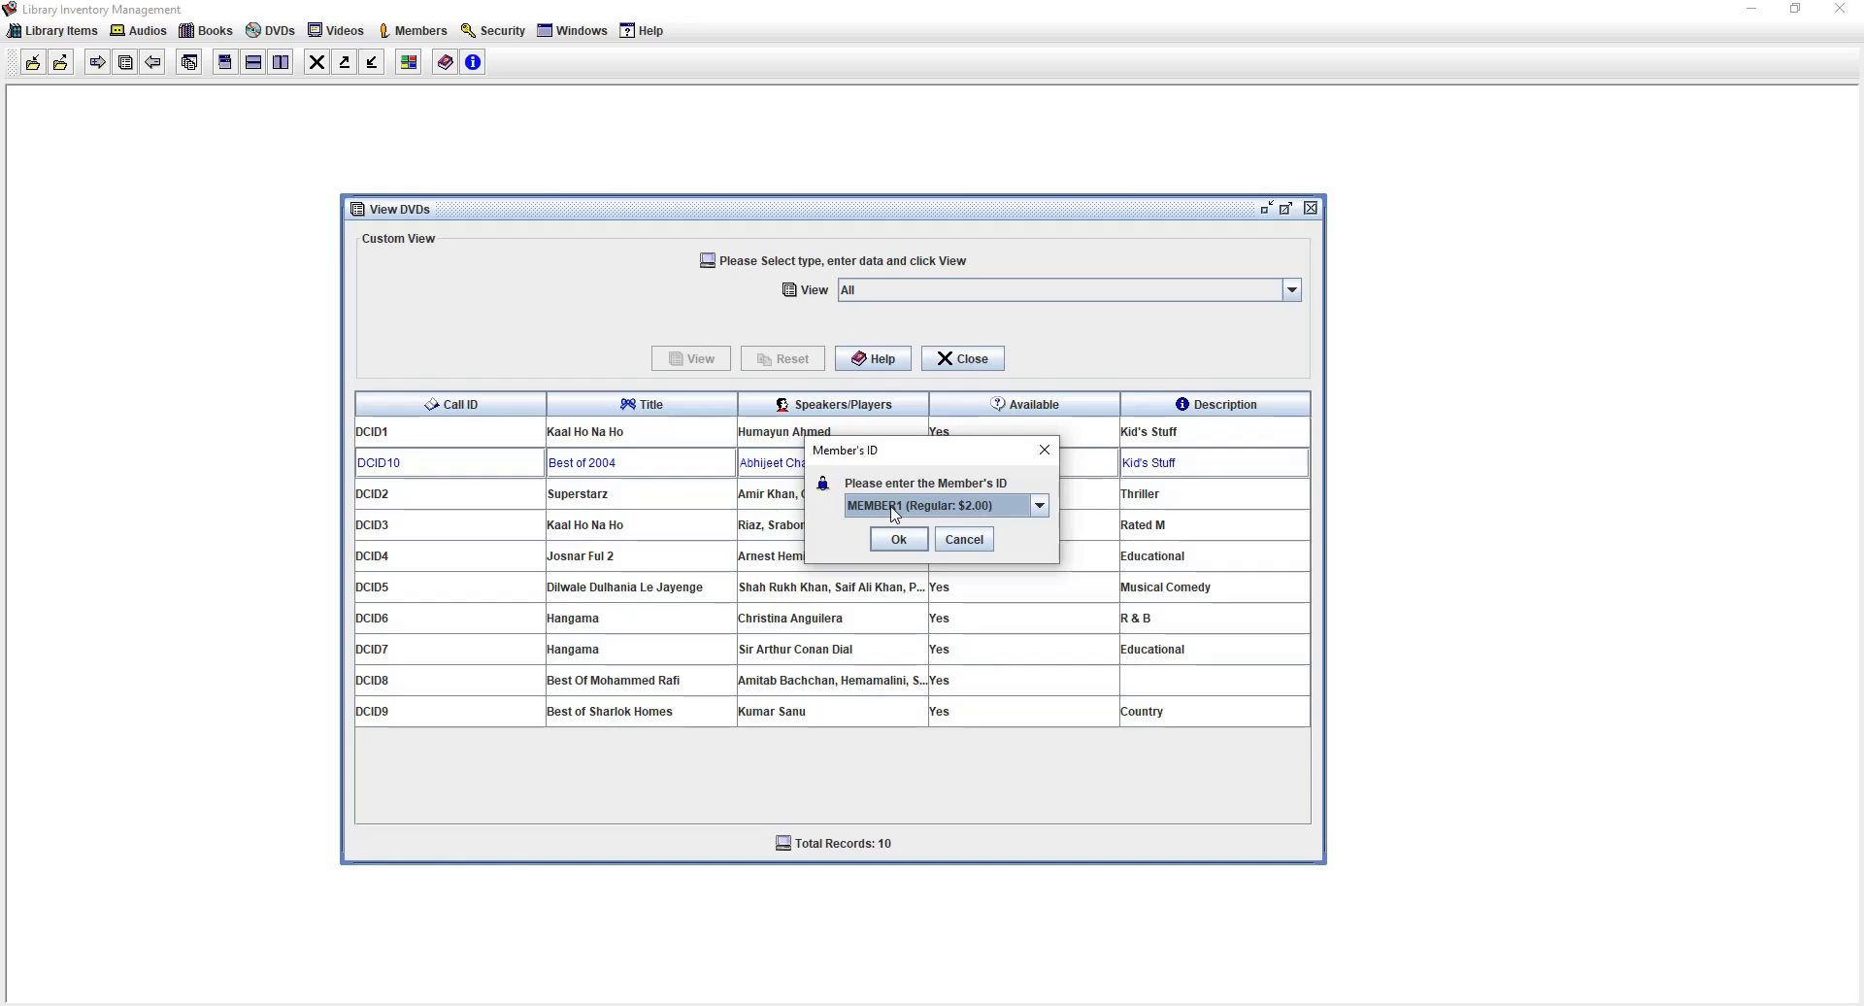
drag(918, 455, 731, 464)
click(850, 512)
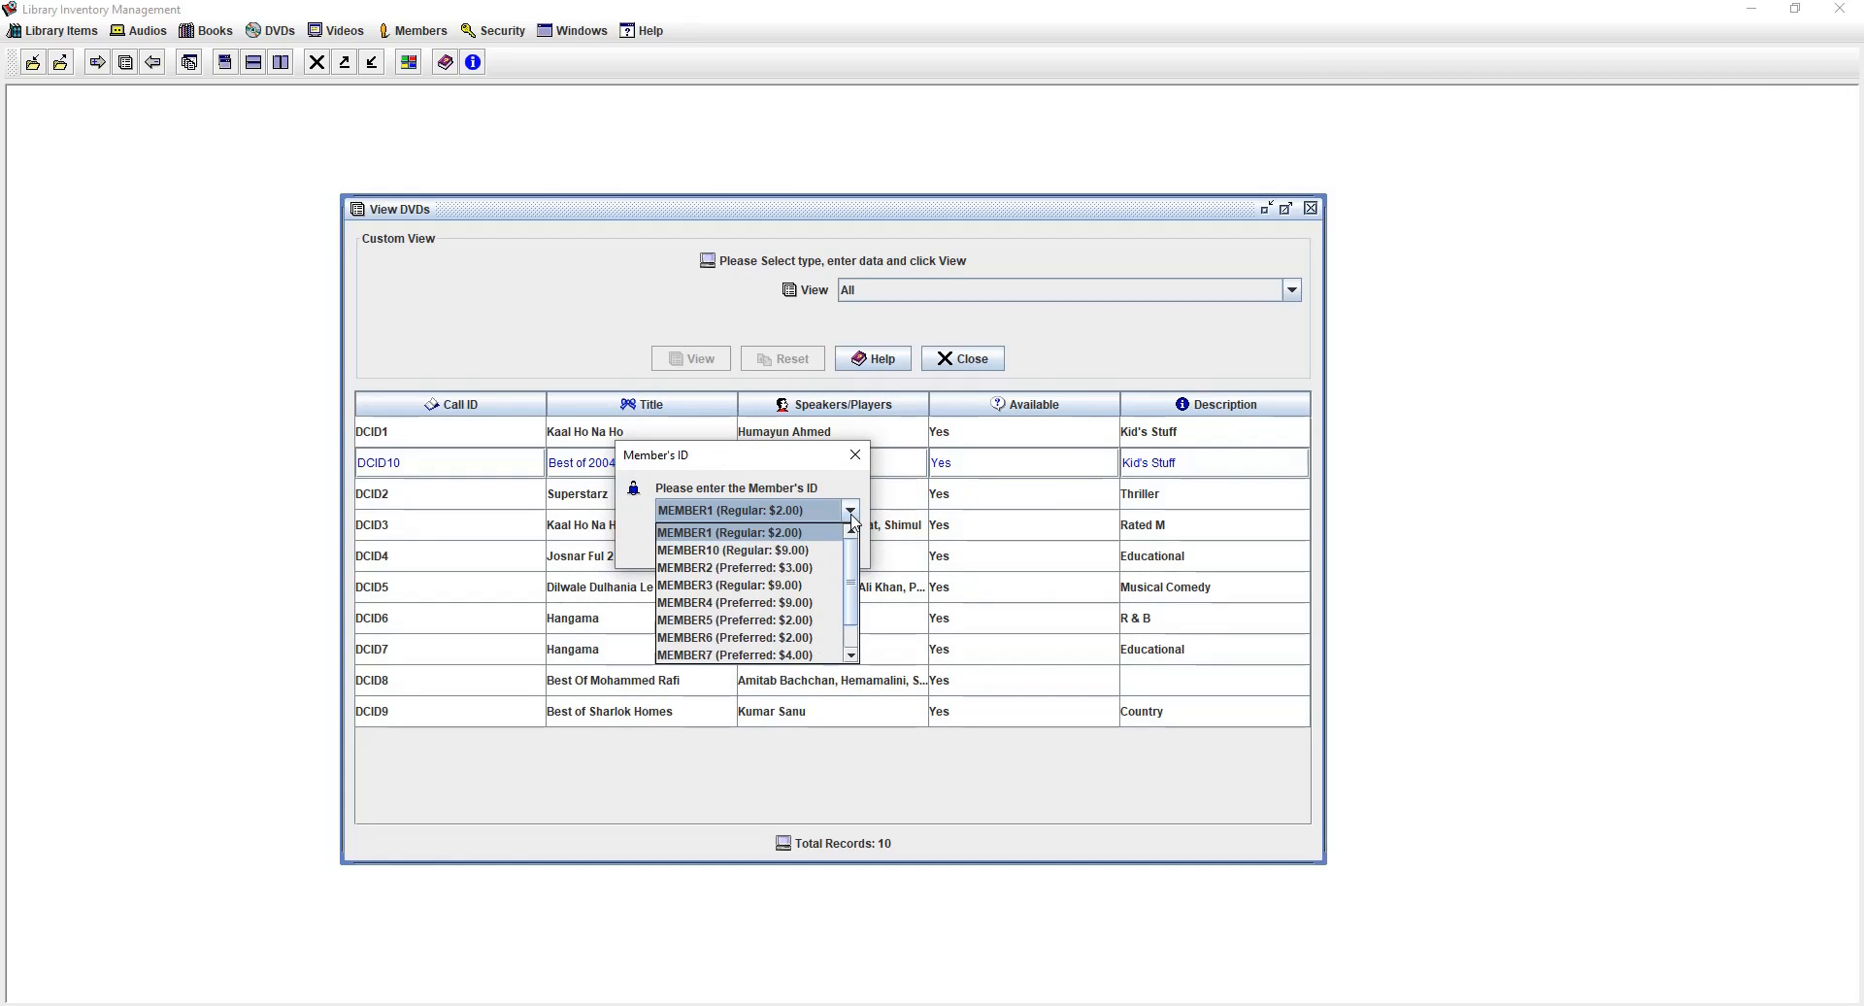
mouse_move(851, 562)
mouse_down()
mouse_move(851, 588)
mouse_move(851, 552)
mouse_up()
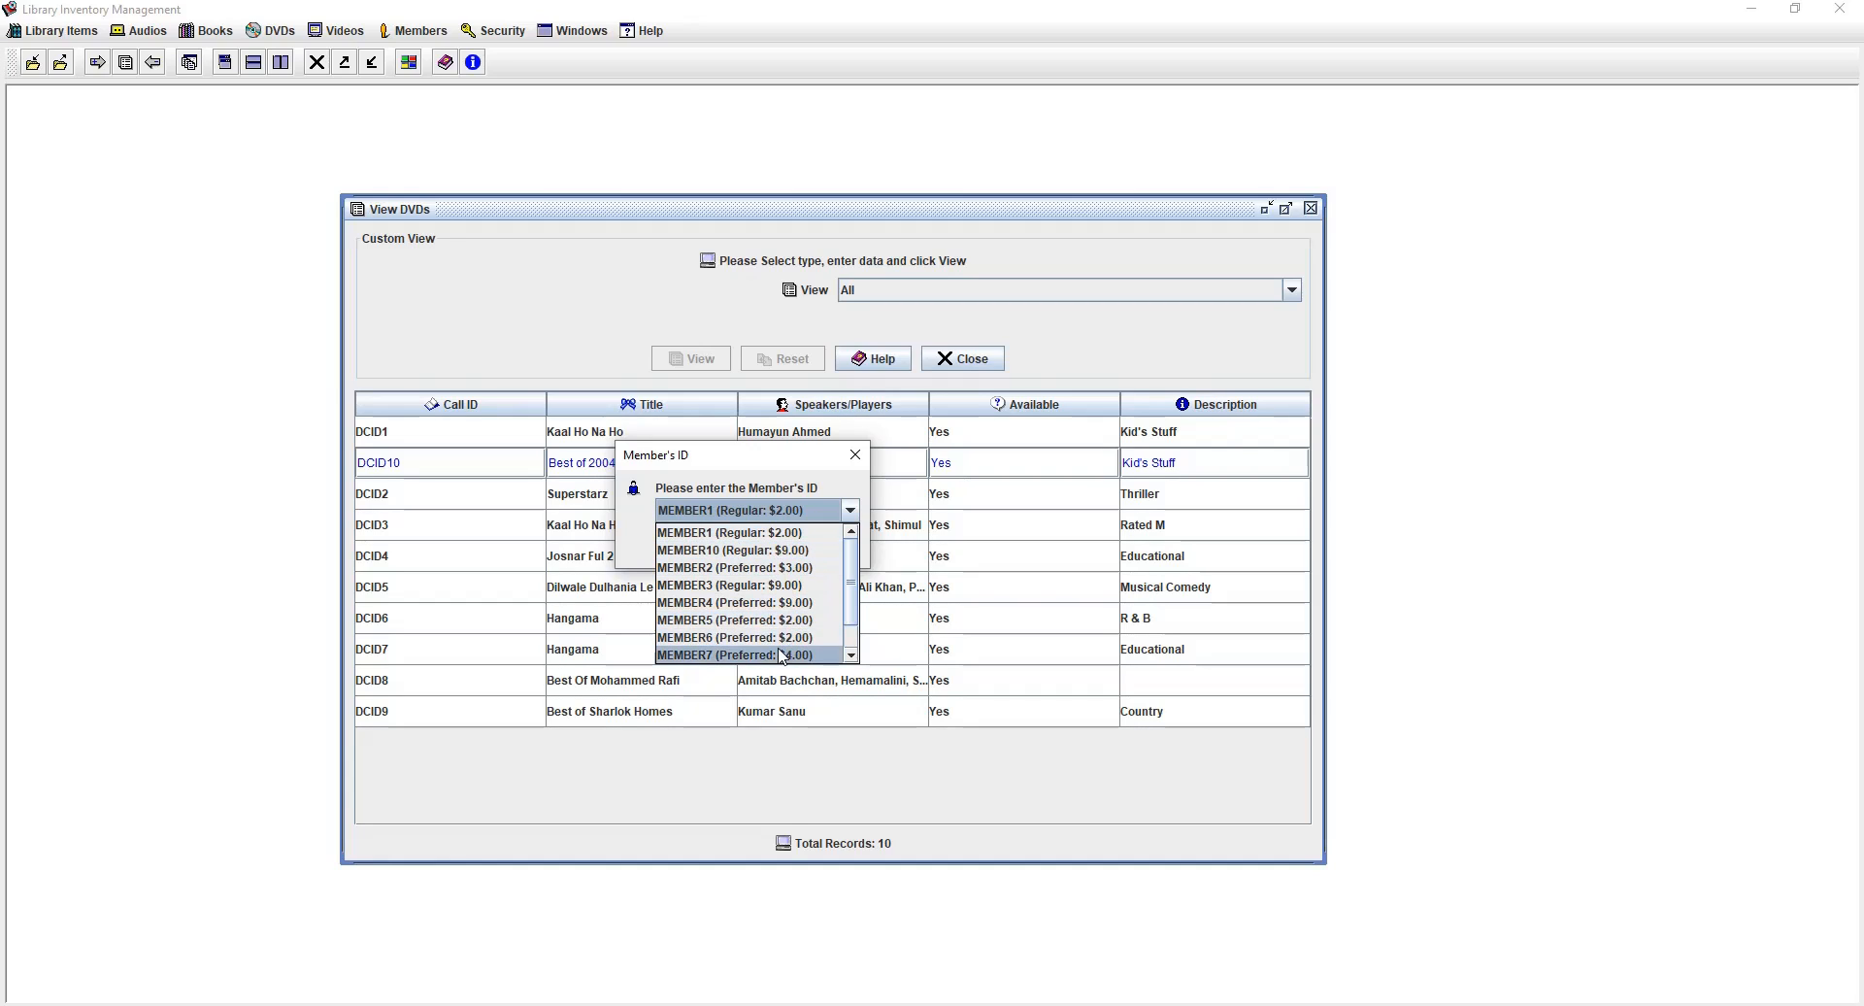
click(713, 536)
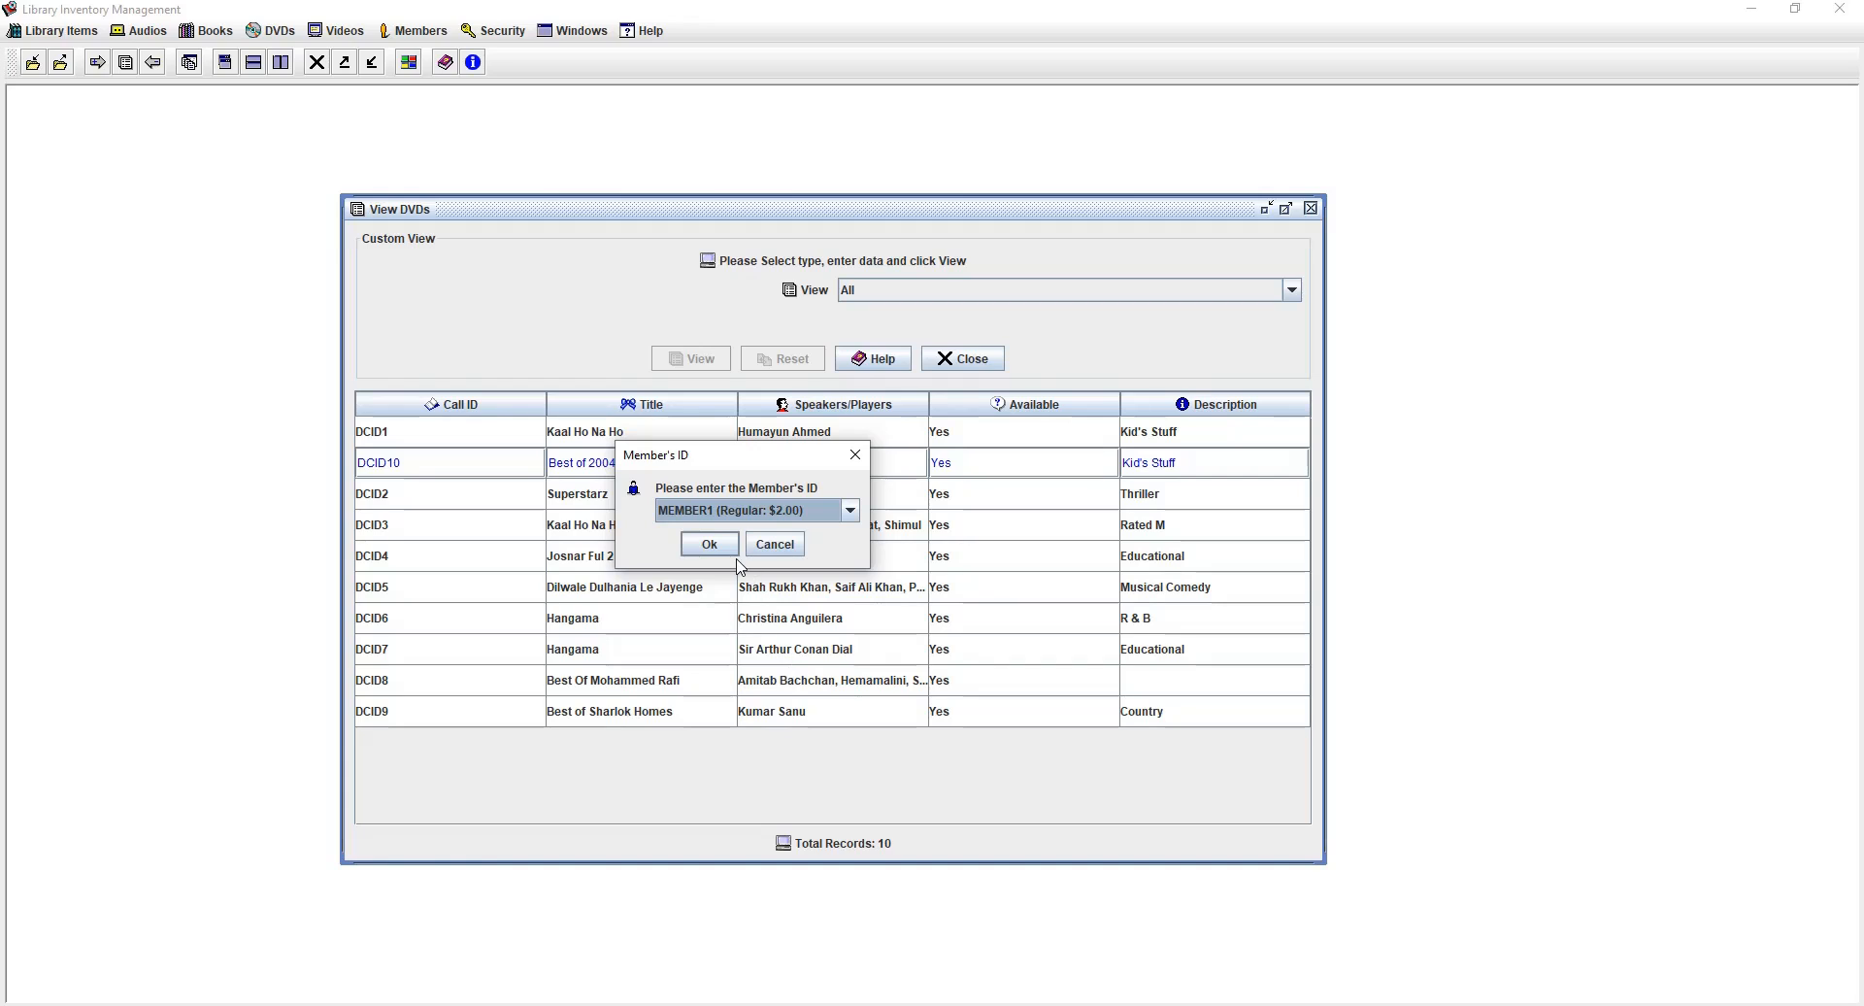
click(711, 546)
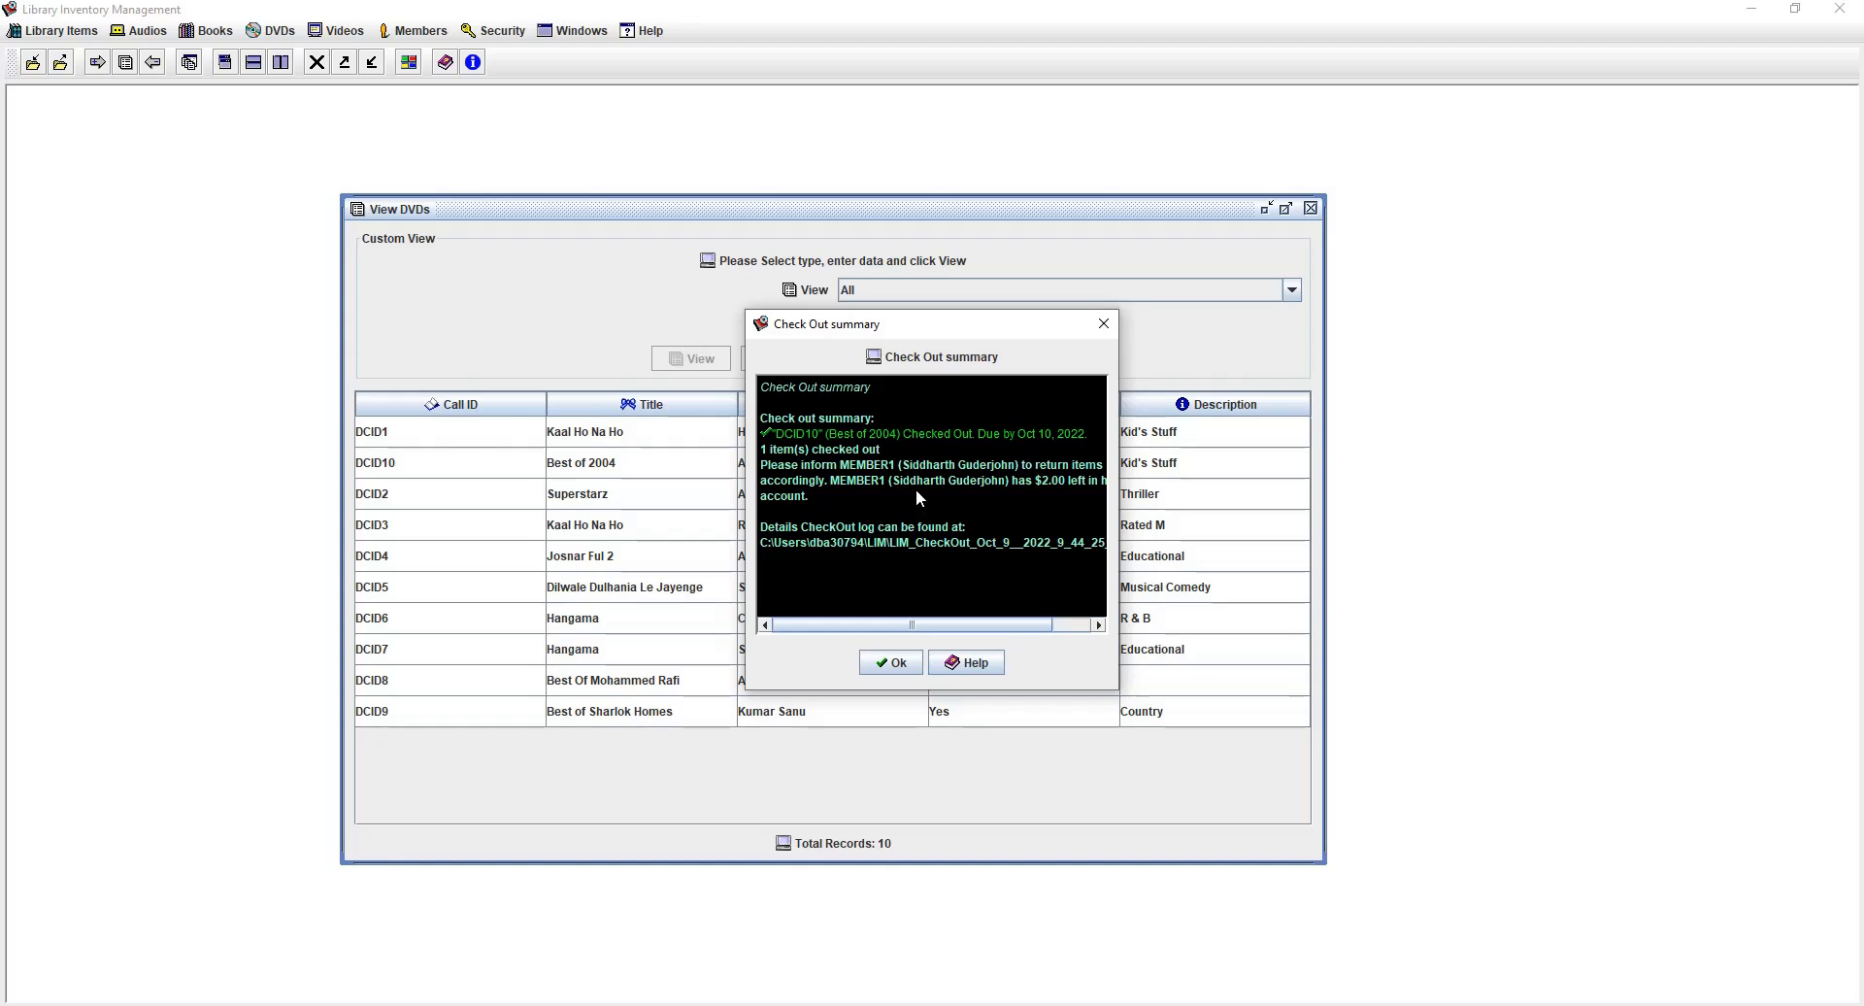
- Enlarge the checkout summary to read its member balance and log details in full, and dismiss it
drag(894, 625, 828, 621)
drag(918, 328, 842, 363)
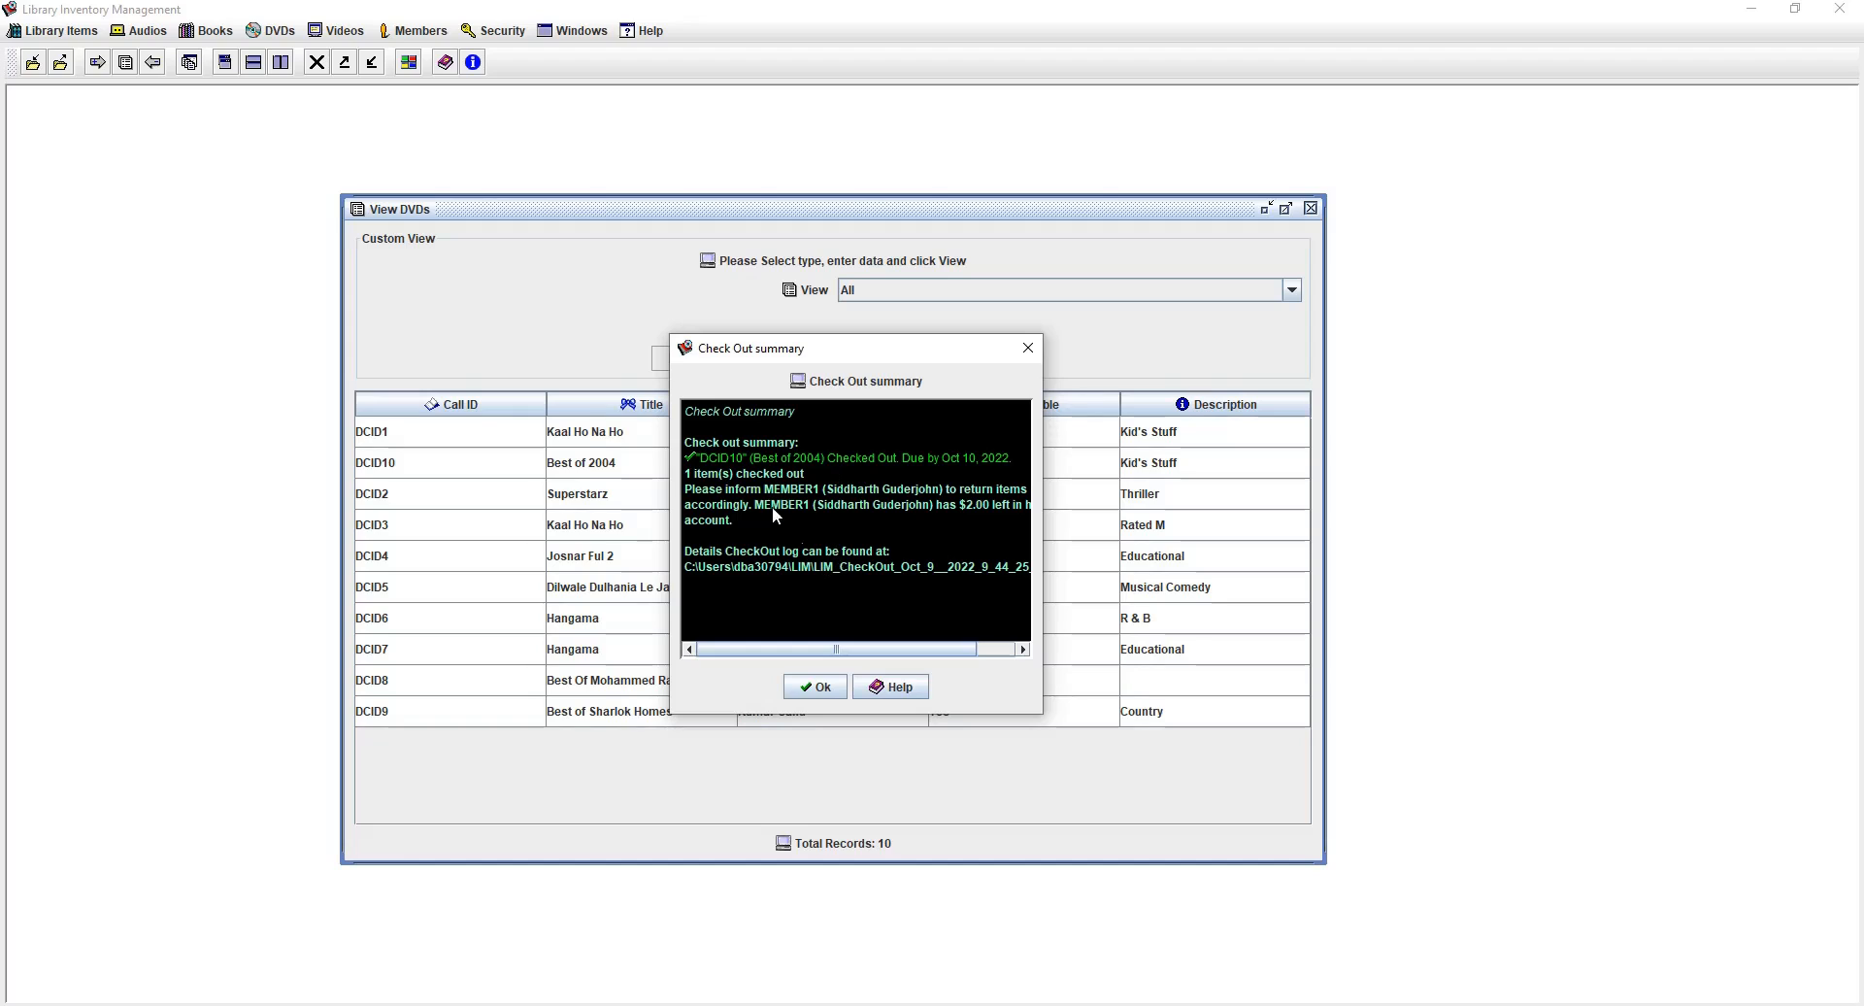
drag(777, 648, 831, 584)
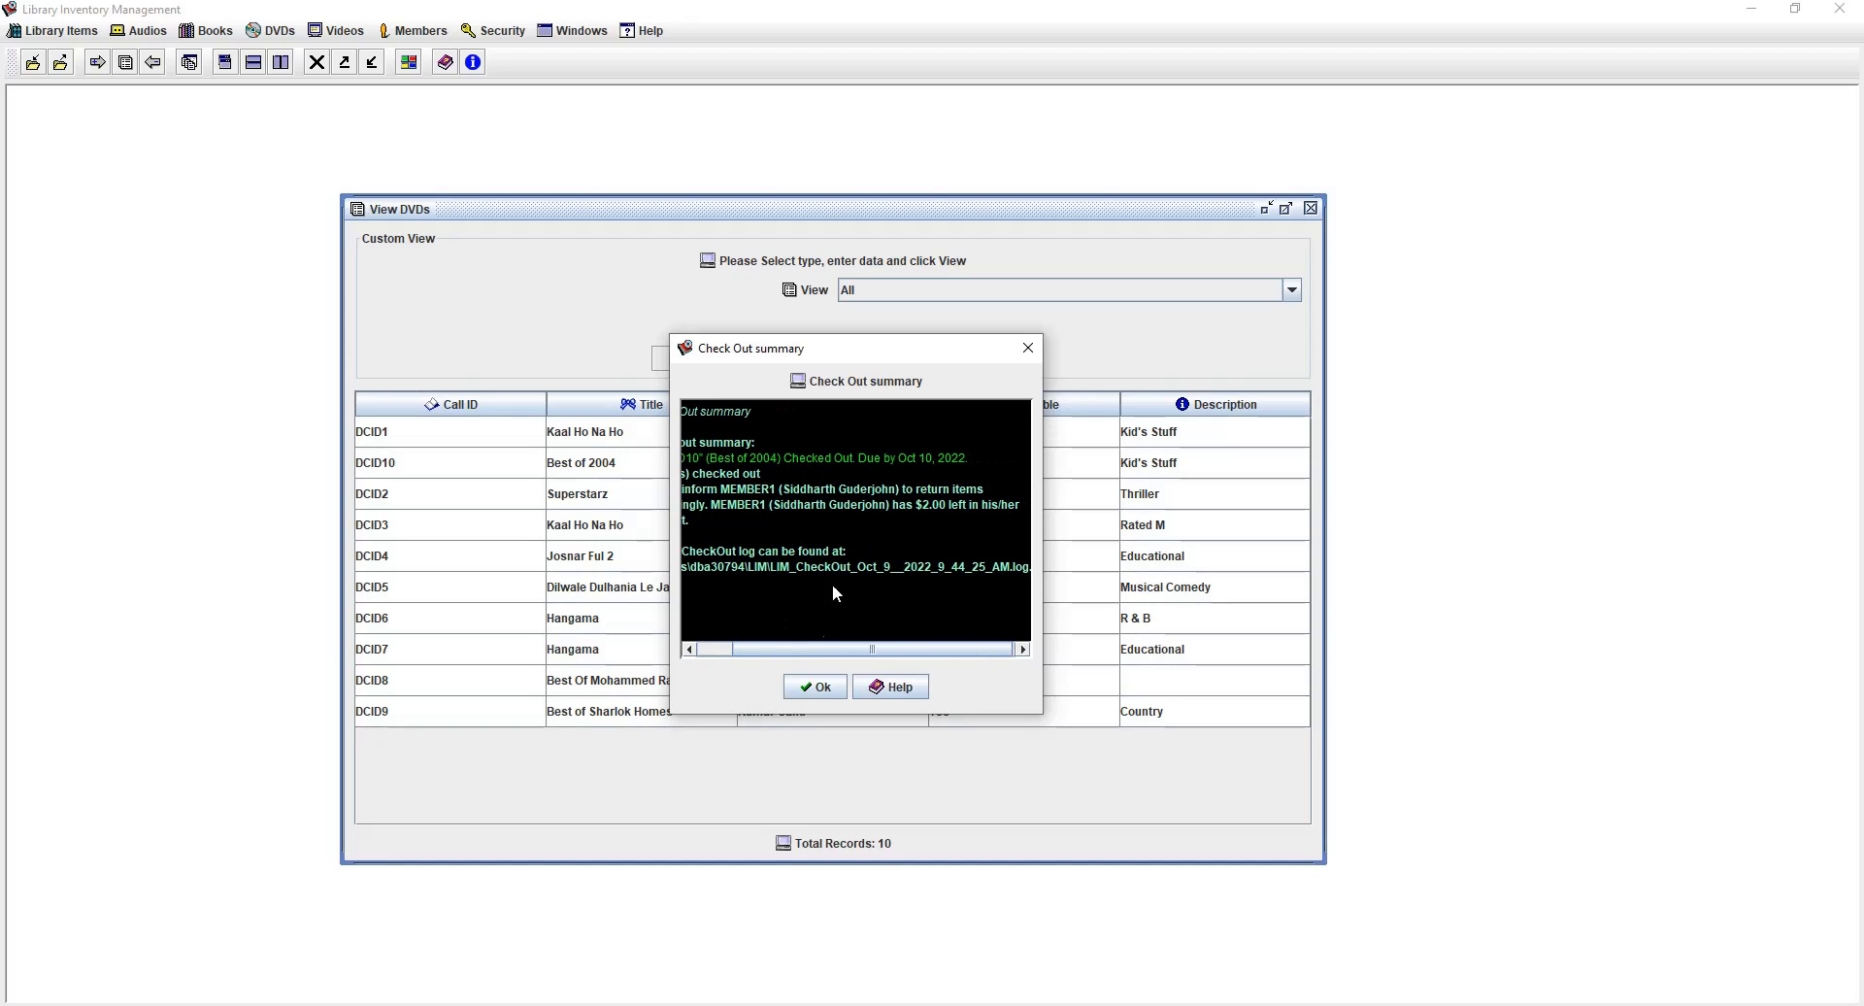
drag(911, 505, 1006, 505)
drag(837, 648, 724, 534)
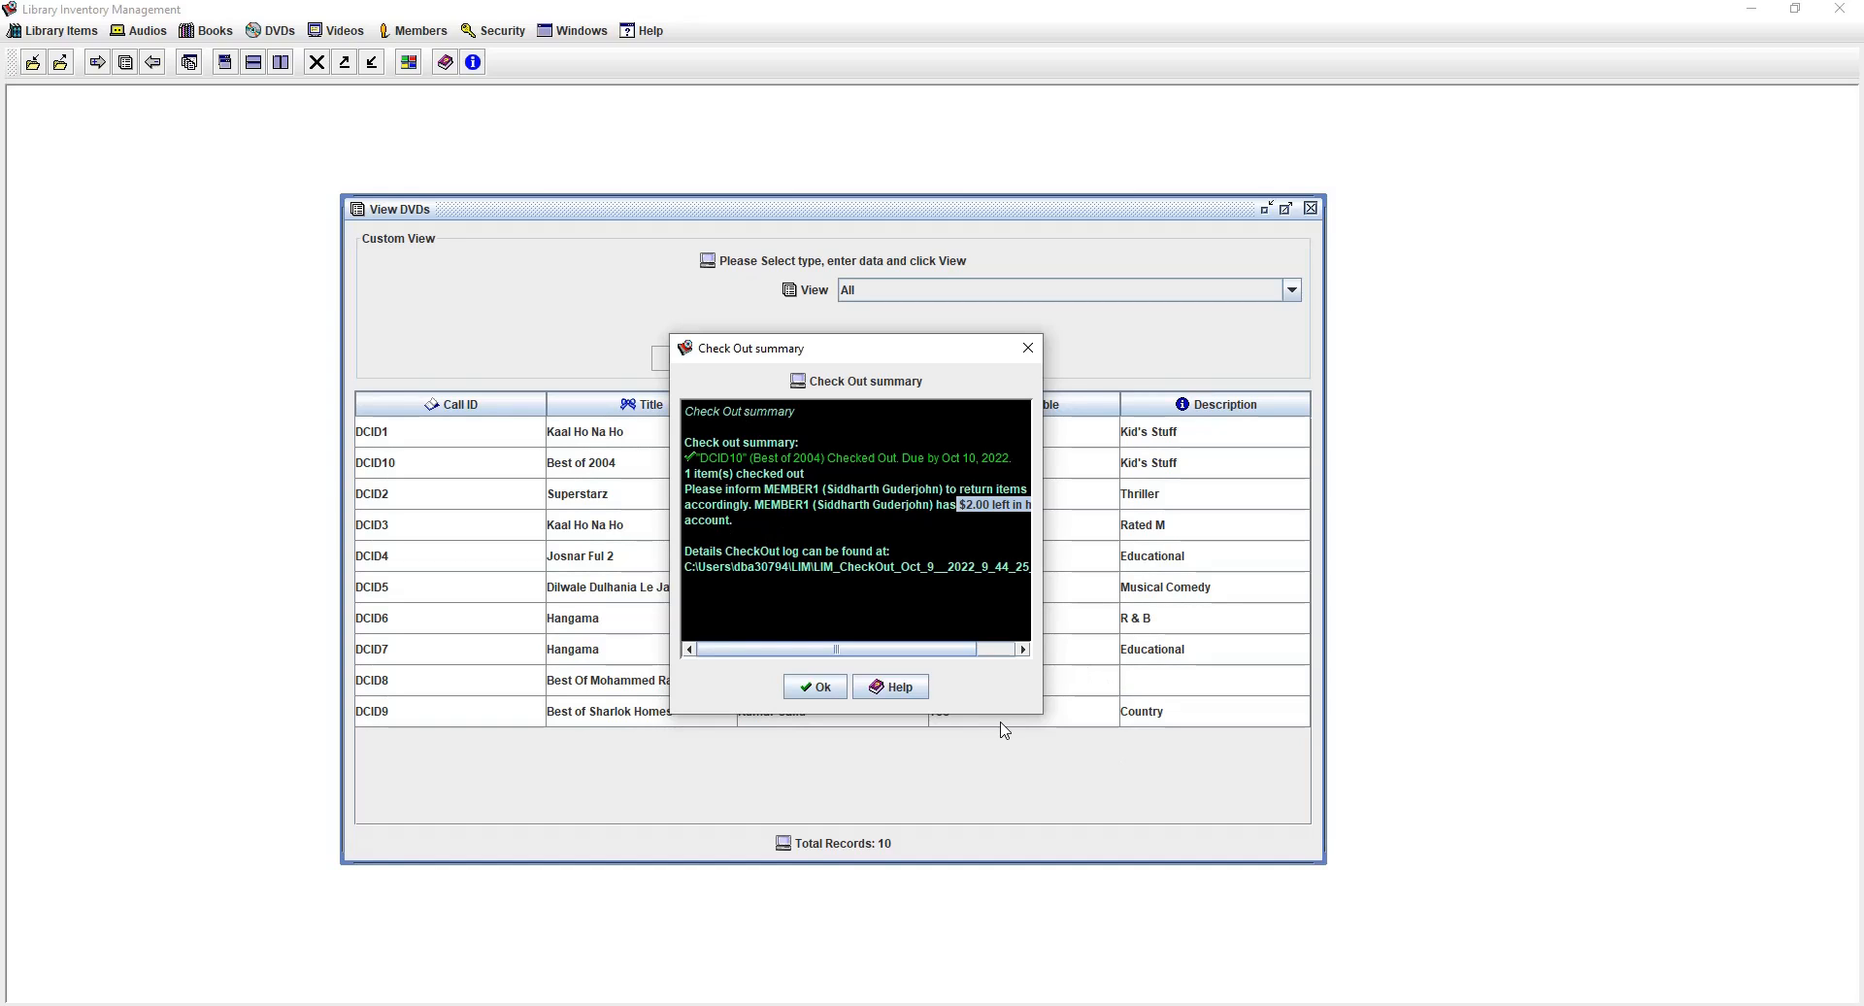
drag(1042, 713, 1350, 769)
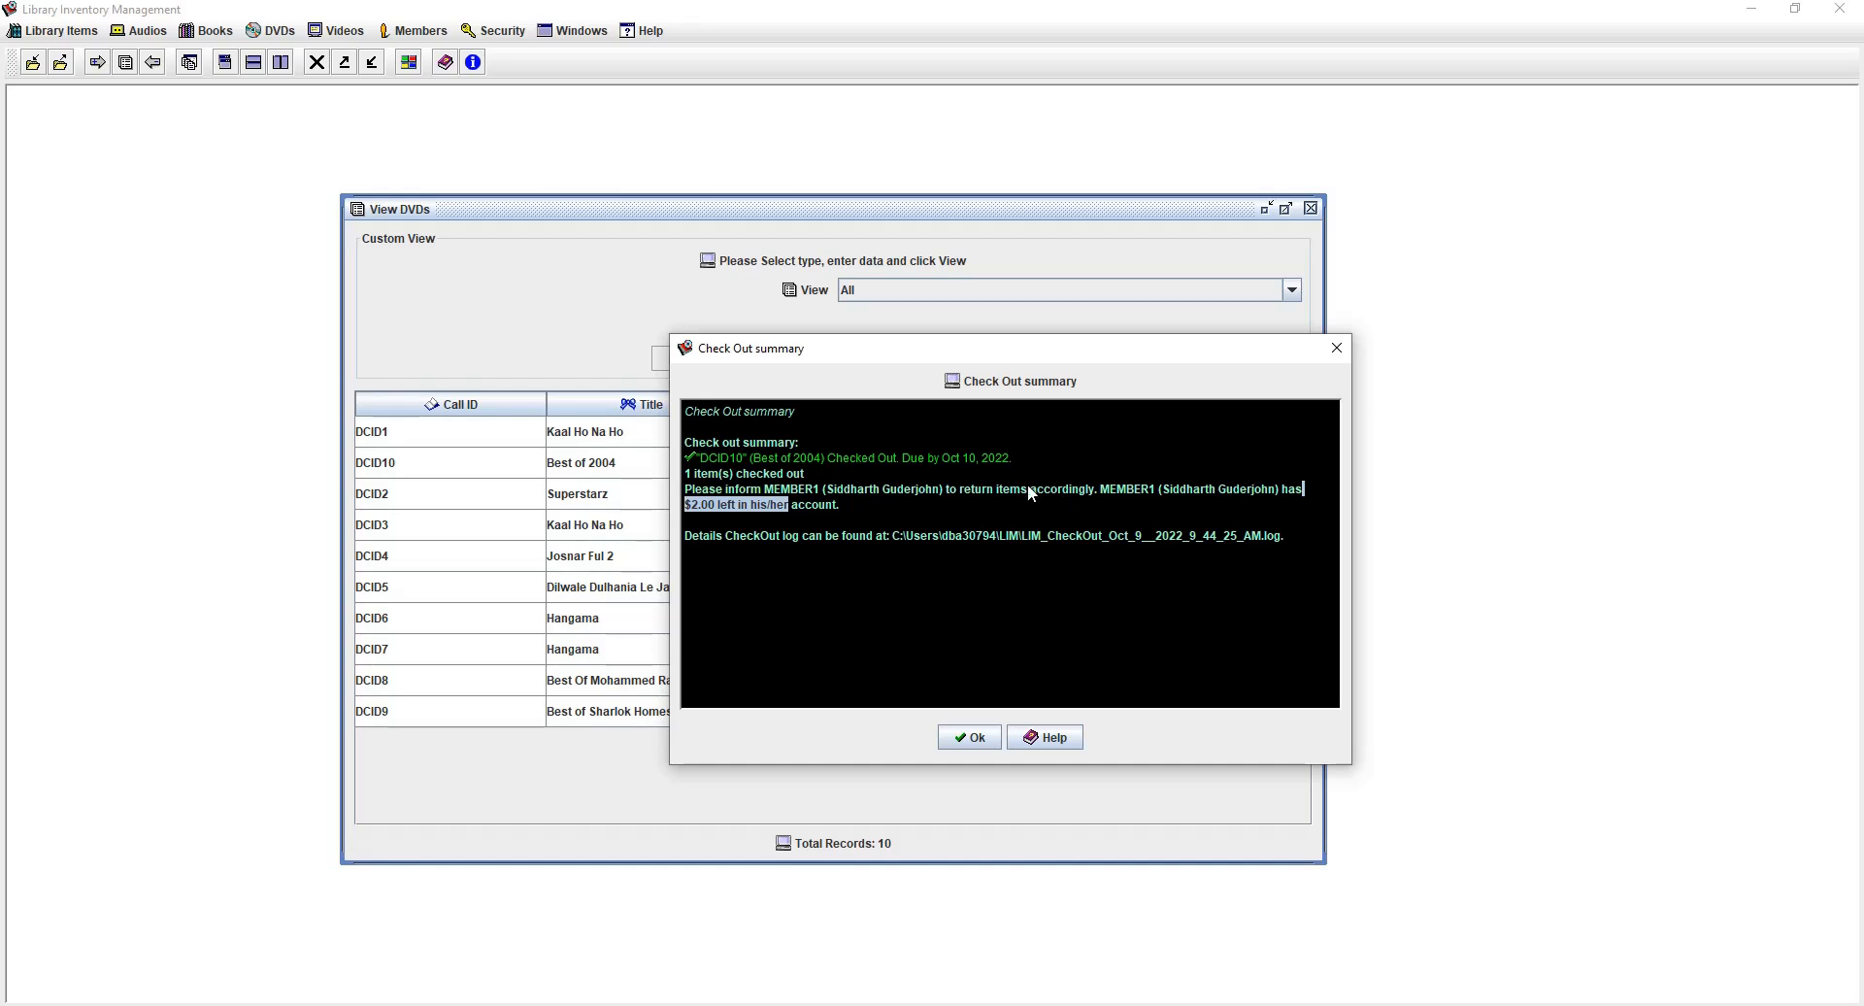
click(802, 509)
click(969, 738)
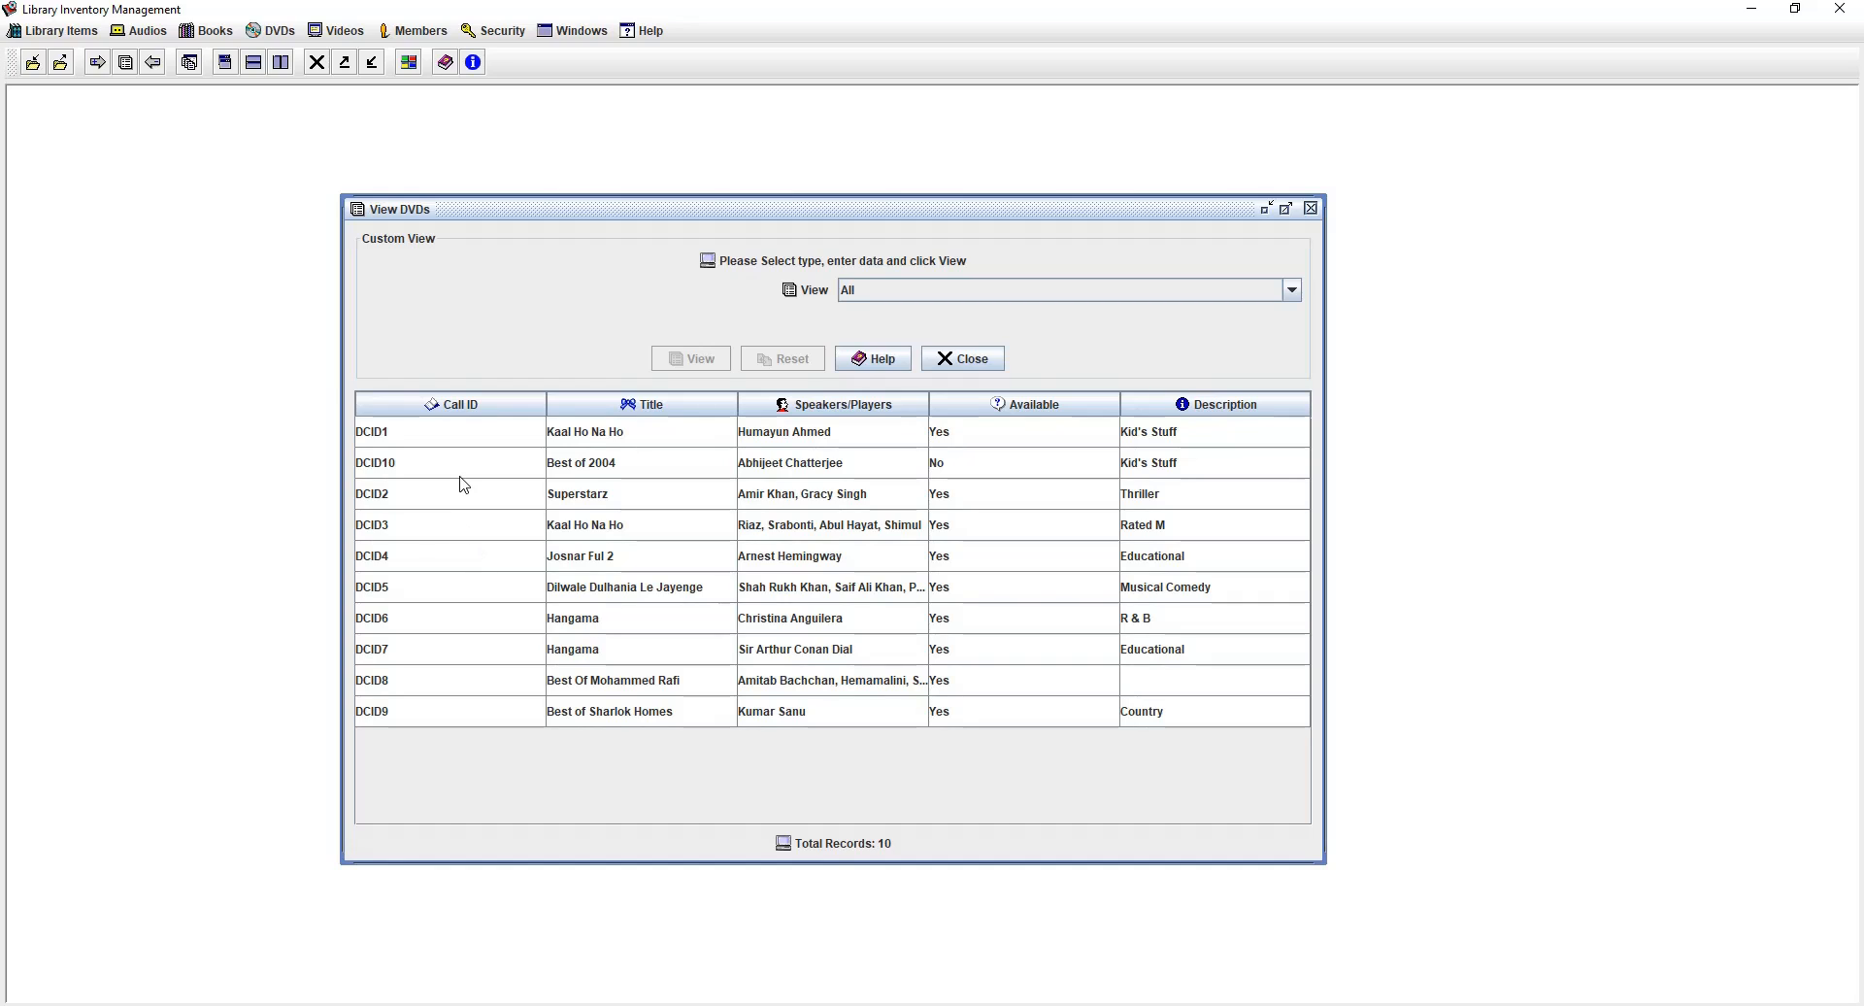
- Try to check out DVD DCID10 again, to the Preferred member with $9.00, and close the checkout summary
right_click(426, 467)
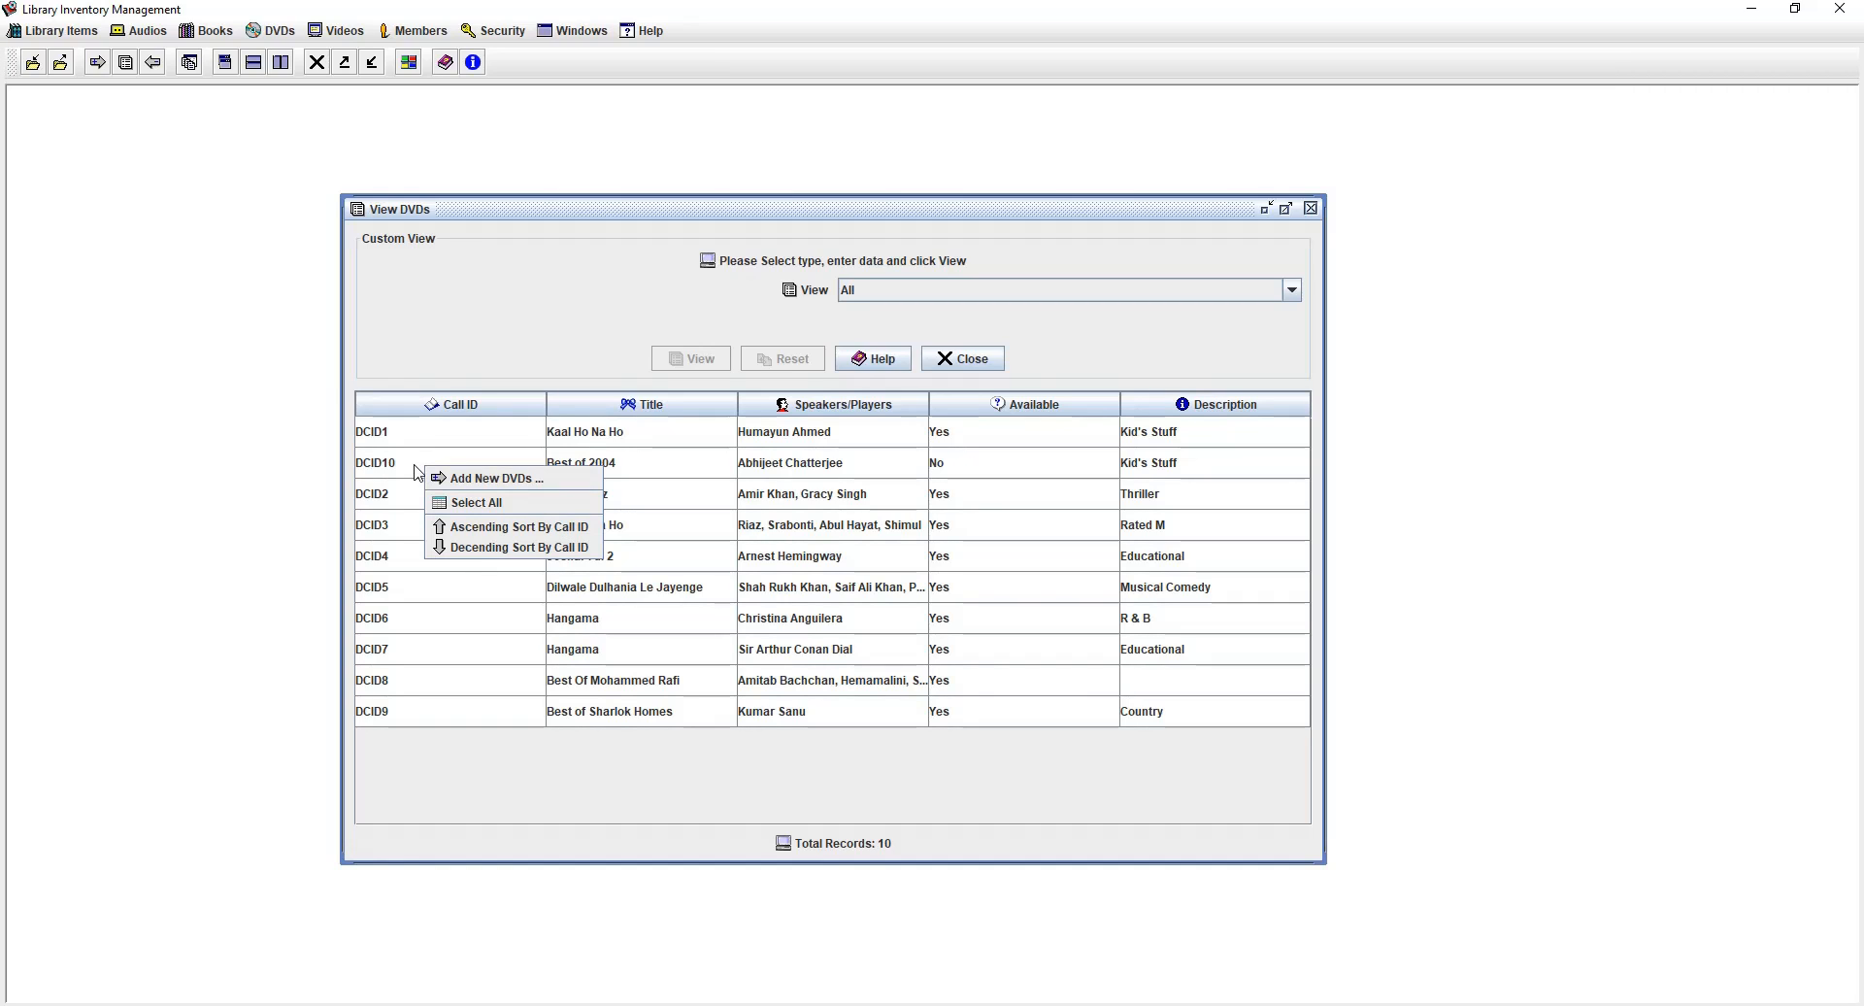
click(412, 468)
right_click(413, 465)
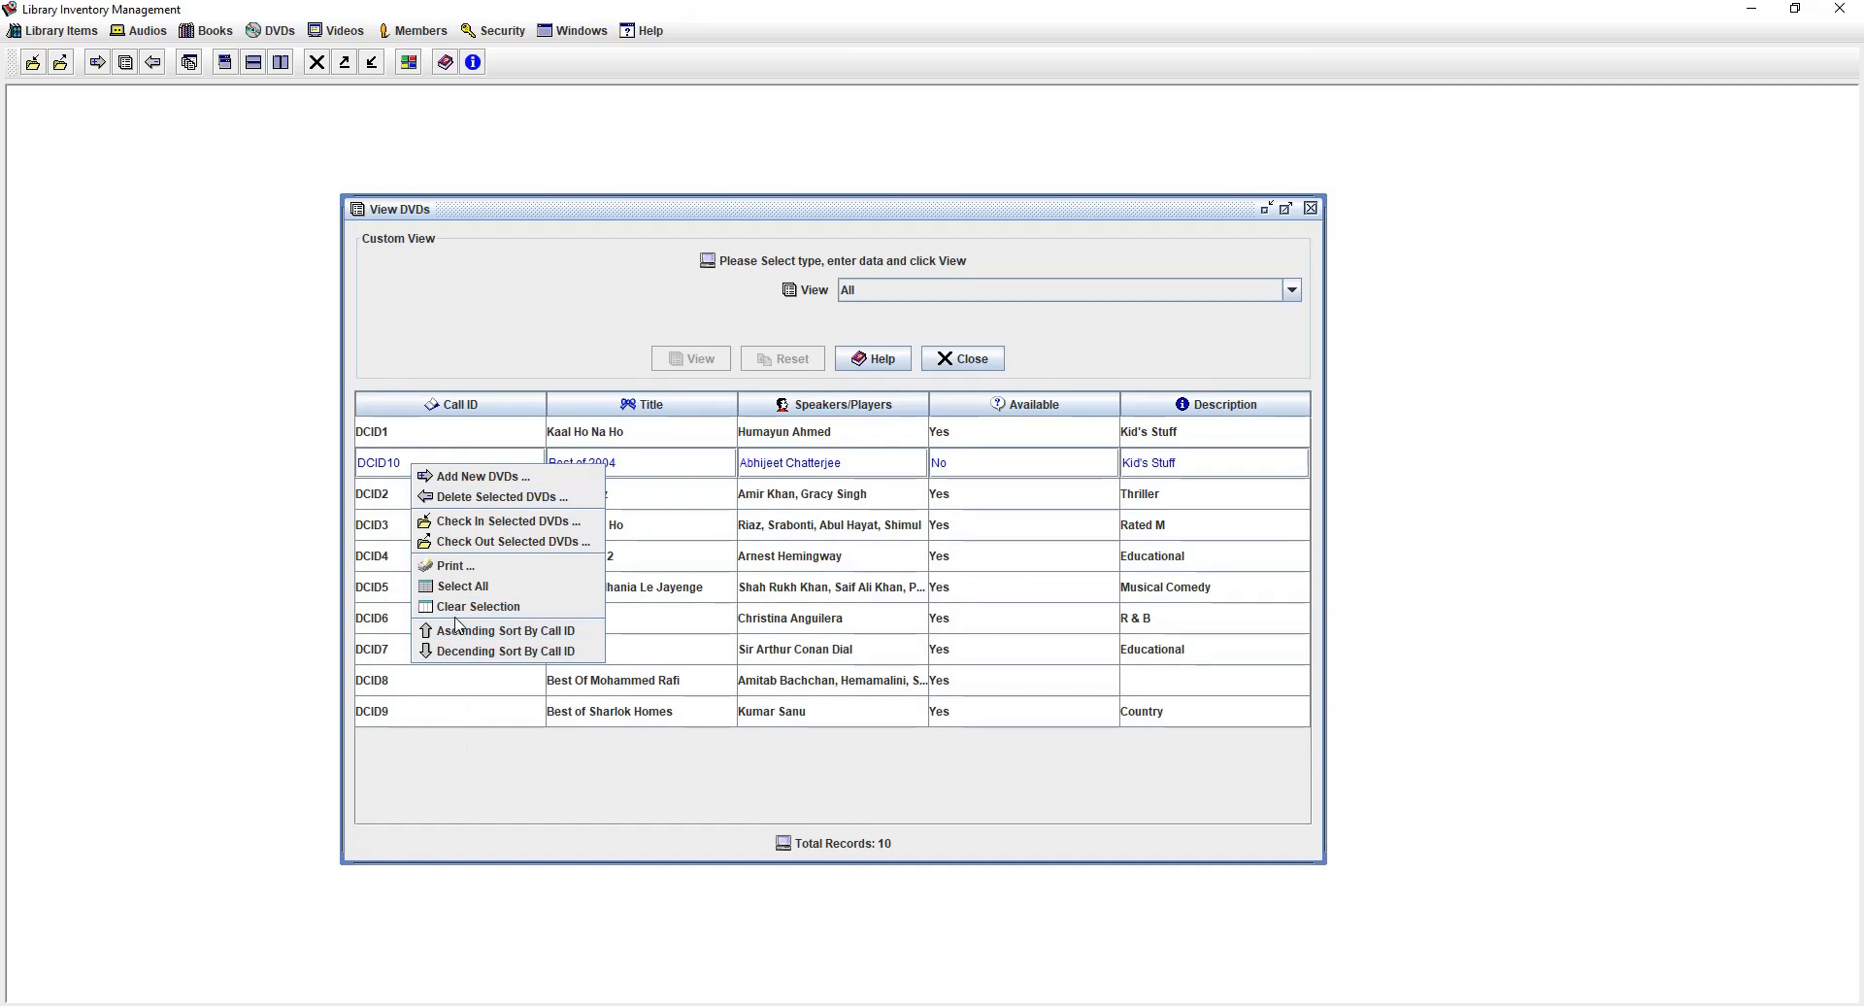
click(464, 541)
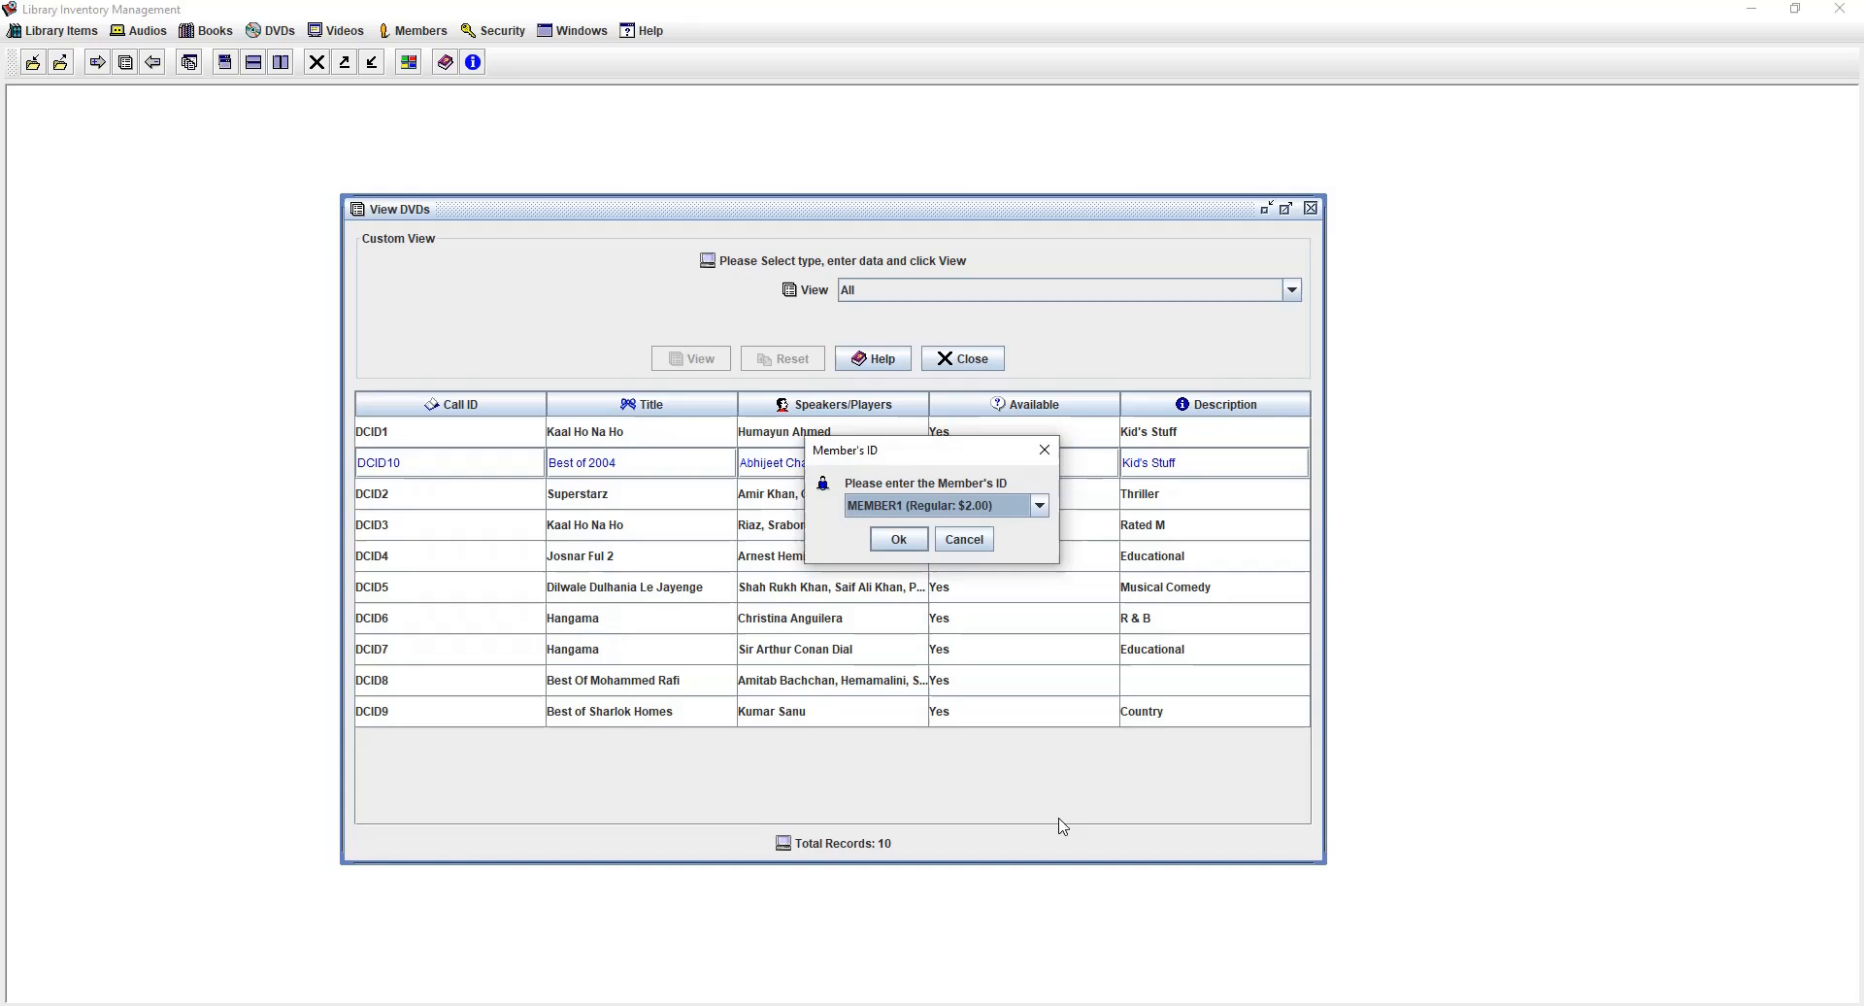
click(940, 506)
click(939, 506)
click(940, 506)
click(940, 598)
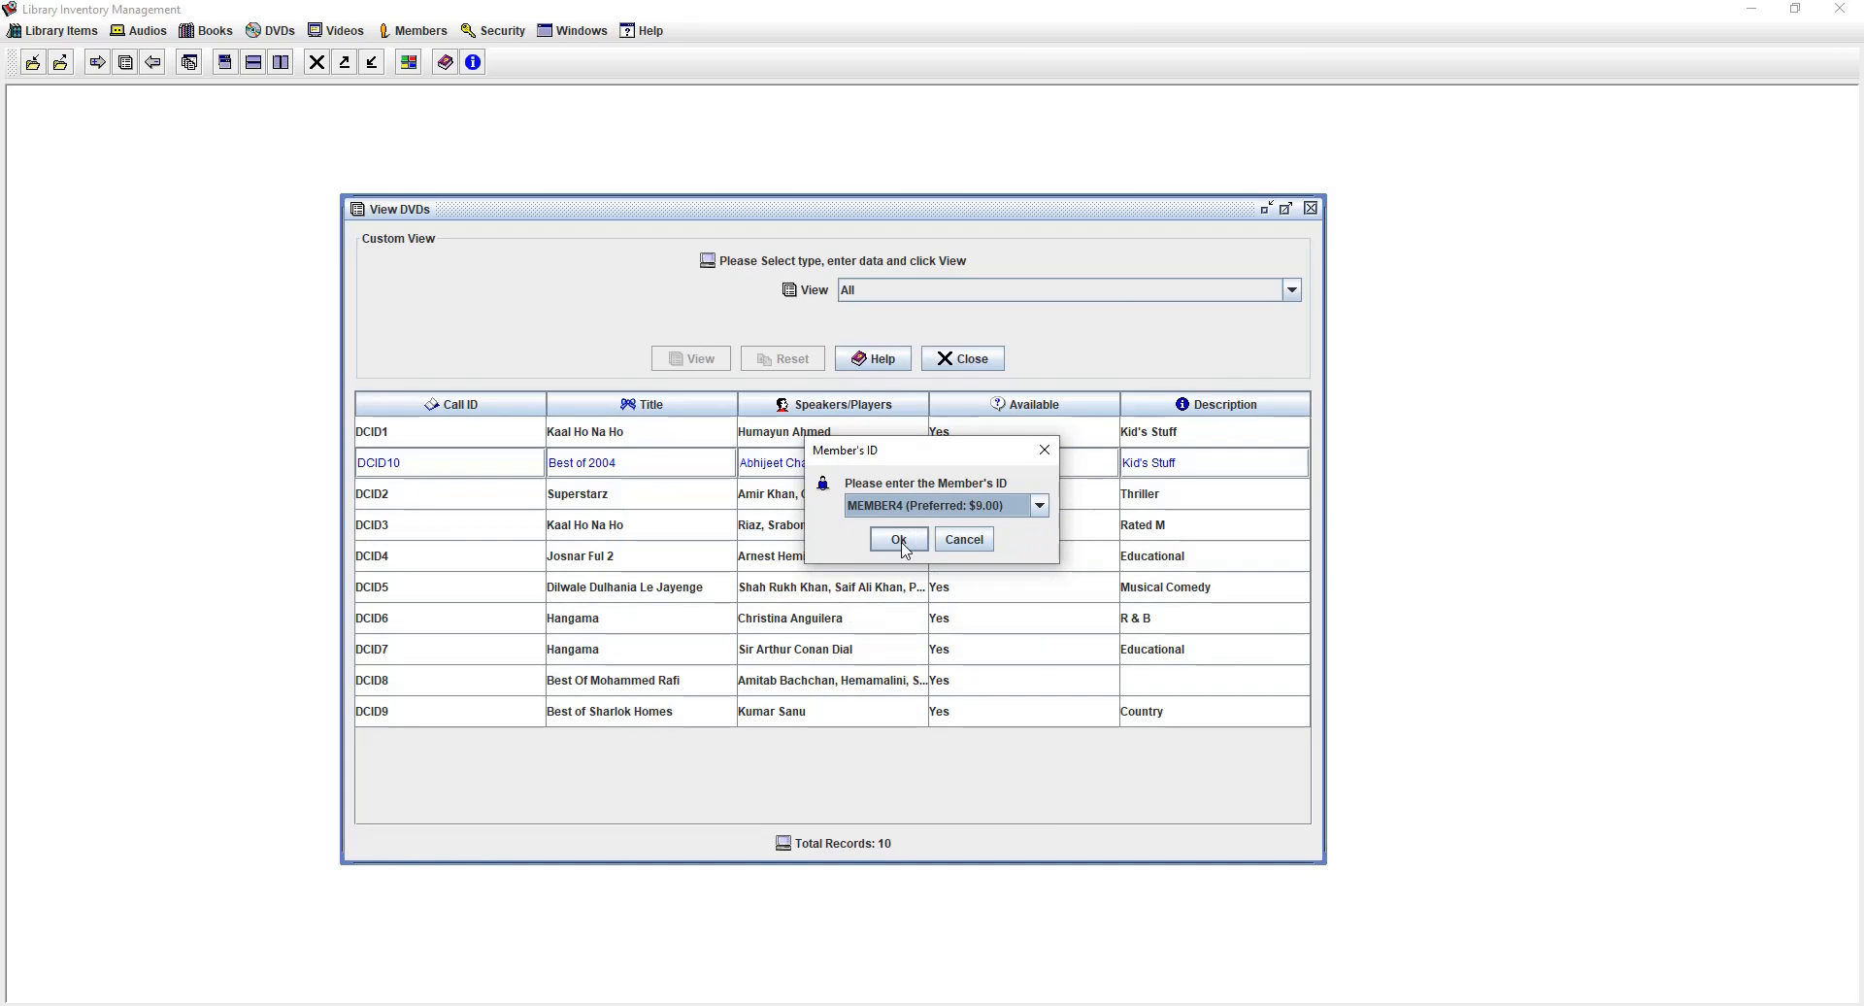
click(898, 539)
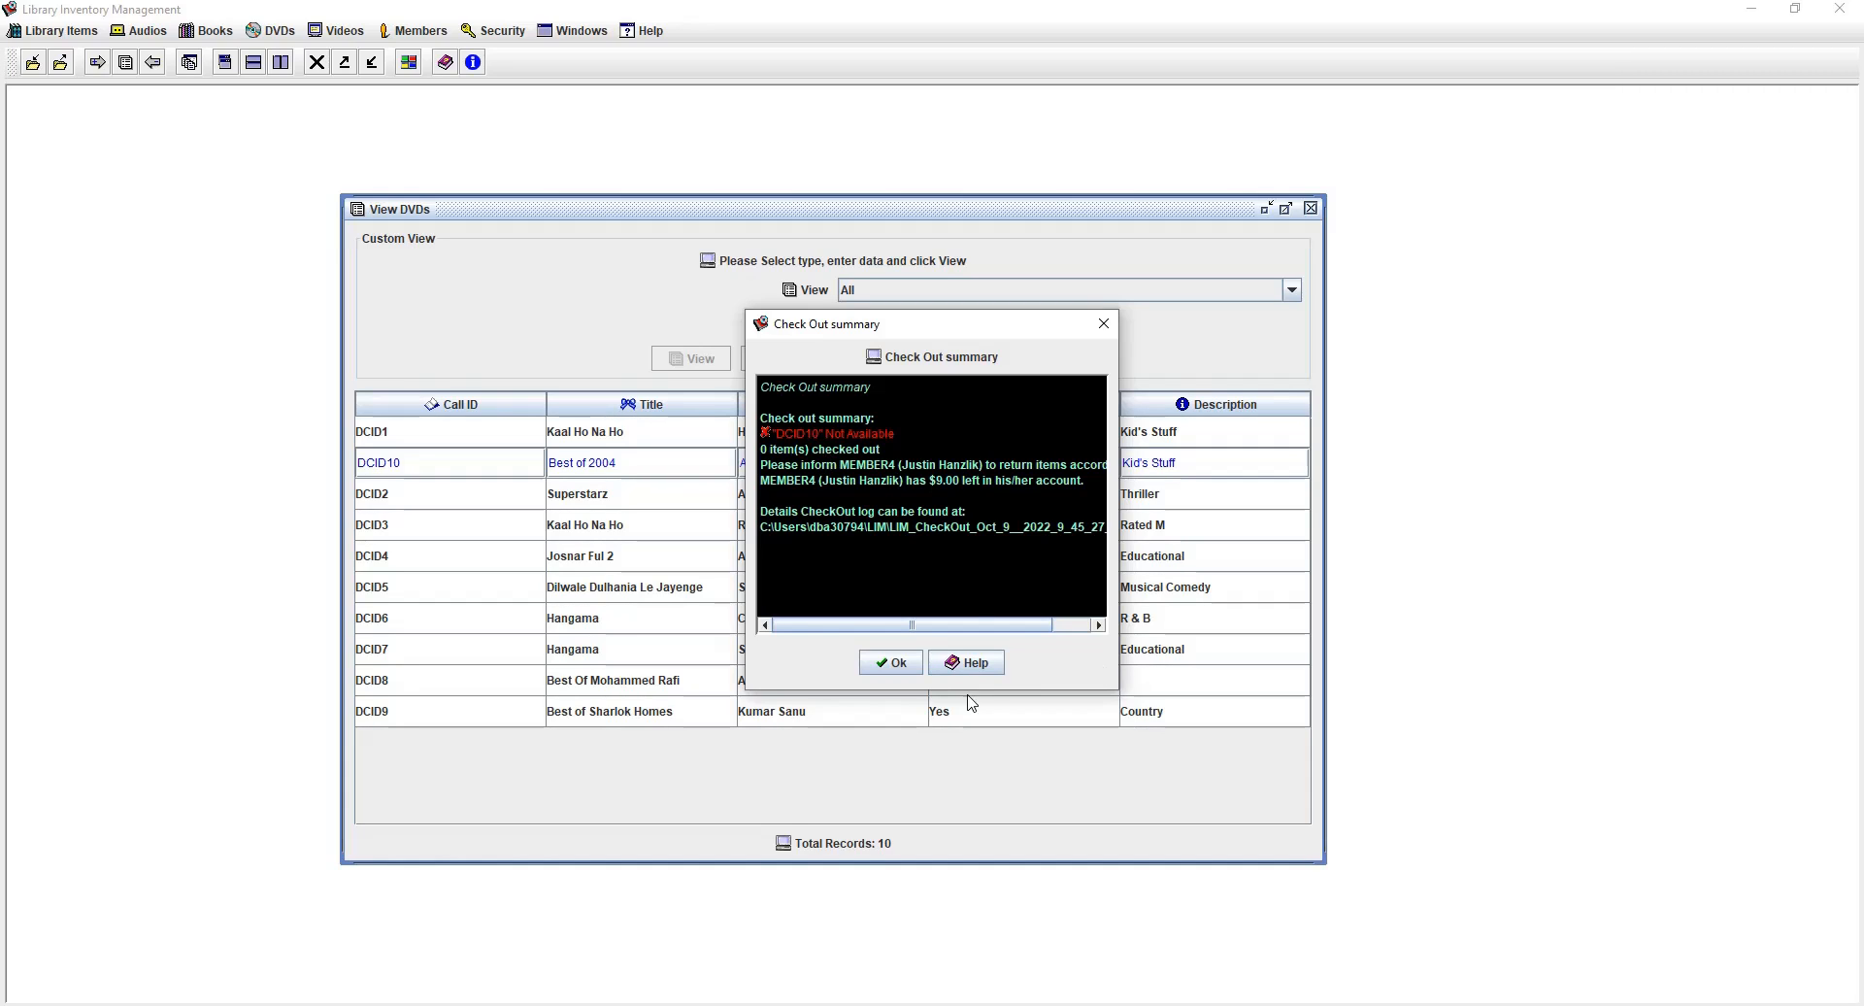
click(1104, 325)
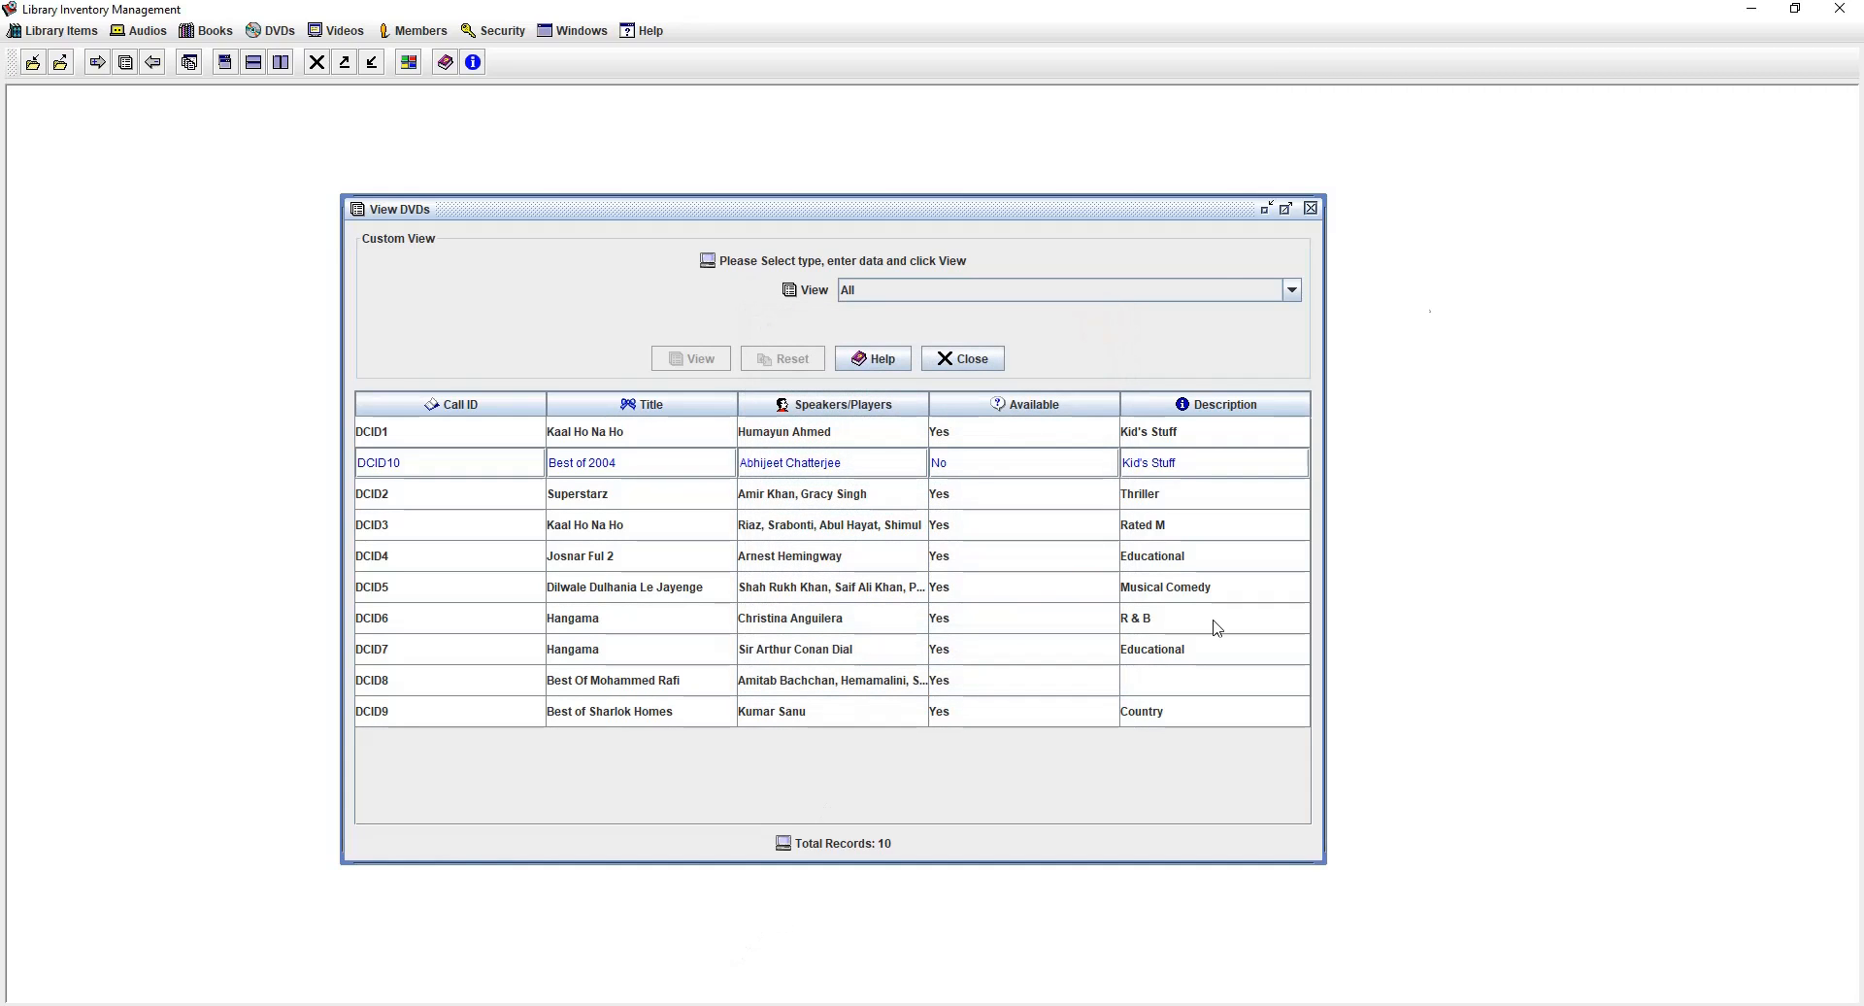
- Filter the DVD list by title with the comparison Greater or Equals To and the value D
click(930, 294)
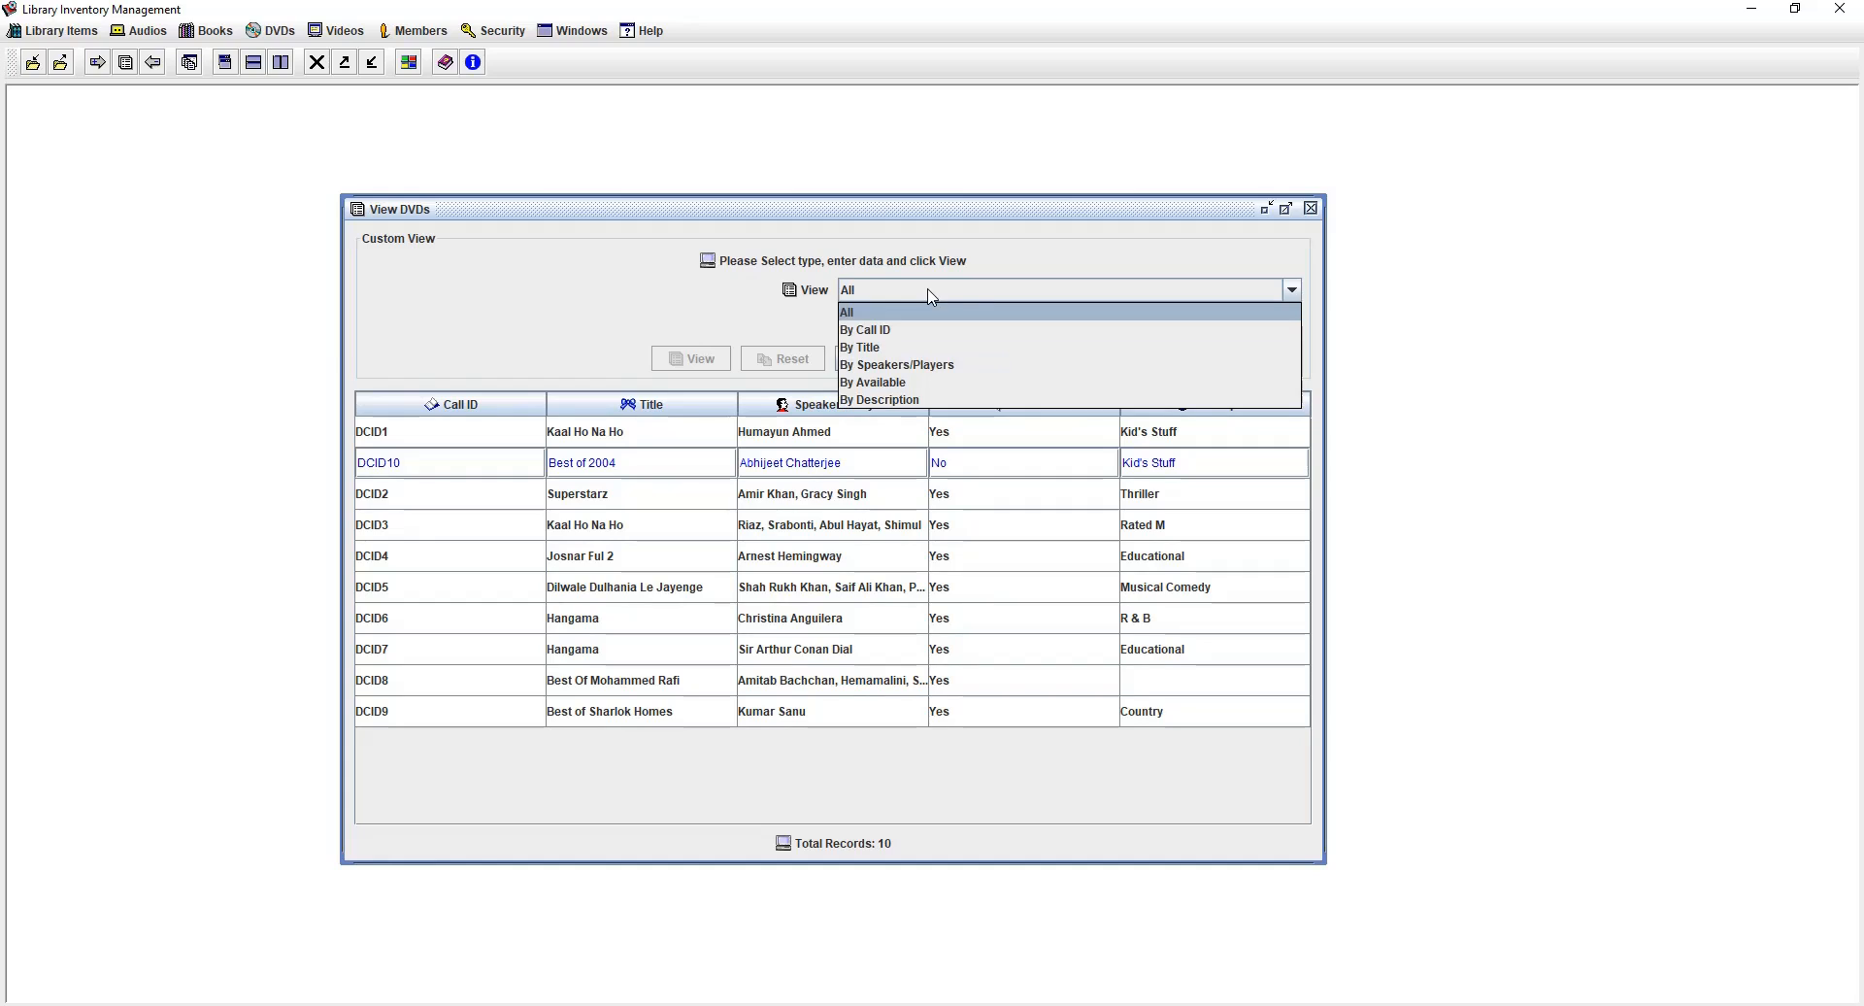
click(944, 347)
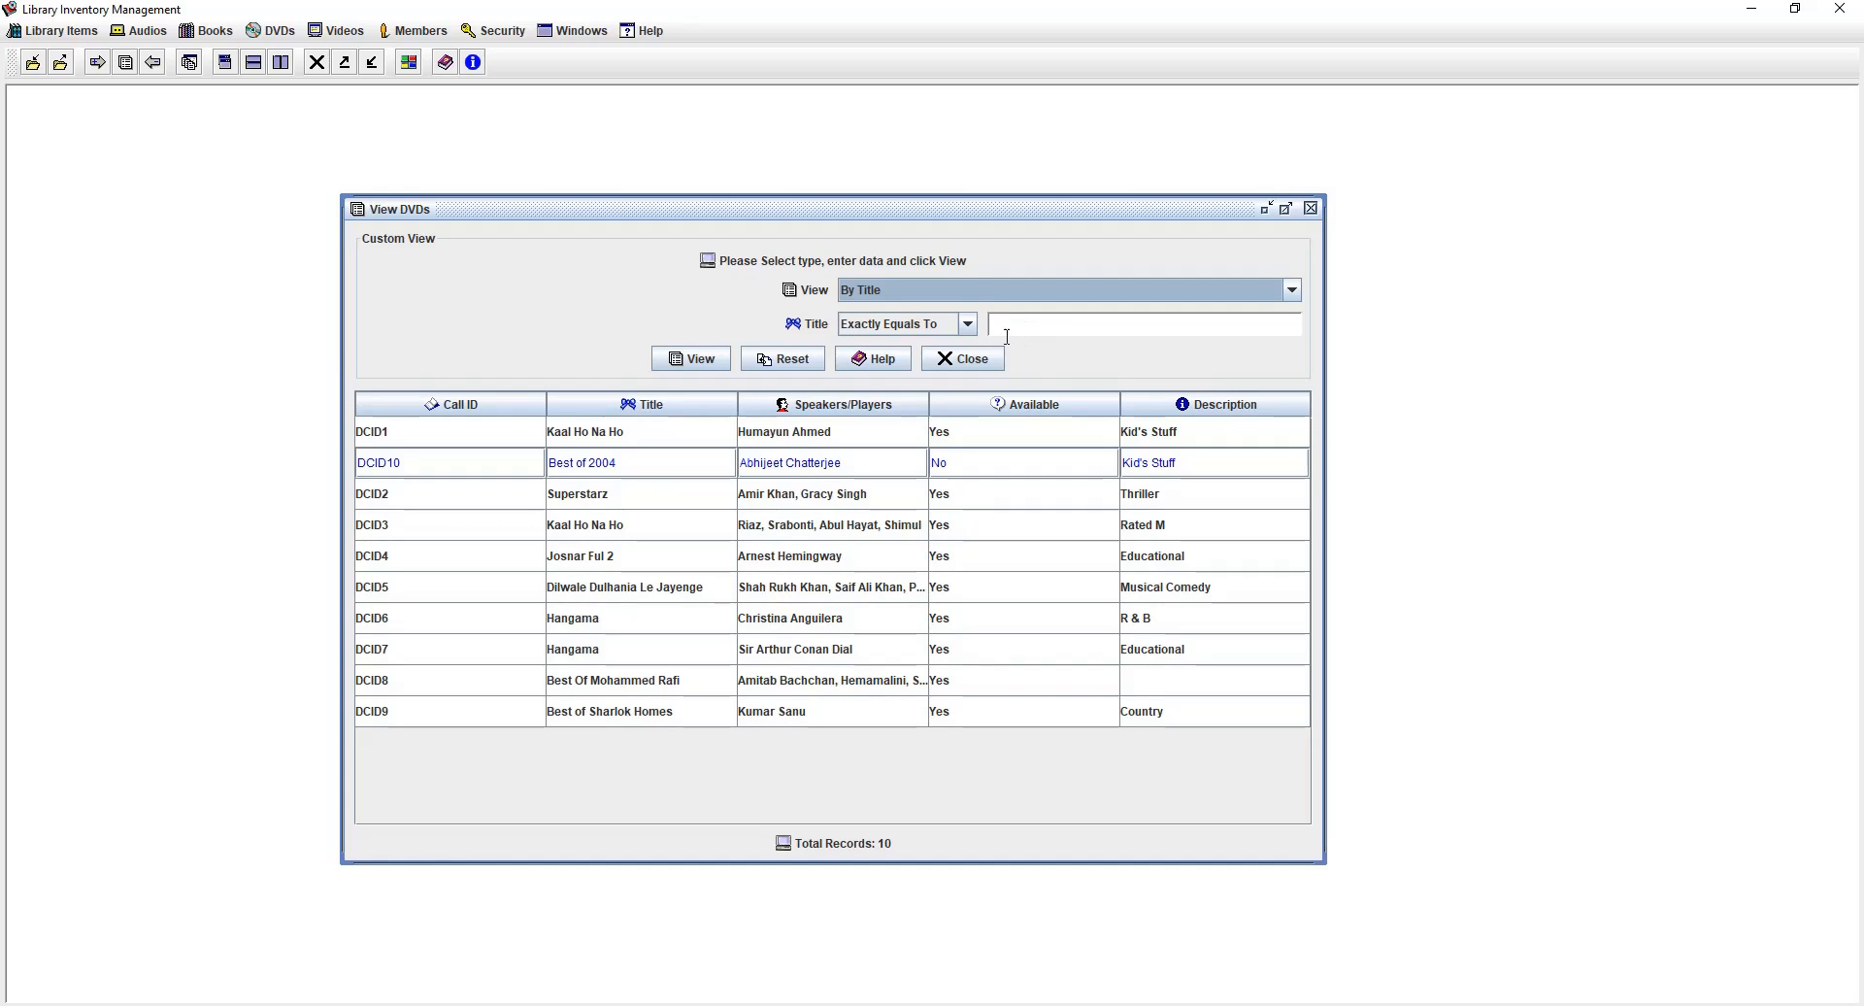
click(967, 328)
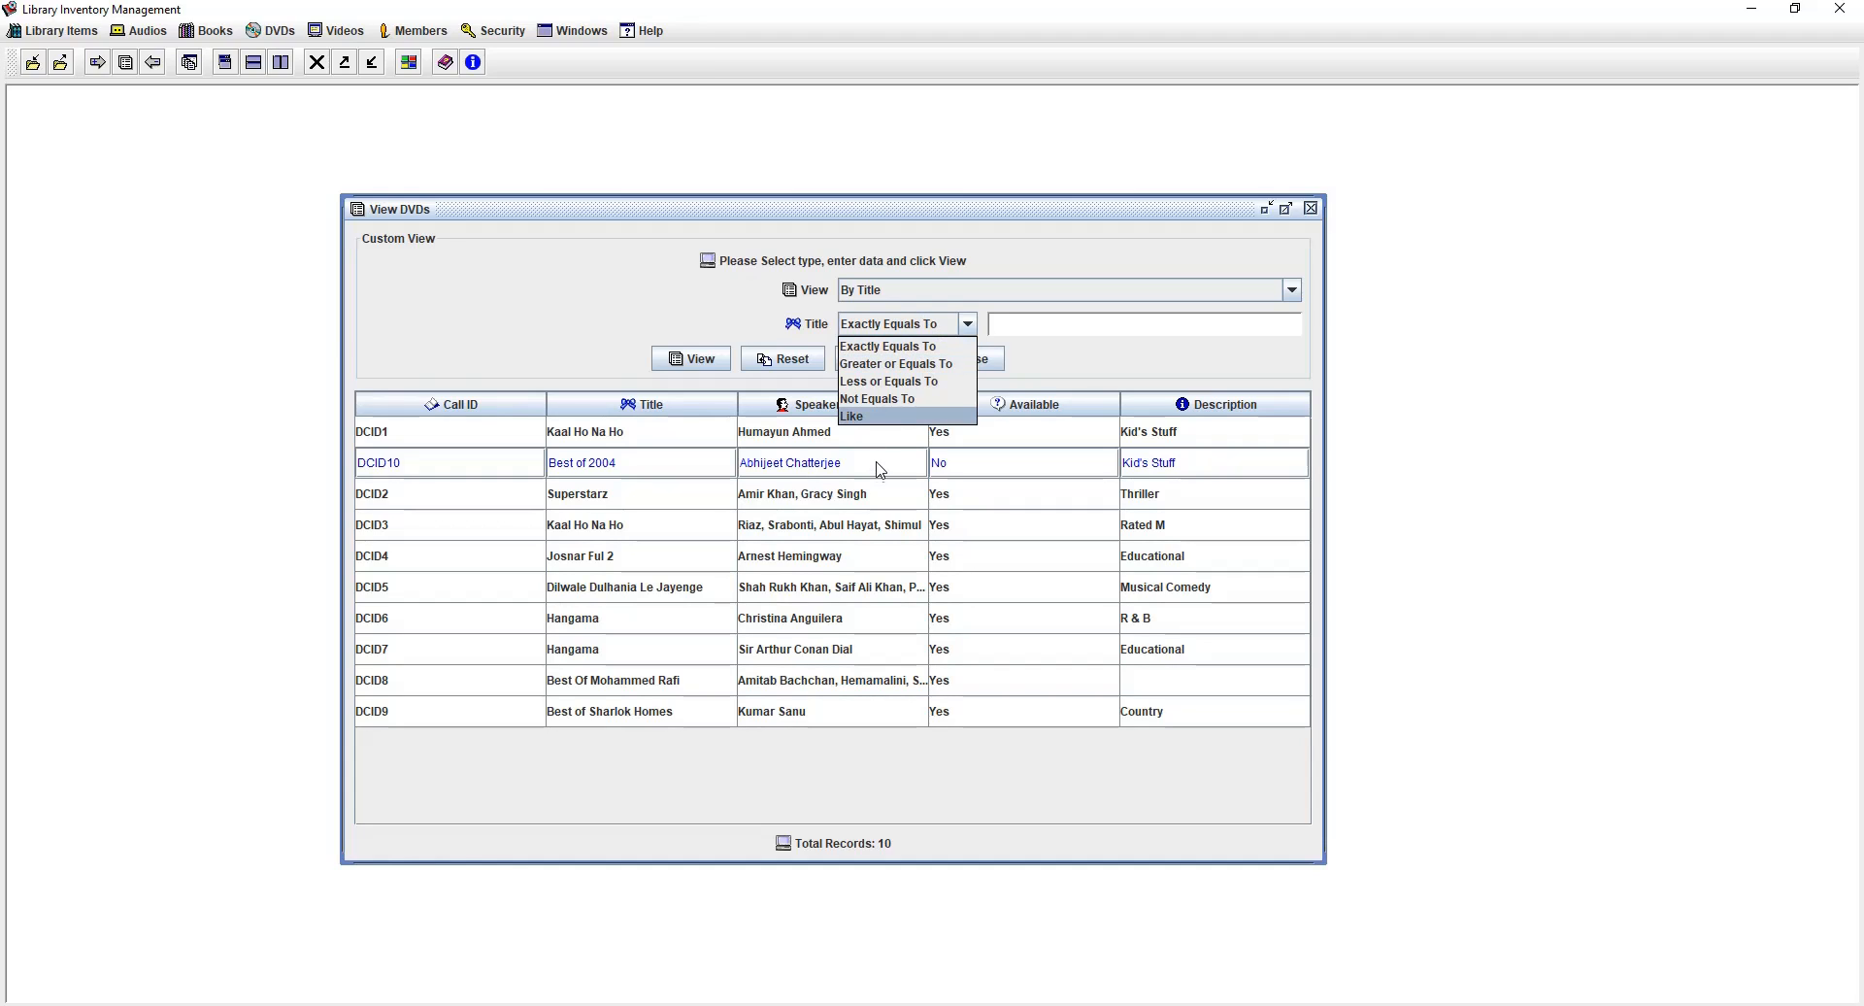
click(897, 364)
click(1075, 330)
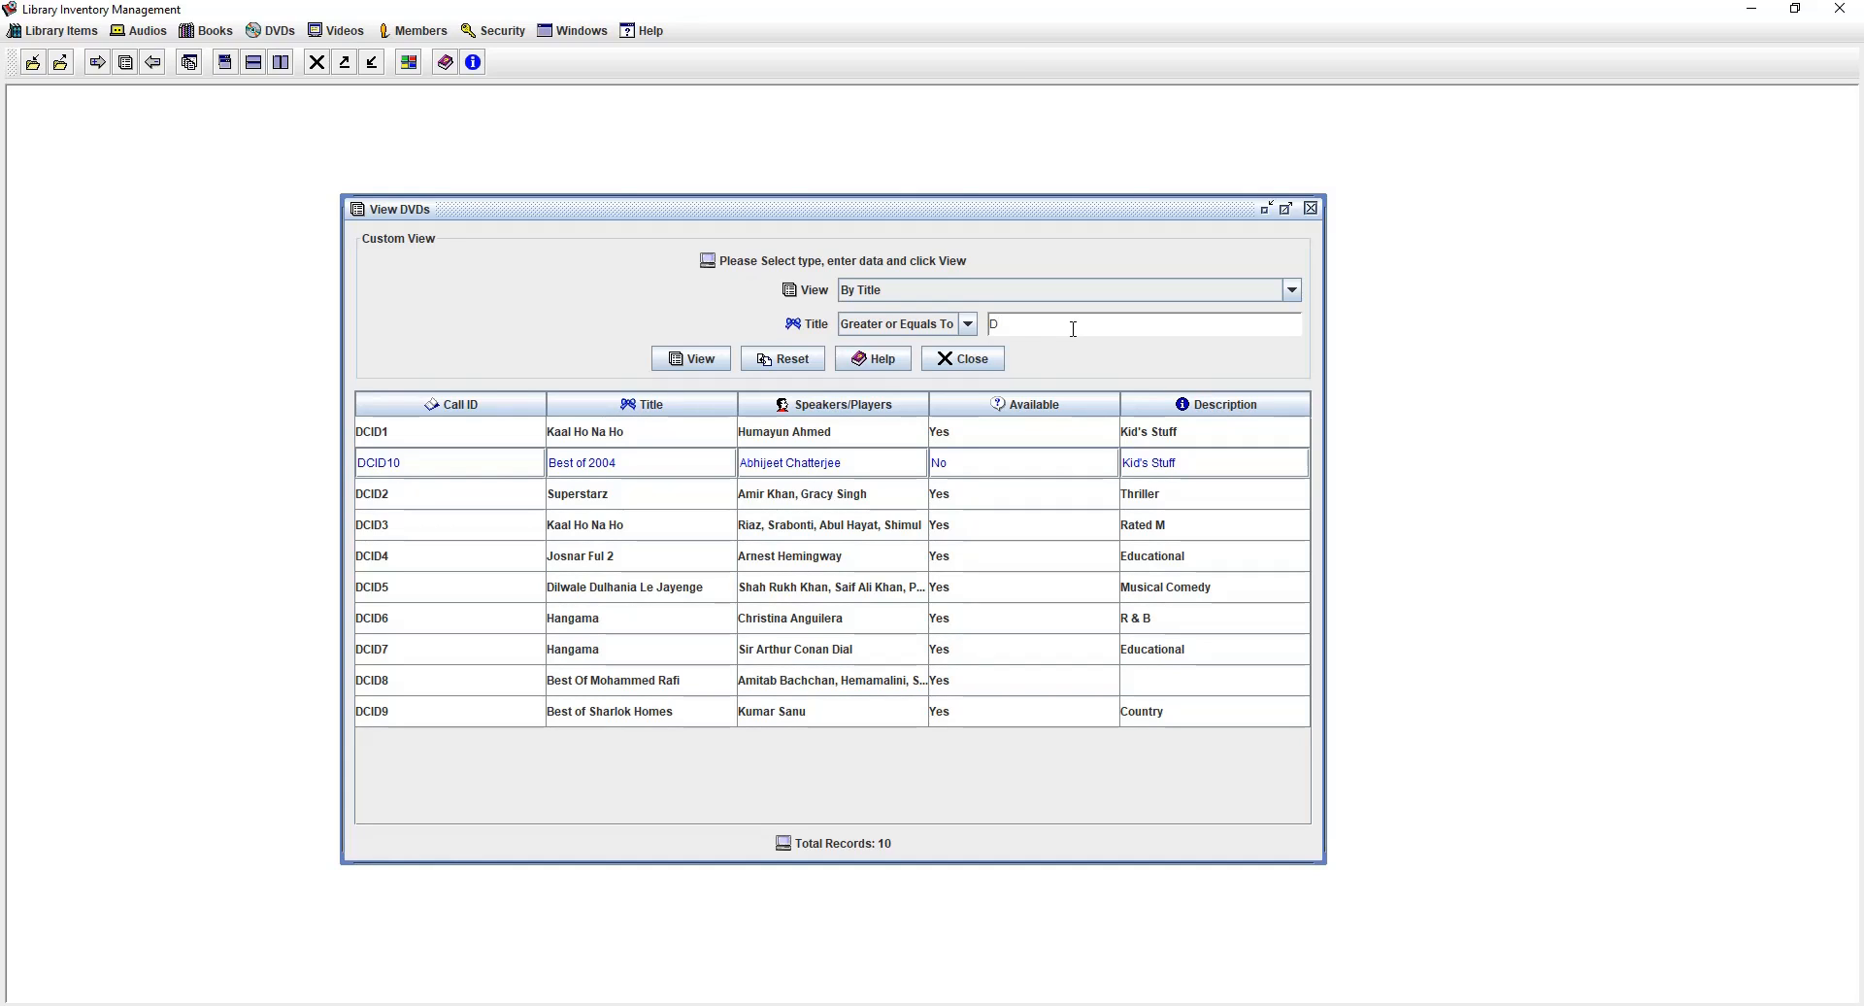
click(690, 361)
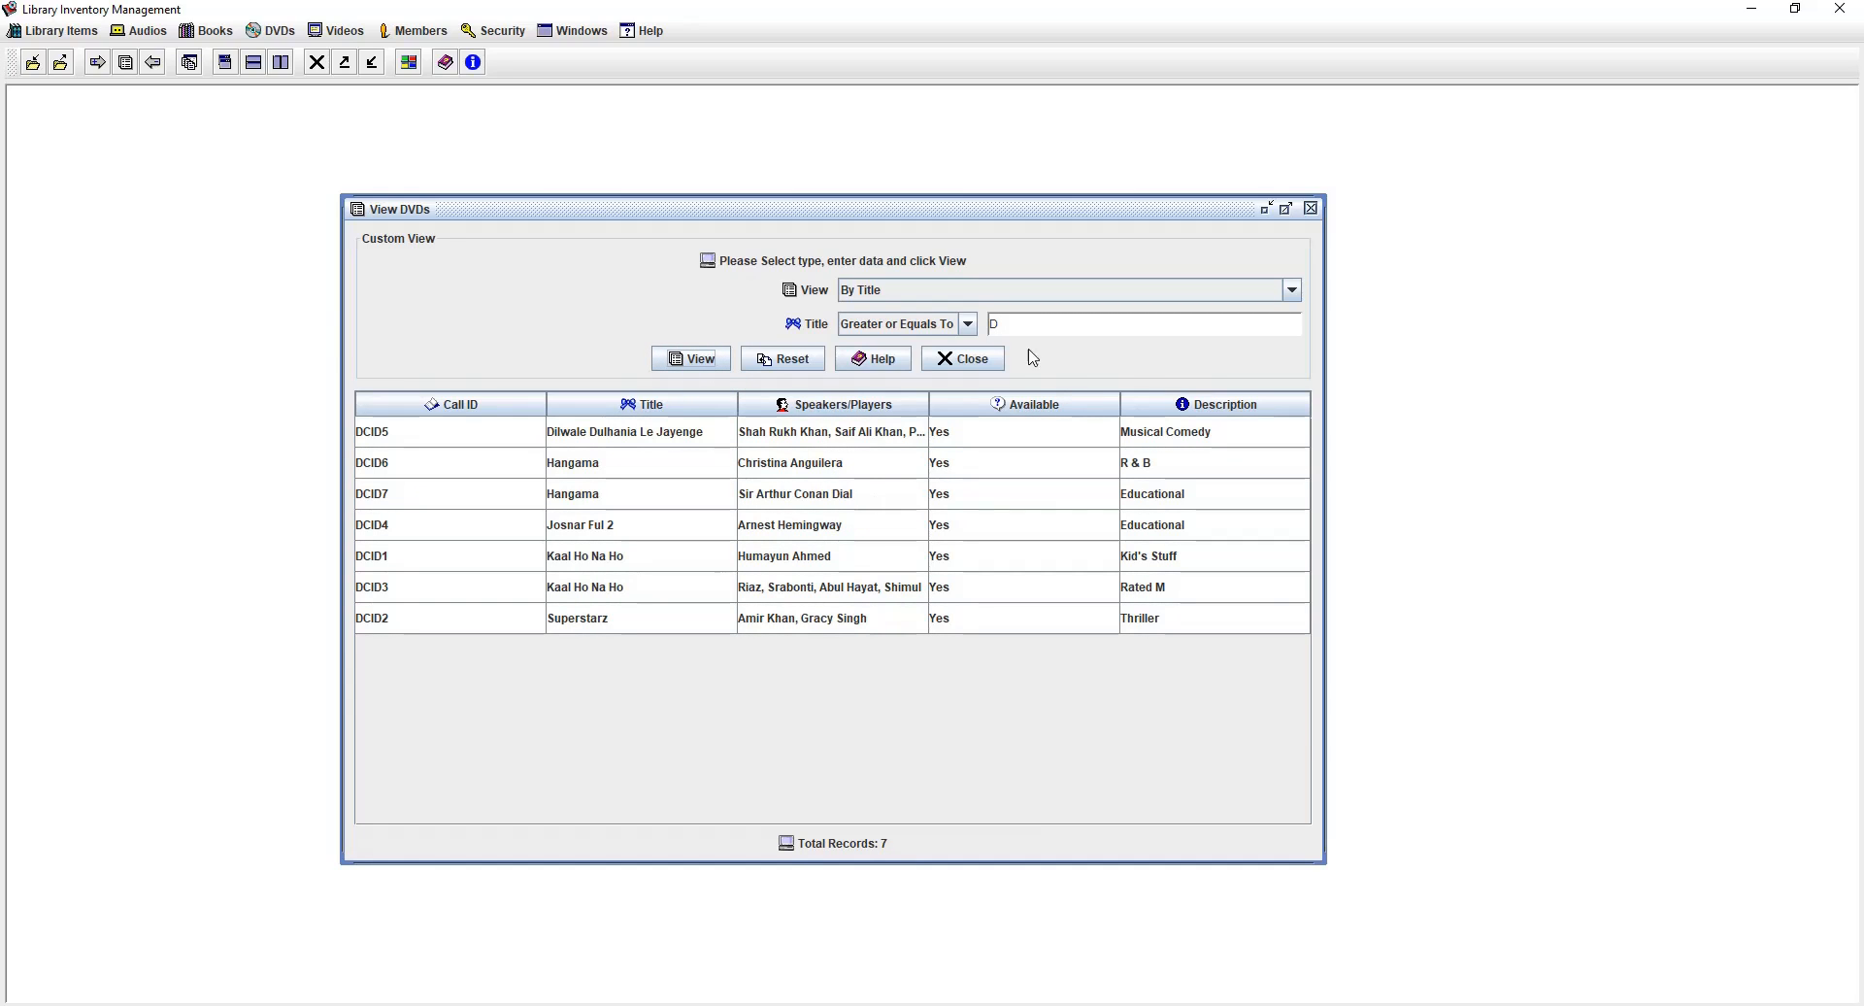
- Filter the DVD list by title with the comparison Like and the value D%
click(969, 326)
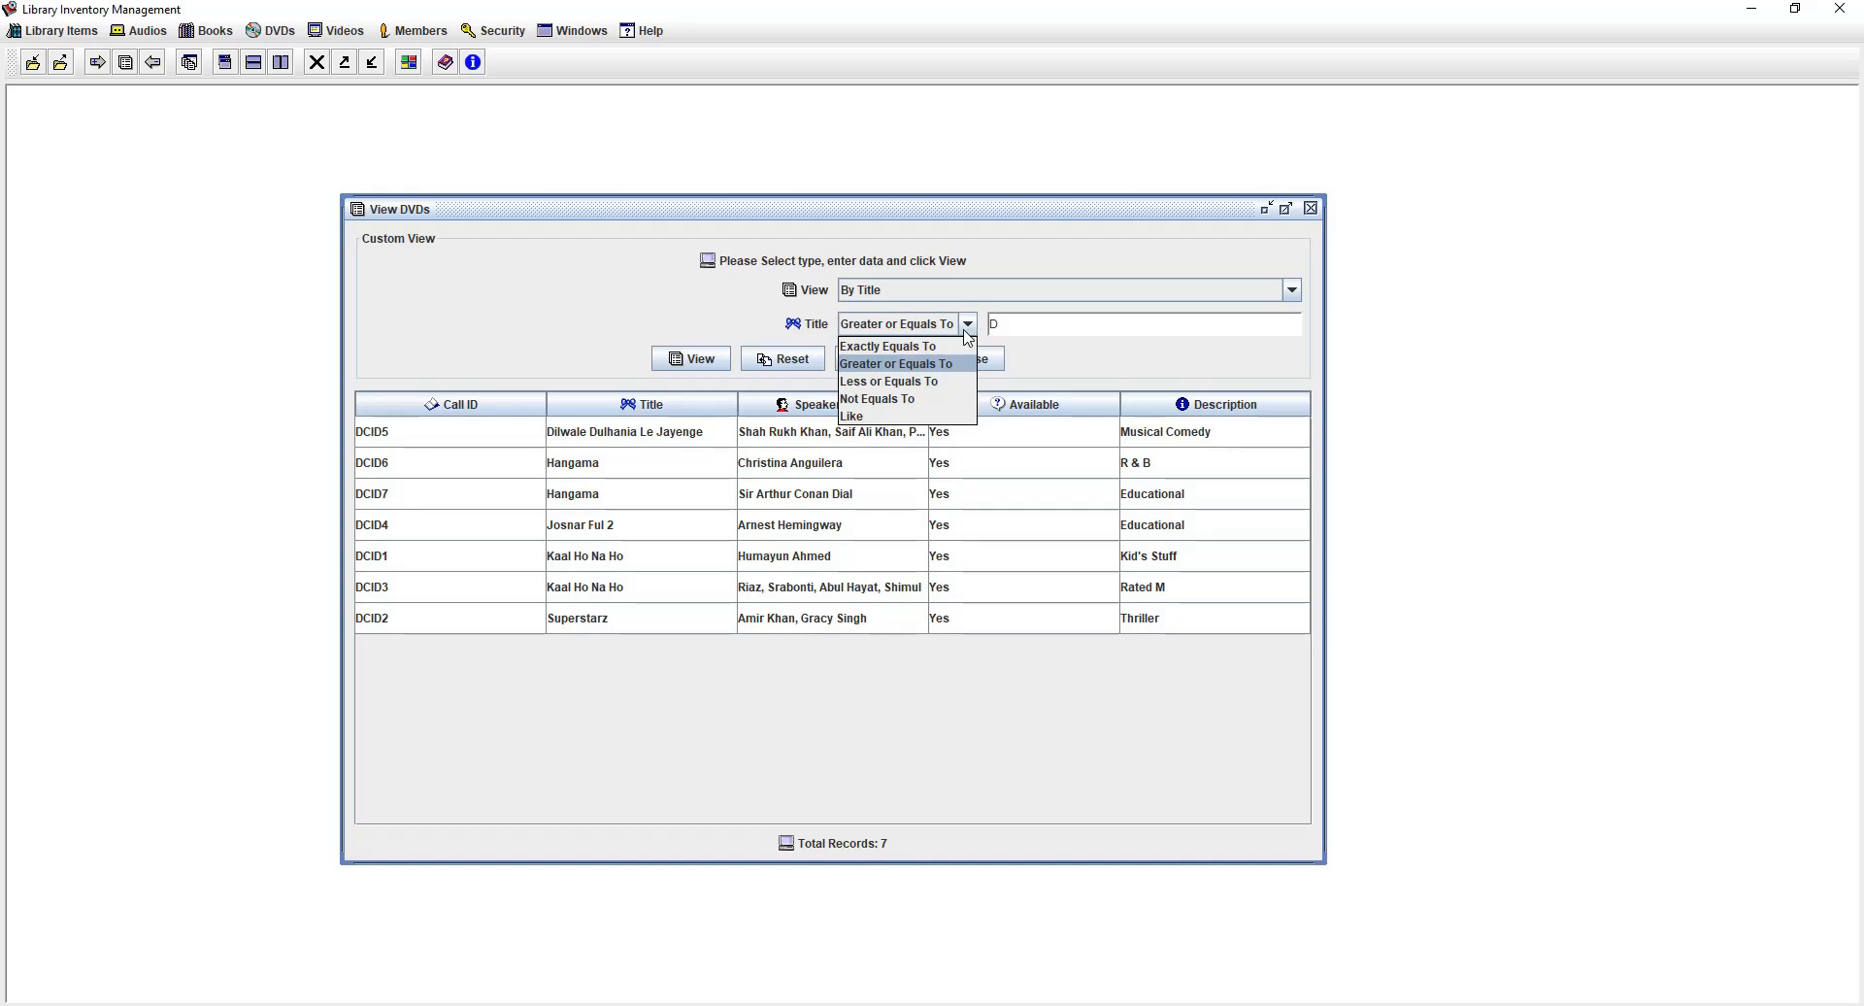
click(876, 417)
click(1025, 325)
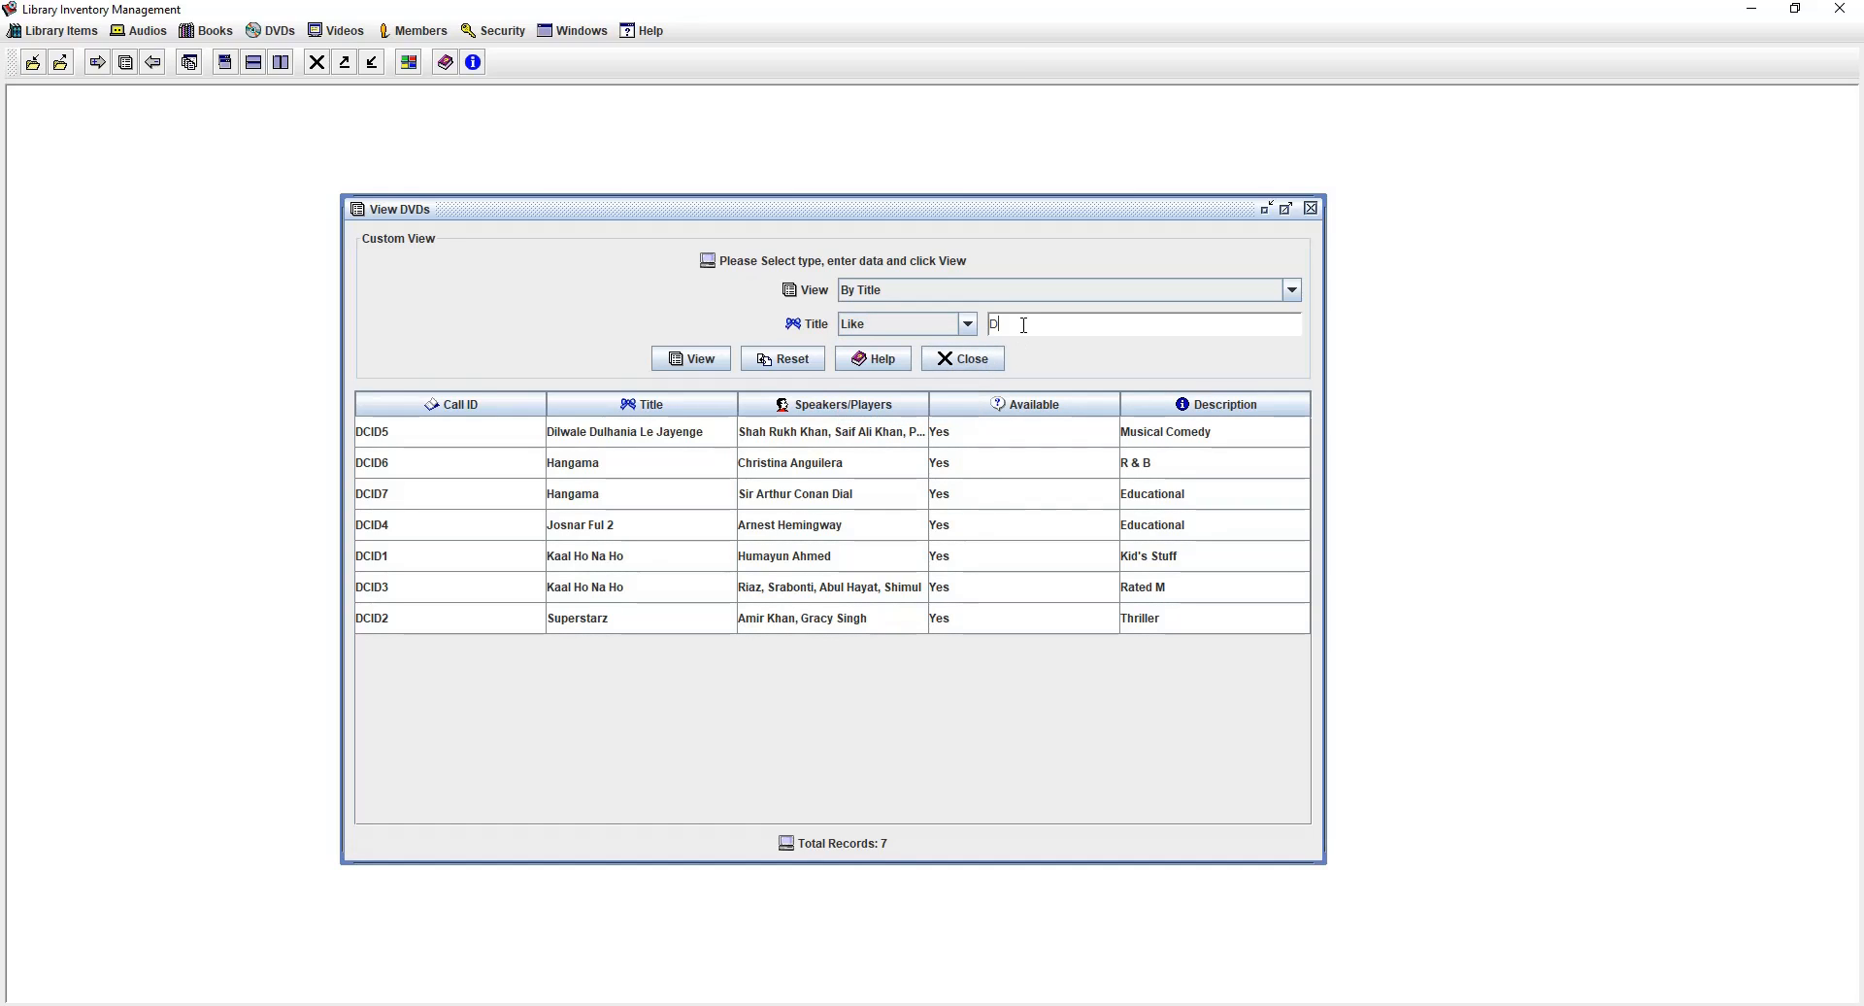
text(D%)
click(701, 363)
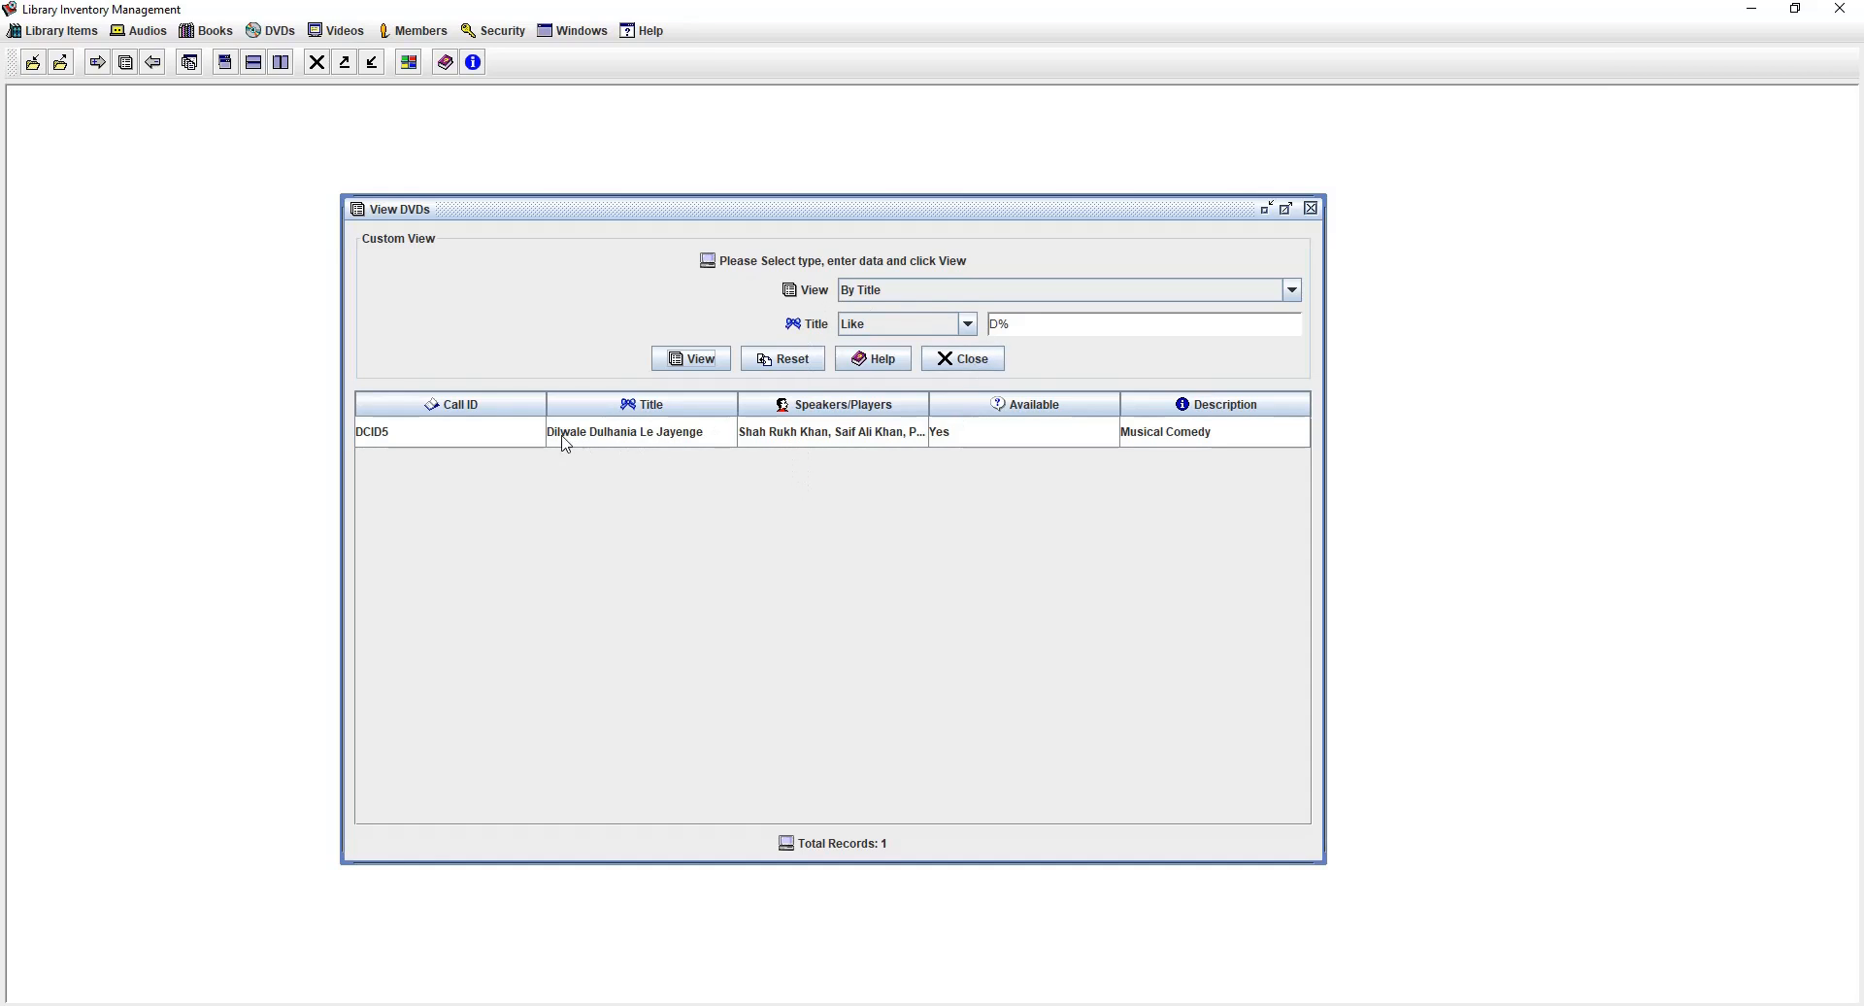
- Filter the DVD list by titles Like B%, and close the DVD list
double_click(996, 324)
text(A)
click(707, 361)
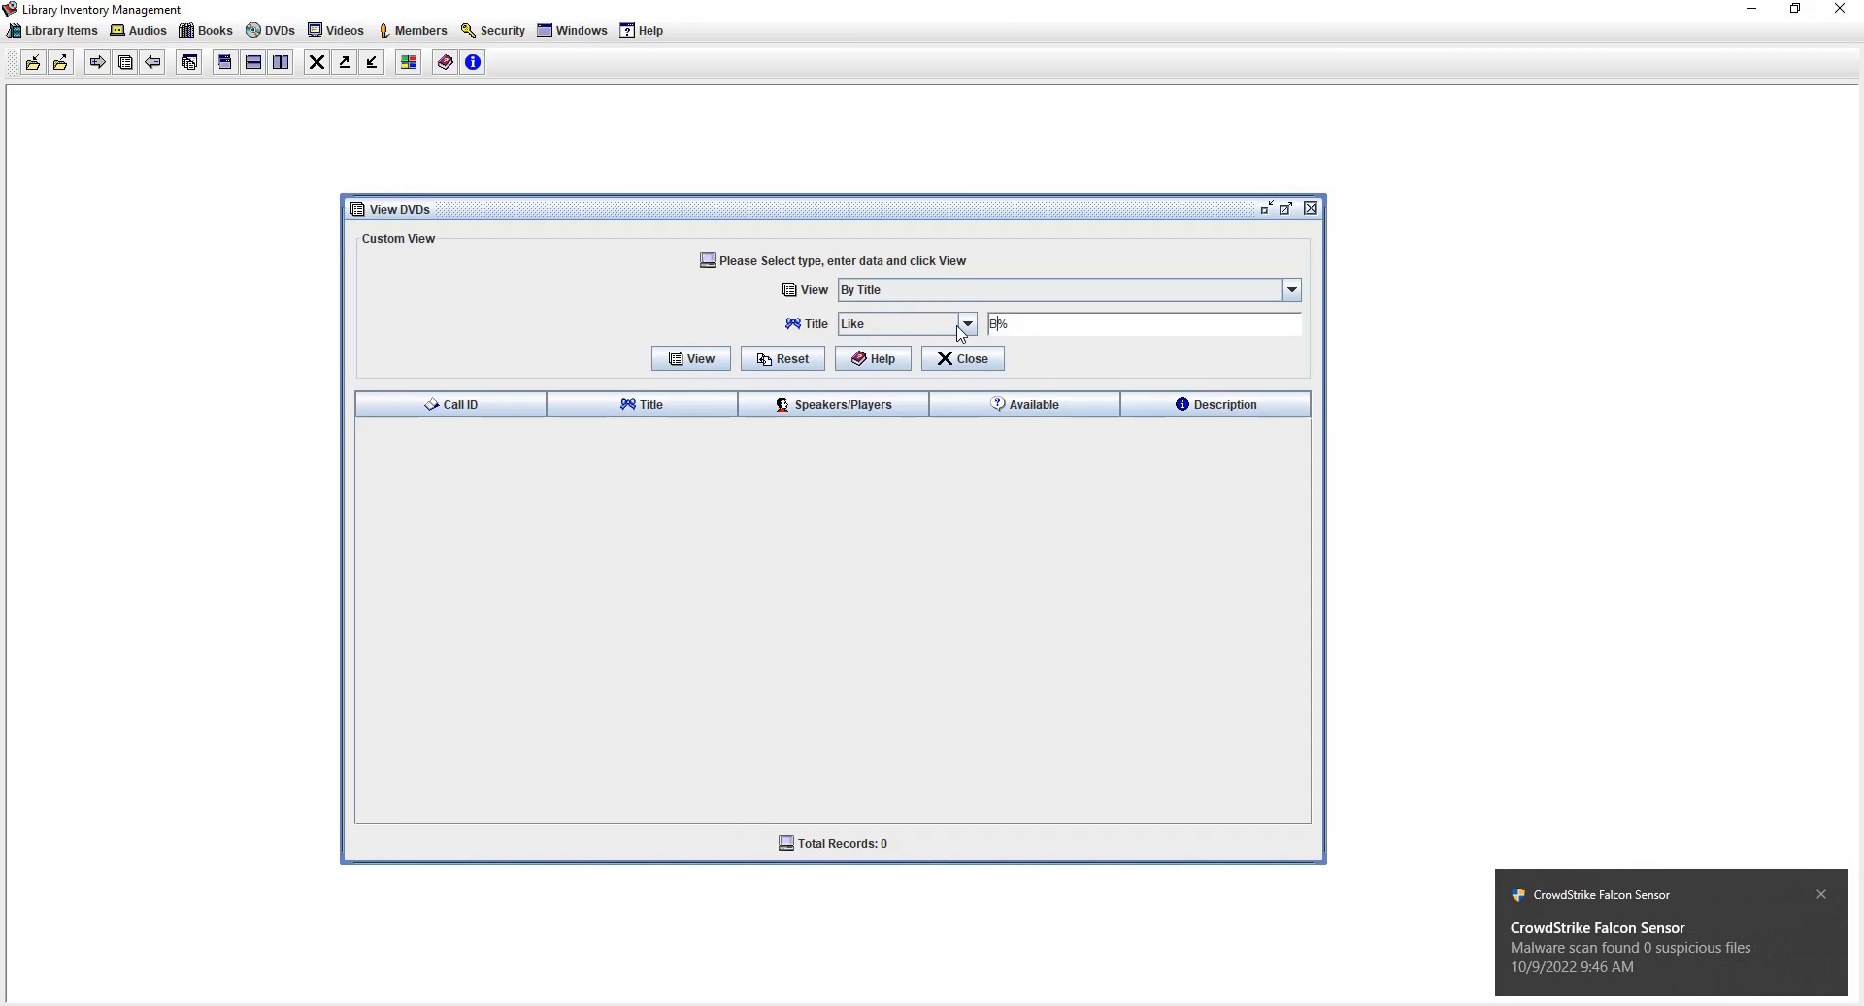
click(694, 360)
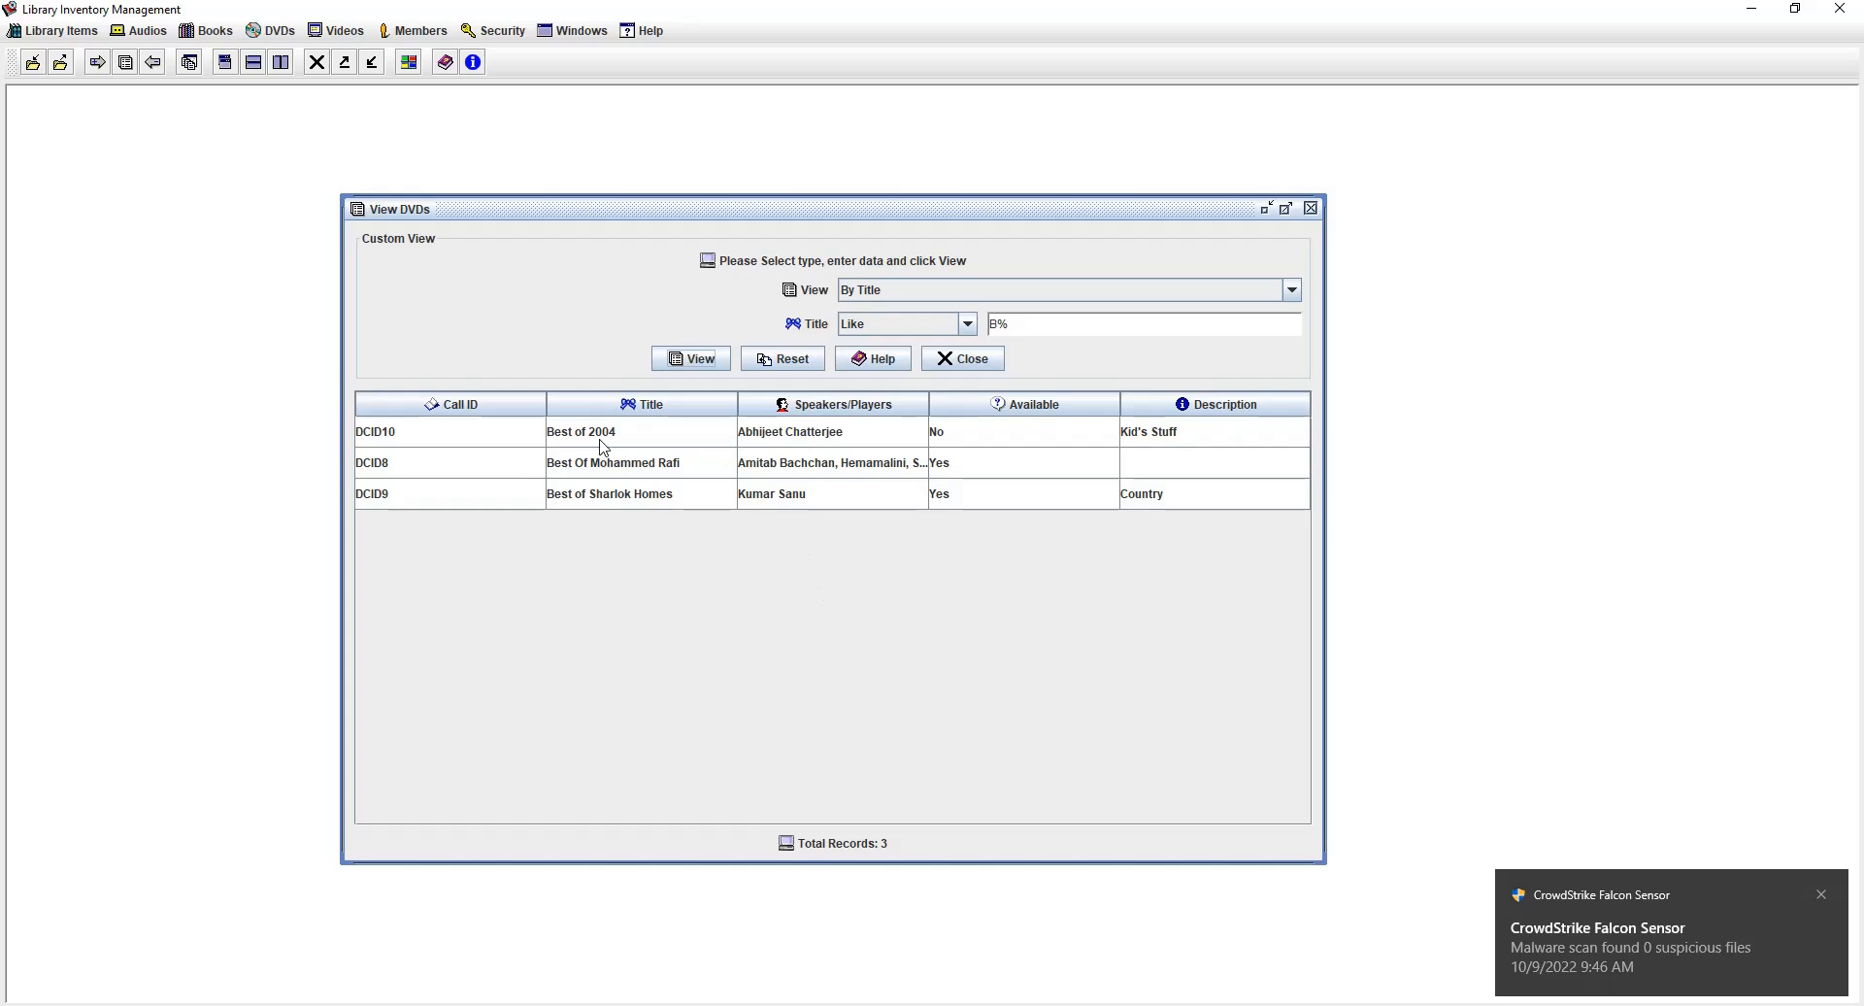
click(987, 368)
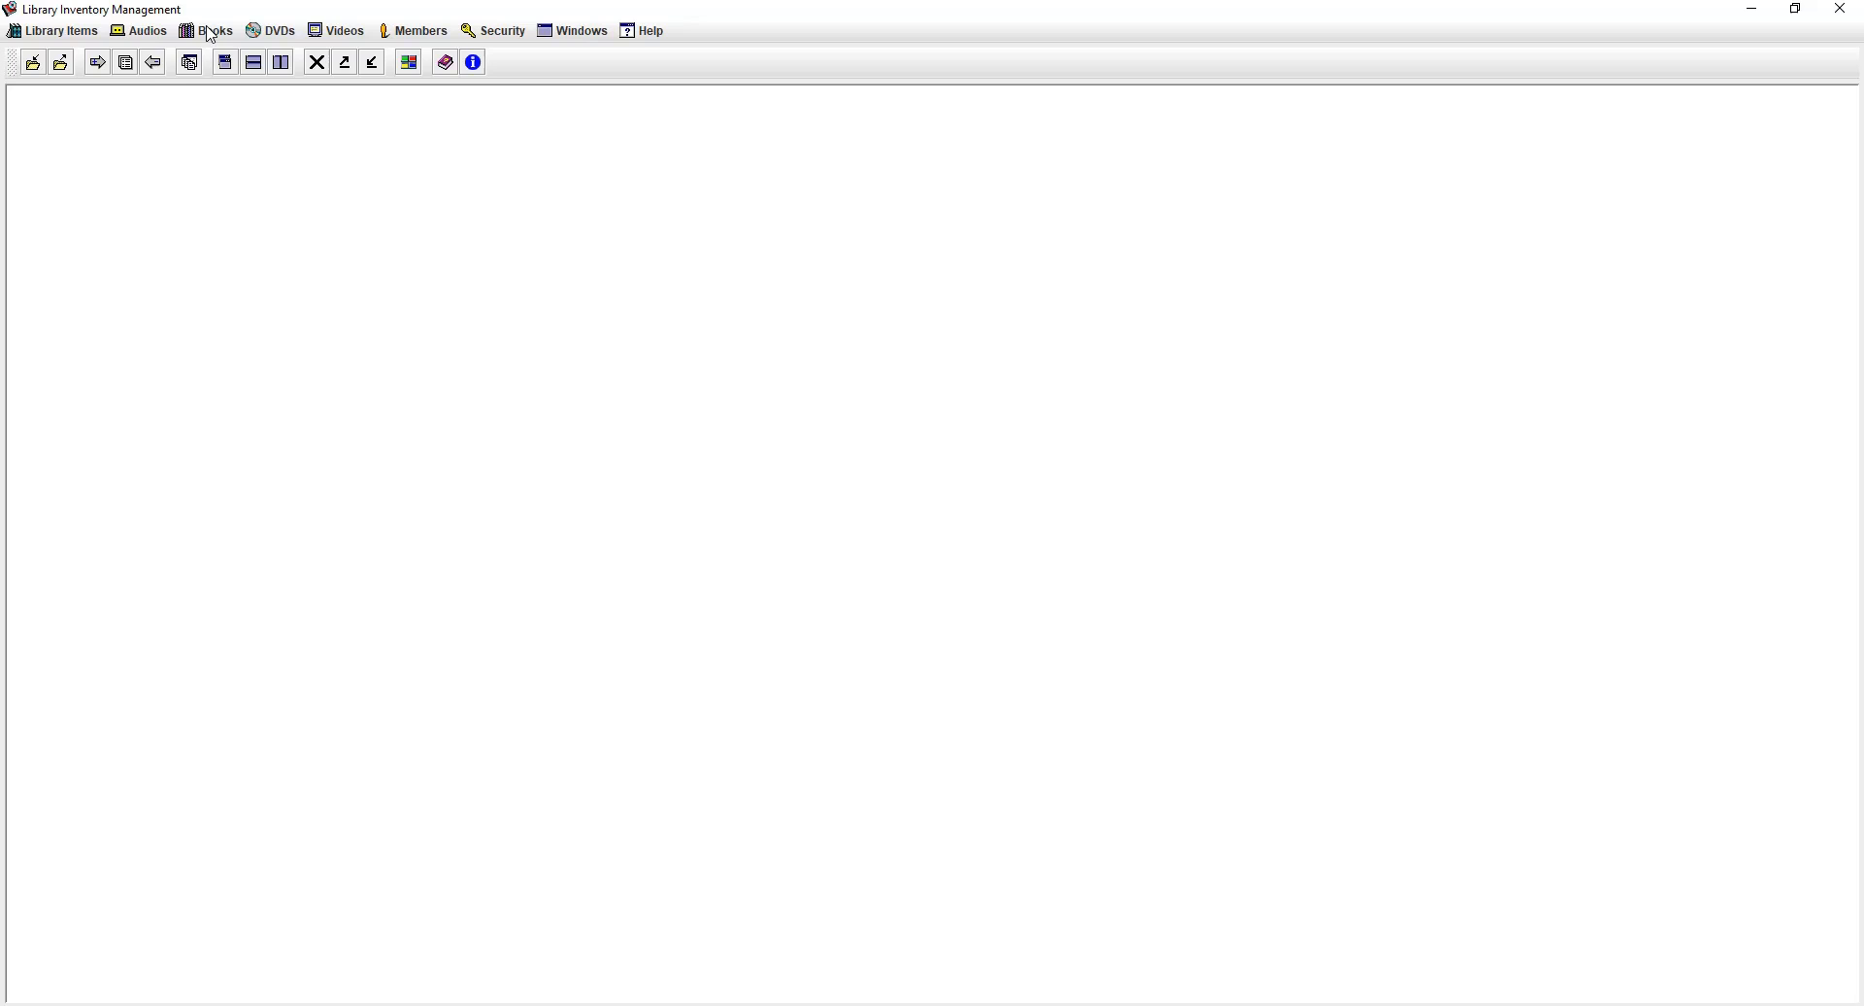
- View the list of all audios to read their call IDs and availability, and close it
click(206, 30)
mouse_move(155, 37)
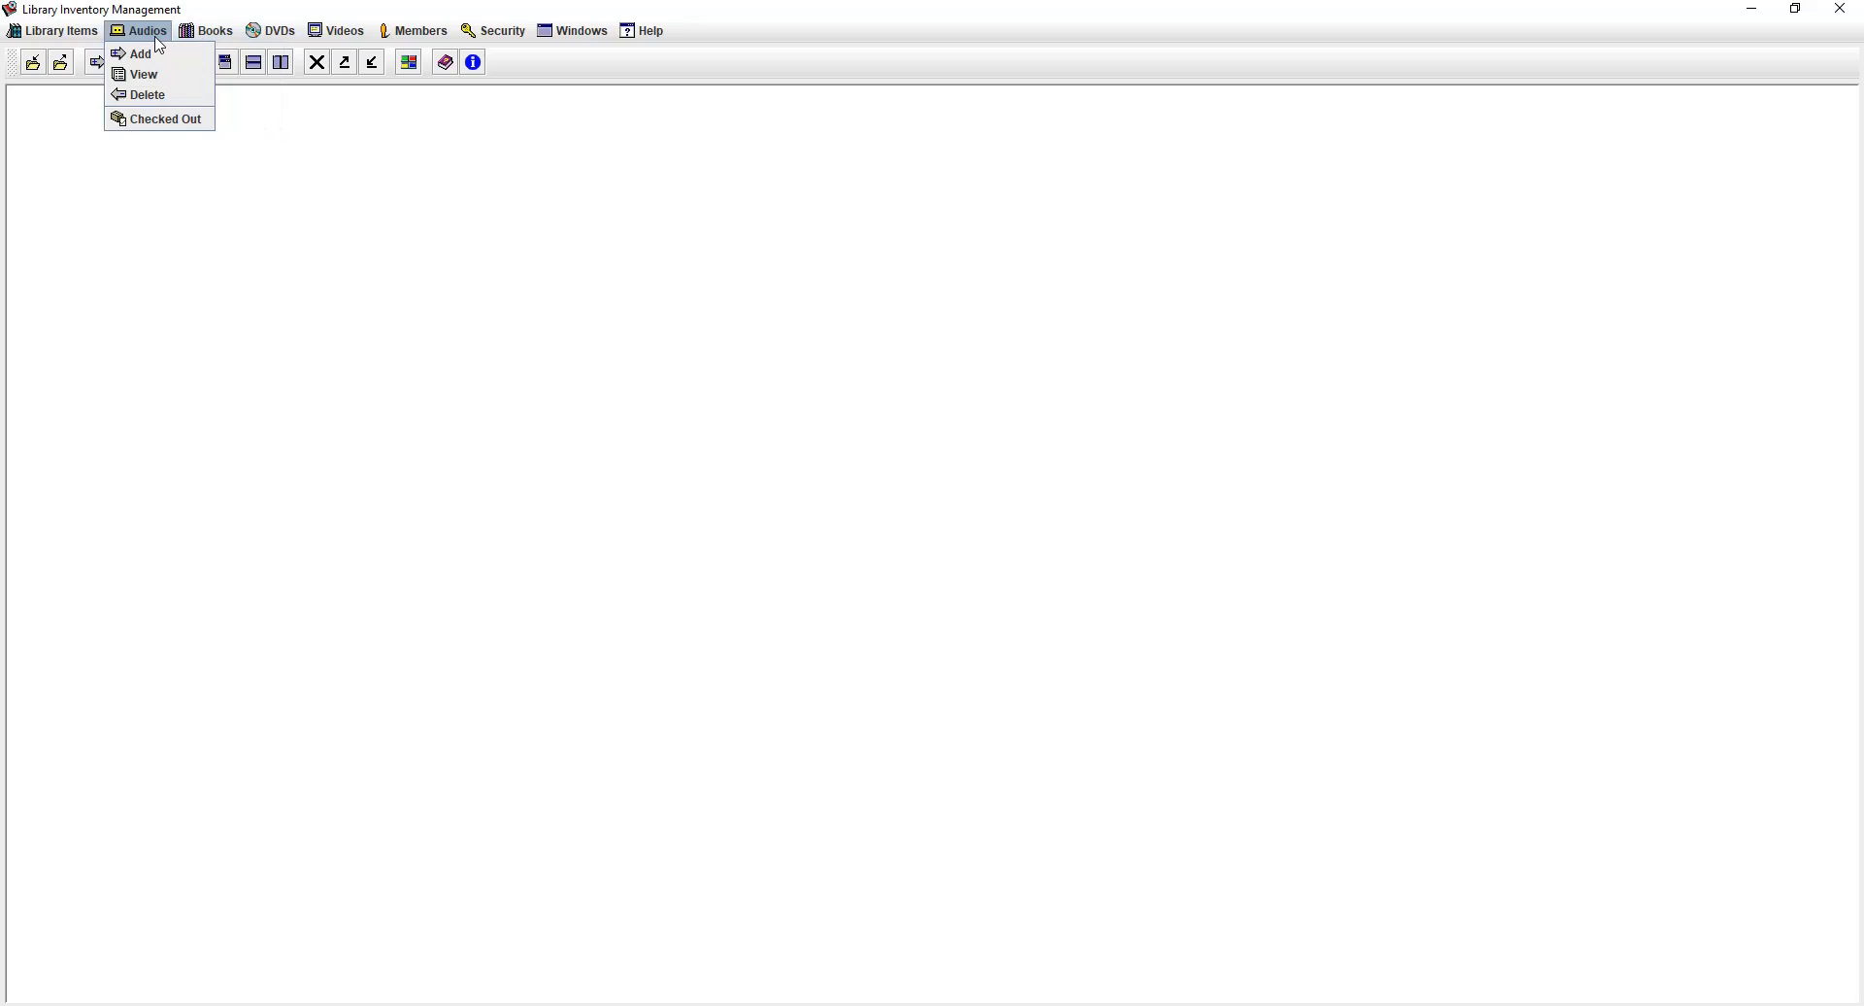
click(152, 74)
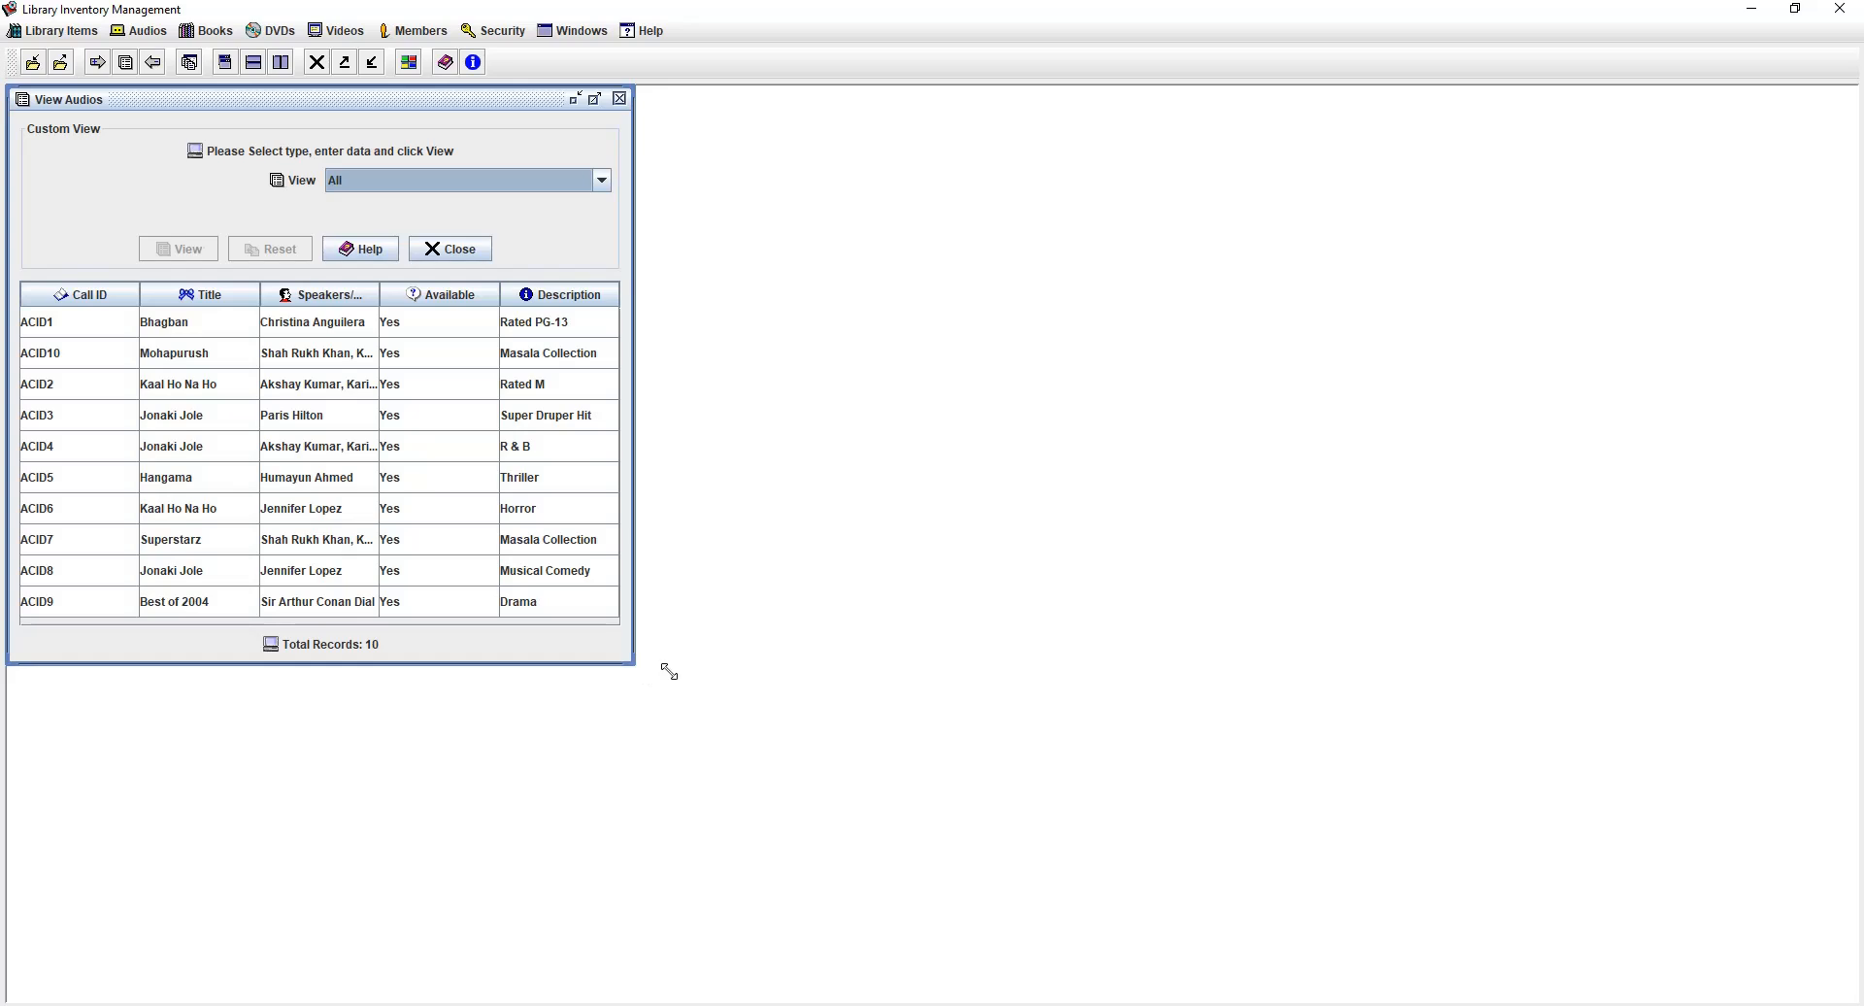
click(826, 251)
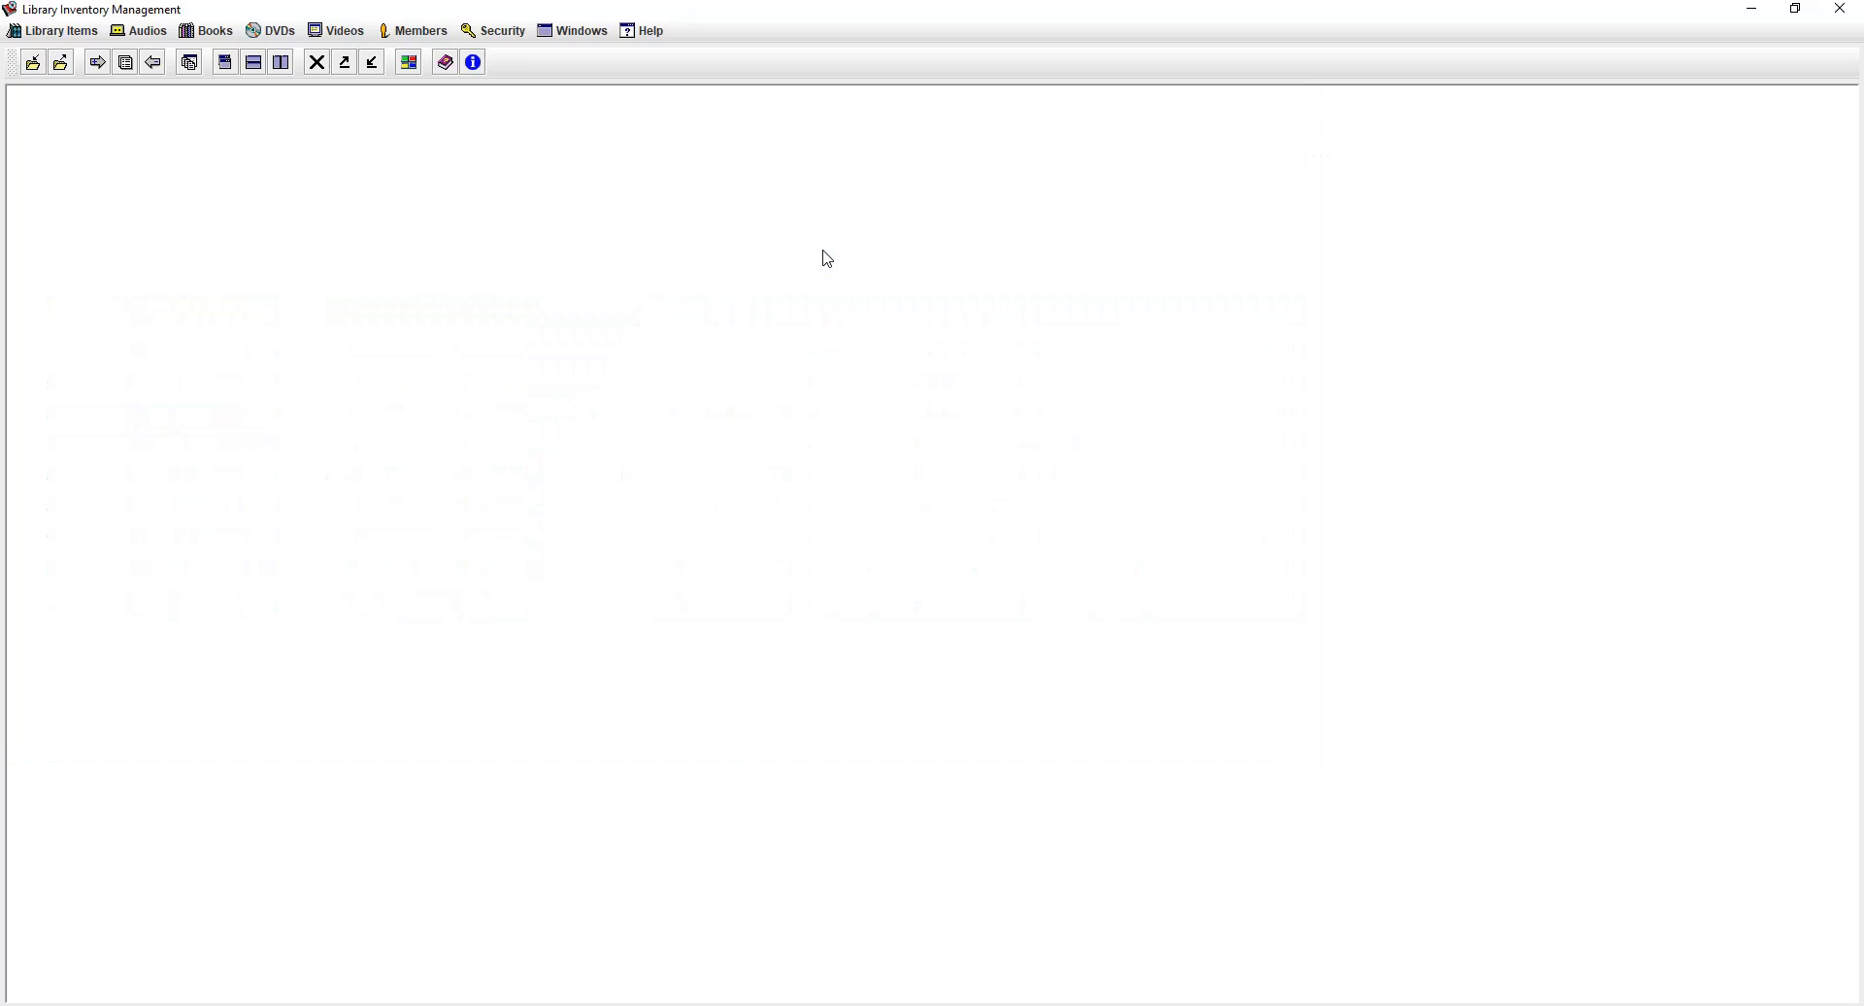
click(74, 32)
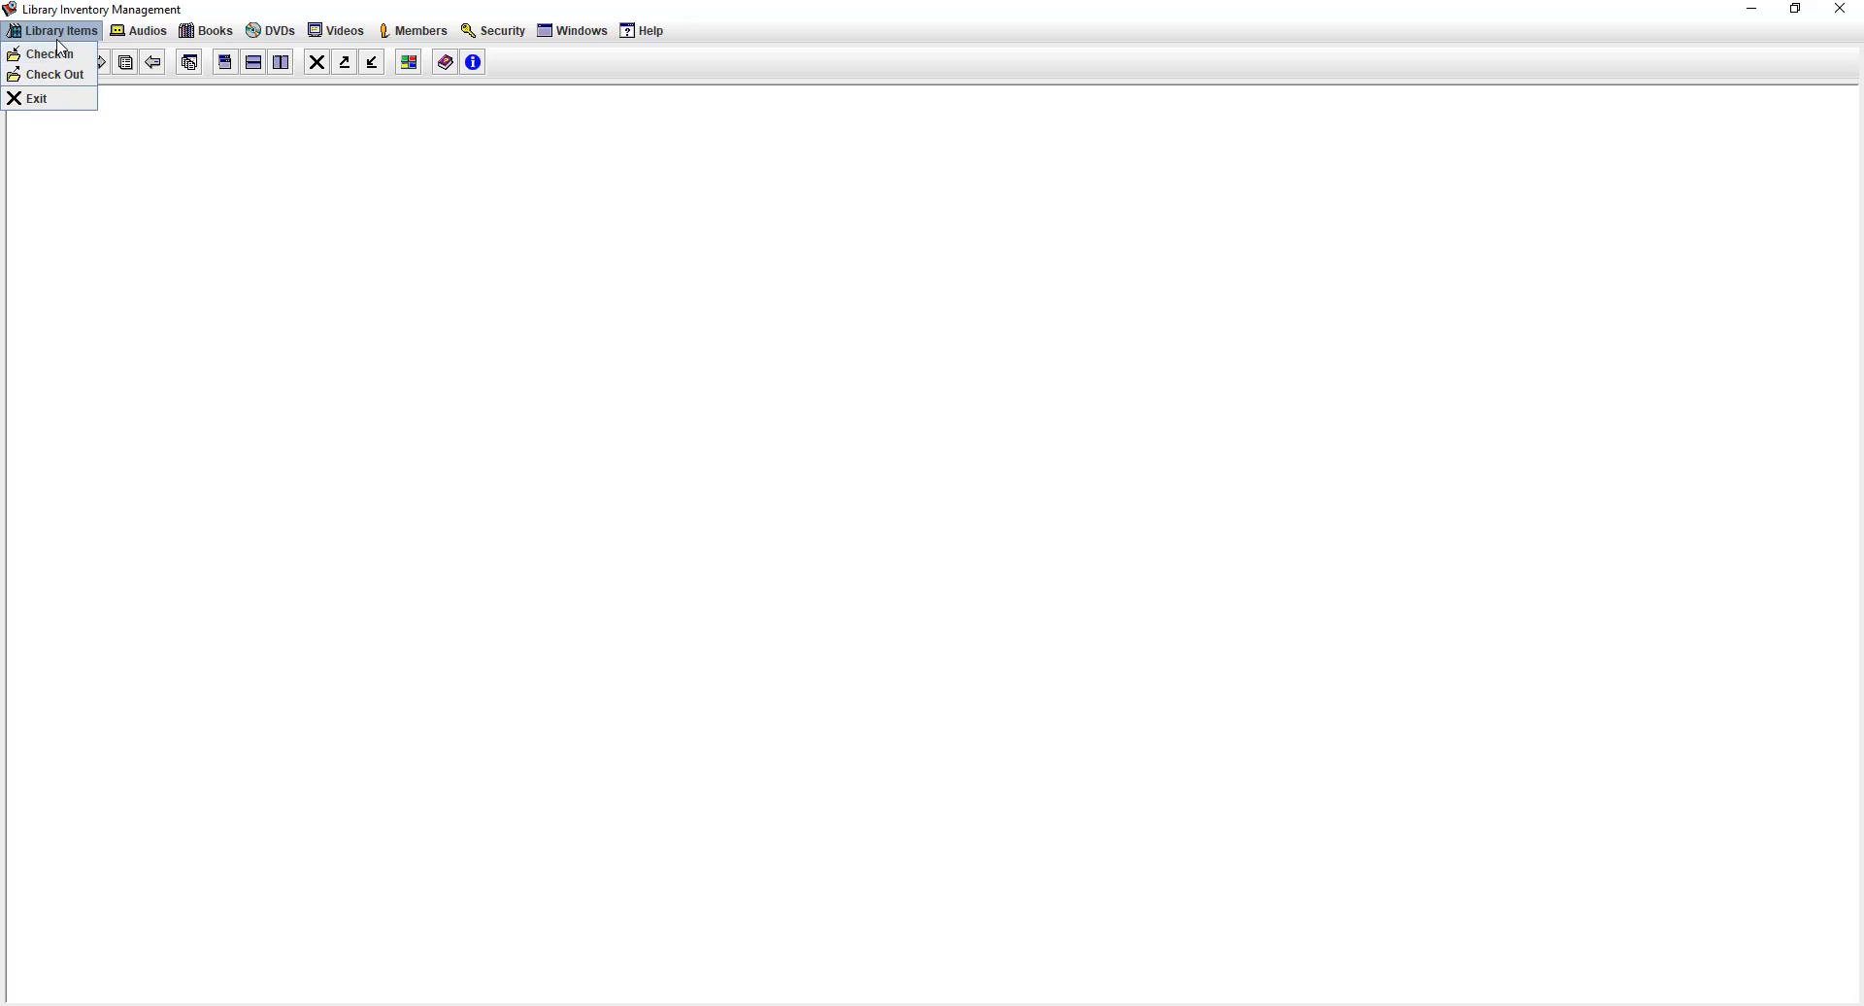
click(60, 75)
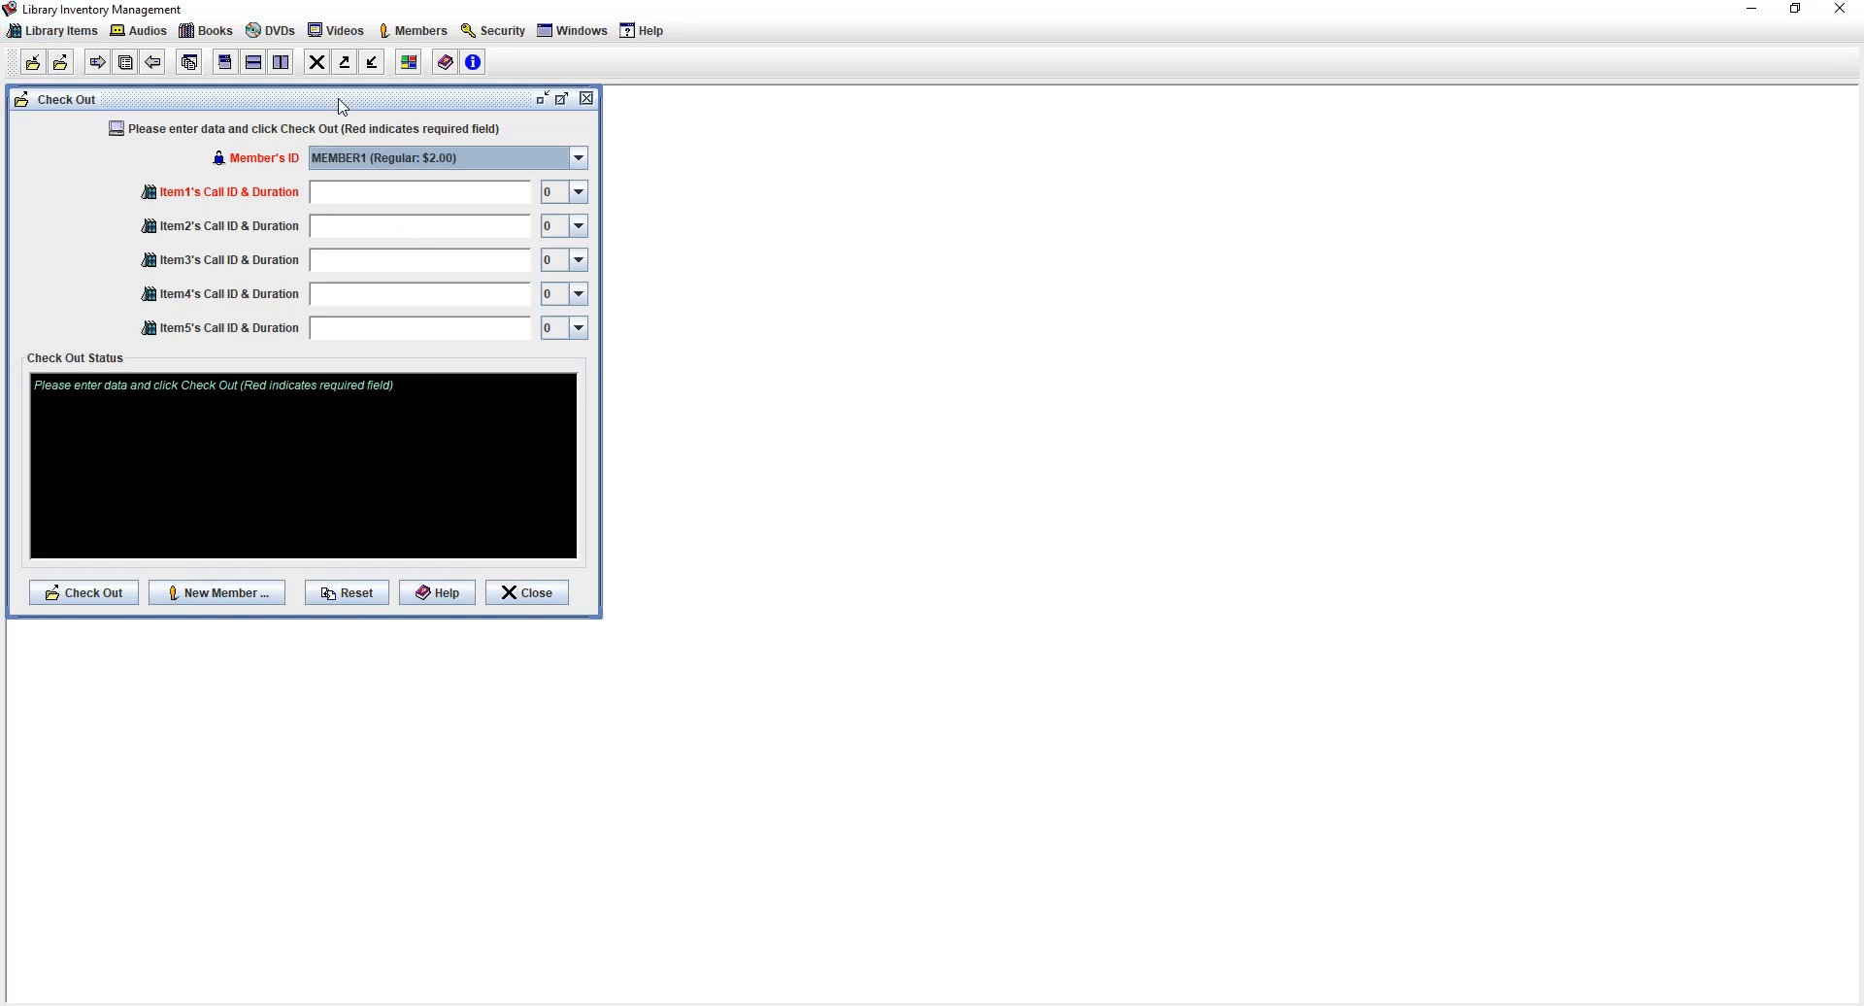
drag(344, 106, 820, 181)
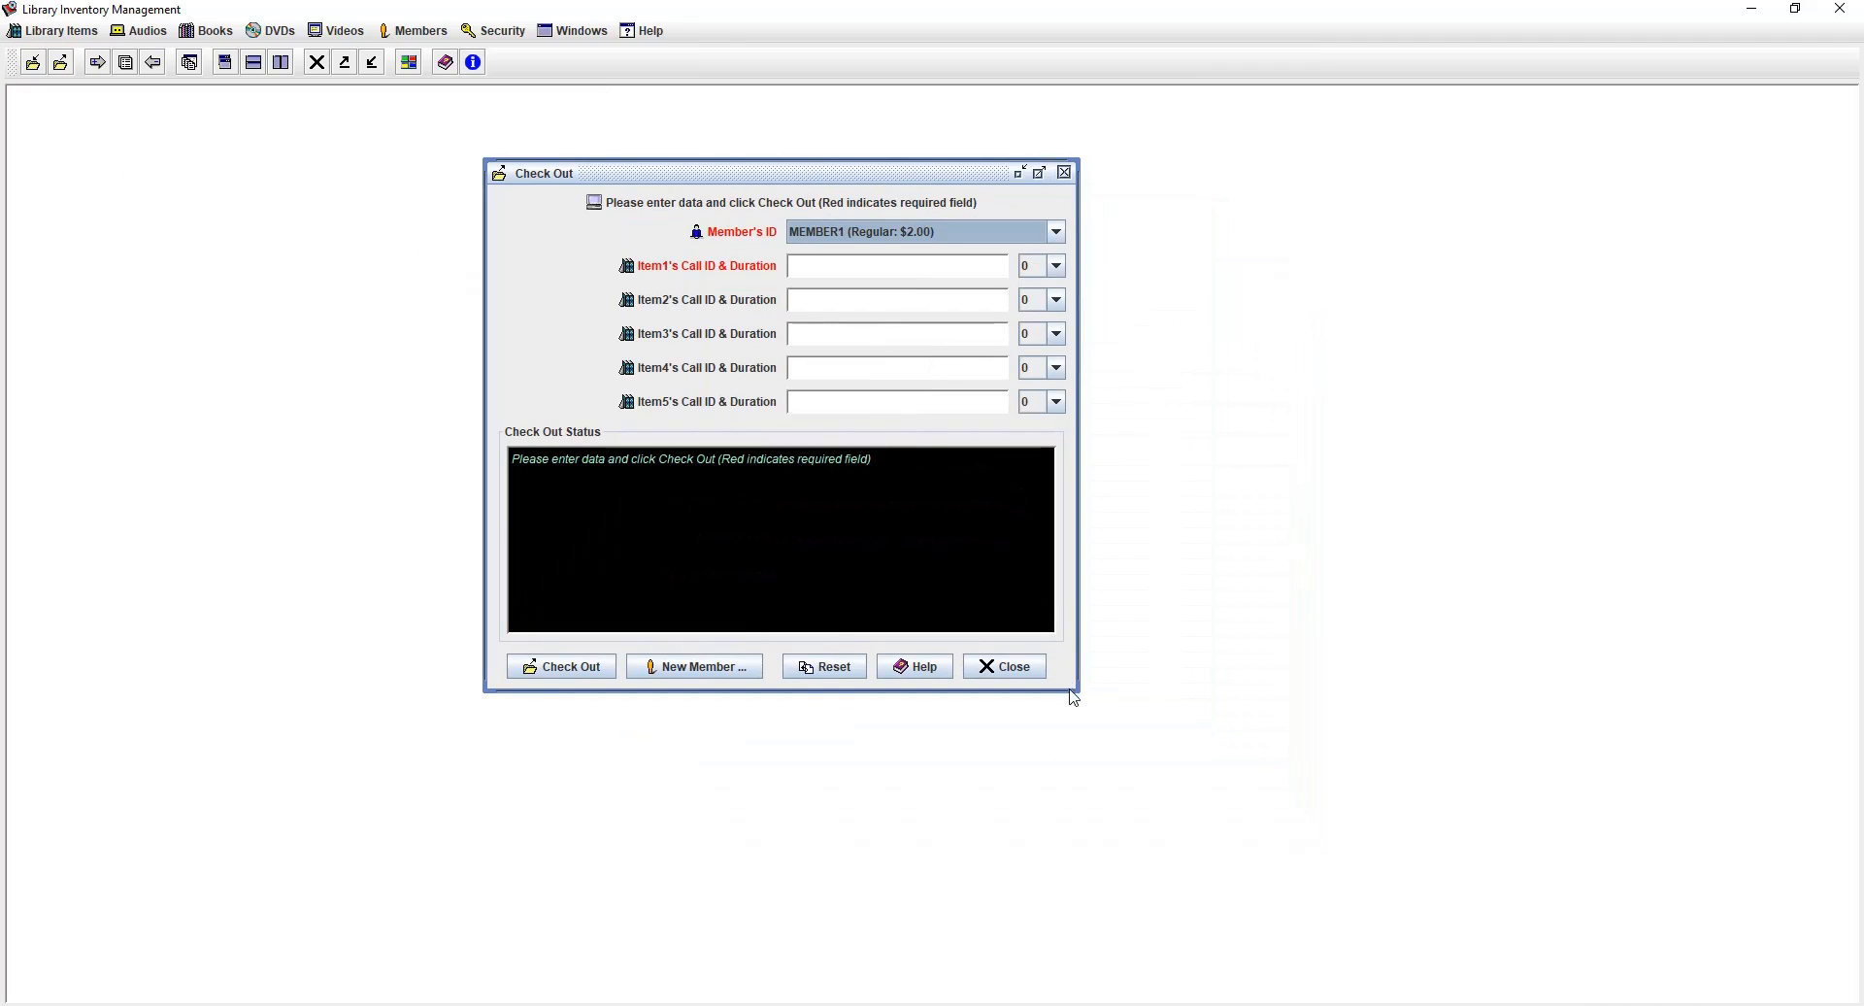
drag(1077, 693, 1408, 831)
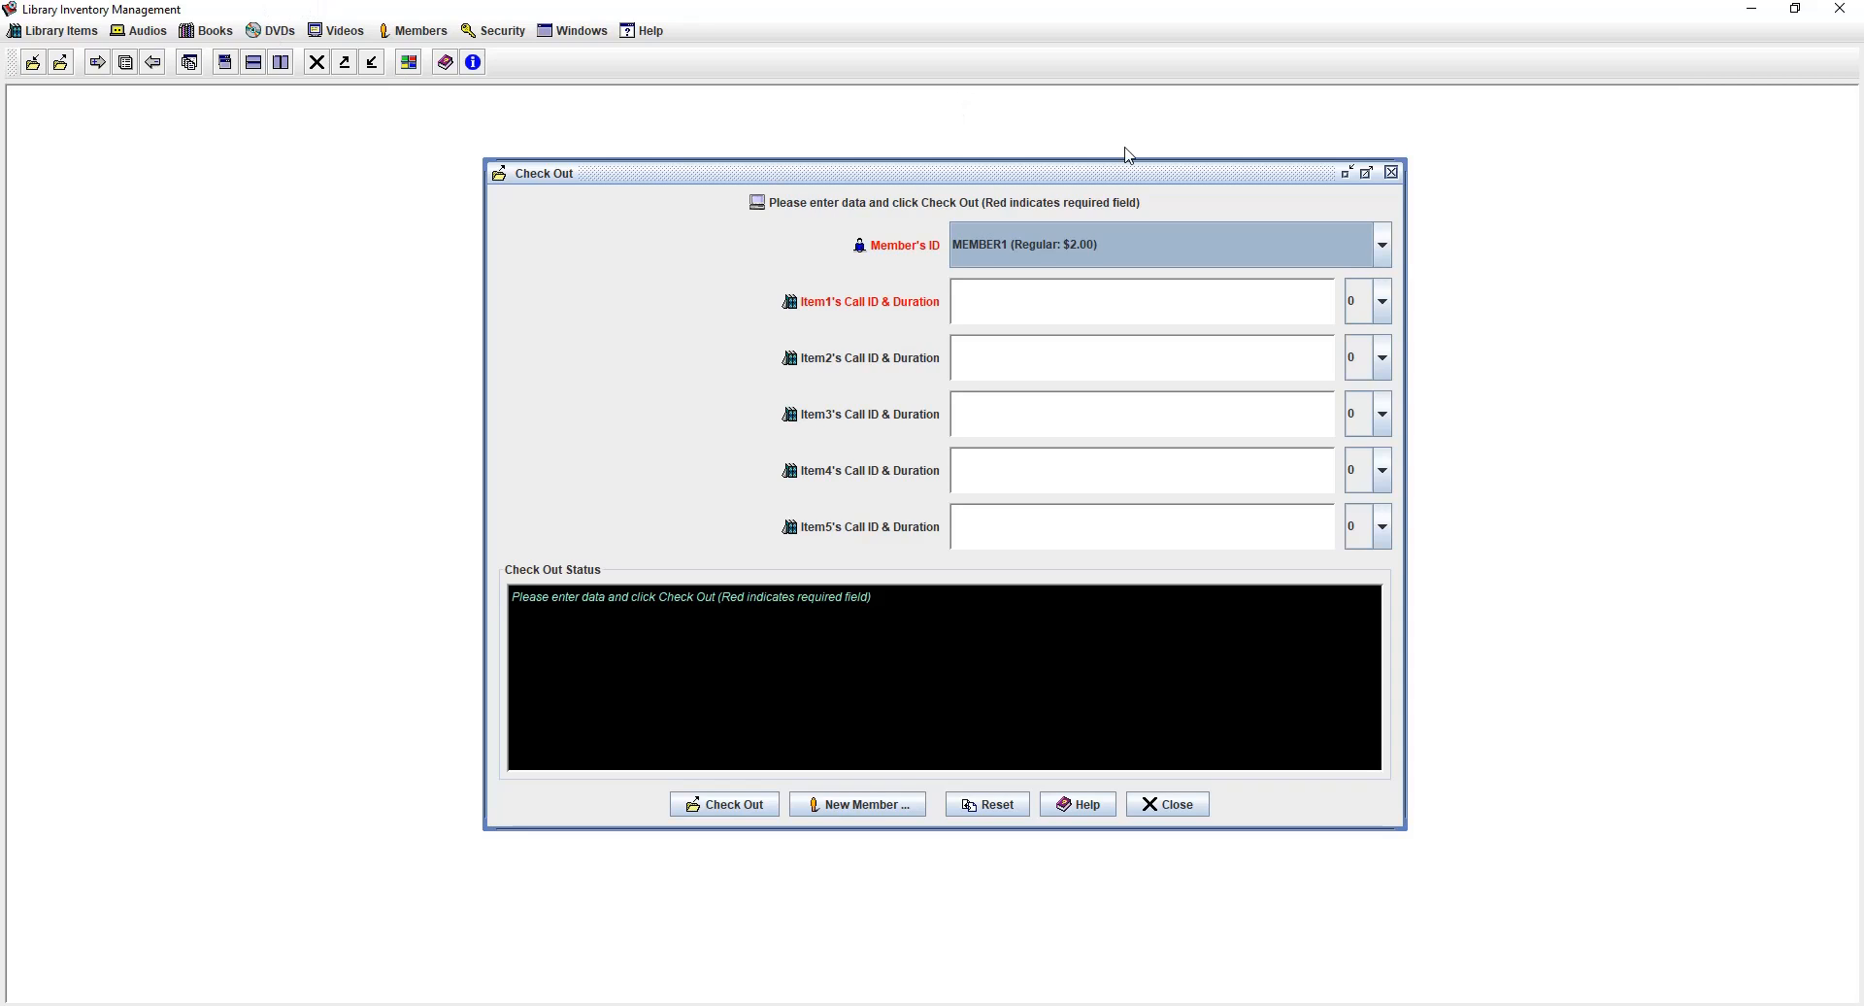
click(1056, 310)
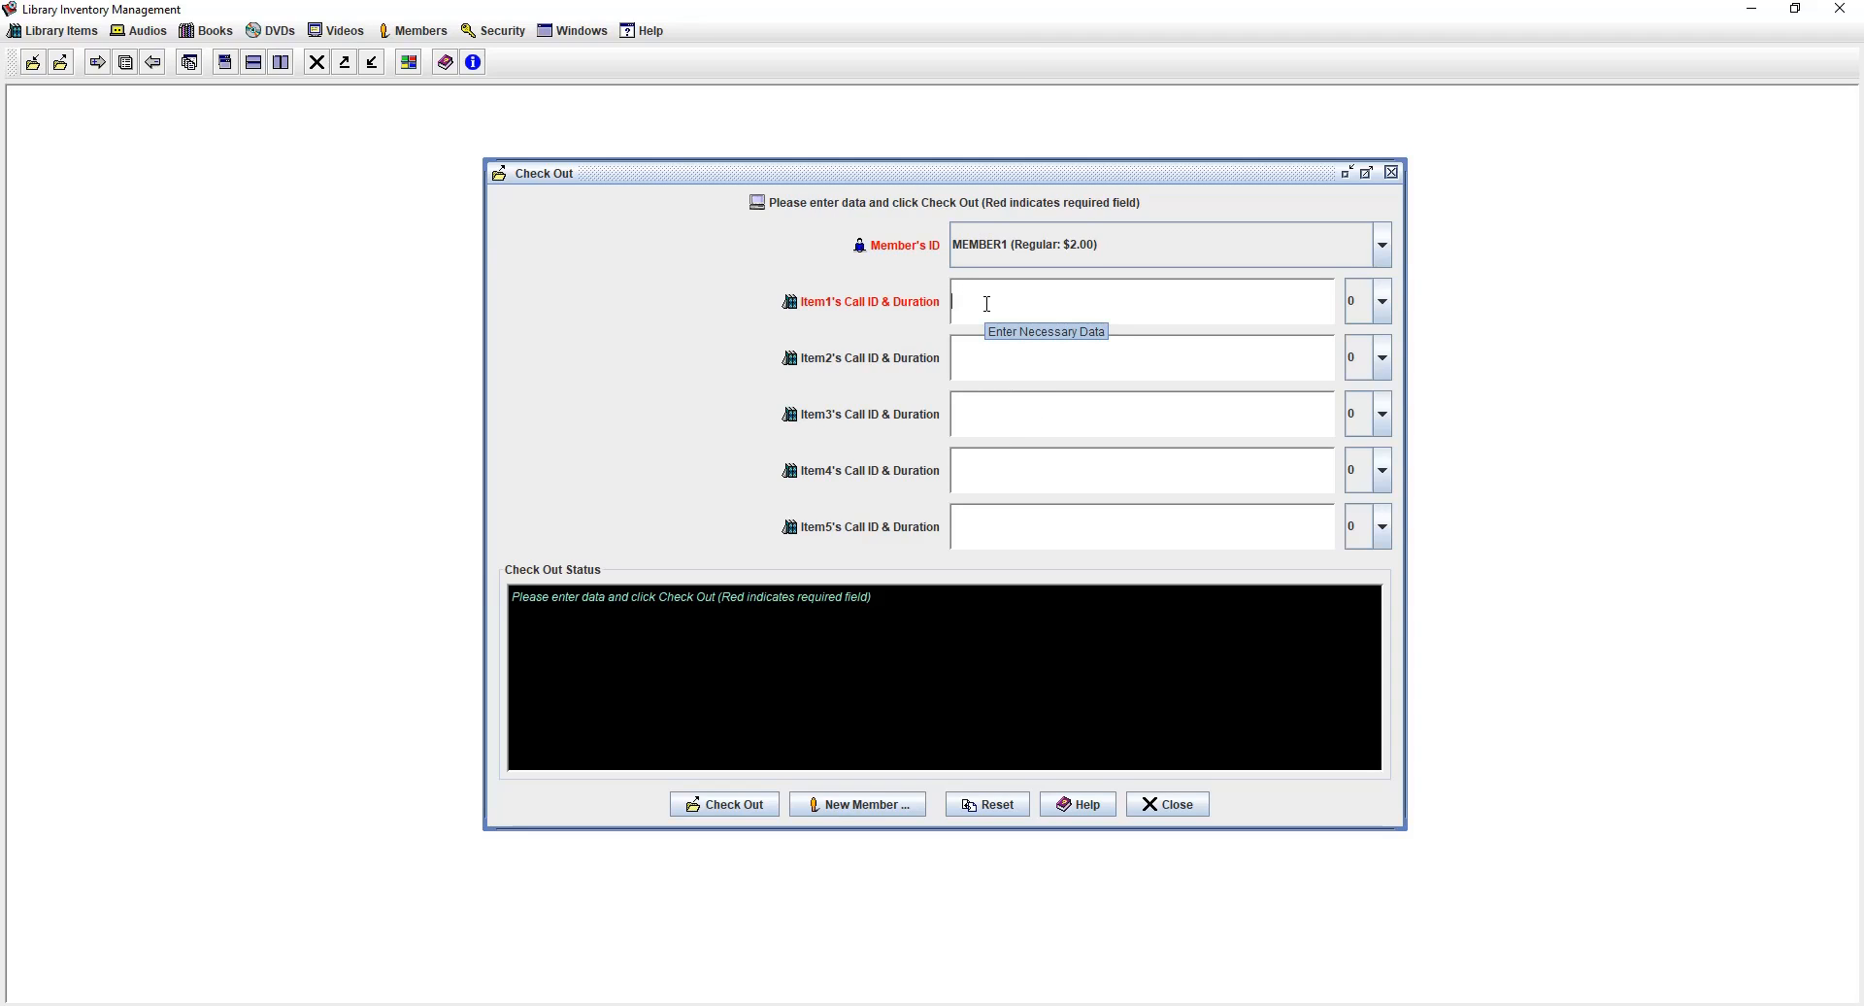
text(D)
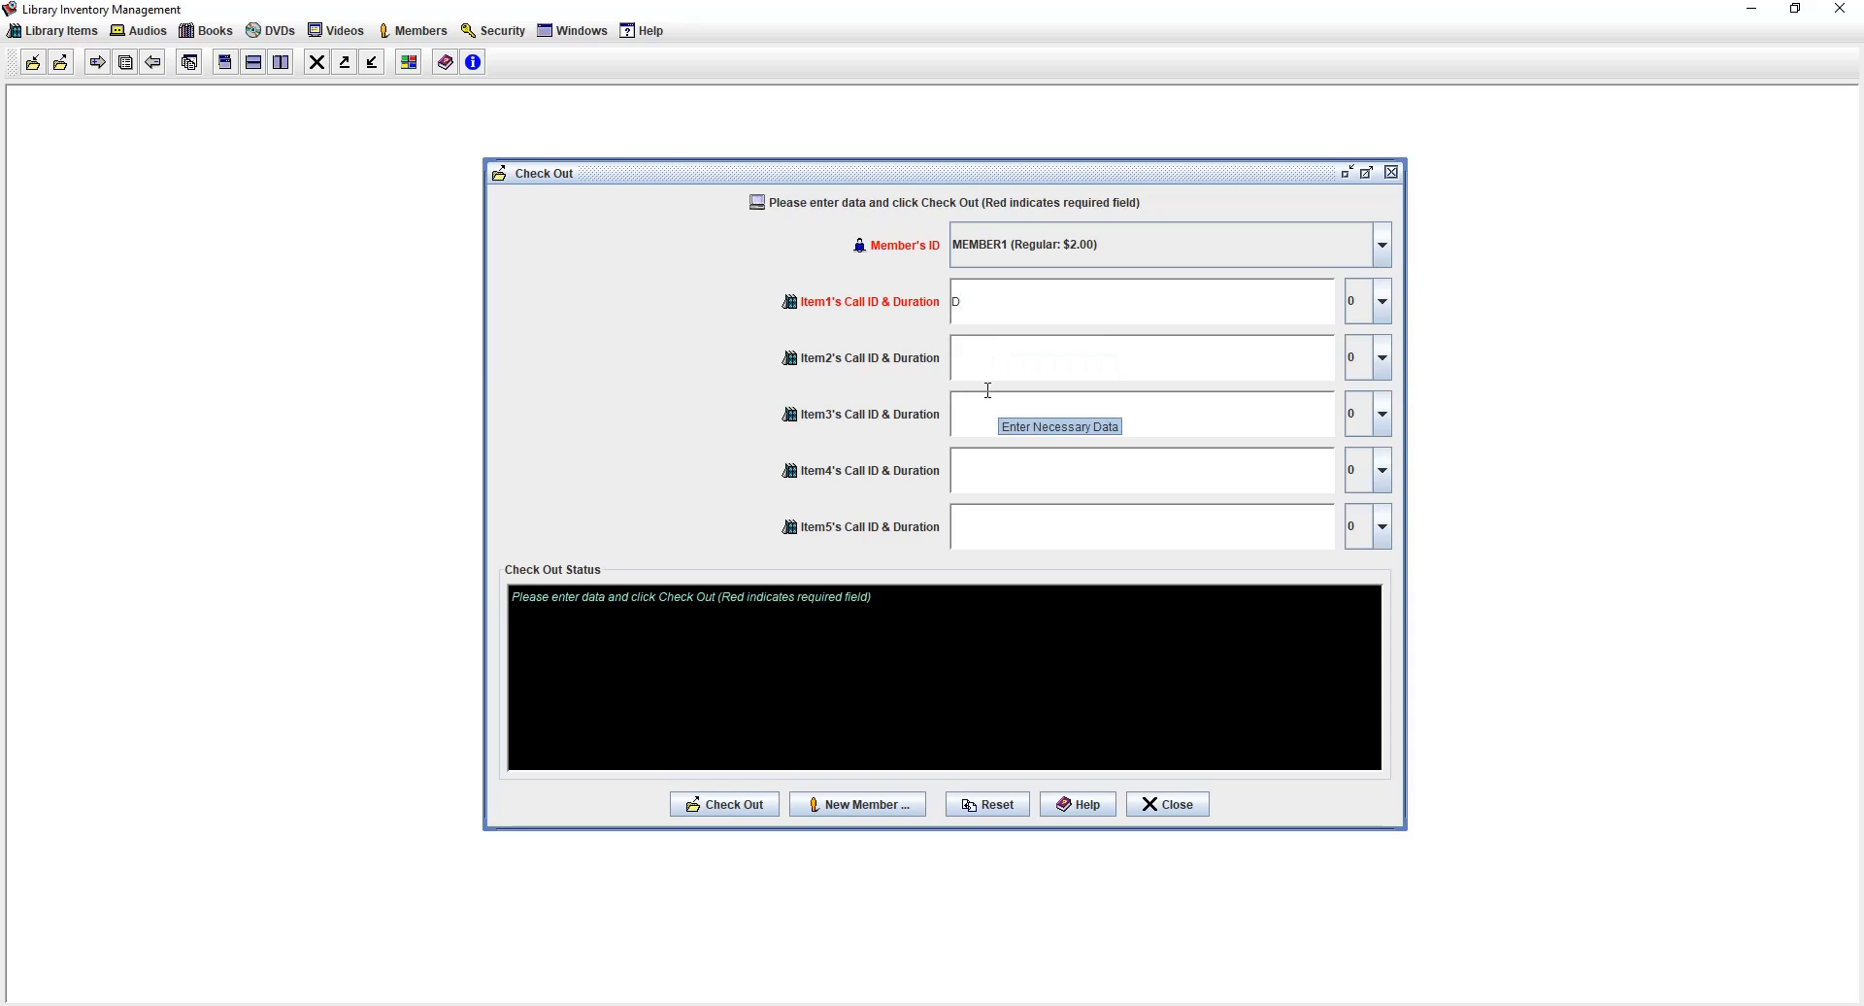
click(994, 372)
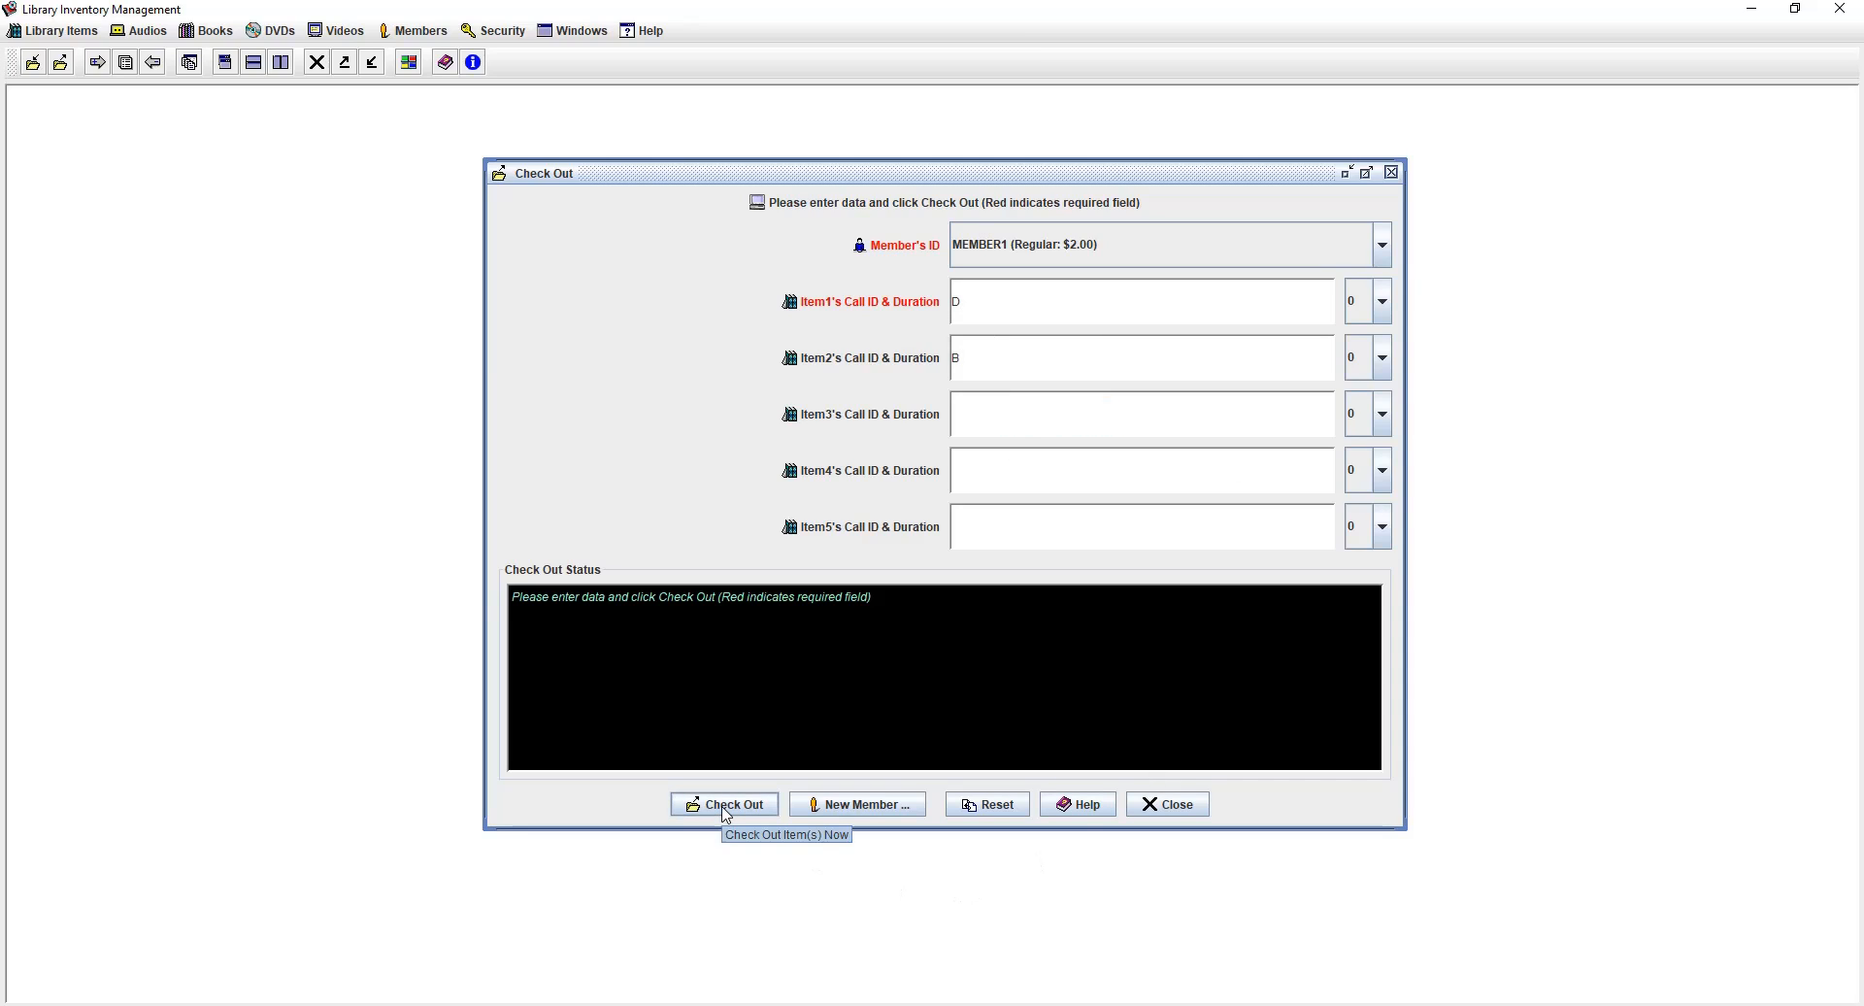
click(1002, 304)
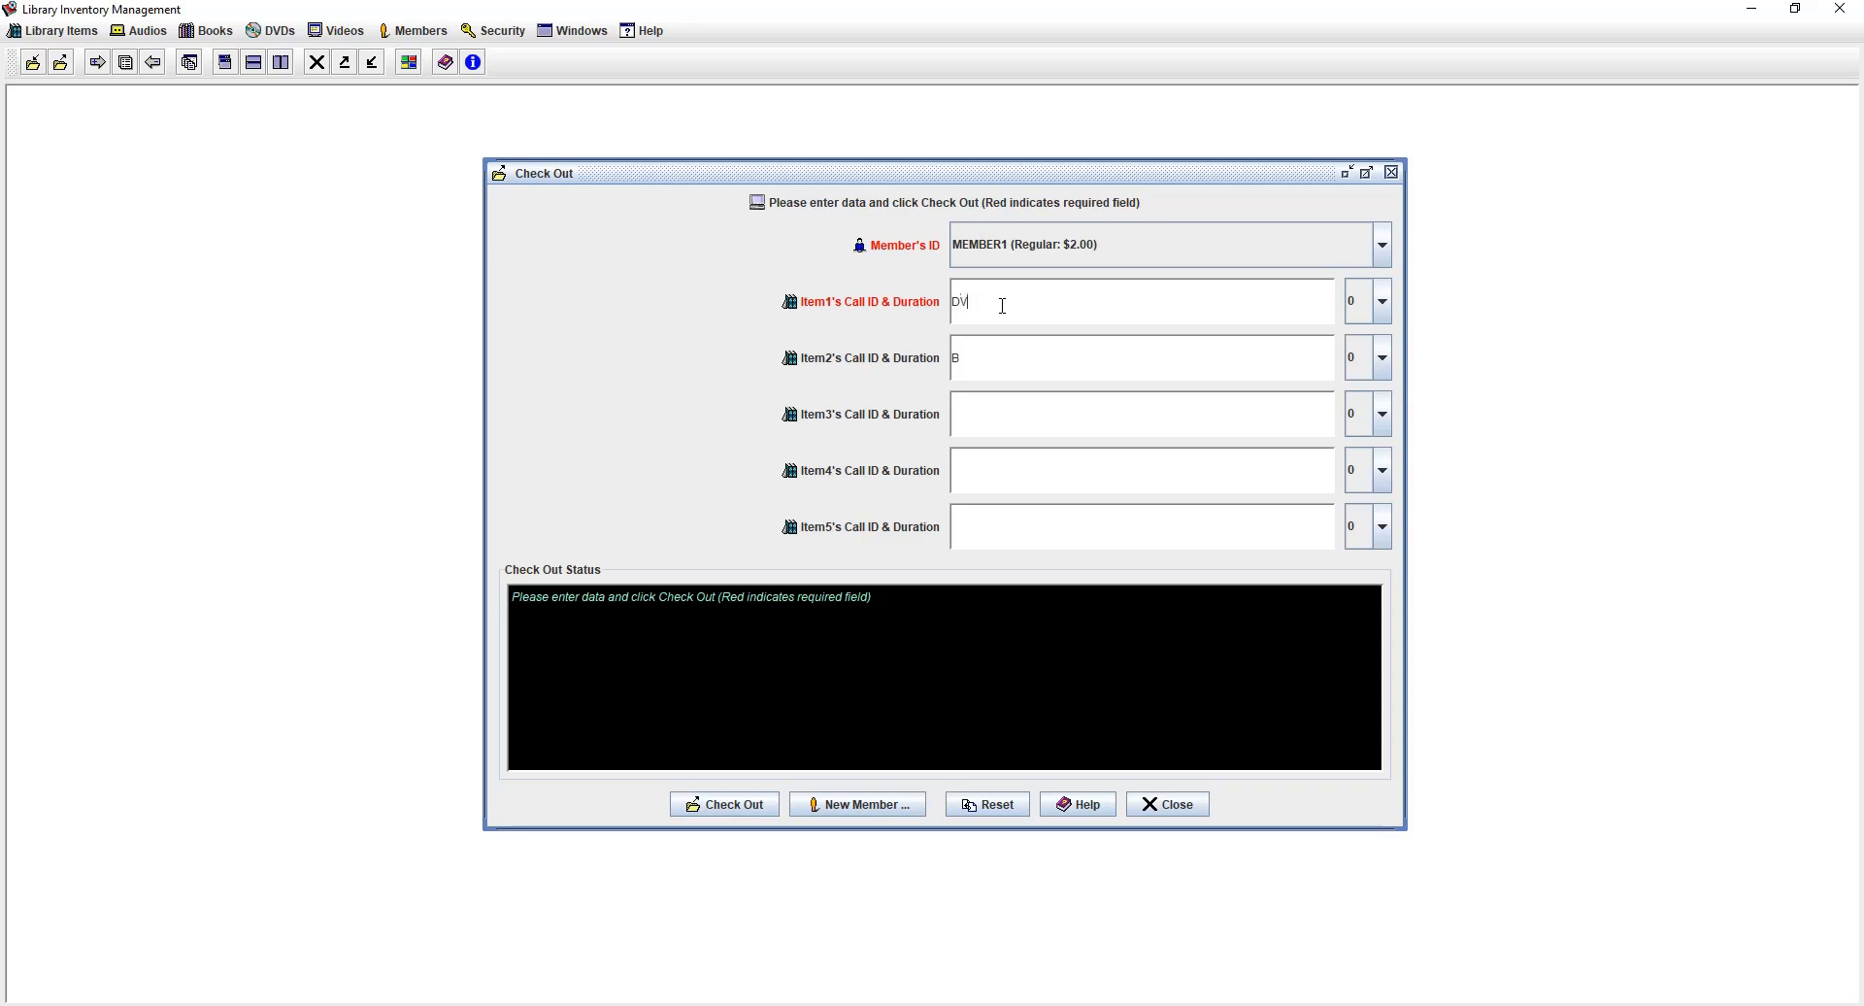
click(1390, 175)
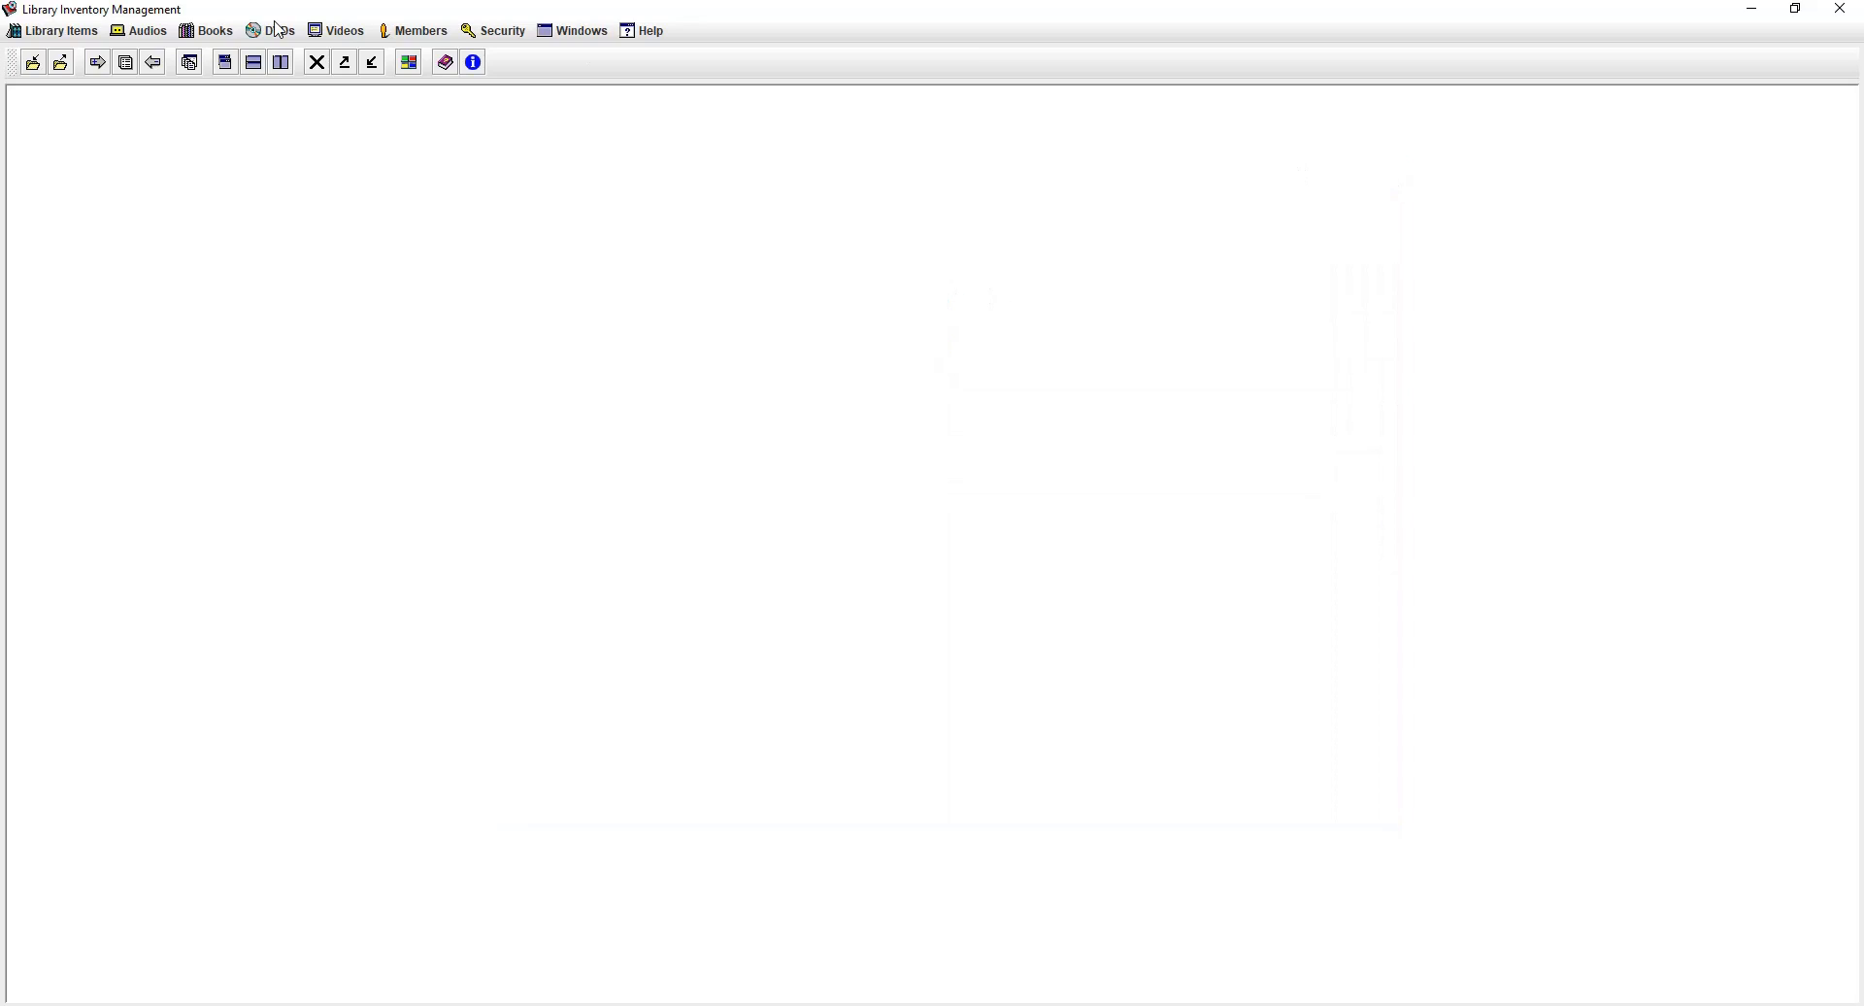
- View the full lists of videos and books to look up their call IDs, closing each list
click(336, 30)
click(361, 76)
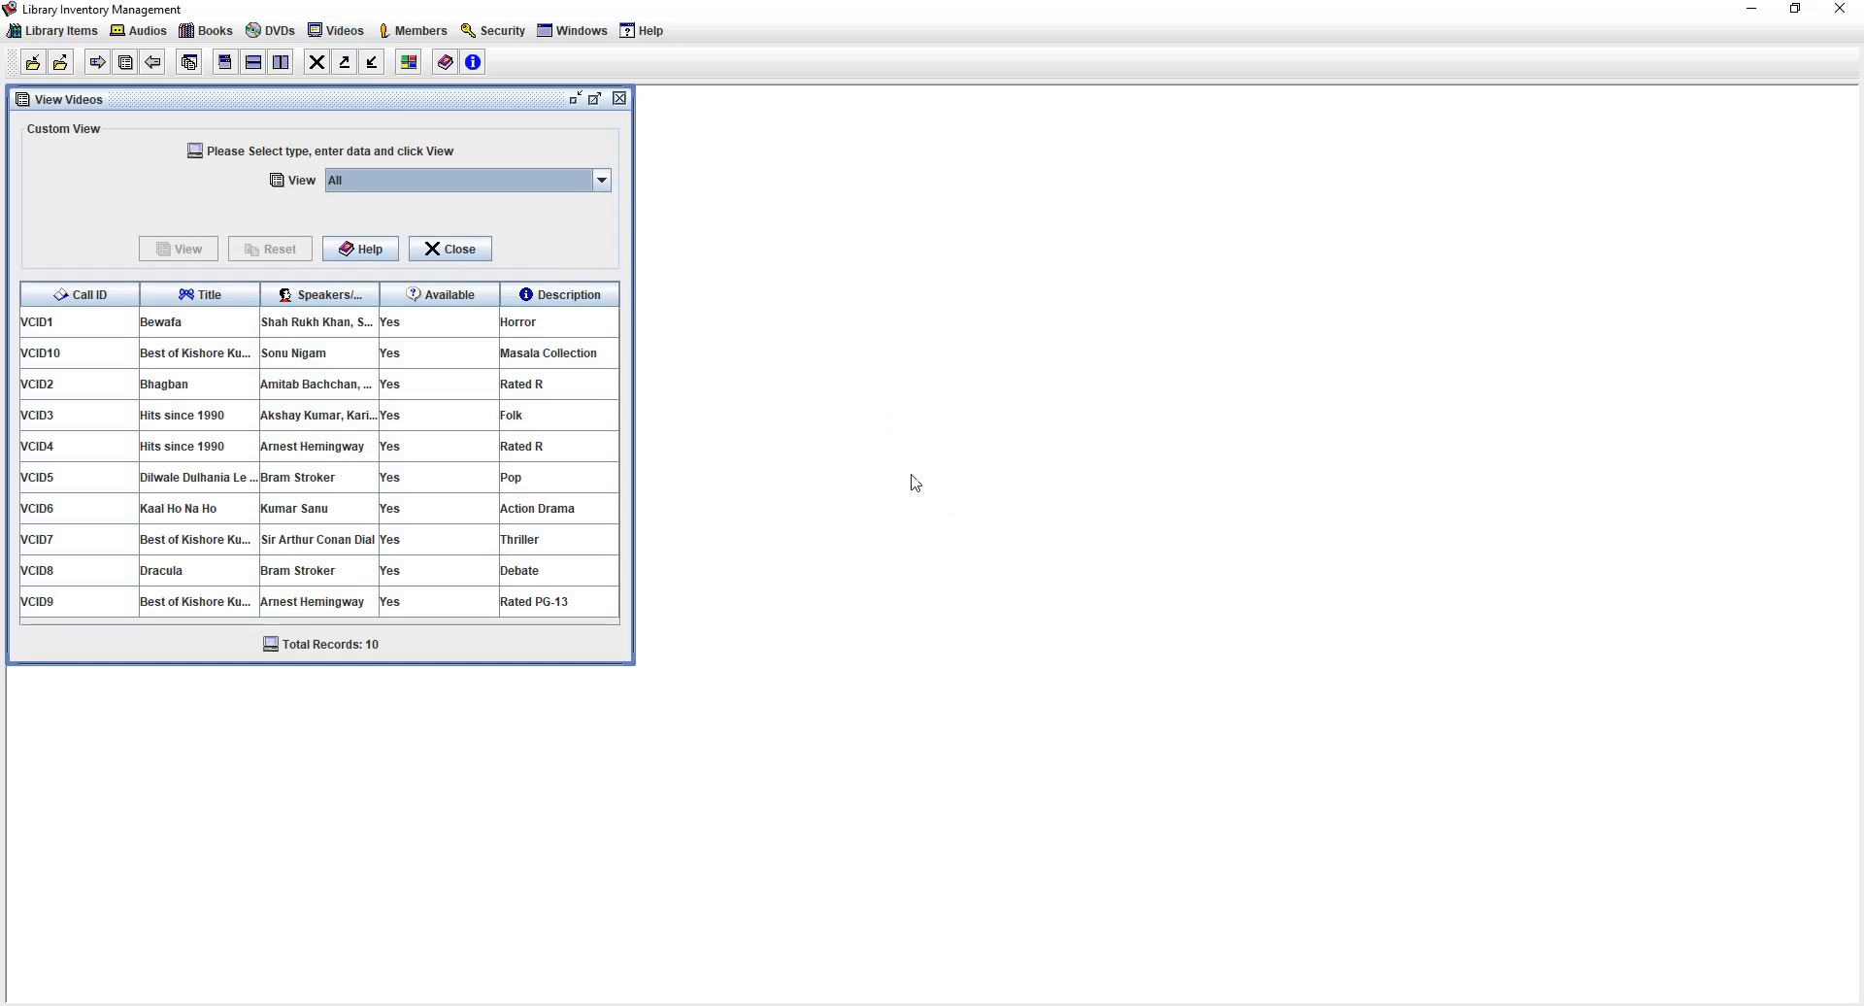
click(621, 101)
click(205, 30)
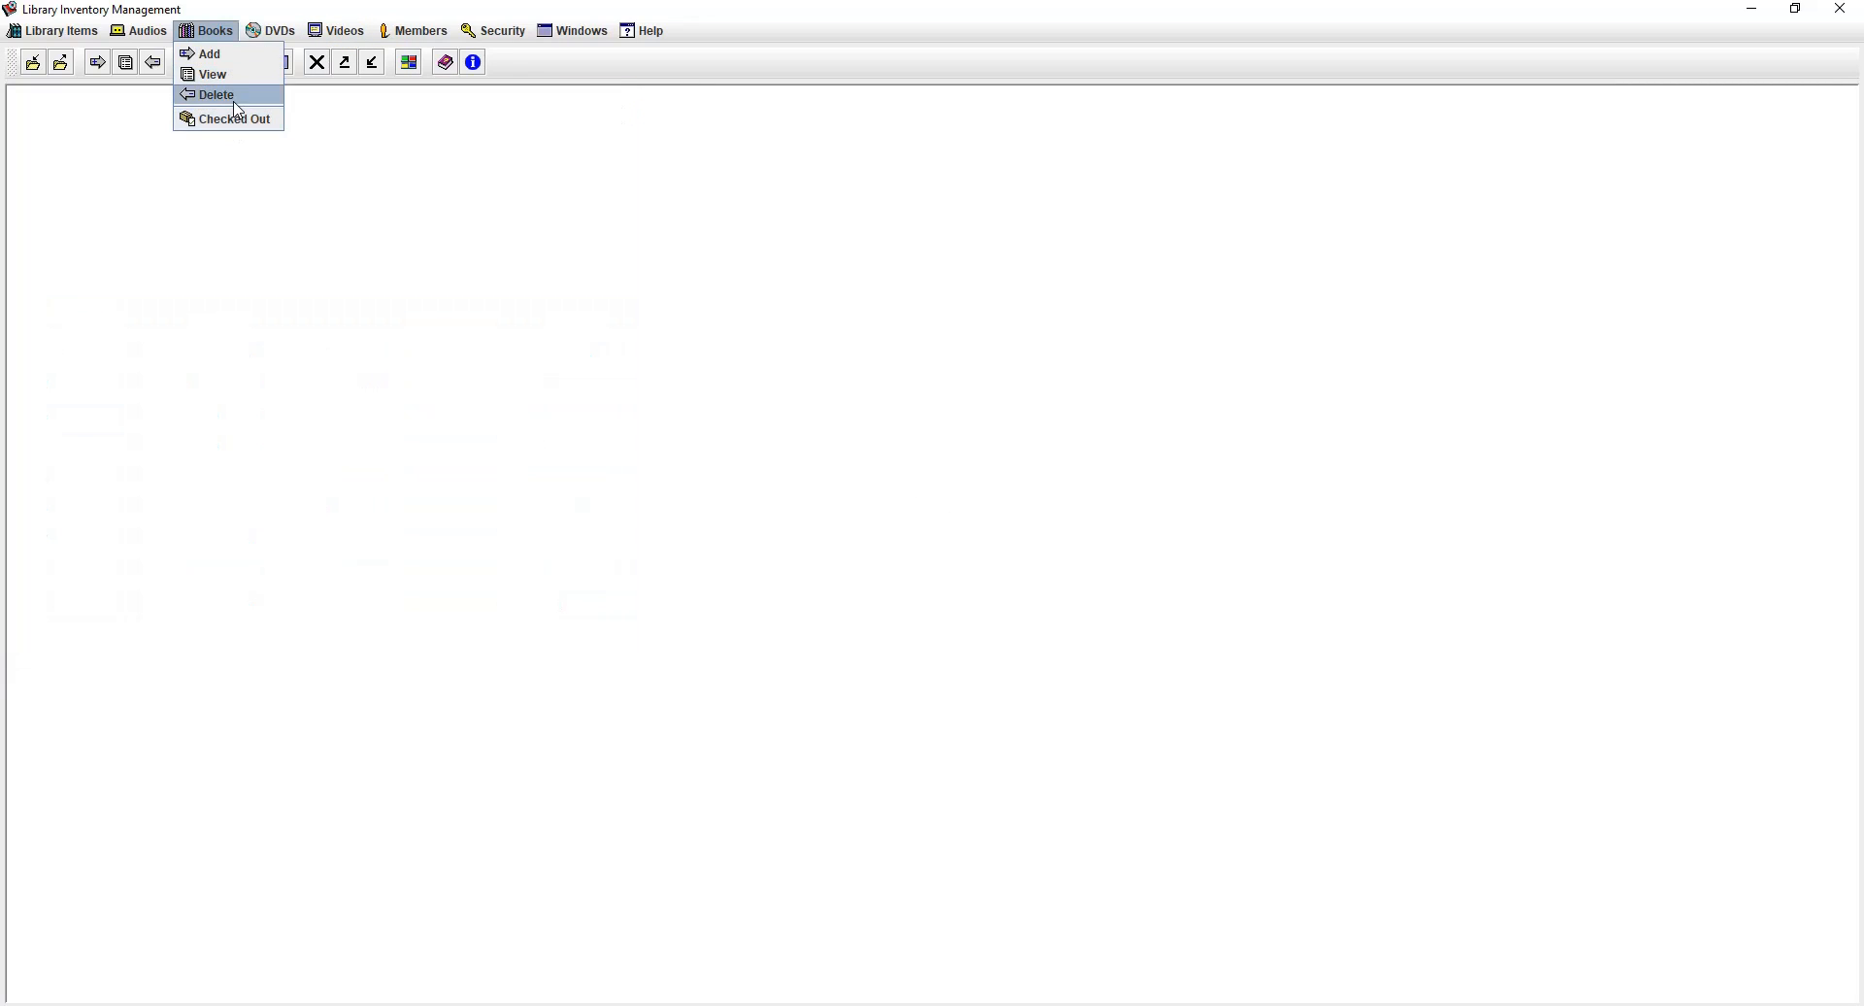
click(221, 76)
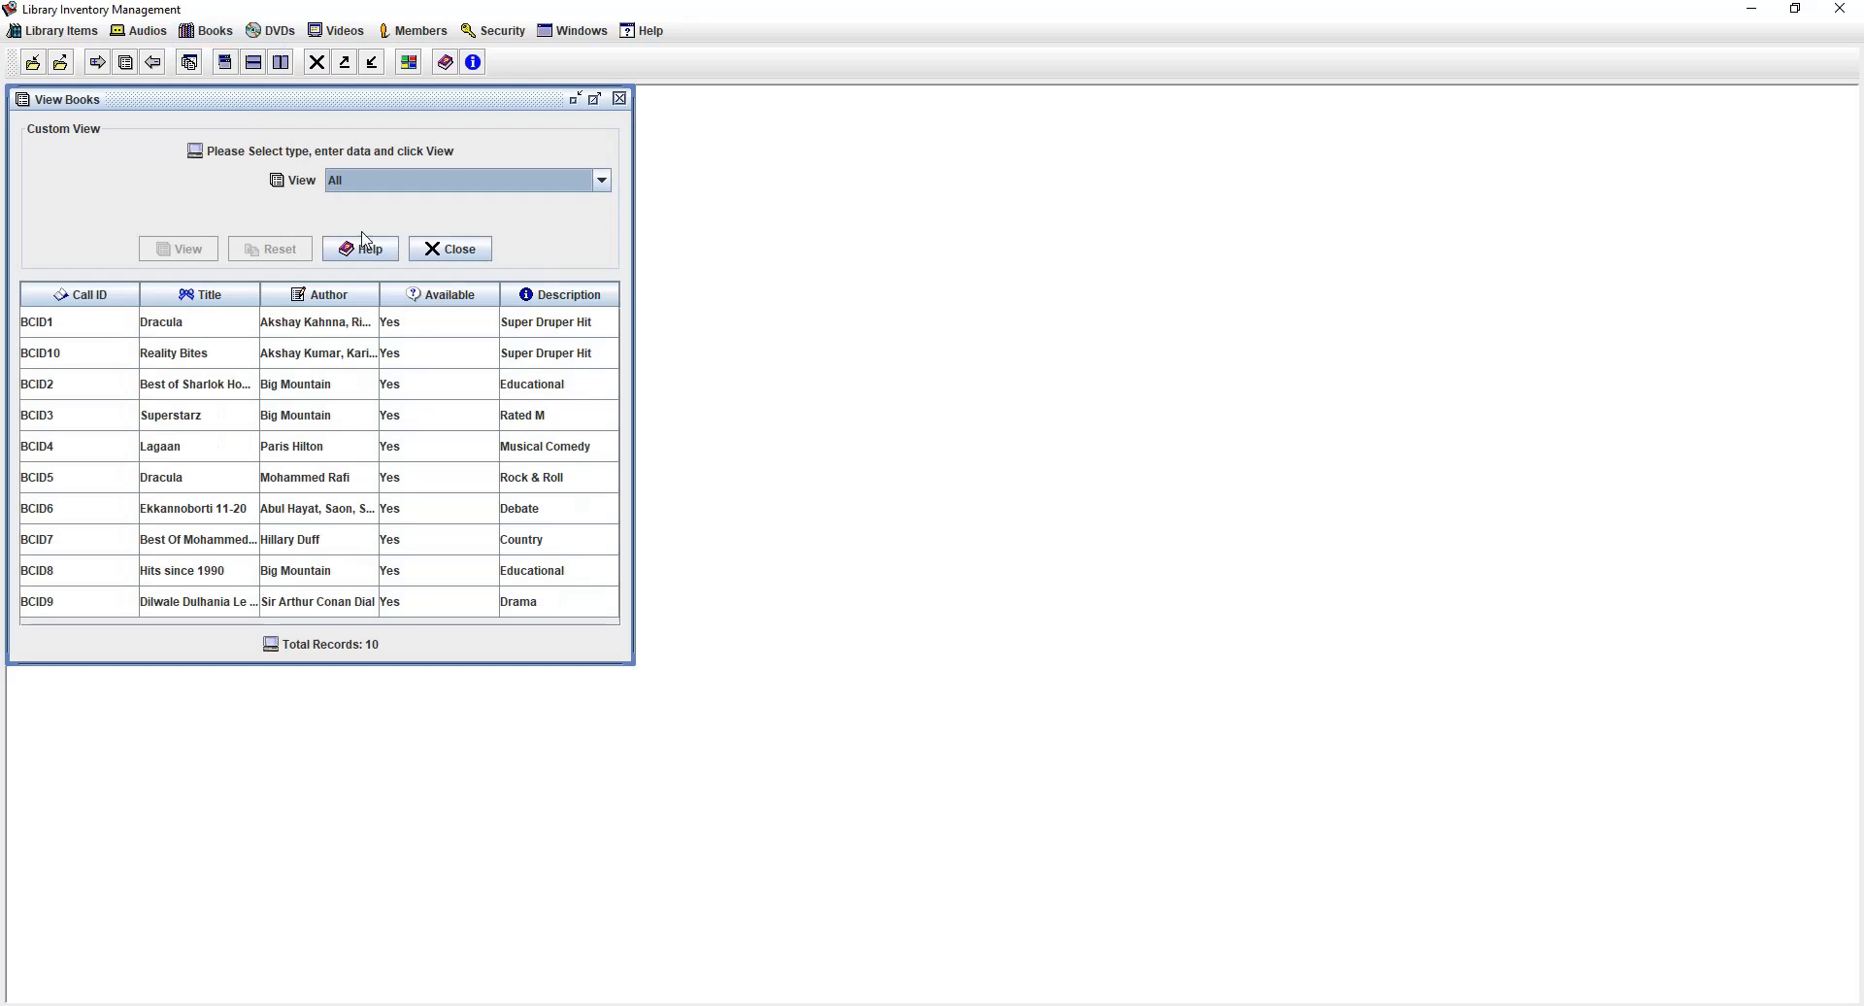
click(621, 99)
- Start a checkout for the fourth member in the list, a Regular member with $9.00, with items BCID2, VCID4 and DCID4
click(54, 30)
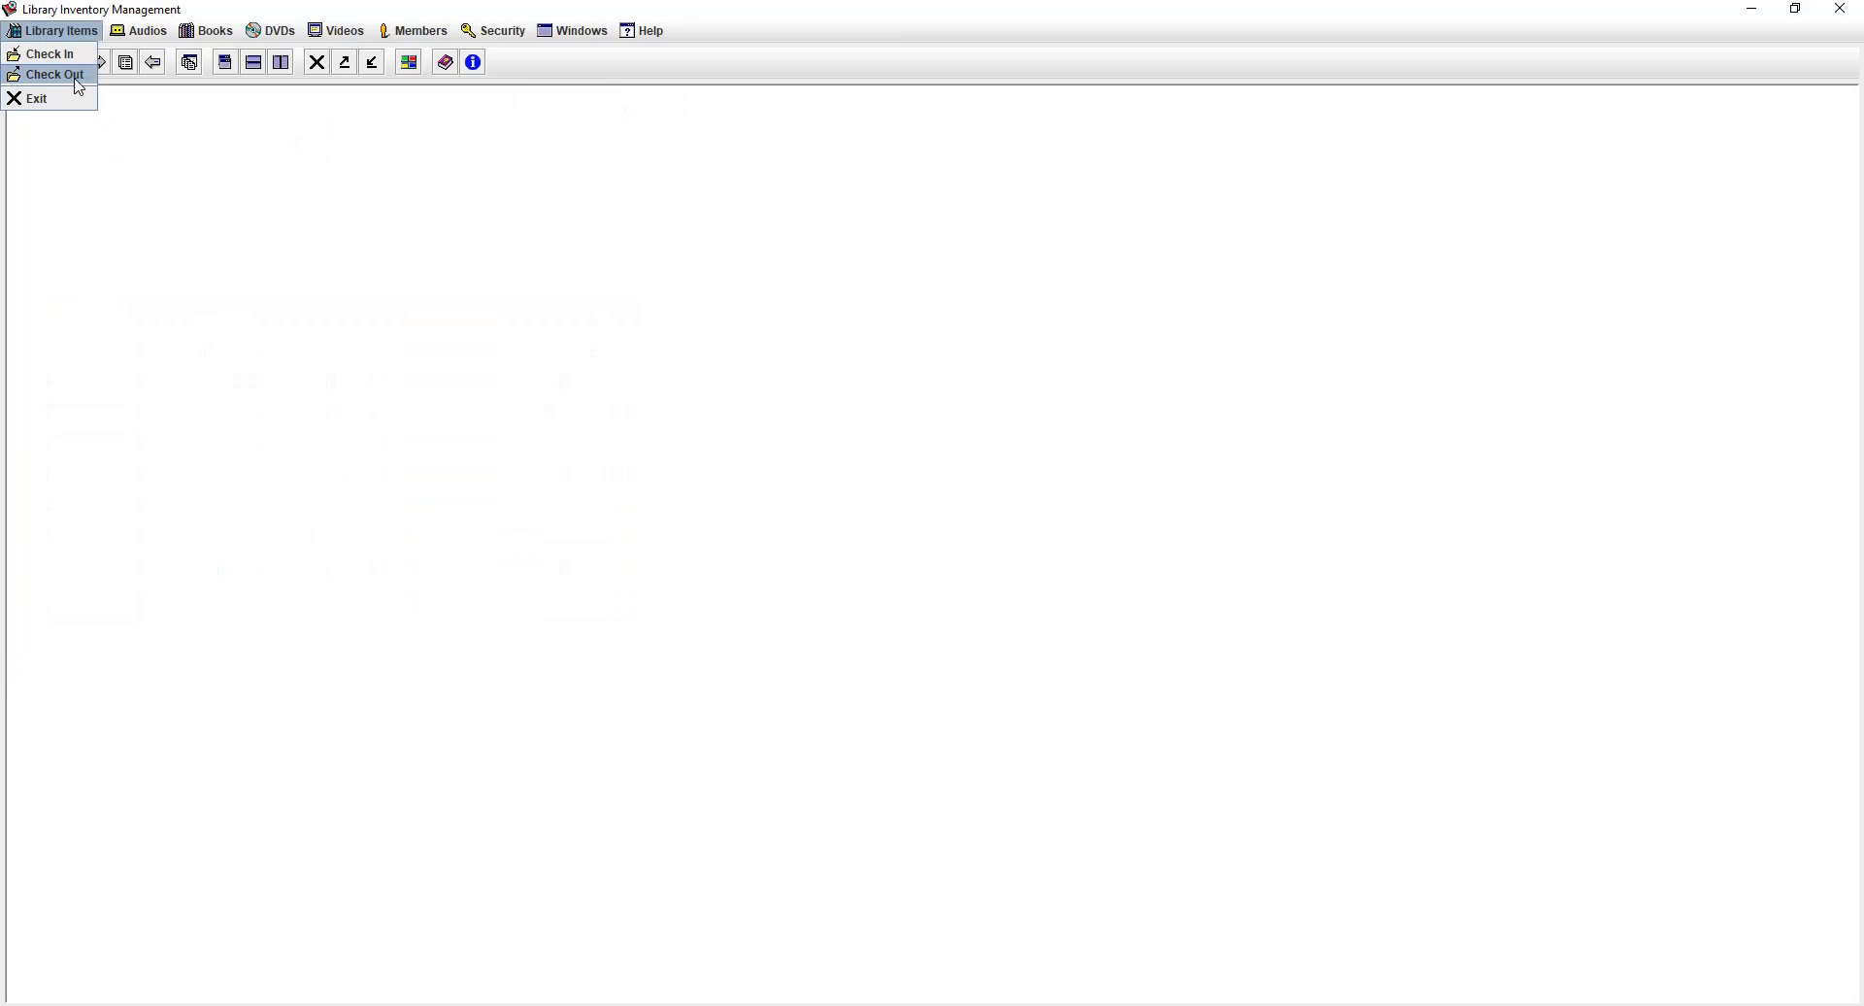
click(58, 72)
drag(413, 112, 774, 254)
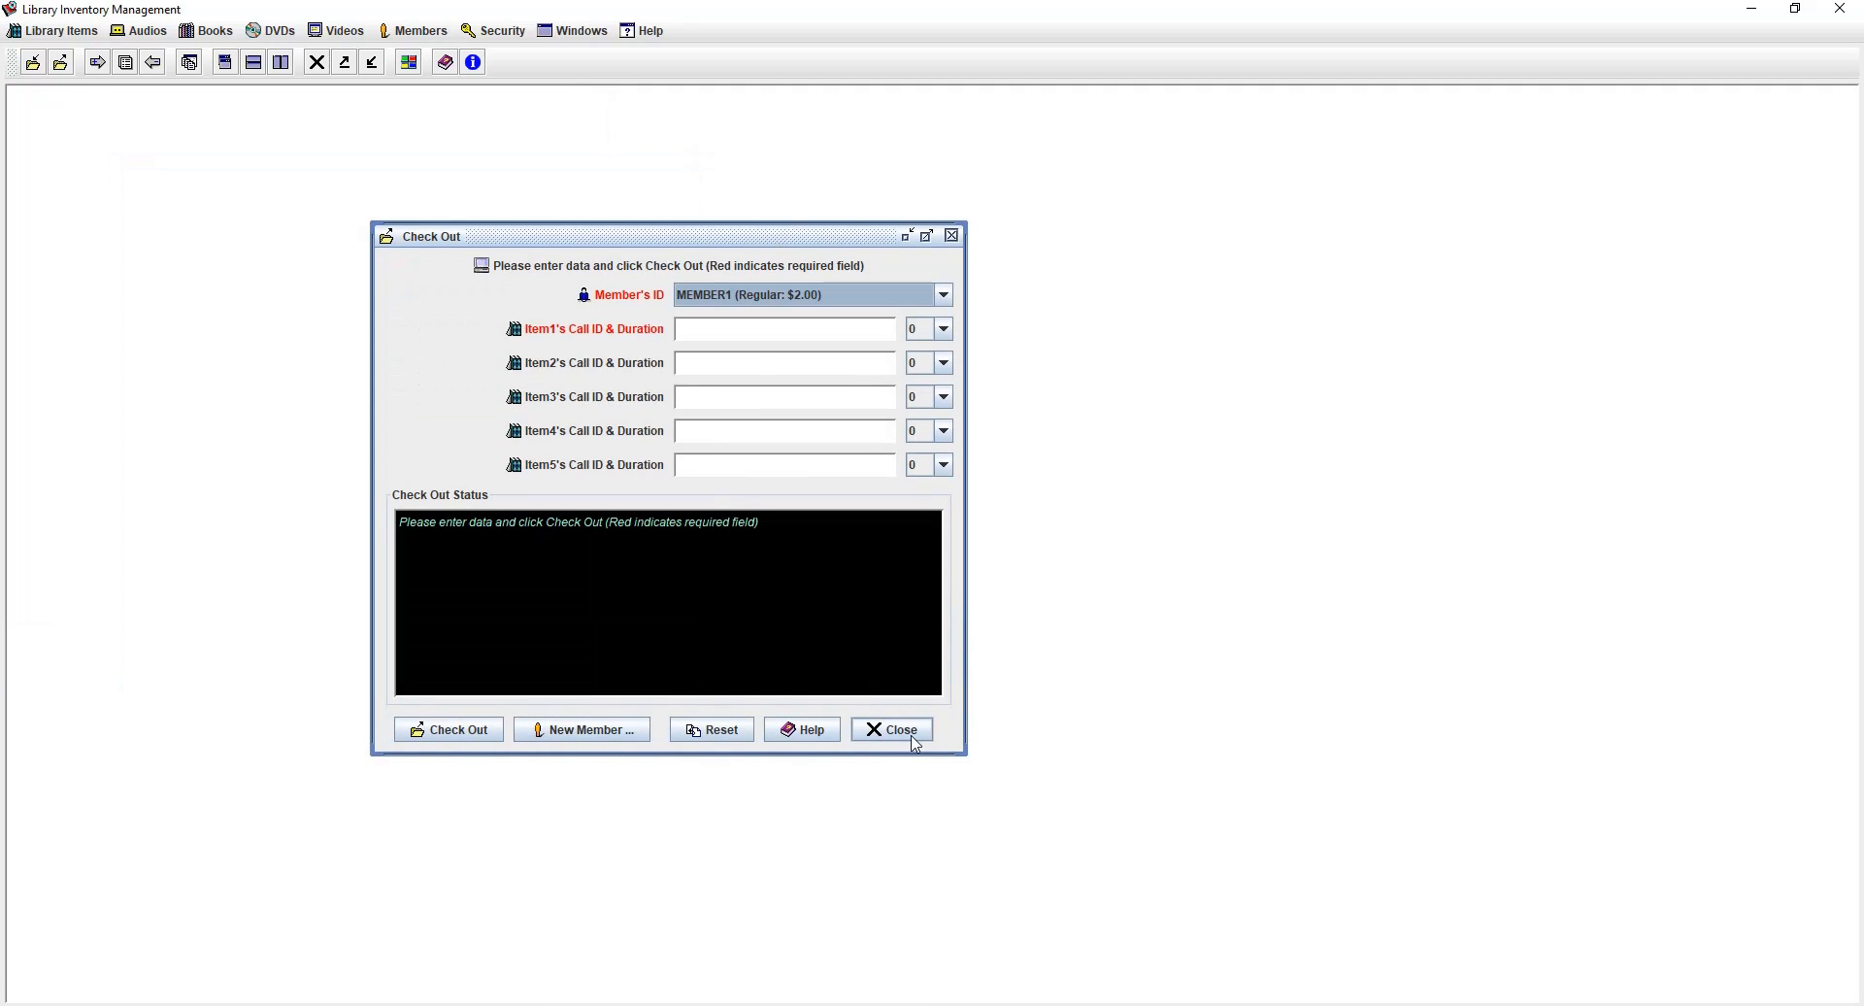
drag(970, 762, 1459, 847)
click(1072, 303)
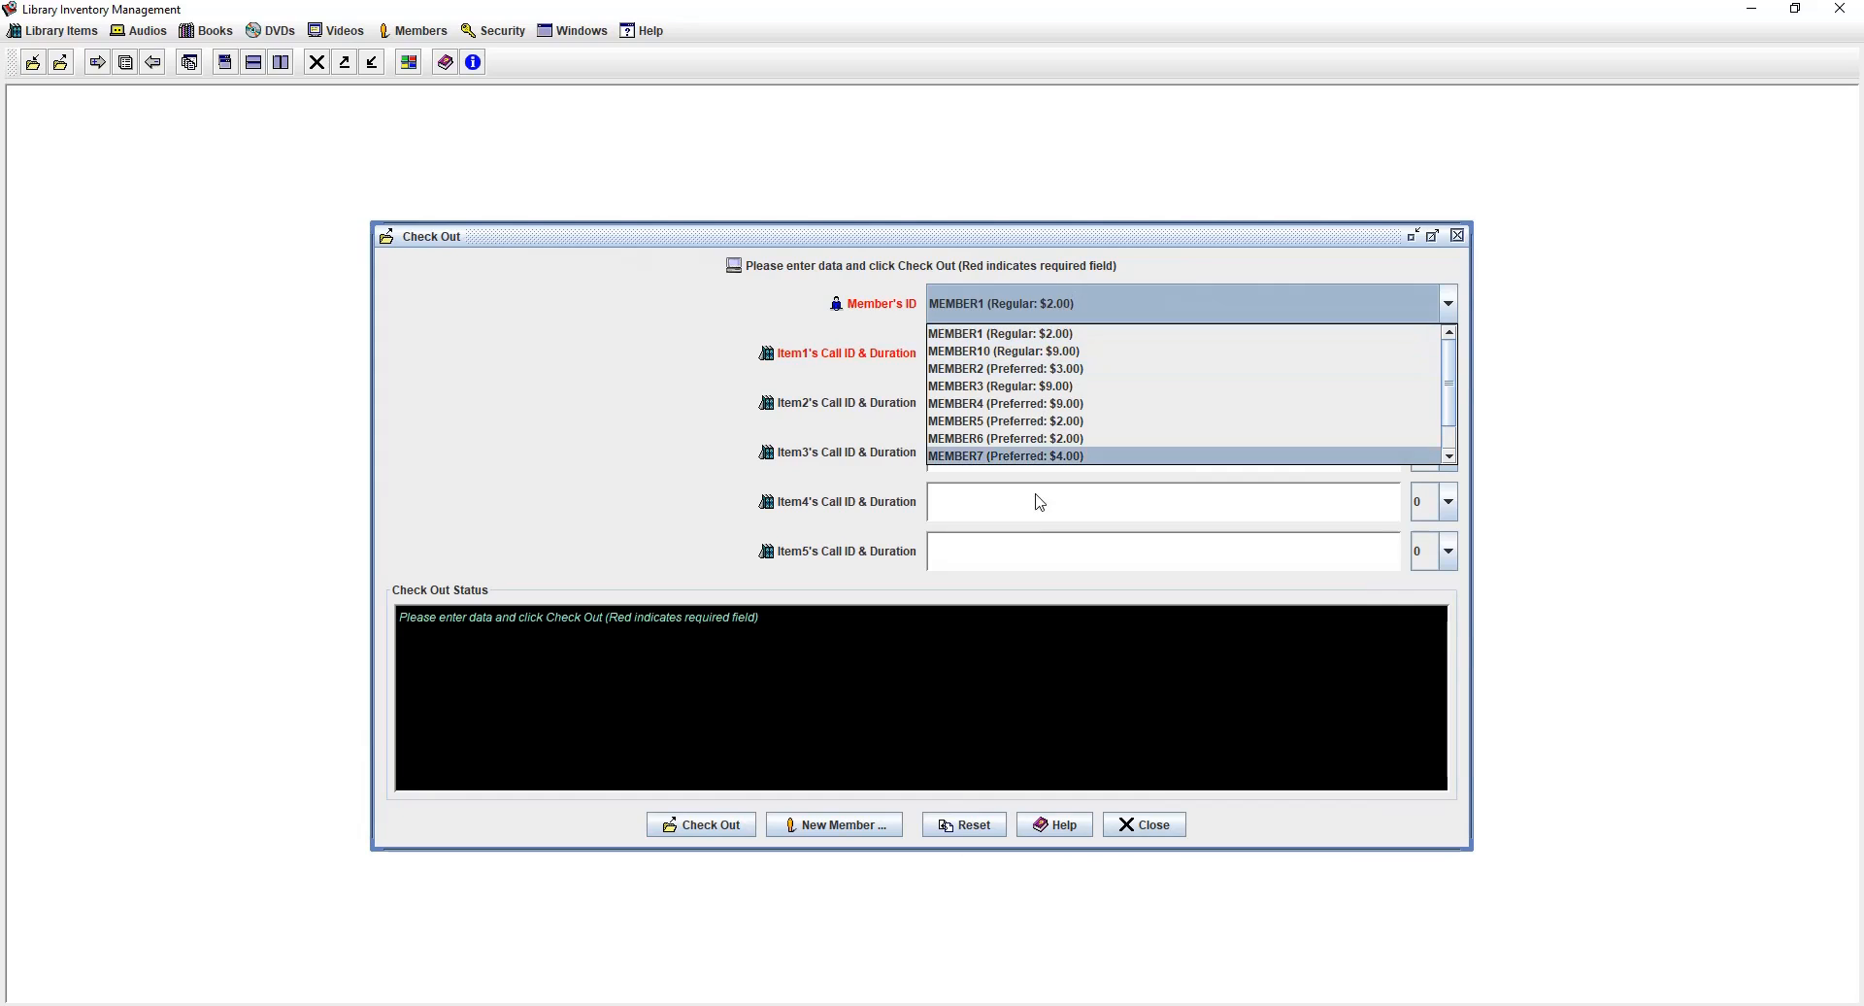
click(1007, 386)
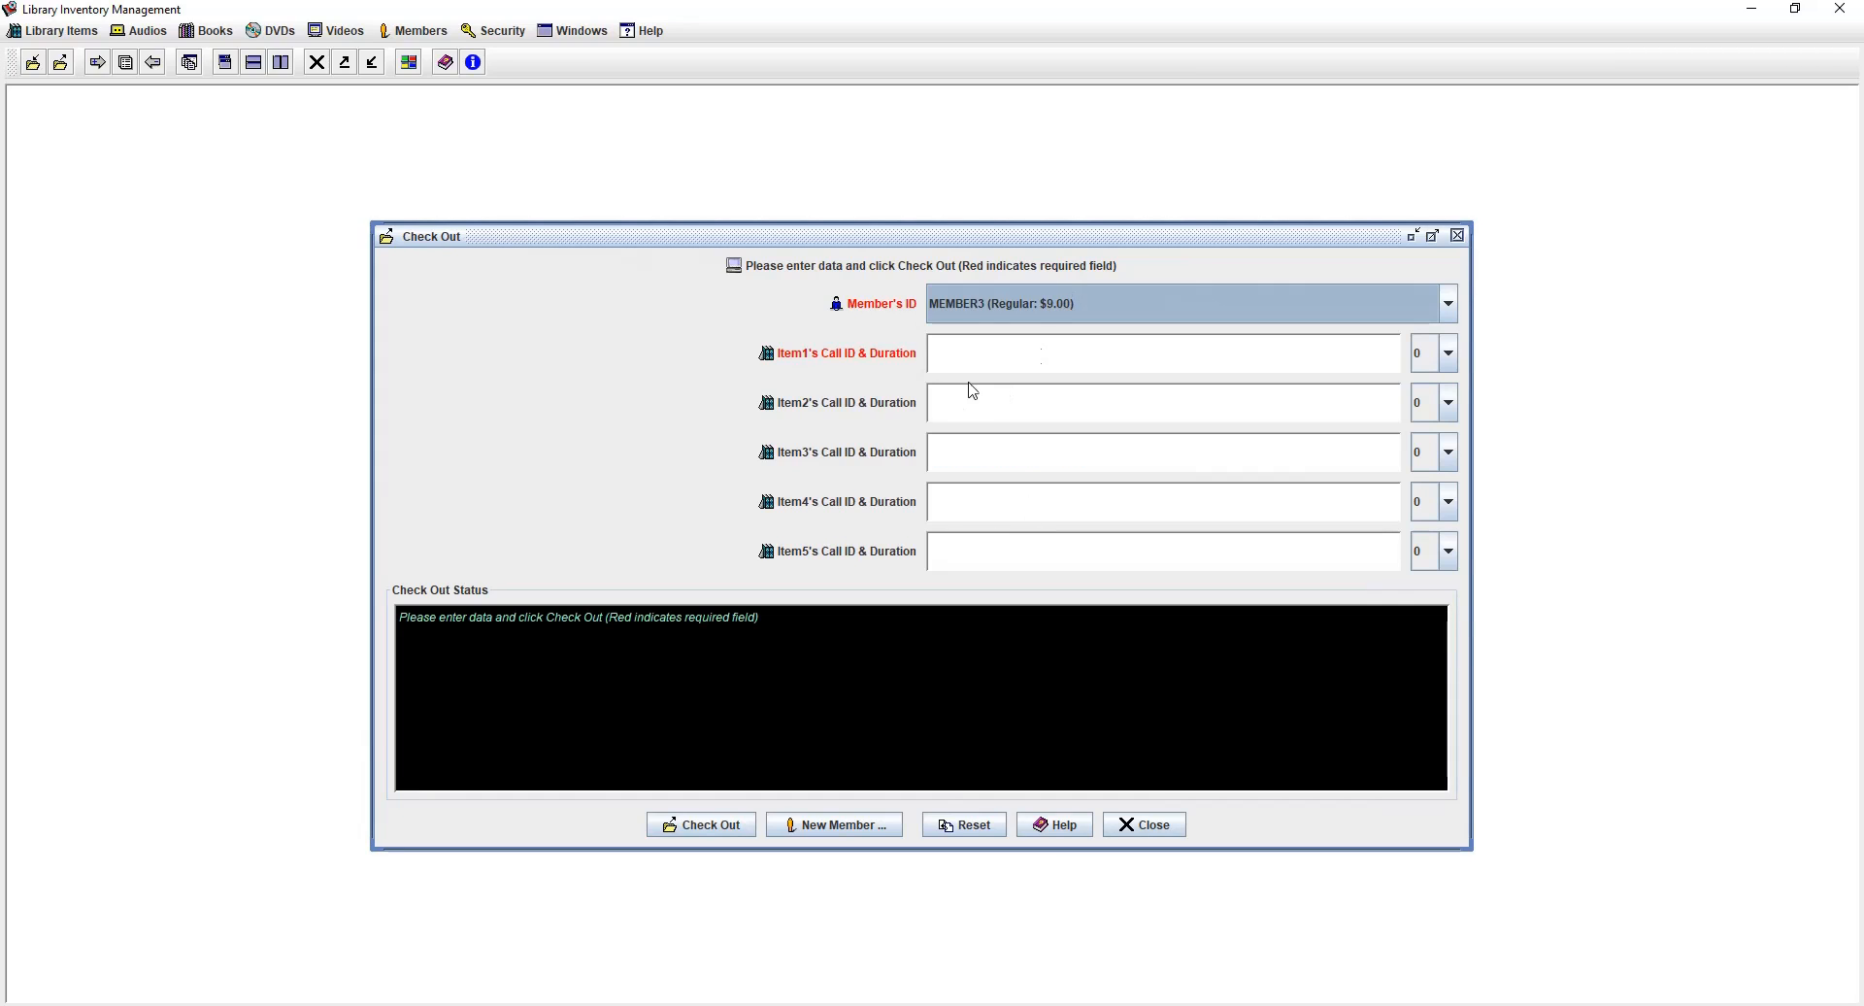
click(1011, 356)
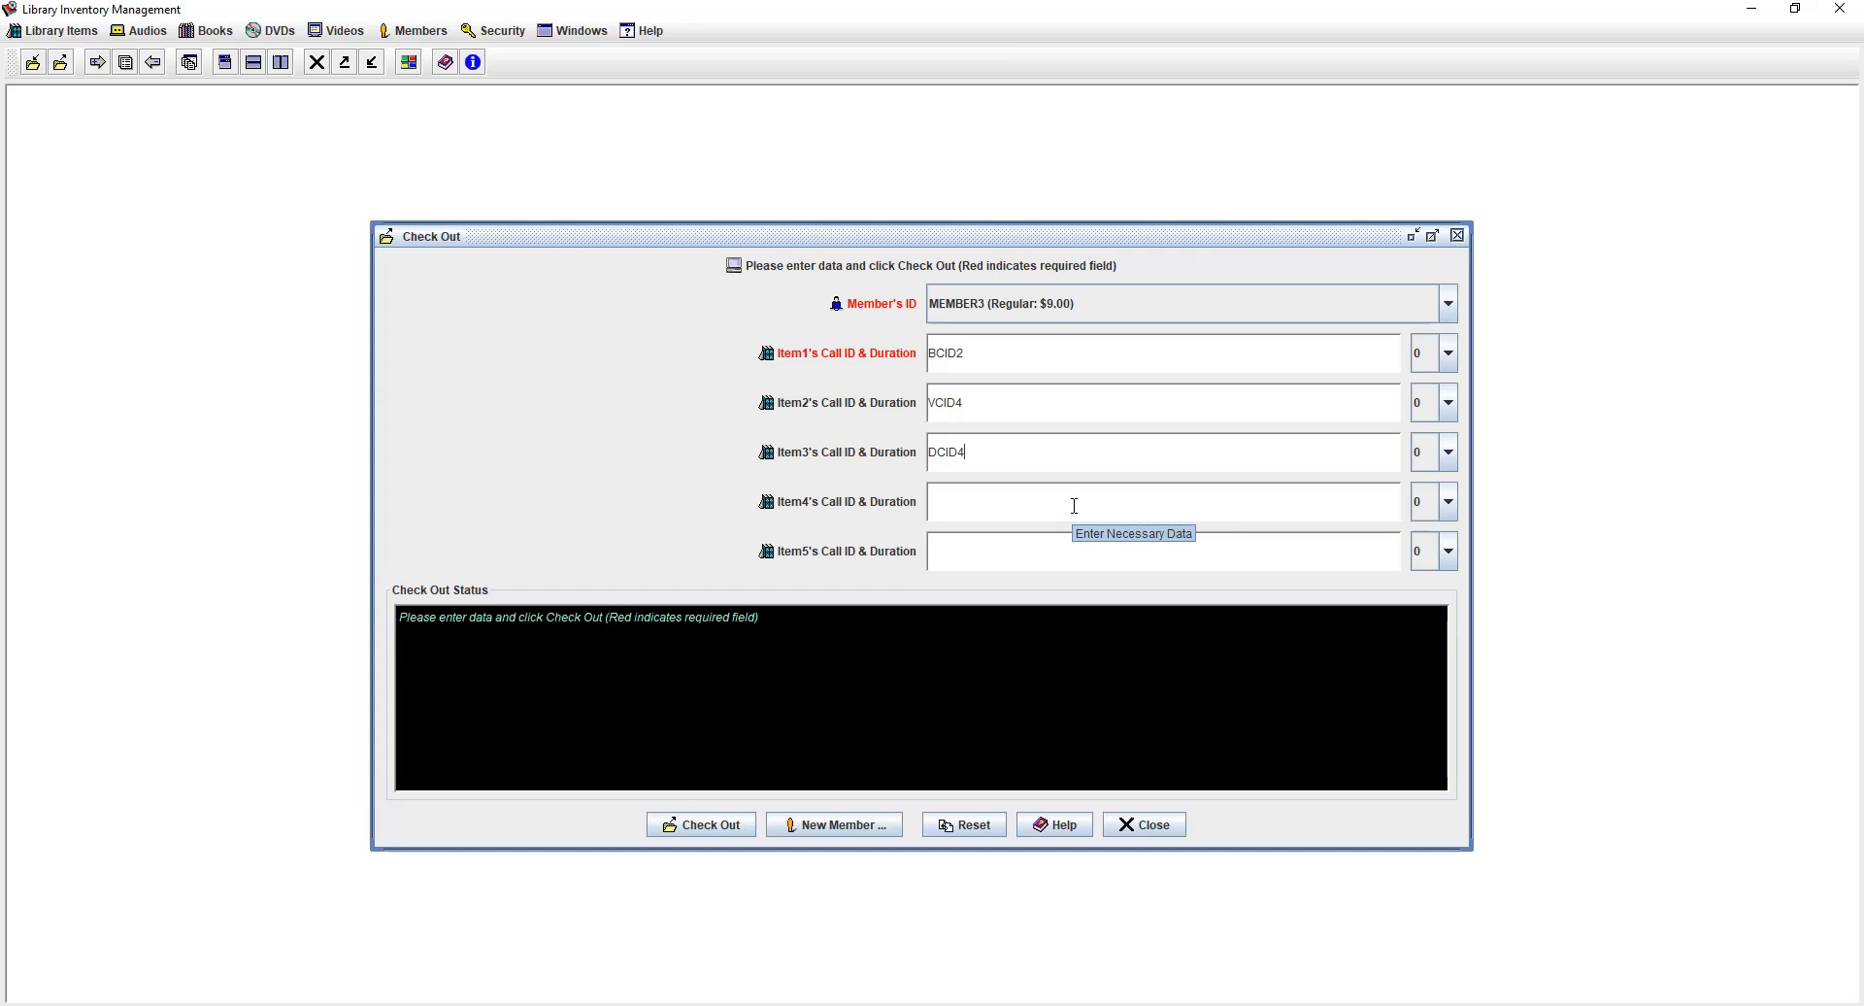
- Set the durations to 1 for BCID2, 1 for VCID4 and 3 for DCID4, and check out the items
click(1425, 353)
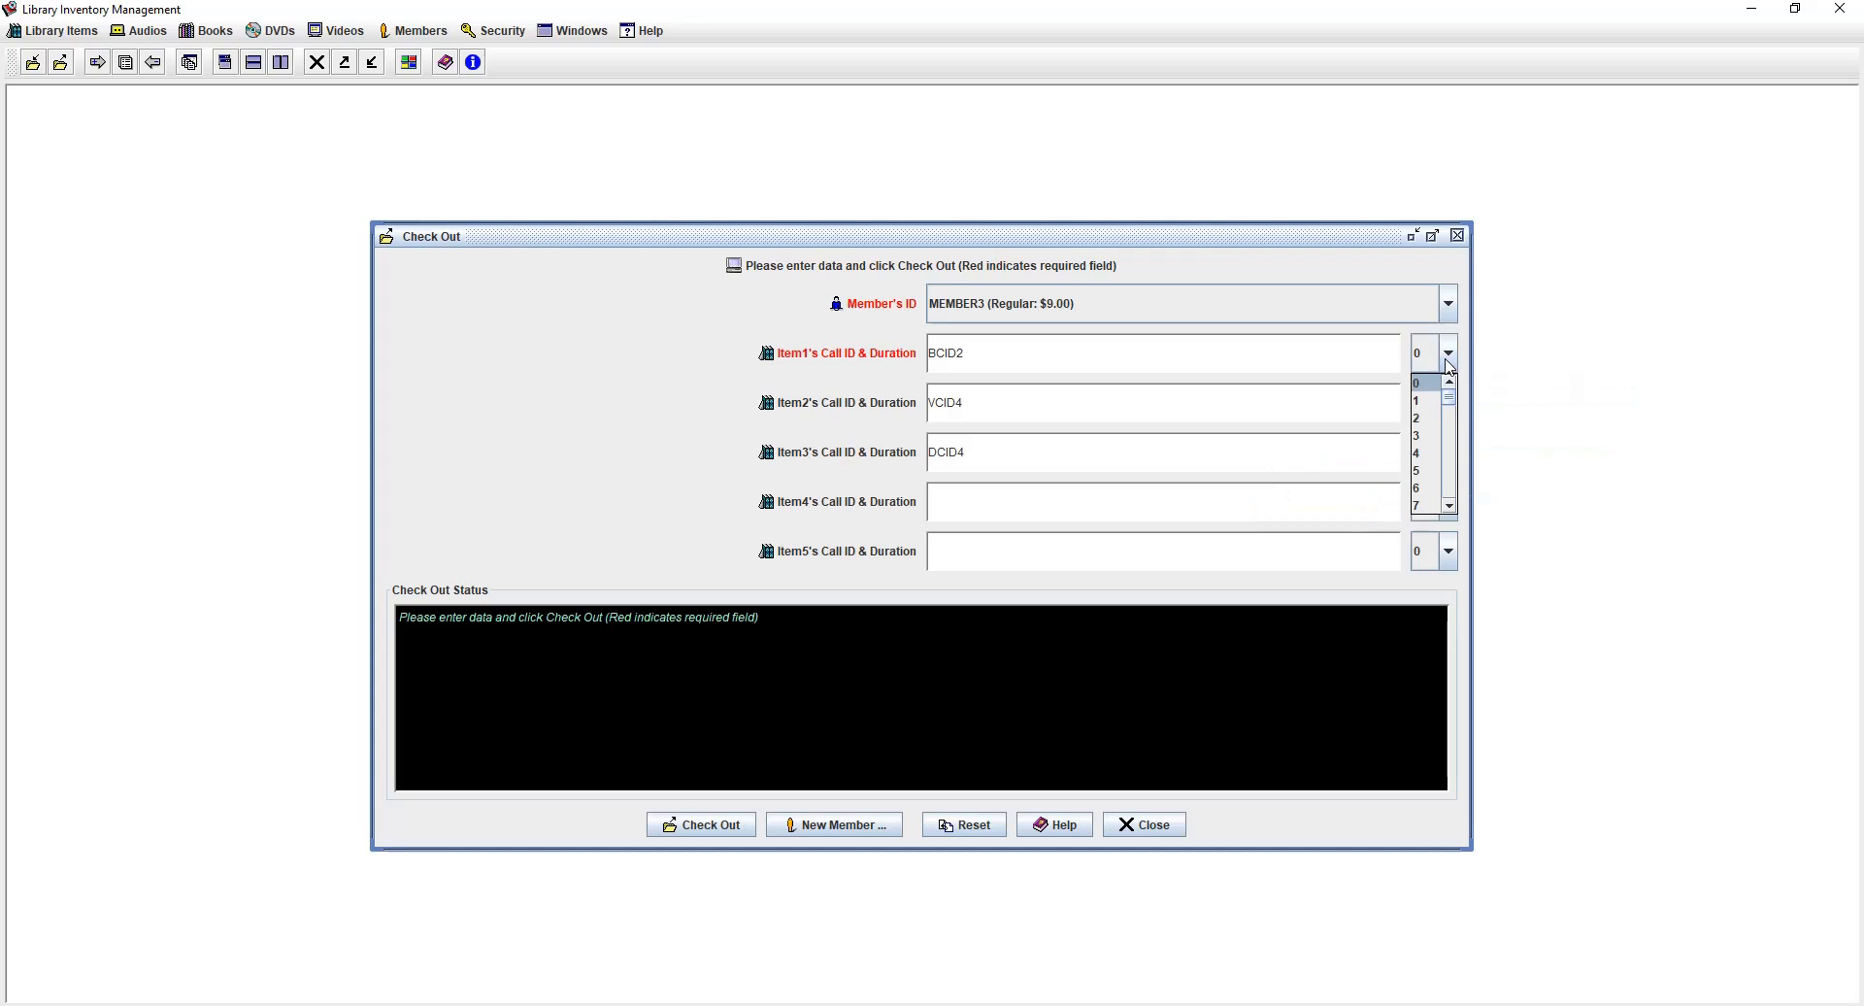
click(1418, 406)
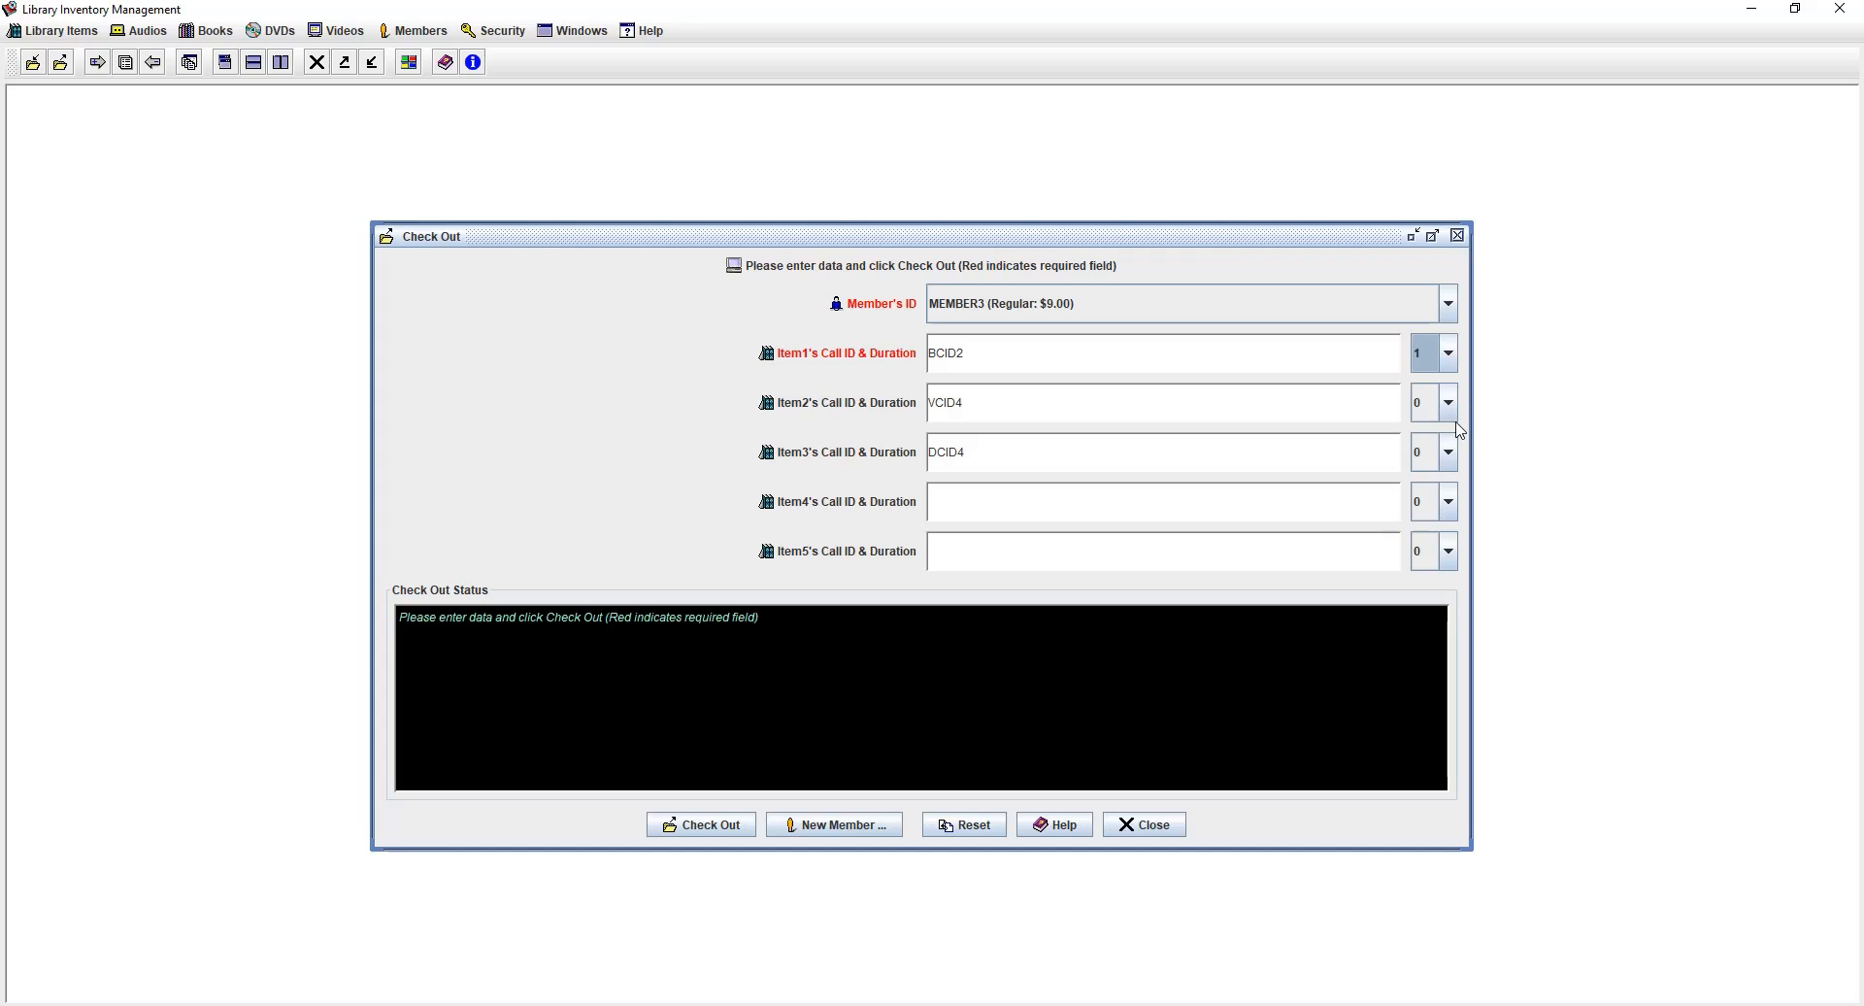
click(1450, 404)
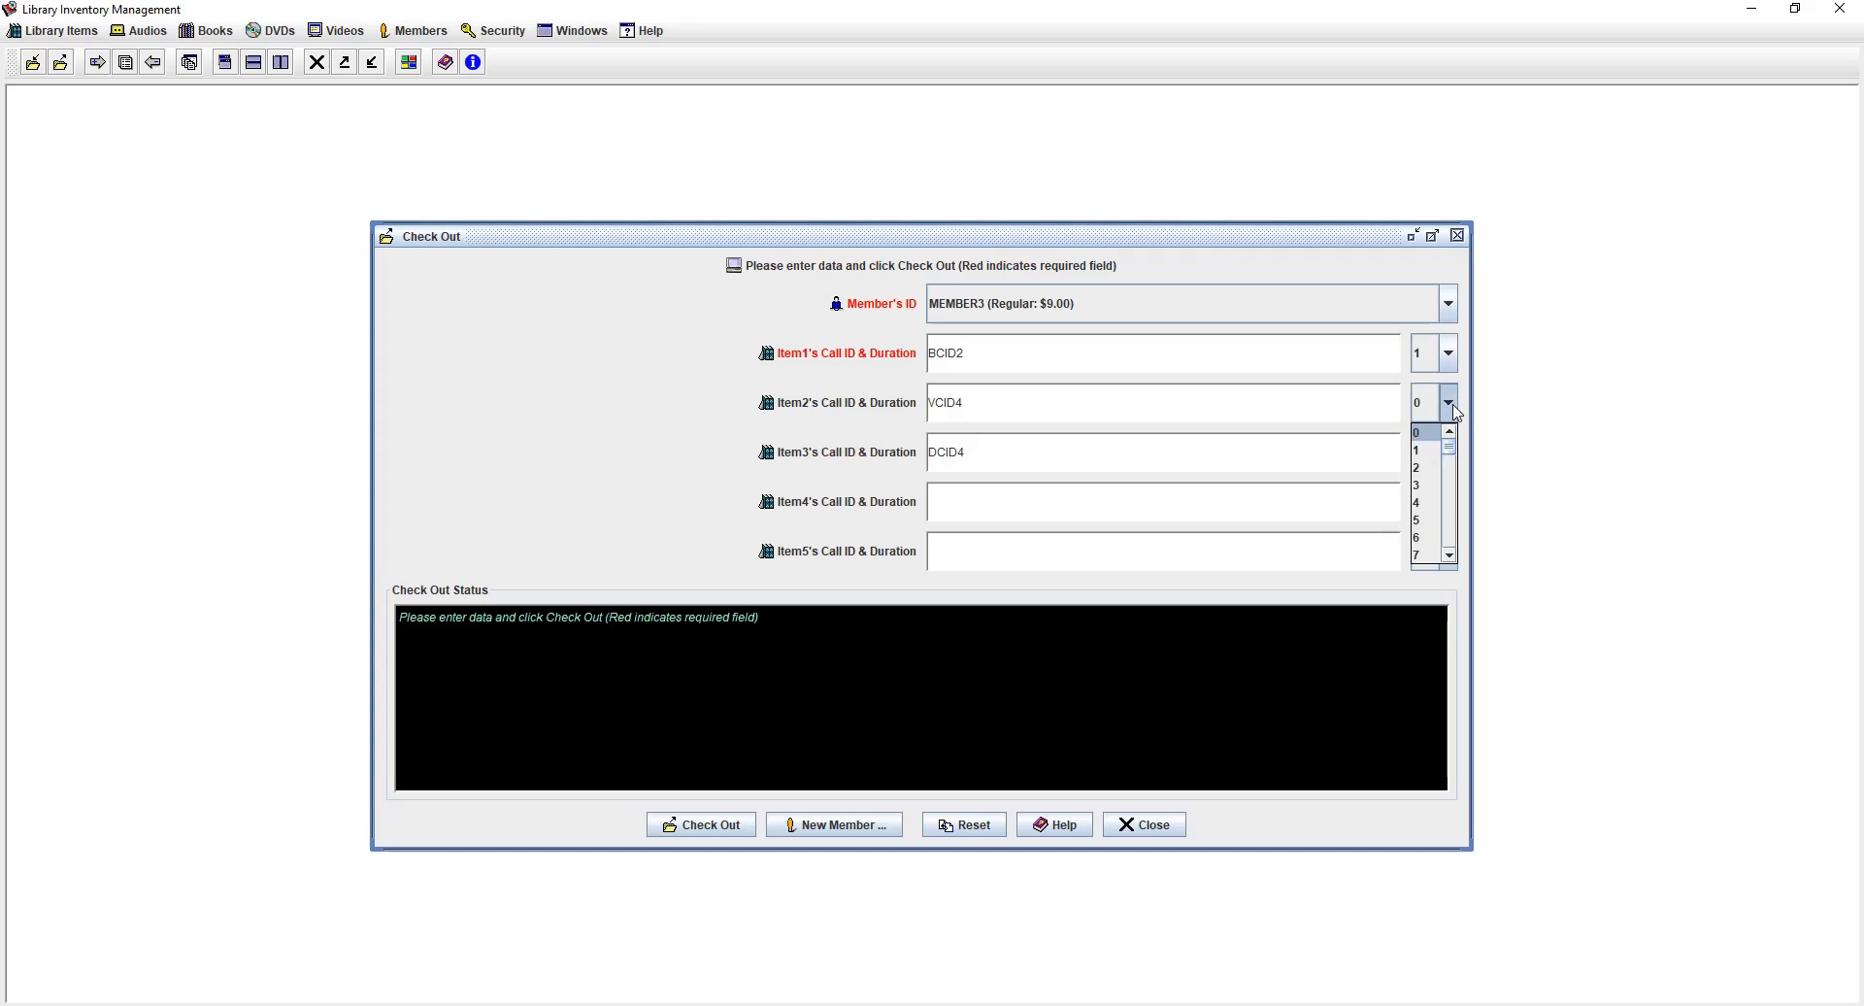
click(1420, 450)
click(1444, 463)
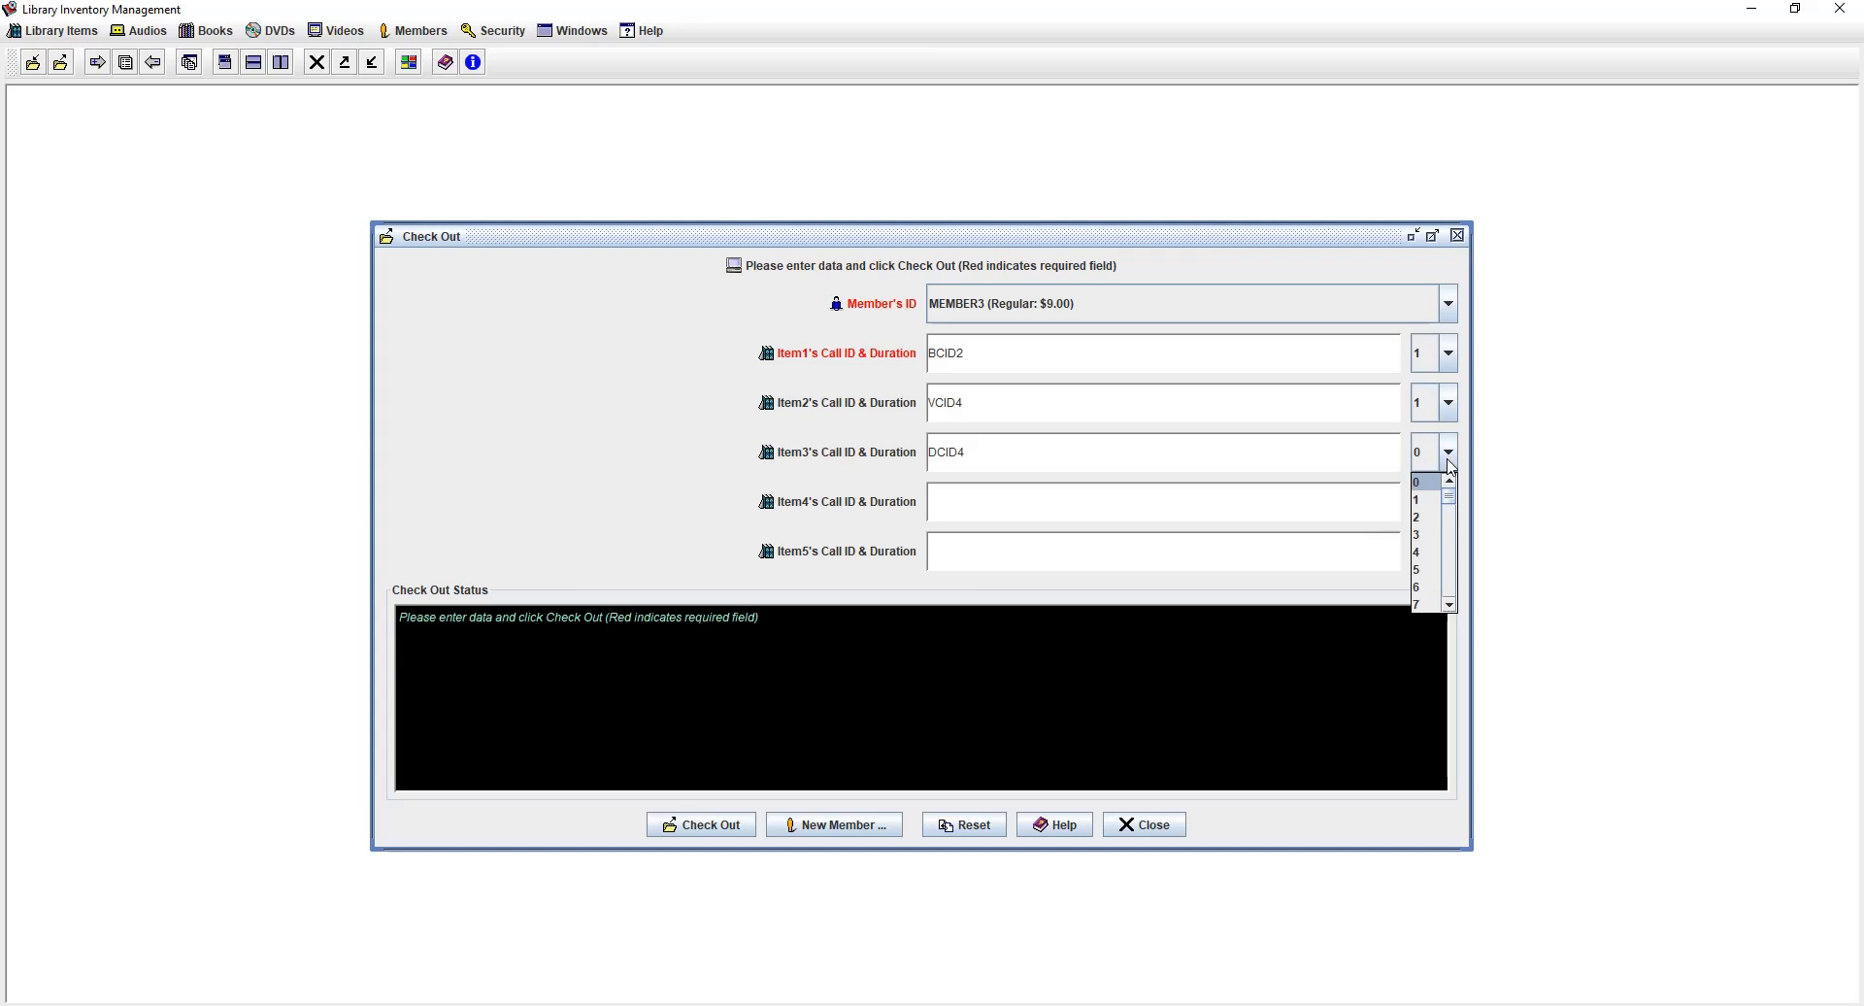
click(1423, 535)
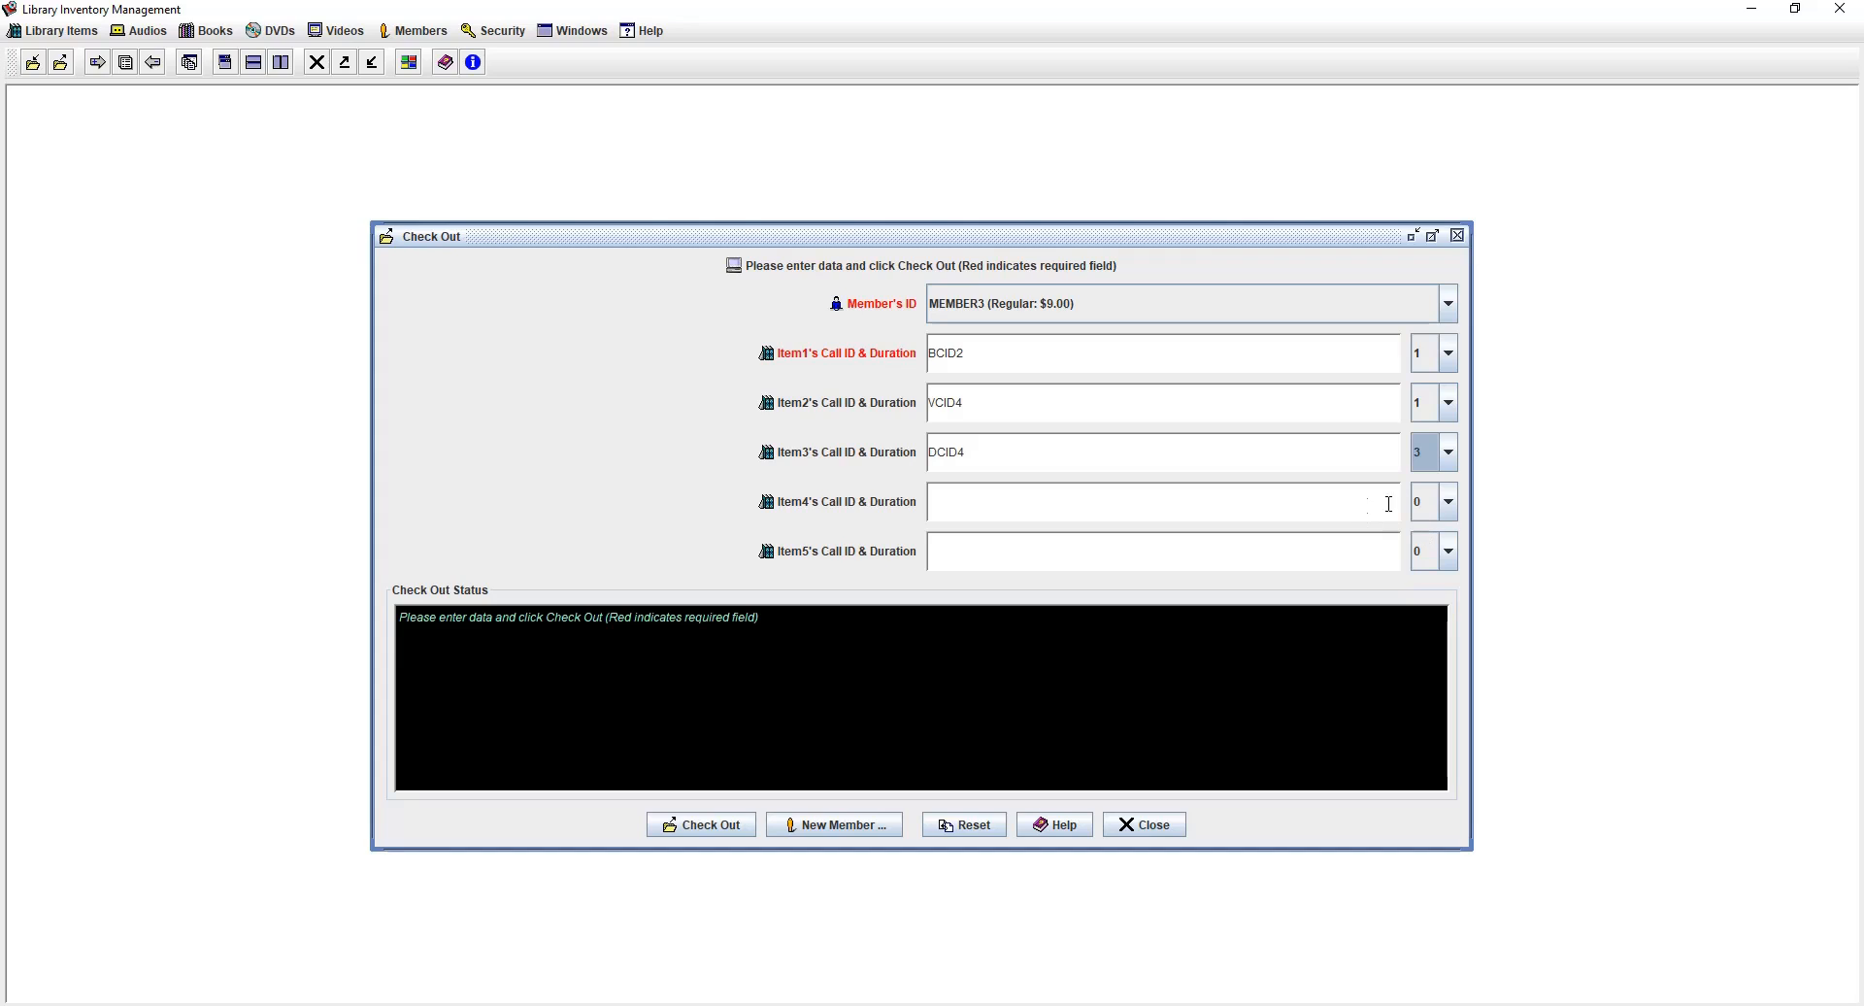
click(712, 827)
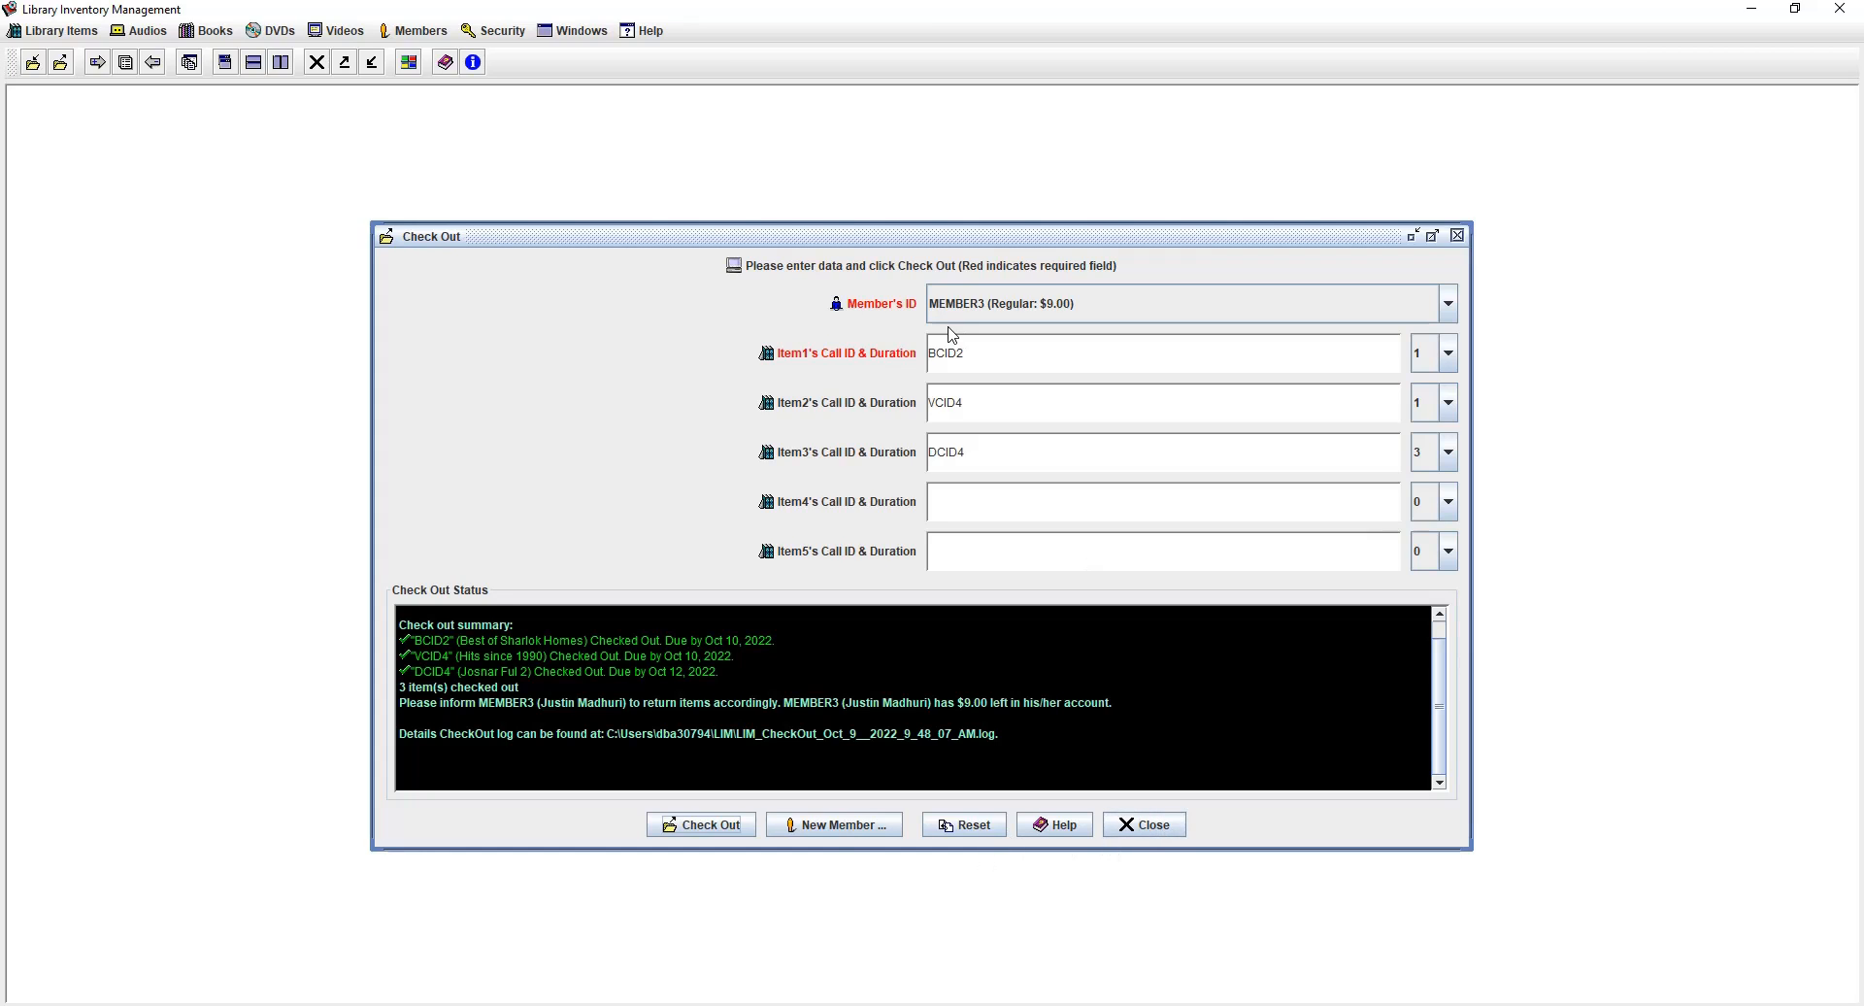
- Open a new-member form from the checkout, review its member type options and input fields, and close it without adding anyone
click(837, 831)
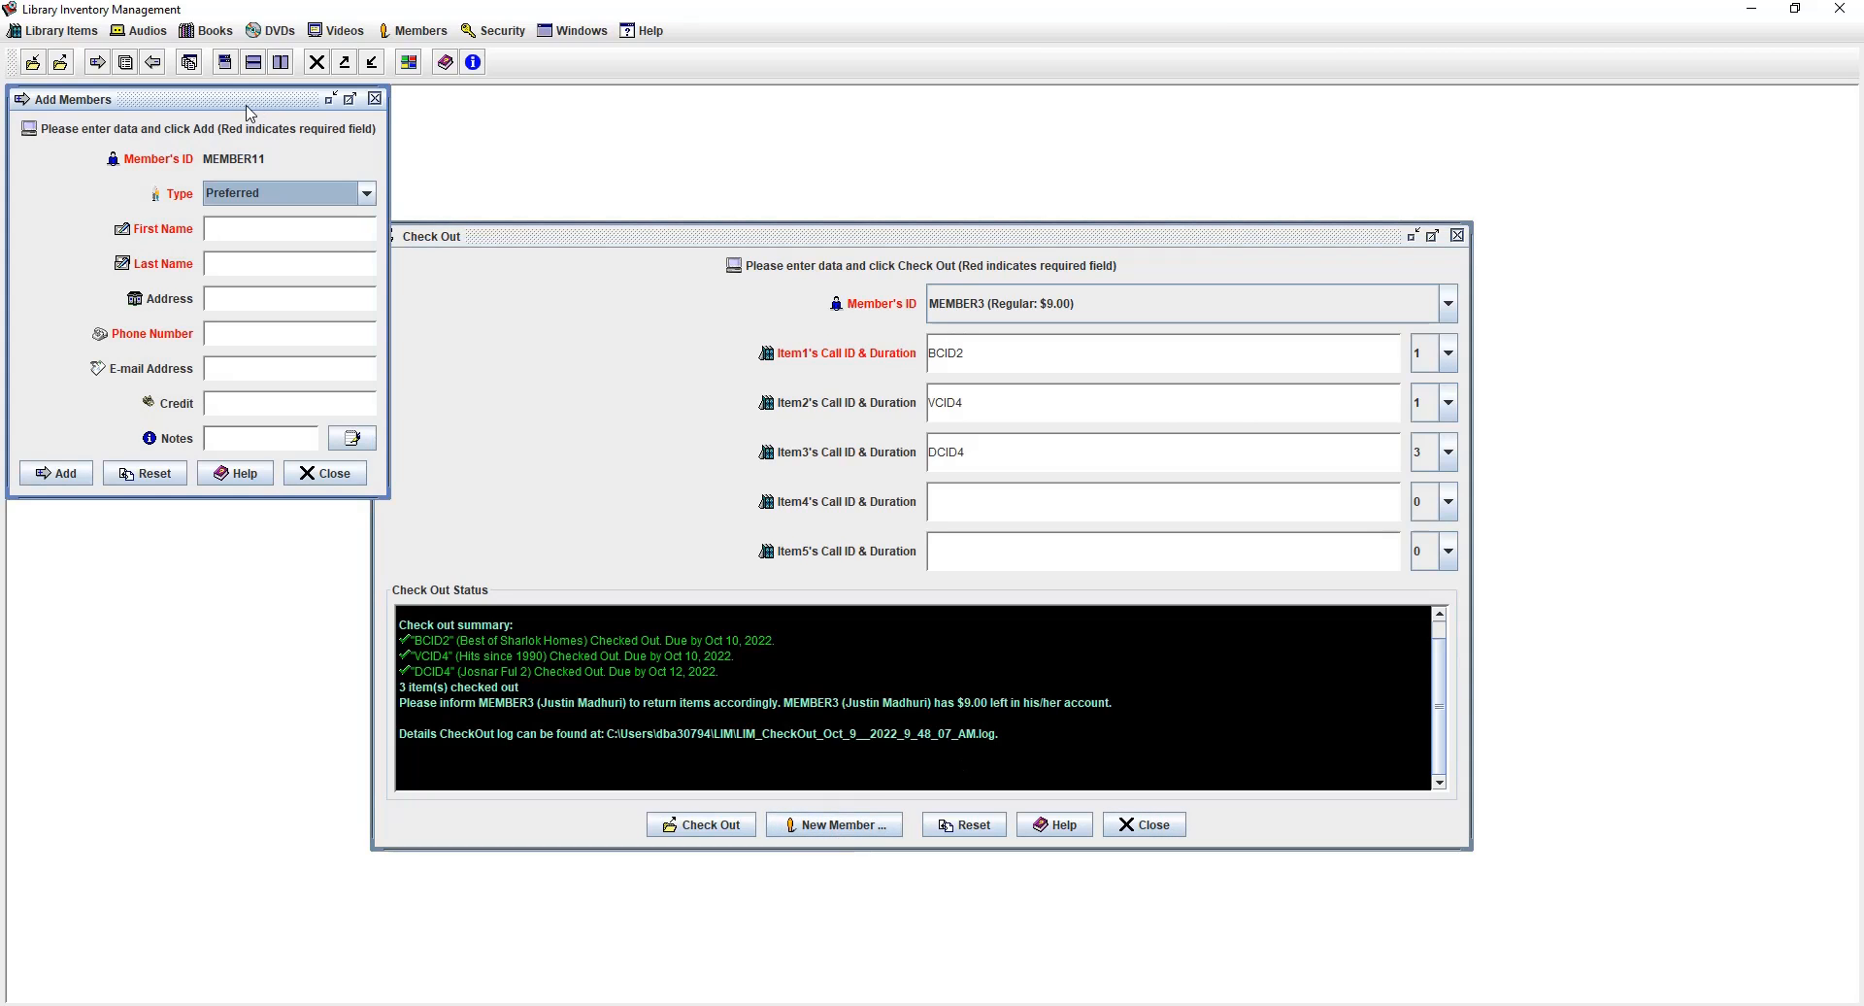
drag(245, 105, 935, 260)
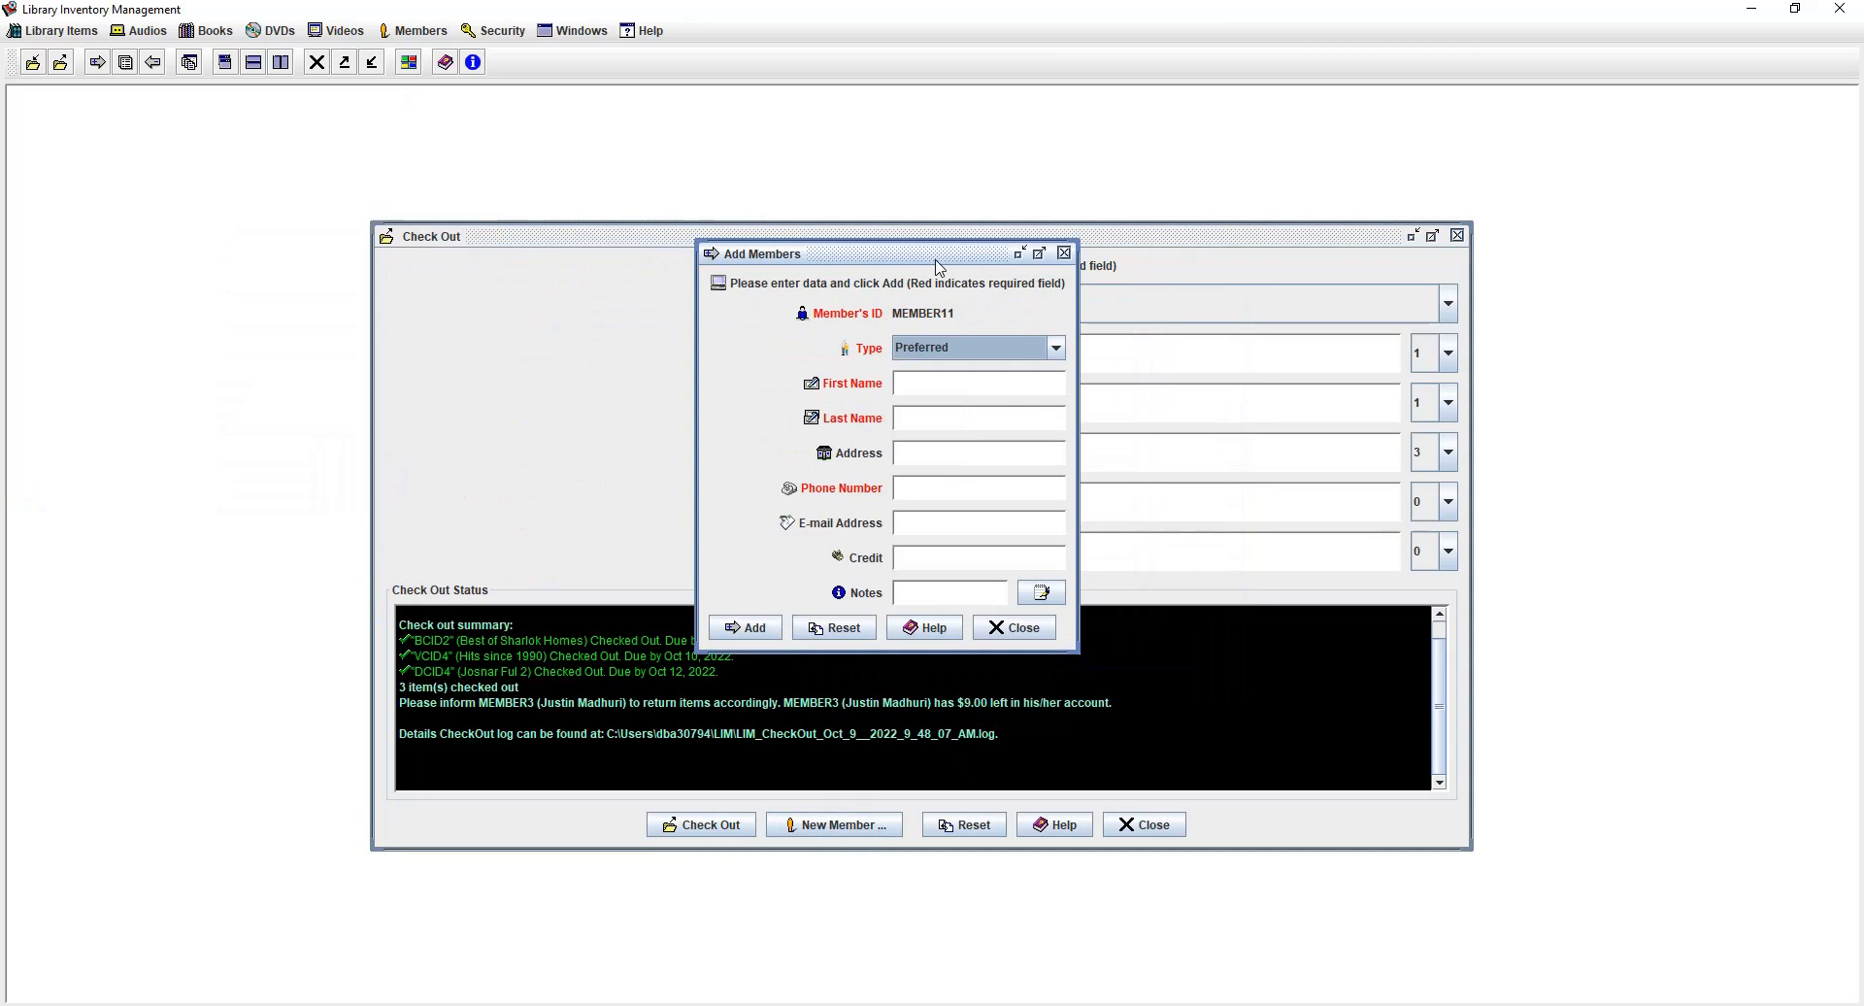
click(980, 350)
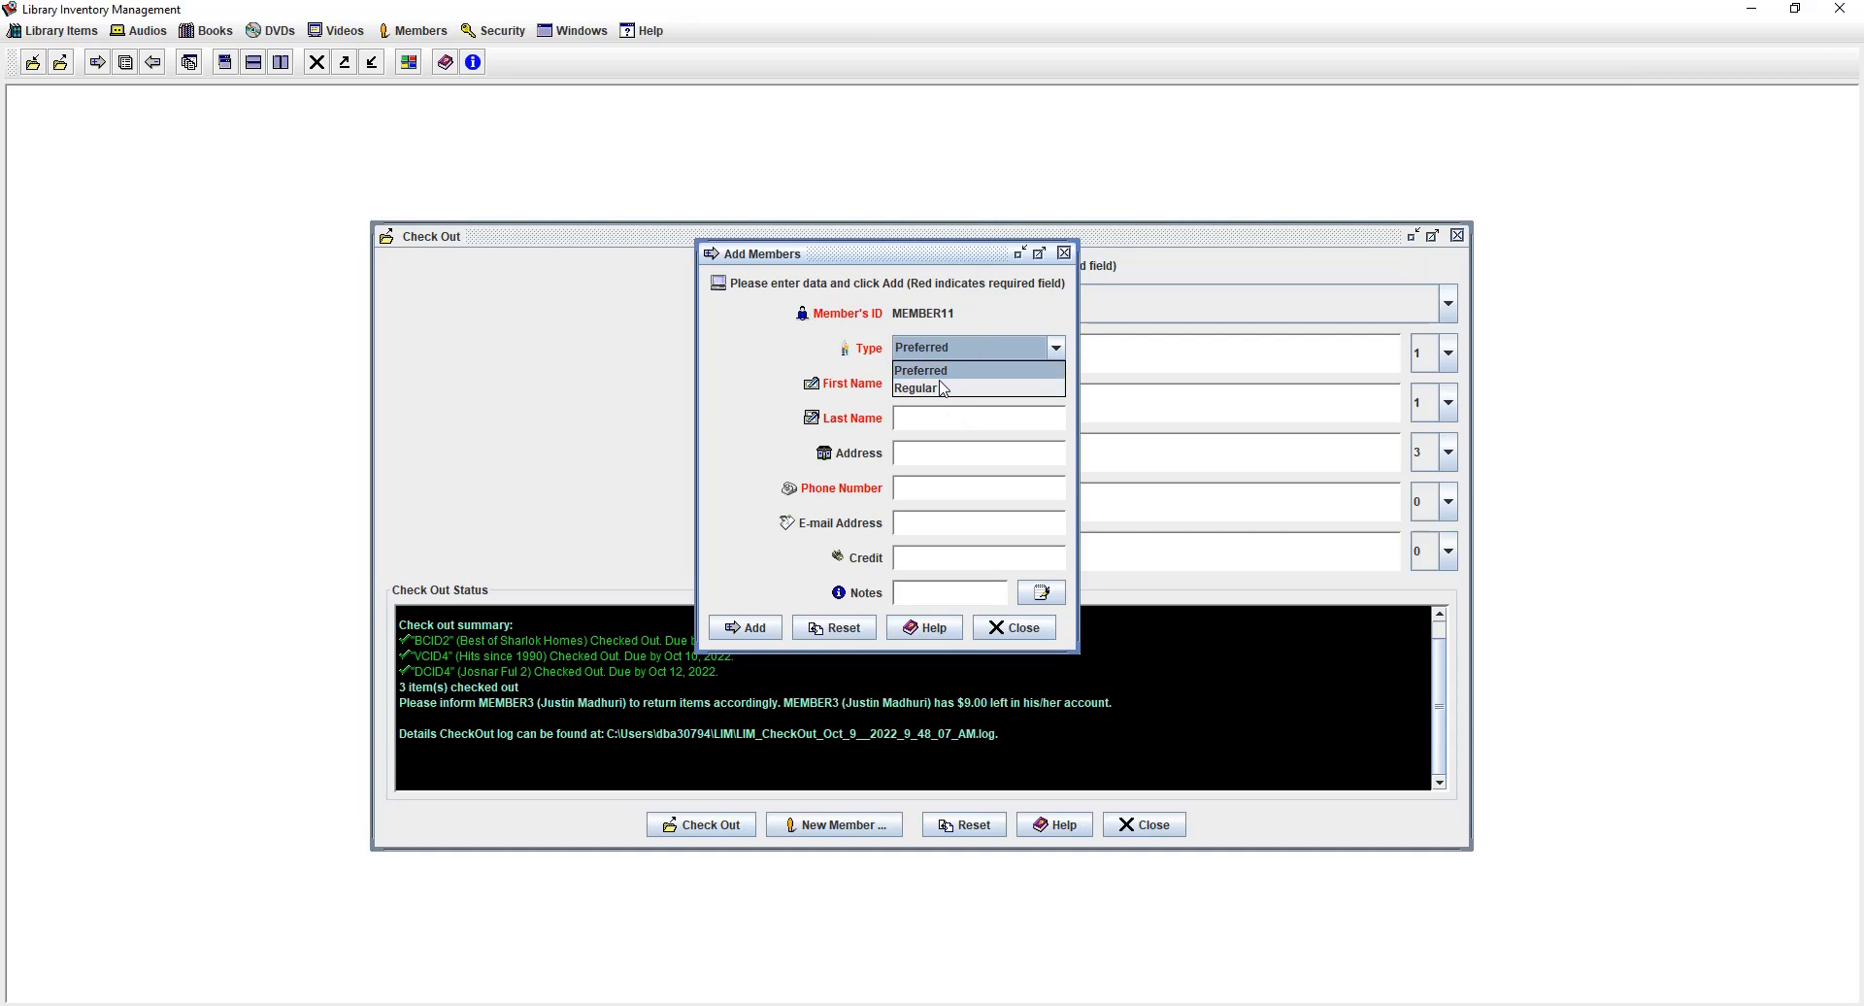
click(966, 297)
drag(916, 260, 918, 353)
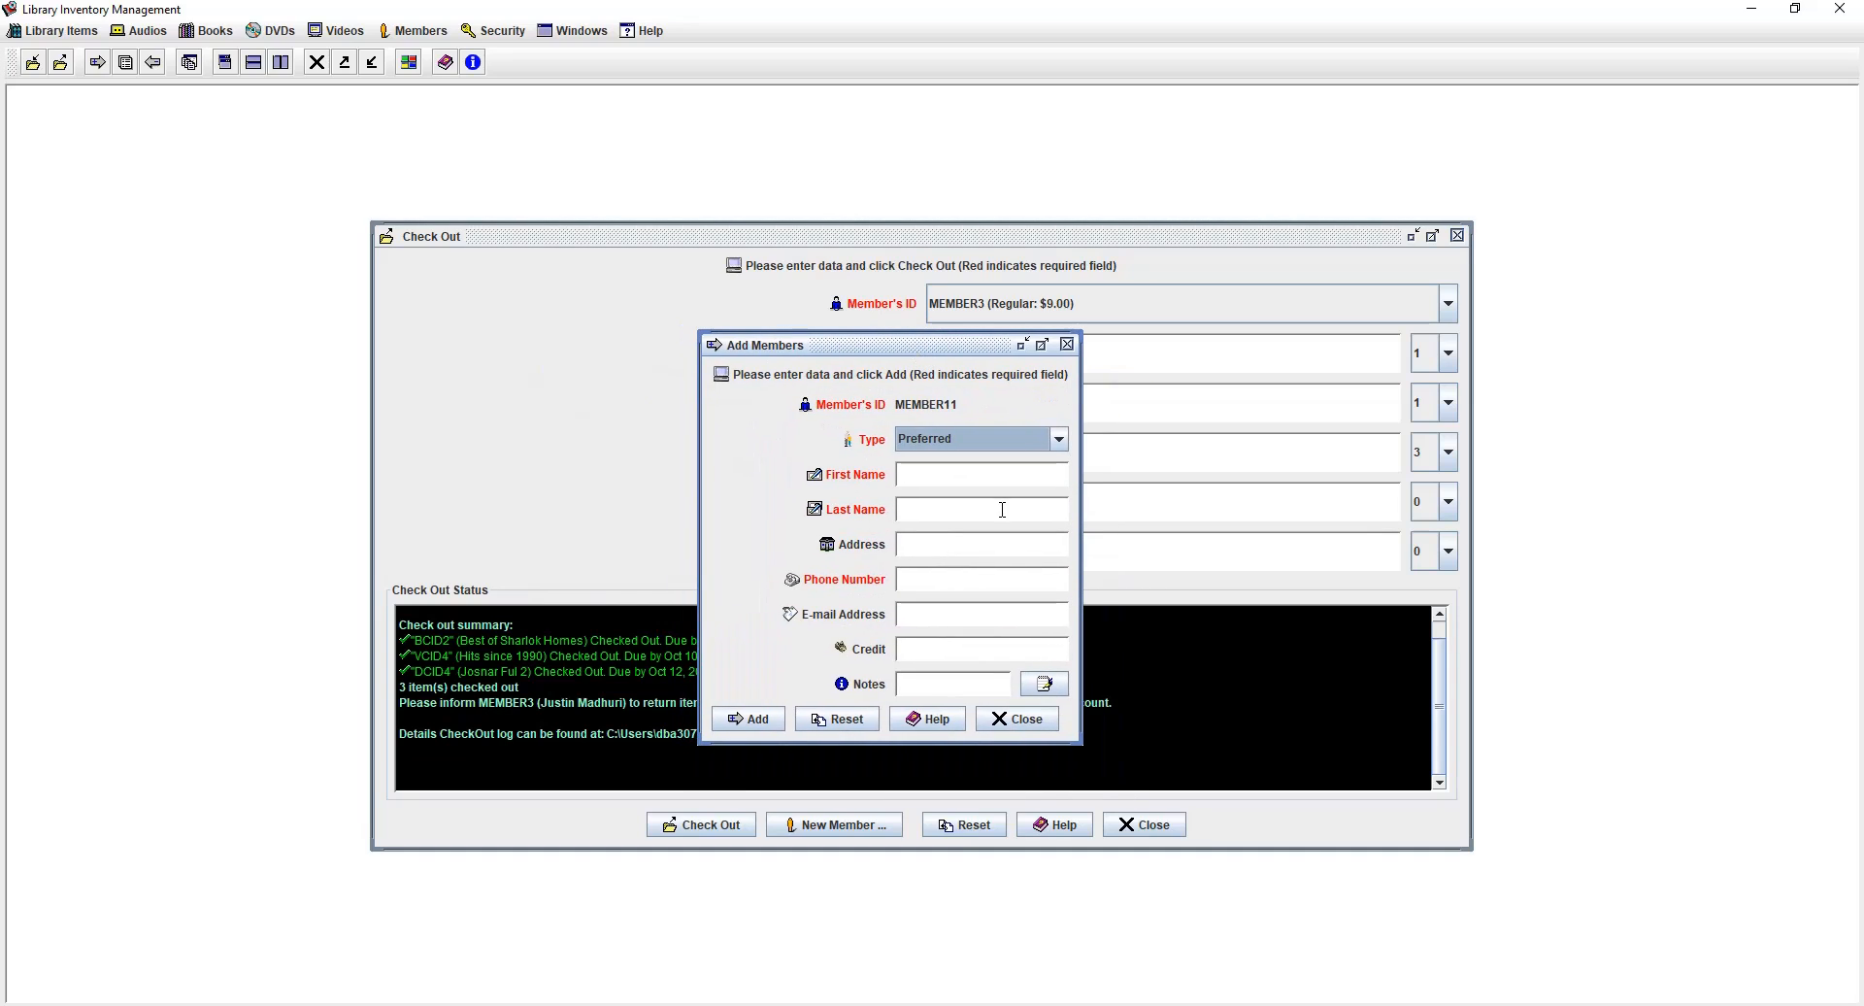
click(968, 454)
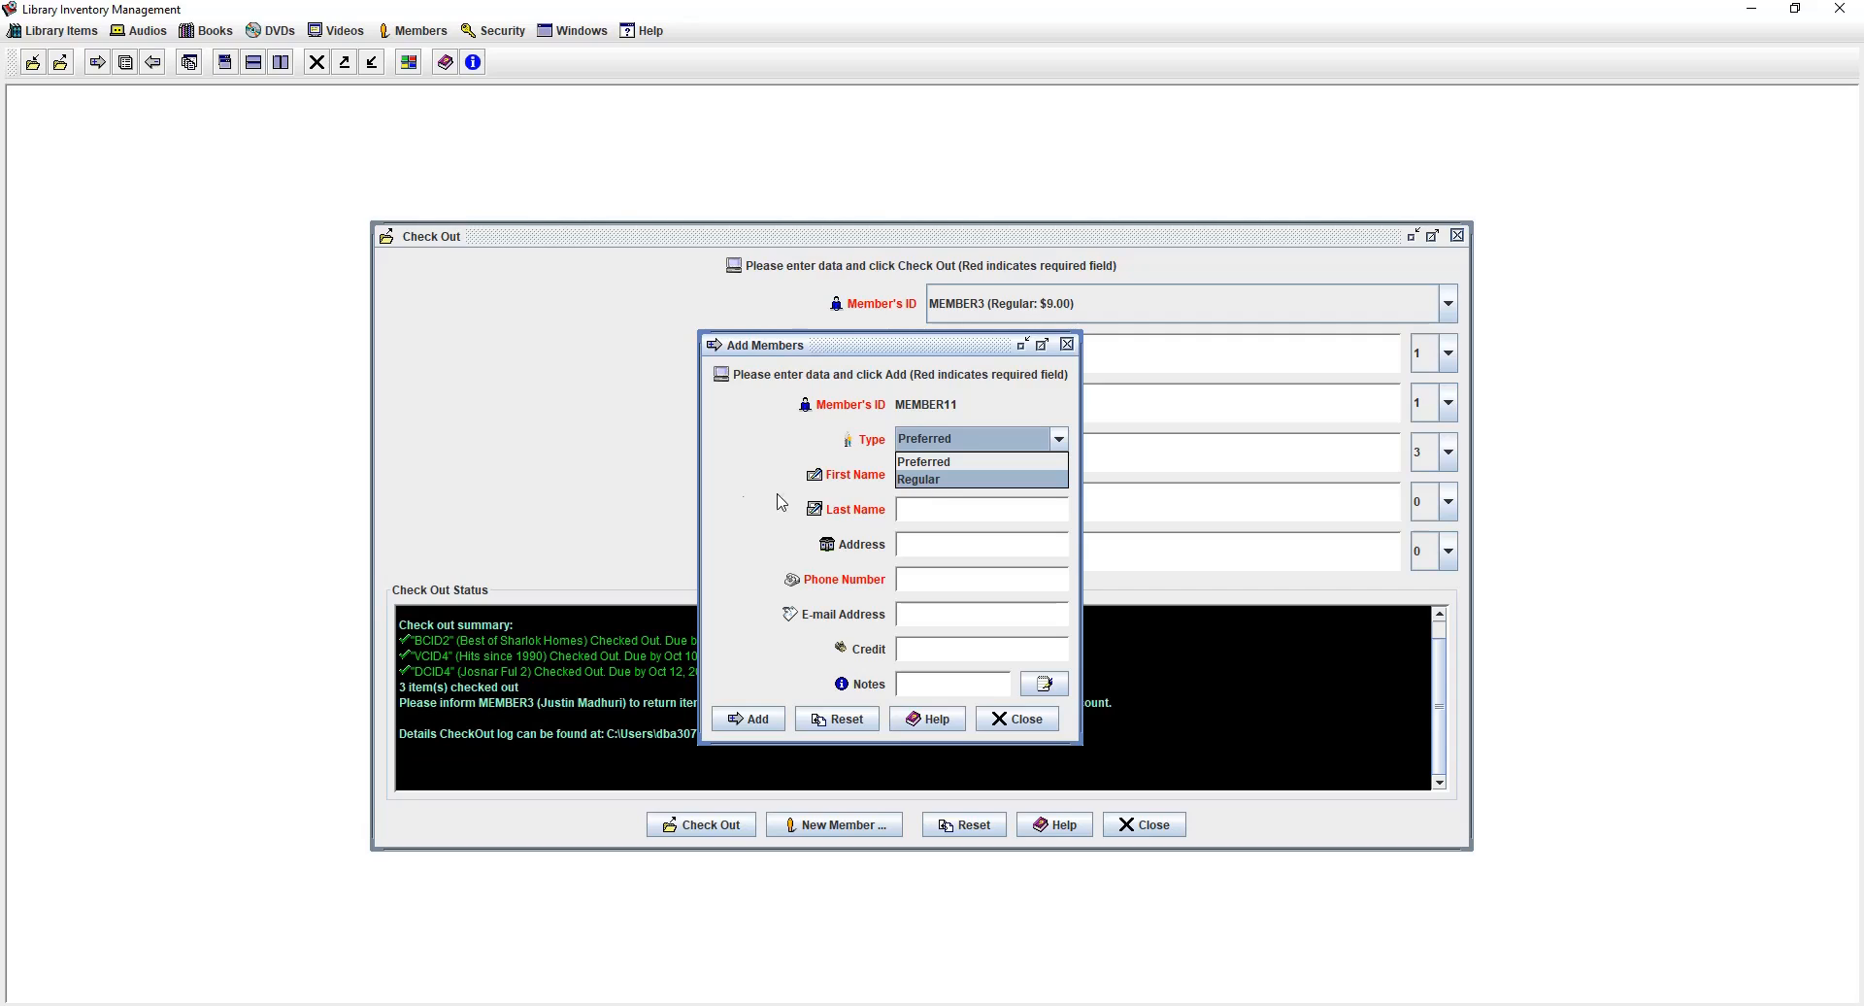
click(784, 455)
click(929, 474)
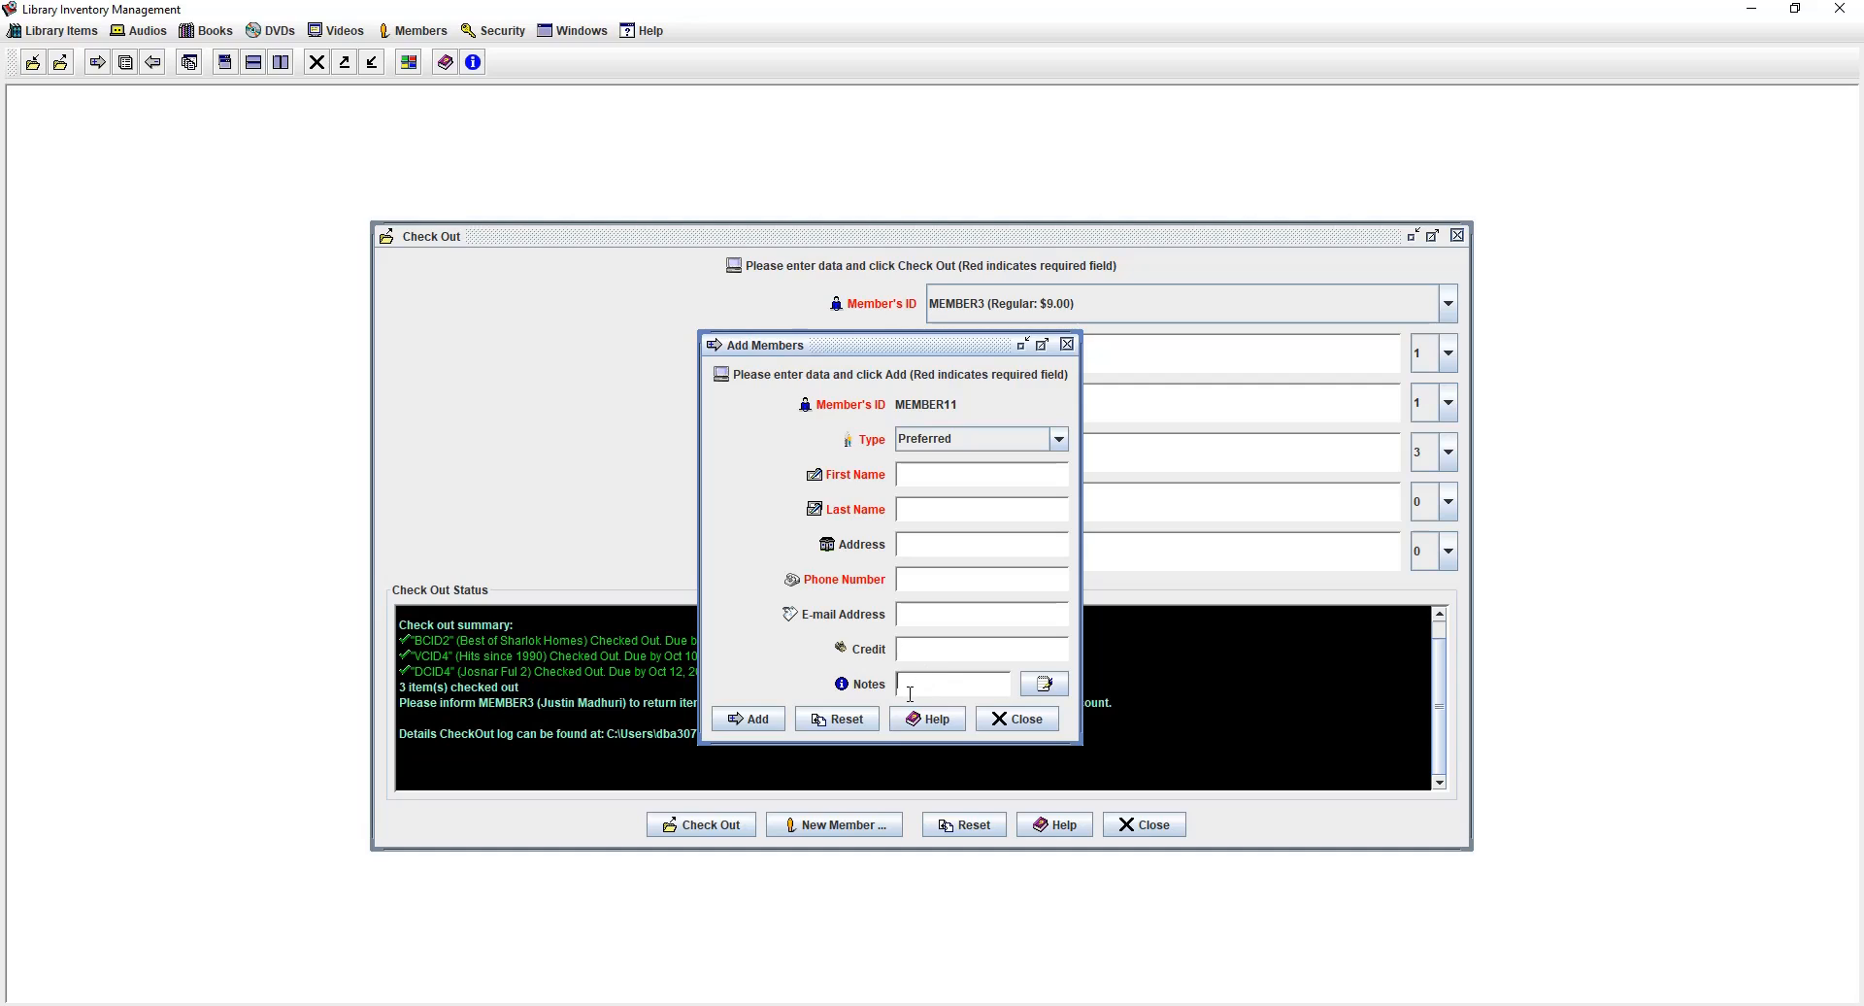
click(1014, 720)
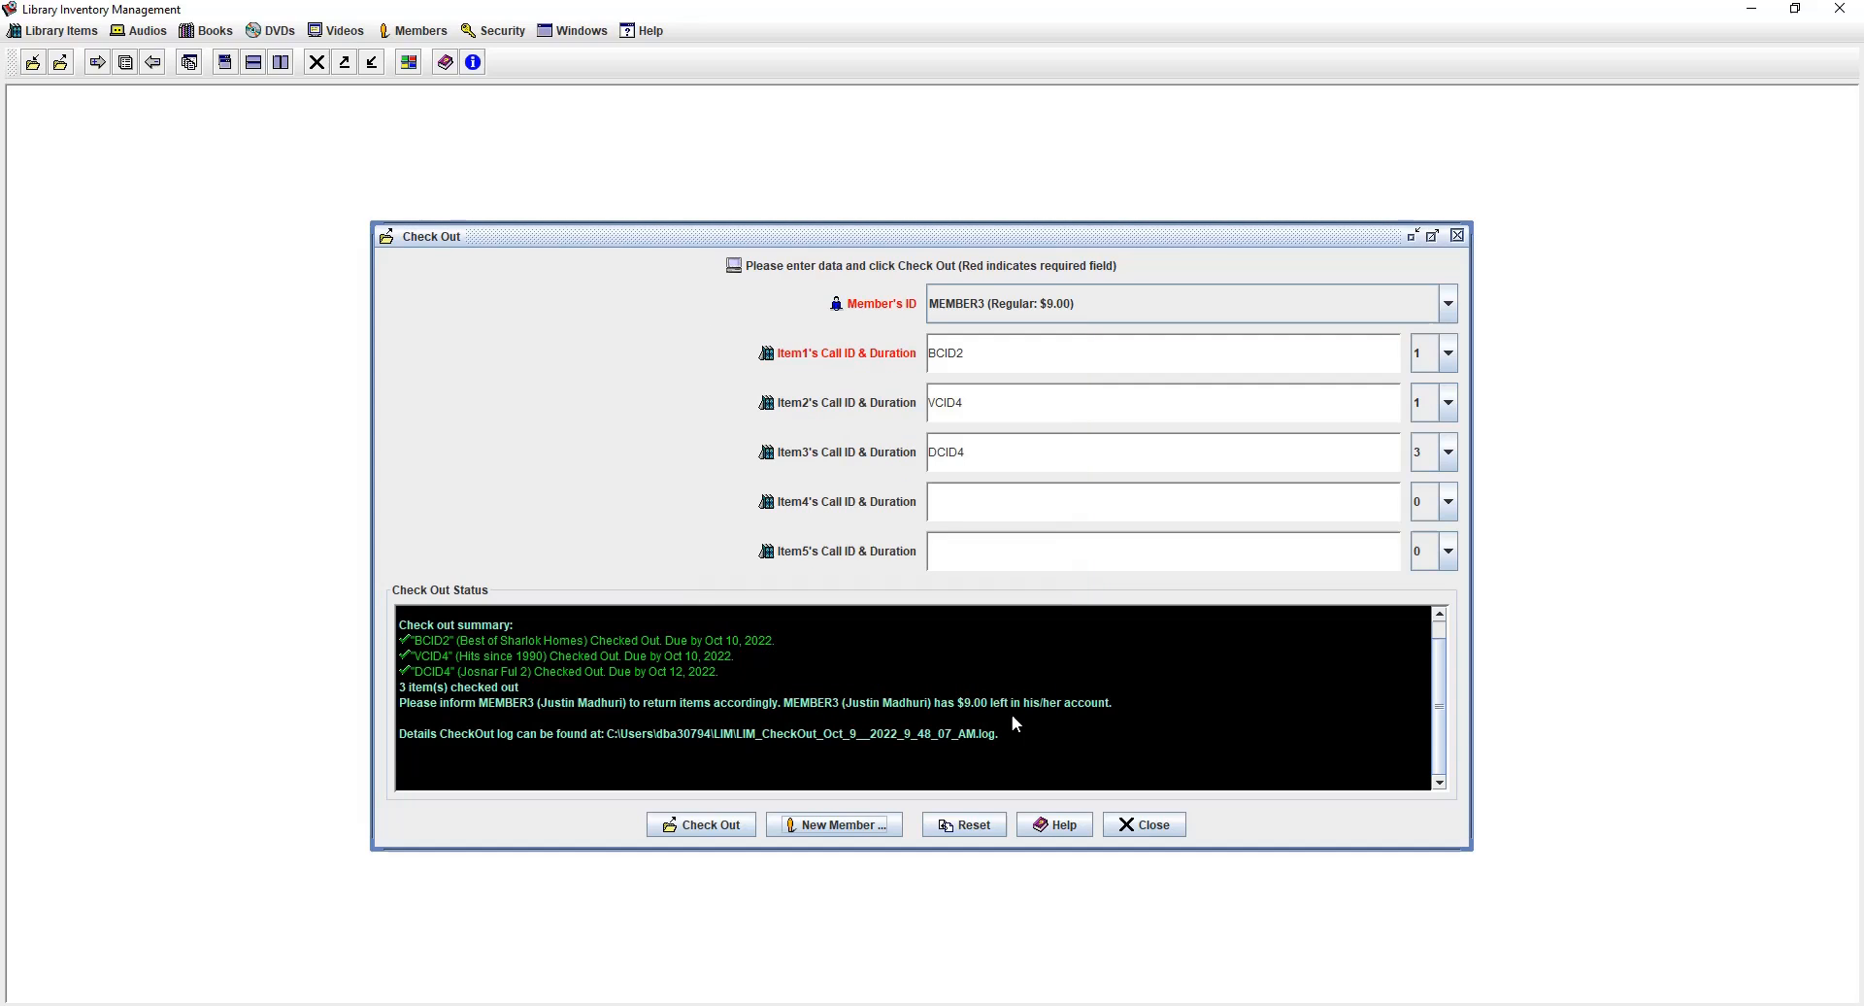
- View the list of all members alongside the checkout, and close the list
click(428, 36)
click(442, 74)
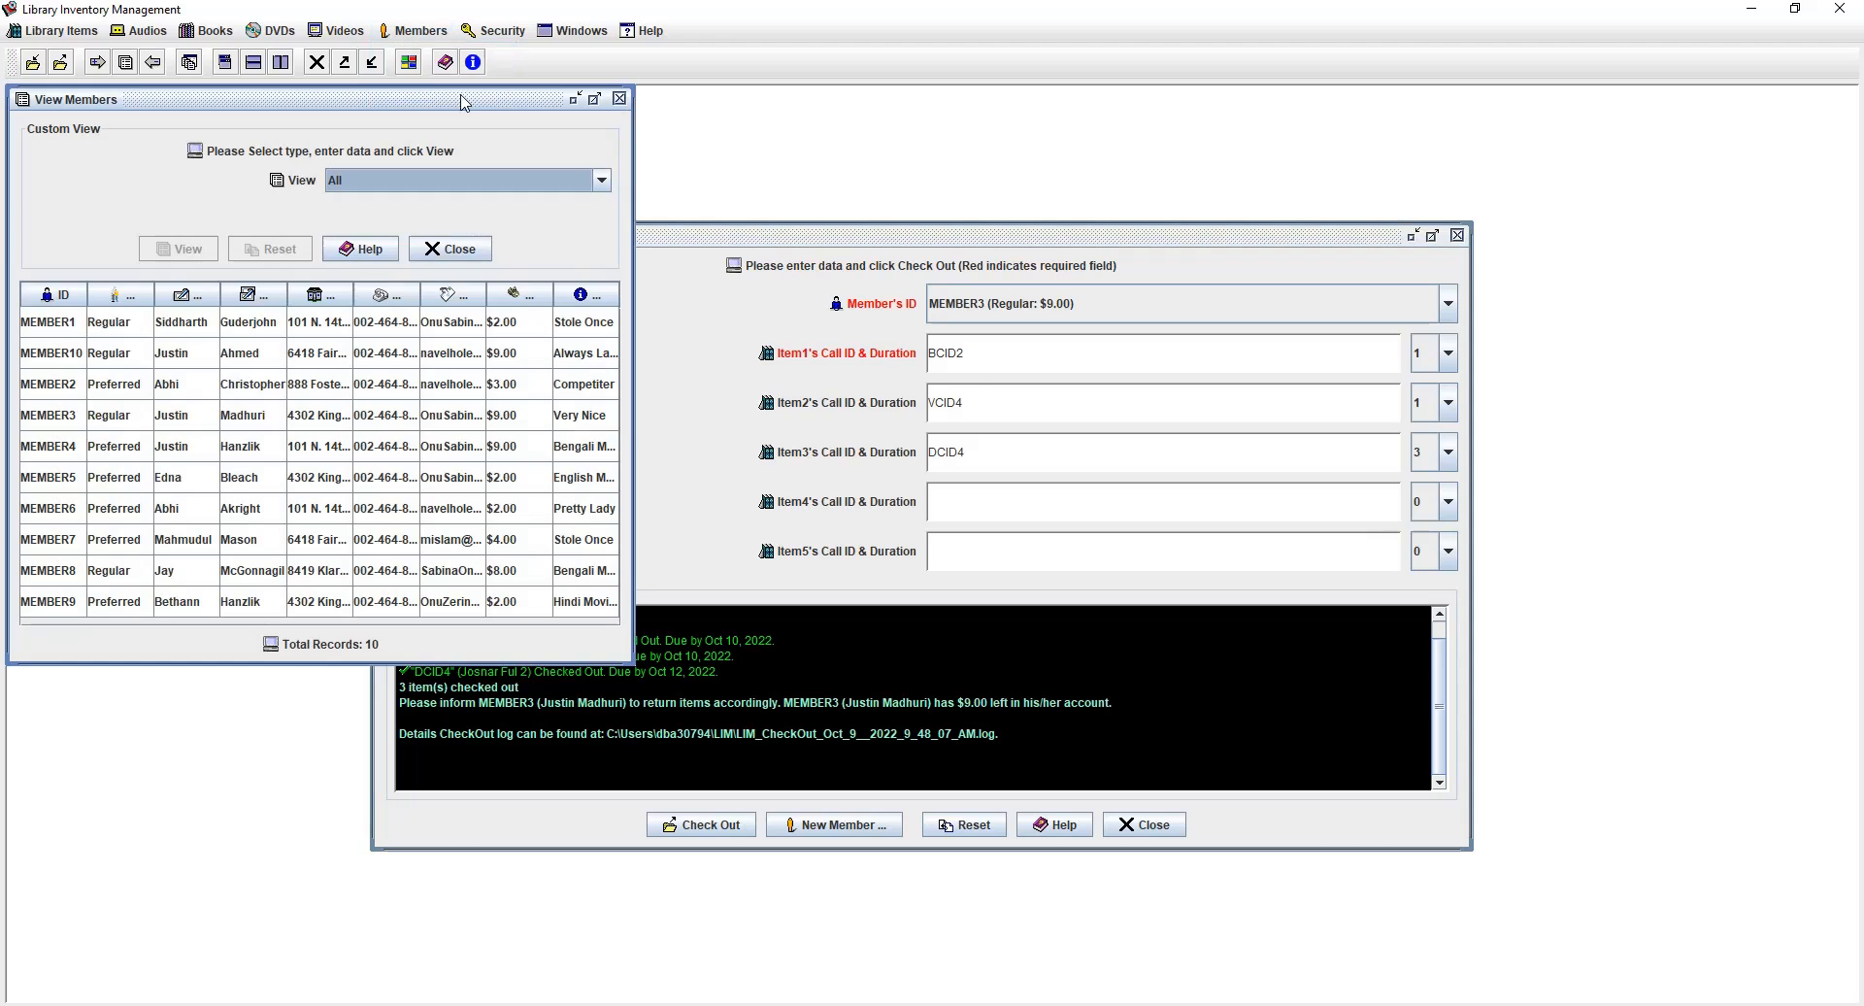
drag(451, 103, 799, 206)
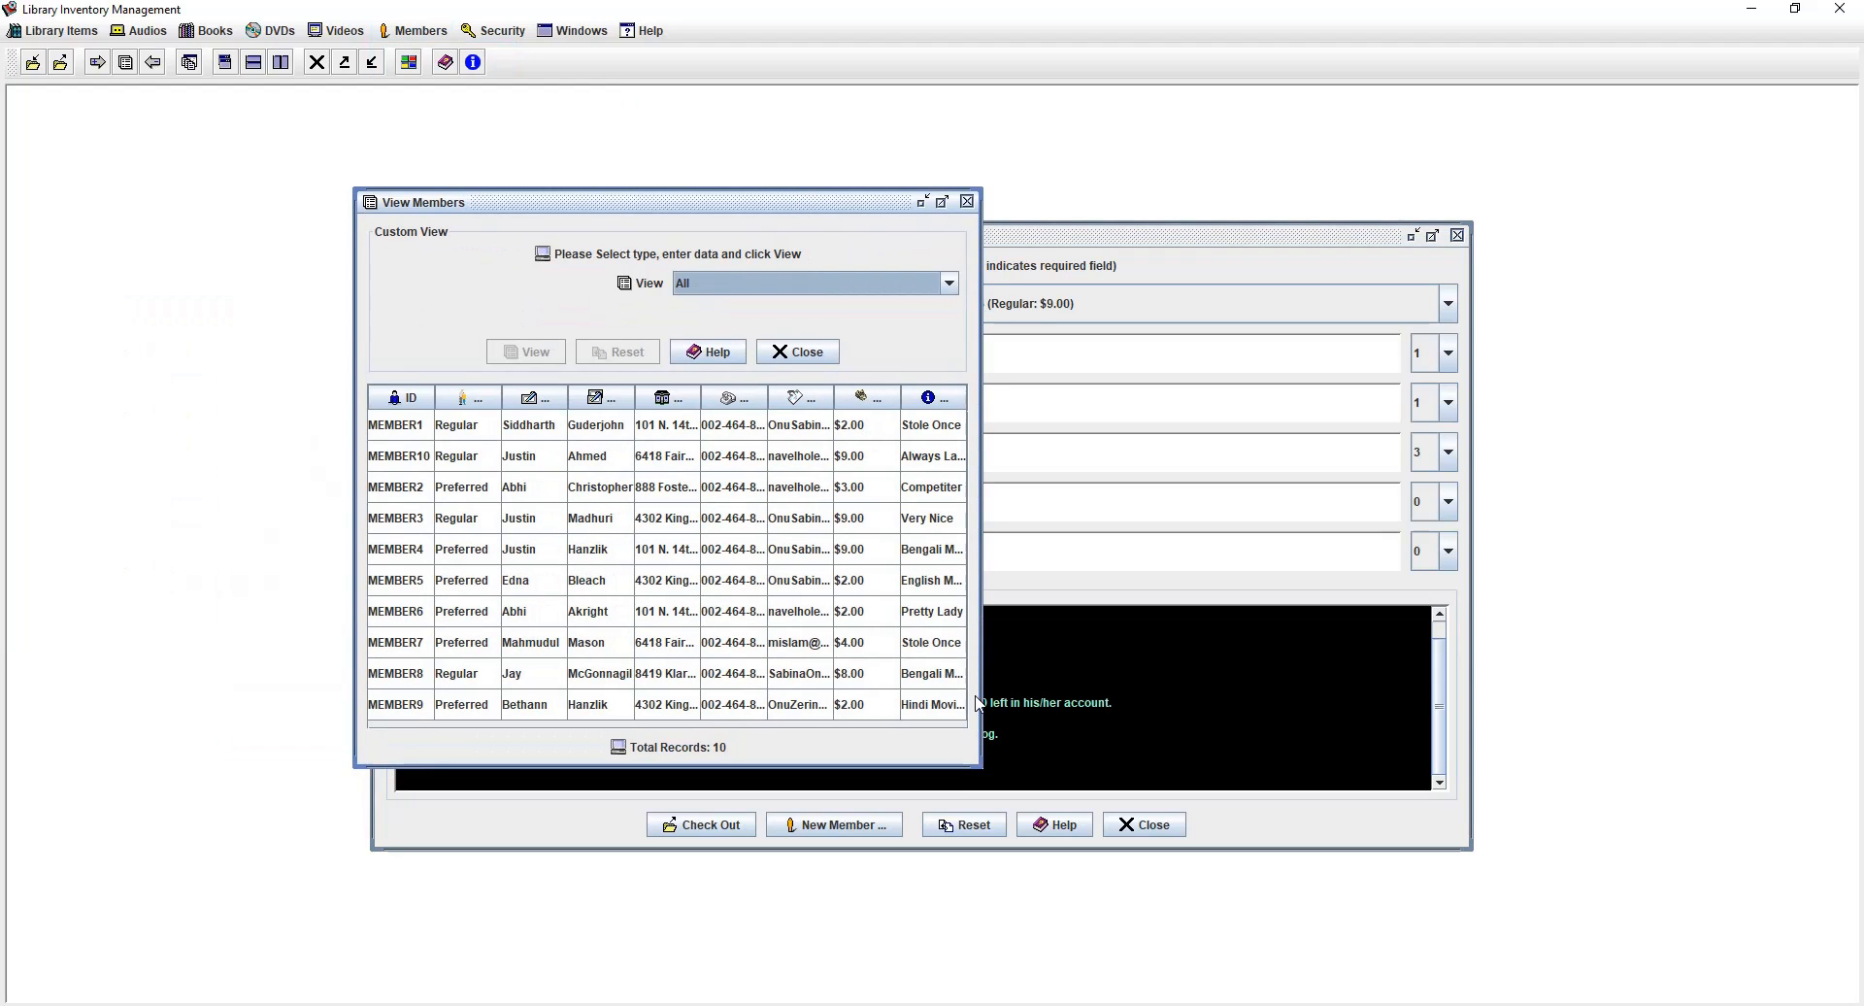
click(967, 201)
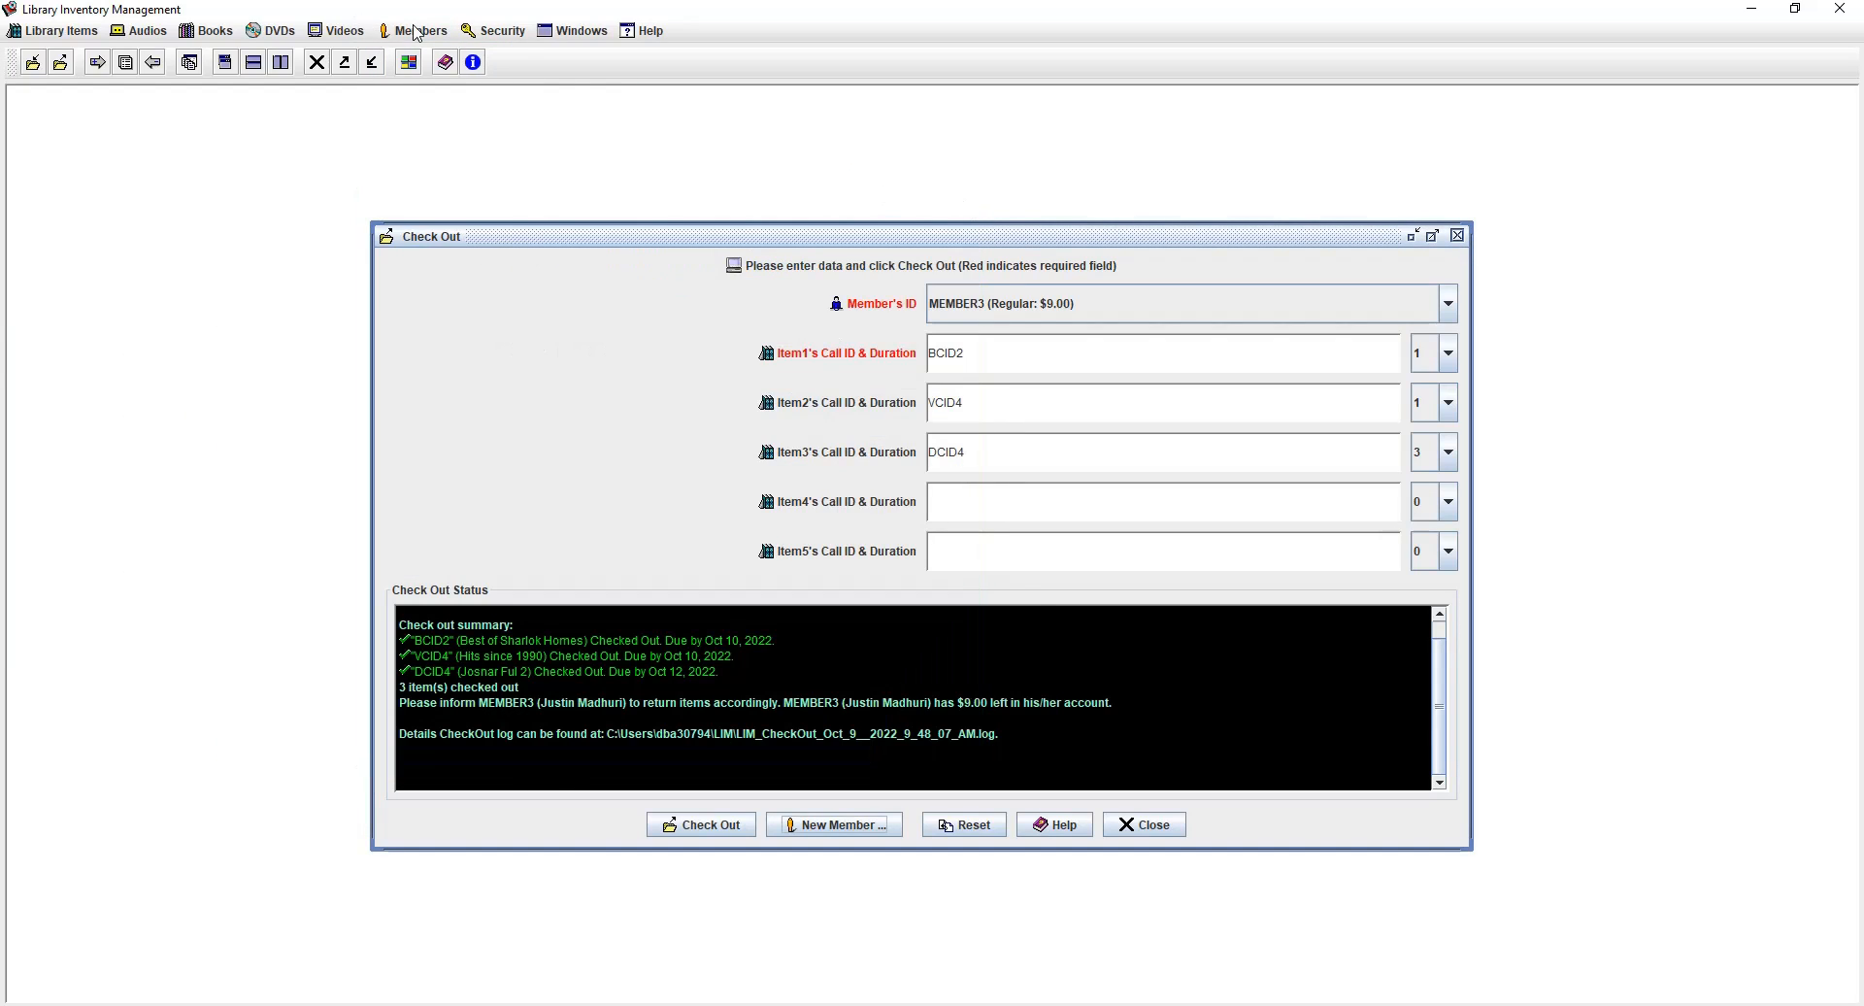
- Open and dismiss the blank form for adding members, and close the checkout window
click(416, 30)
click(408, 53)
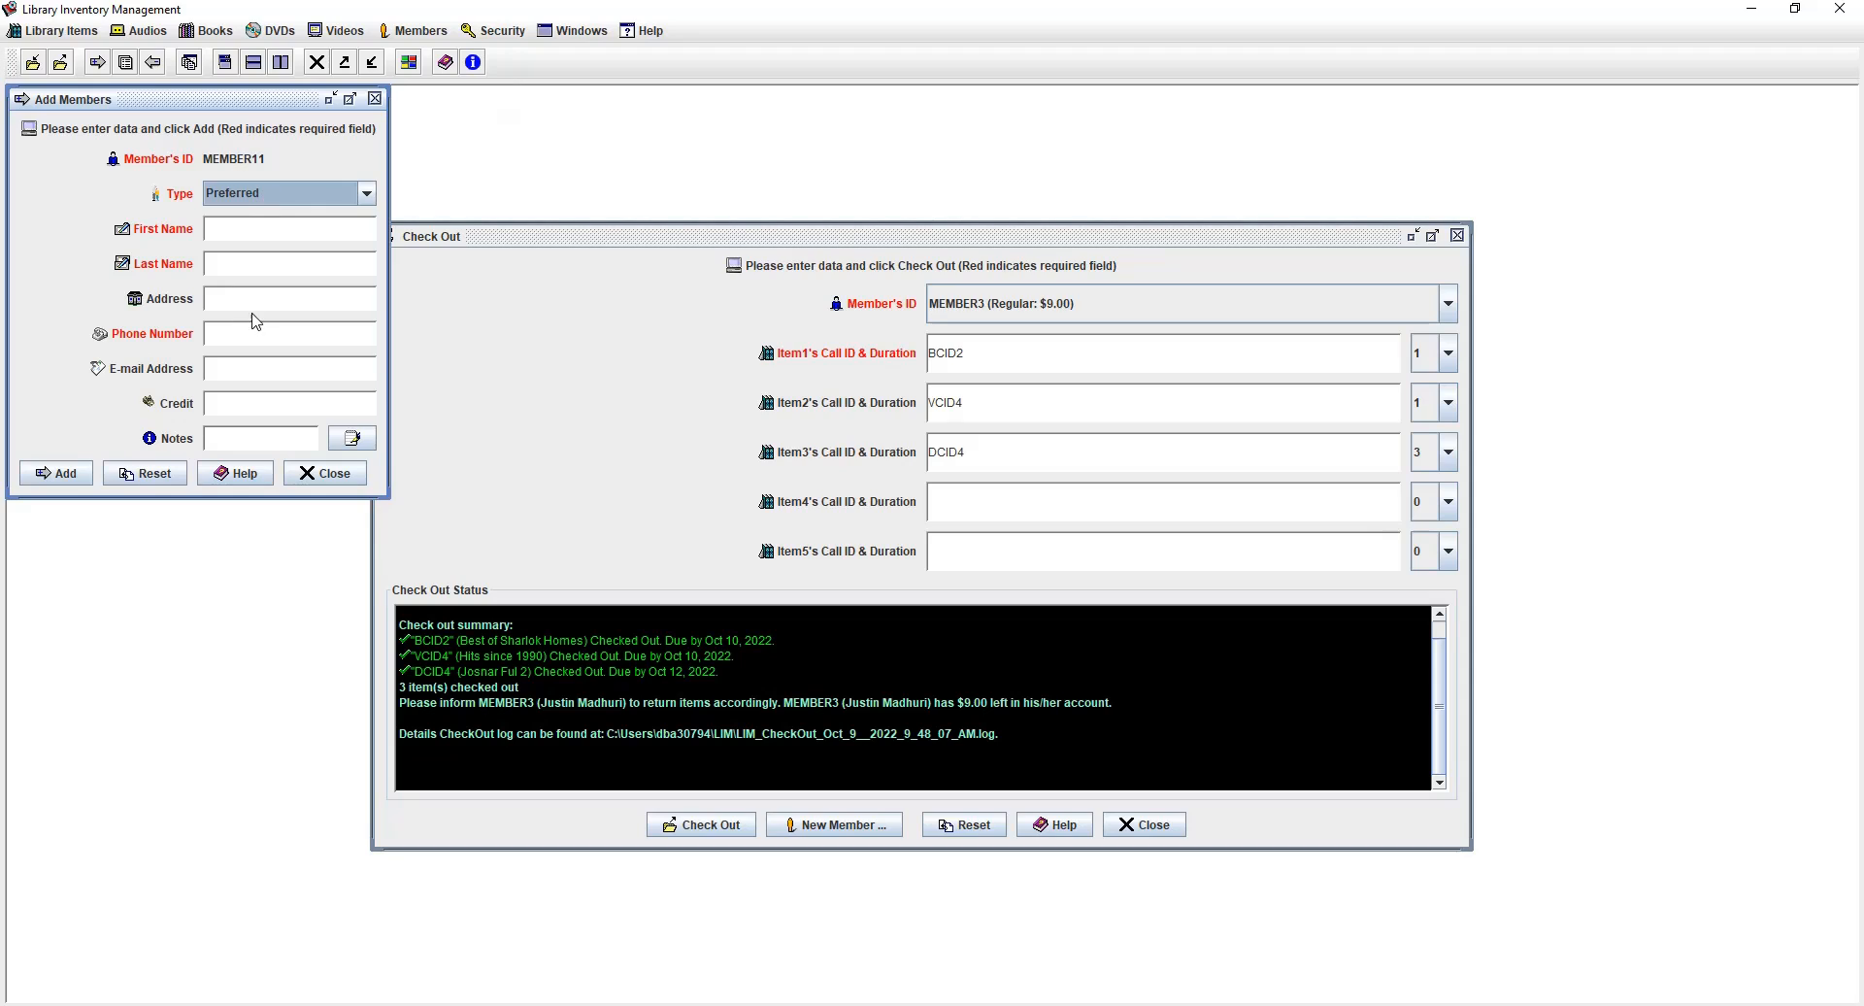
click(375, 98)
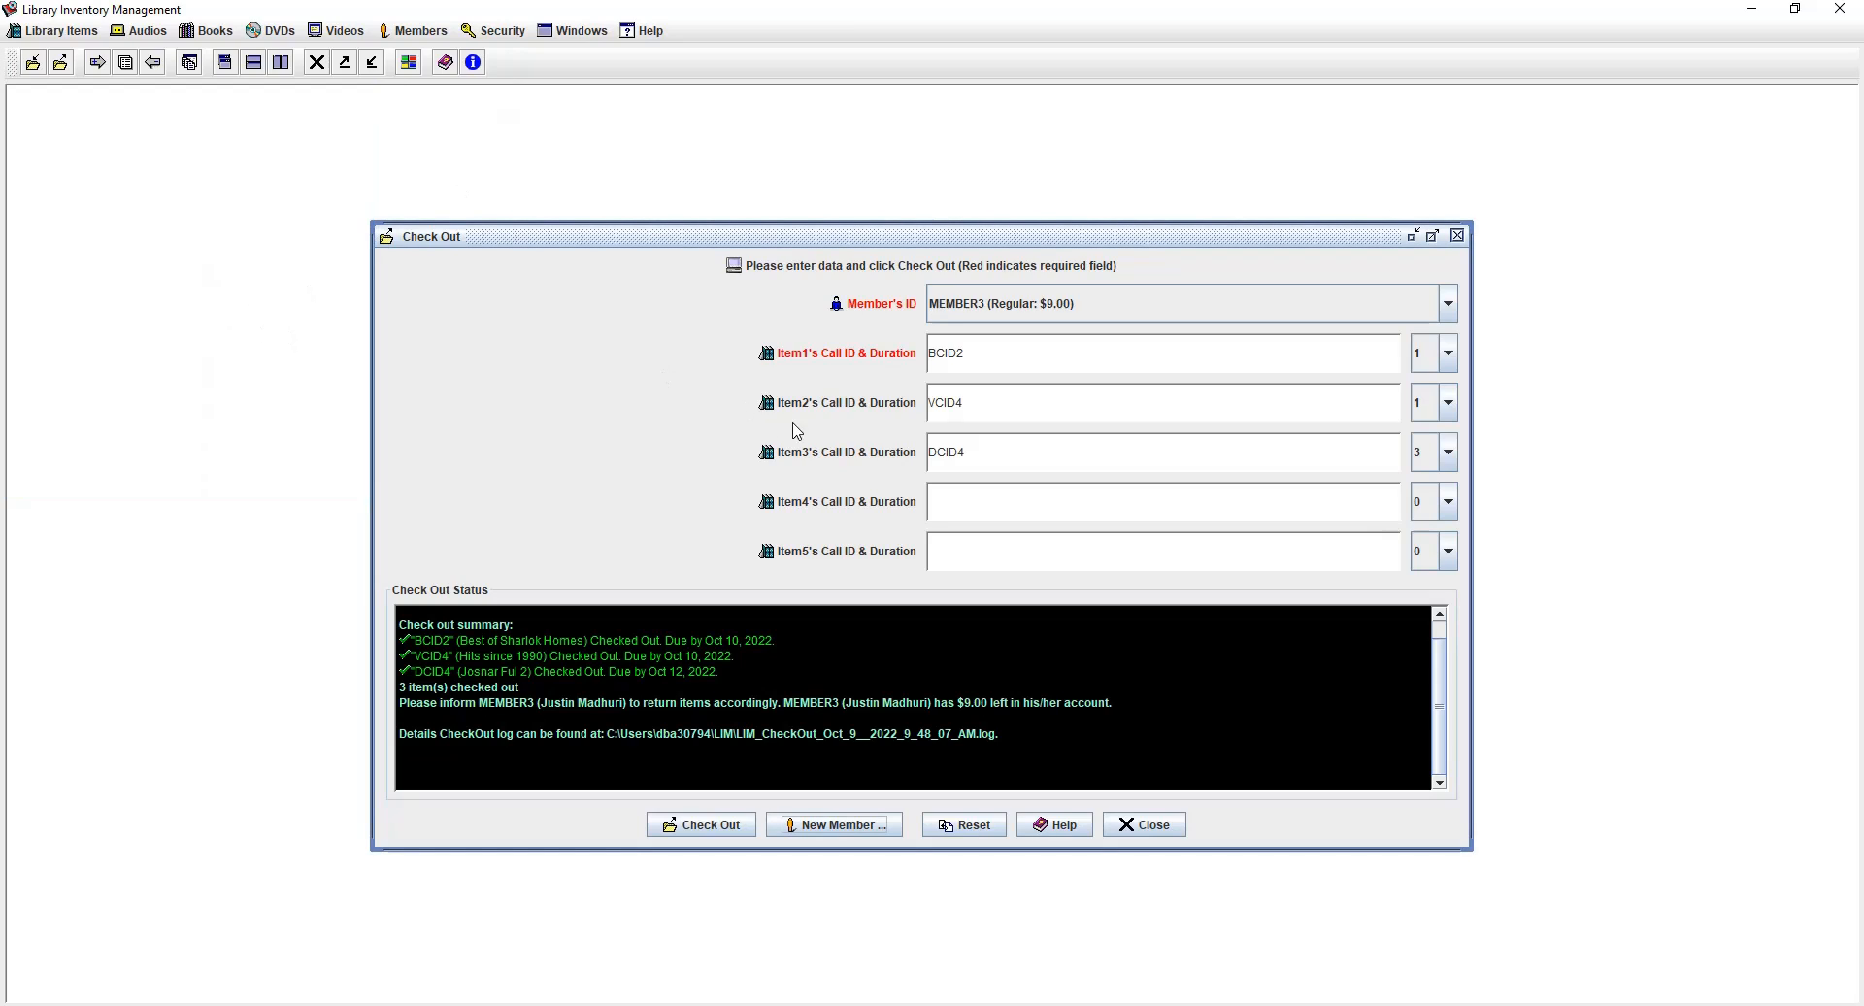
click(1457, 236)
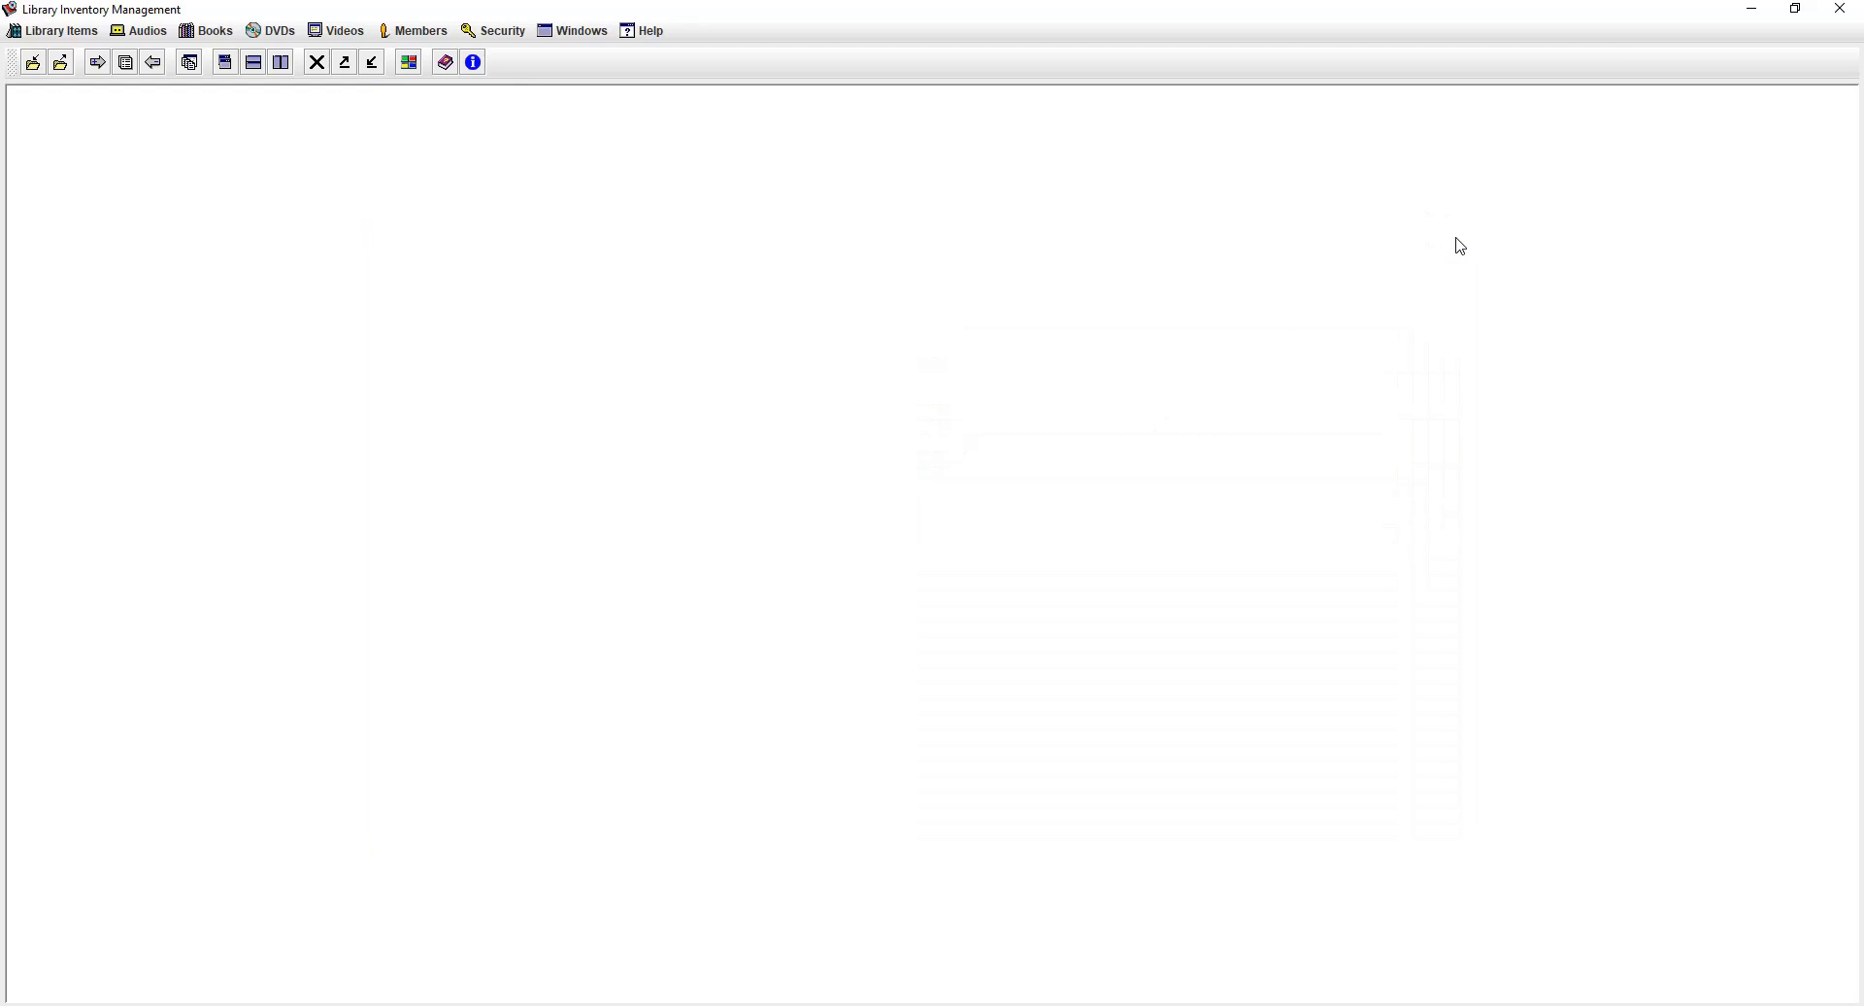
- View all members in a list enlarged to show full column headings, and check the actions available for the first member
click(424, 35)
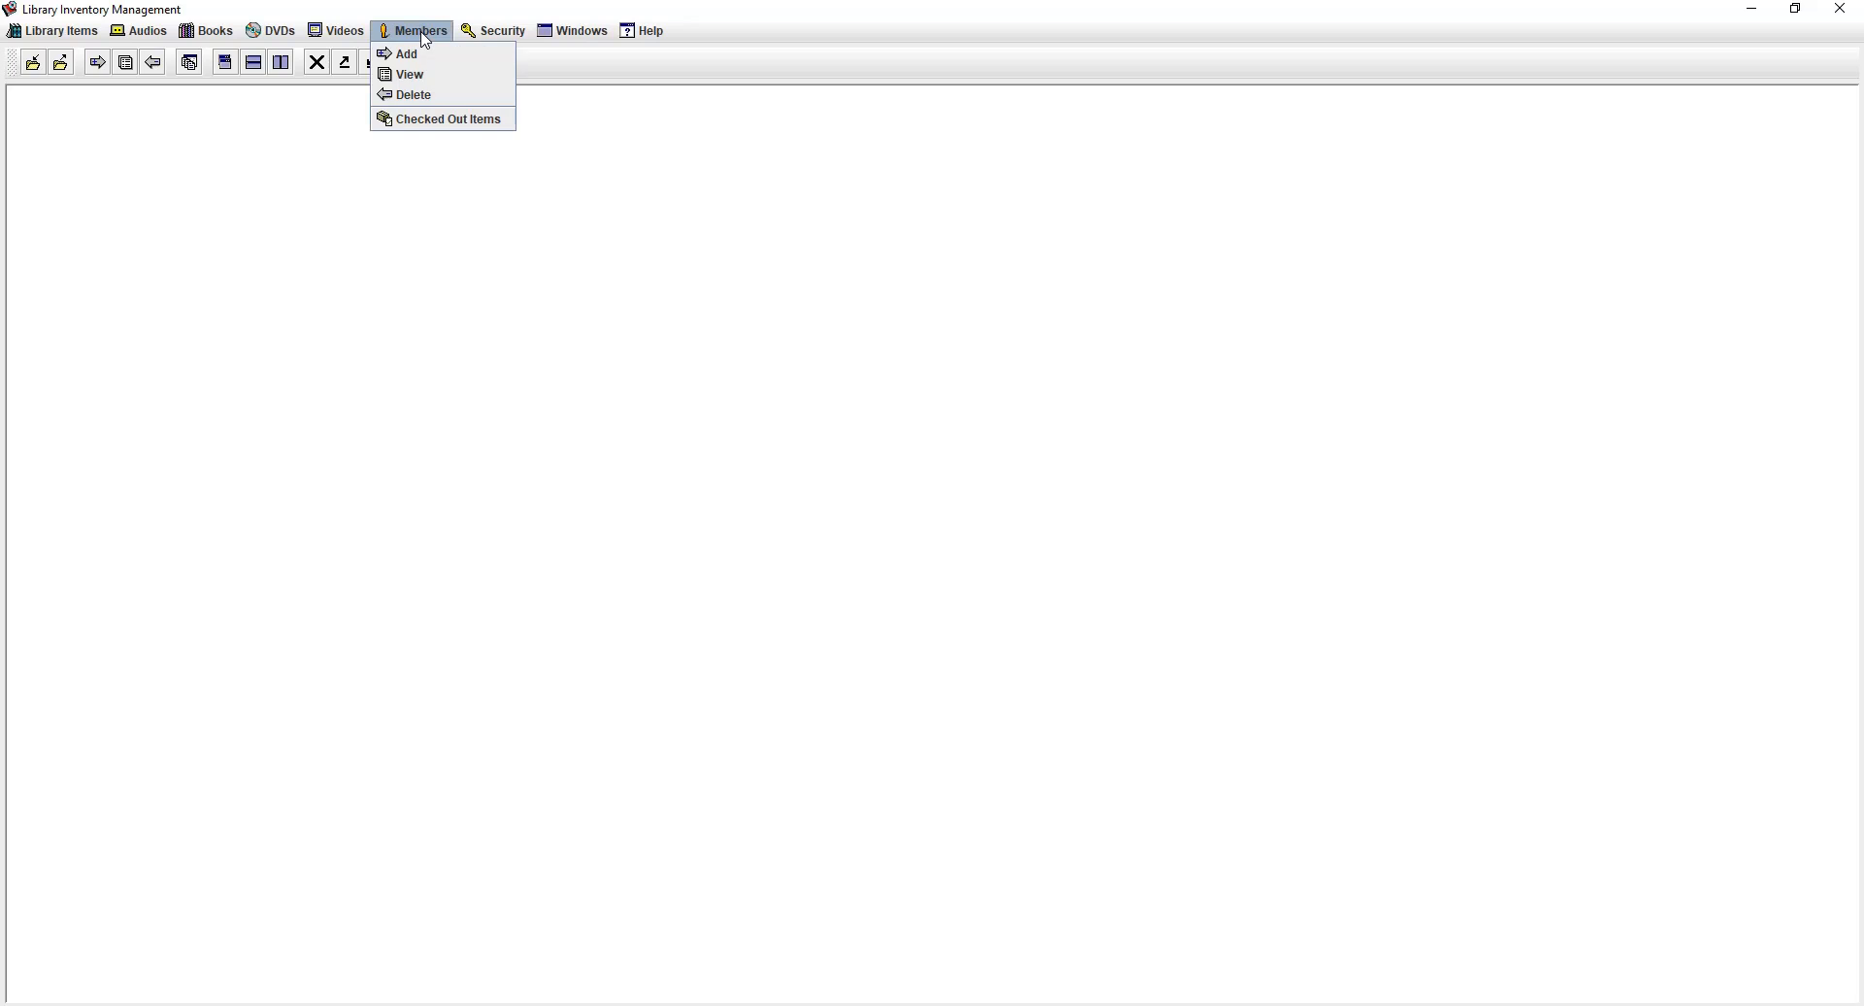
click(422, 78)
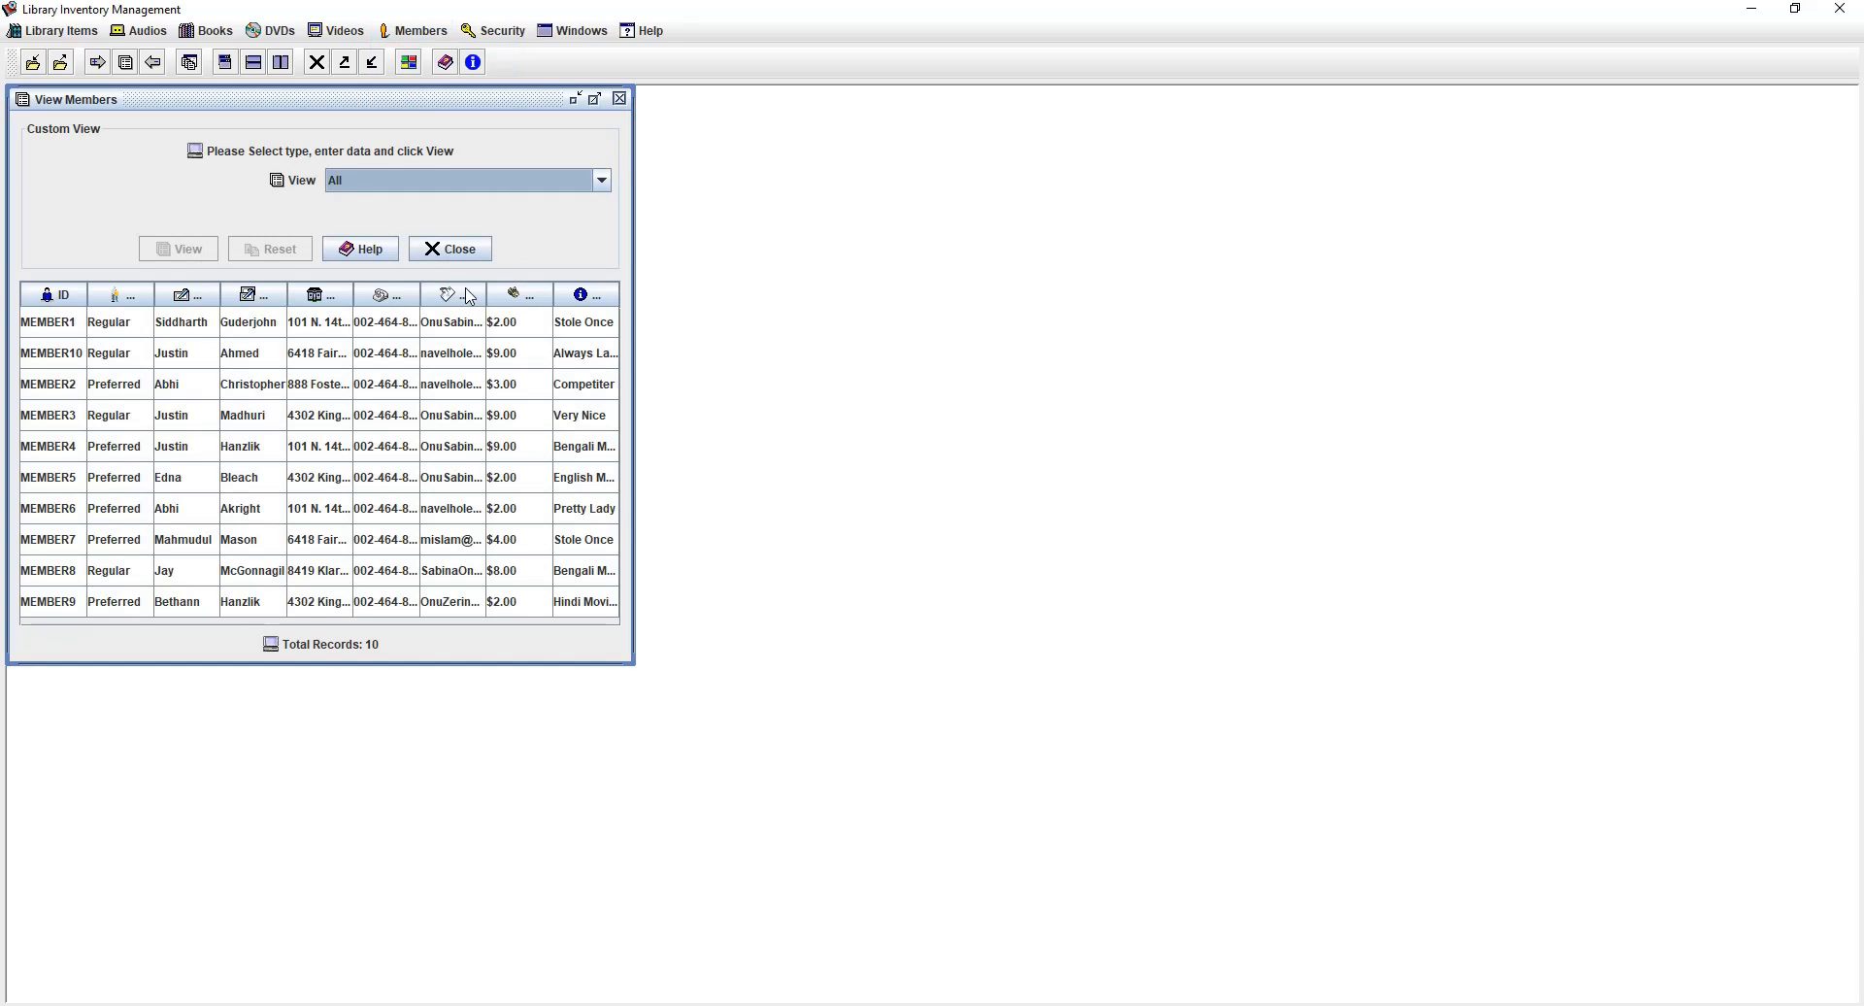
drag(417, 105, 759, 204)
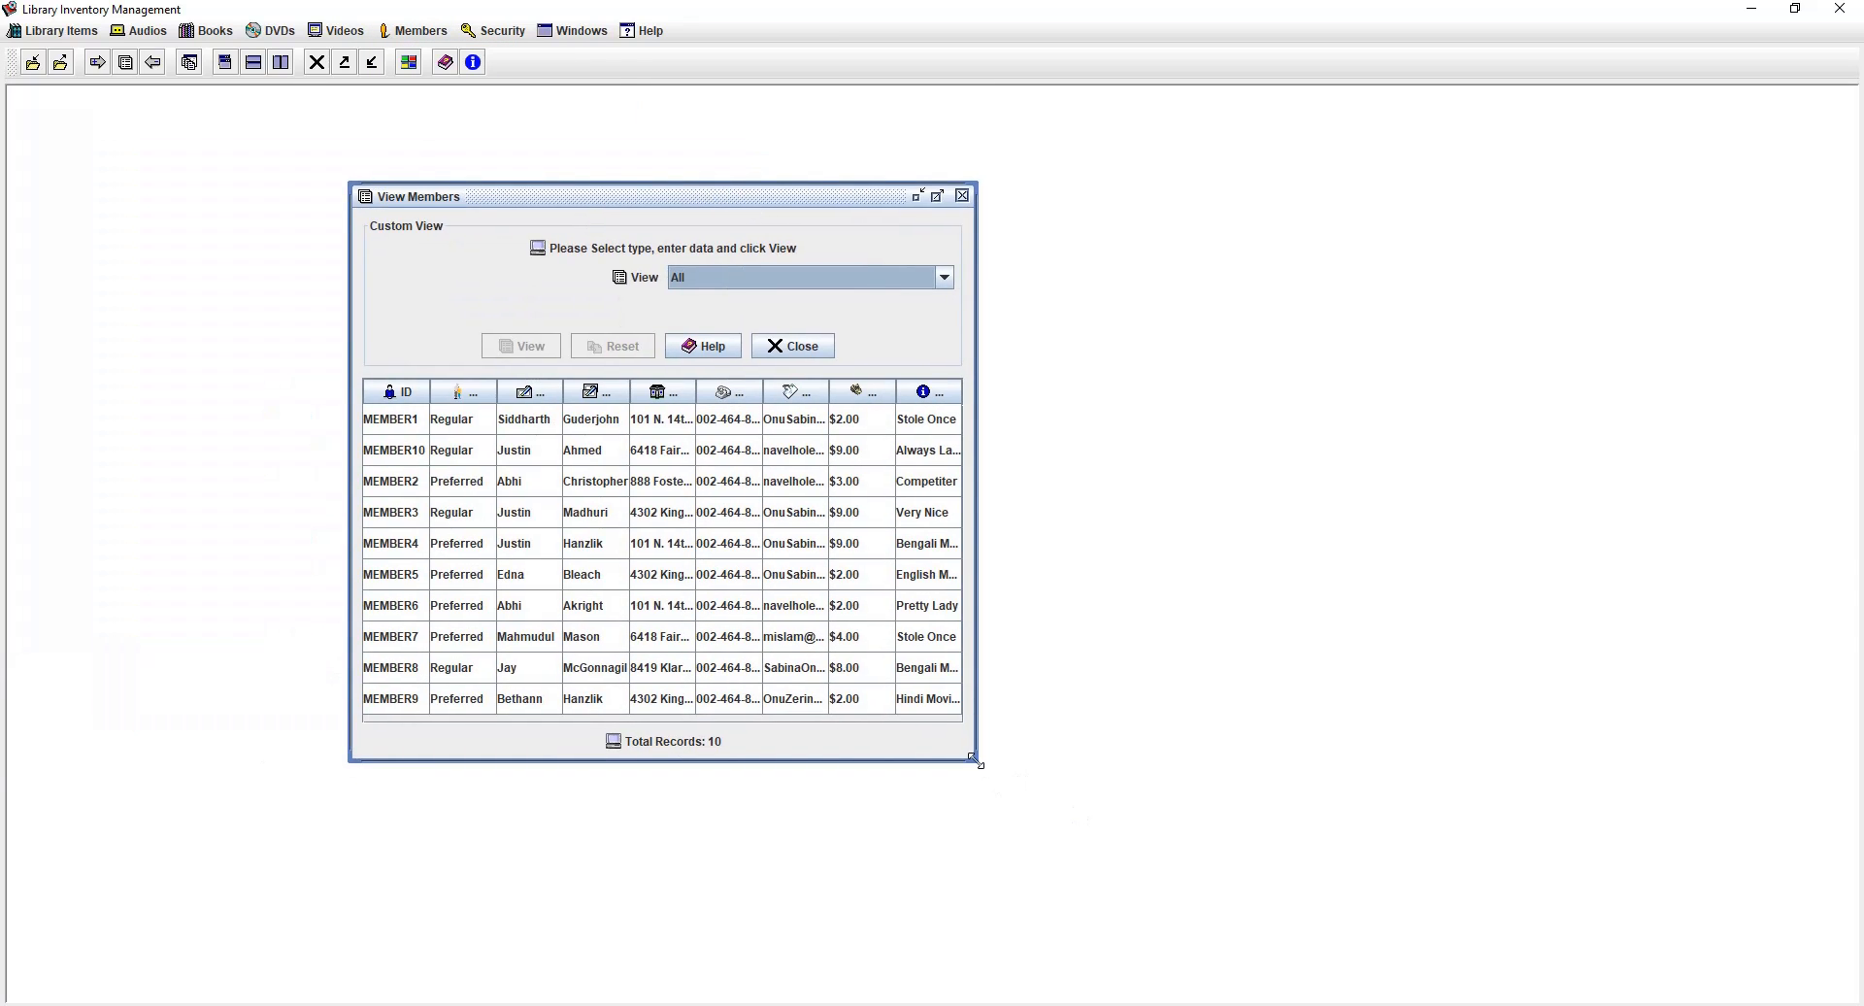
drag(976, 761, 1479, 824)
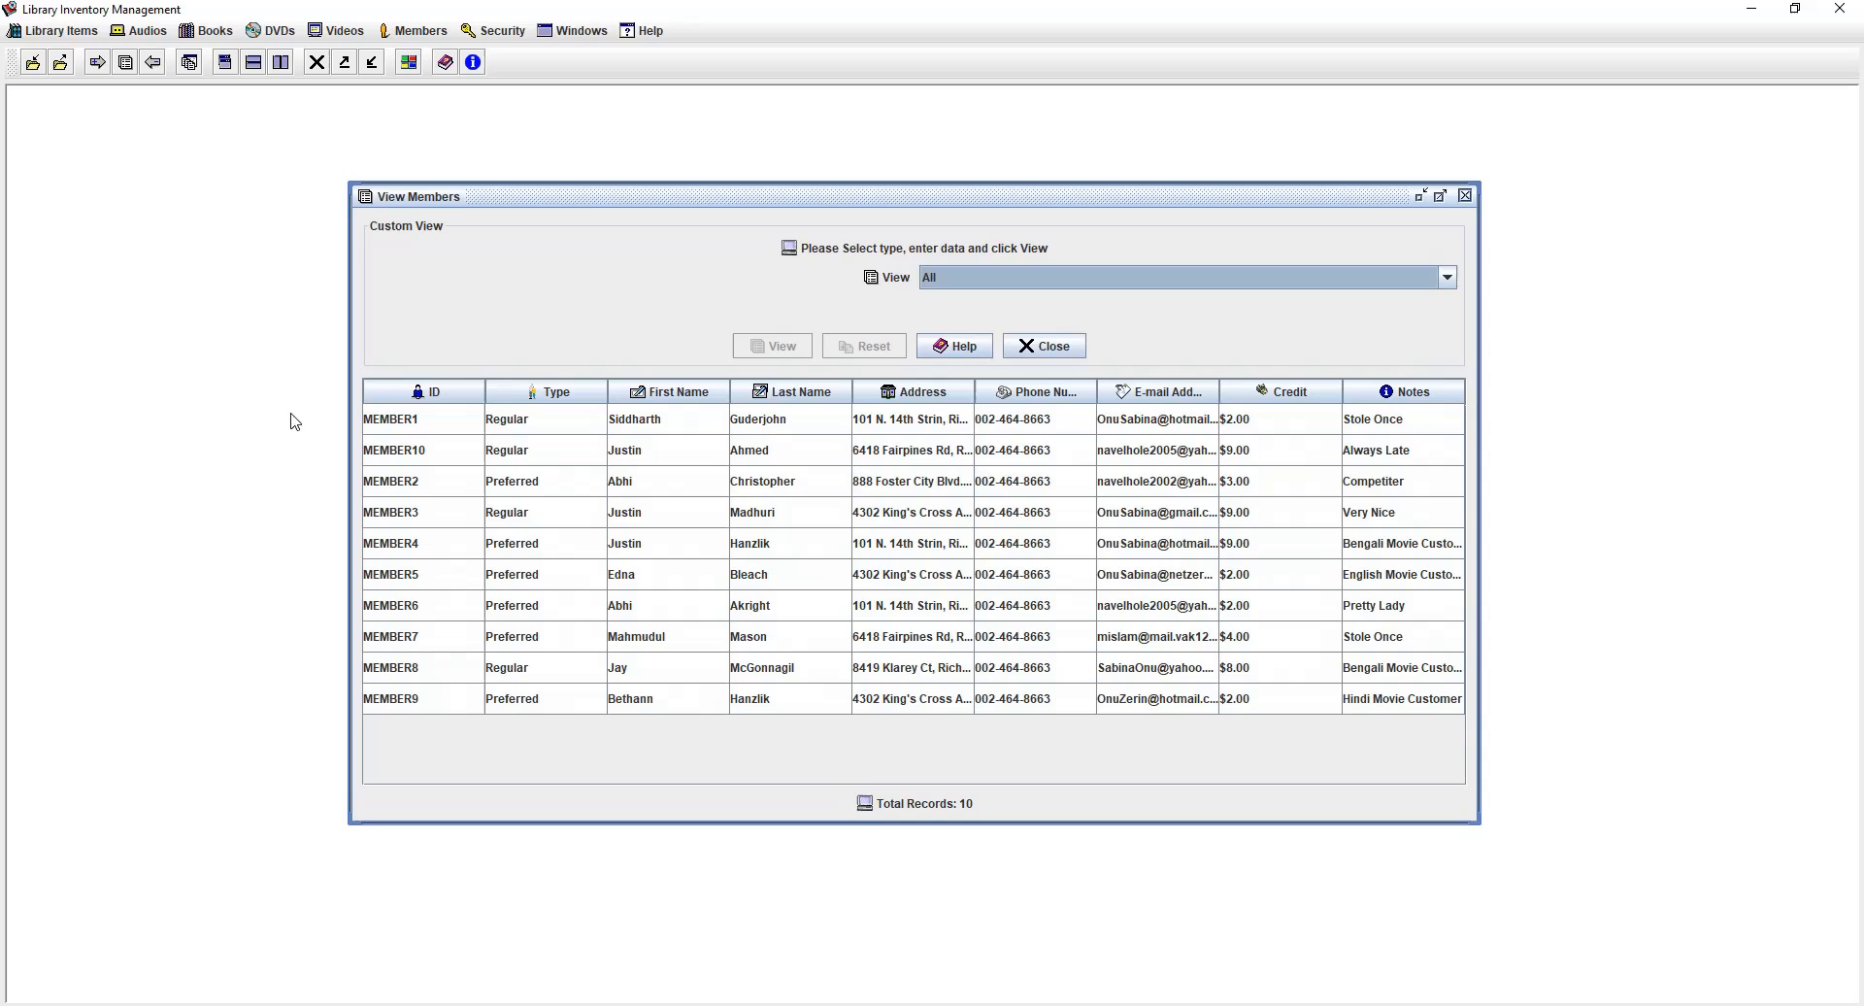
click(412, 421)
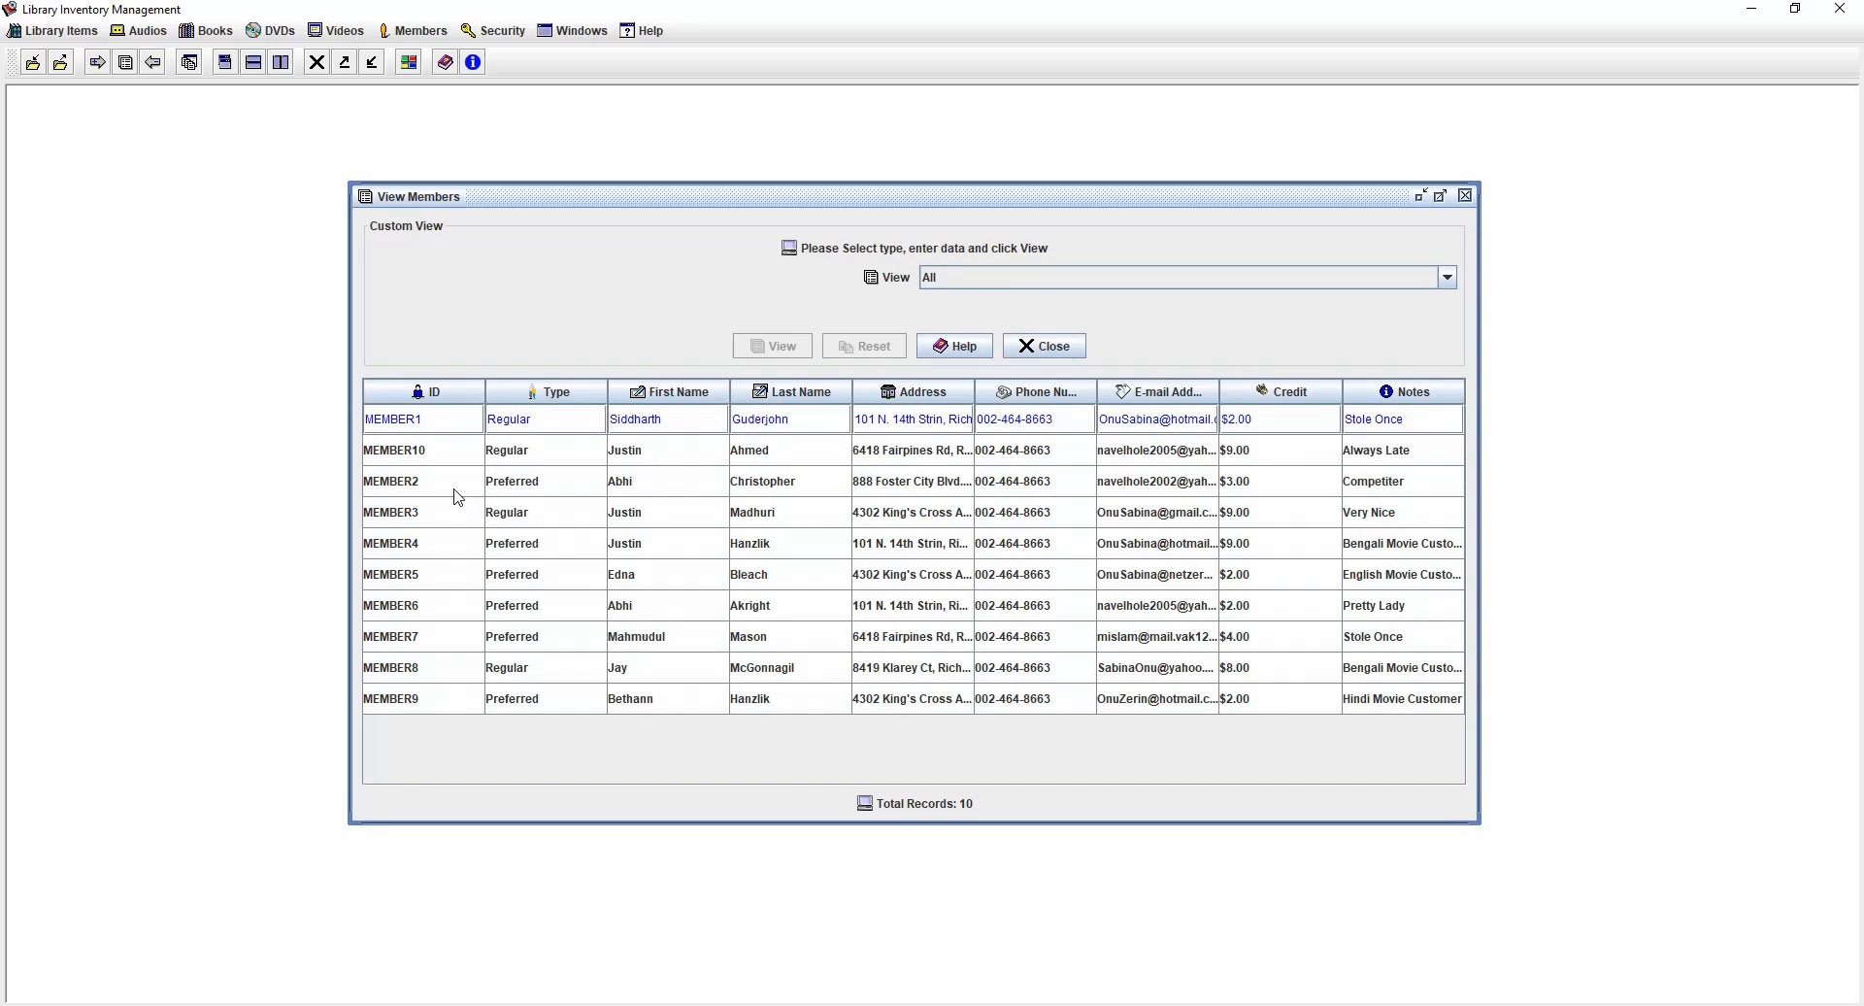
right_click(410, 423)
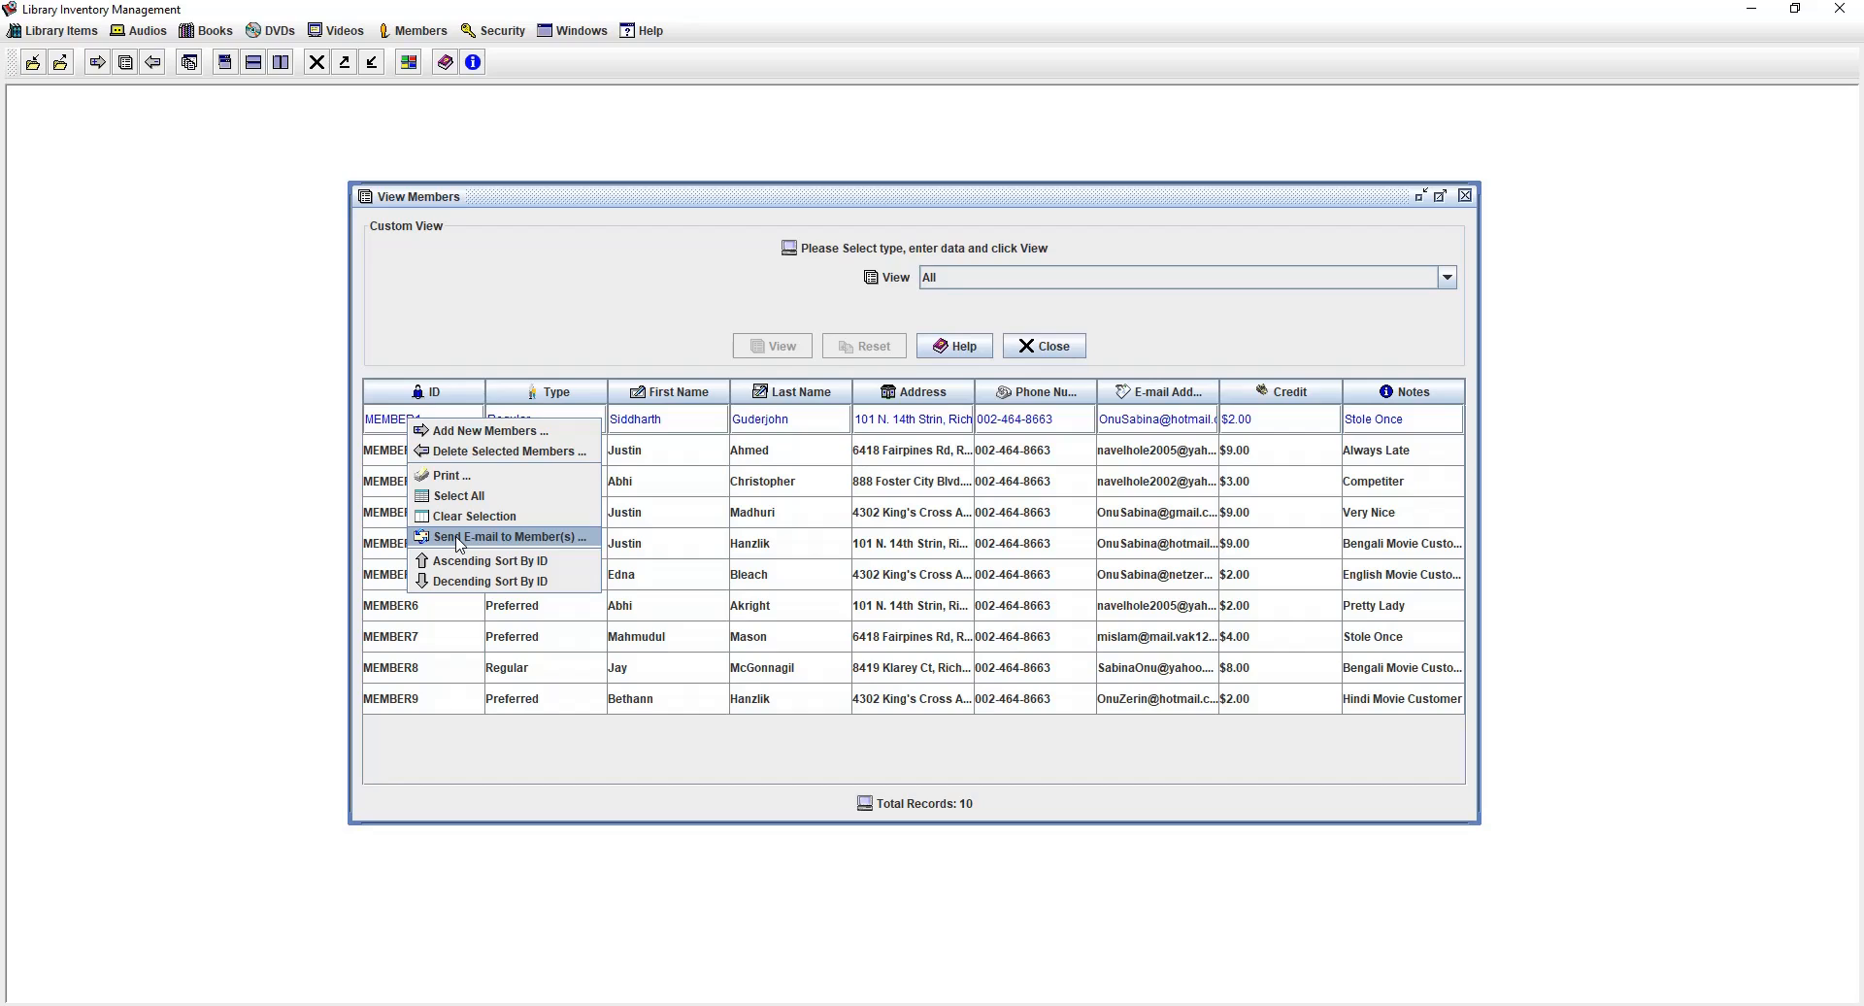
click(372, 415)
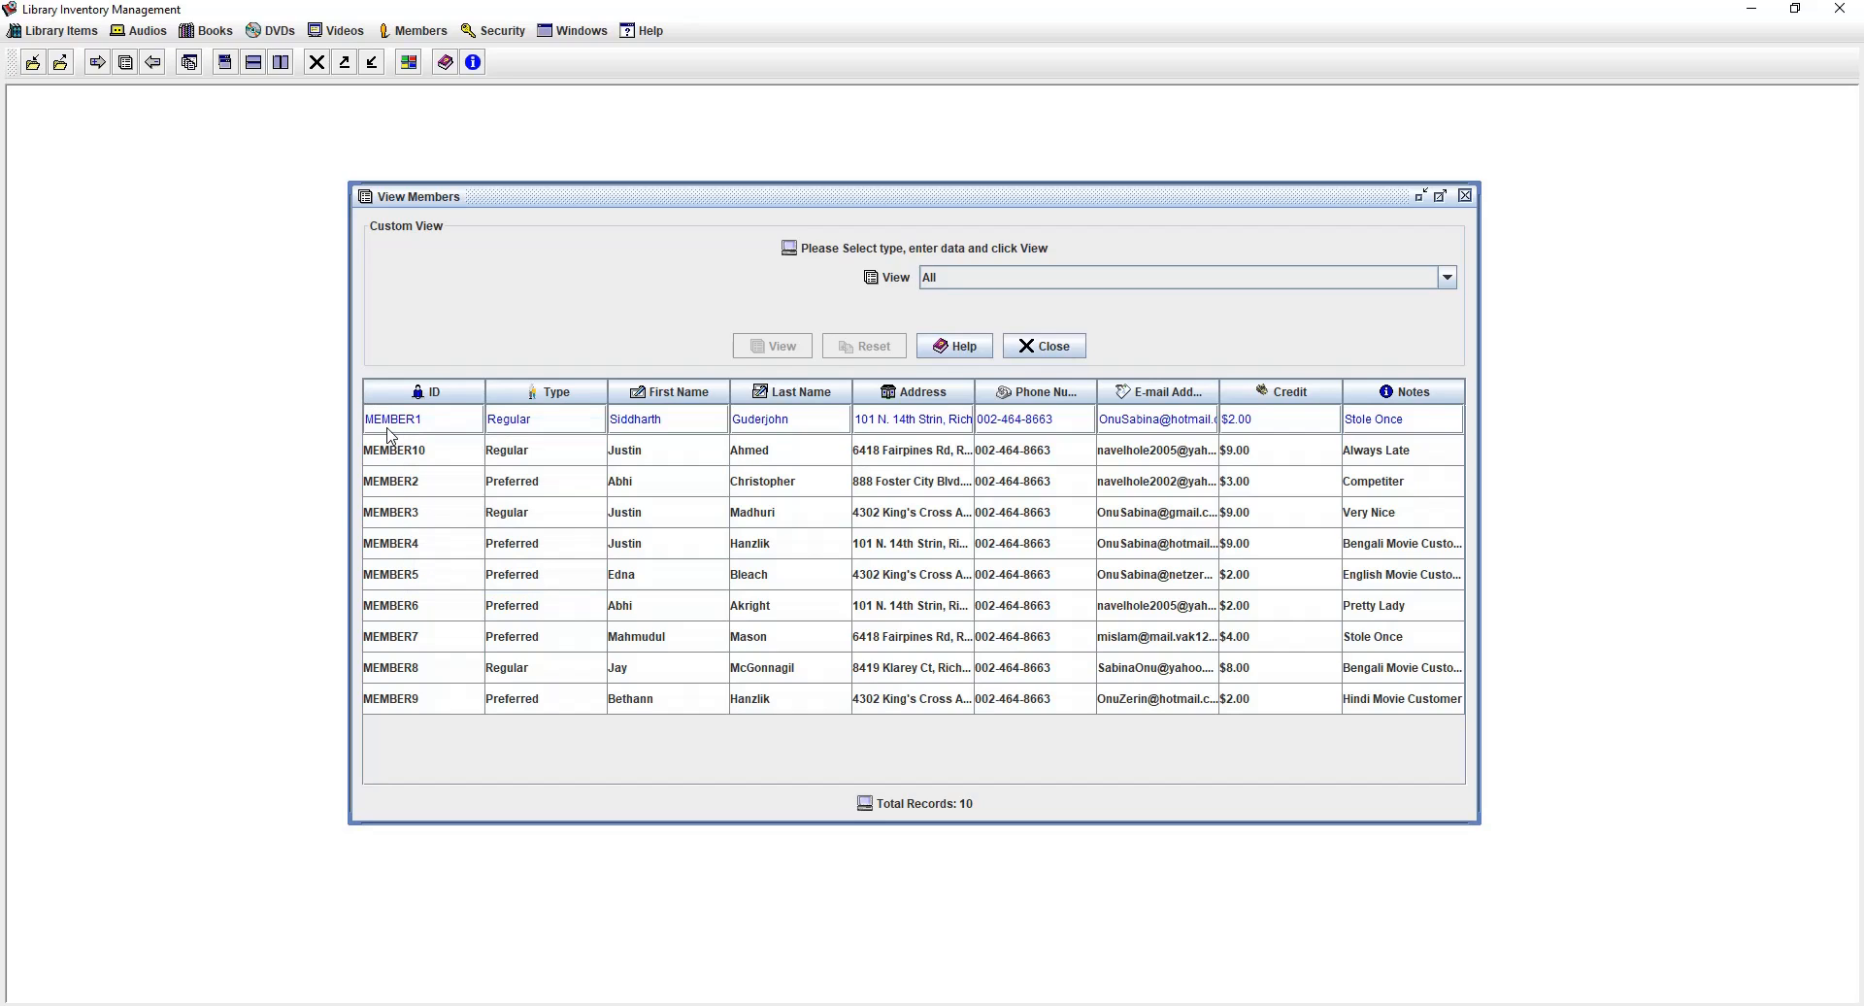
- Select the first, fourth and seventh members in the list and start an e-mail to them
ctrl+click(425, 513)
ctrl+click(439, 606)
right_click(439, 606)
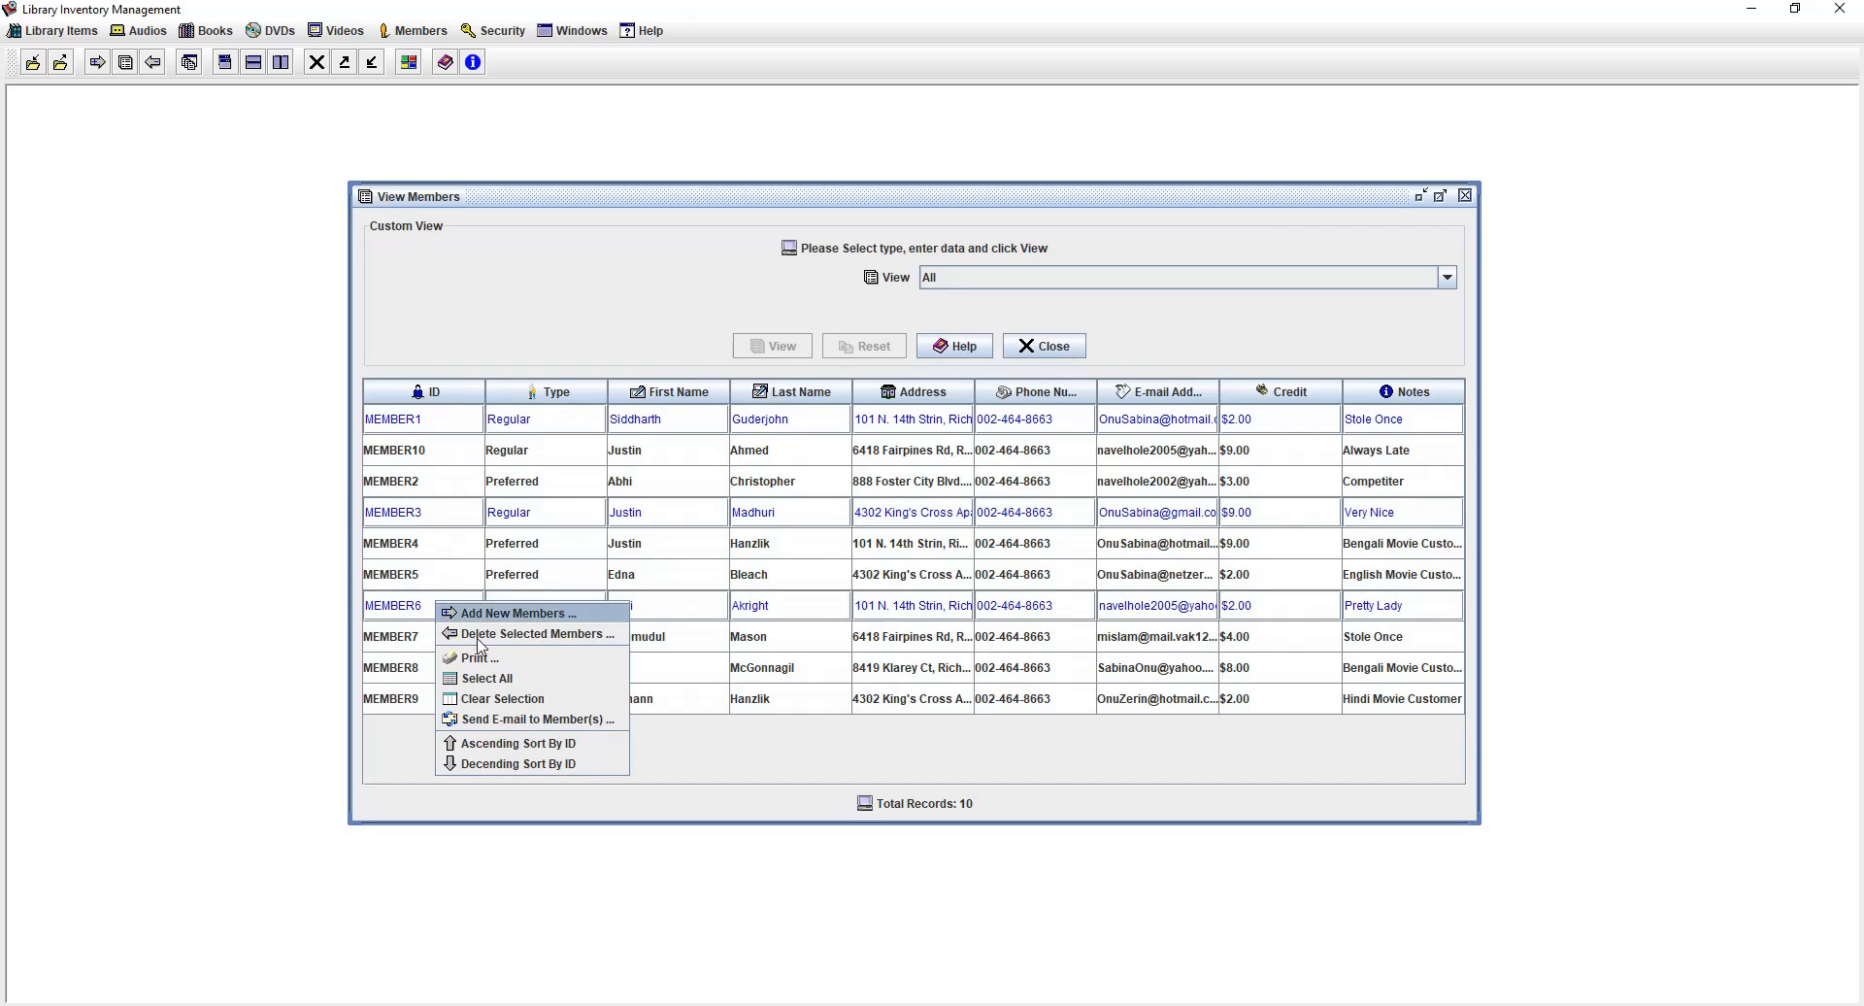
click(505, 721)
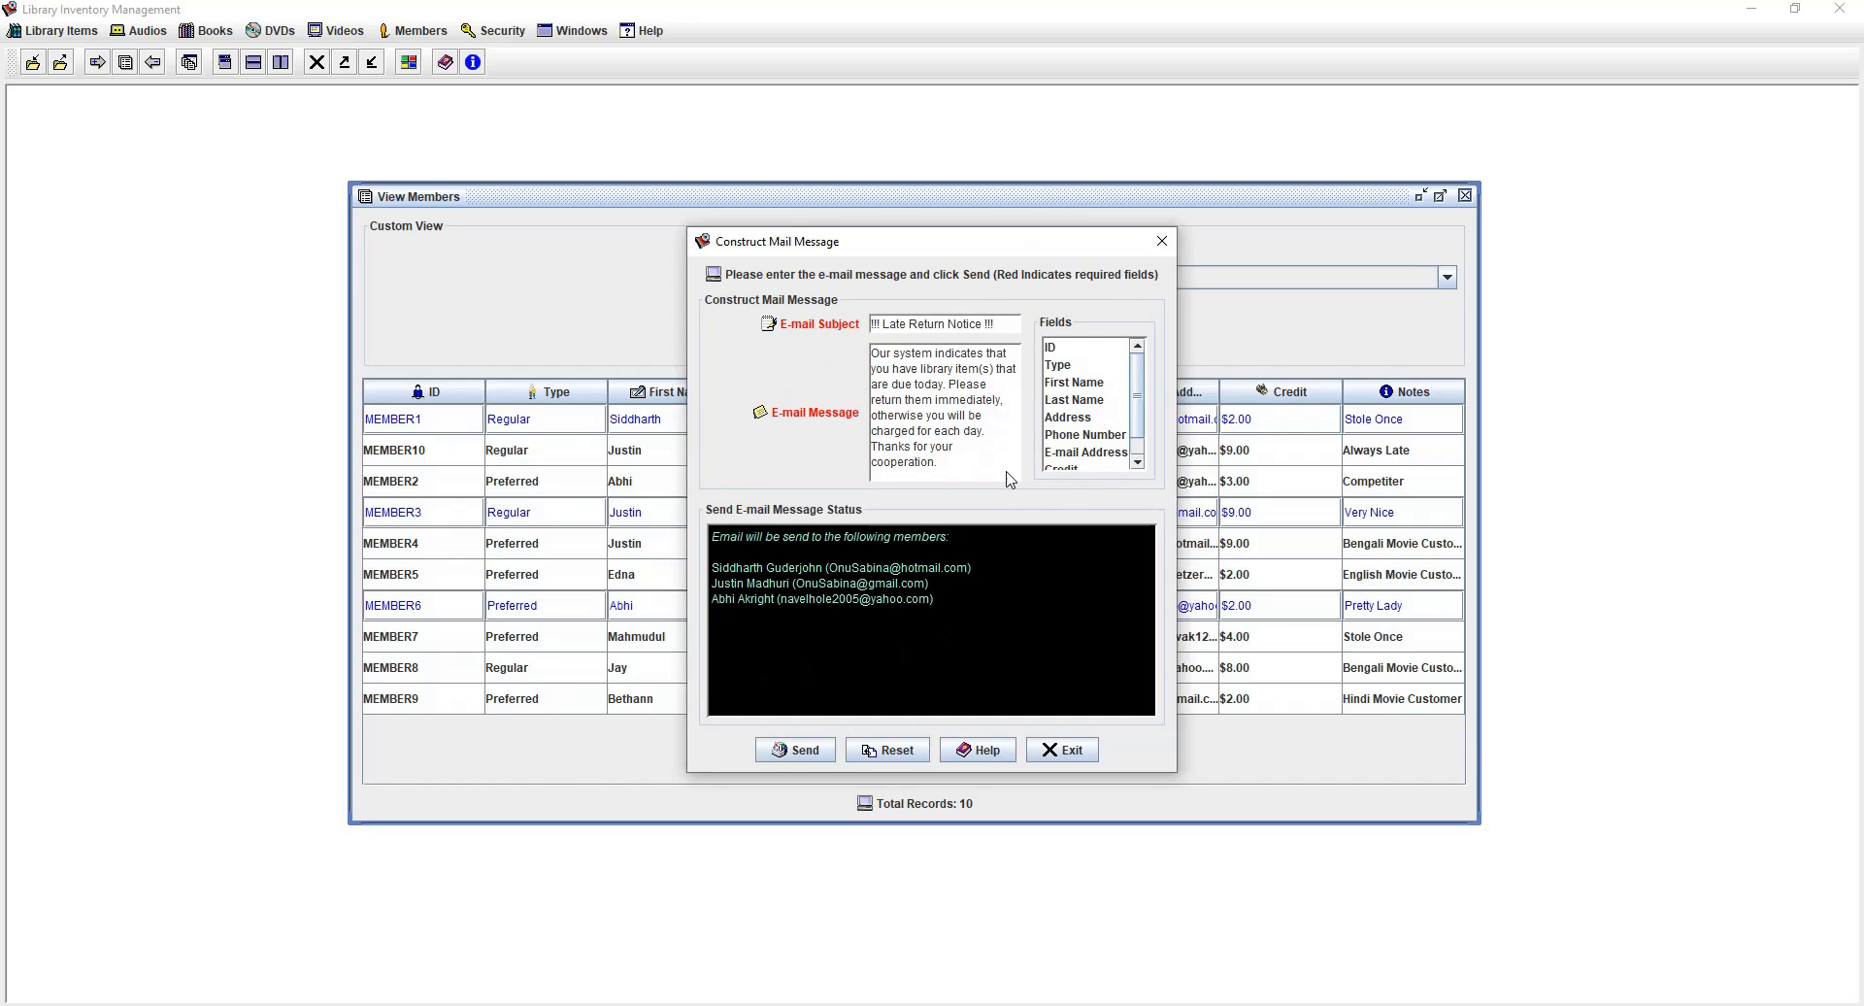
- Enlarge and reposition the mail message window, and review the default late return message text
drag(924, 250, 650, 169)
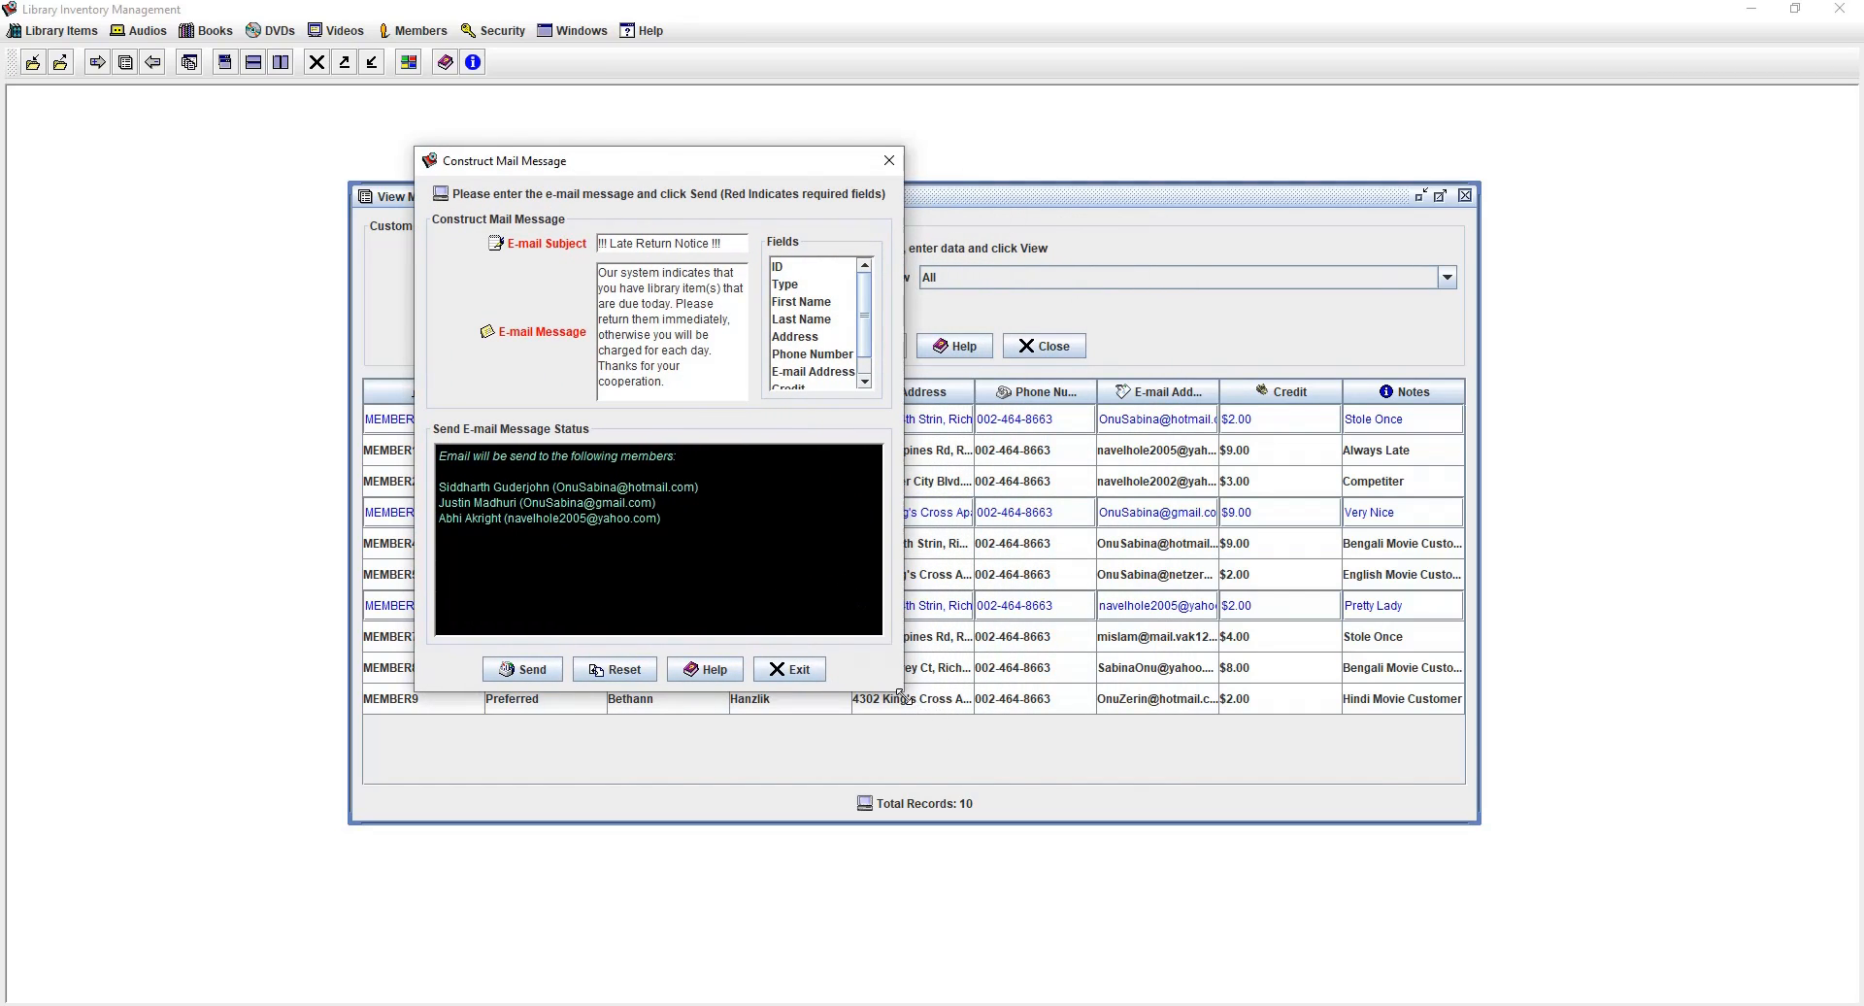
drag(904, 692, 1373, 822)
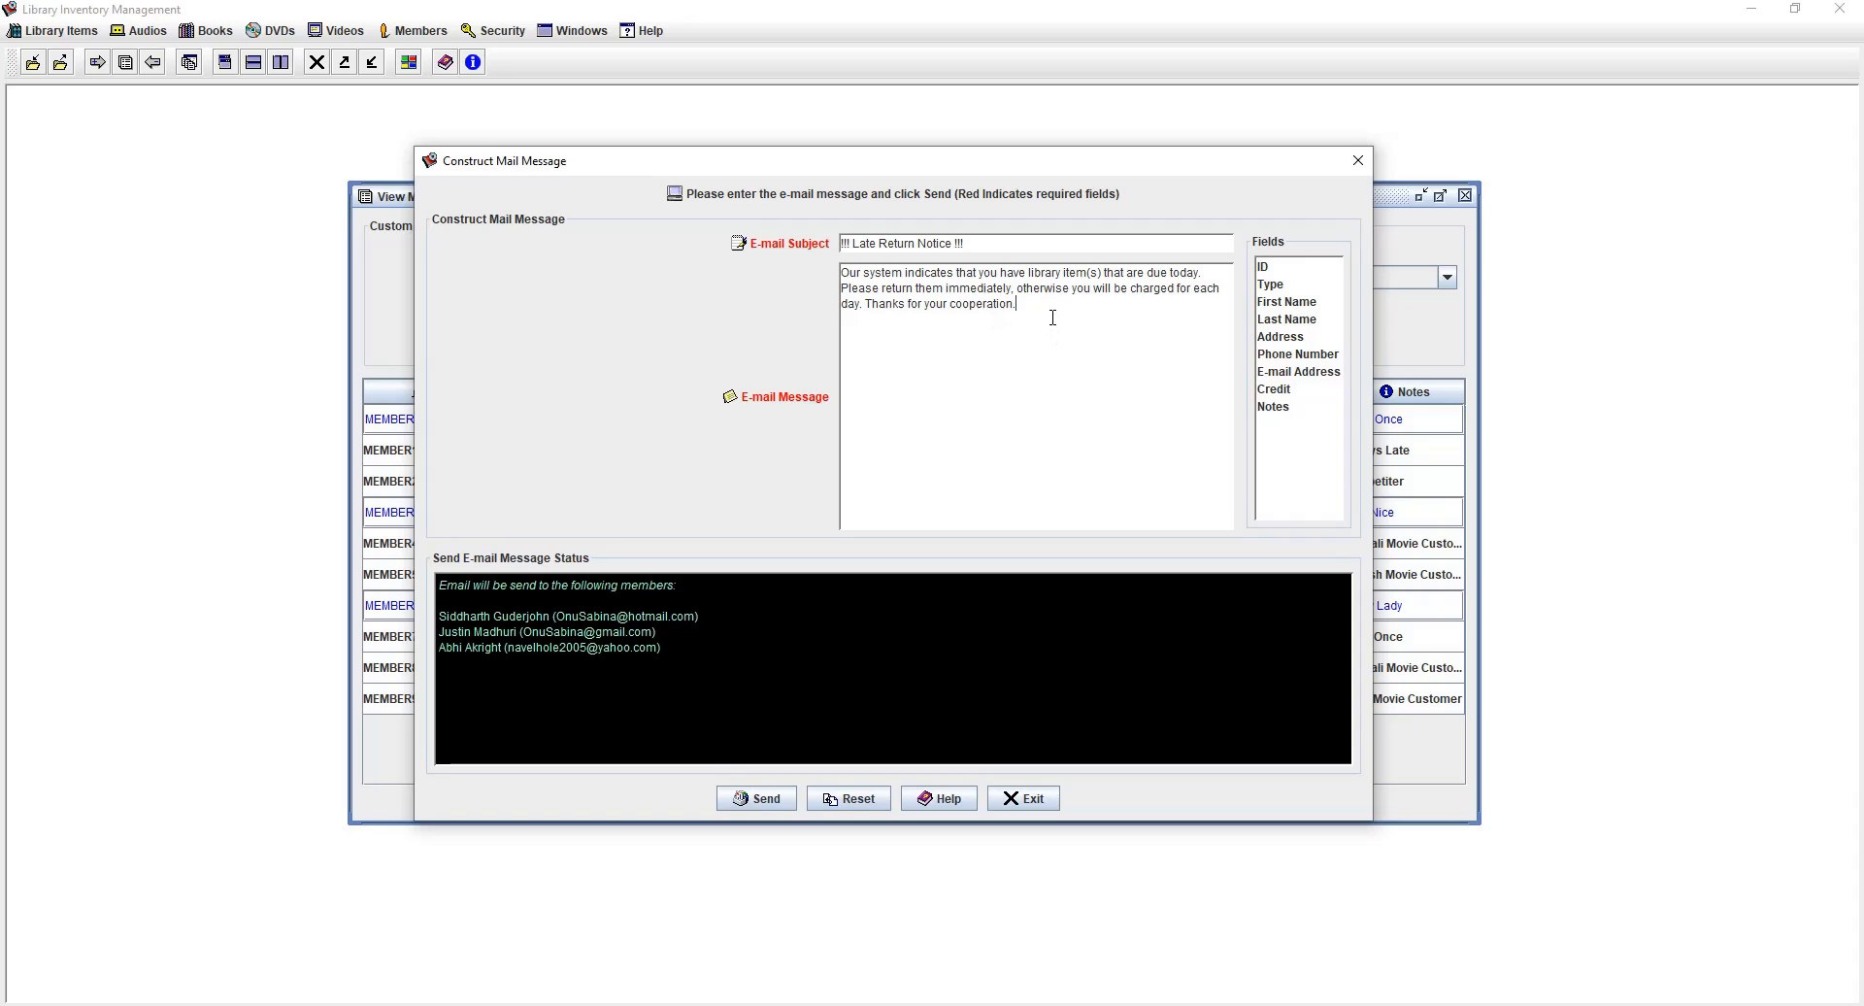
drag(1053, 317, 778, 272)
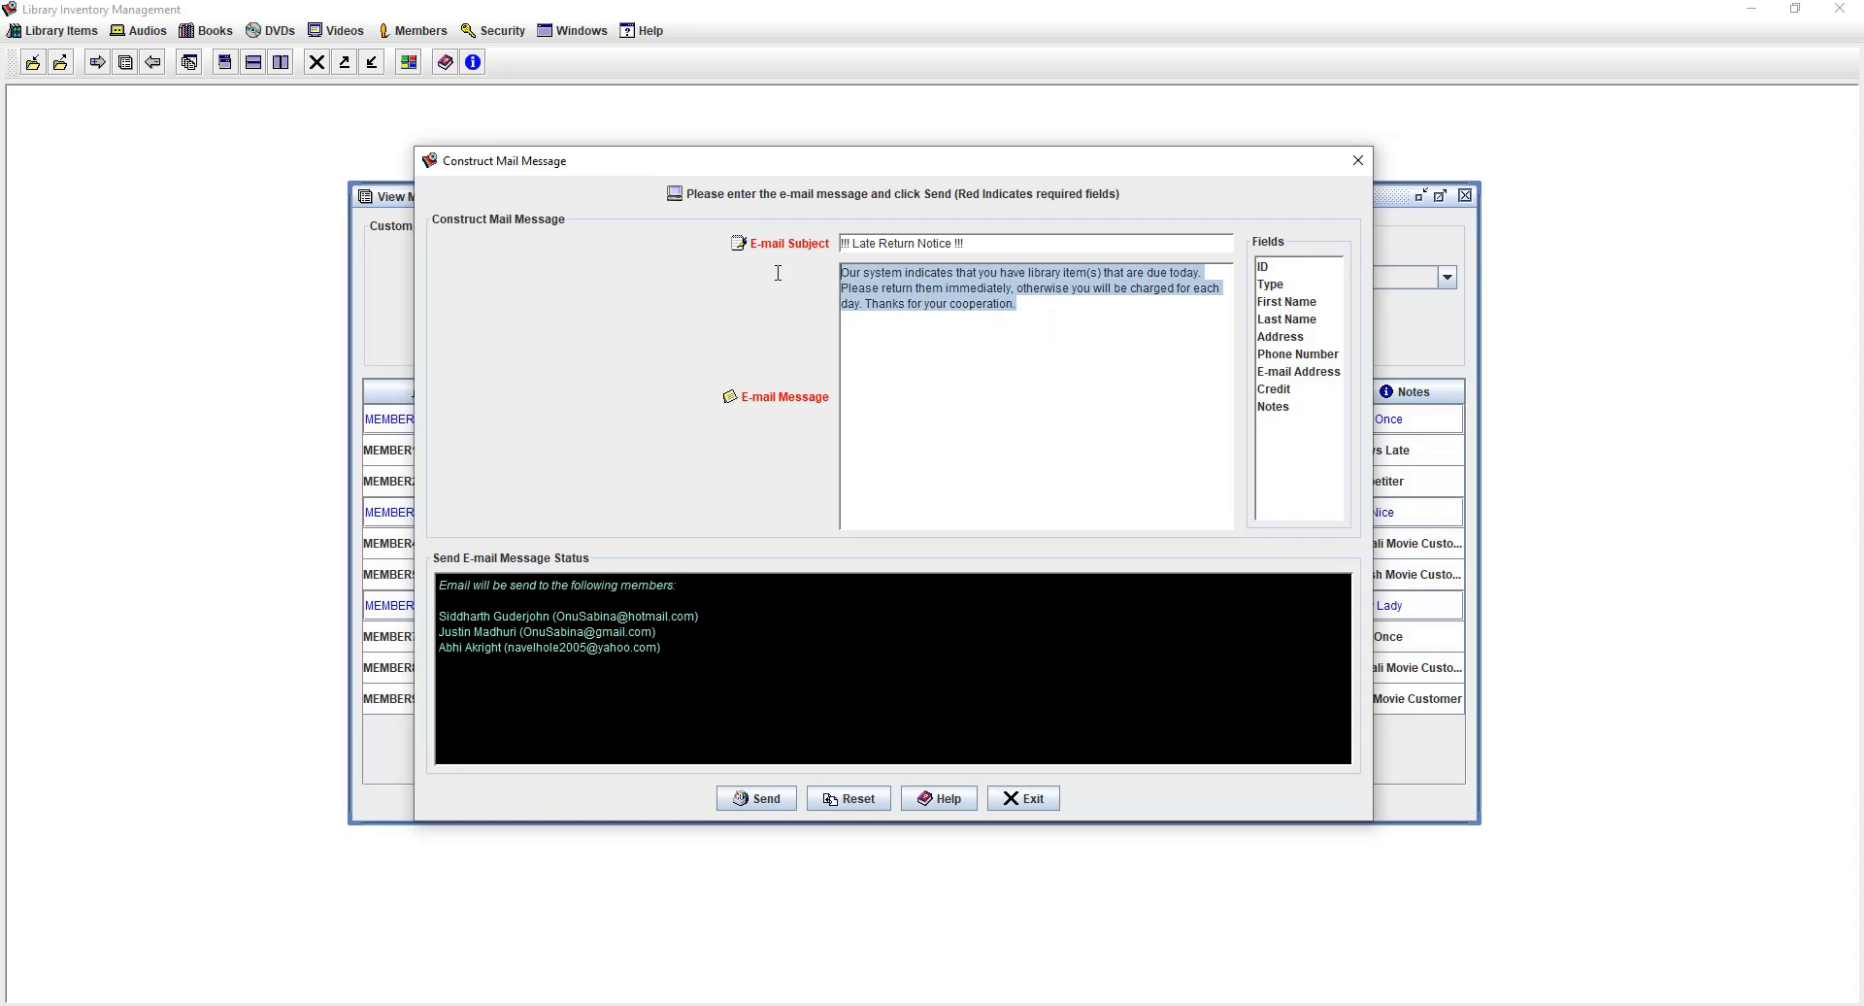
click(1016, 311)
drag(969, 161, 1131, 302)
drag(1209, 434, 927, 406)
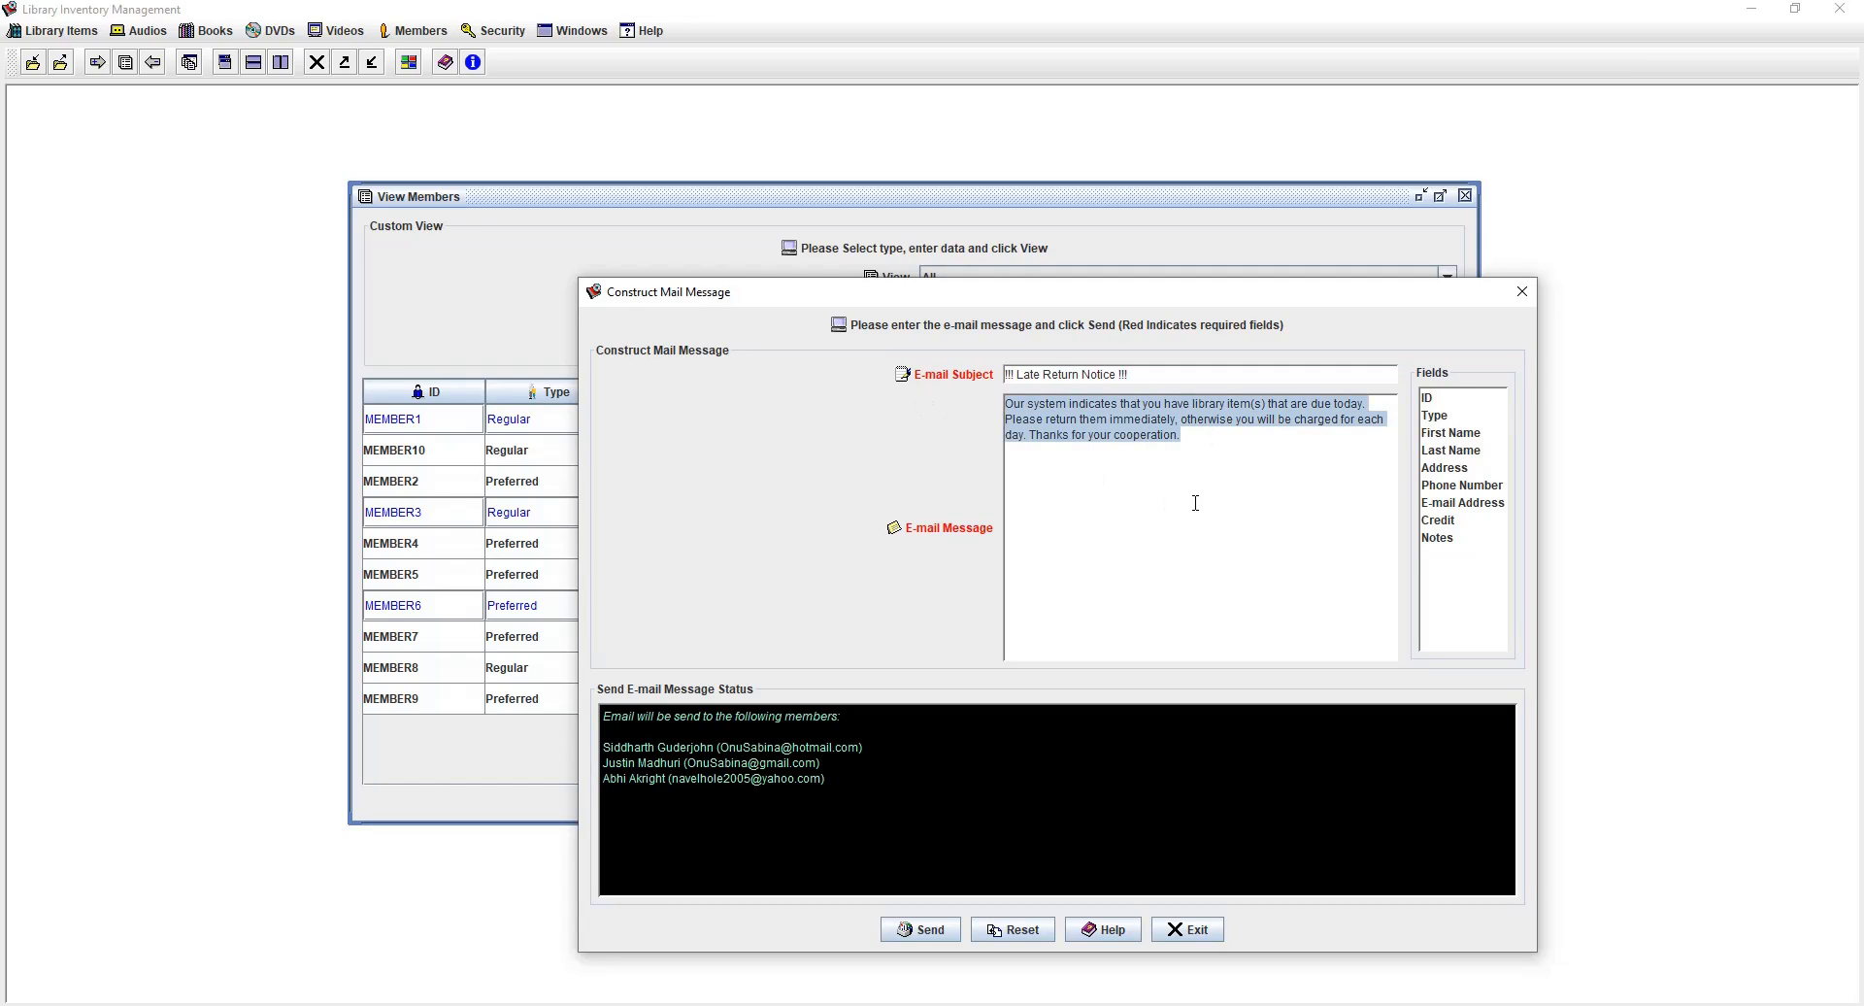
click(1316, 434)
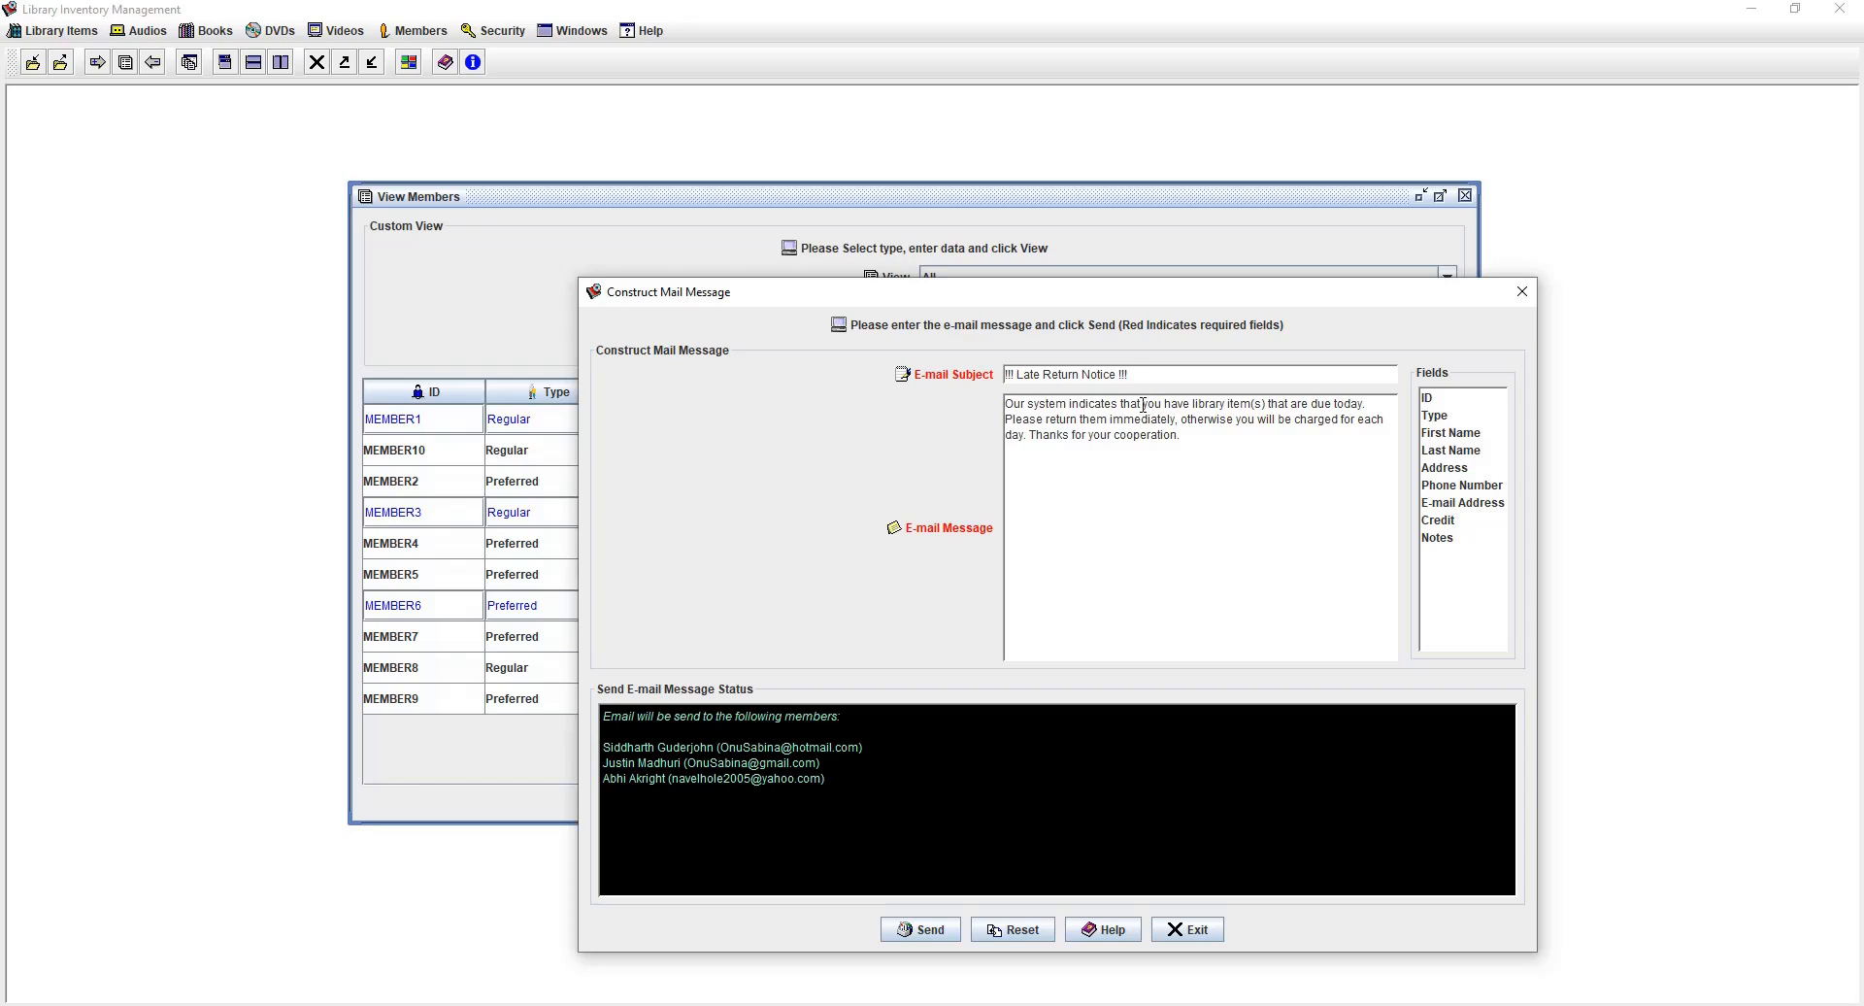
- Replace the first "you" in the e-mail message with the First Name and Last Name fields
drag(1143, 404, 1156, 404)
key(Delete)
drag(1453, 433, 1143, 404)
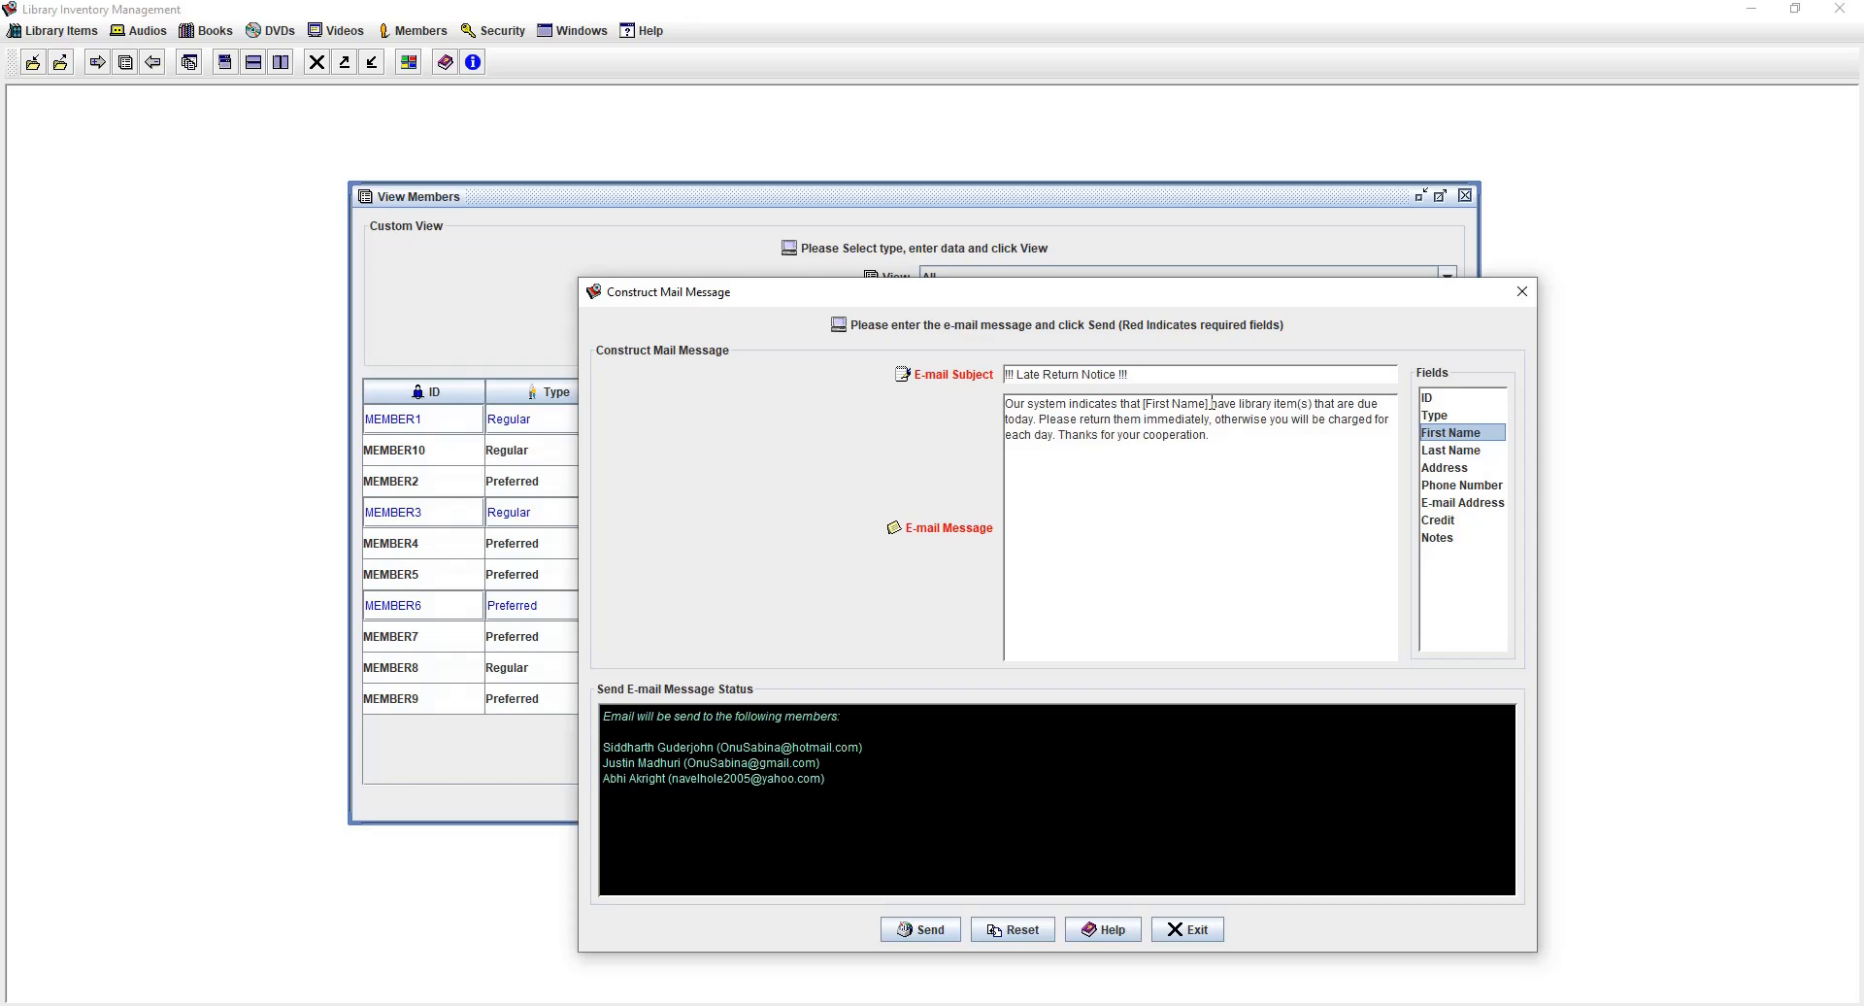
drag(1466, 454, 1209, 405)
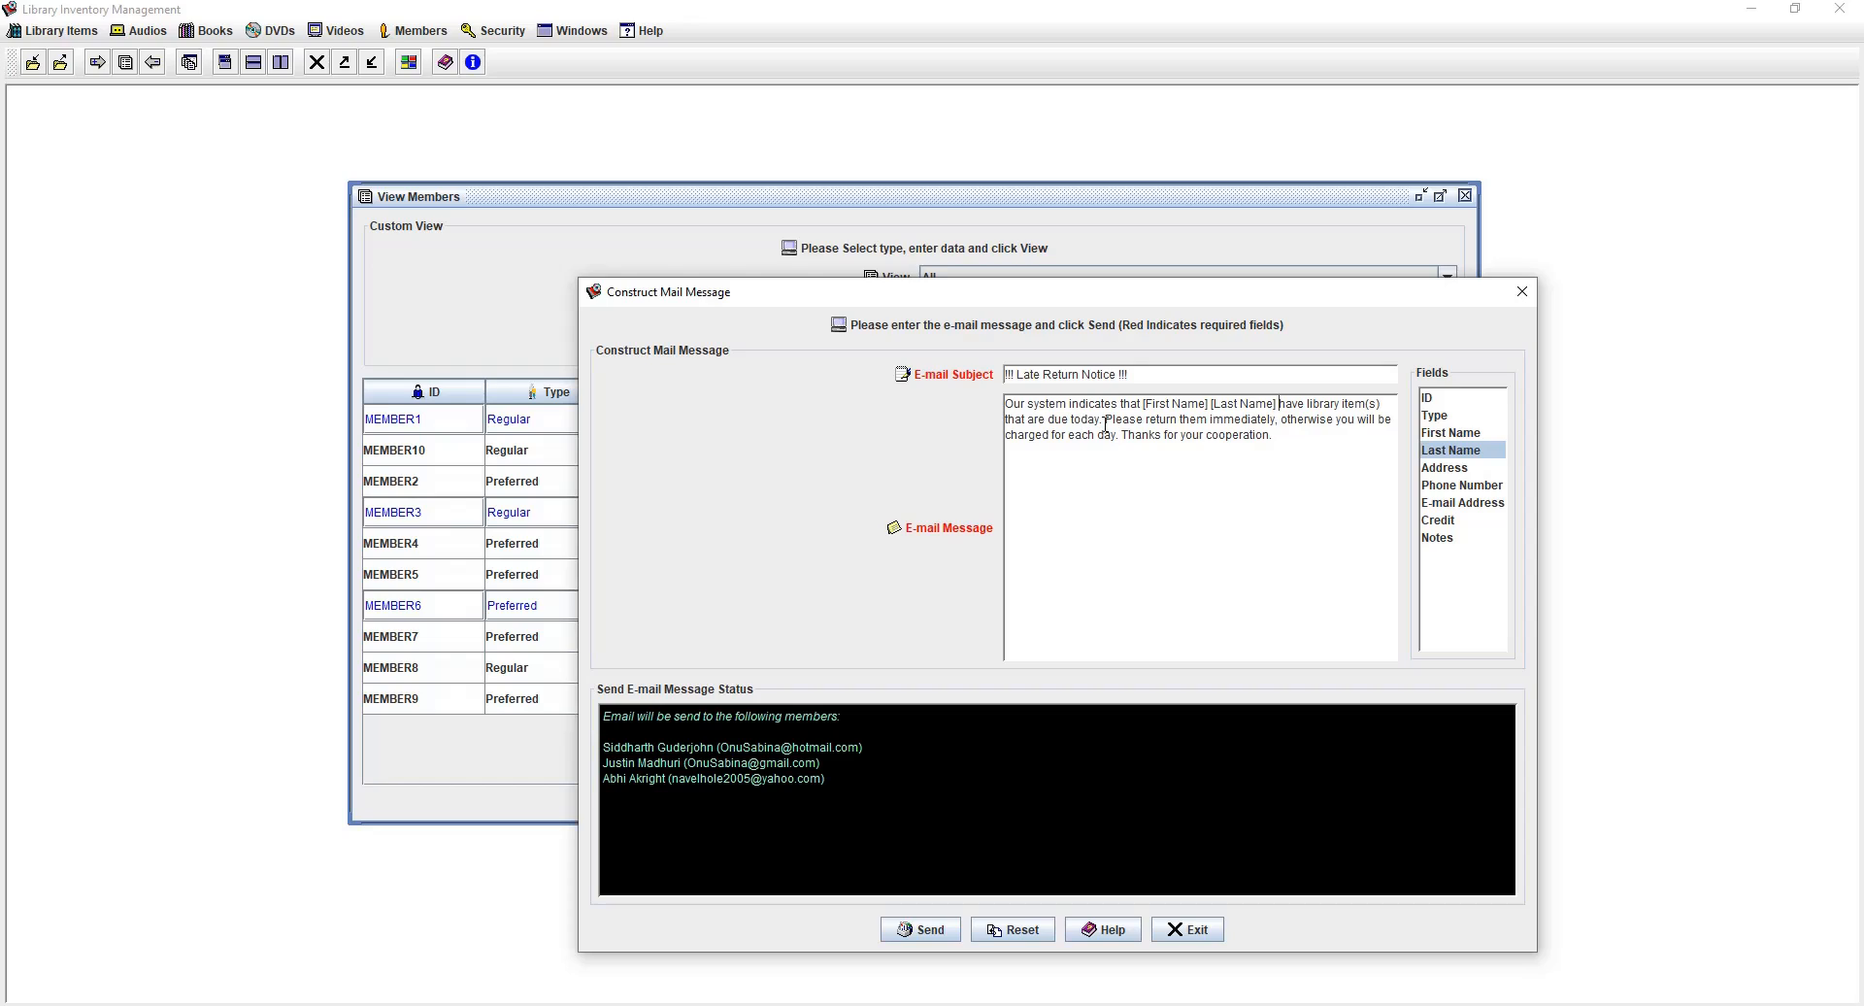
- Review the inserted name fields and the e-mail subject, exit the message without sending it, and close the member list
click(1315, 436)
drag(1145, 403, 1250, 404)
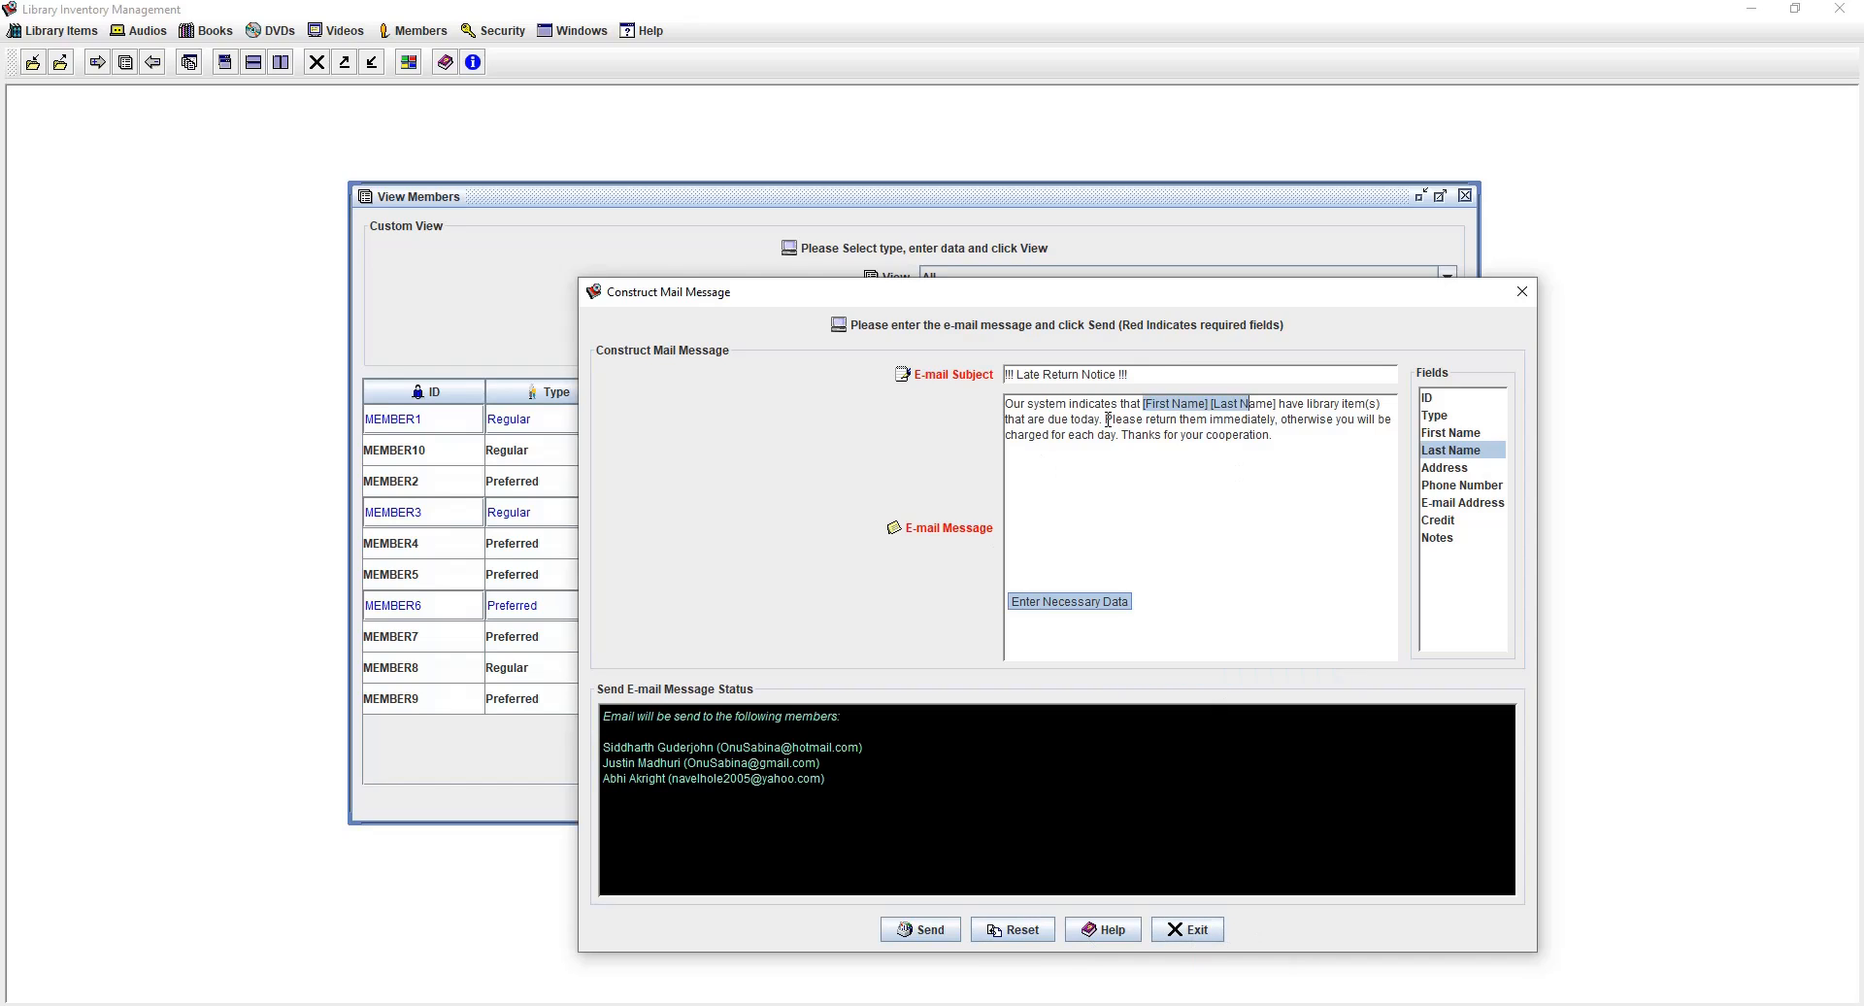
triple_click(1166, 374)
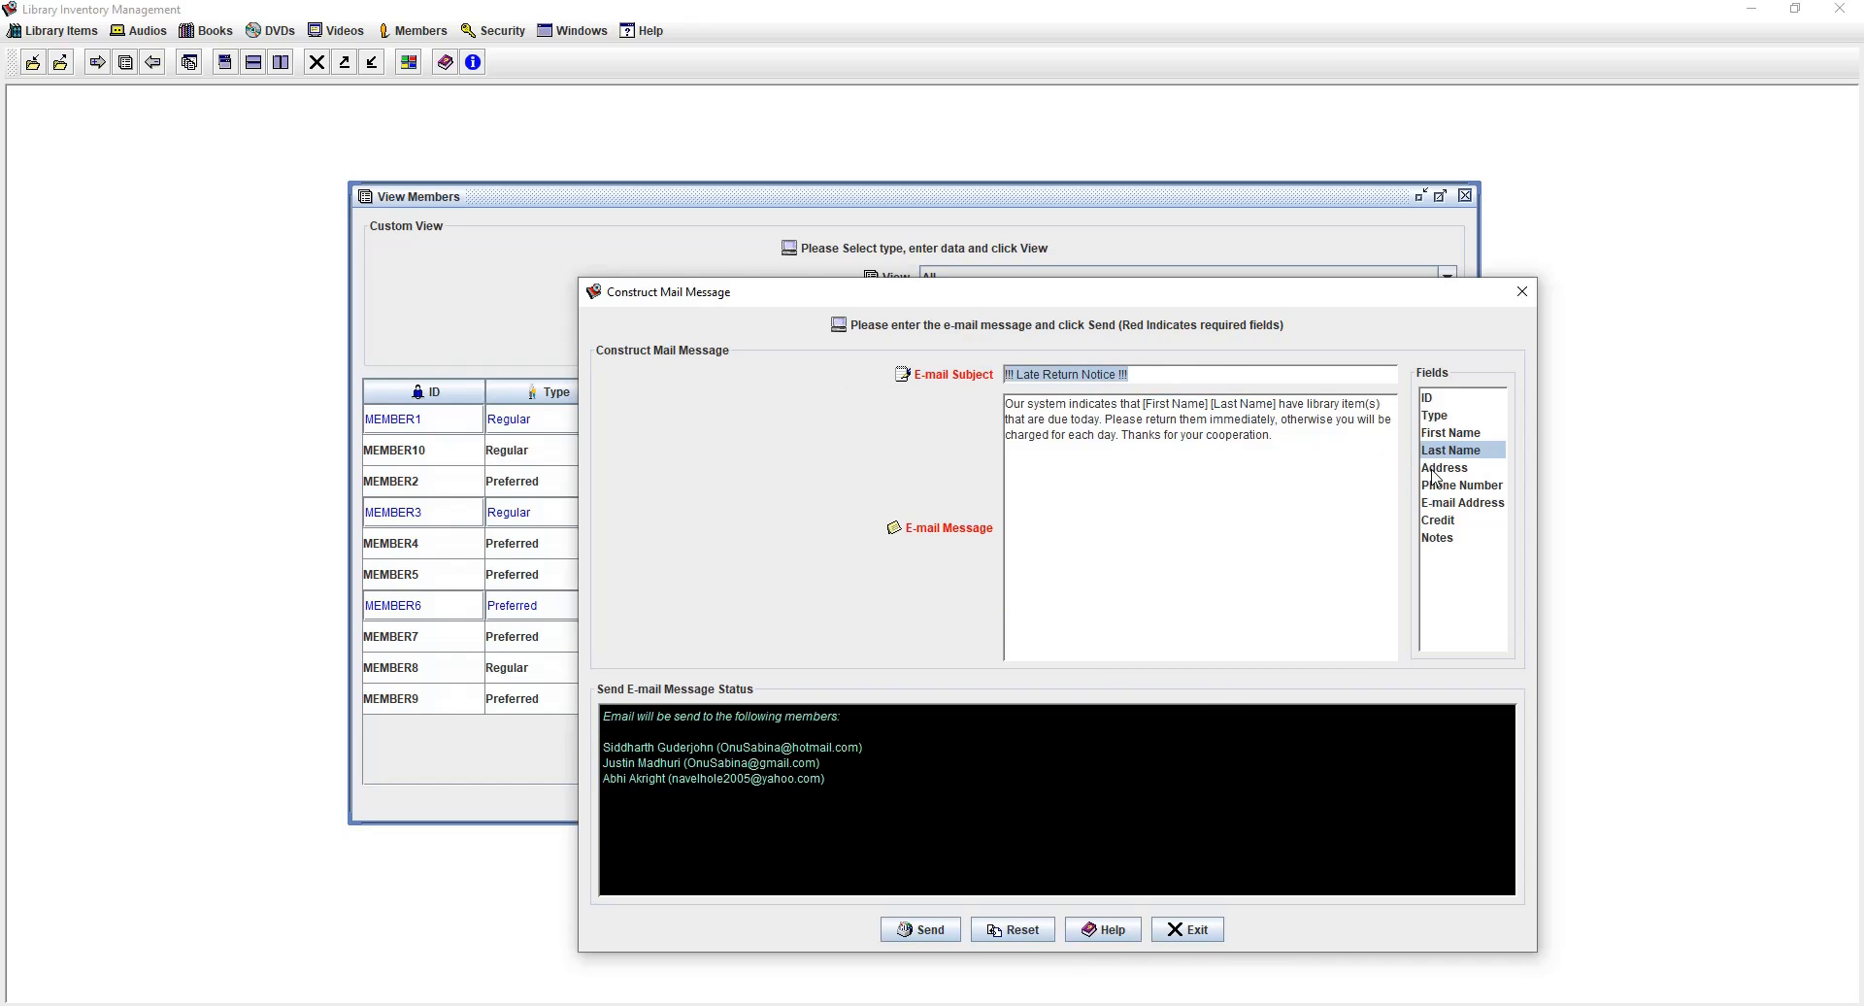
click(1186, 931)
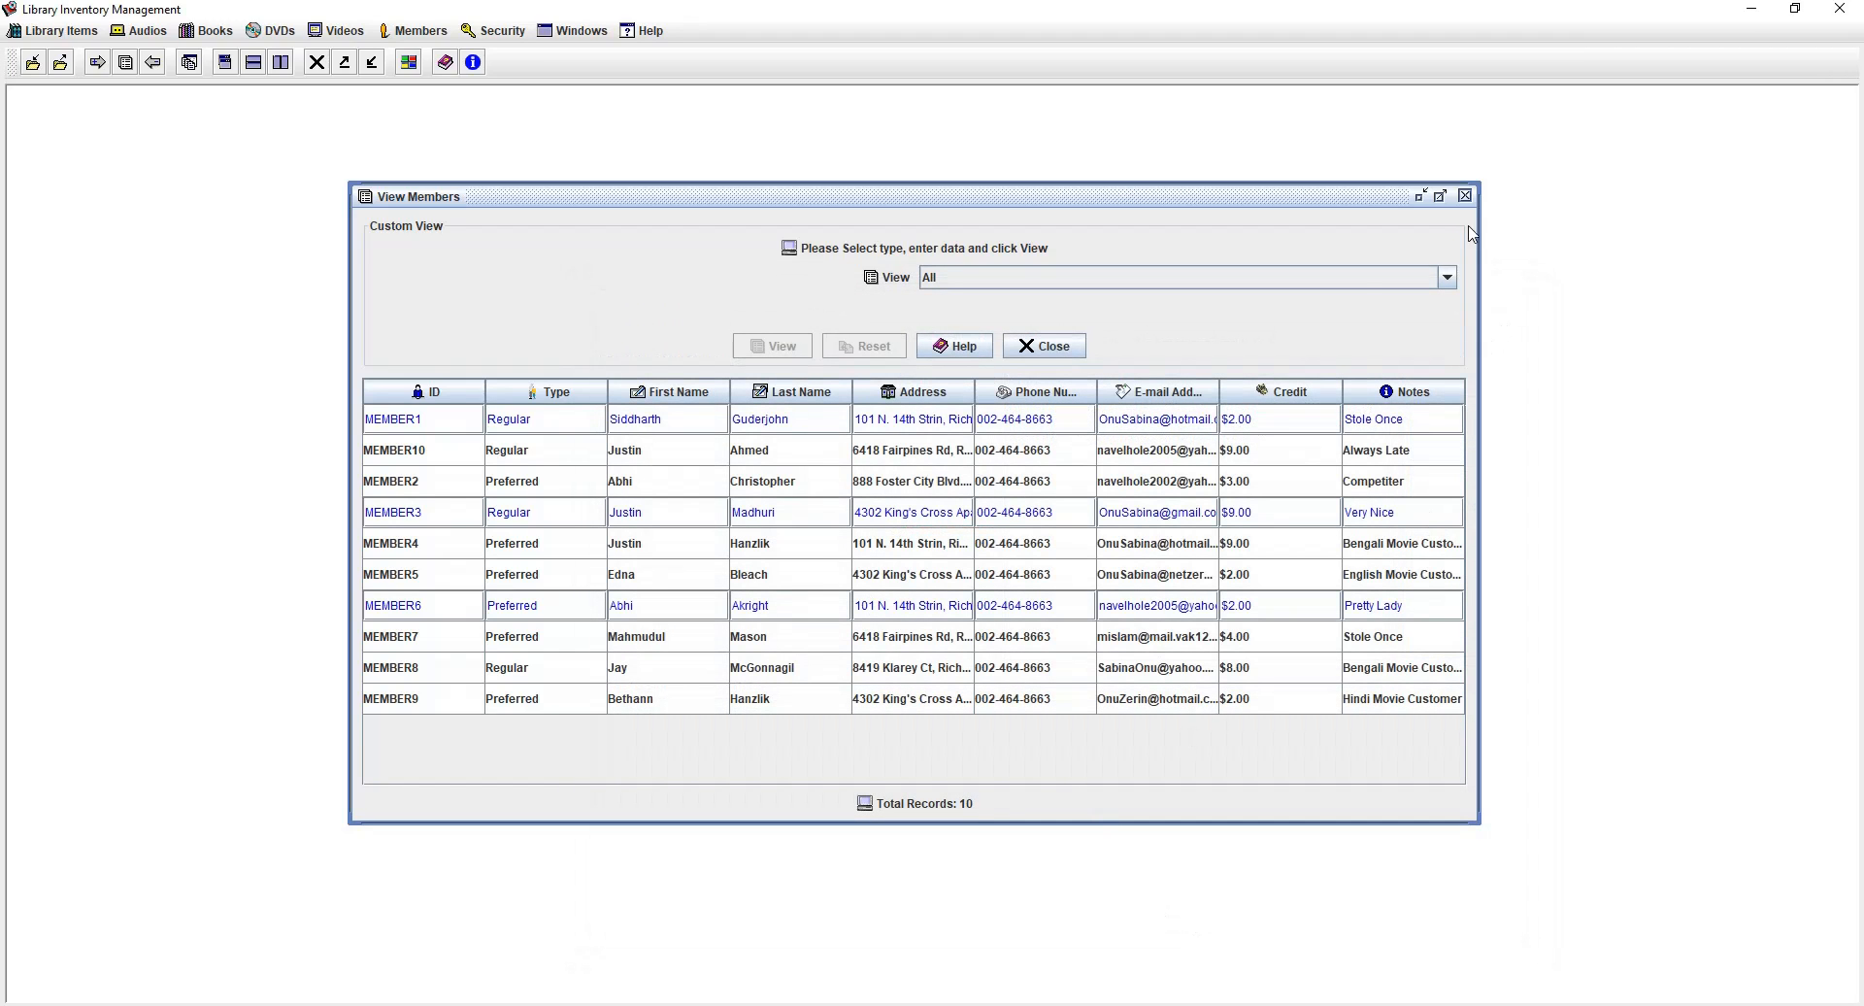
click(1063, 348)
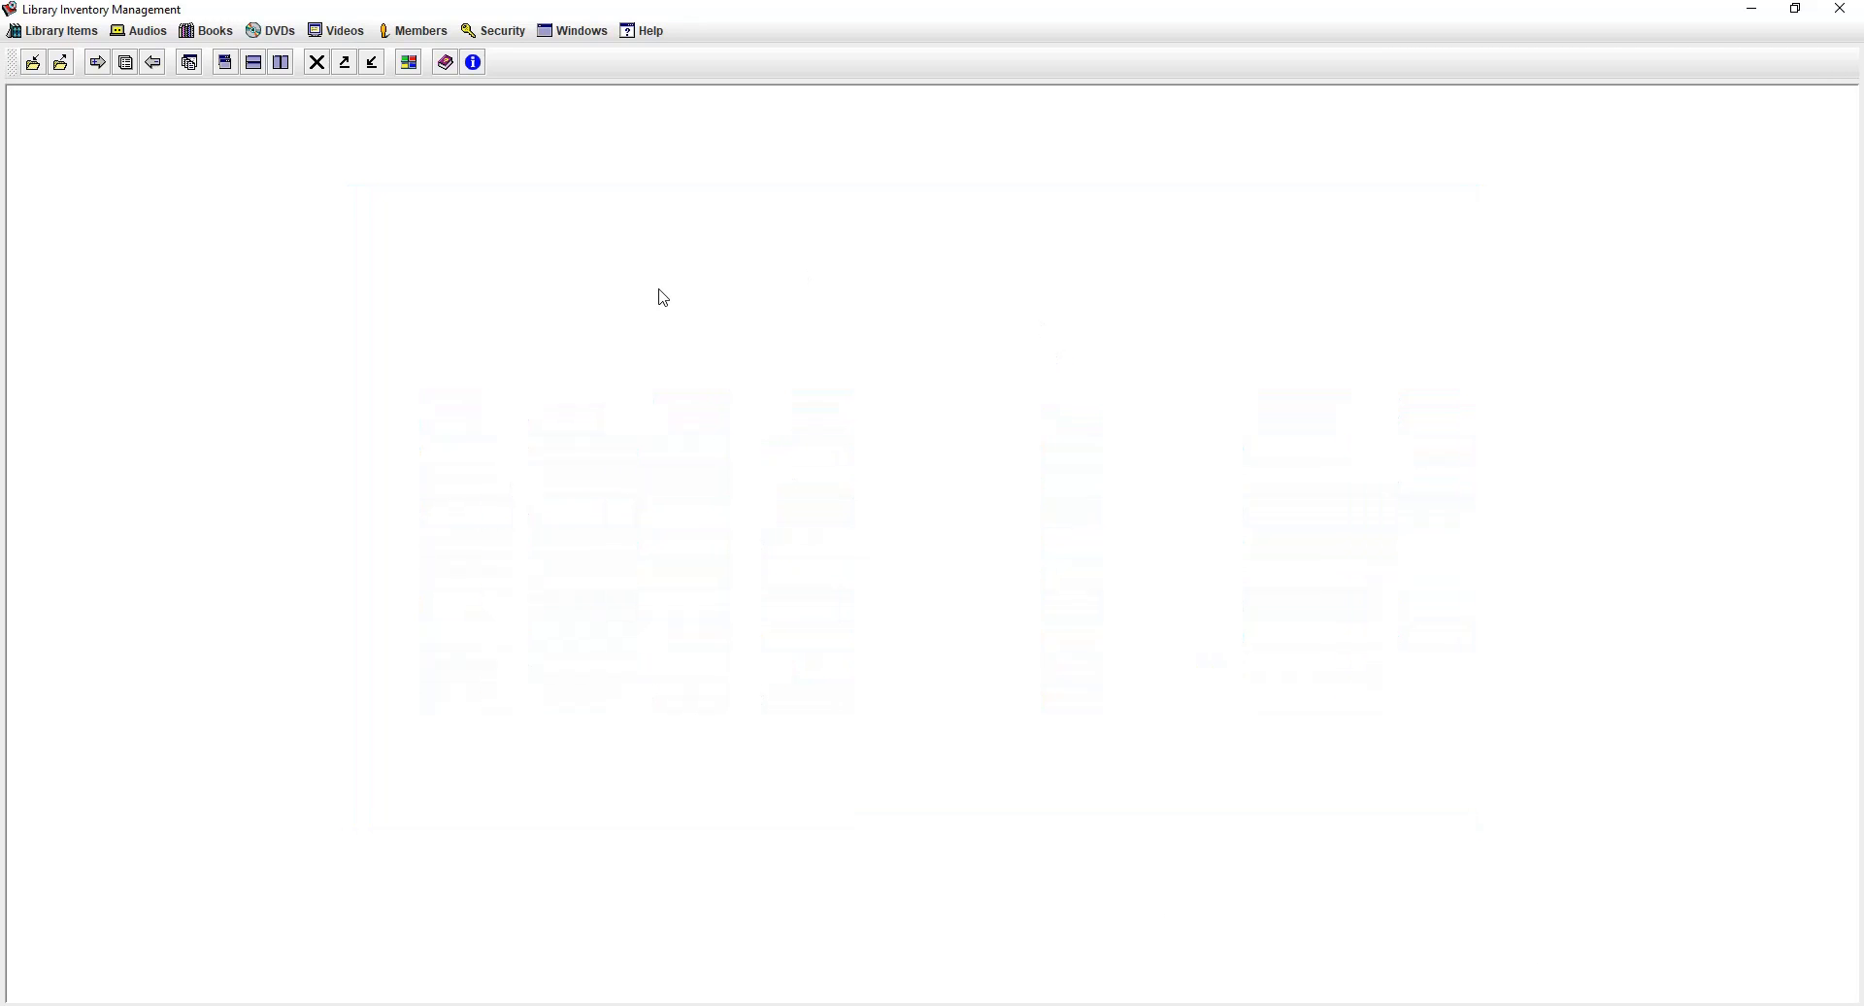
- Open the list of all books and move its window toward the middle of the workspace
click(81, 31)
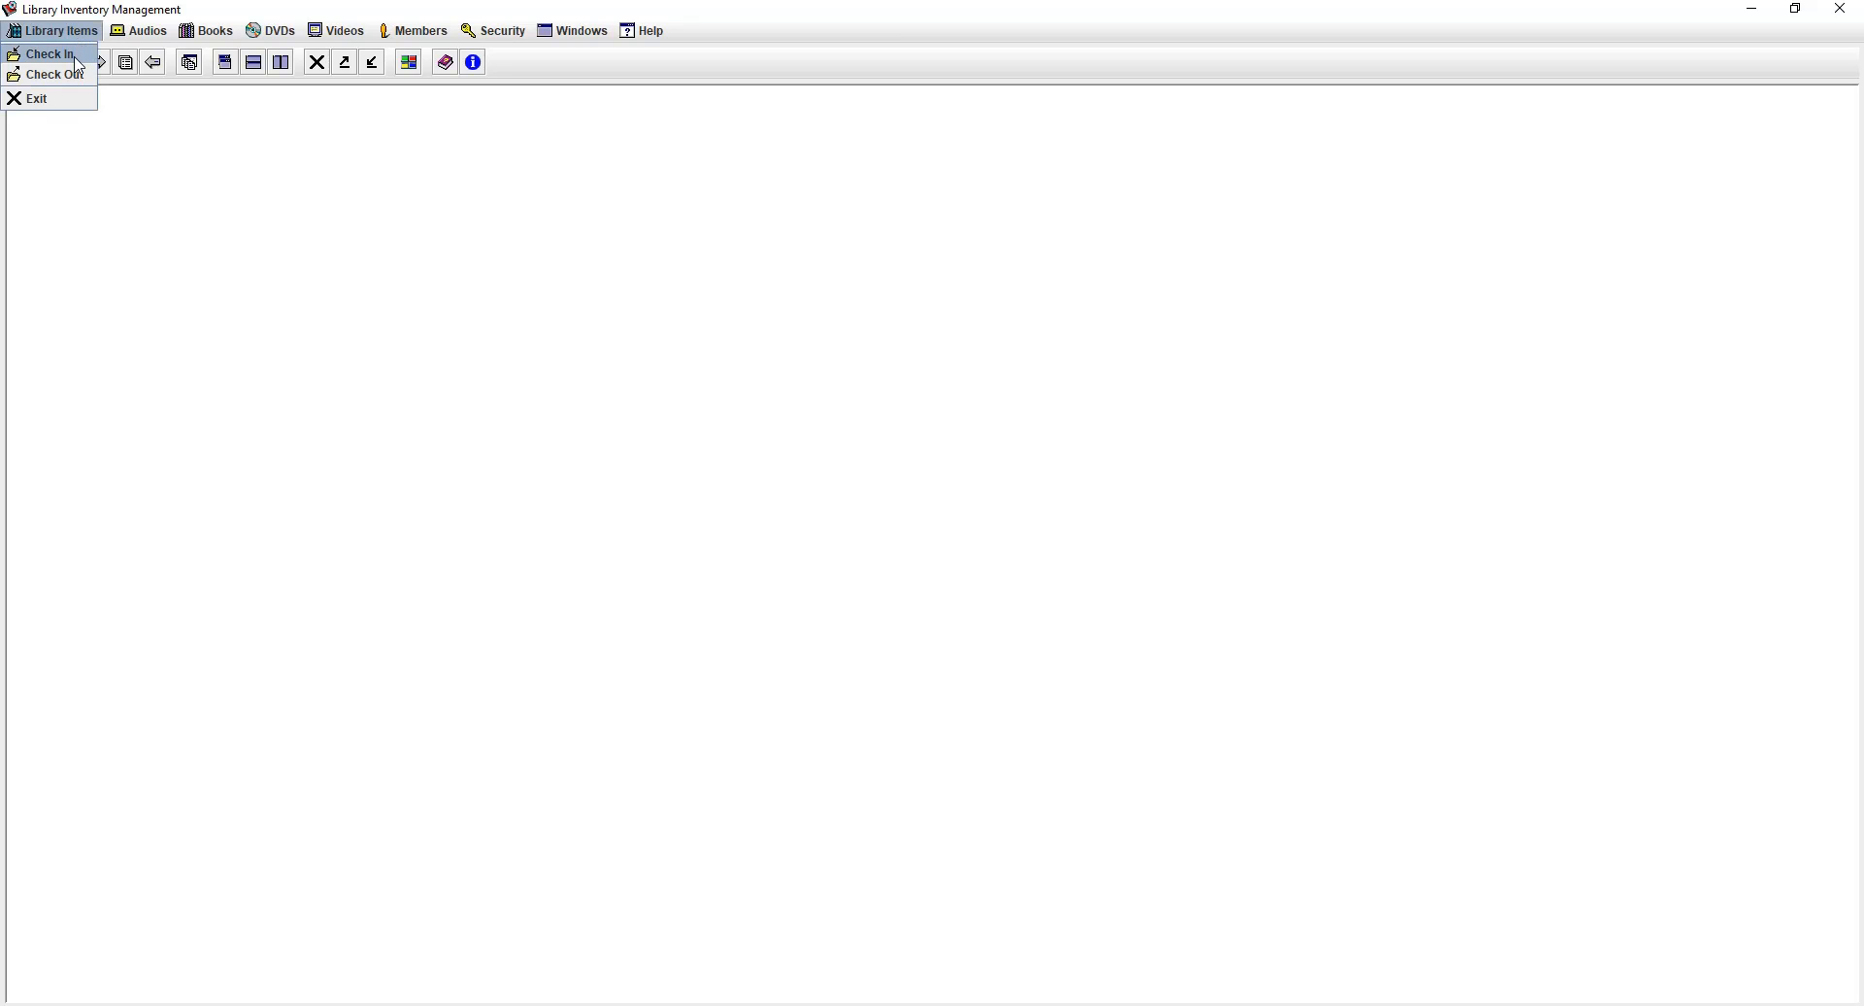
mouse_move(206, 31)
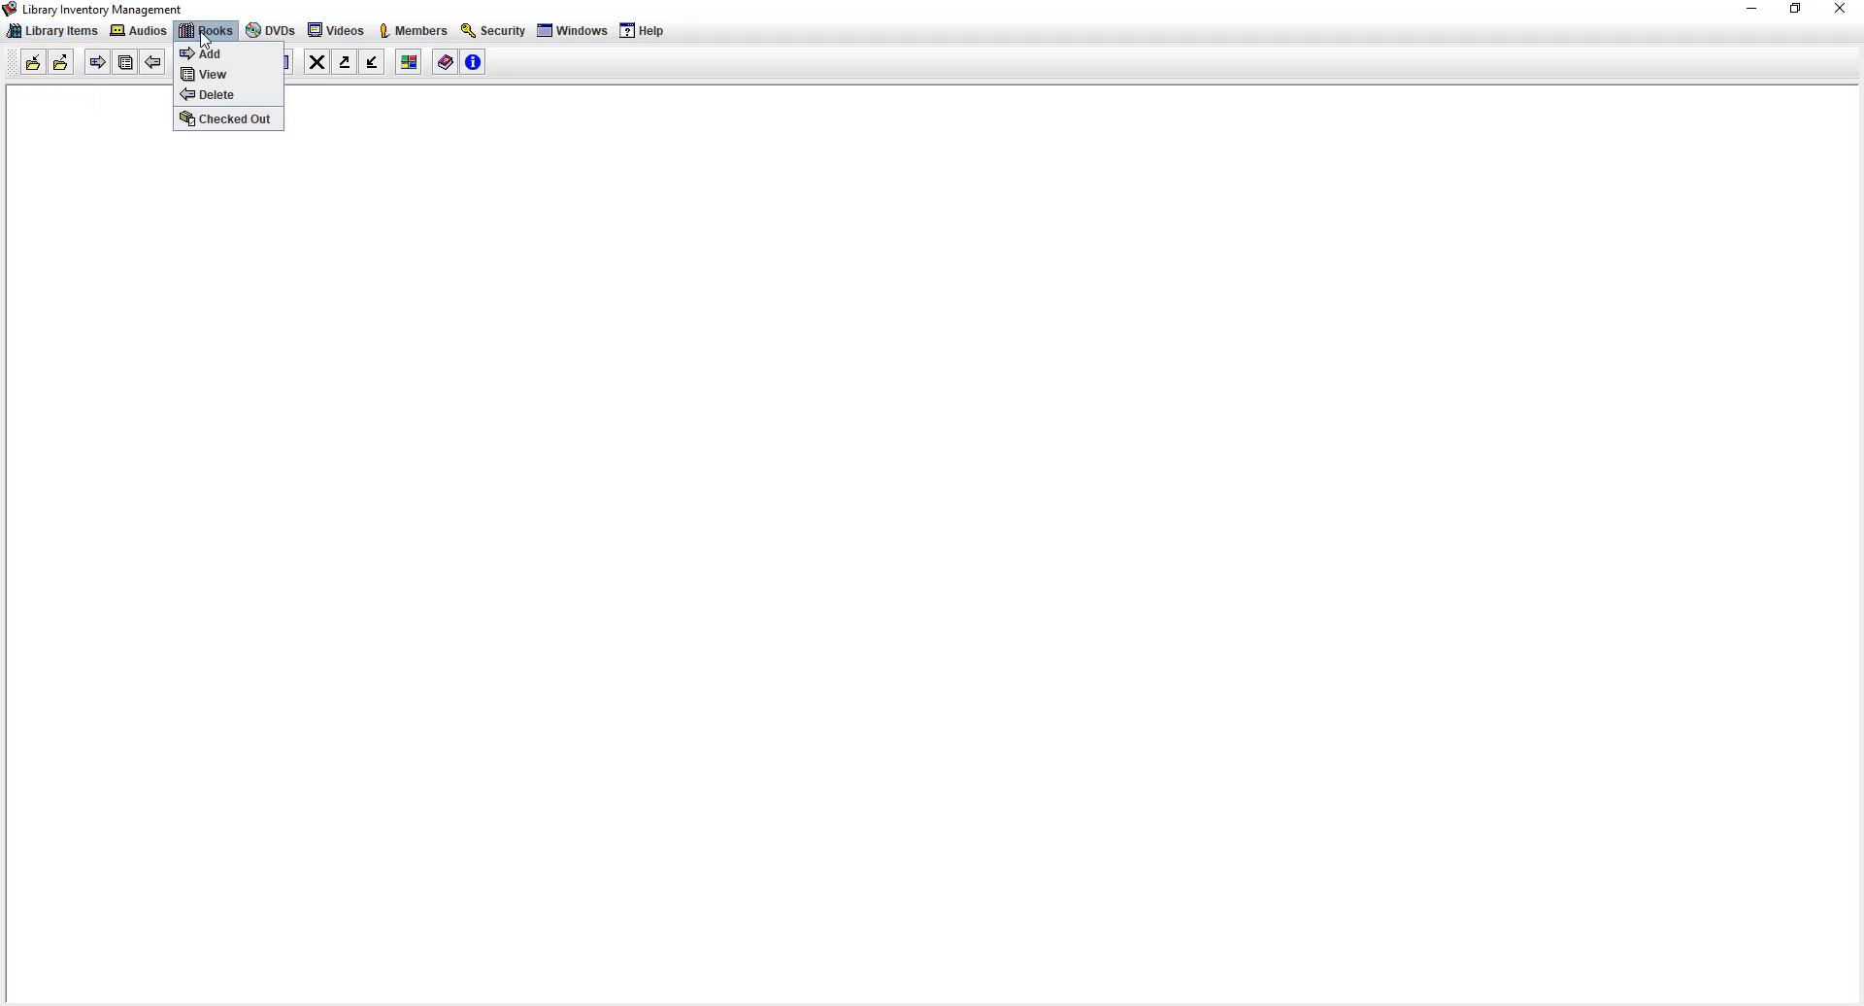
click(222, 78)
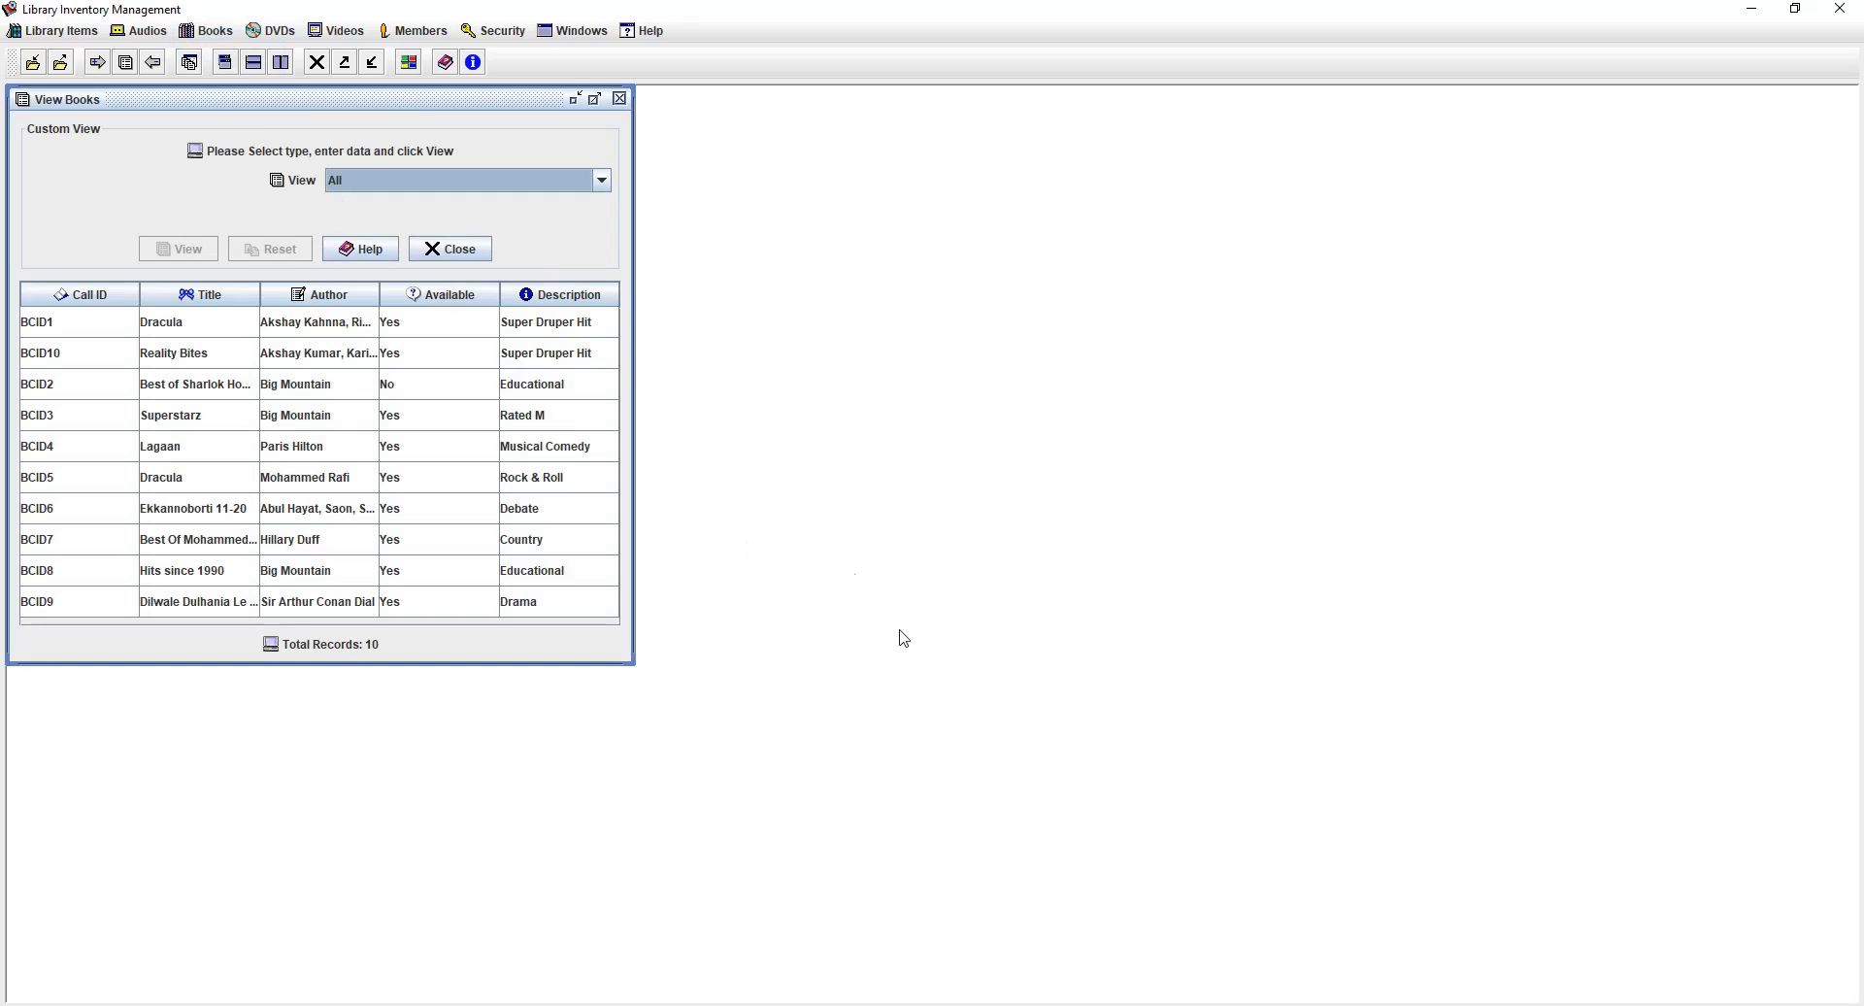
drag(415, 107, 962, 196)
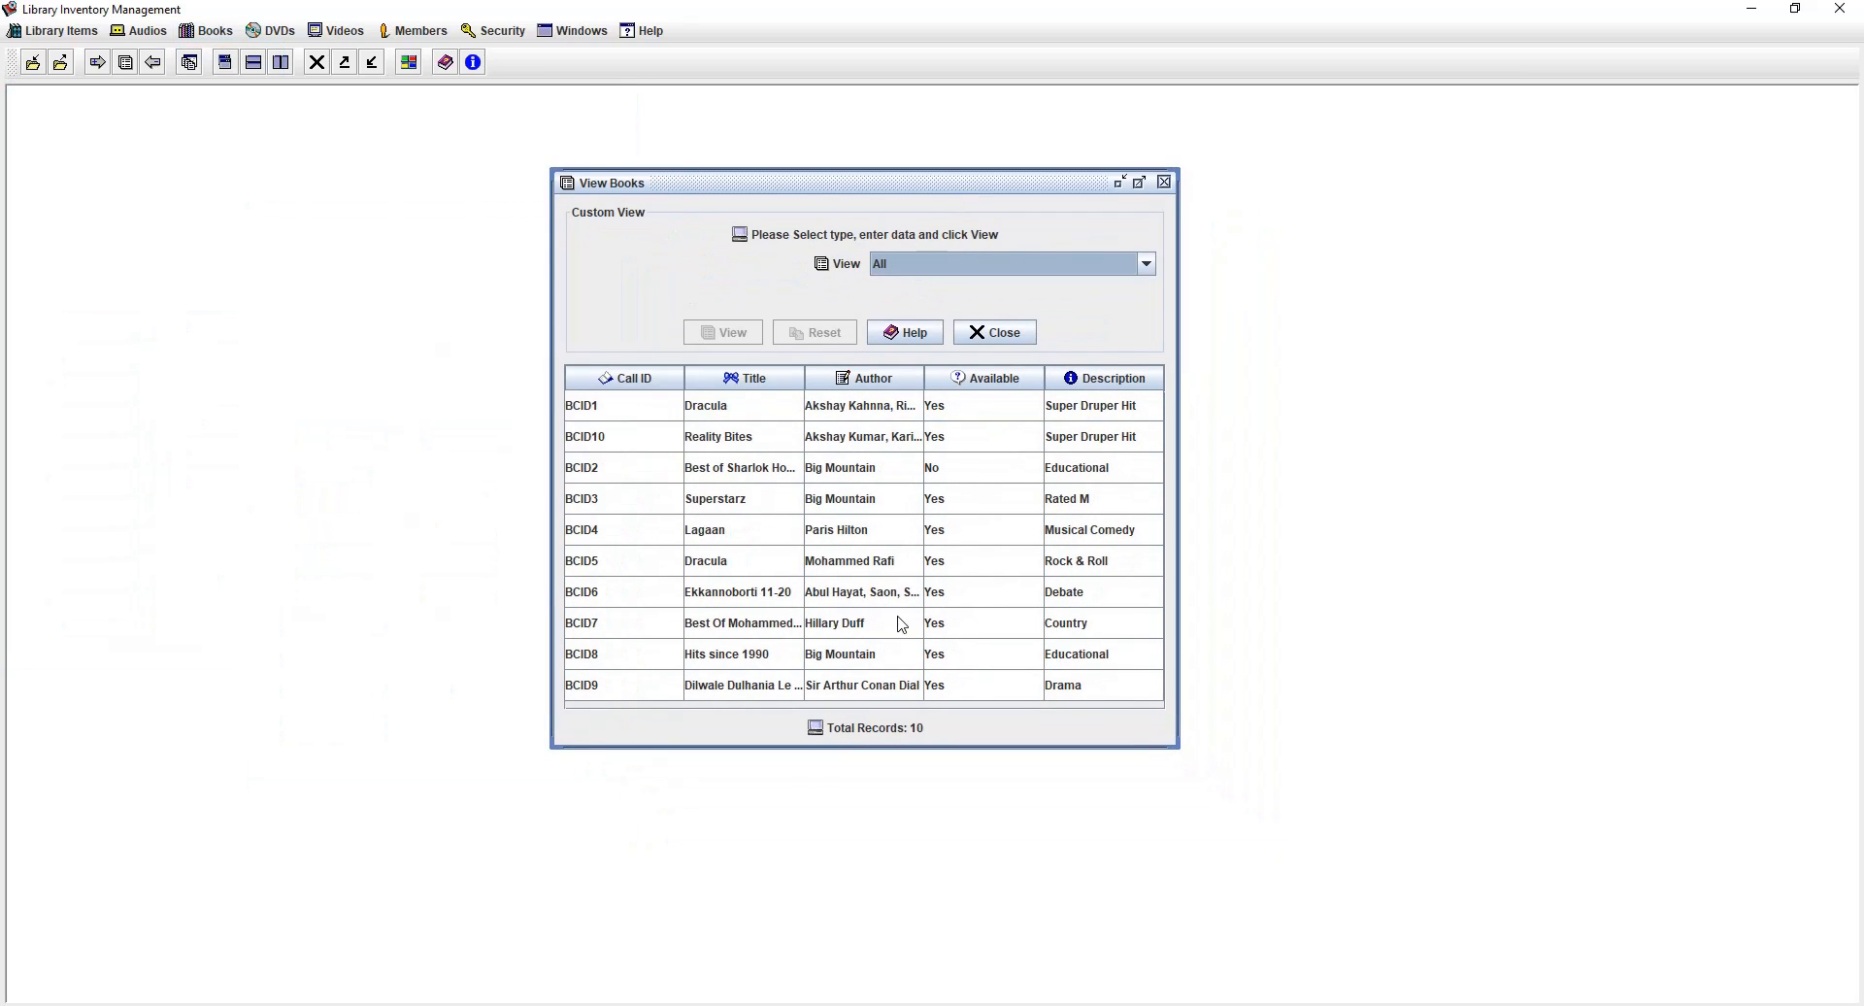
- Check in the unavailable book BCID2, dismiss the check-in summary and close the book list
click(1074, 474)
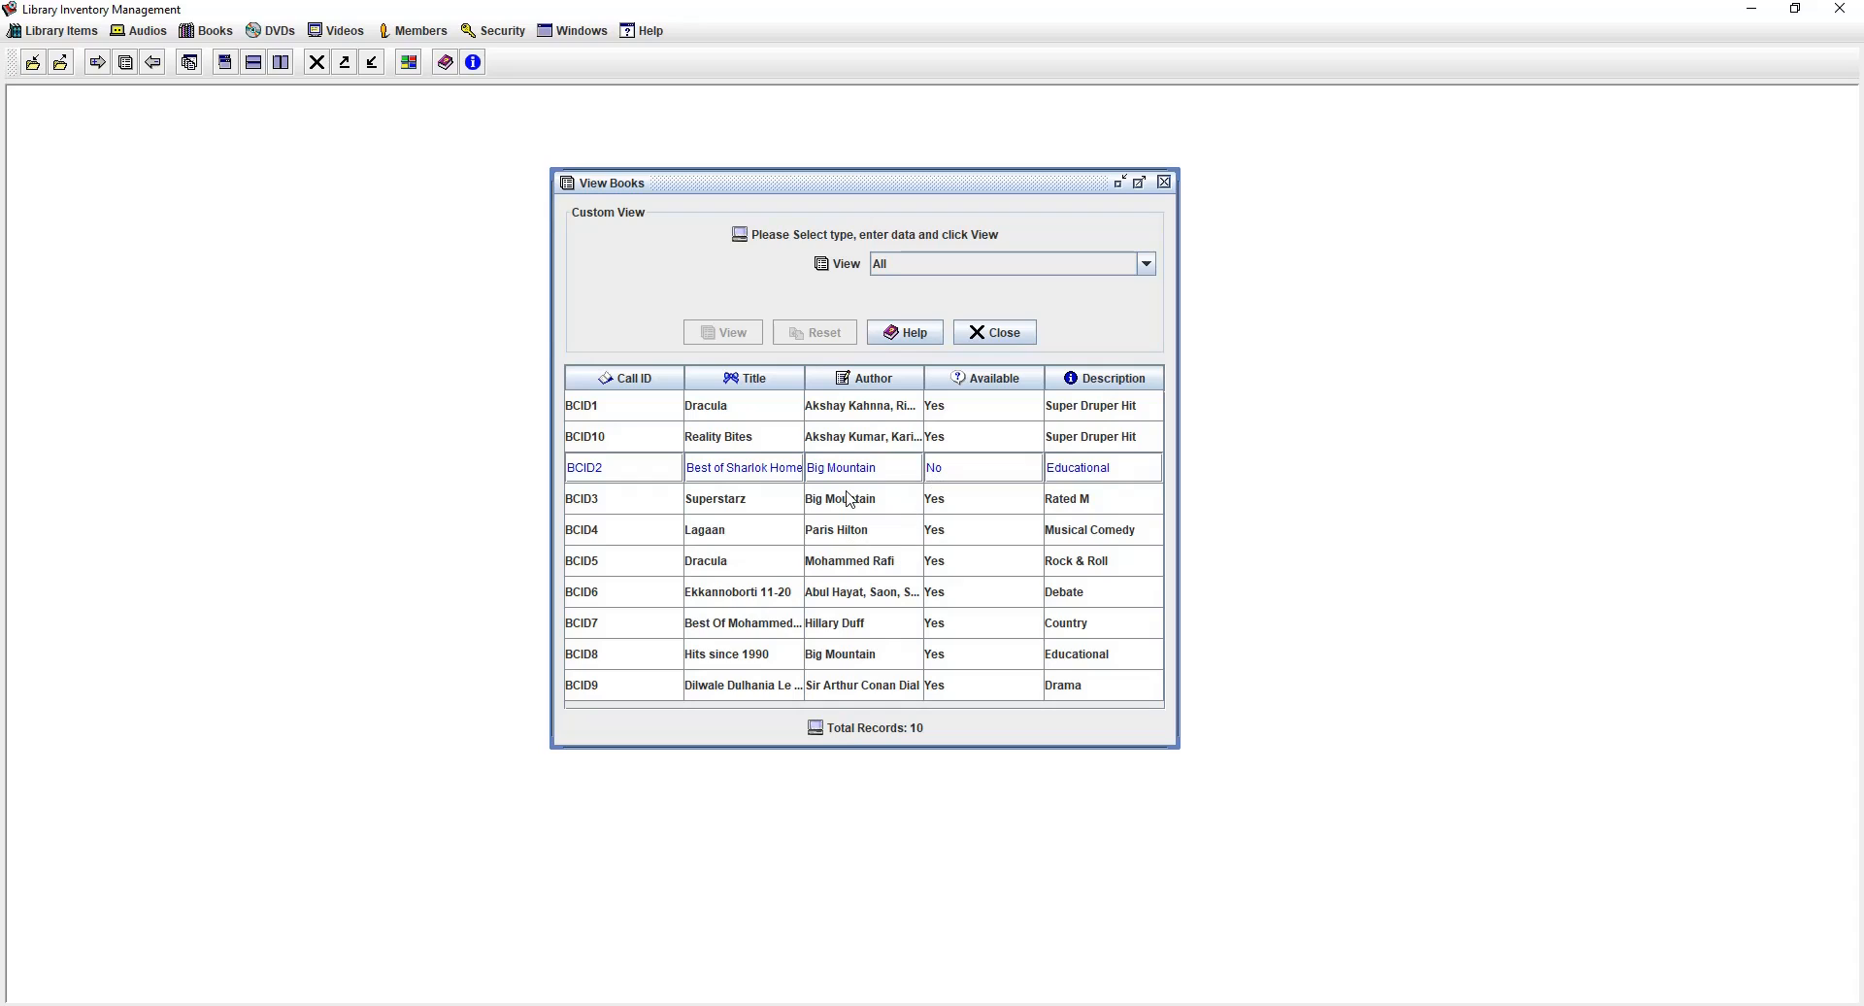
right_click(645, 466)
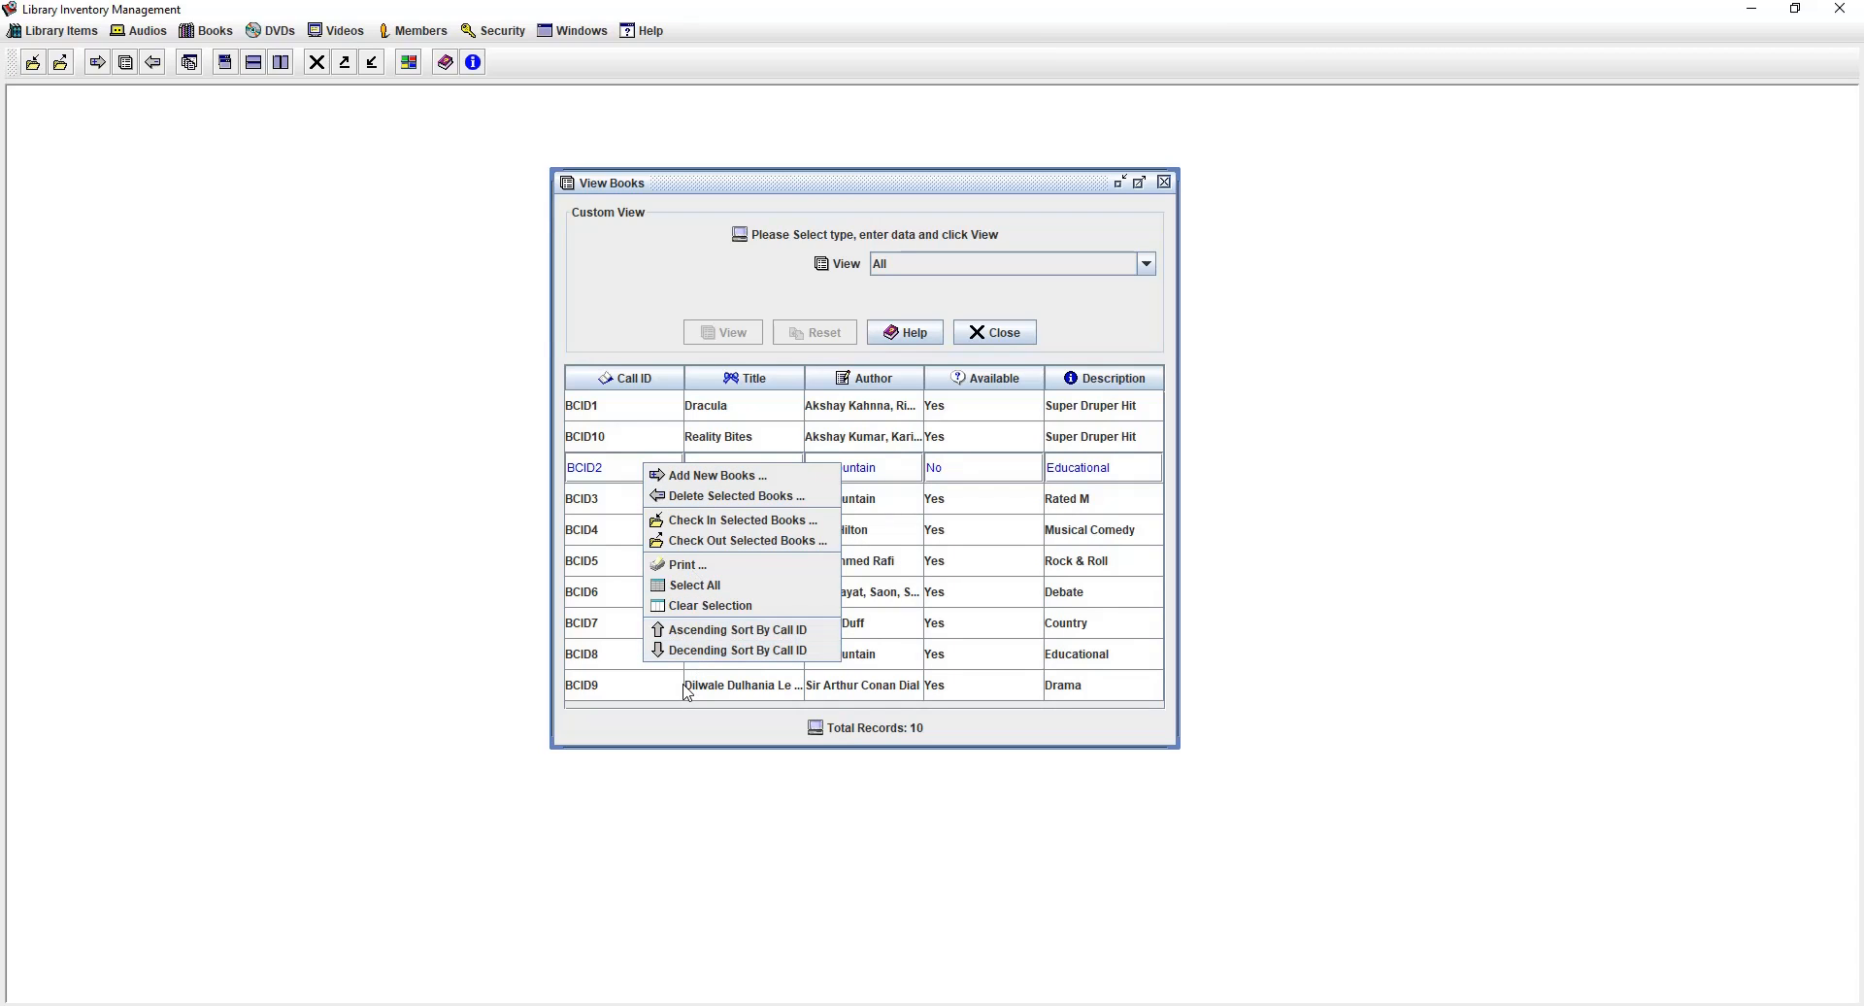
click(735, 522)
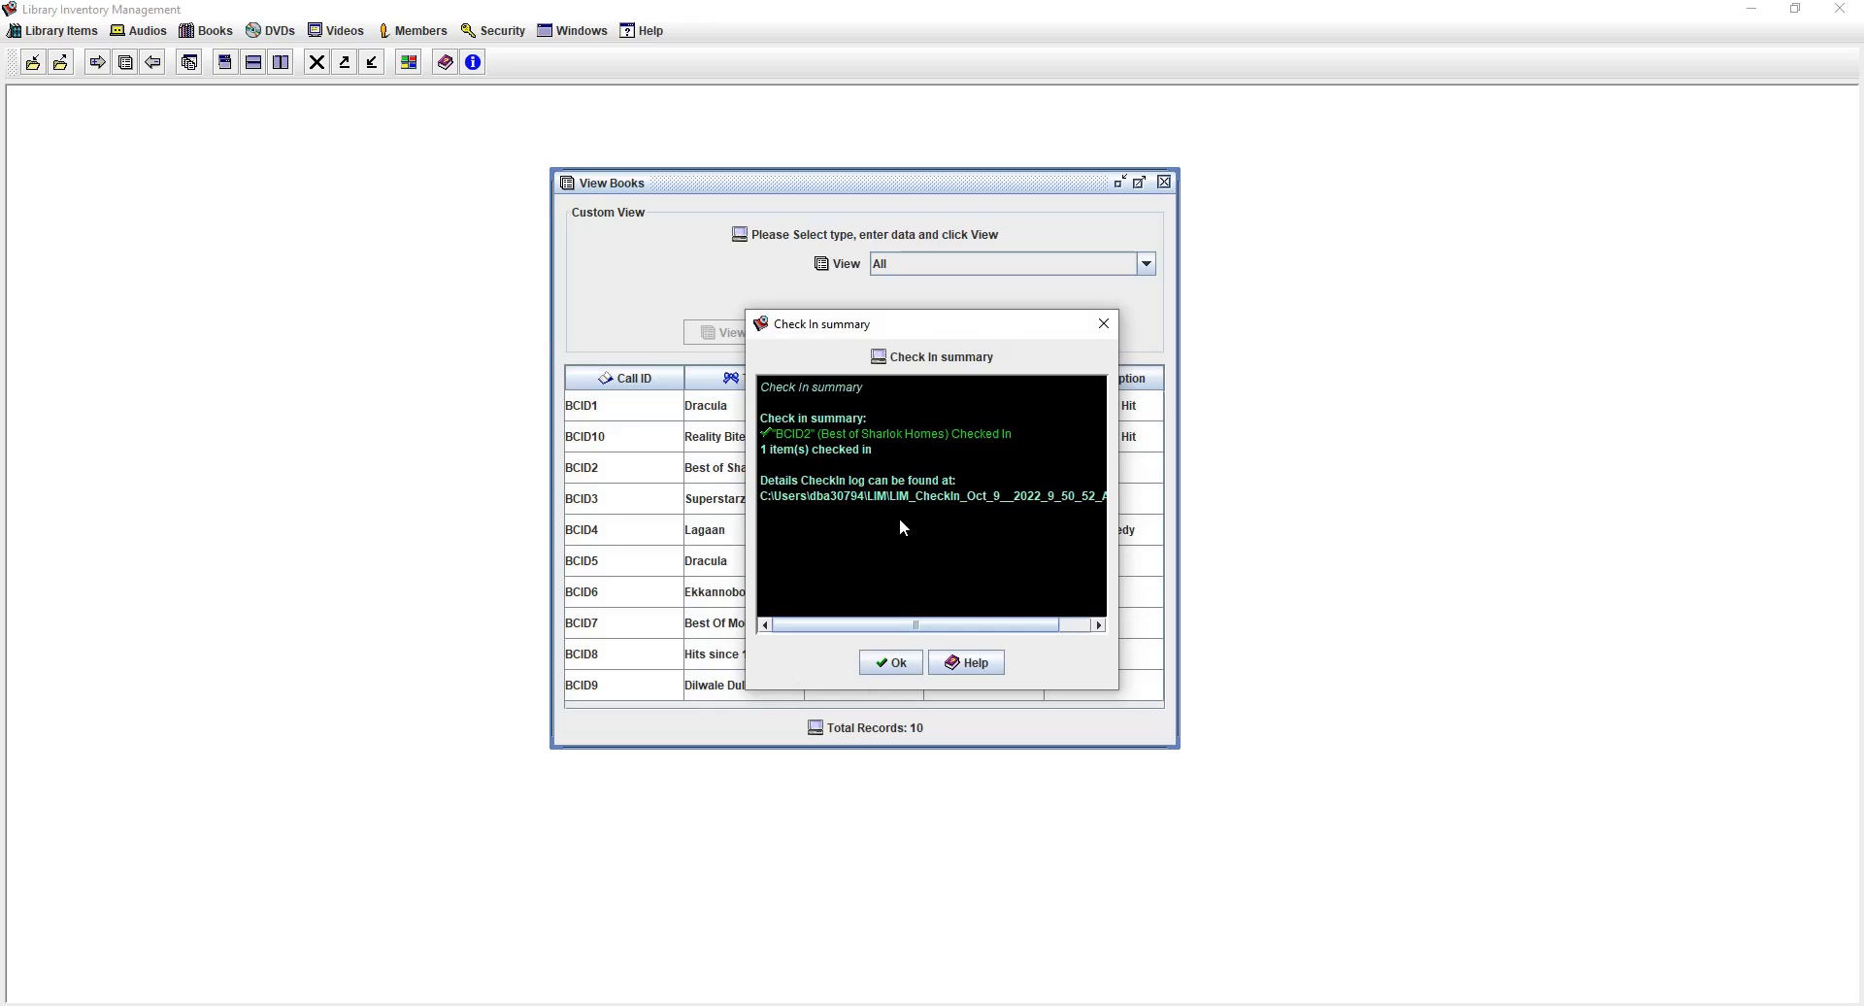
click(901, 664)
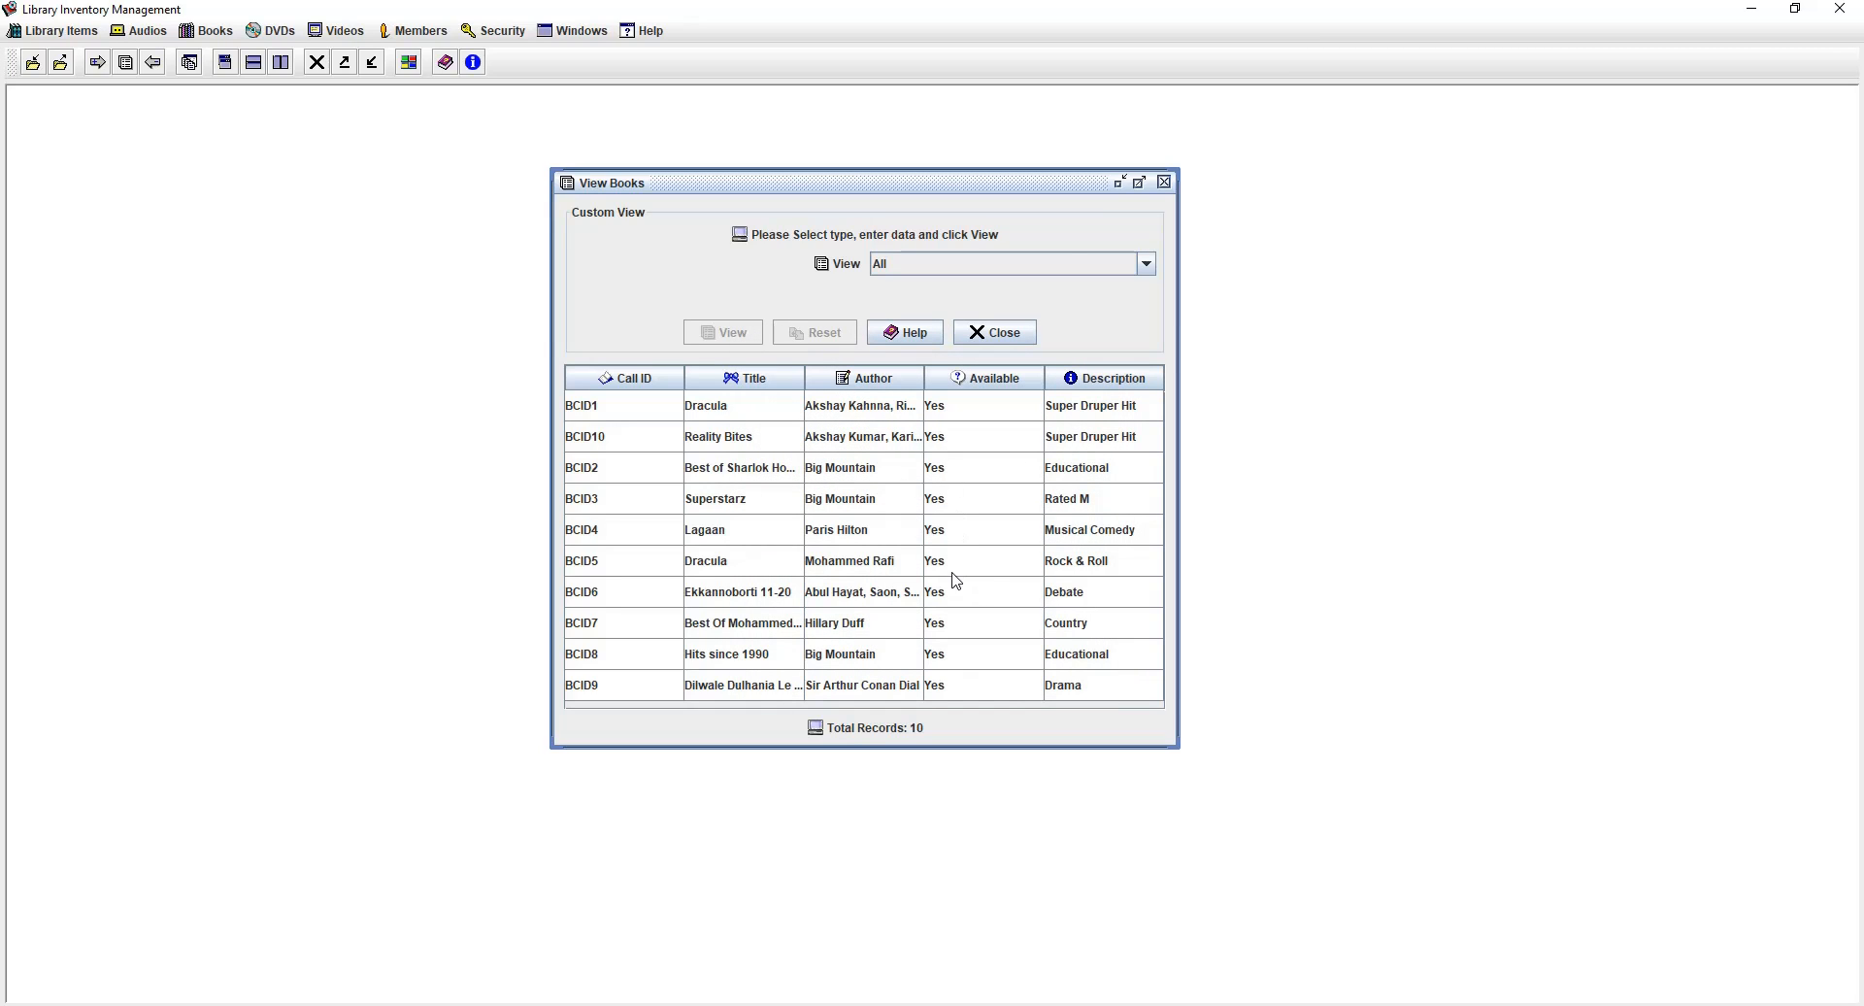
click(1165, 182)
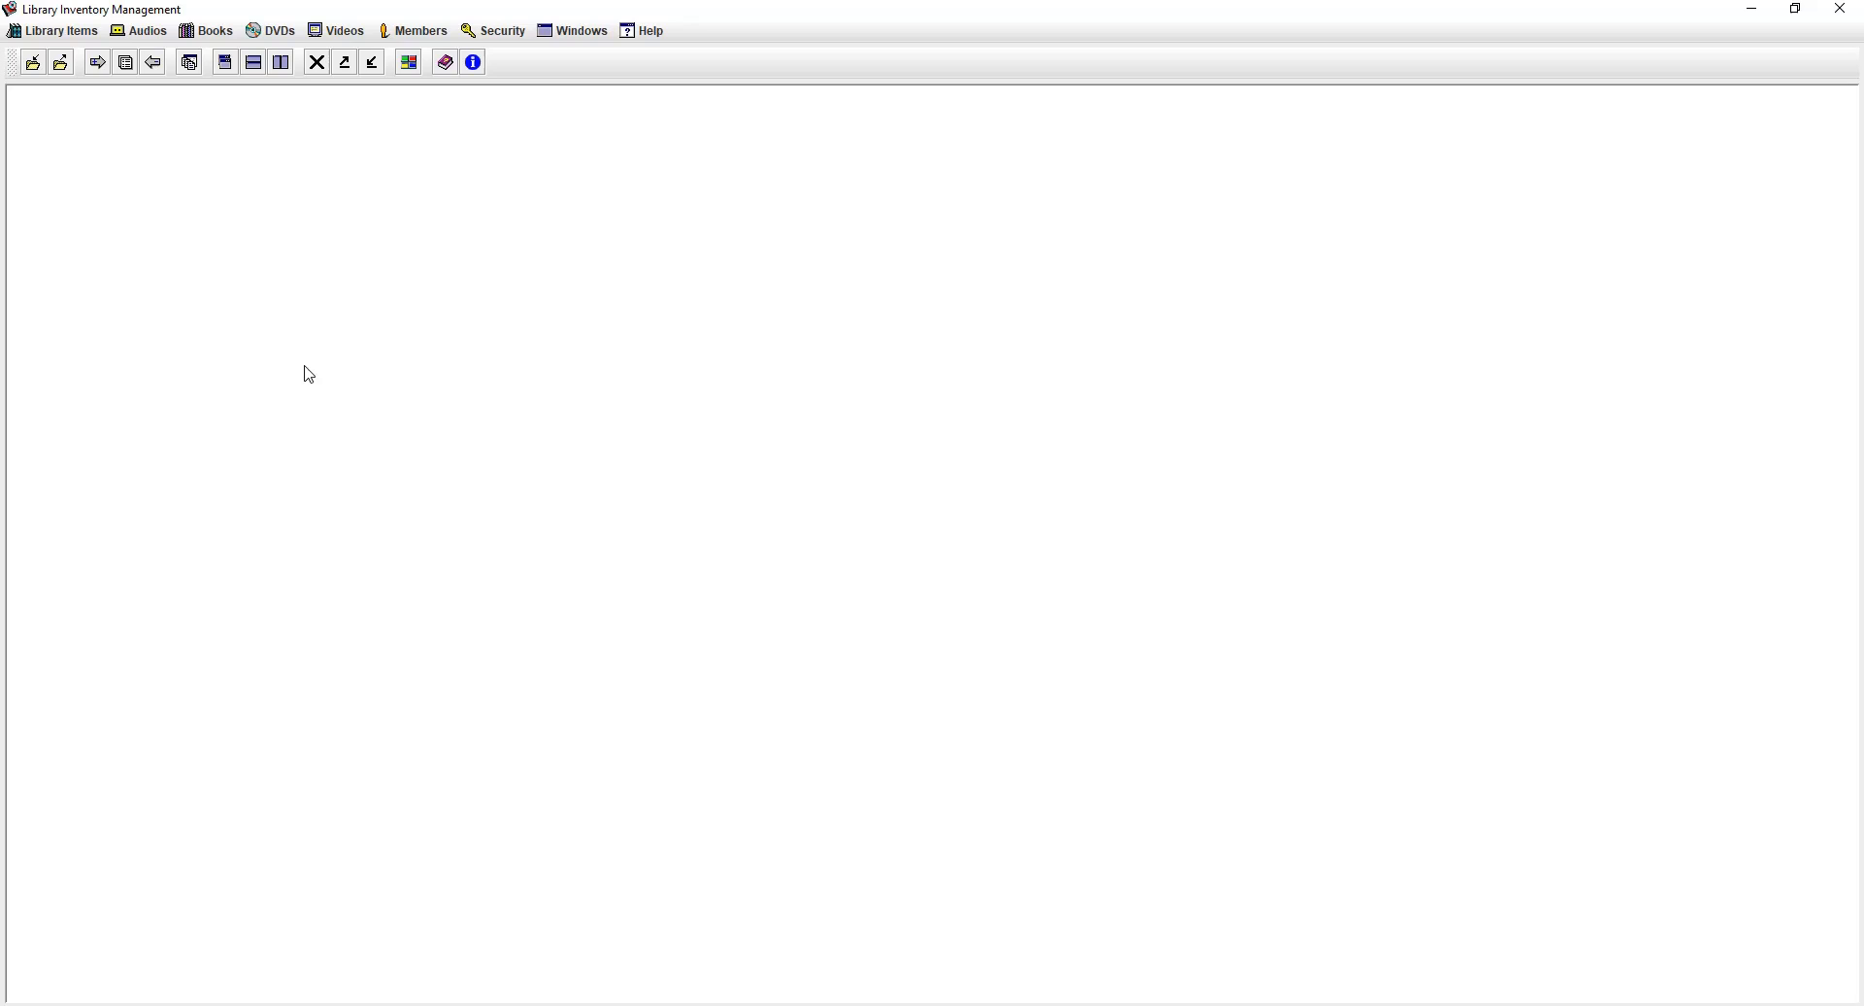
- Open and enlarge the list of all videos, check in the unavailable video VCID4, and close the list
click(353, 33)
click(365, 72)
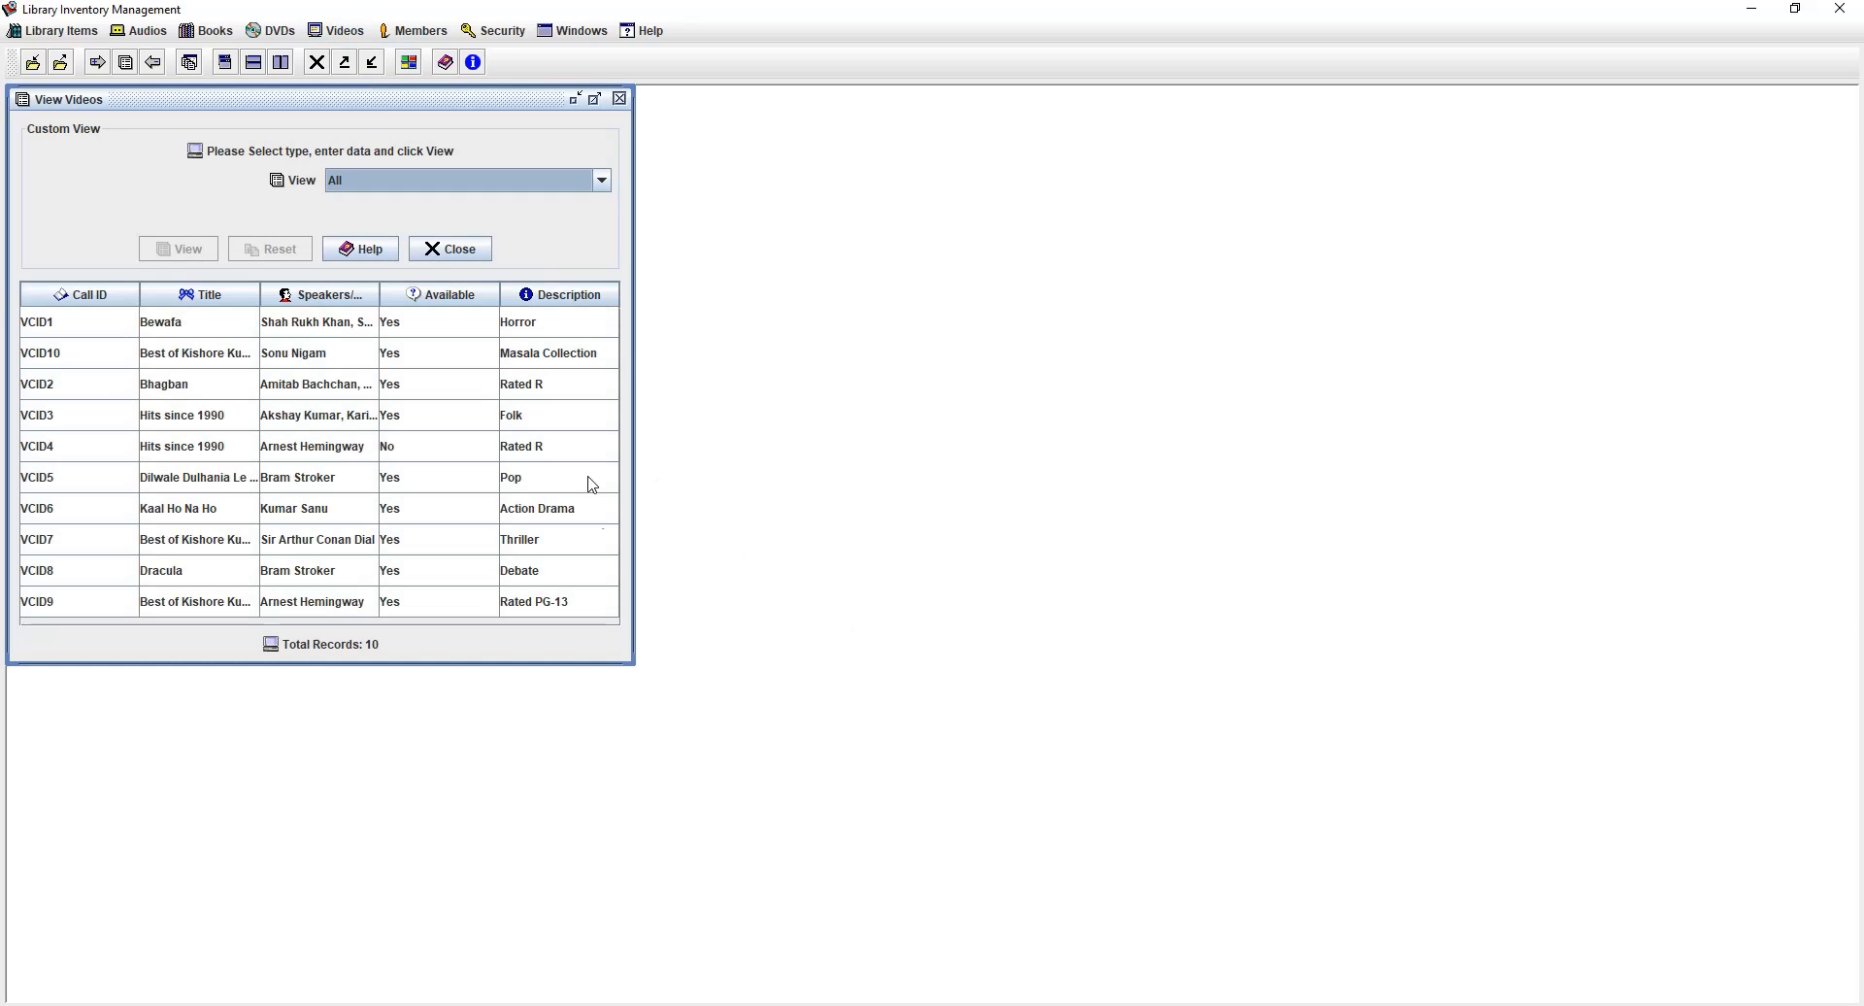
click(55, 453)
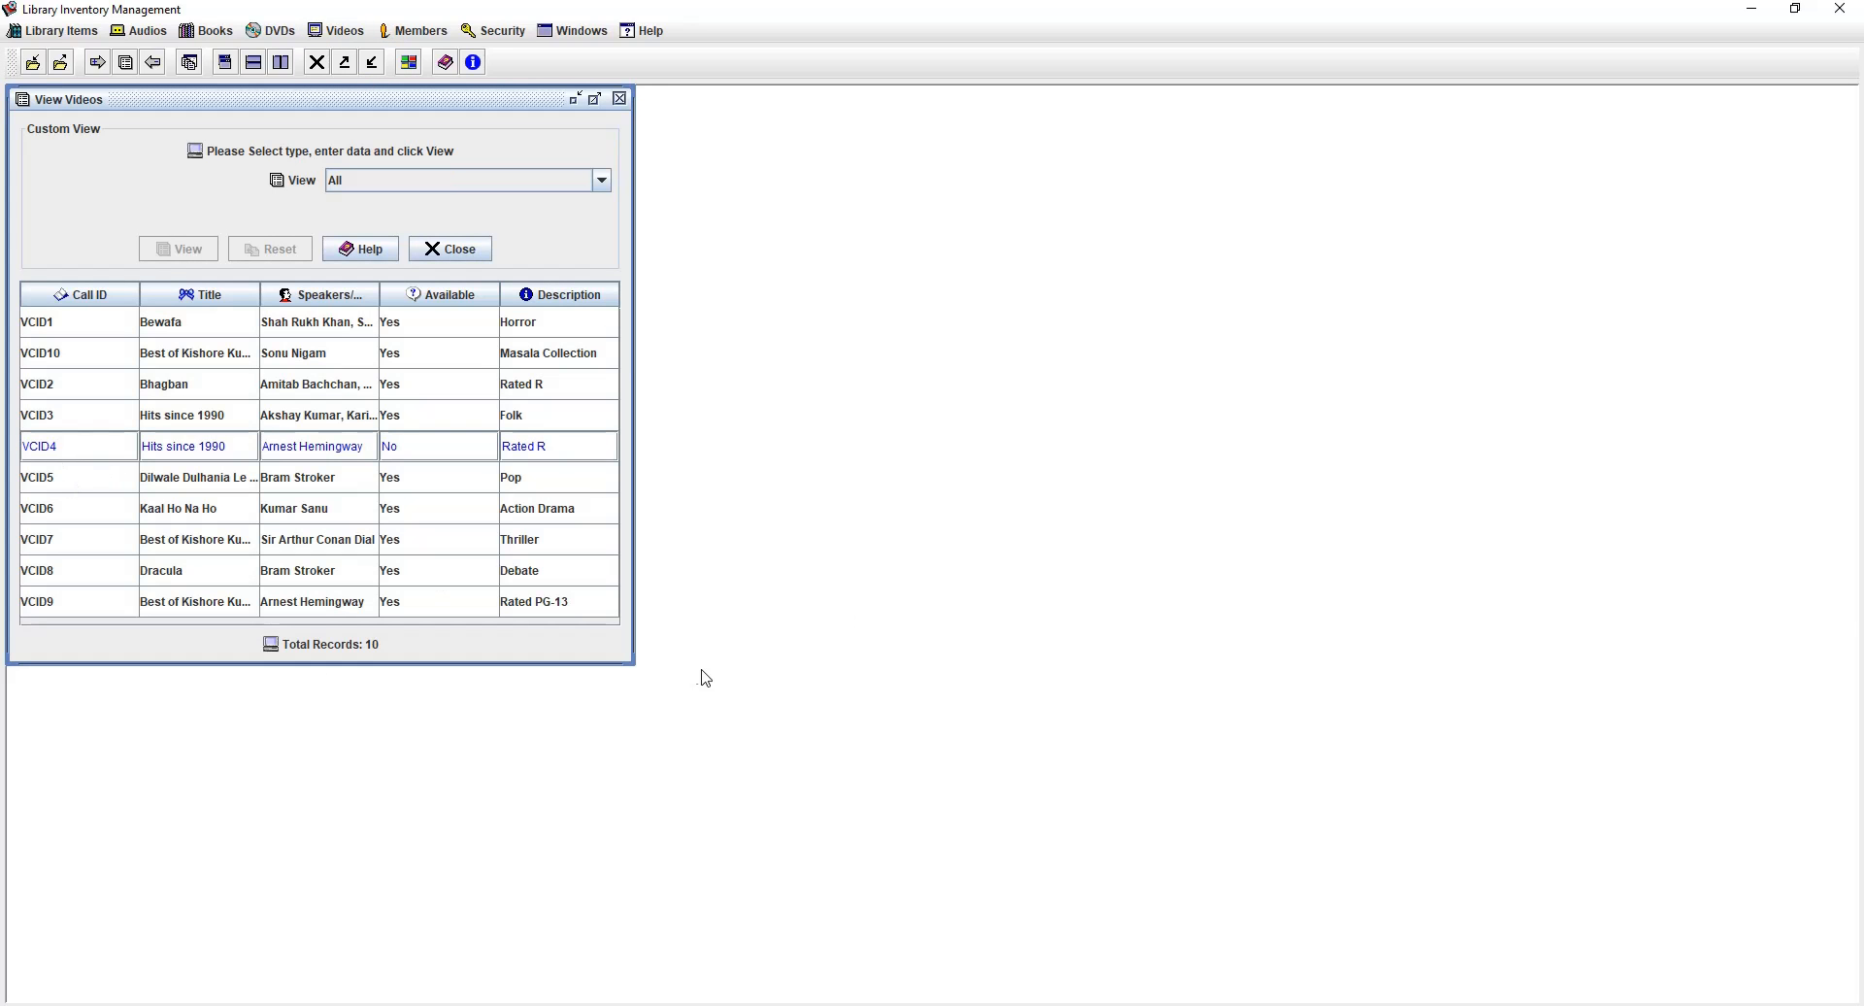
drag(633, 662, 1194, 871)
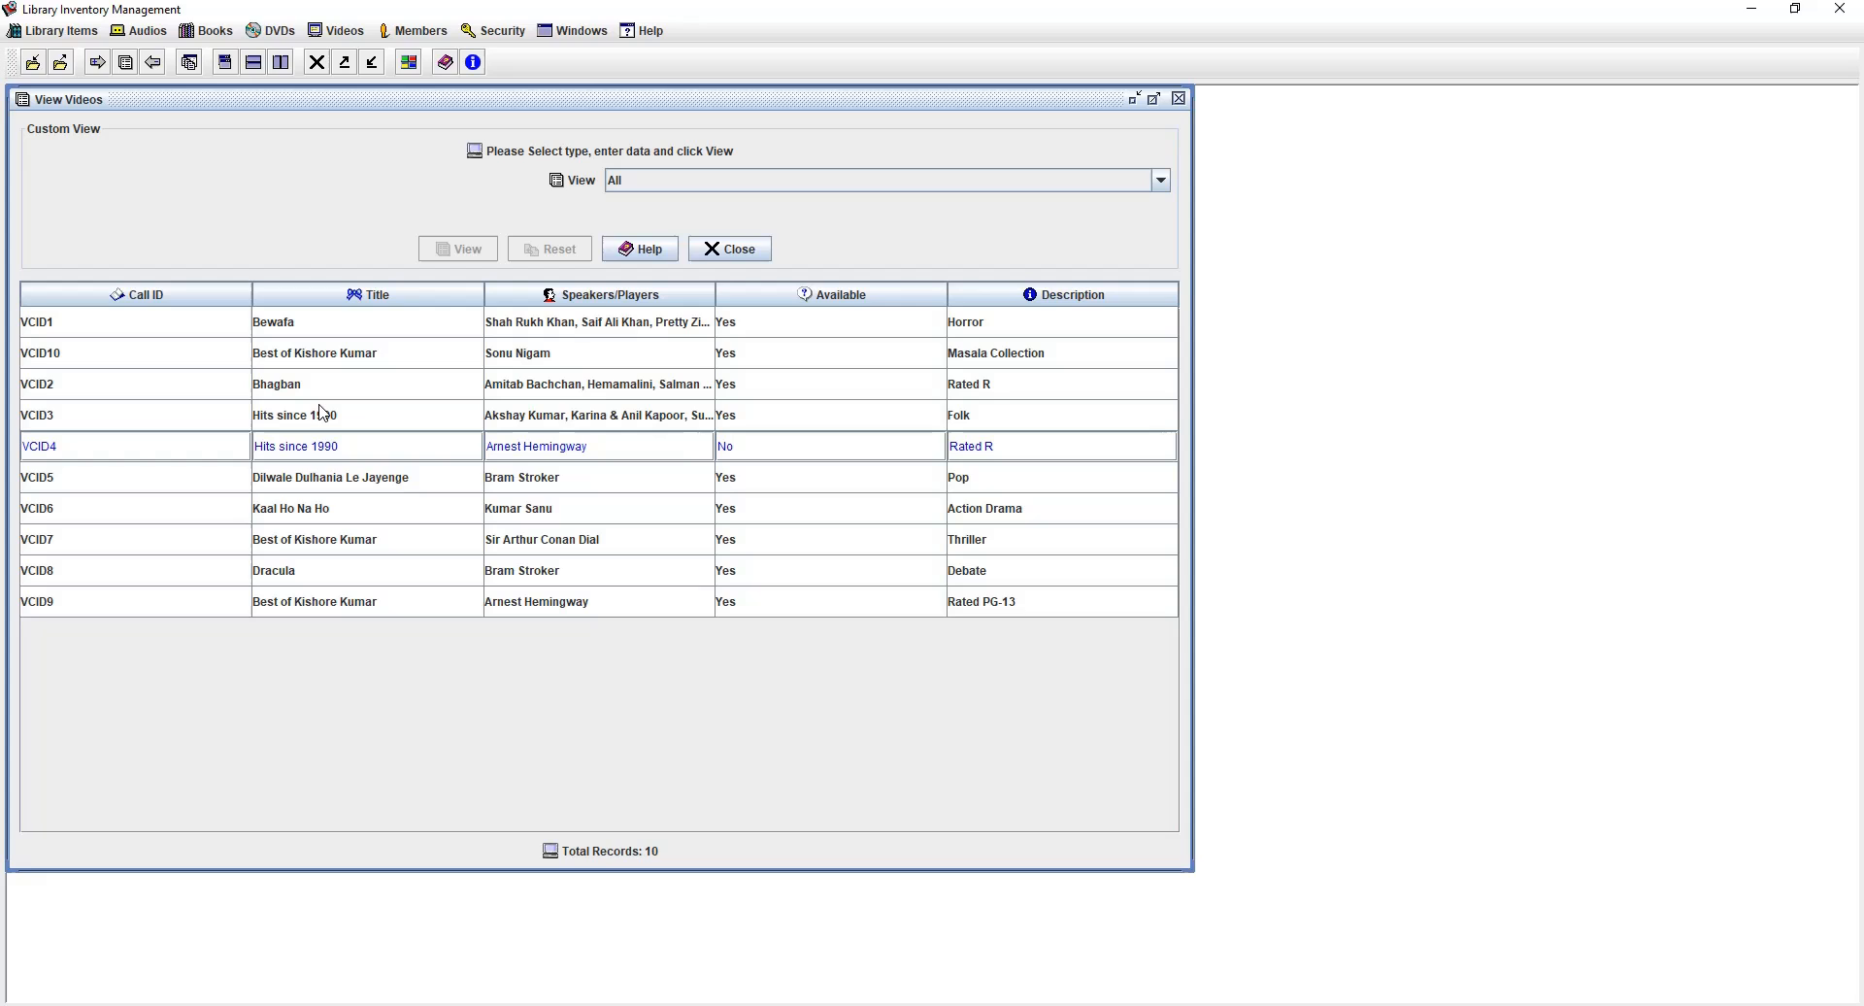
right_click(217, 454)
click(254, 509)
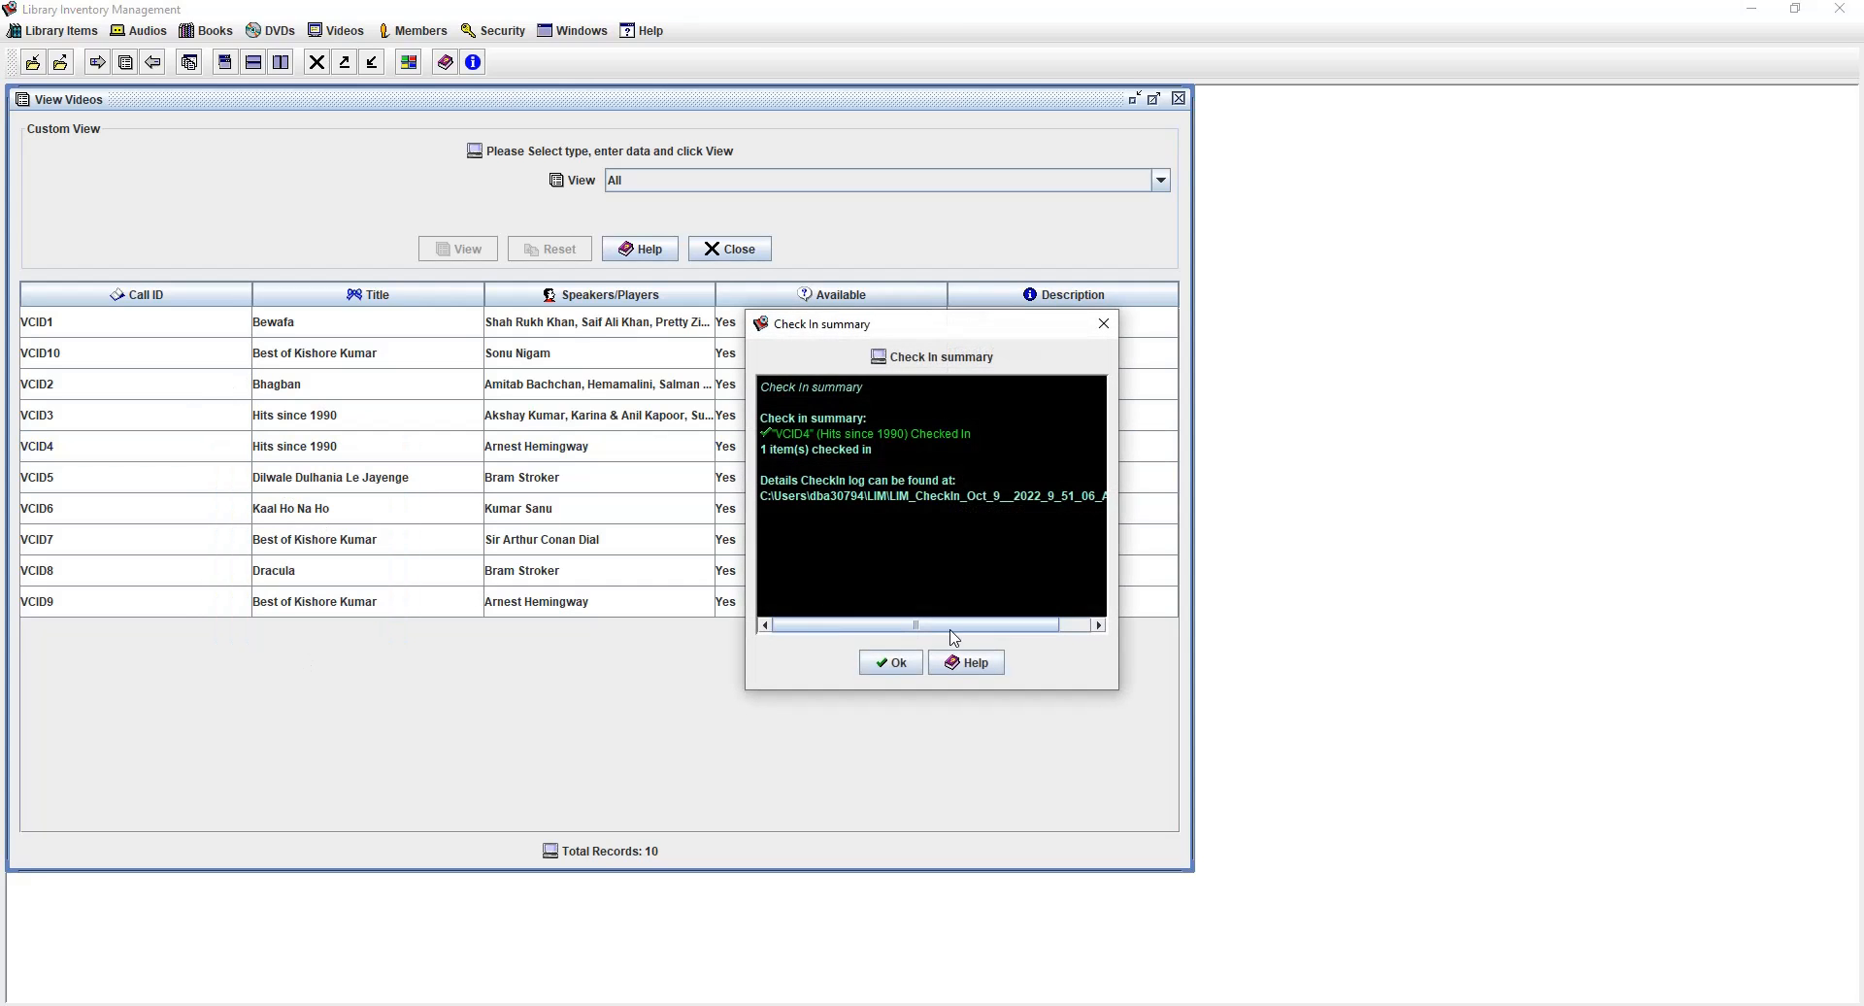
click(893, 663)
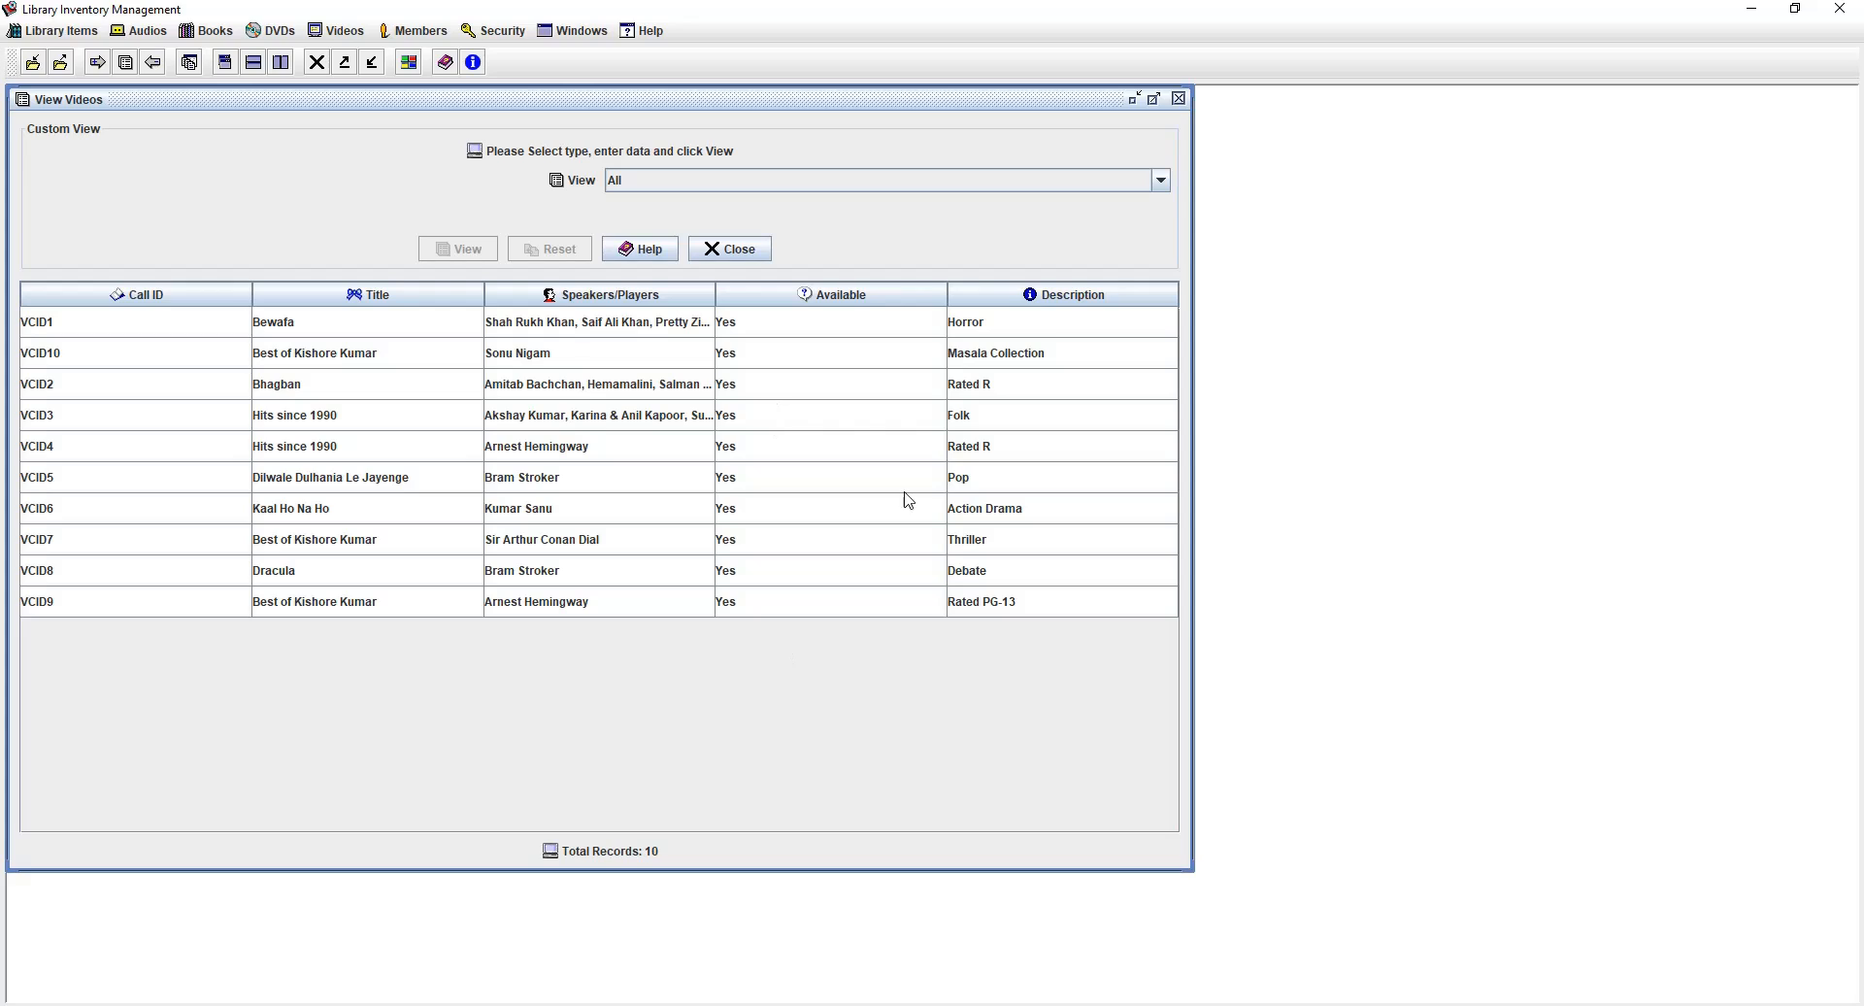
click(748, 254)
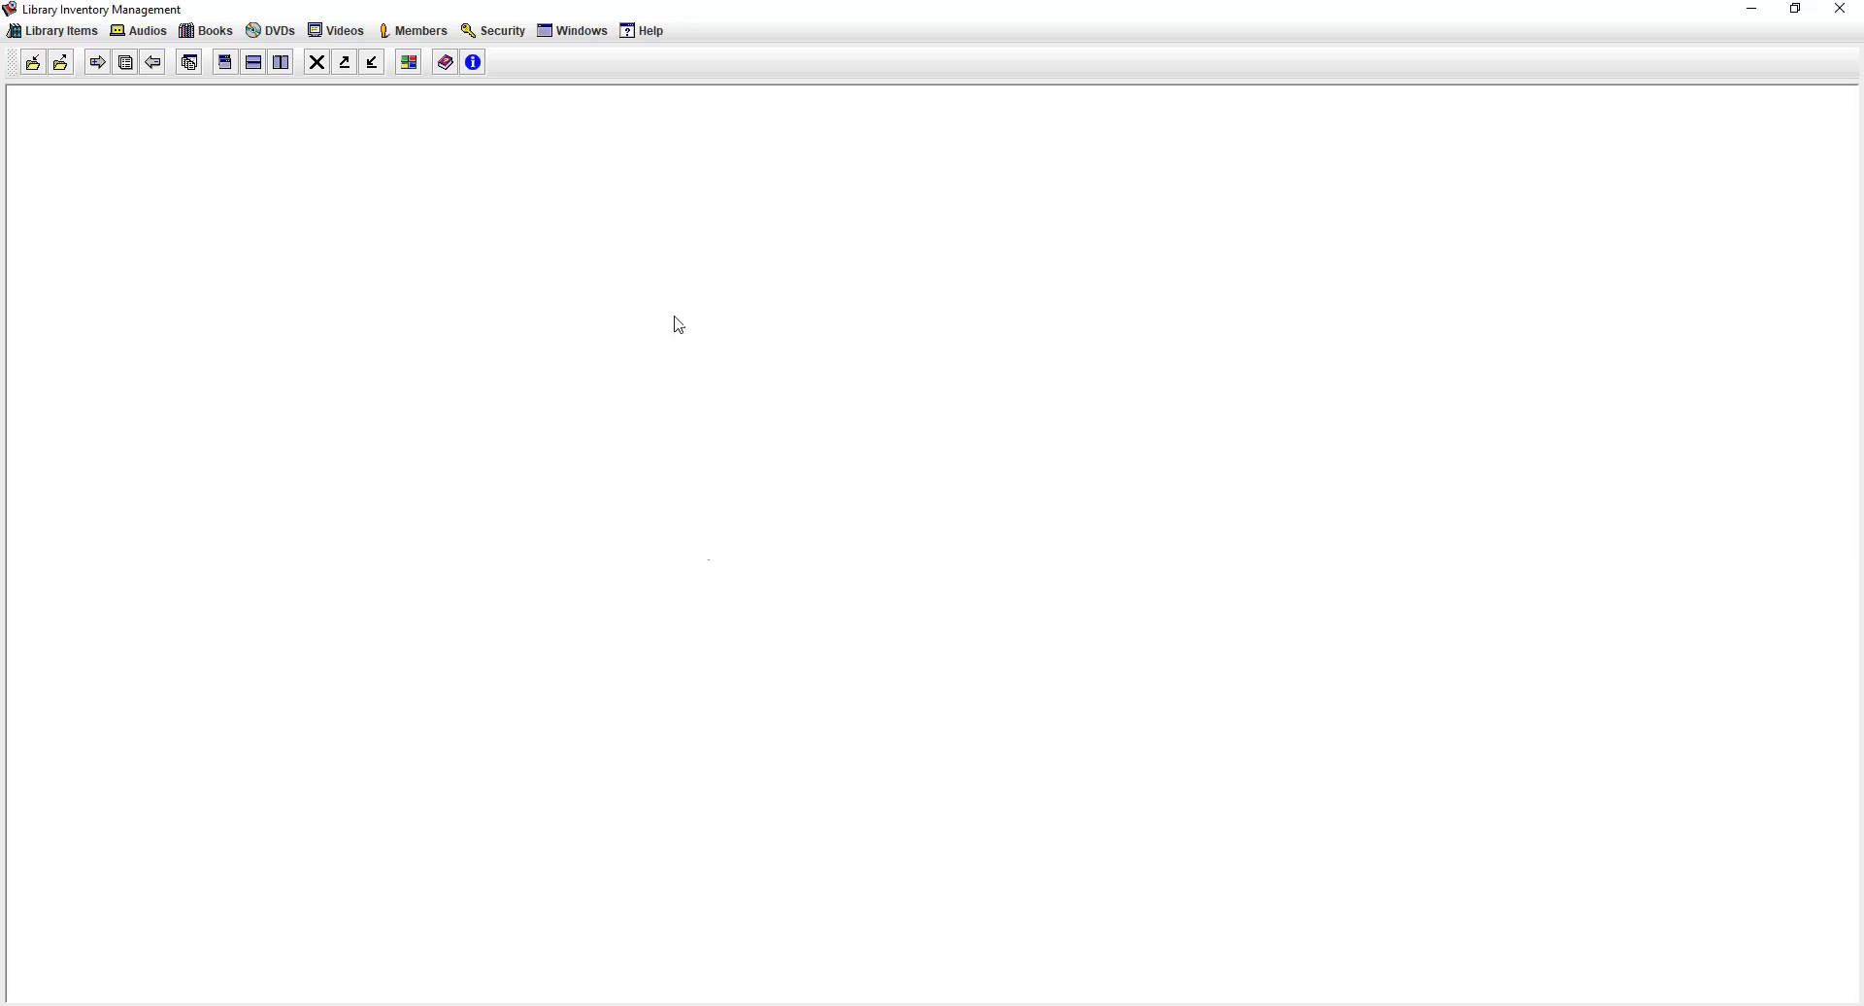
click(648, 33)
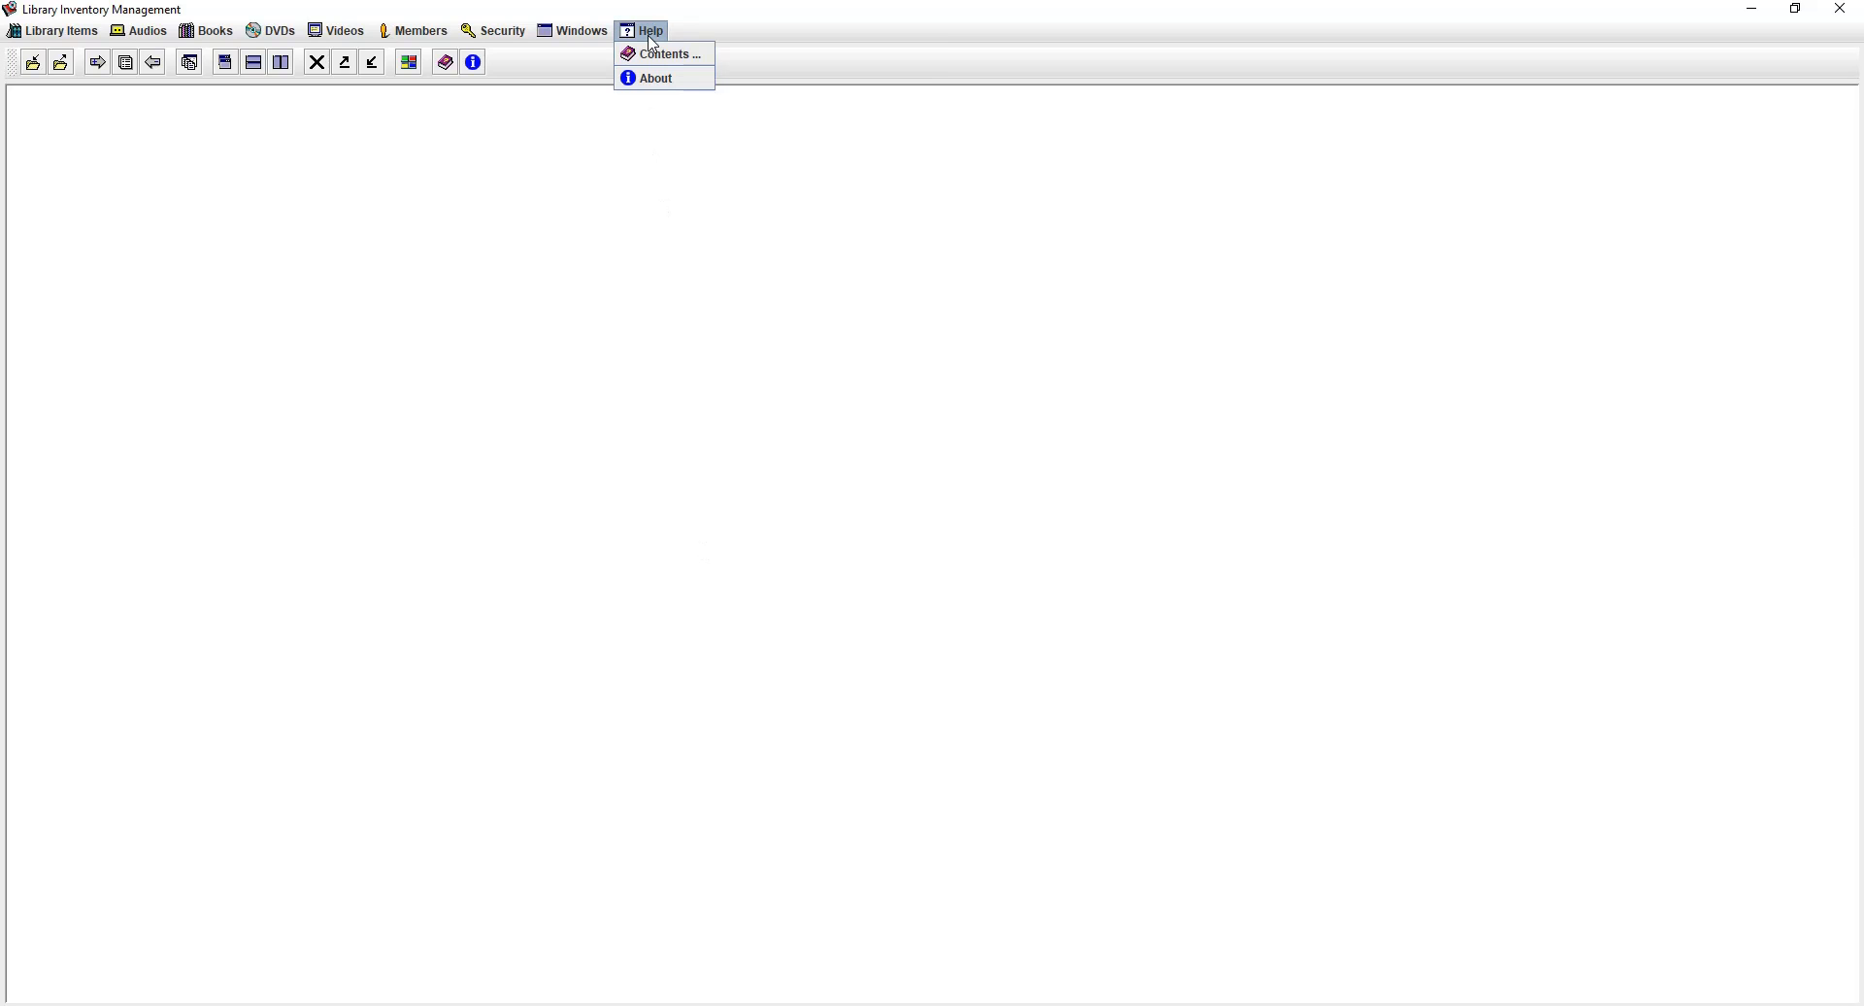
mouse_move(549, 44)
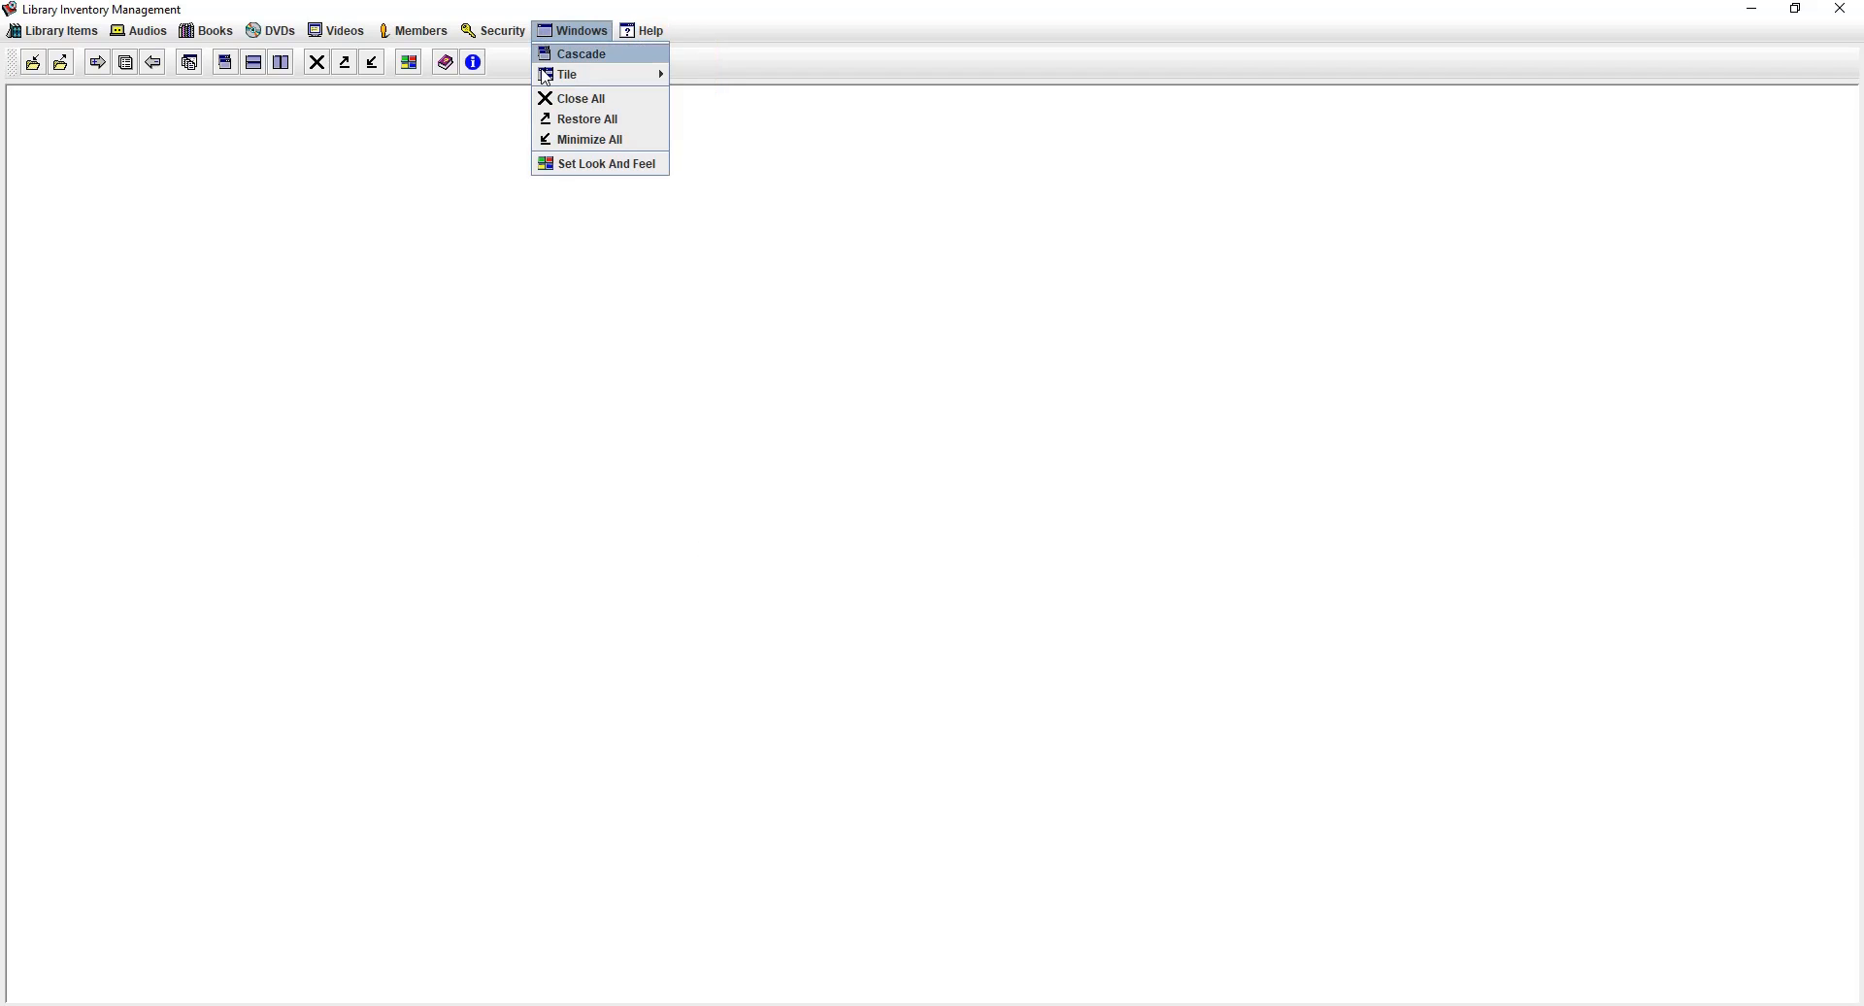
click(279, 223)
- Open the lists of all audios, books and DVDs in separate windows
click(139, 30)
click(155, 73)
click(206, 30)
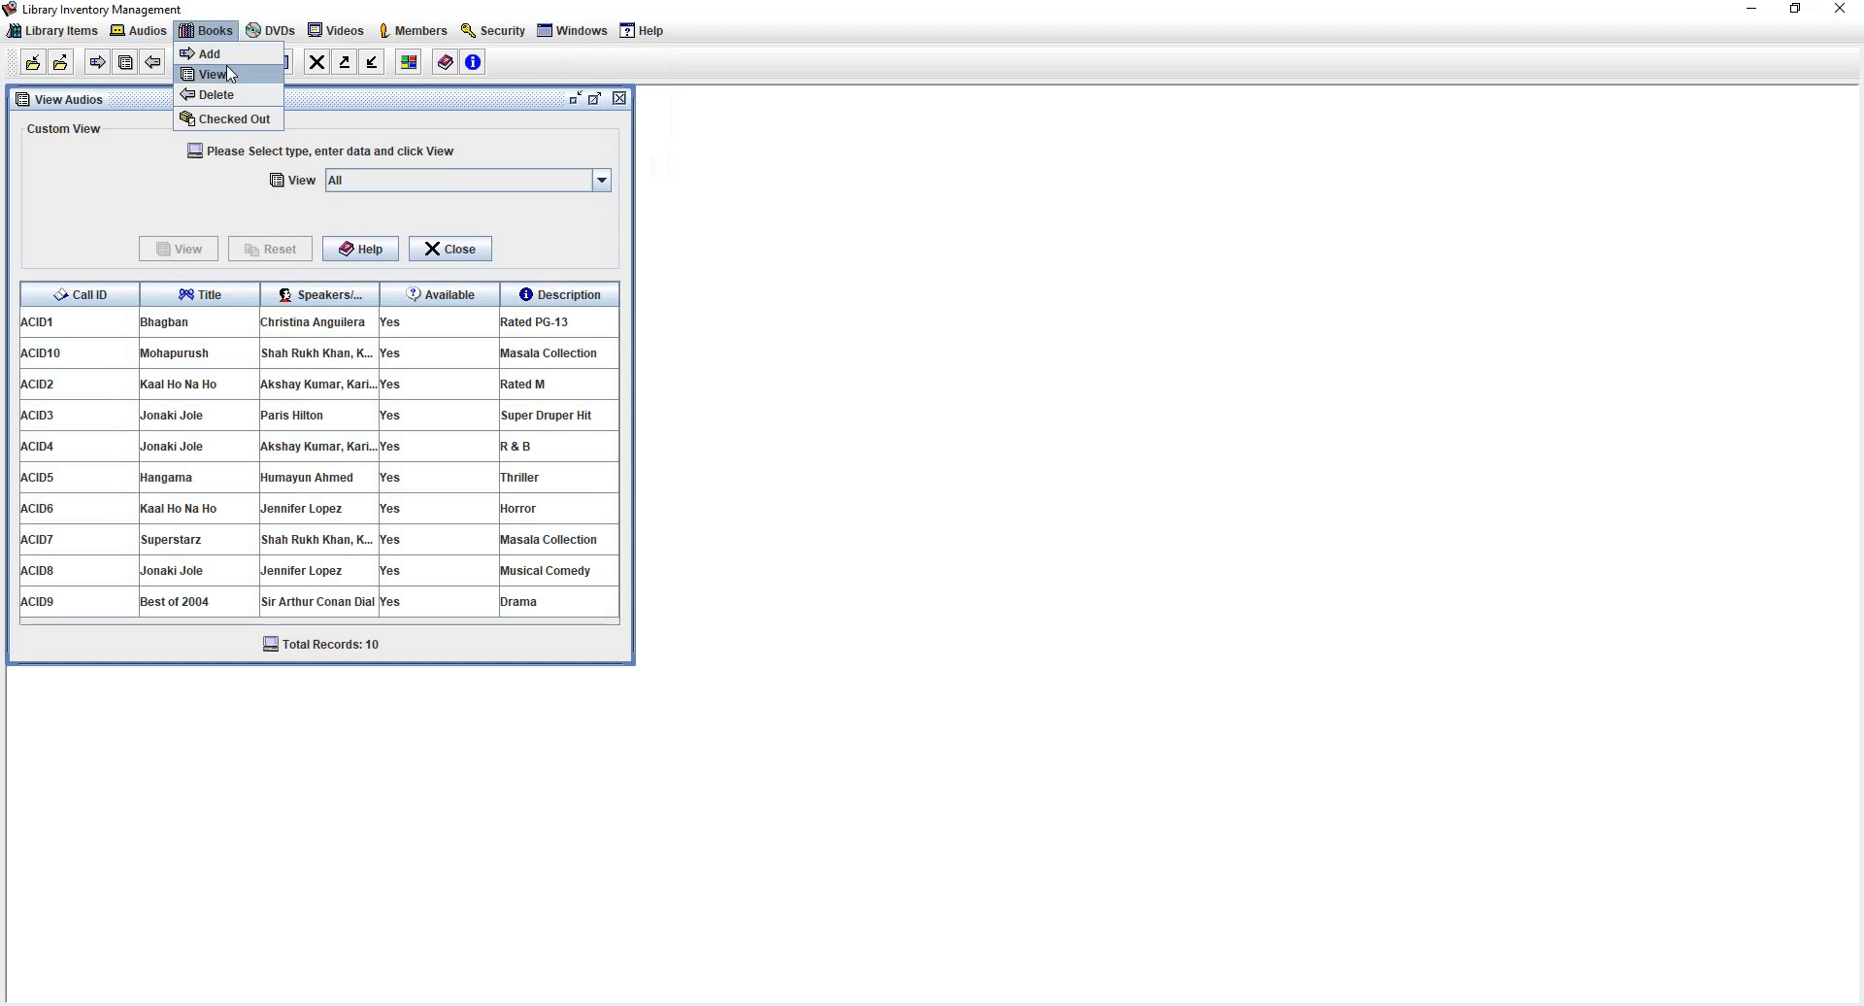
click(231, 74)
click(270, 31)
click(279, 76)
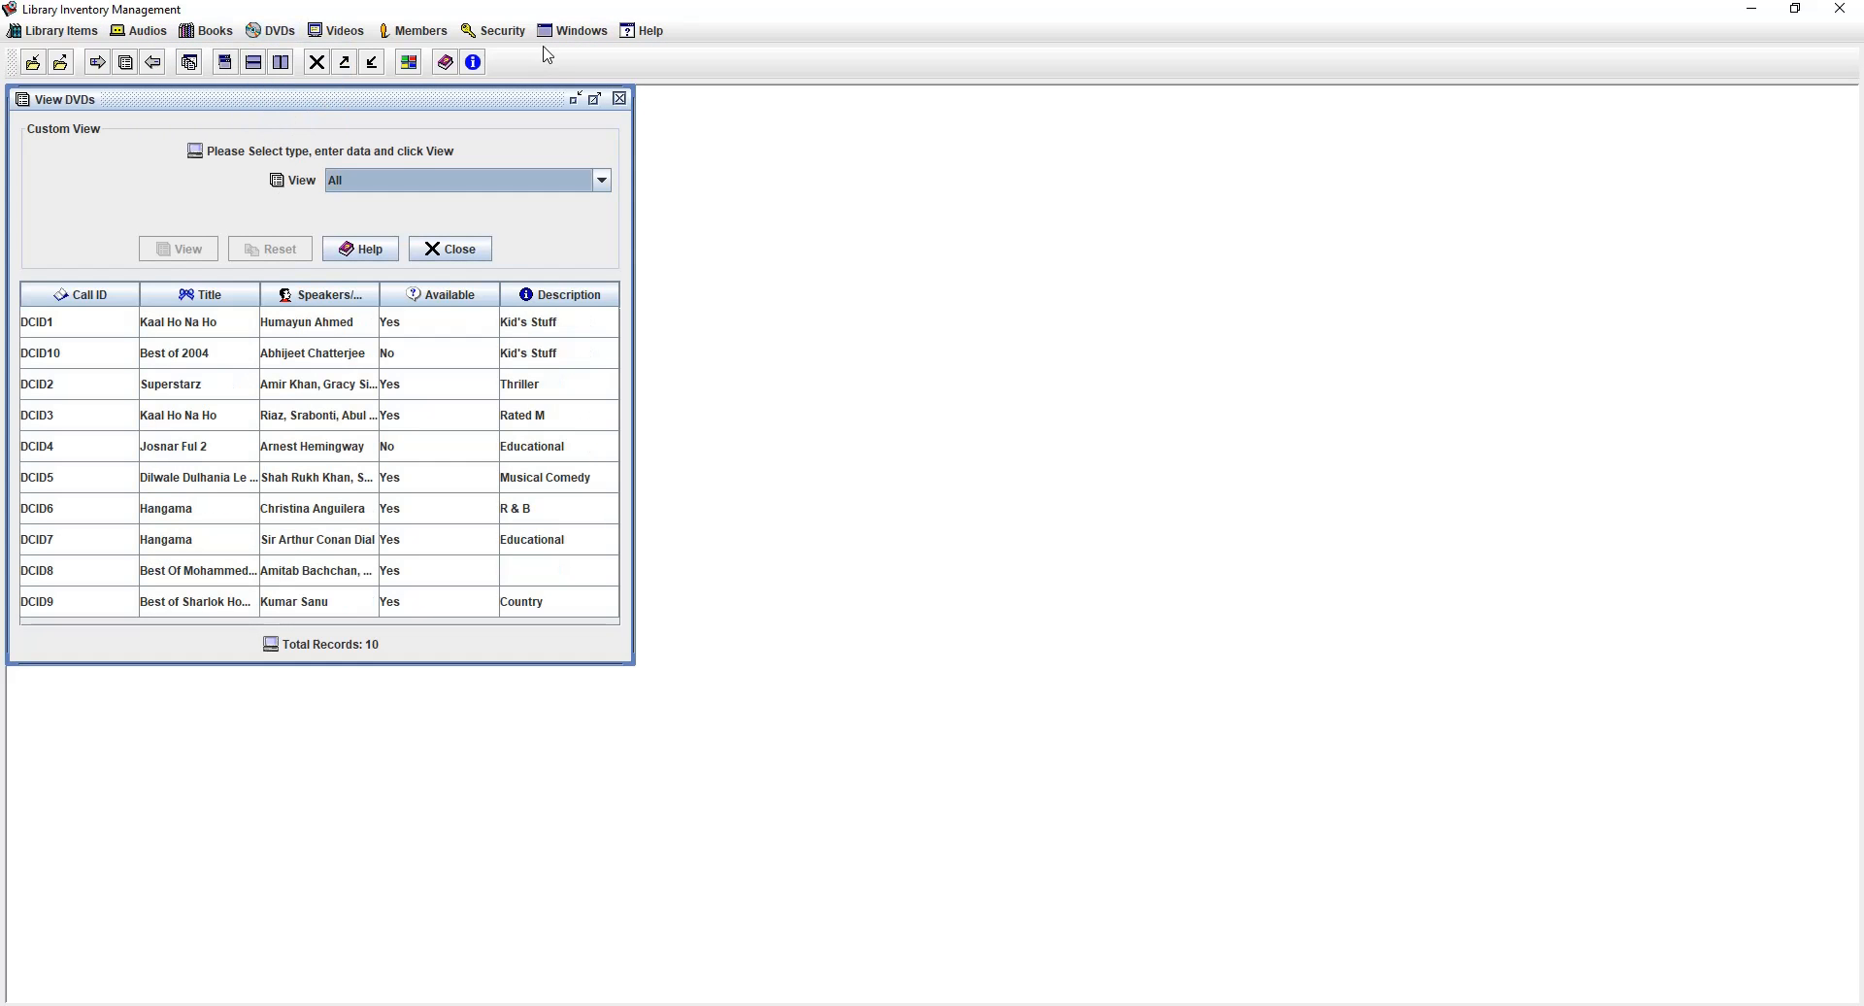
- Cascade the open list windows, tile them one above another, and close them all
click(592, 31)
click(578, 54)
click(583, 34)
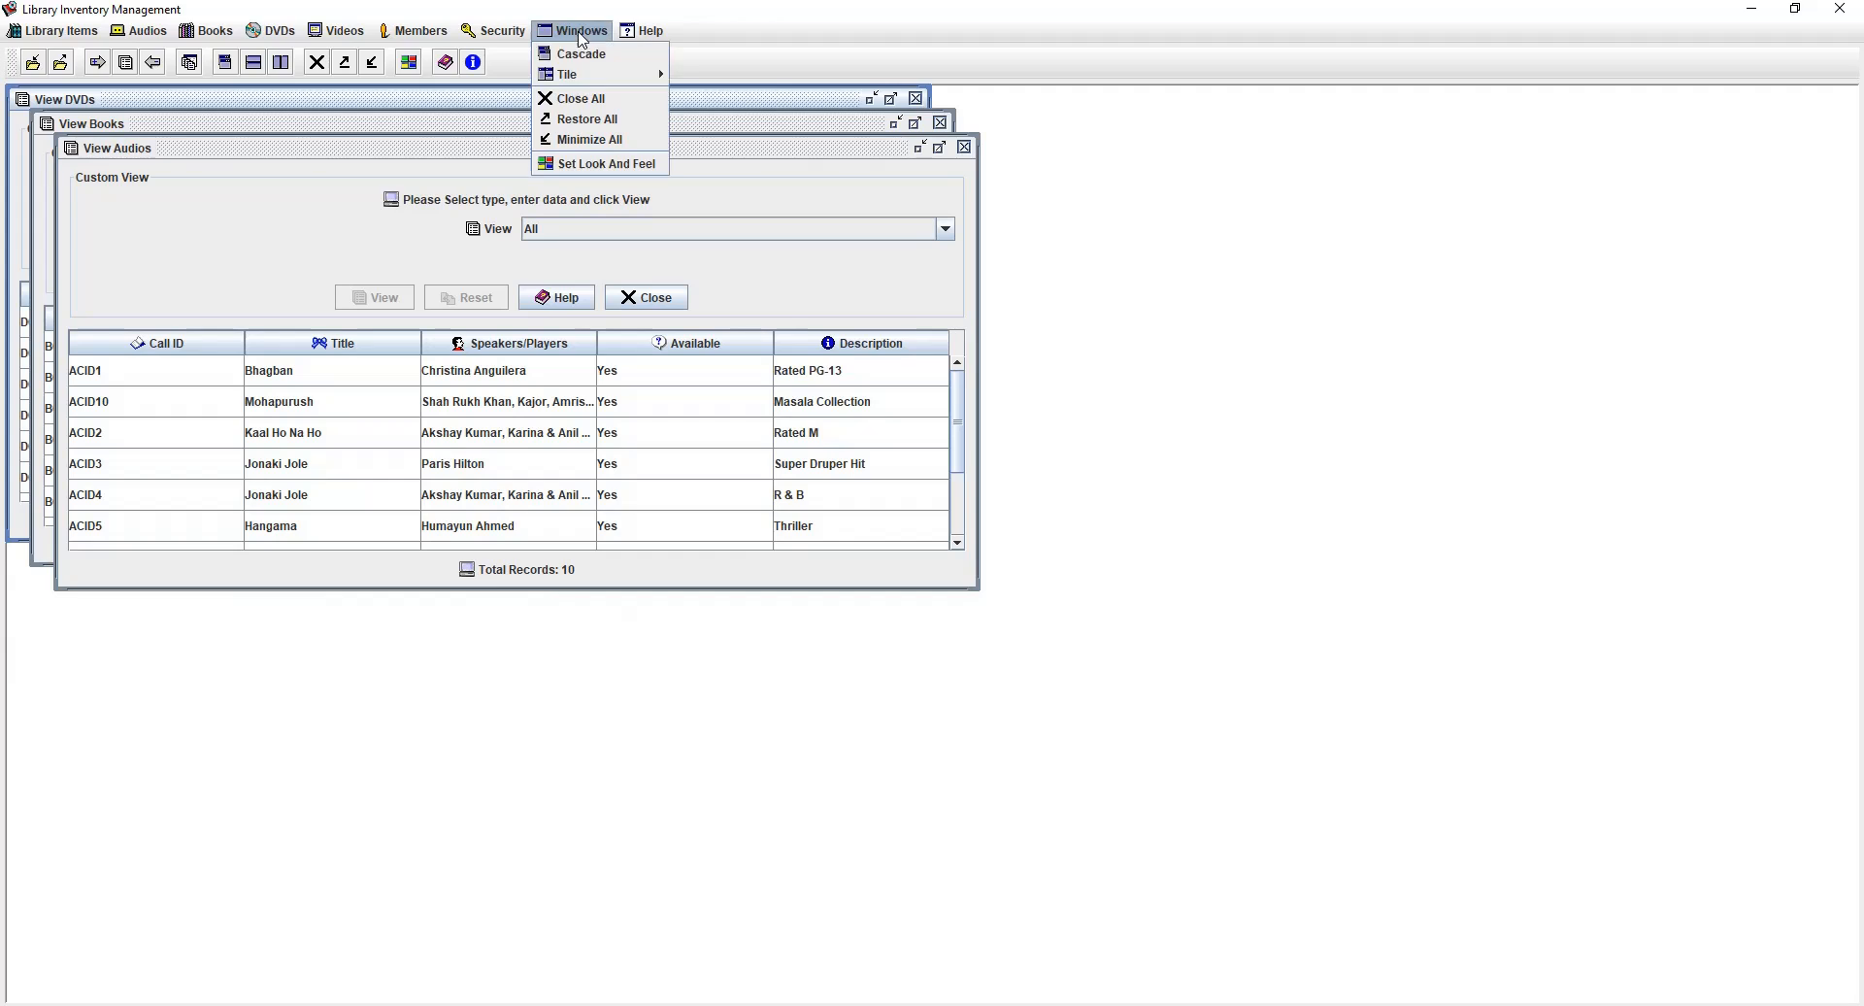
mouse_move(587, 75)
click(716, 75)
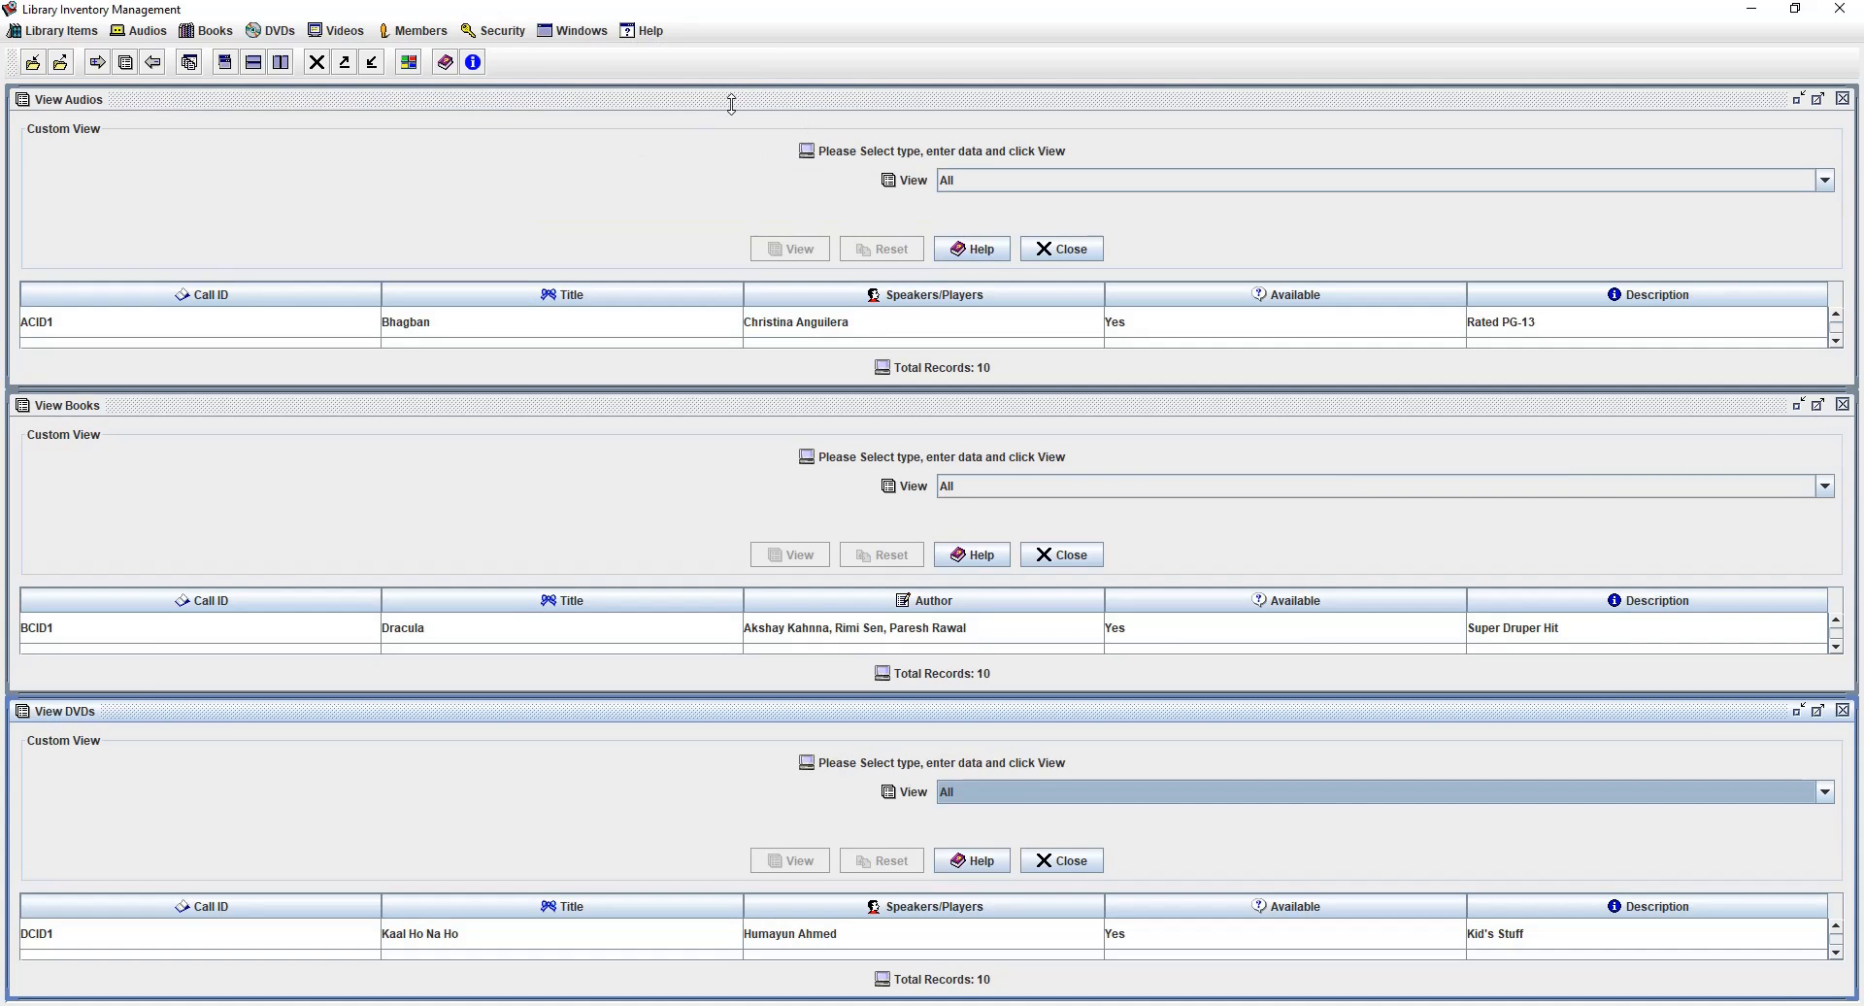
click(566, 32)
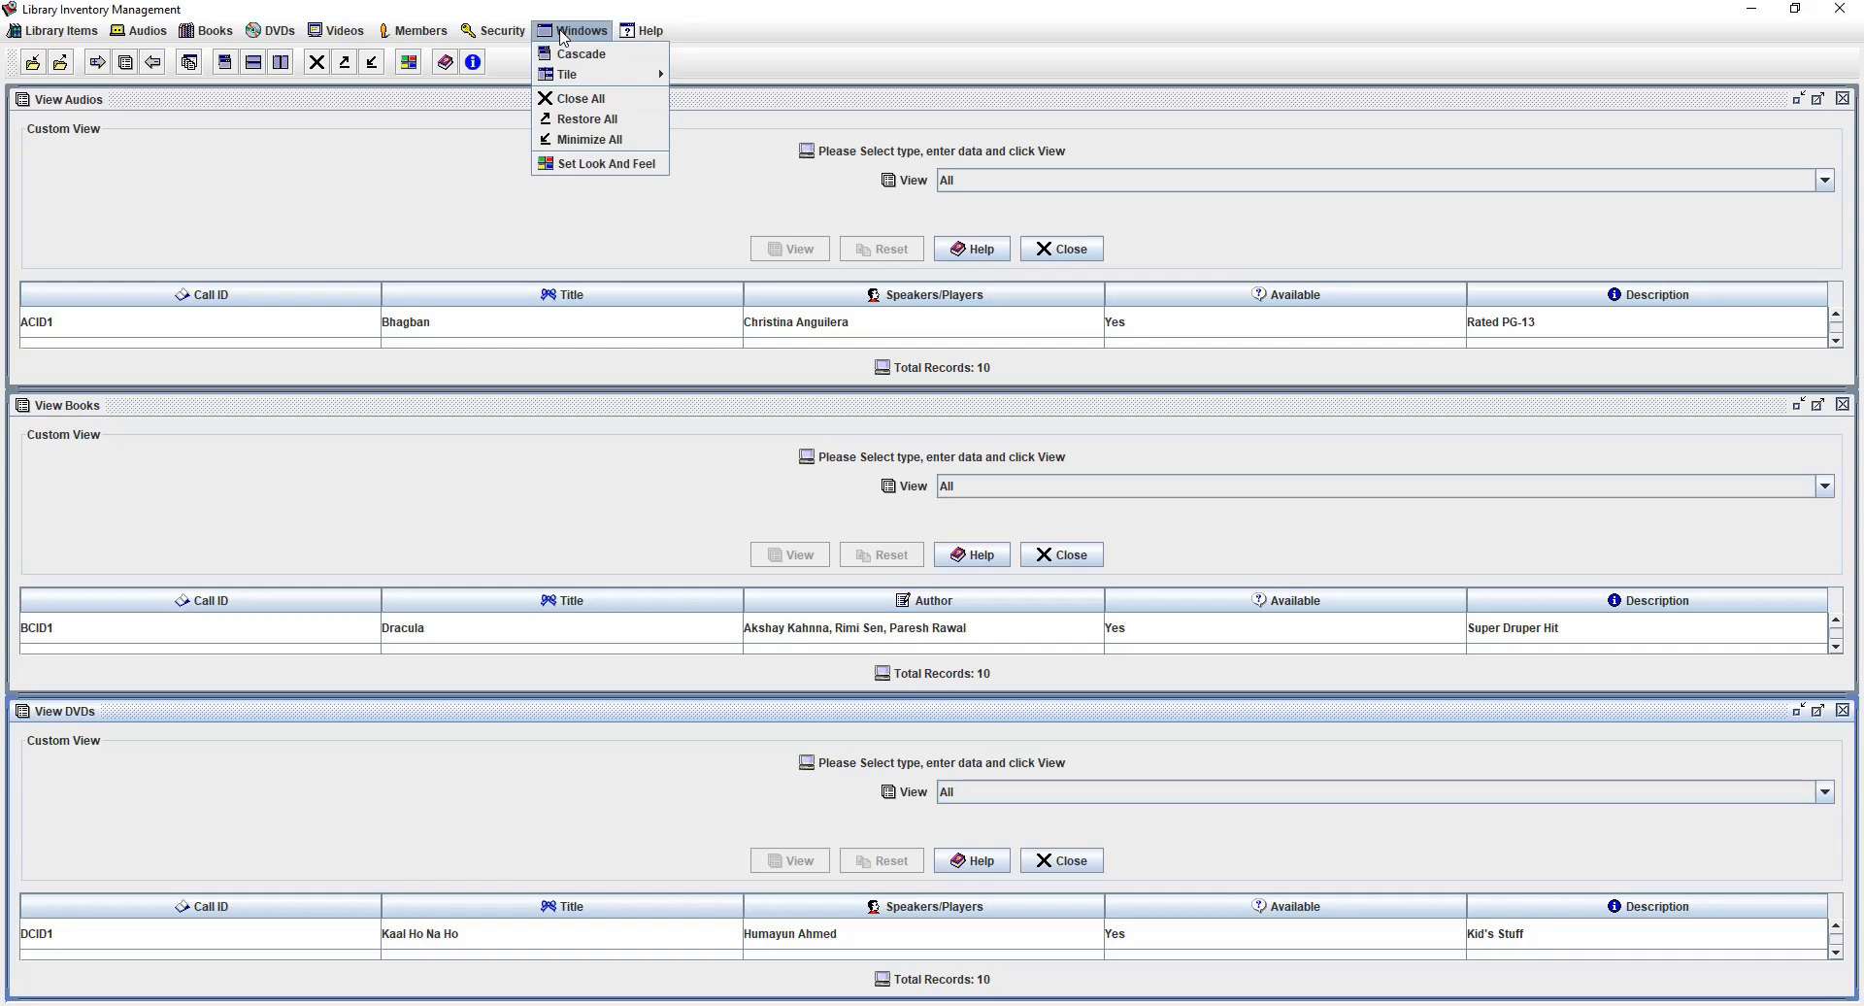
click(561, 99)
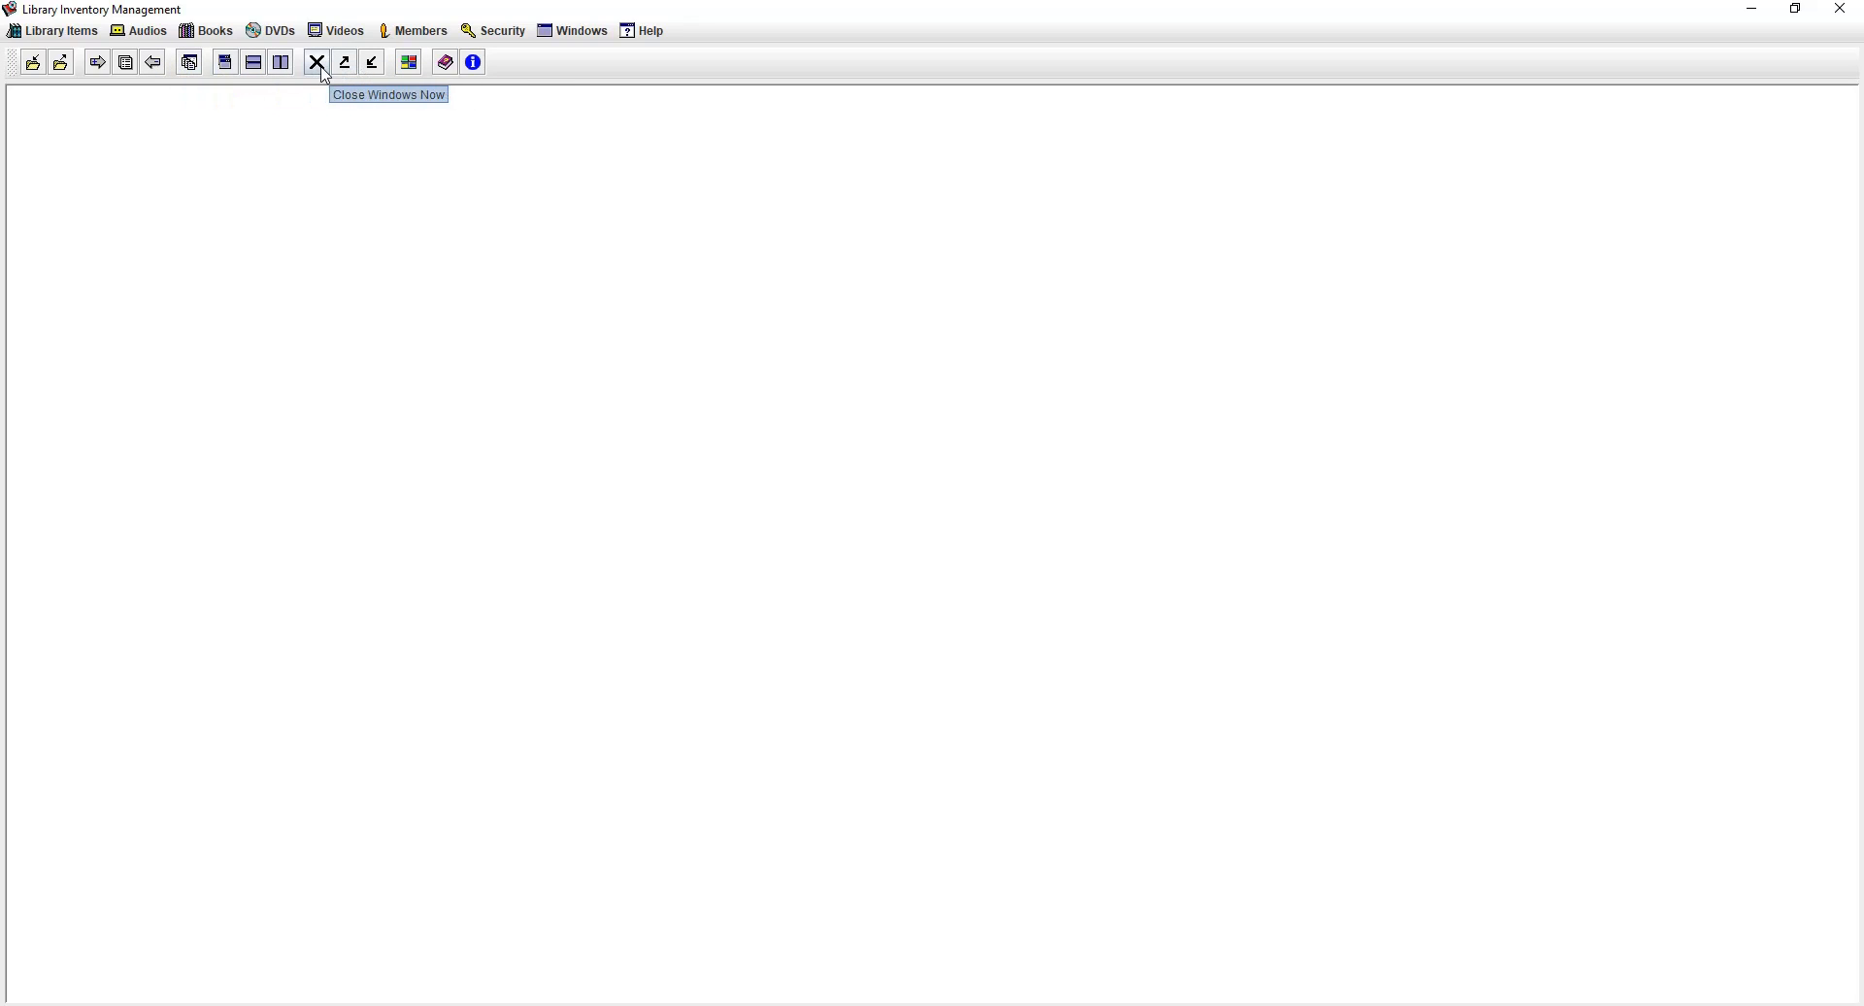
- Open the look and feel selection, move its window inward, and apply the Windows Classic look
click(409, 62)
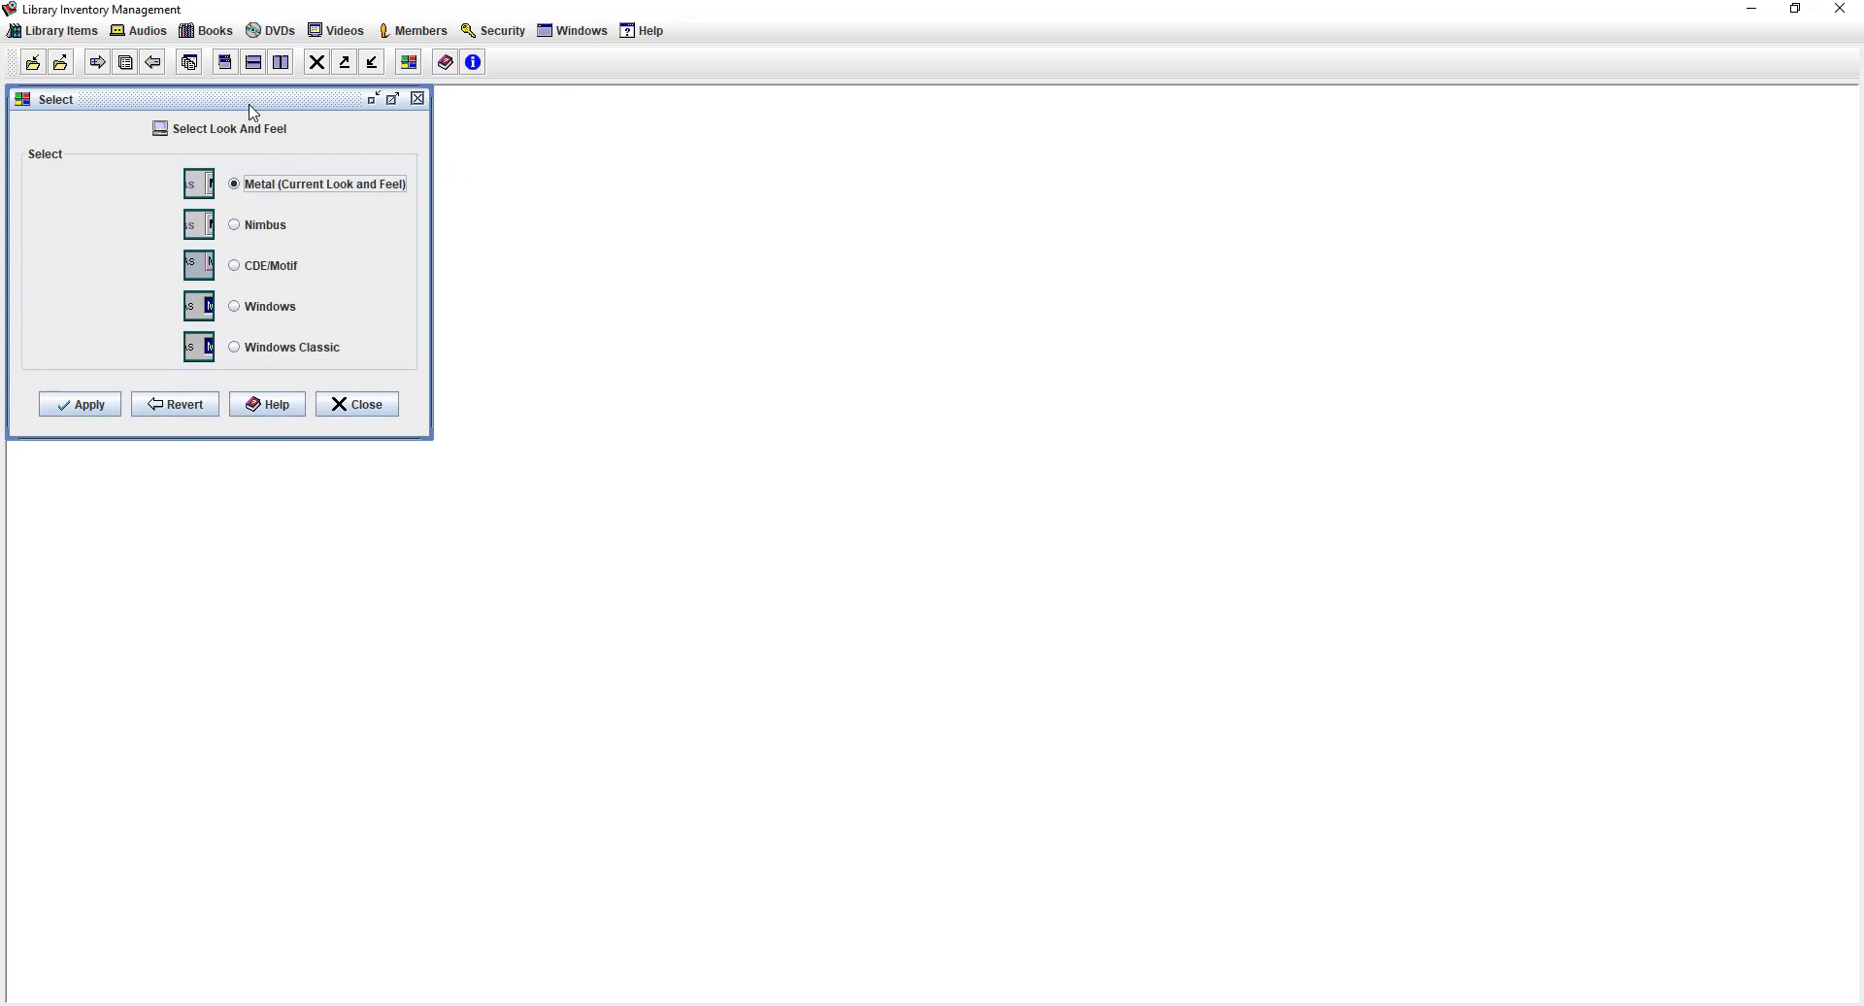
drag(245, 109, 792, 209)
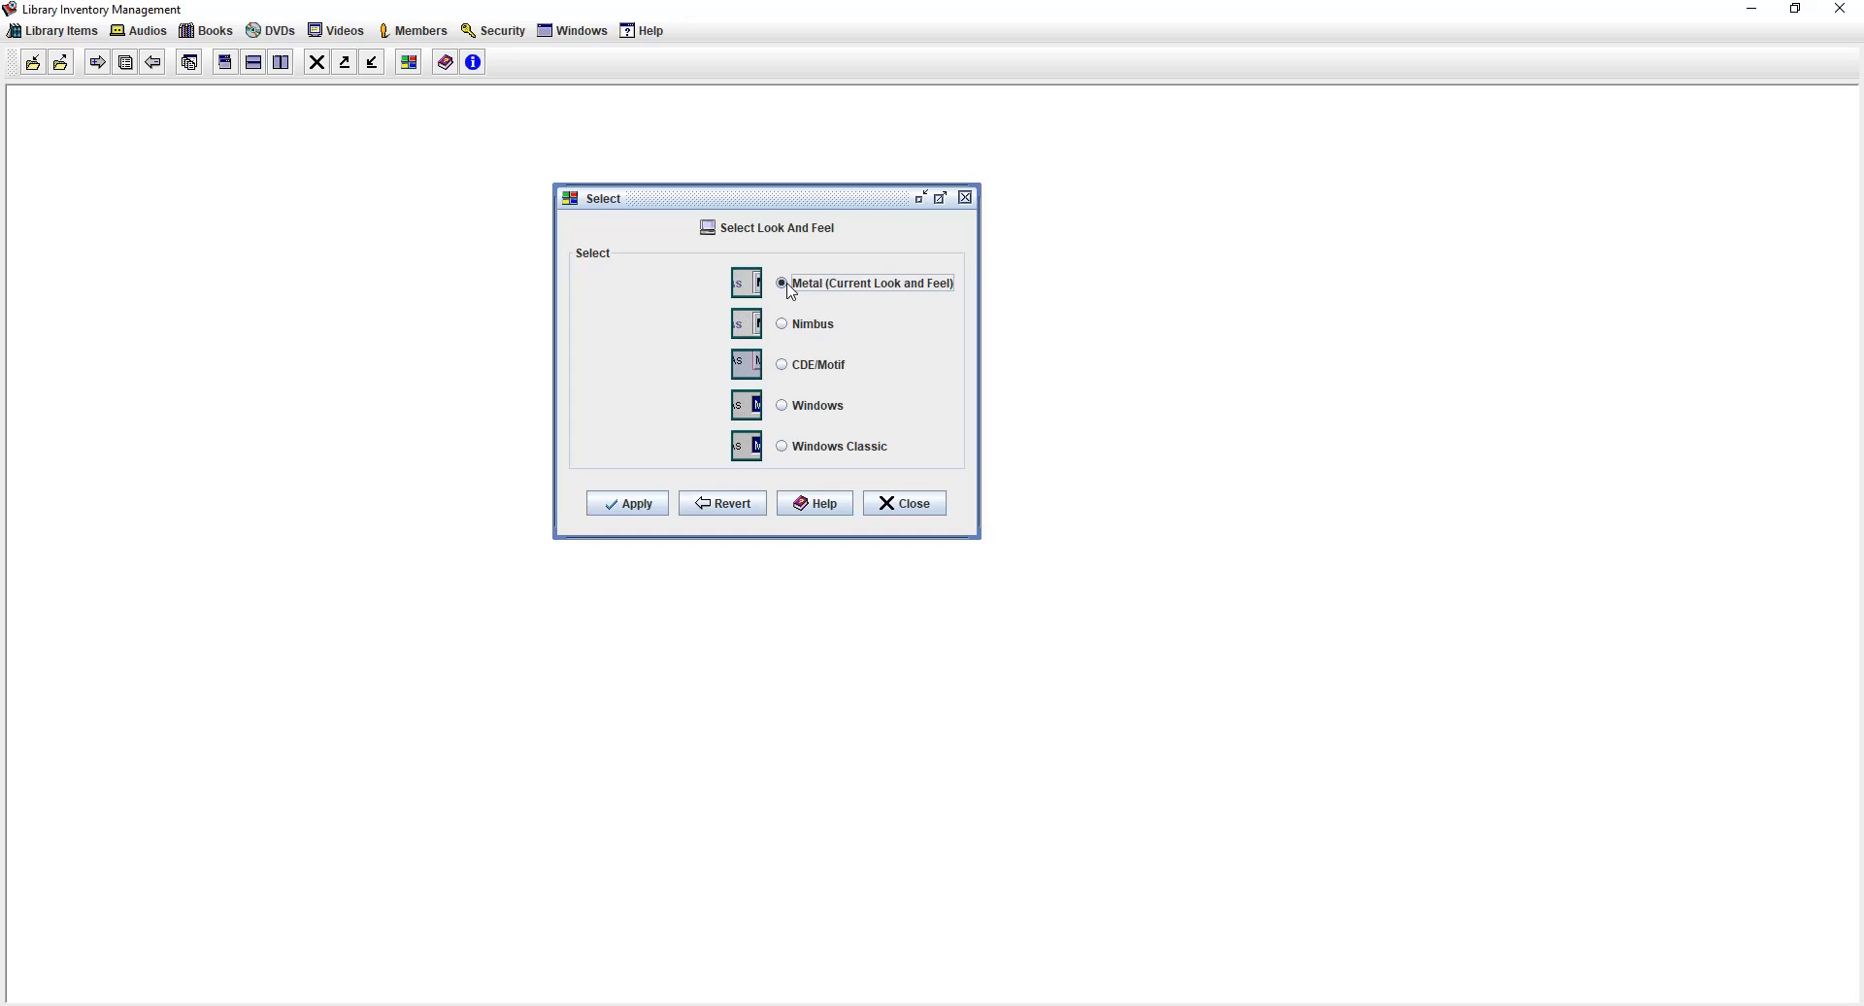
click(783, 447)
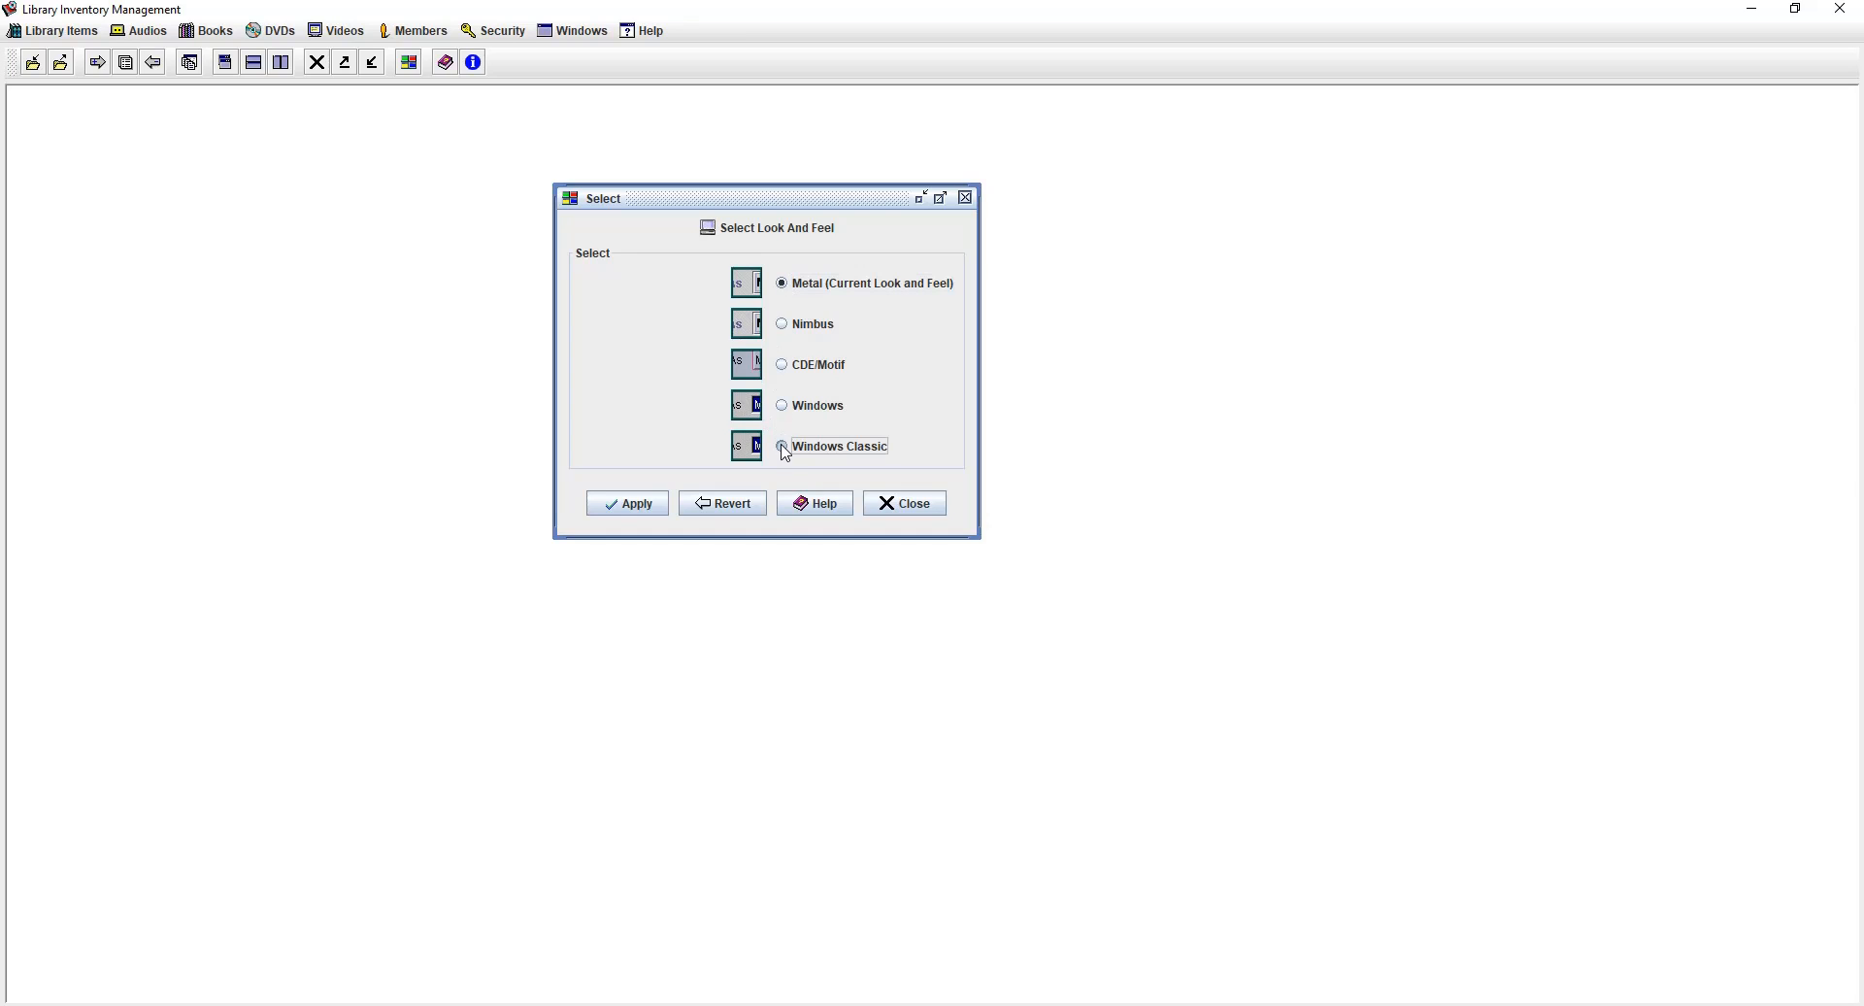
click(610, 506)
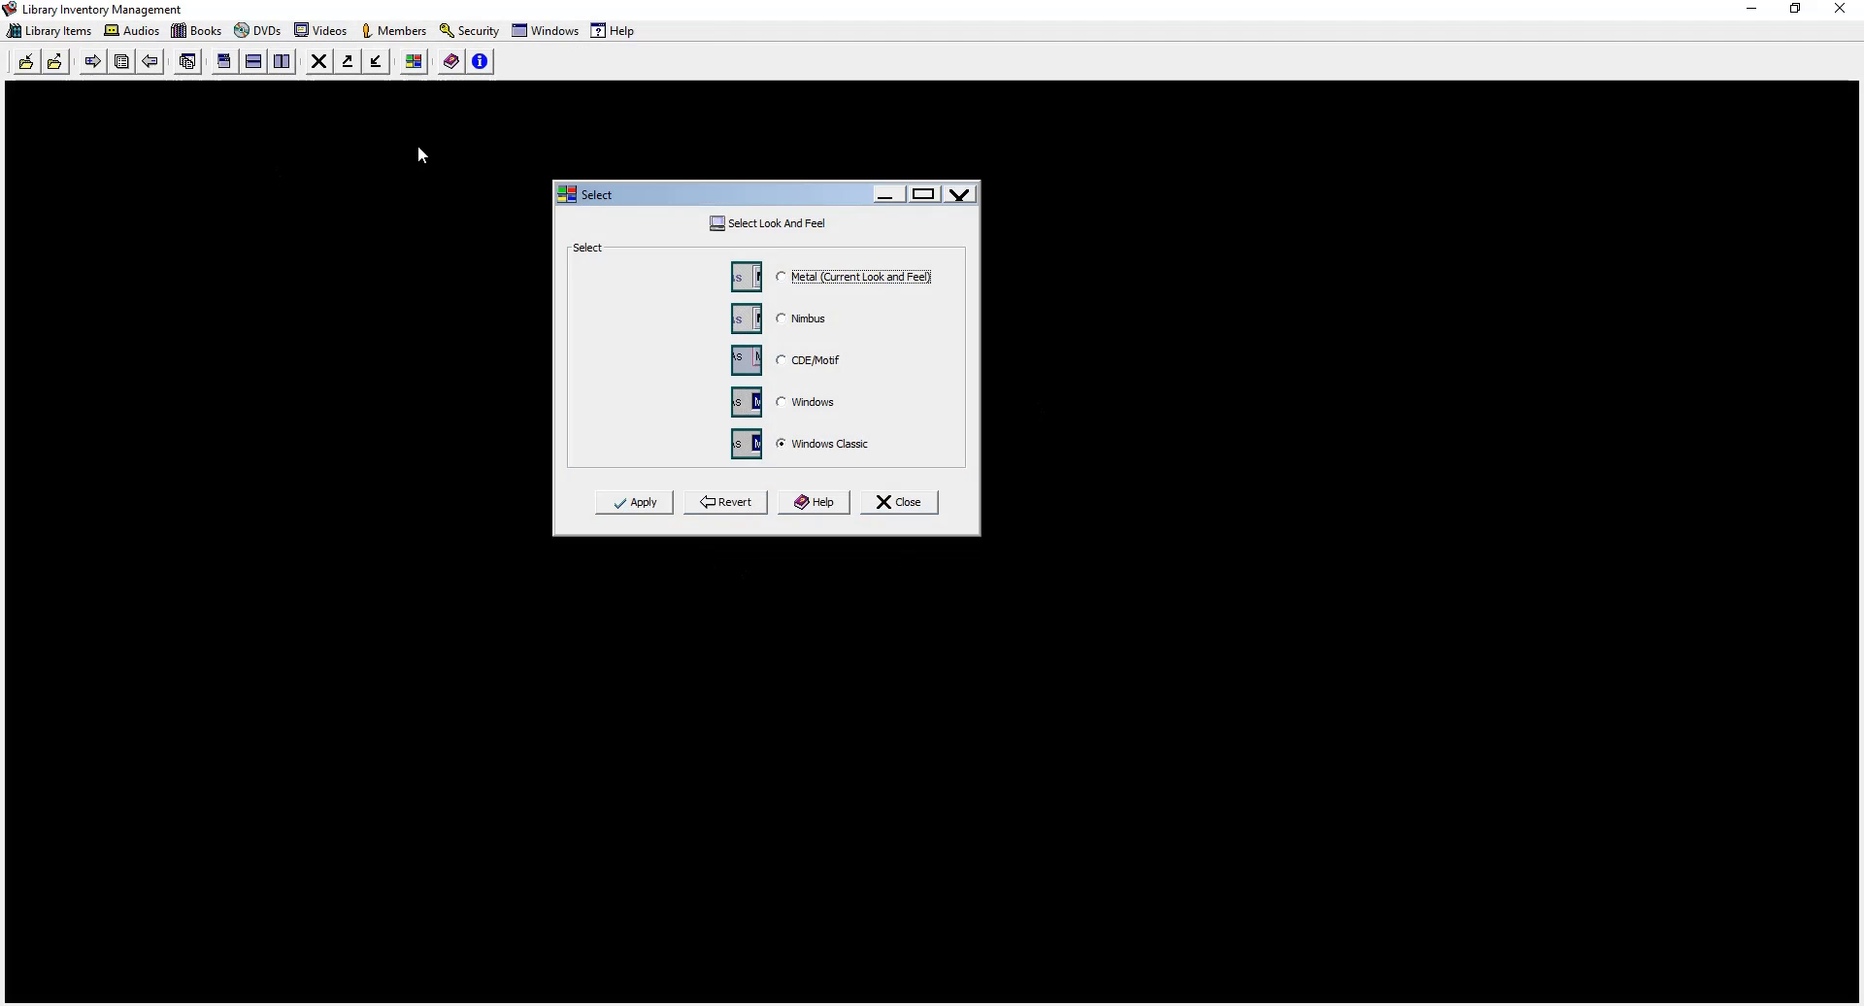
- Apply the Windows look and feel, followed by CDE/Motif
click(780, 404)
click(627, 504)
click(781, 355)
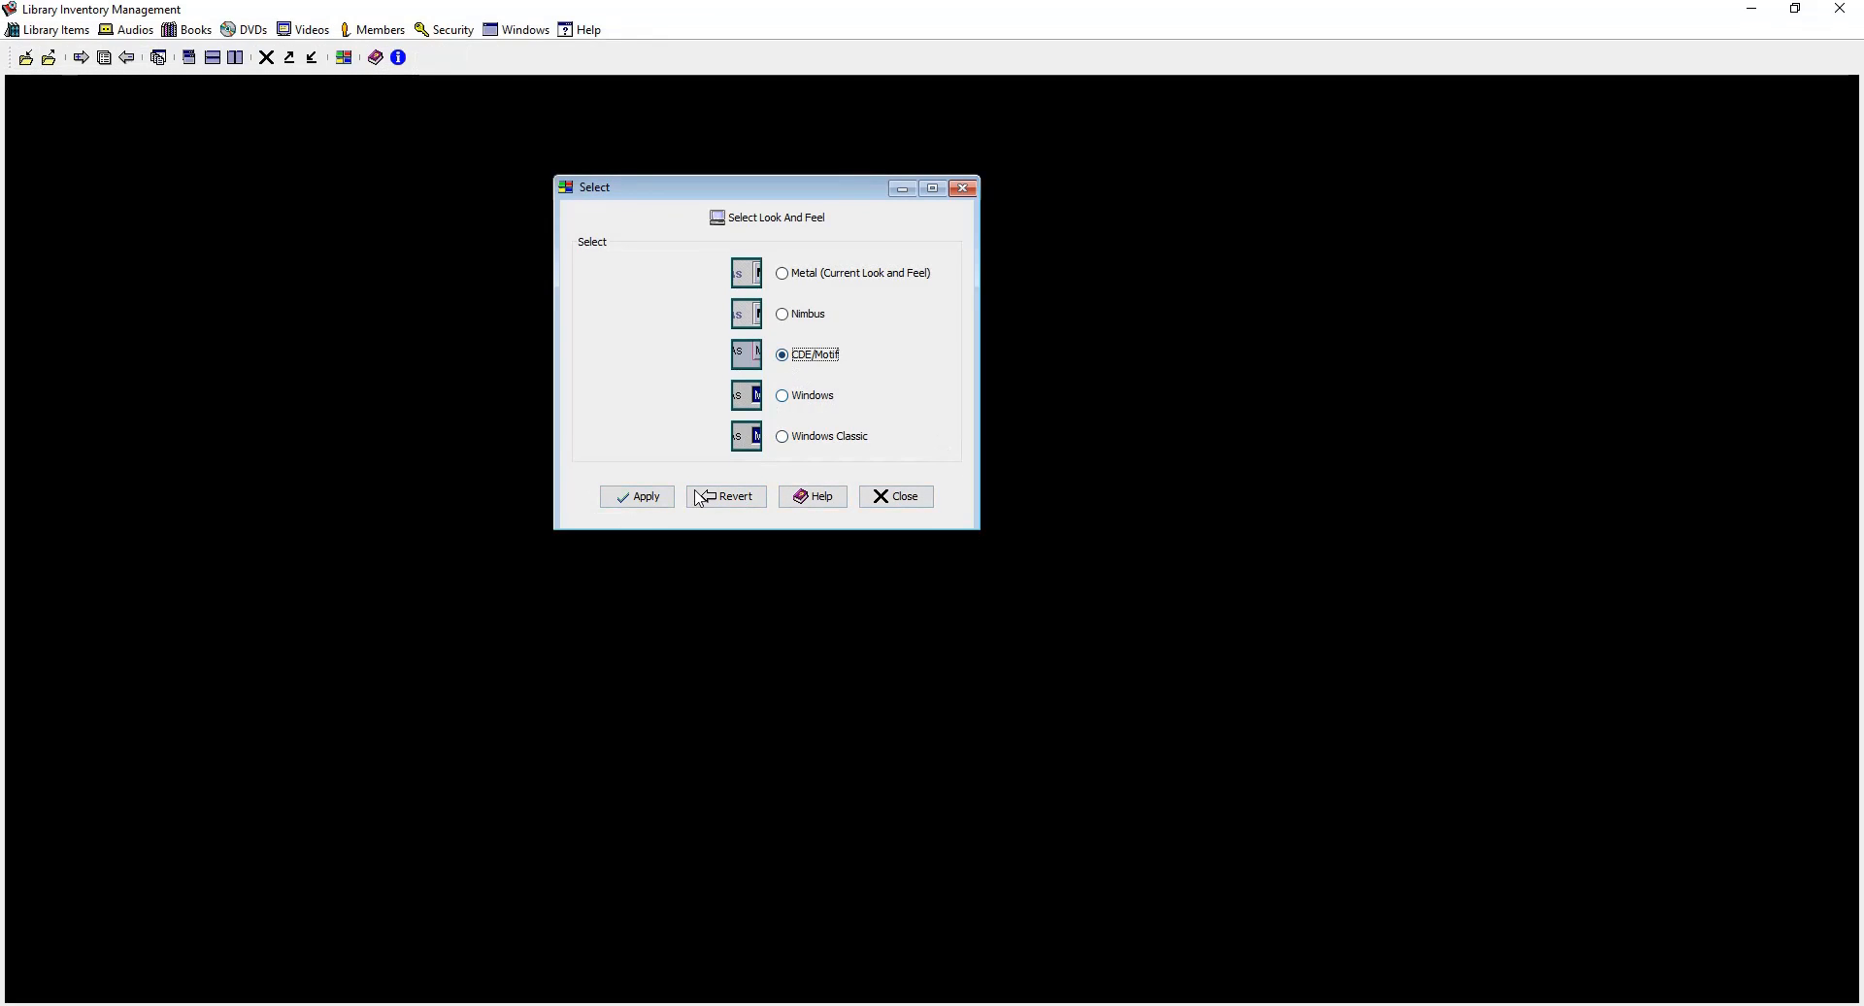
click(660, 499)
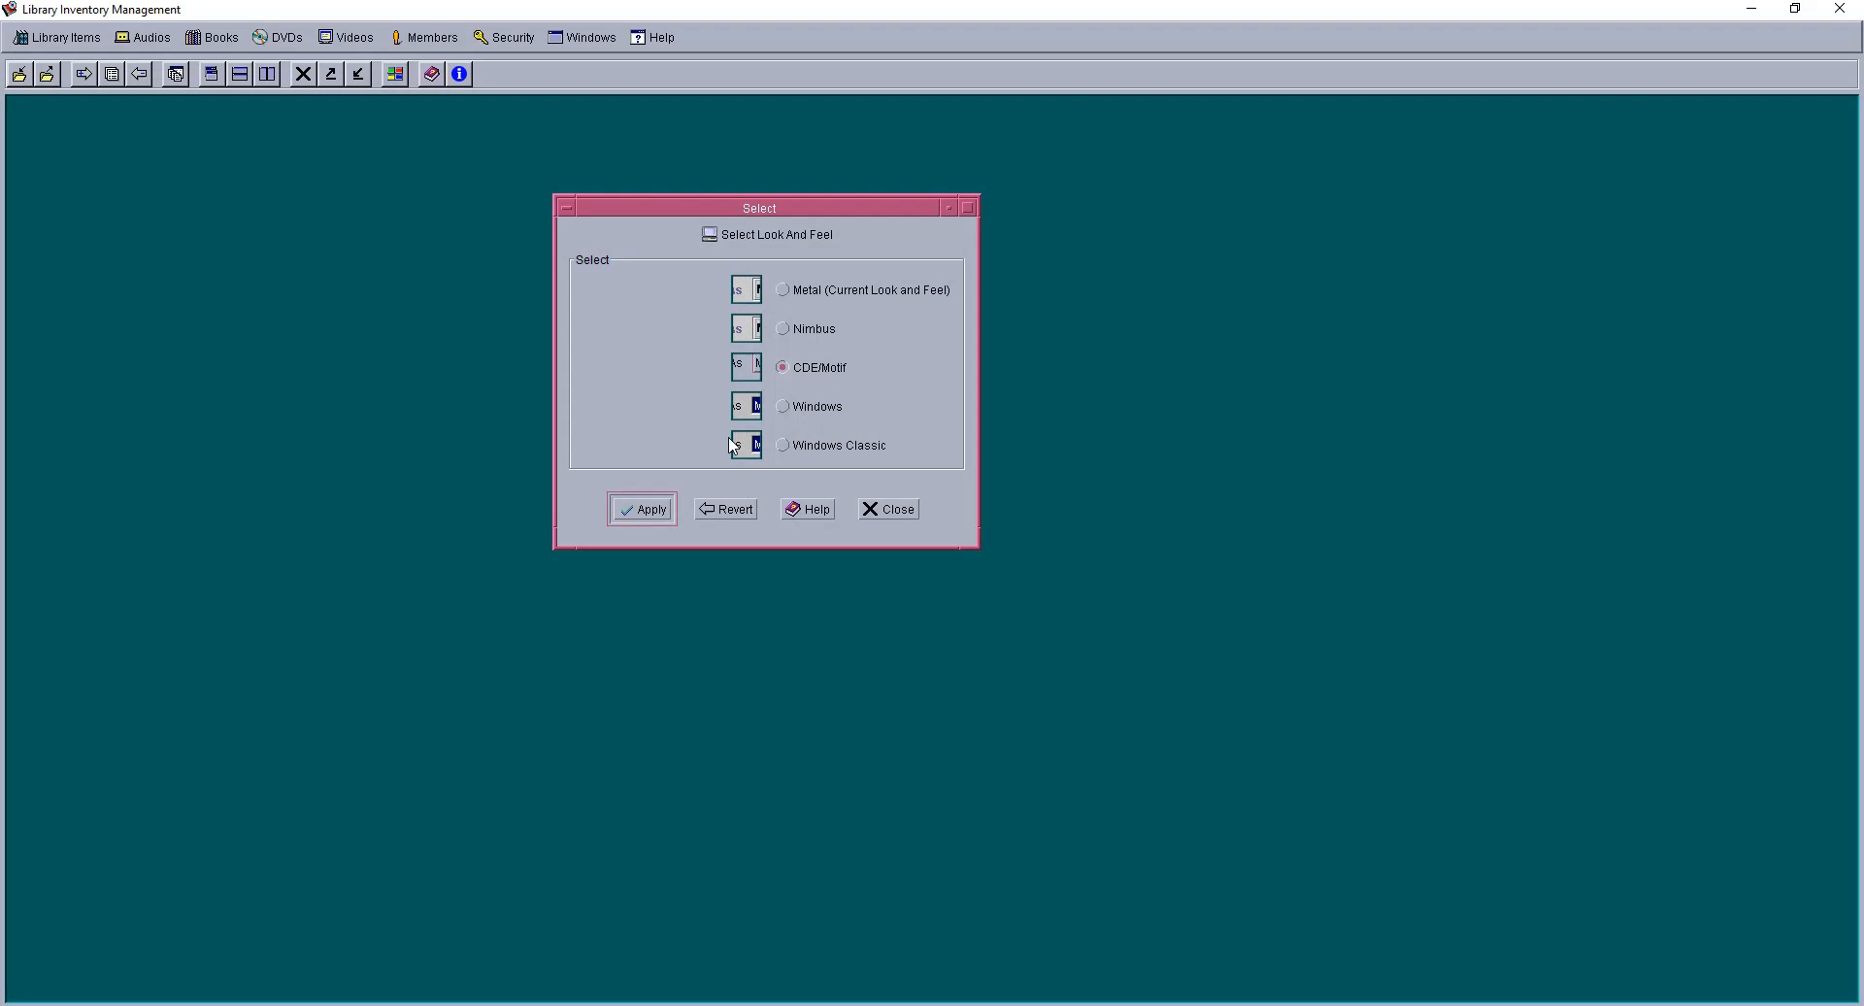
- Apply the Nimbus look and feel, switch back to Metal, and close the selection window
click(785, 330)
click(651, 509)
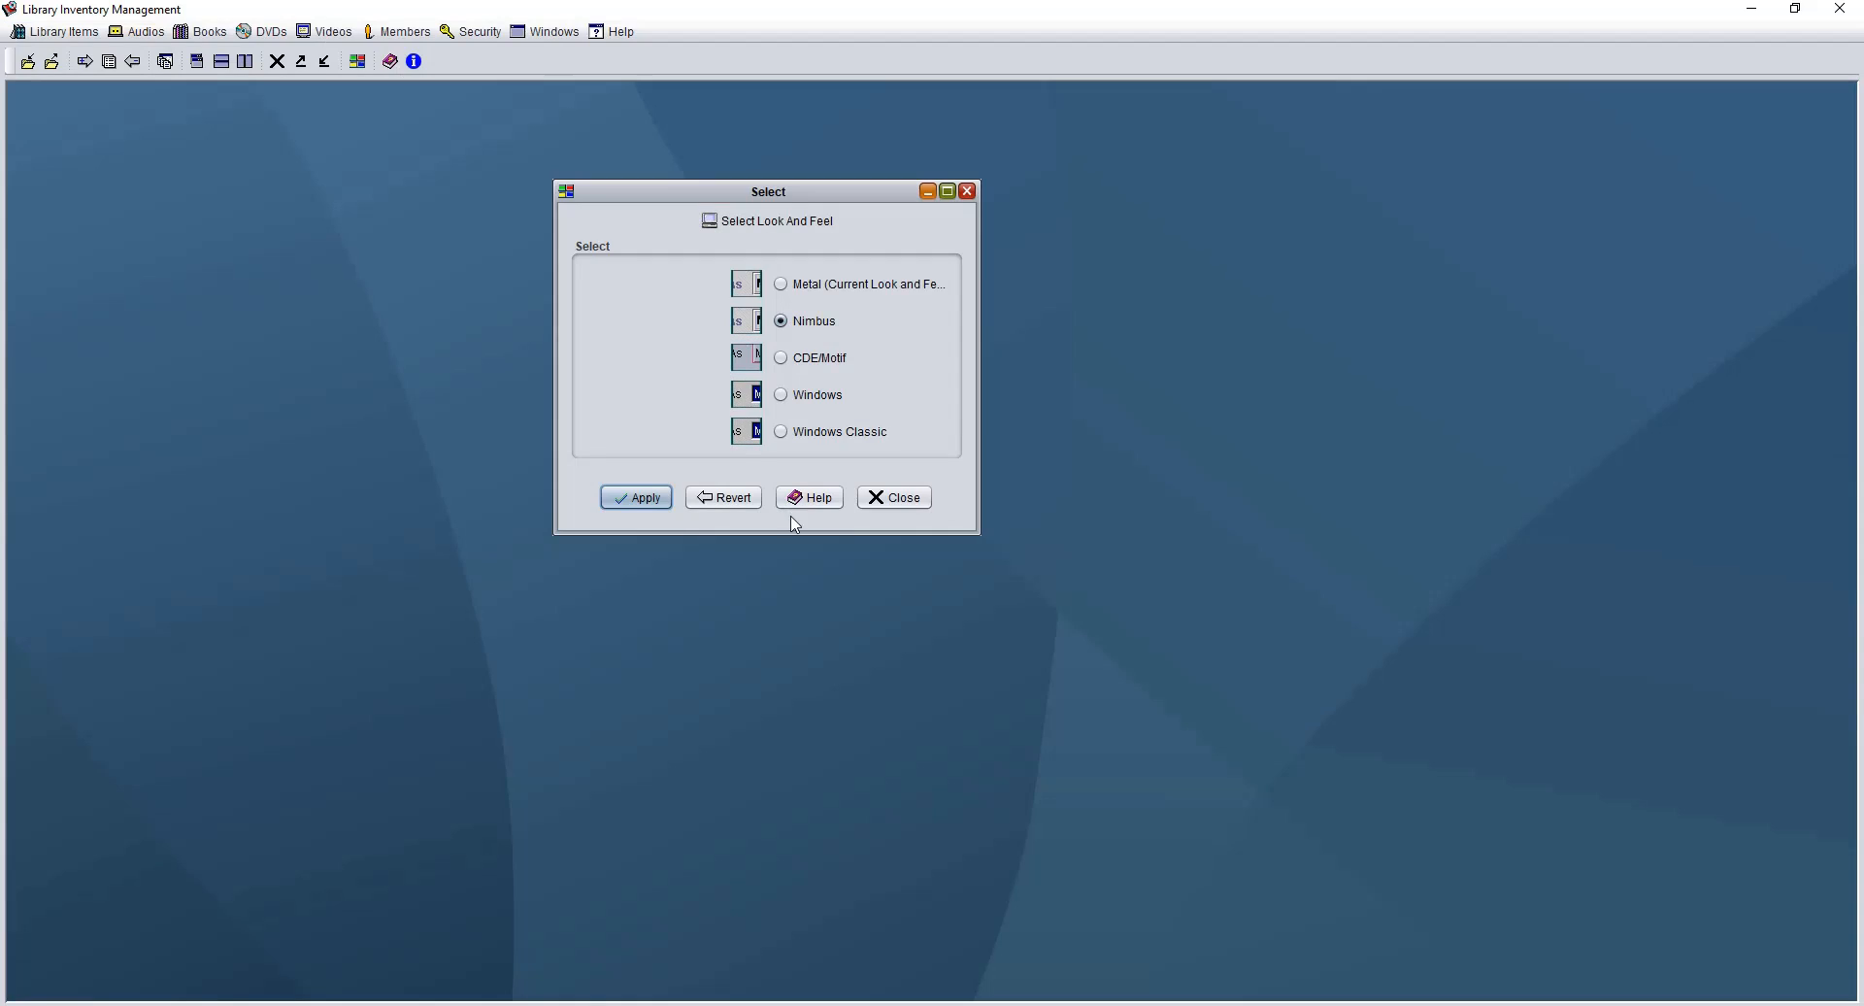
click(782, 284)
click(643, 500)
click(909, 507)
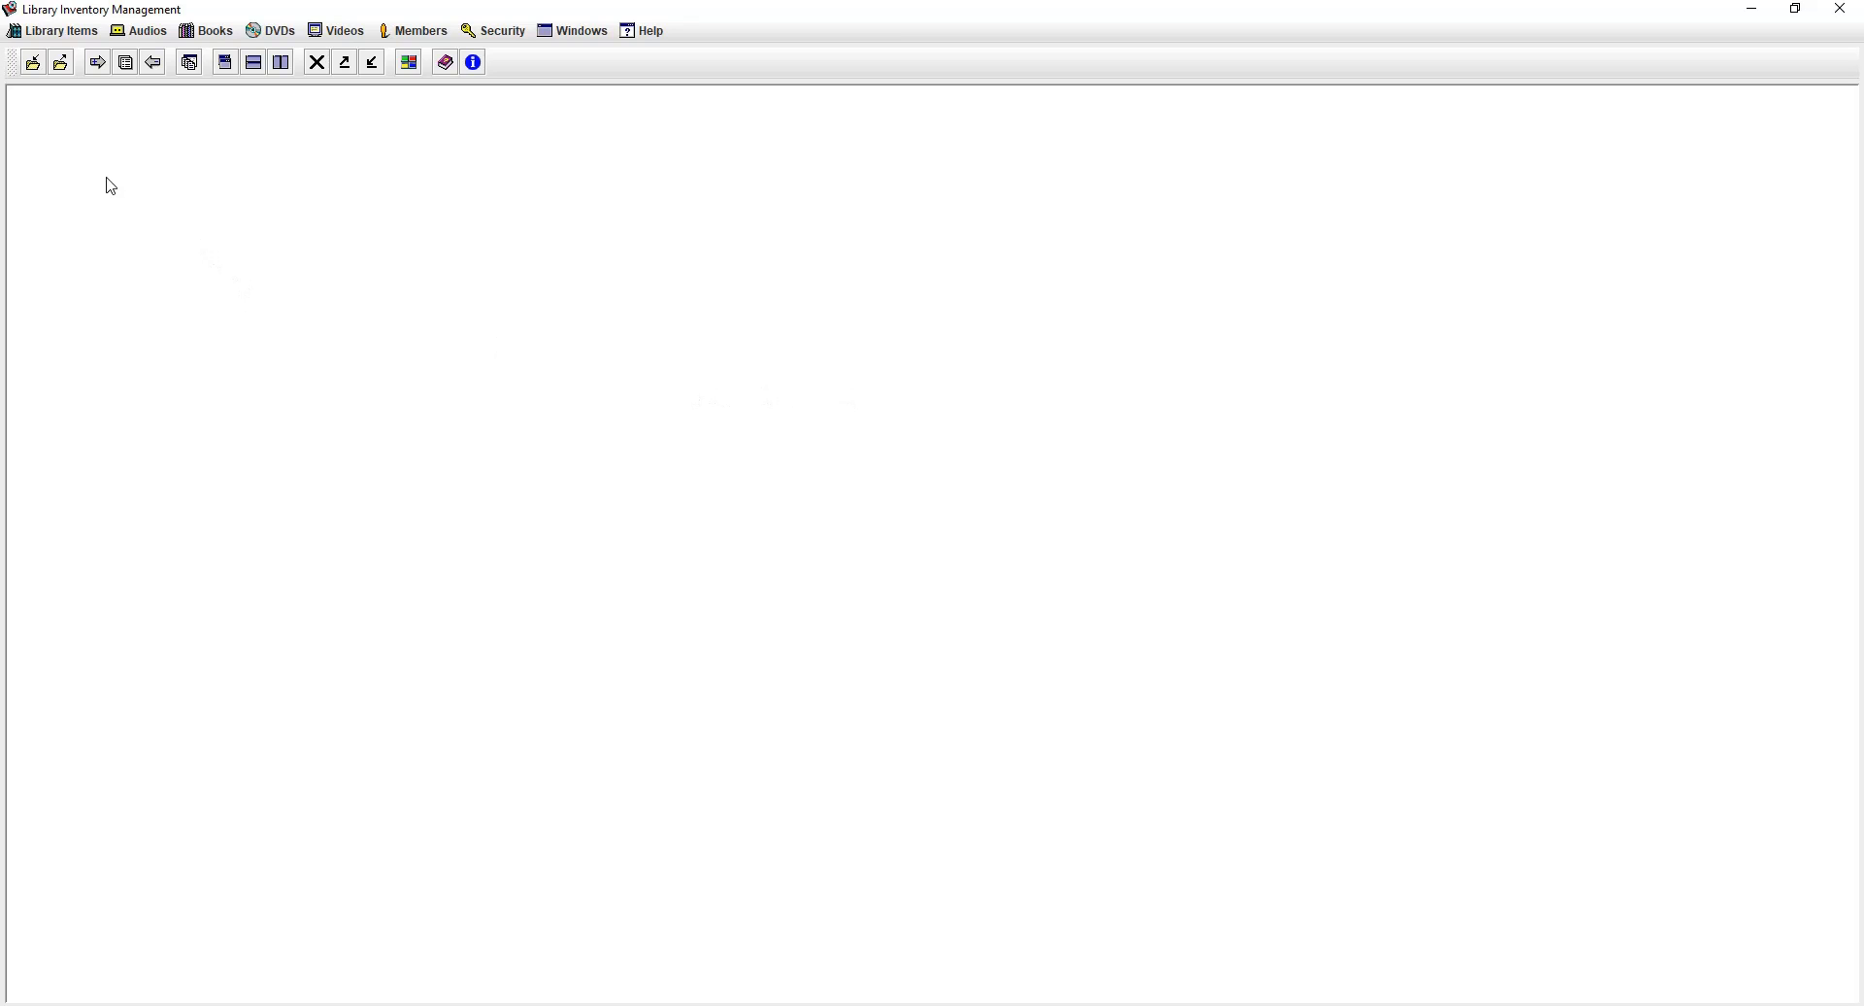
- Exit Library Inventory Management and confirm quitting
click(63, 39)
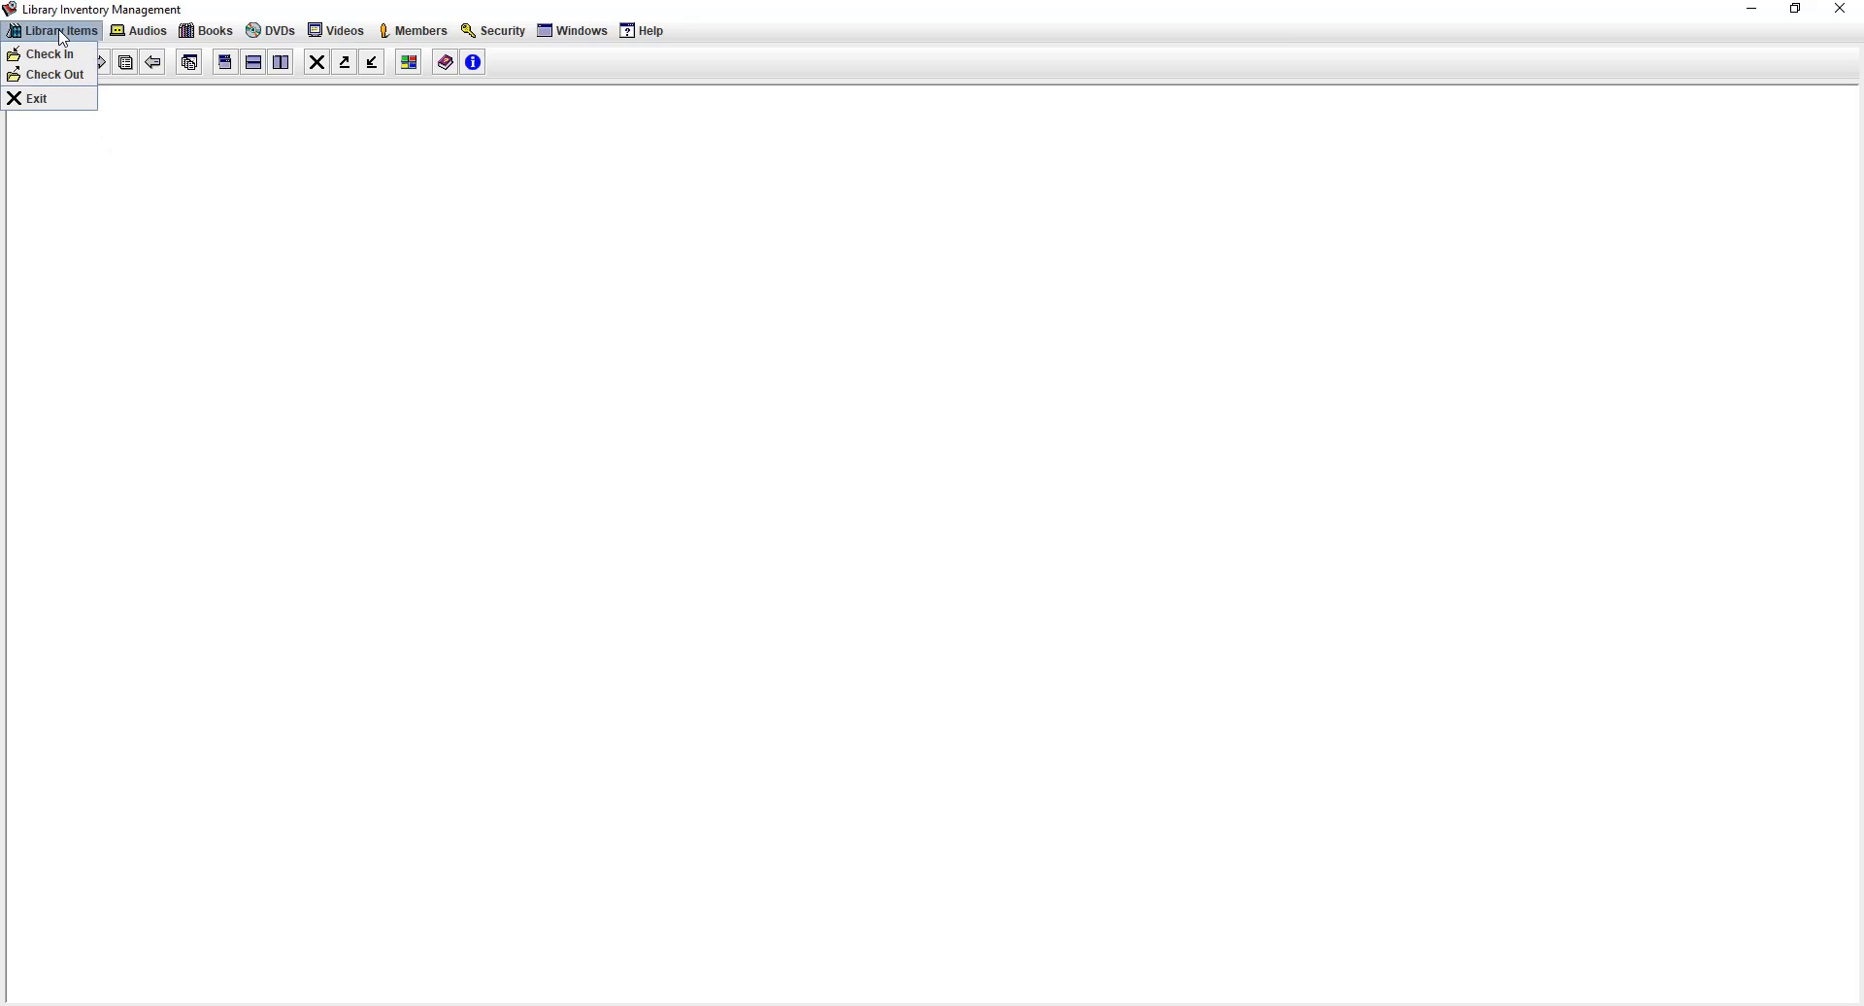
click(61, 107)
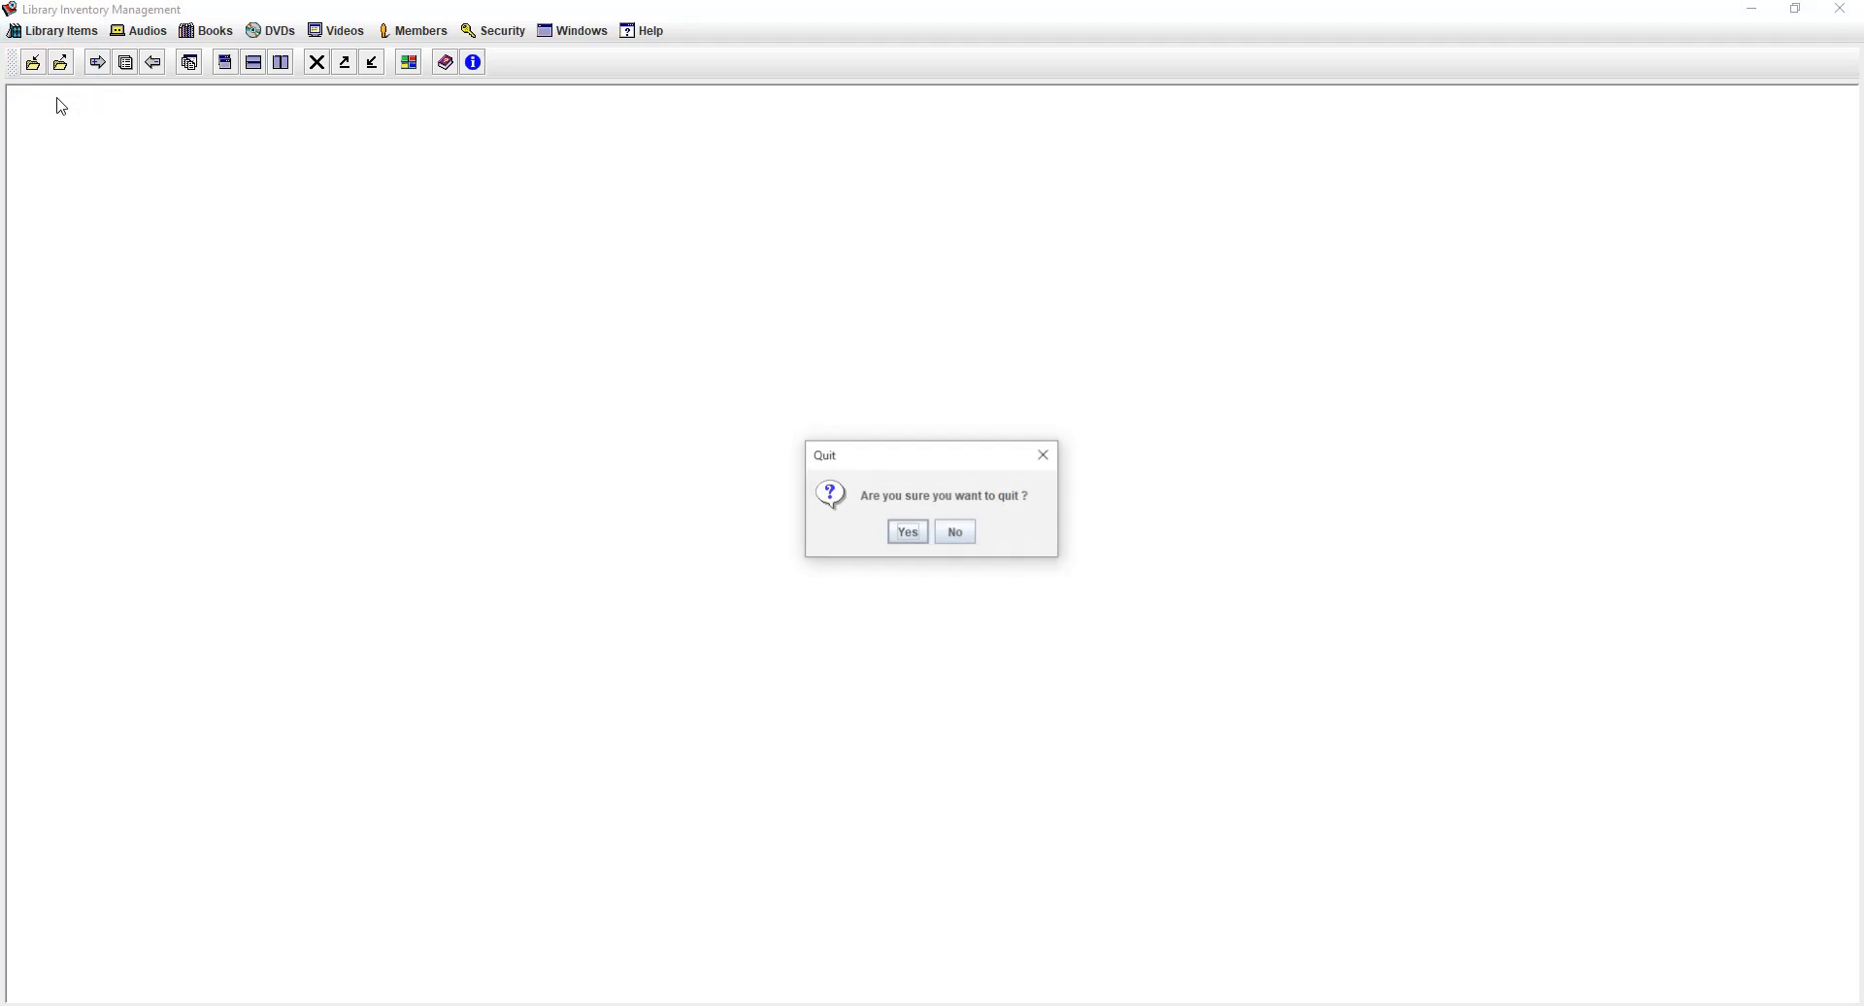
click(906, 533)
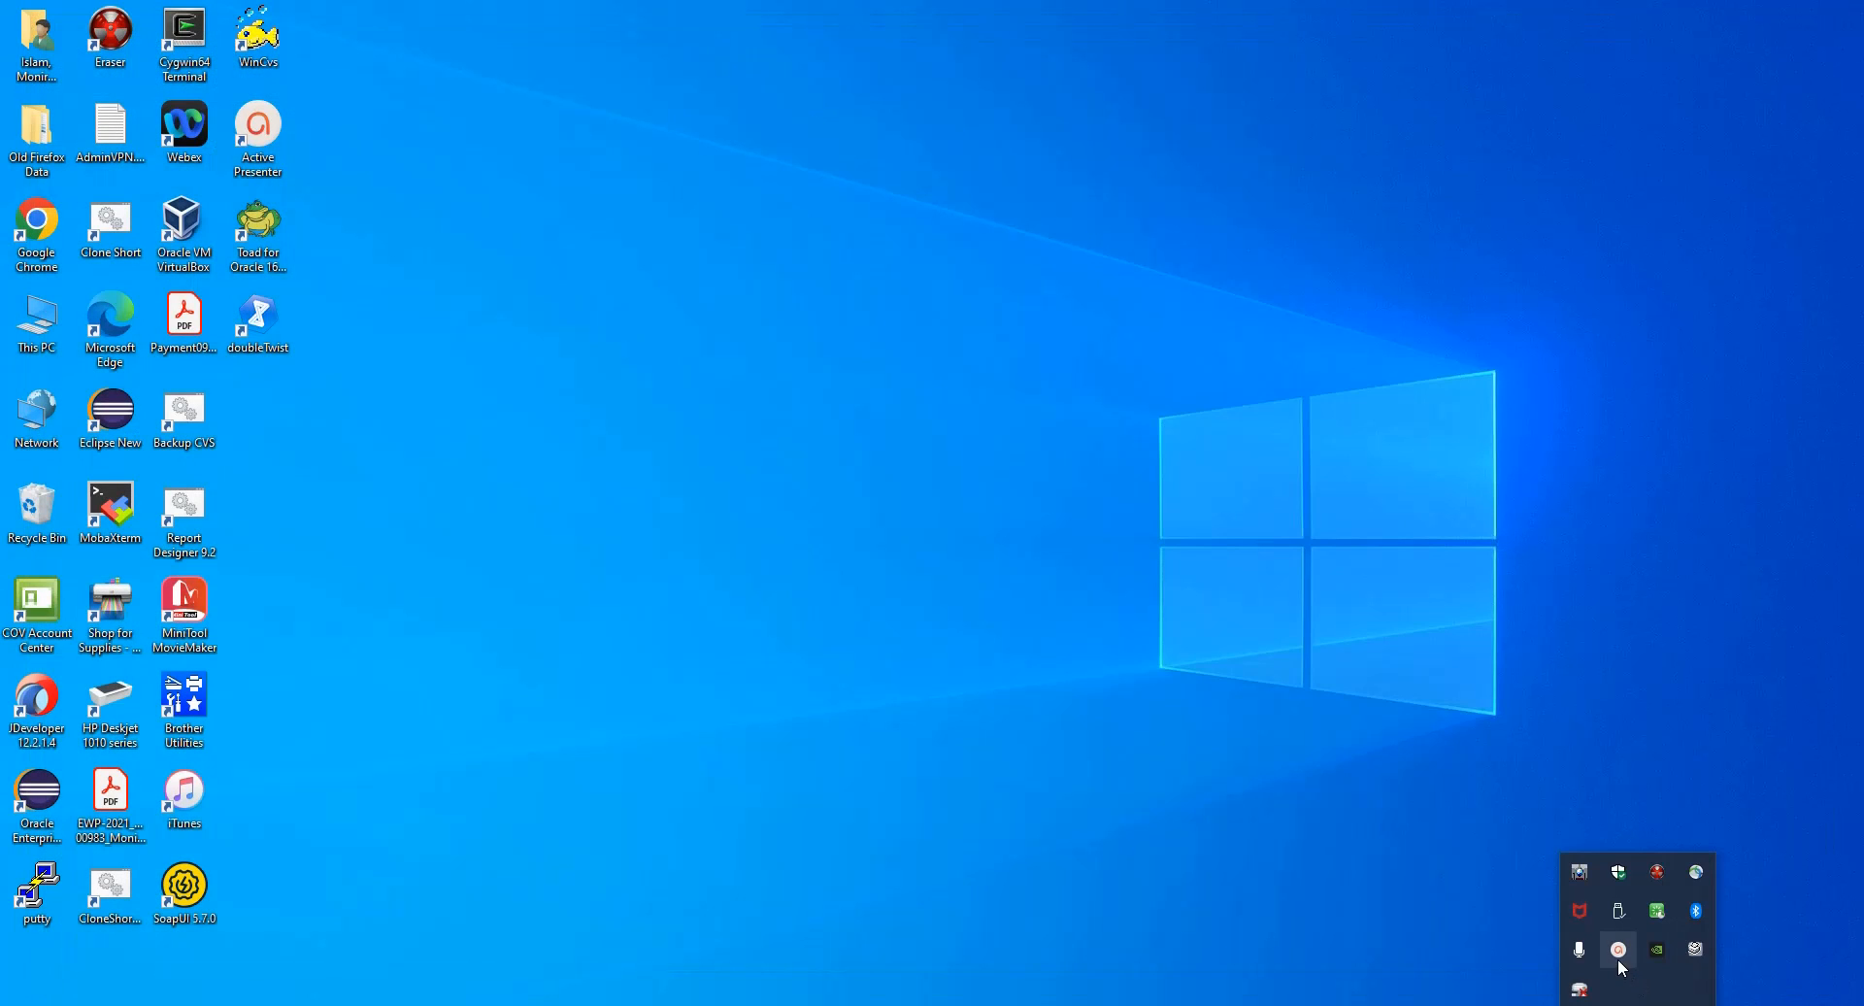
click(1617, 948)
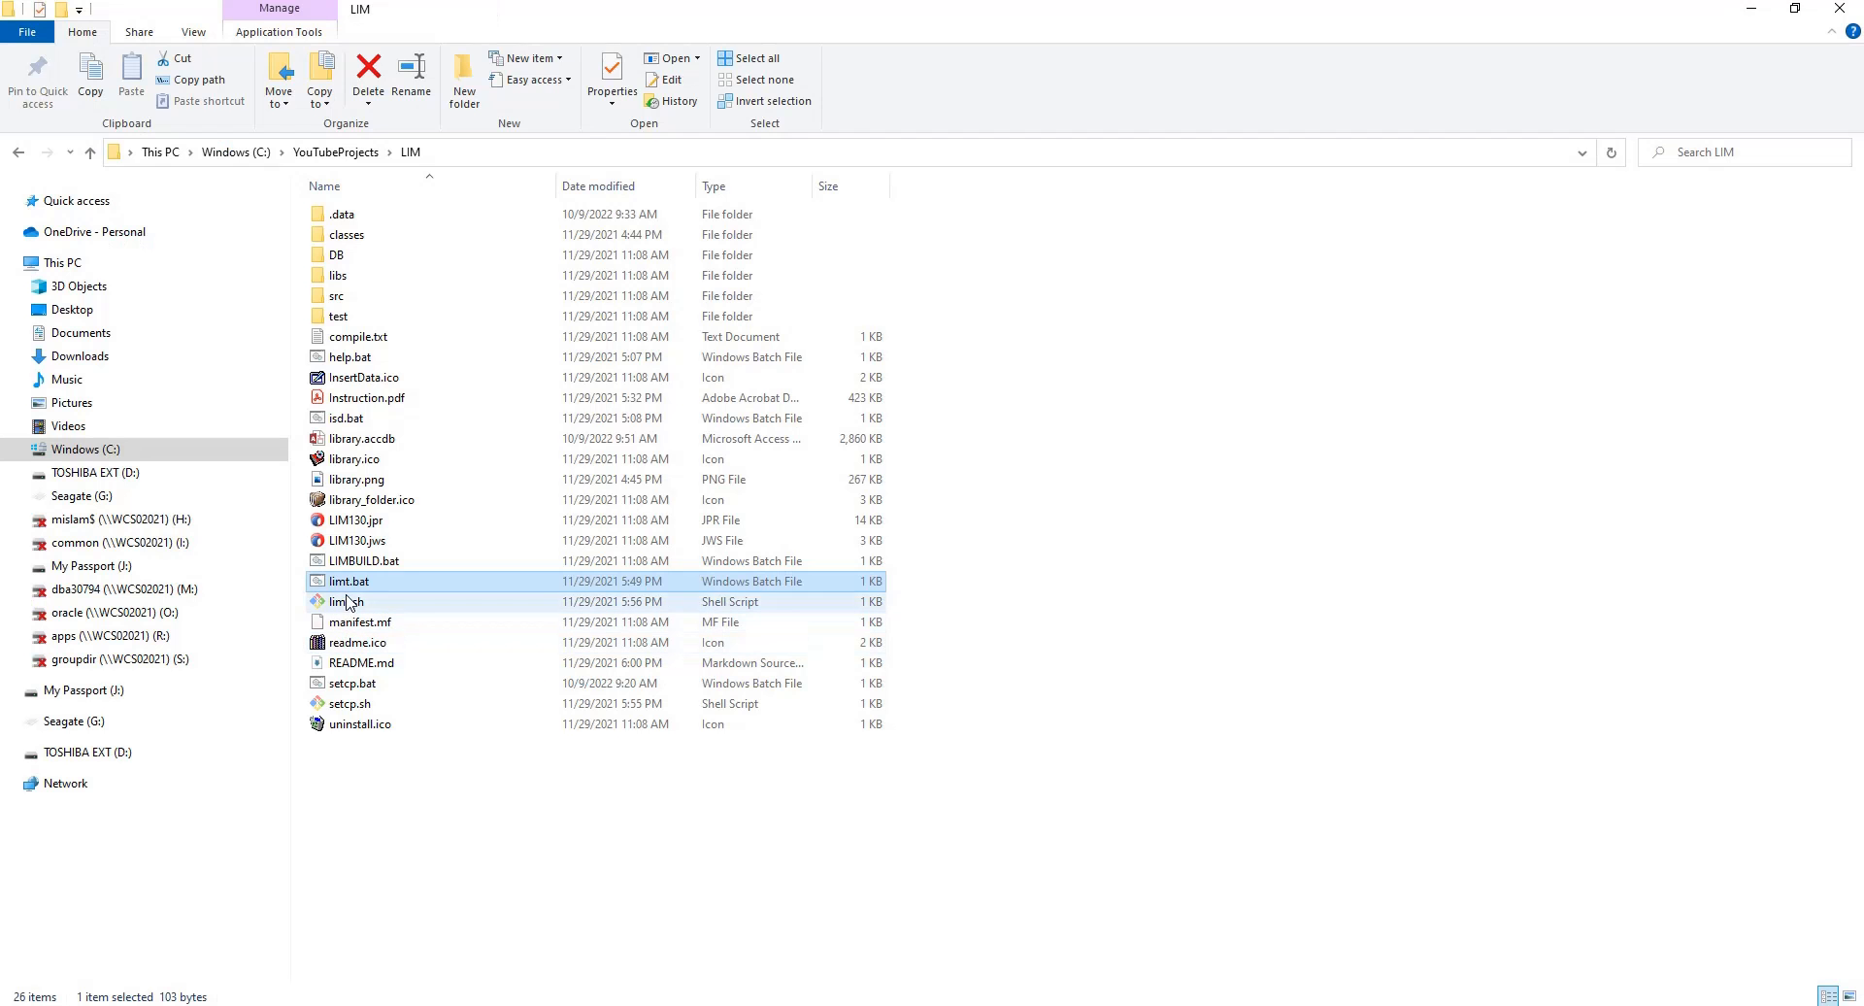
- Launch limt.bat and log in as PowerUsers, entering the user ID and the account password
double_click(352, 599)
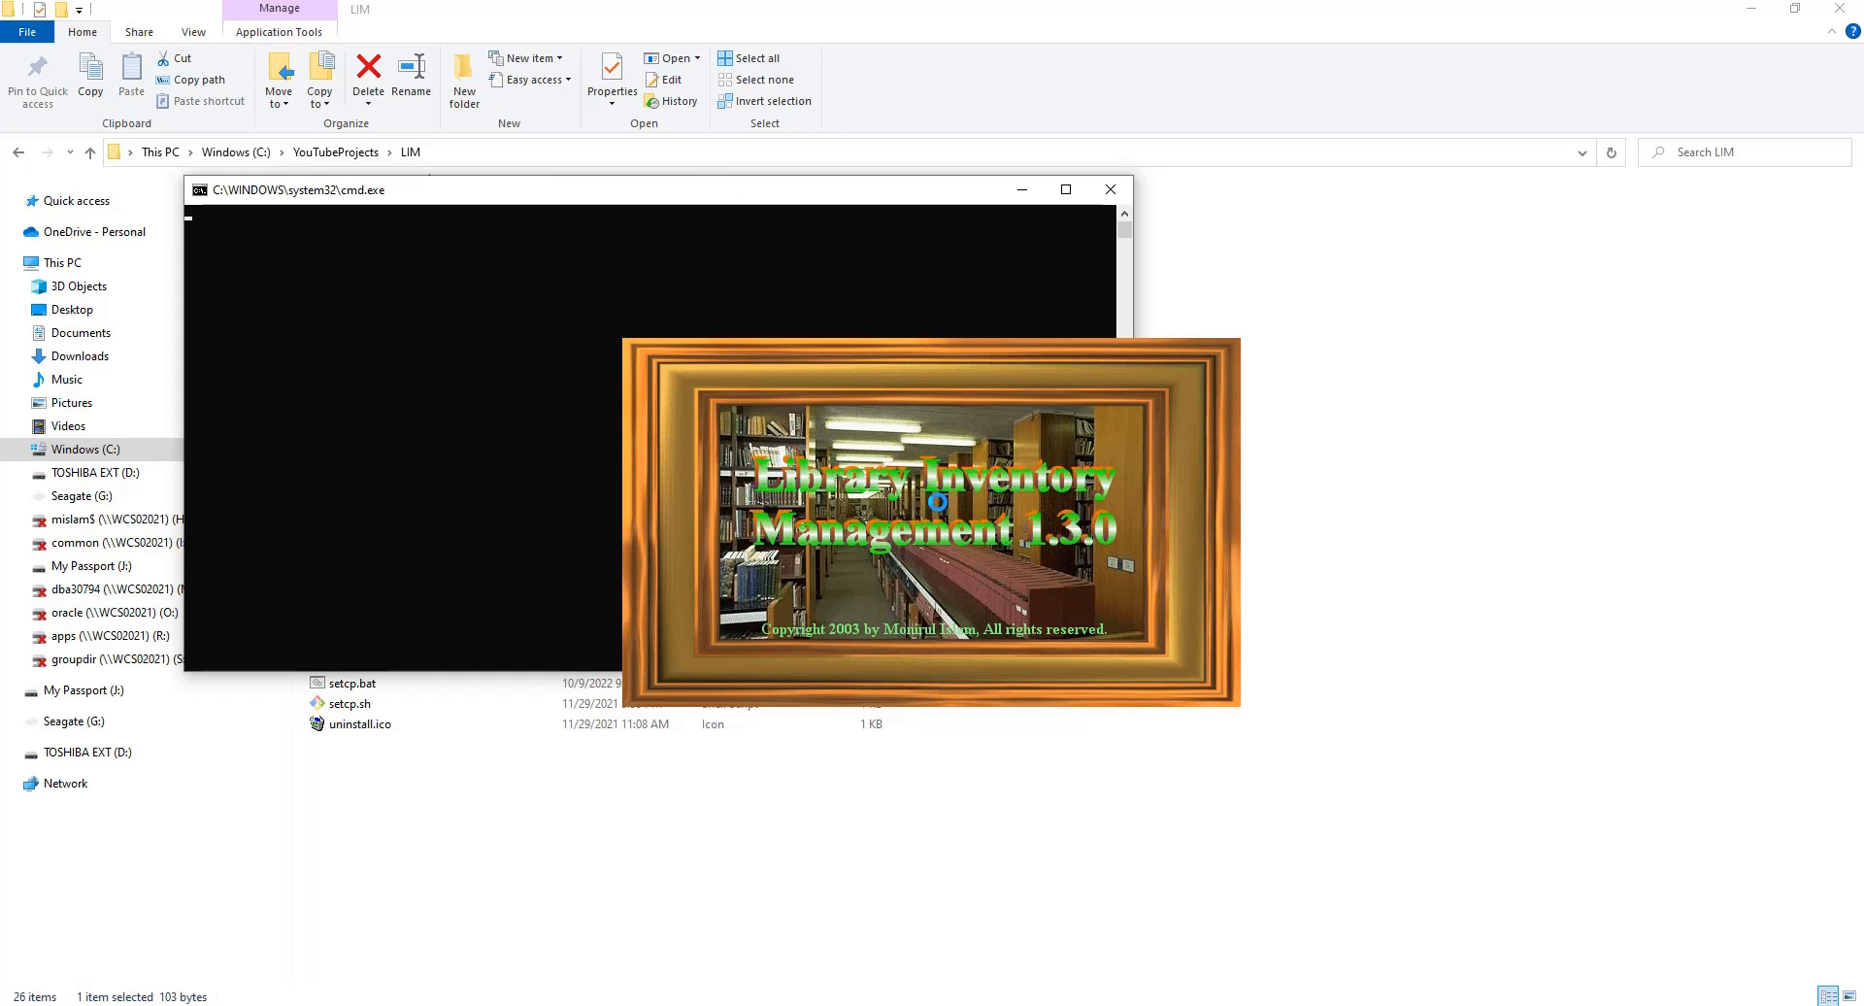
click(970, 529)
click(966, 577)
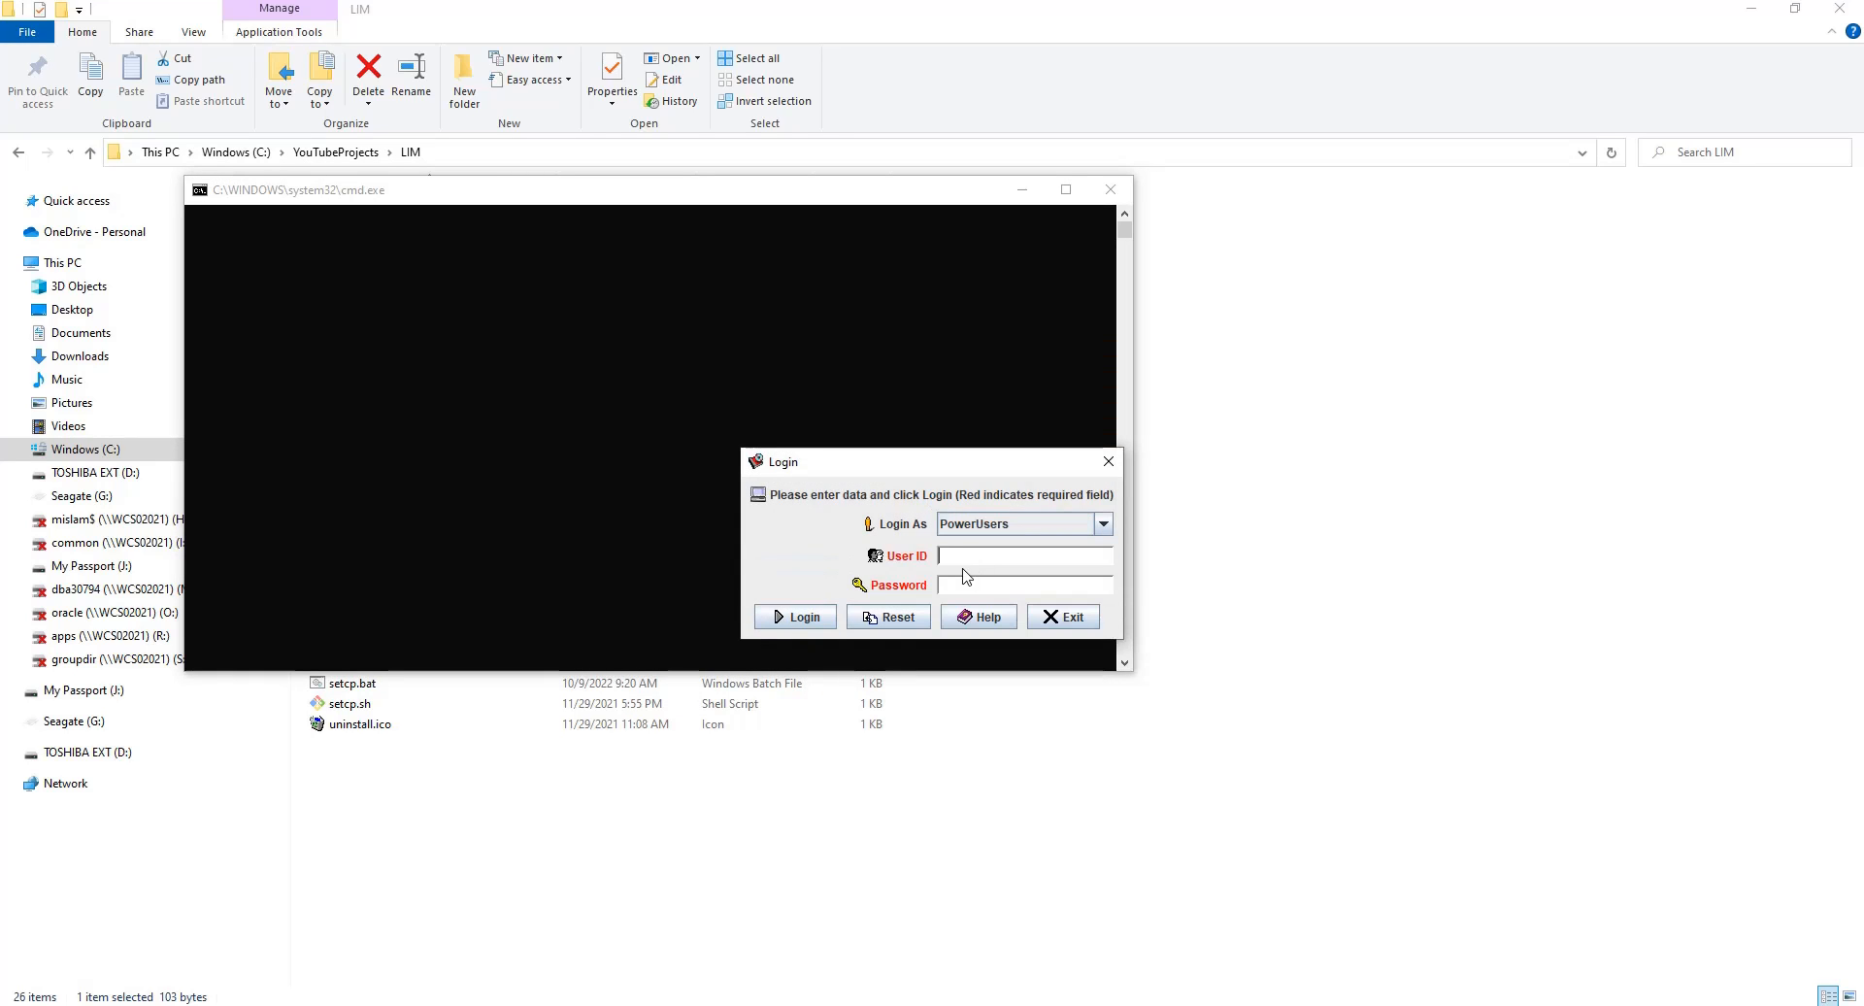
text(ID1)
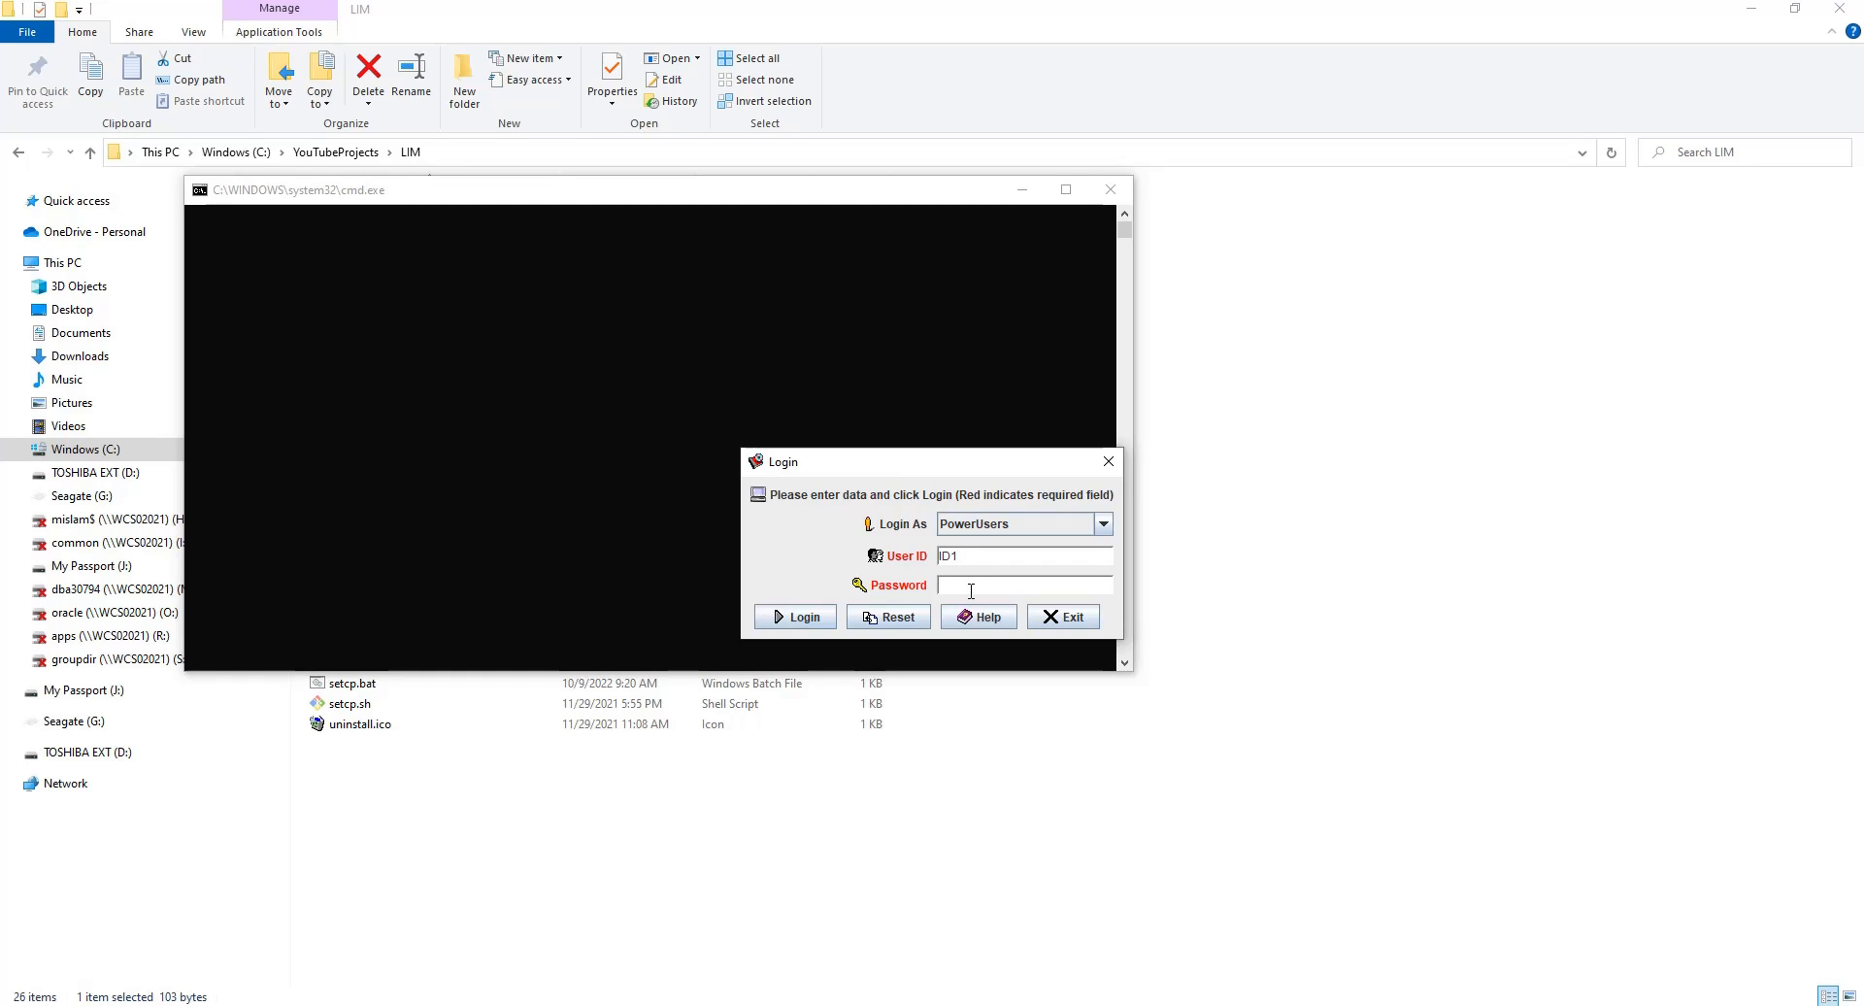
text(PW)
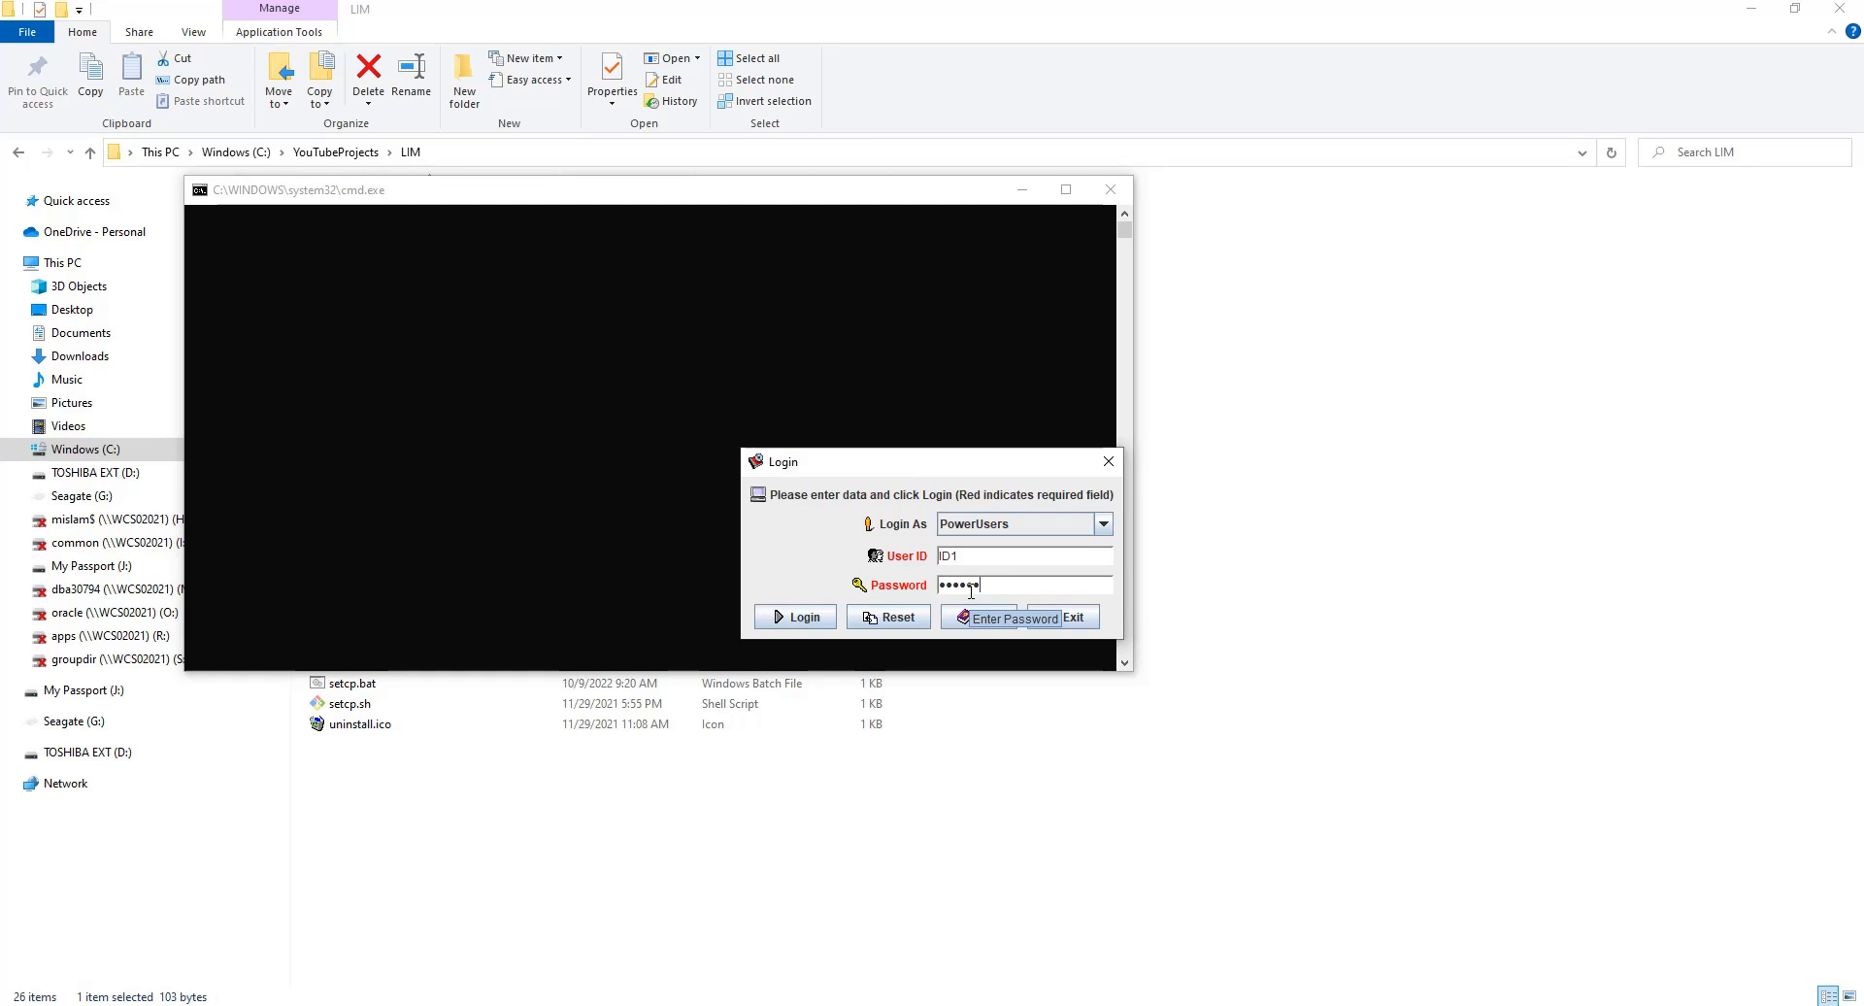
key(Return)
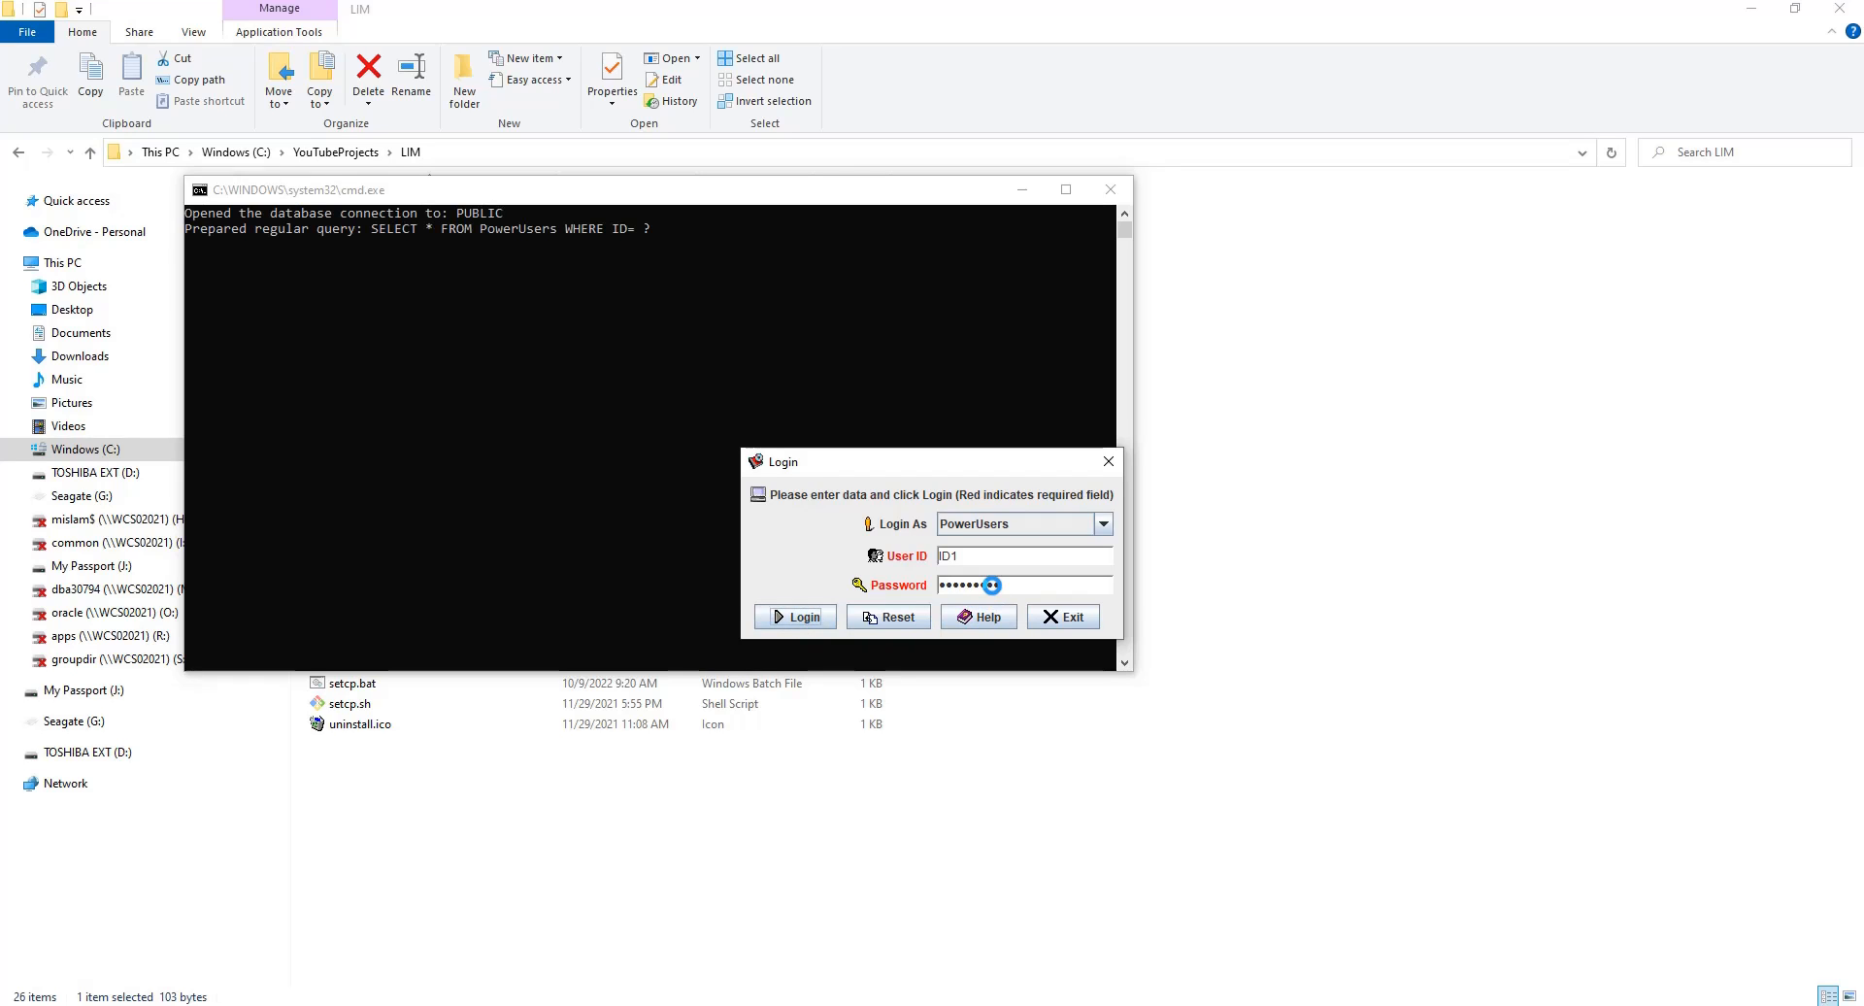
- Reposition and enlarge the Library Inventory Management window, and look over the operations available for library items
drag(966, 207, 587, 83)
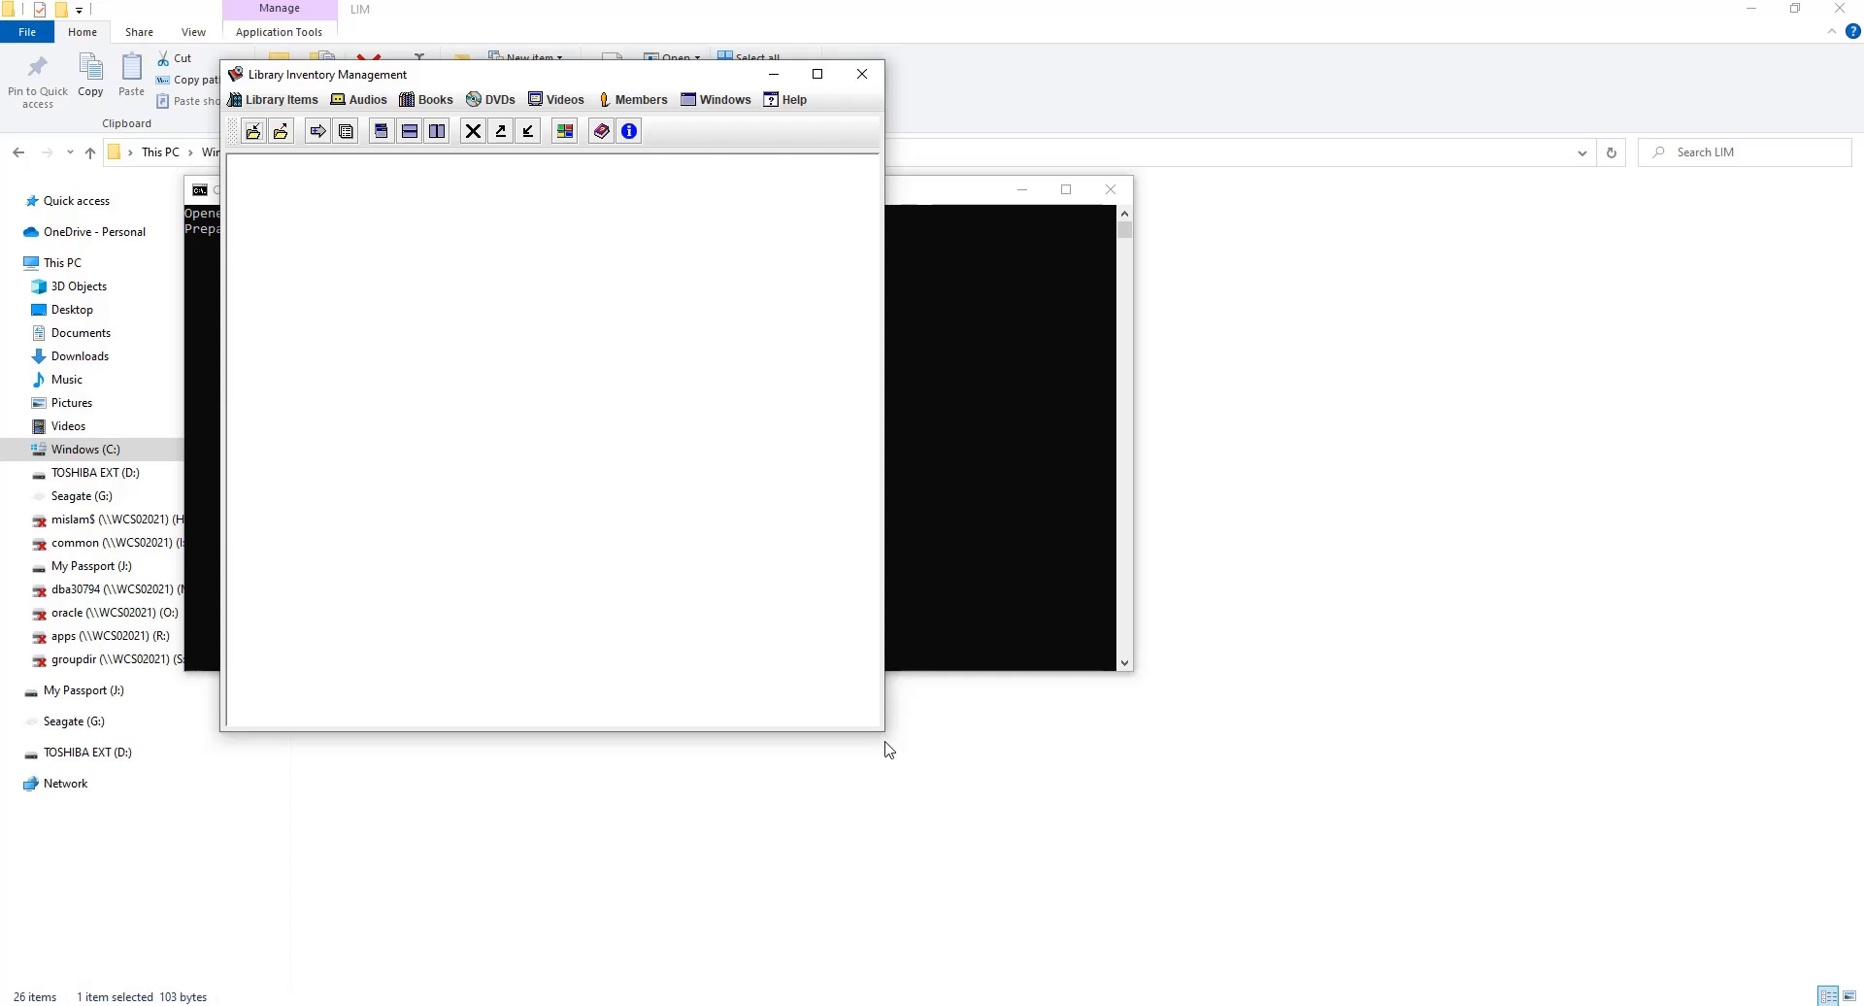
drag(884, 732, 1415, 901)
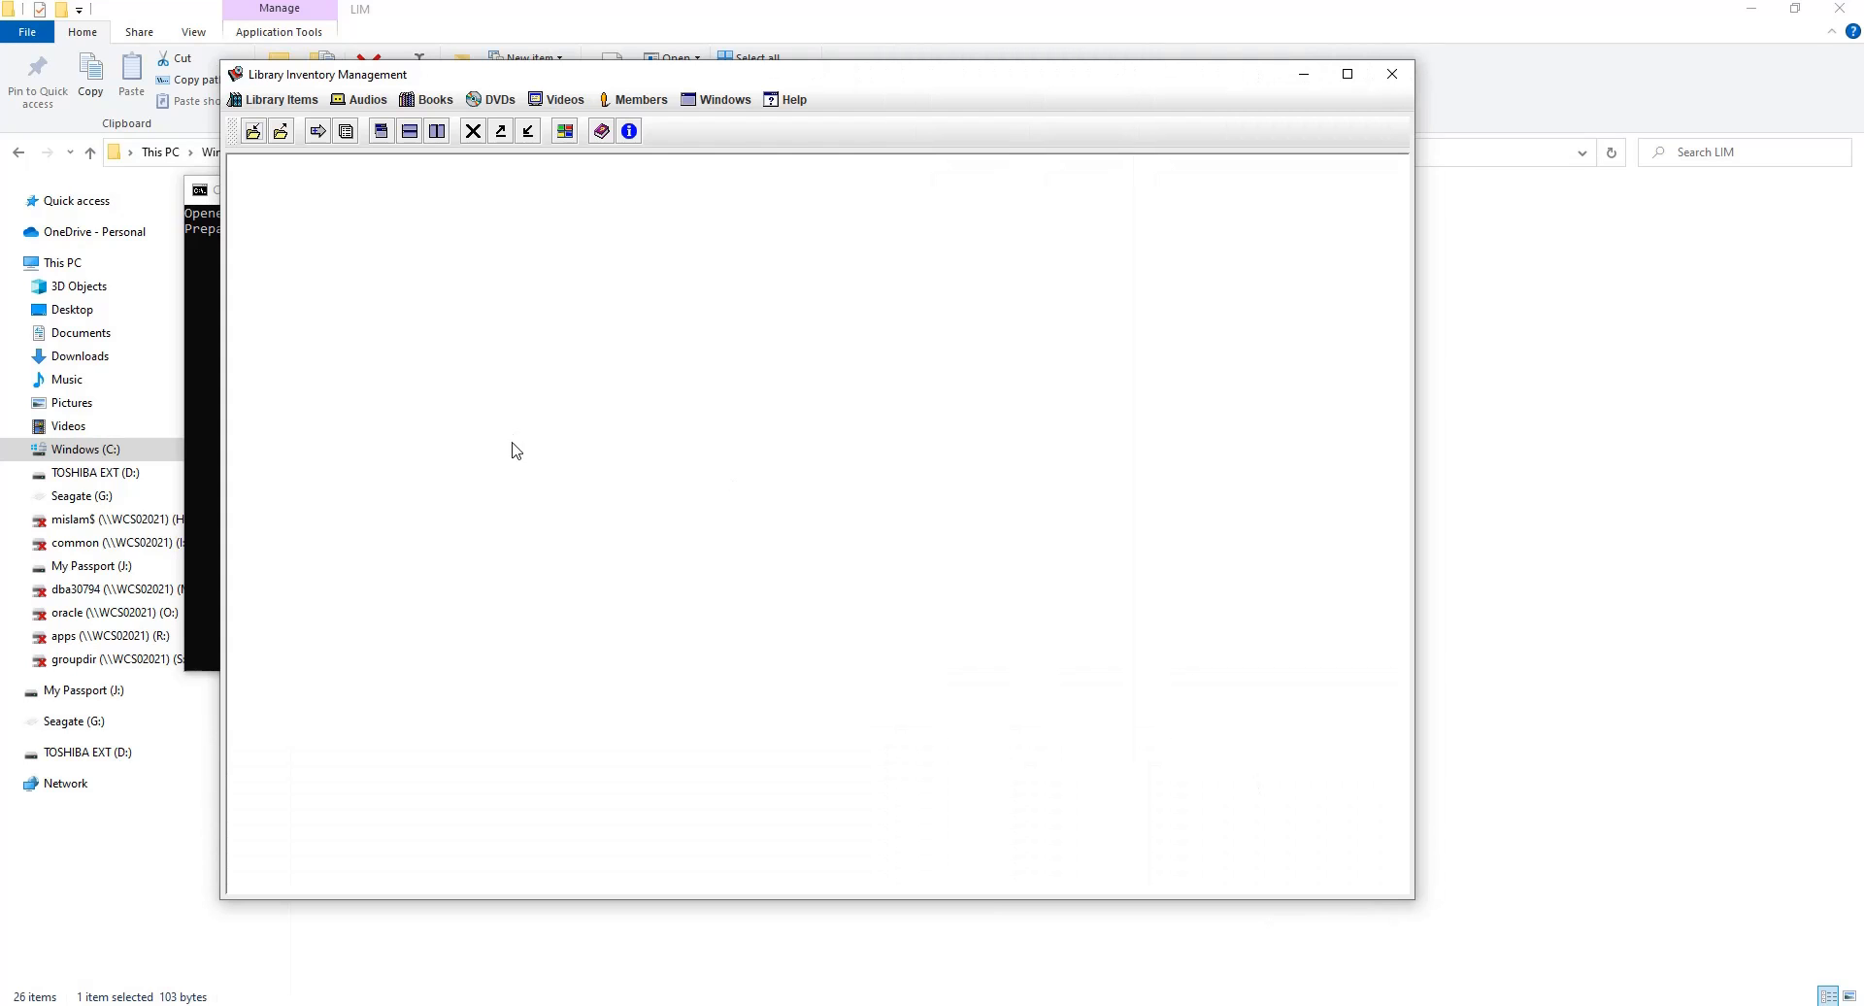
click(281, 100)
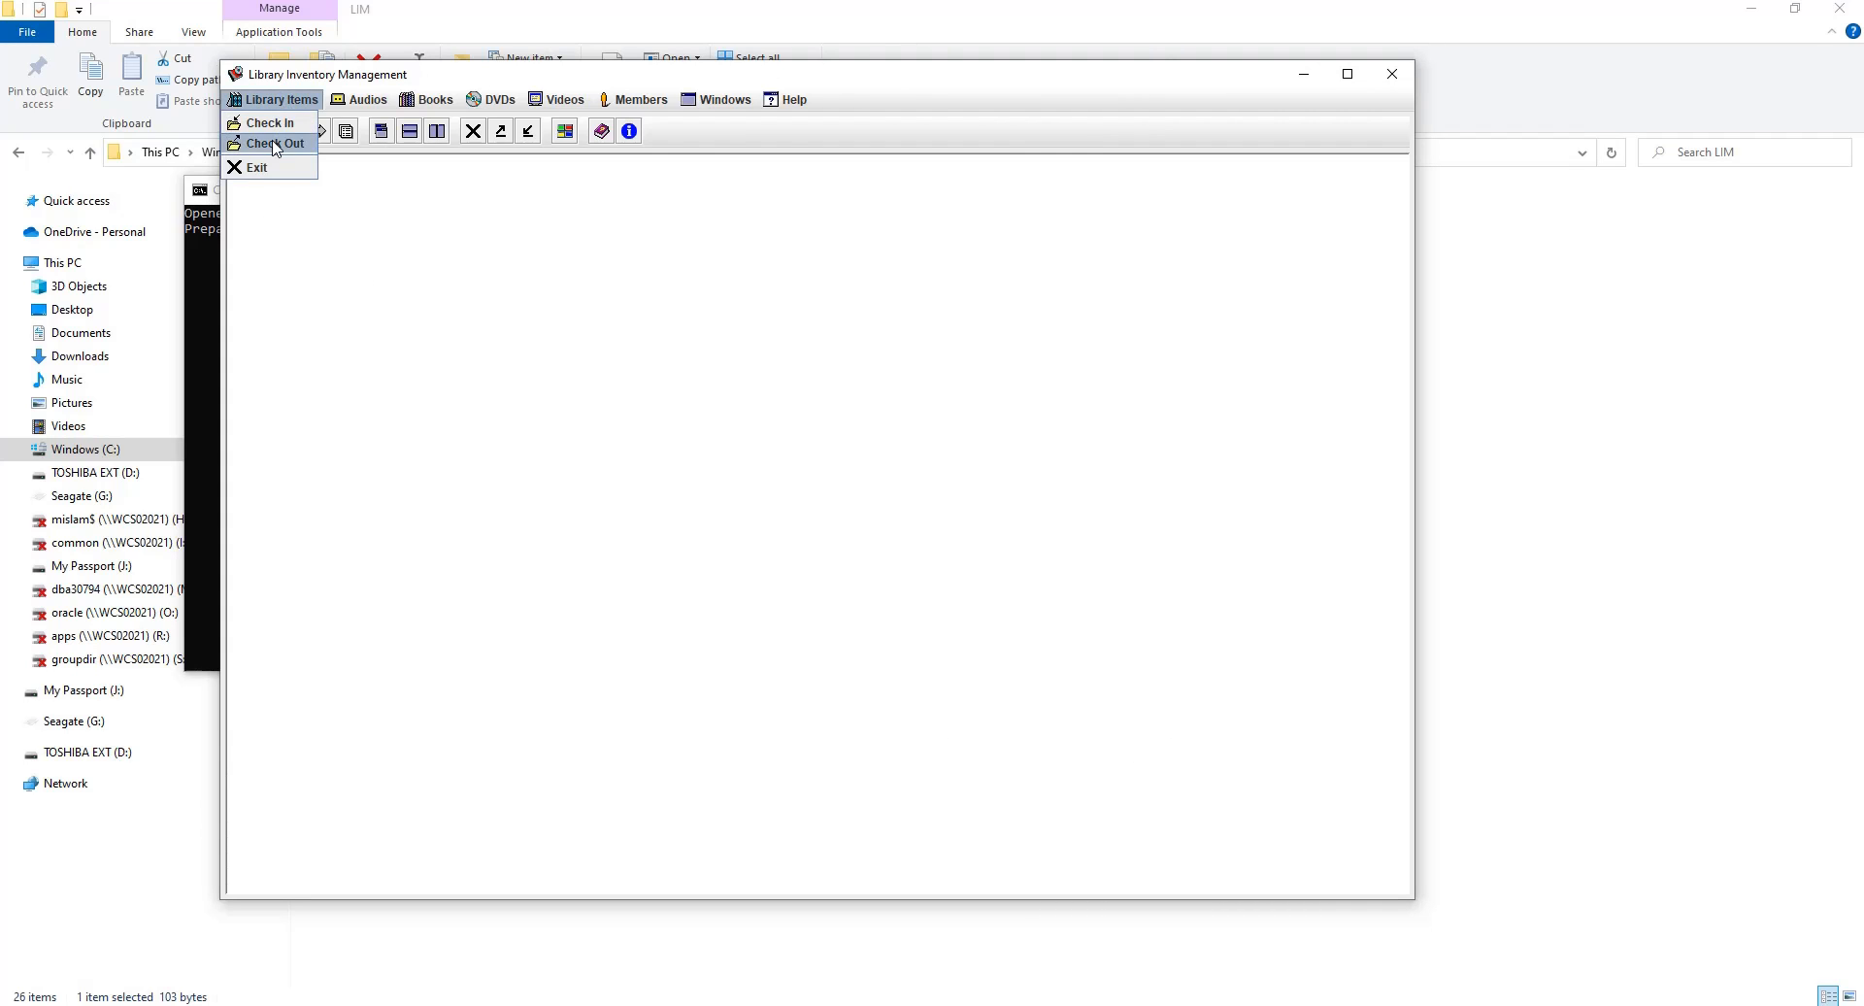
- View the list of all audios, inspect the operations offered for the Mohapurush record, and close the list
mouse_move(347, 98)
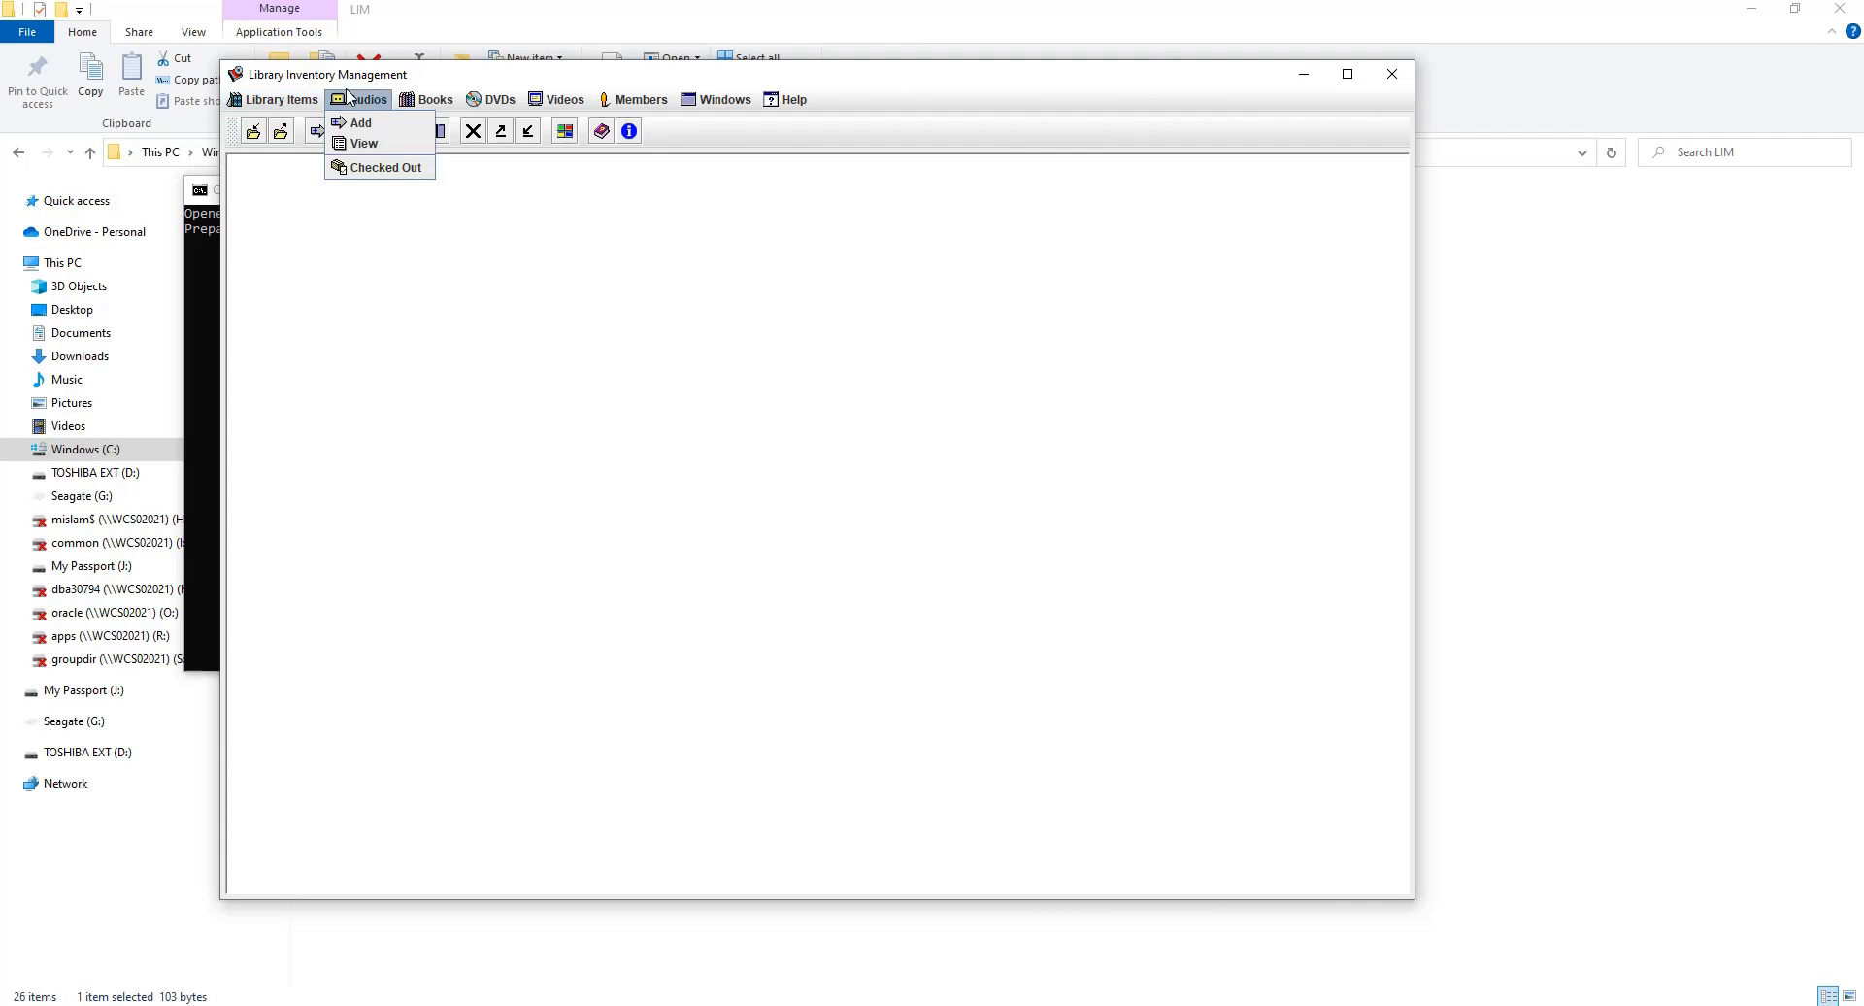
click(364, 145)
click(413, 427)
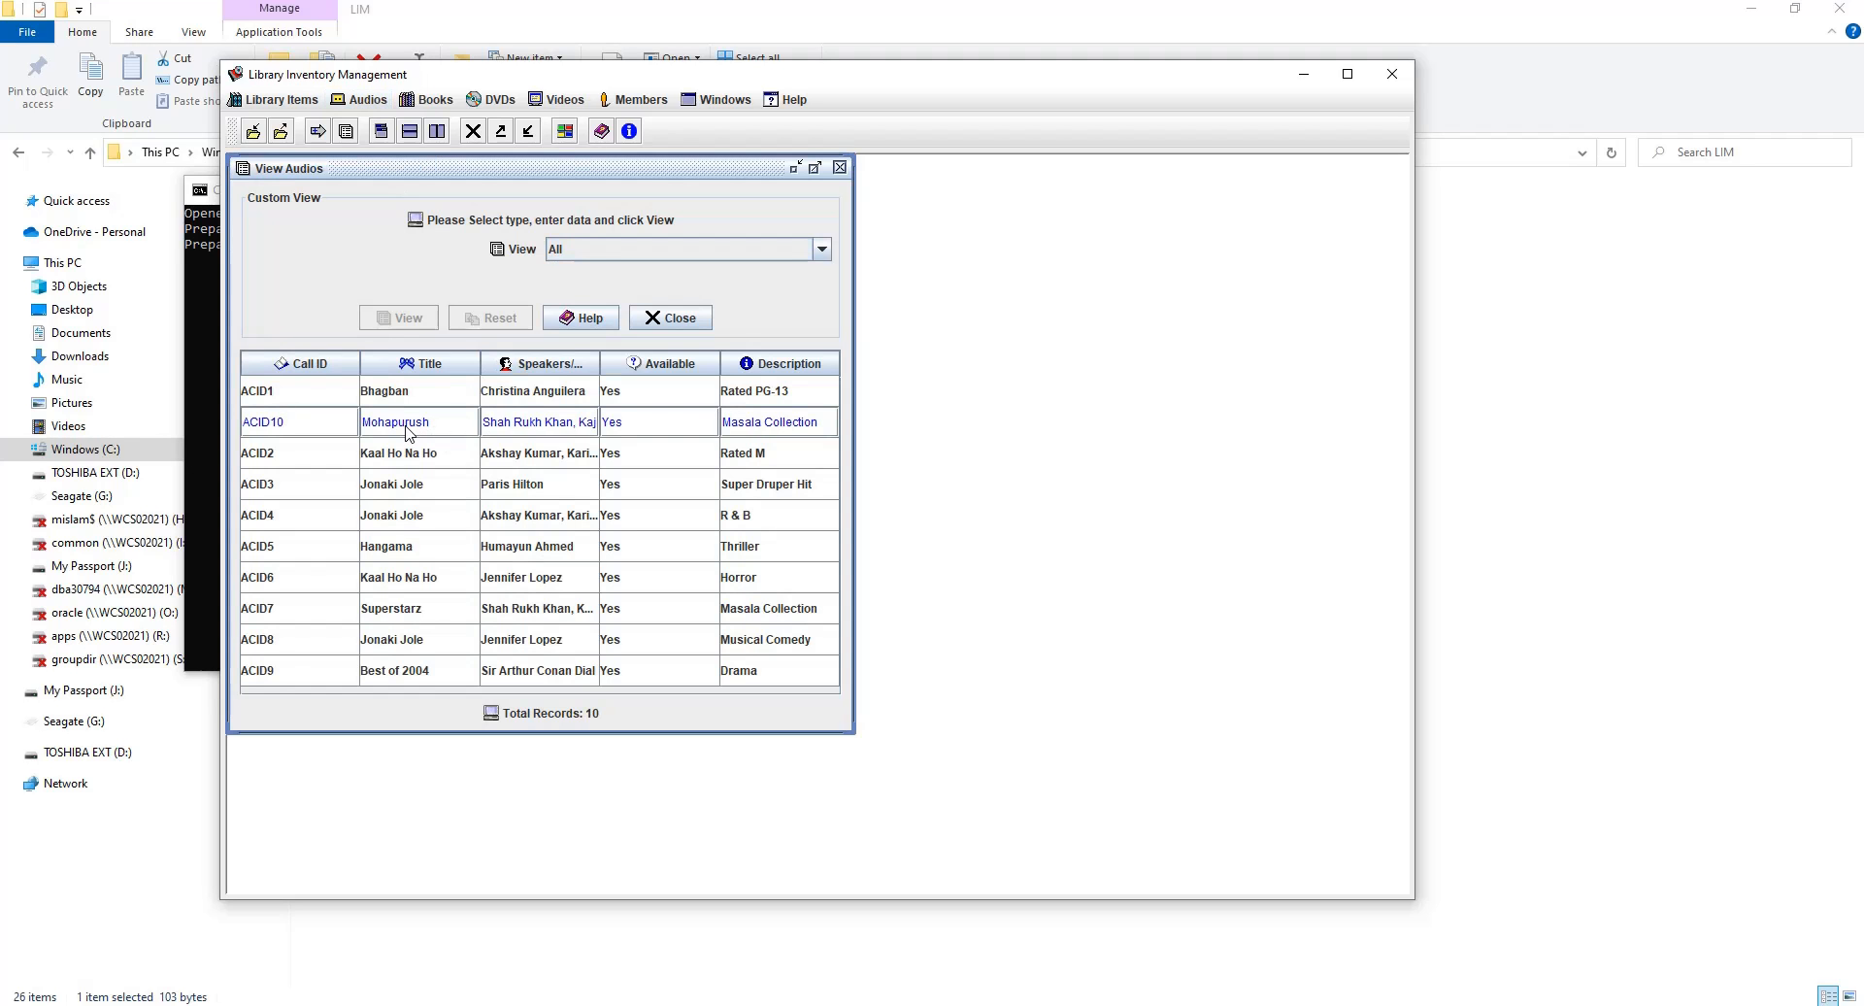
right_click(408, 427)
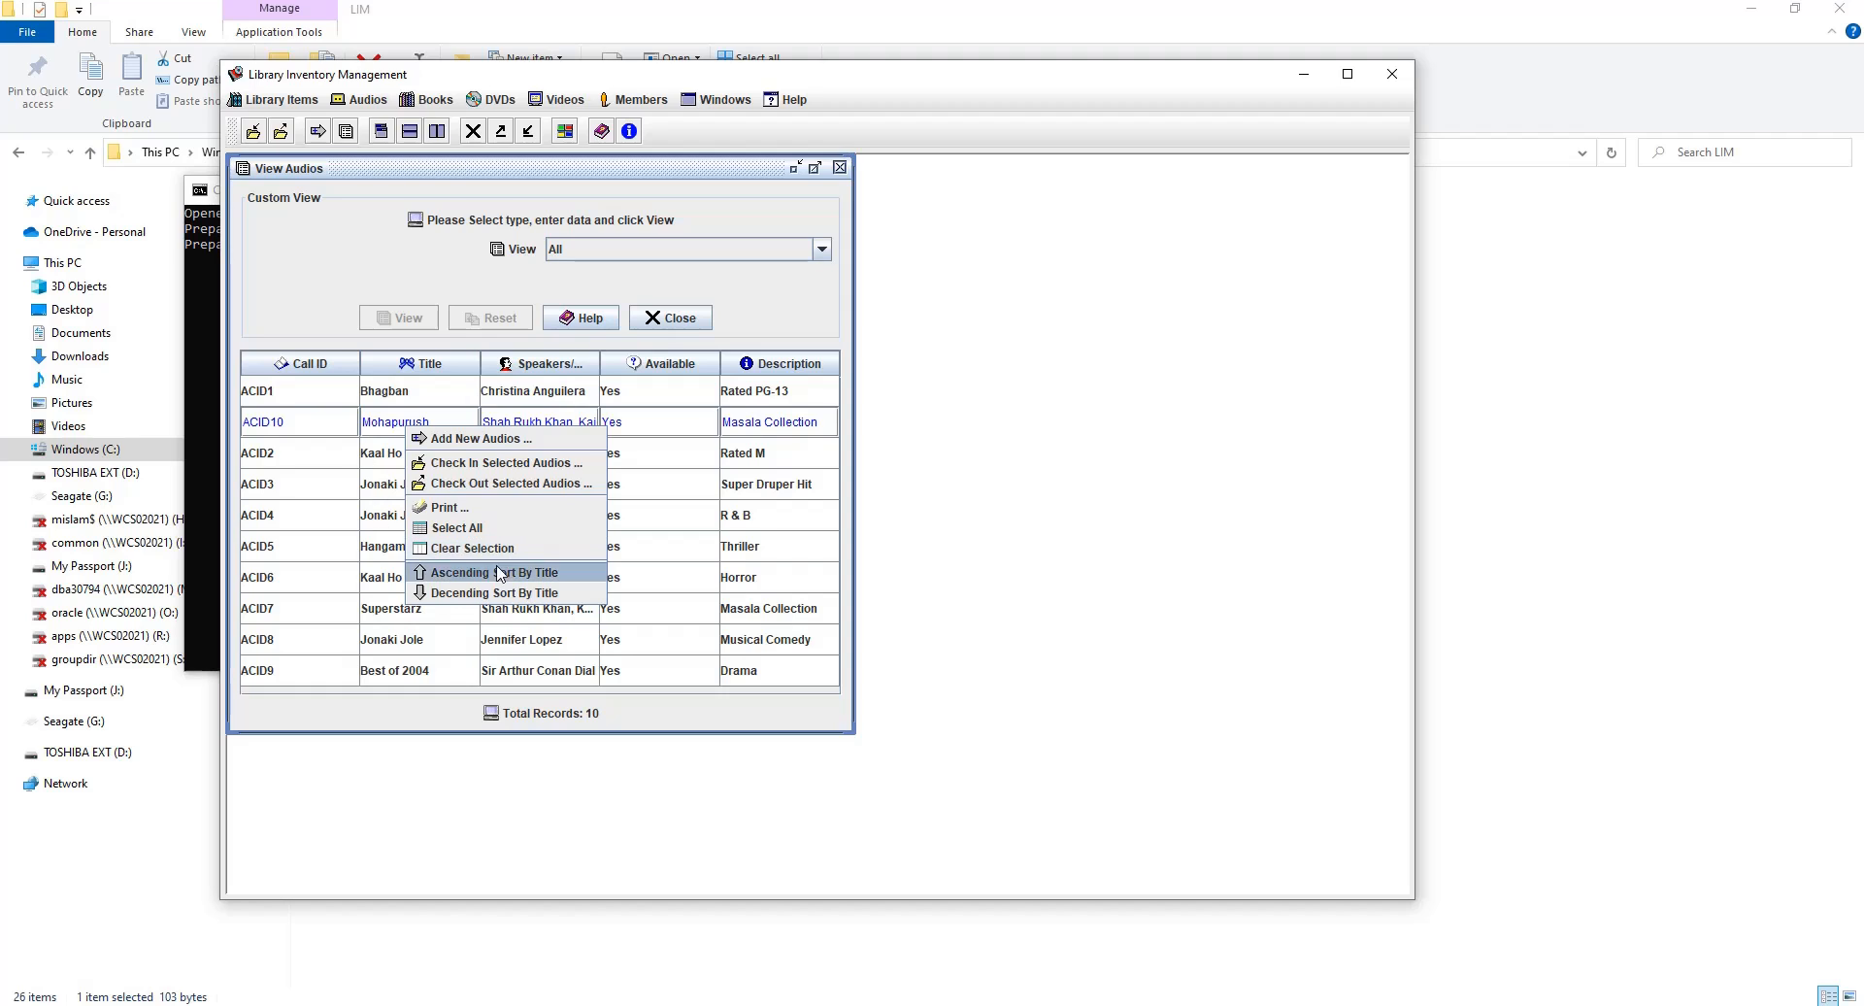
click(683, 335)
click(682, 335)
- Examine the operations a power user has for books, videos, members and window management
click(435, 100)
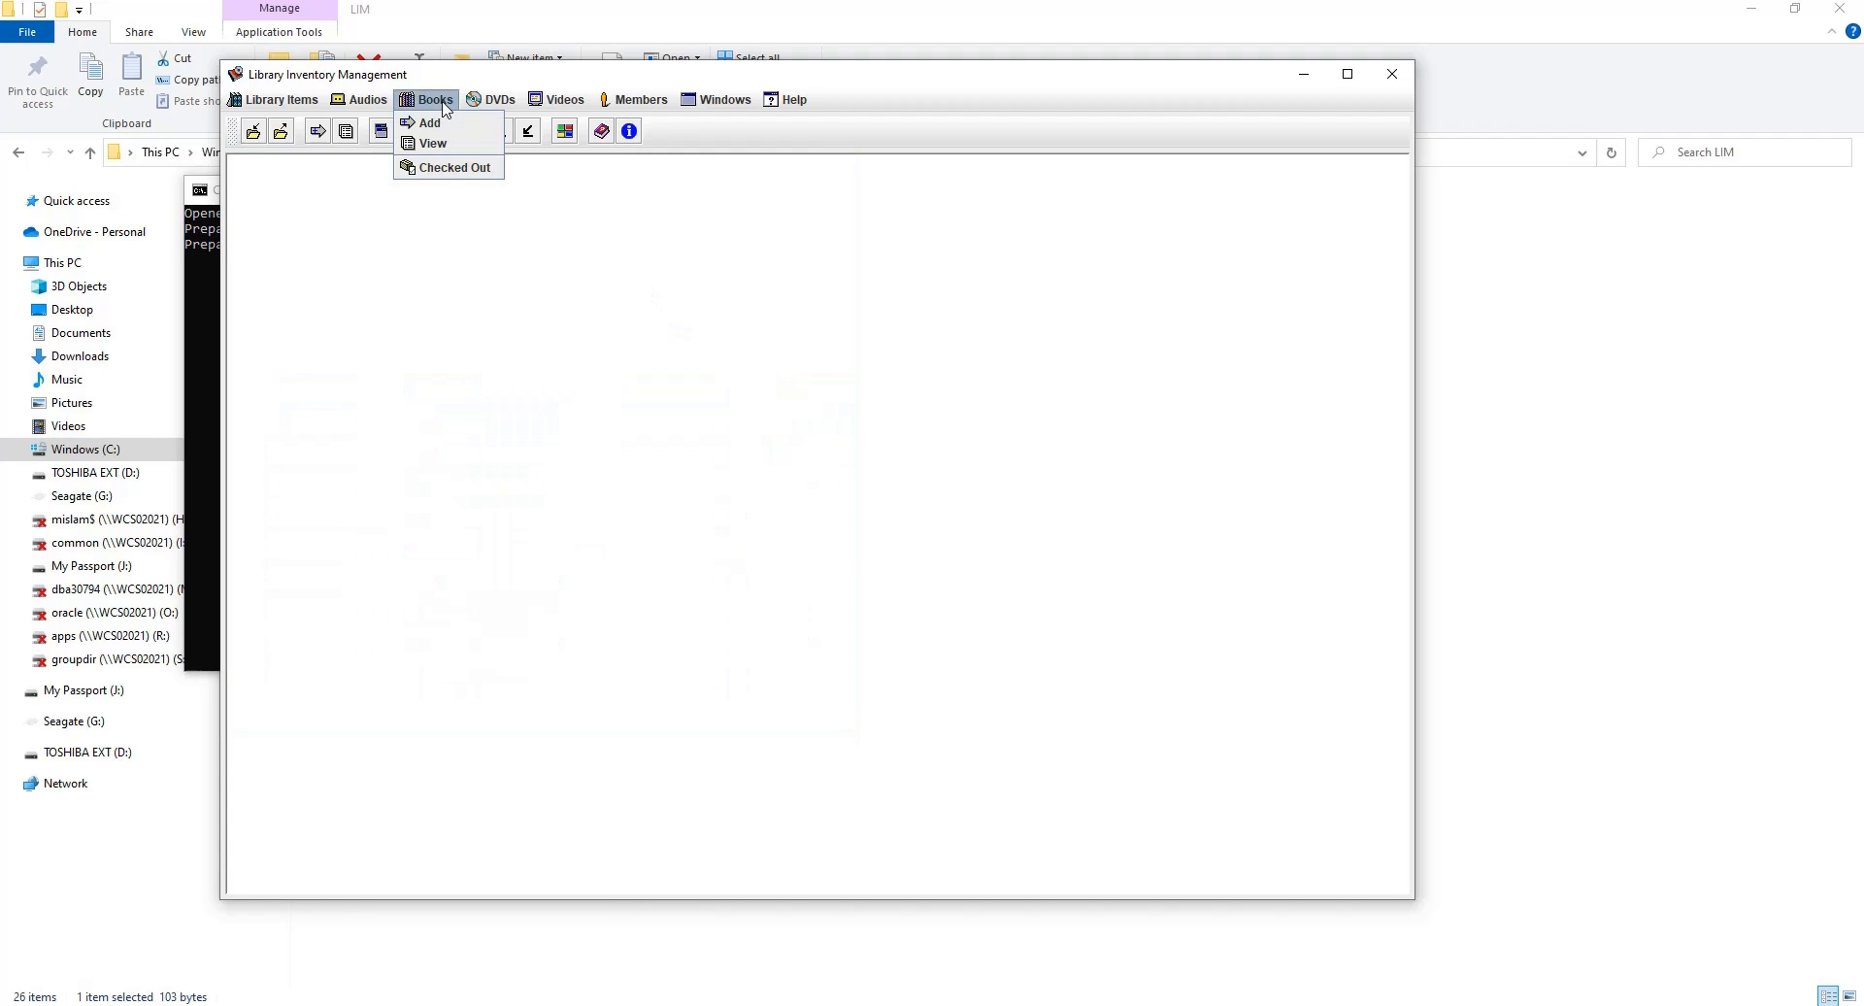
mouse_move(535, 105)
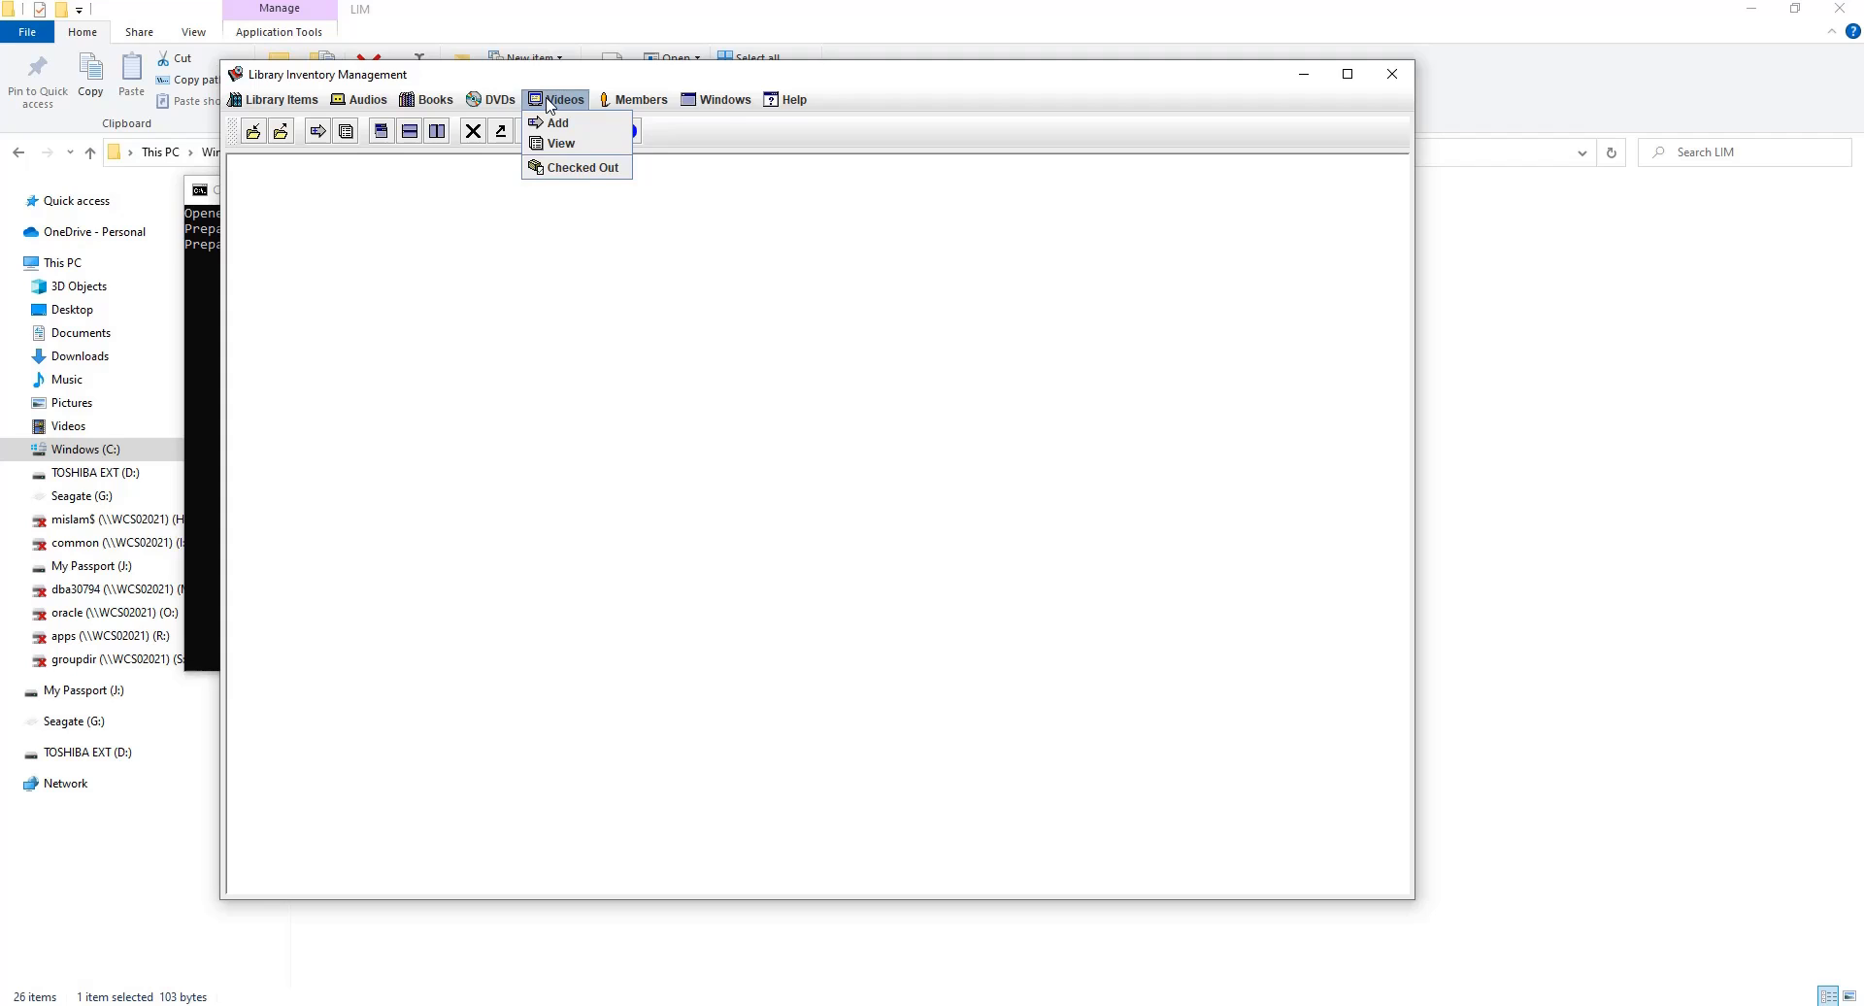
mouse_move(624, 105)
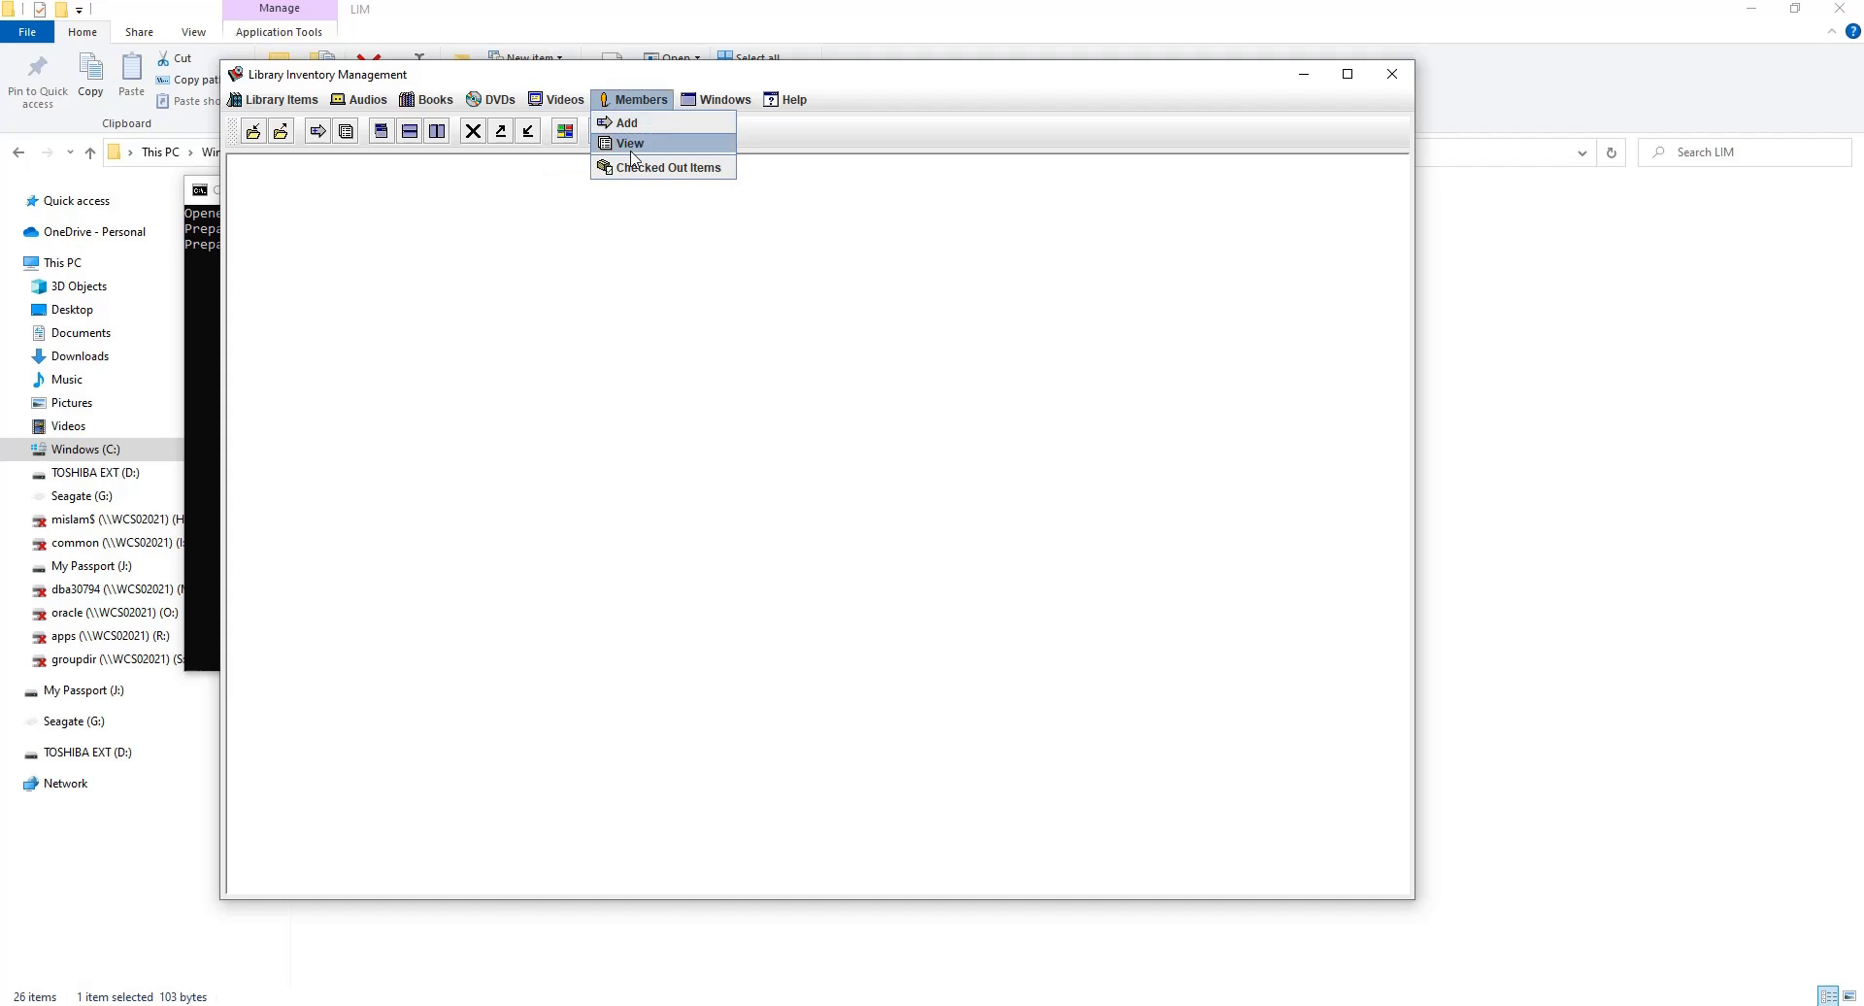
mouse_move(688, 113)
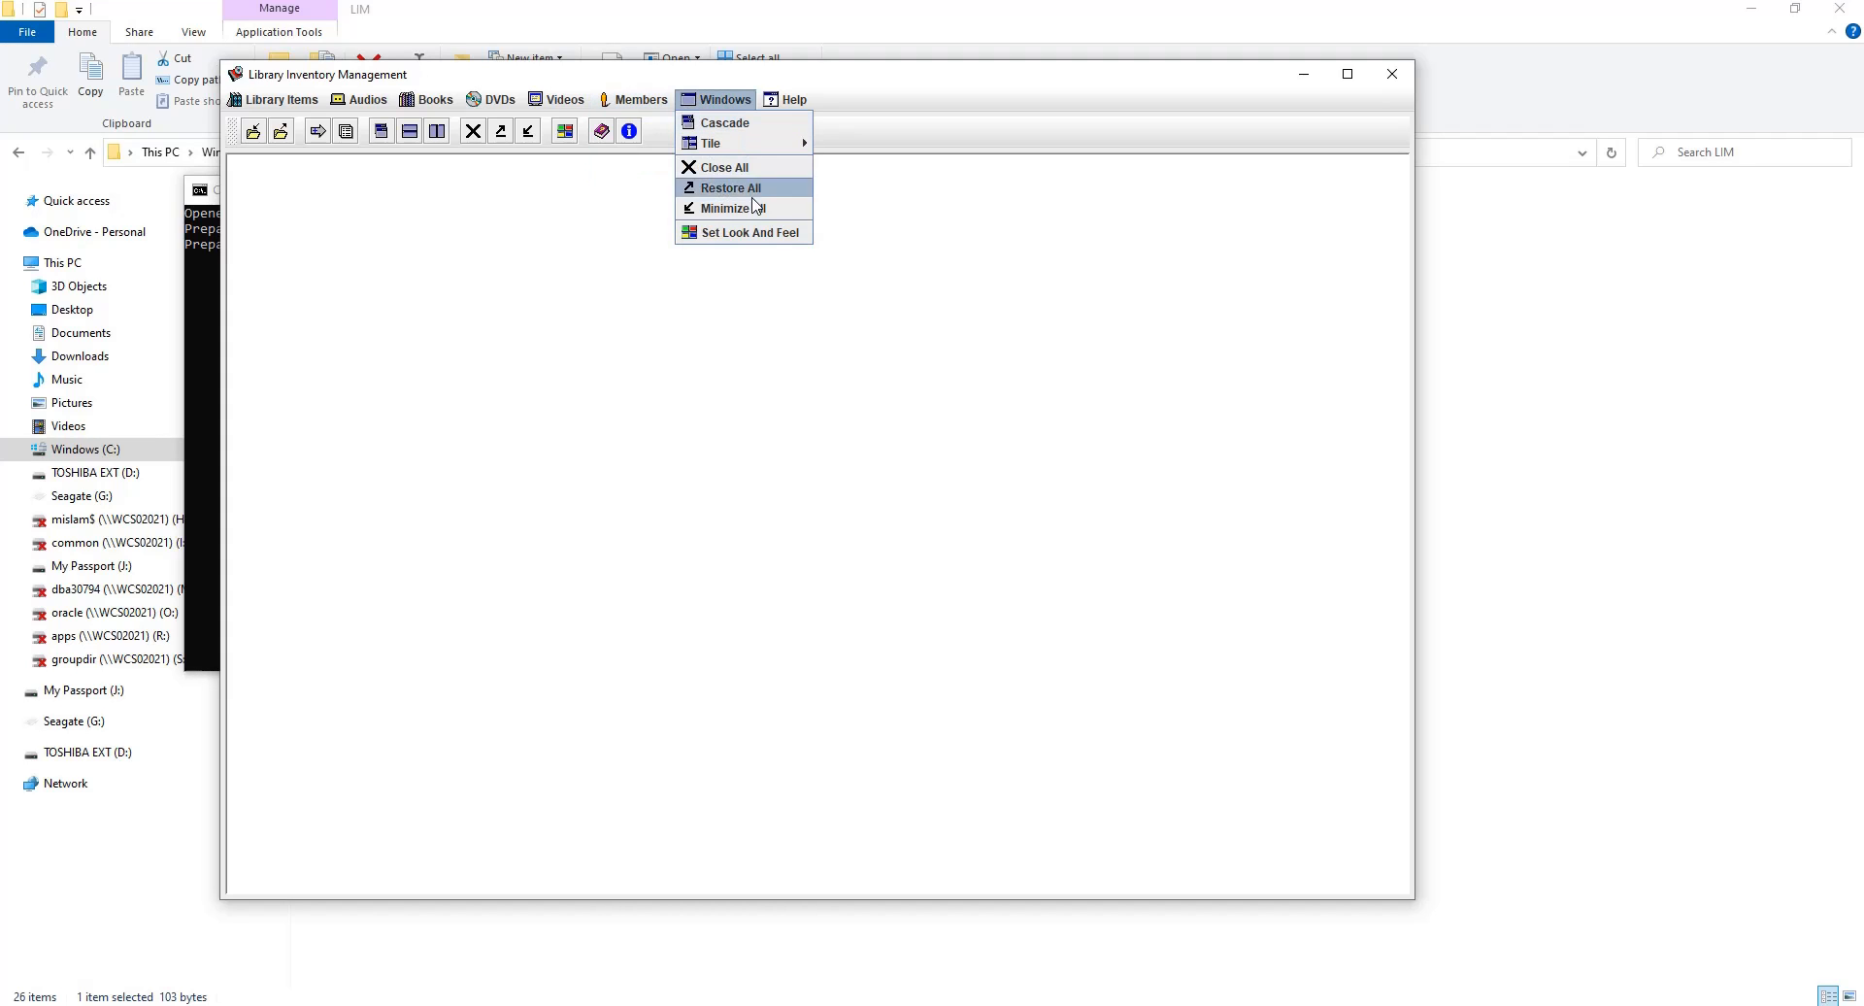
click(579, 233)
- Quit the power user session and confirm quitting
click(1393, 75)
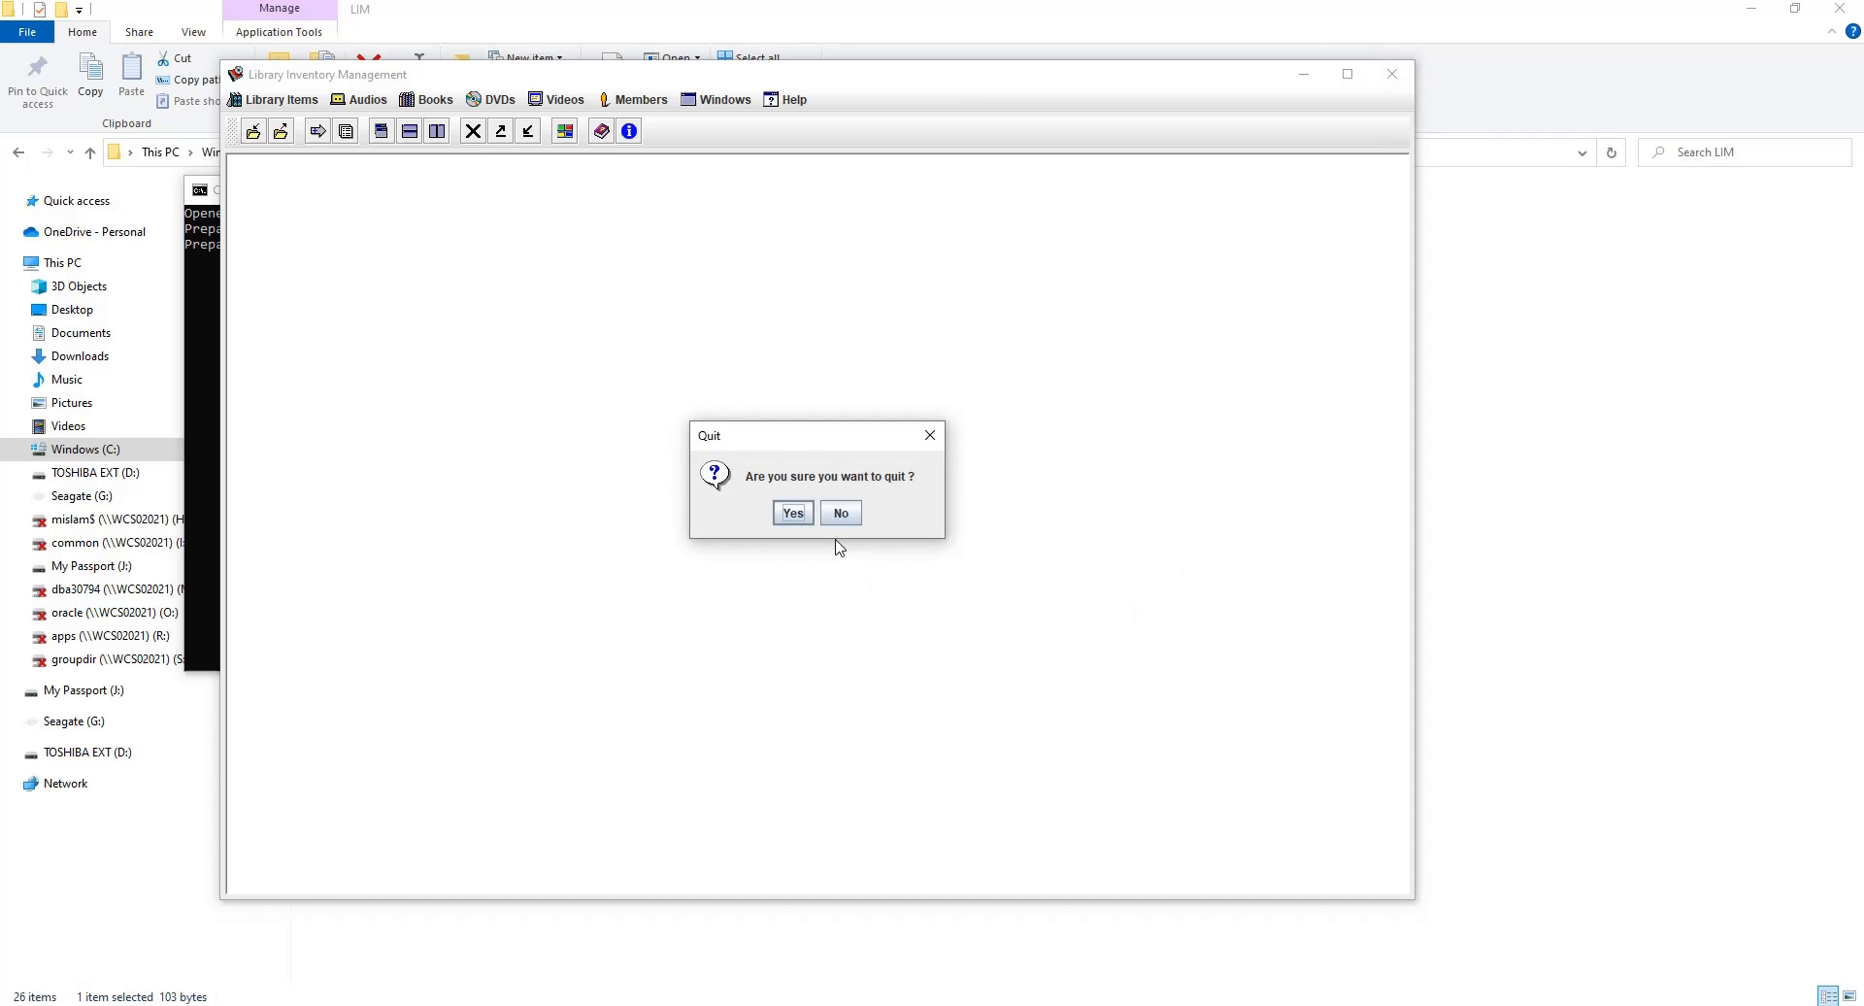
click(792, 514)
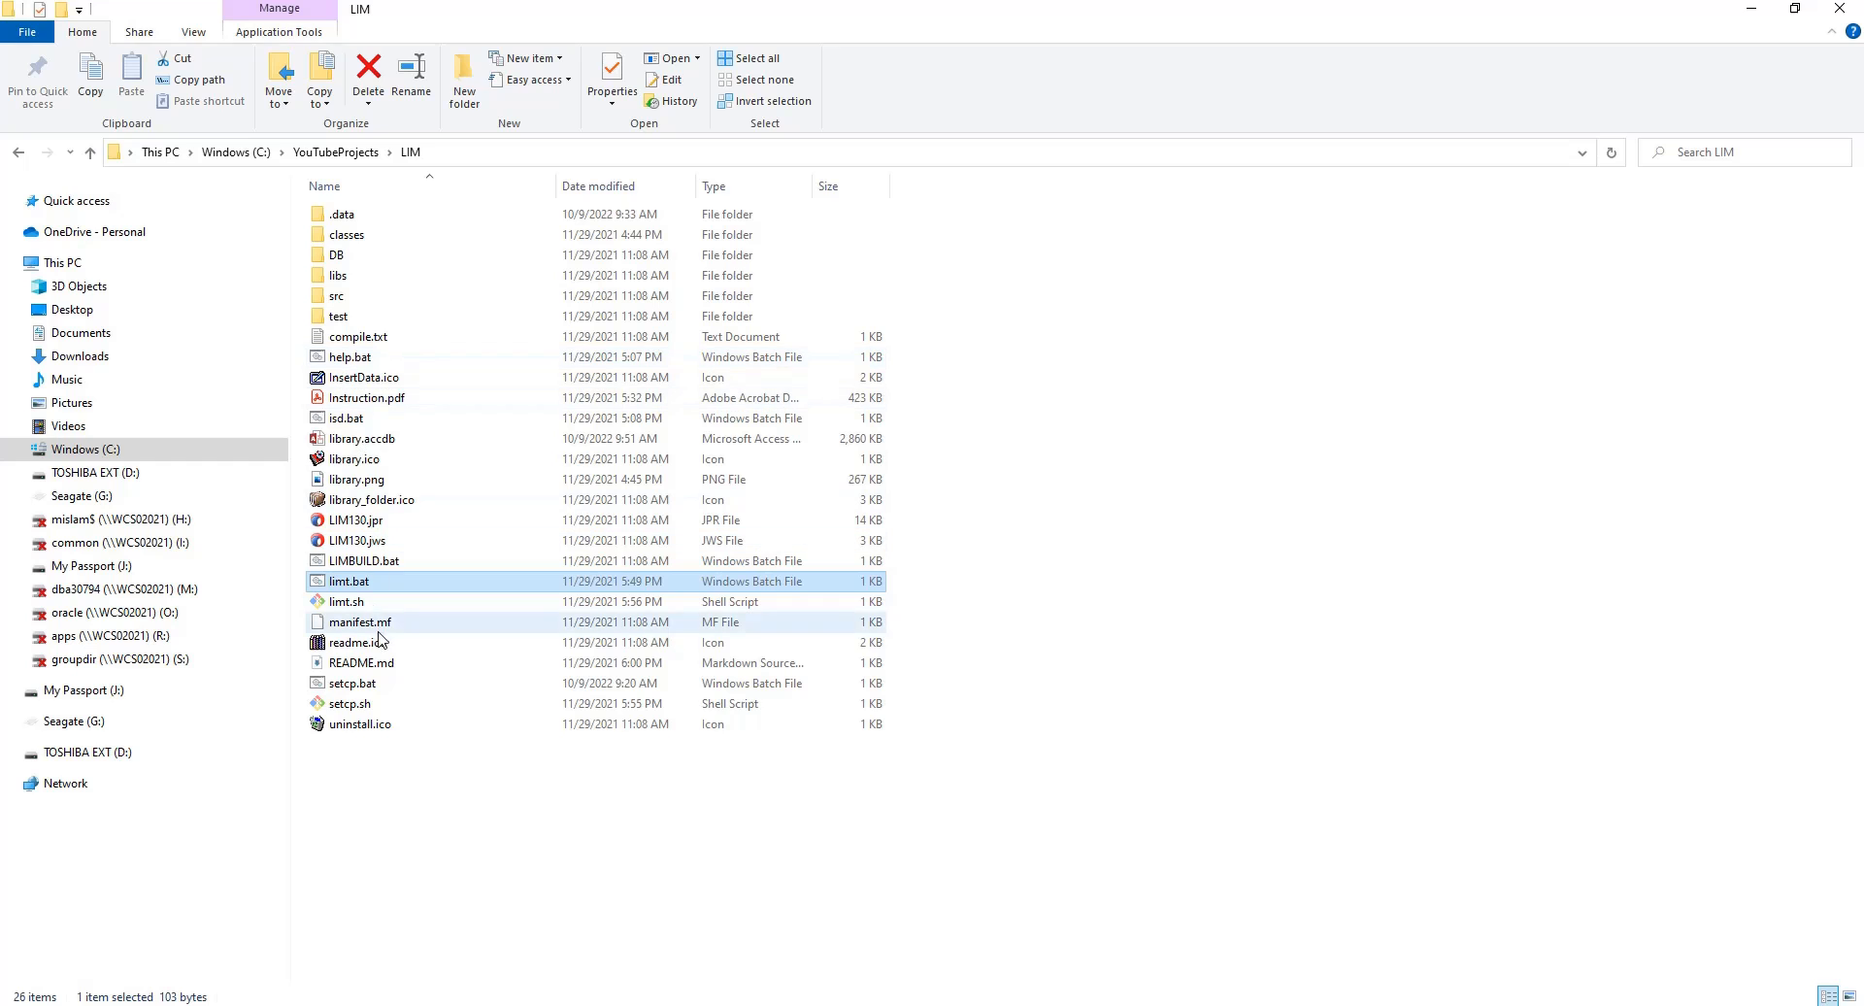
- Launch limt.bat again, log in as Administrator with the account password, and acknowledge the super user warning
double_click(352, 582)
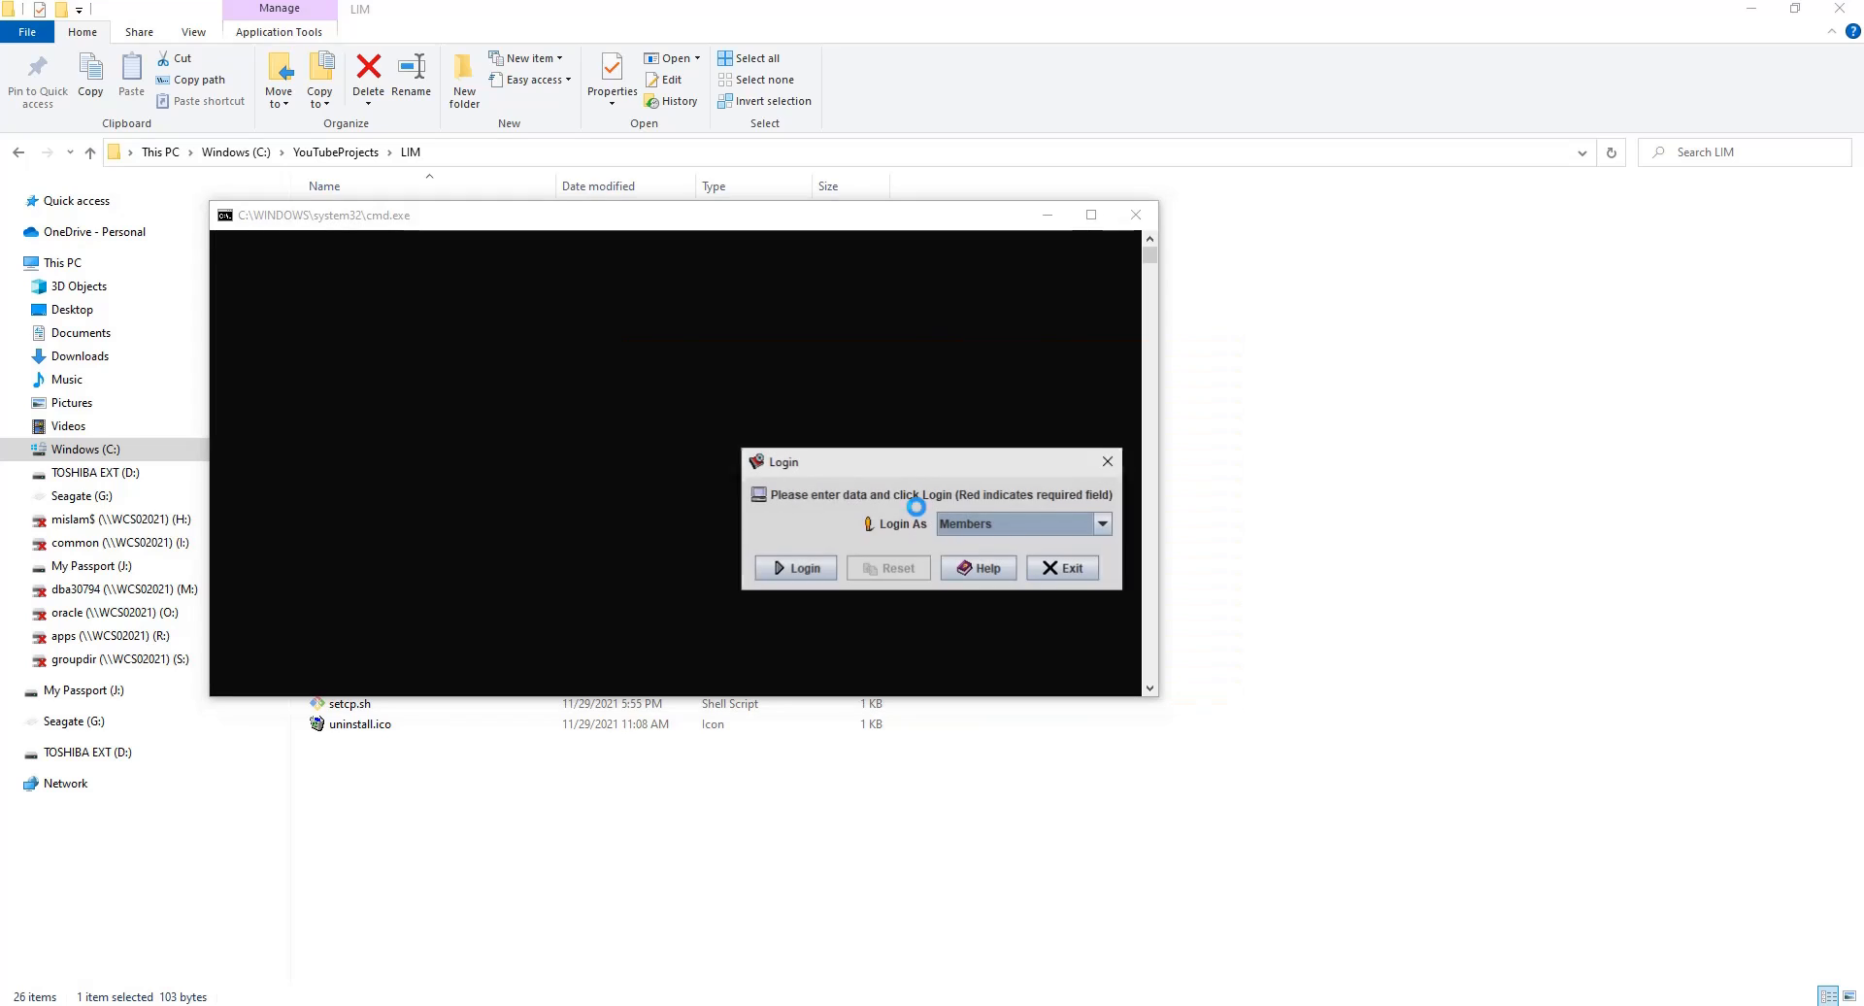
click(947, 525)
click(977, 583)
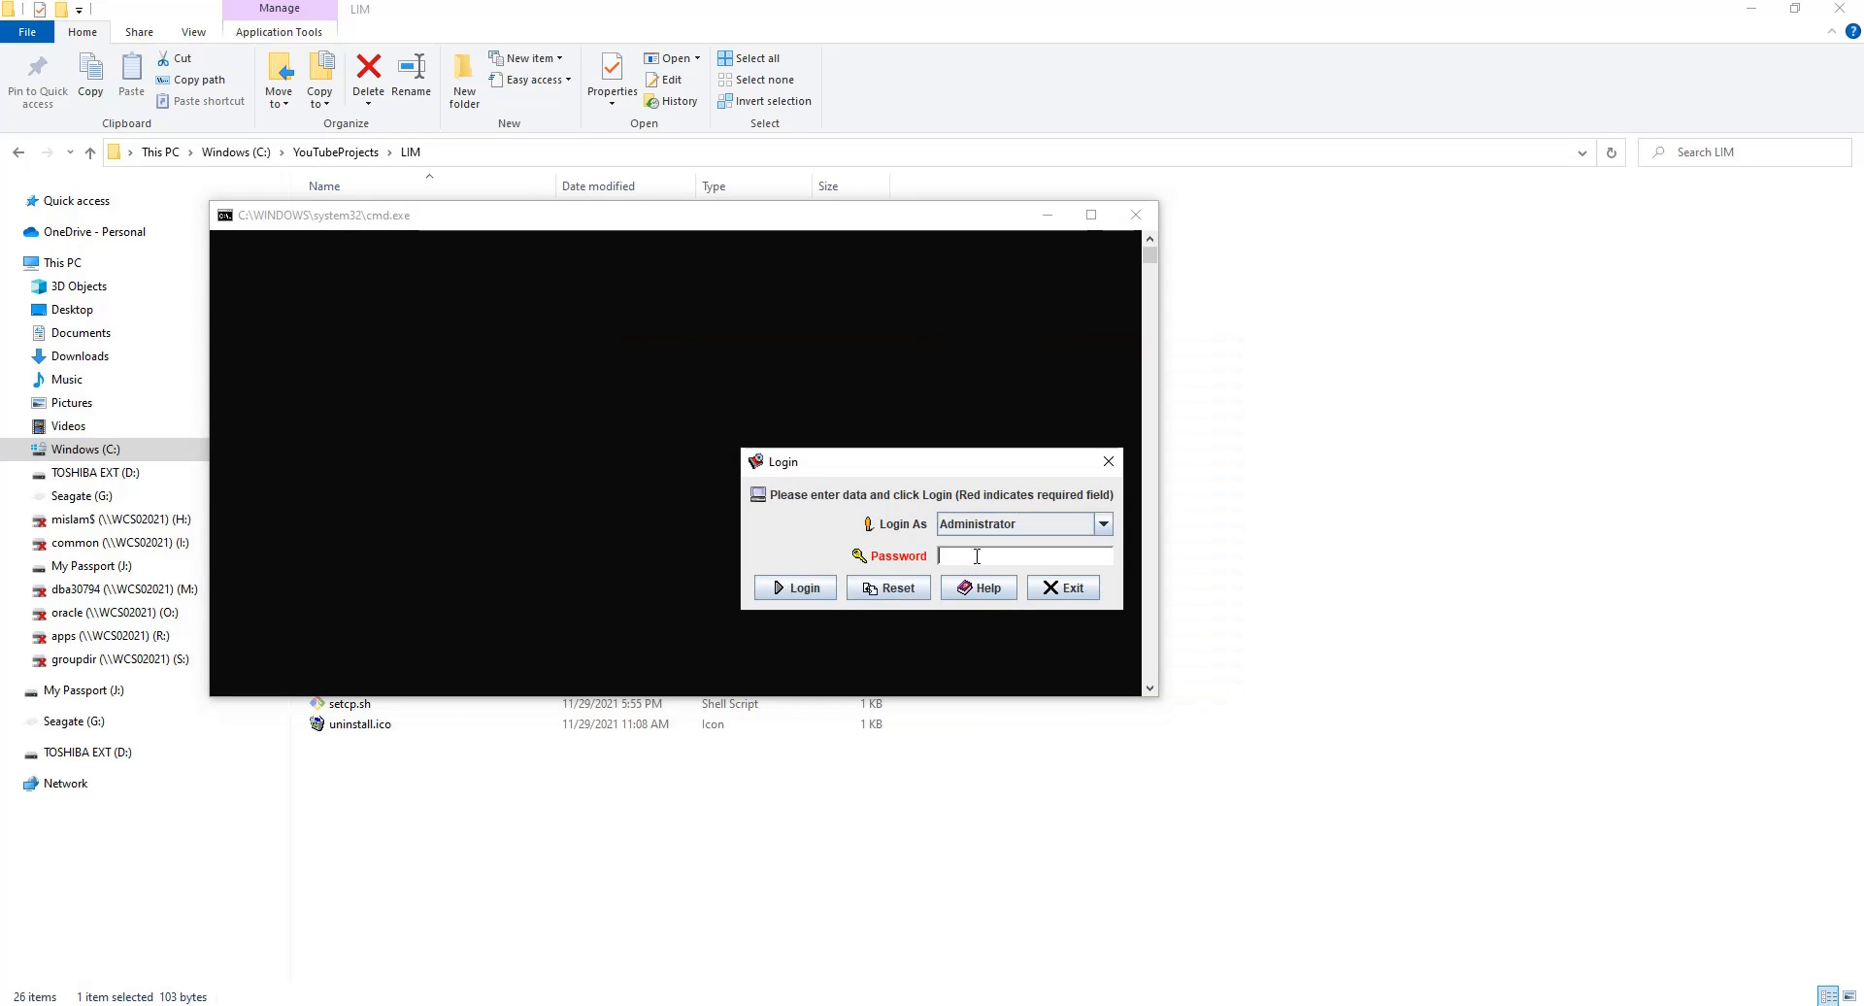
click(977, 555)
text(*****)
click(819, 588)
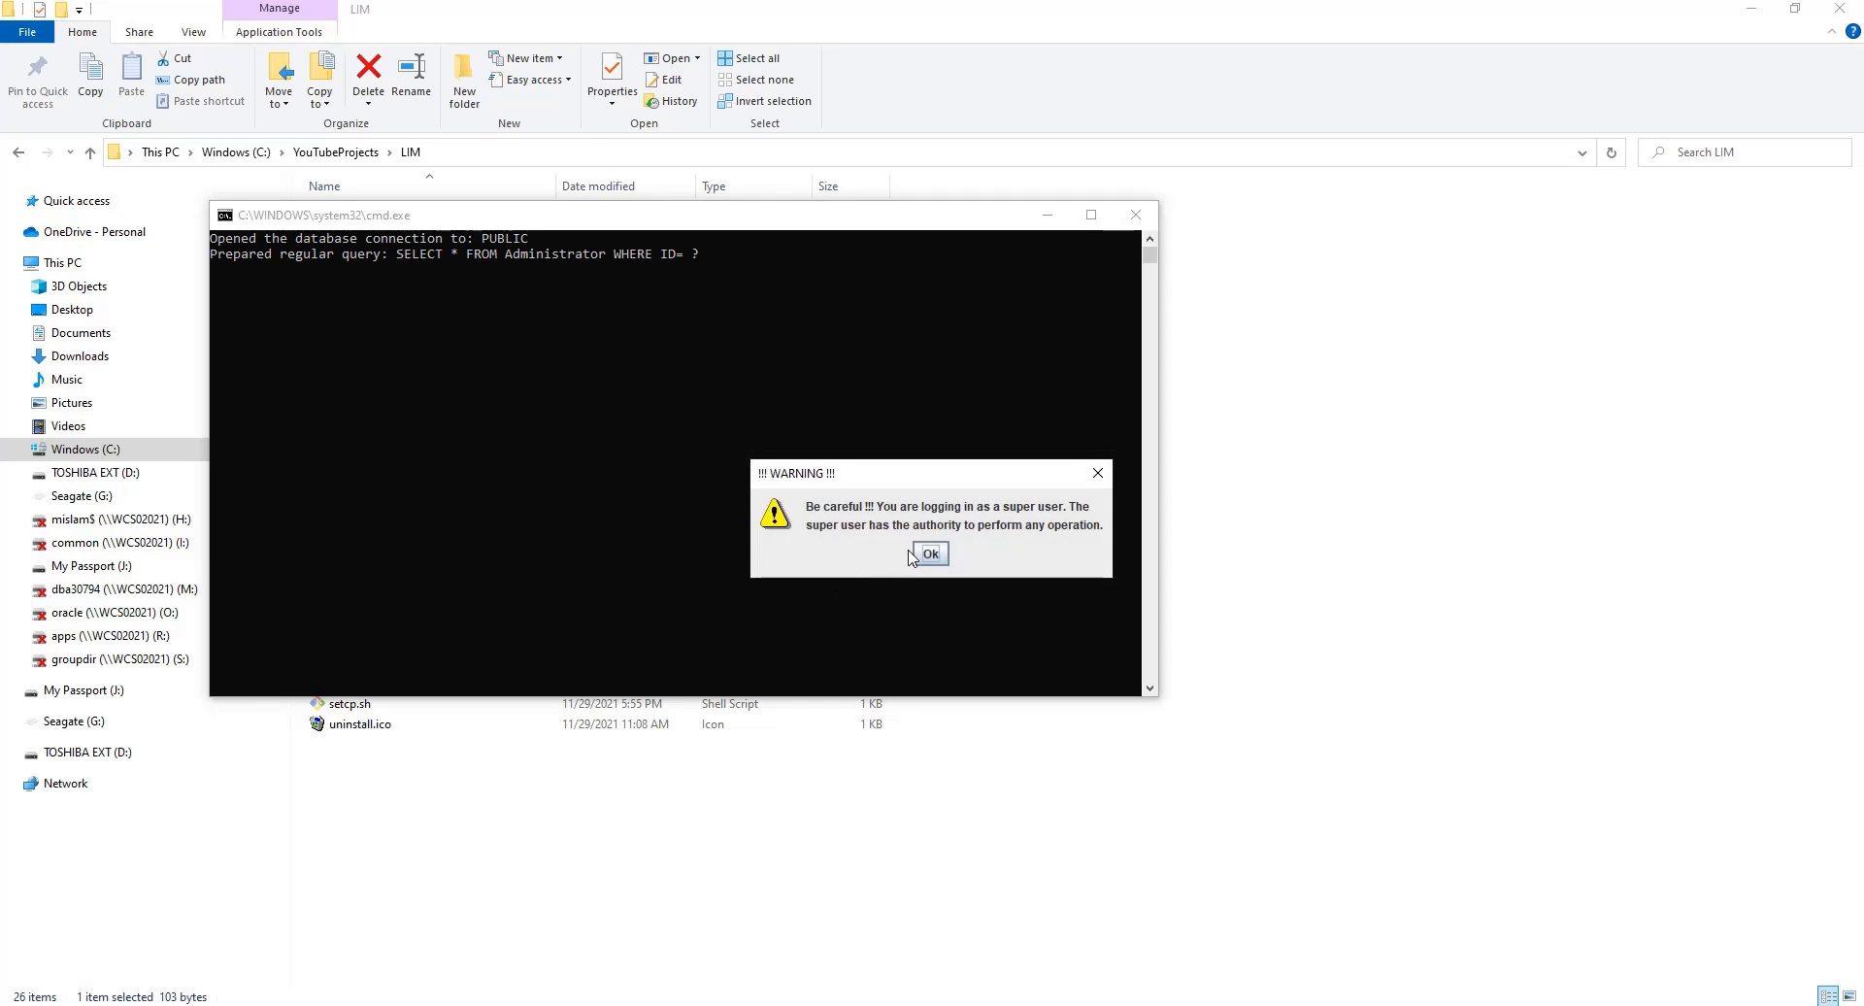
click(918, 554)
- View the list of all members followed by the list of all power users, closing each one
click(1016, 222)
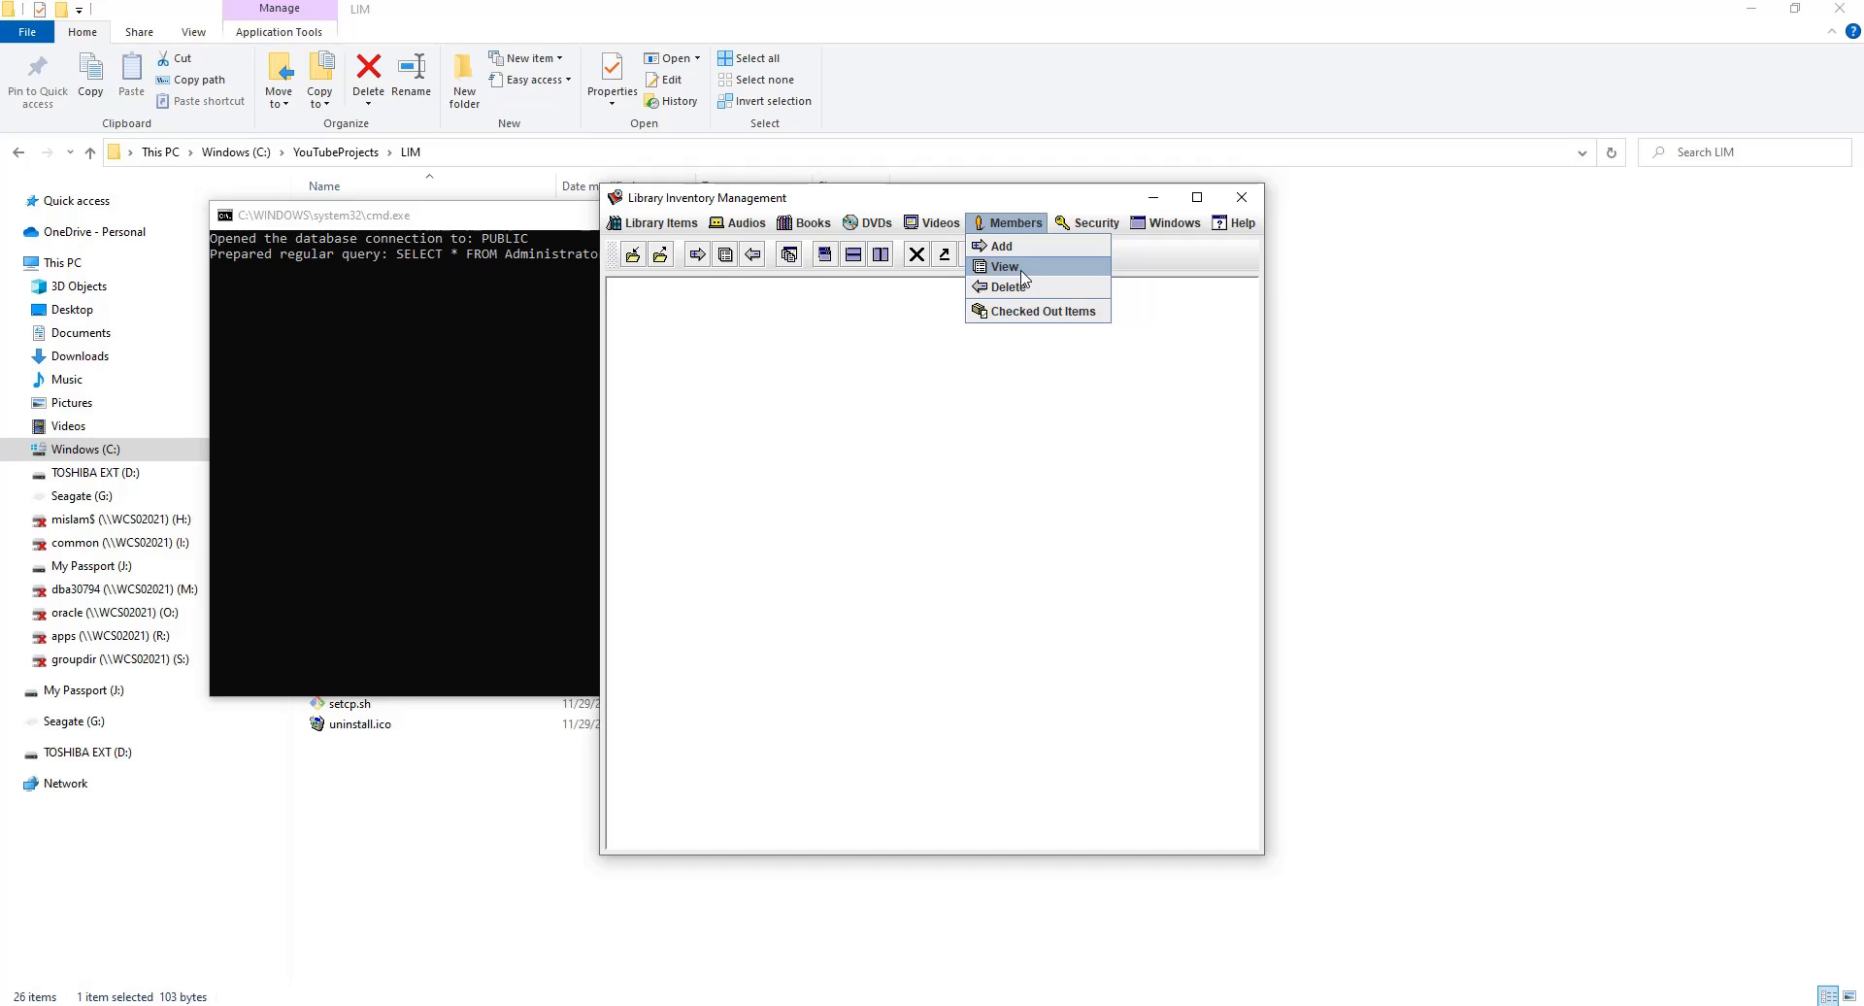
click(1021, 271)
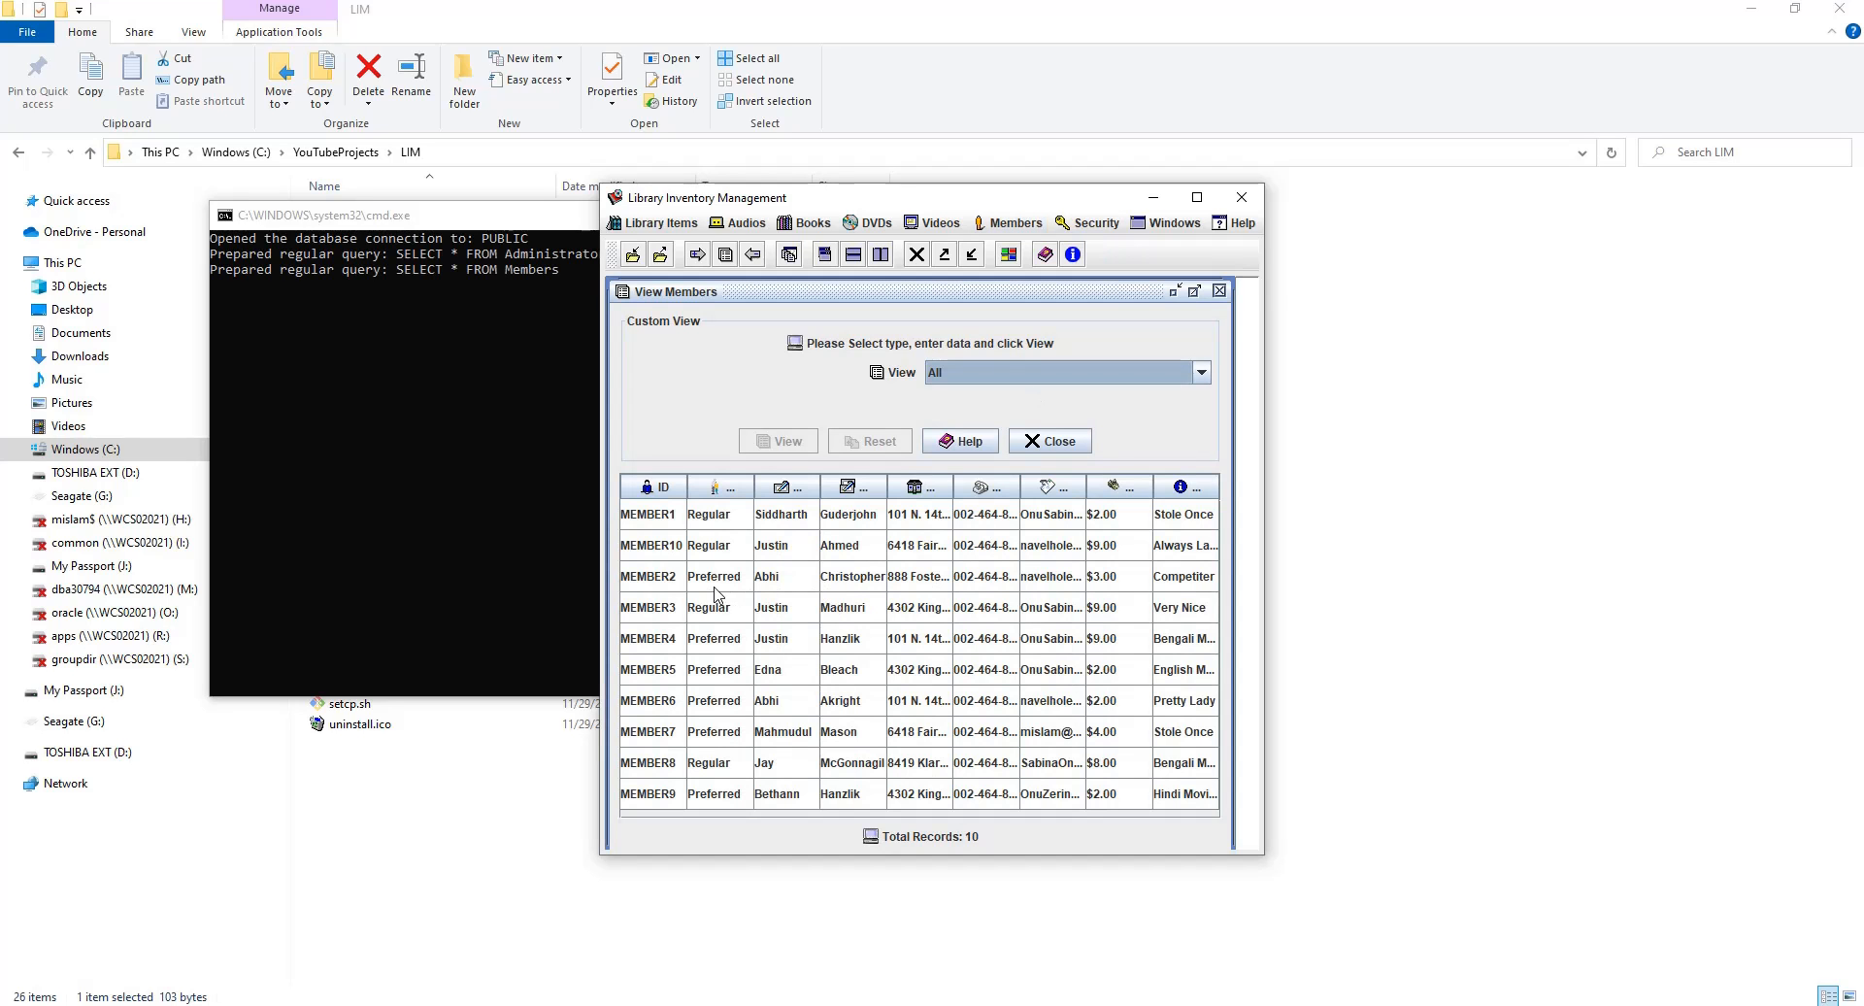
click(1043, 442)
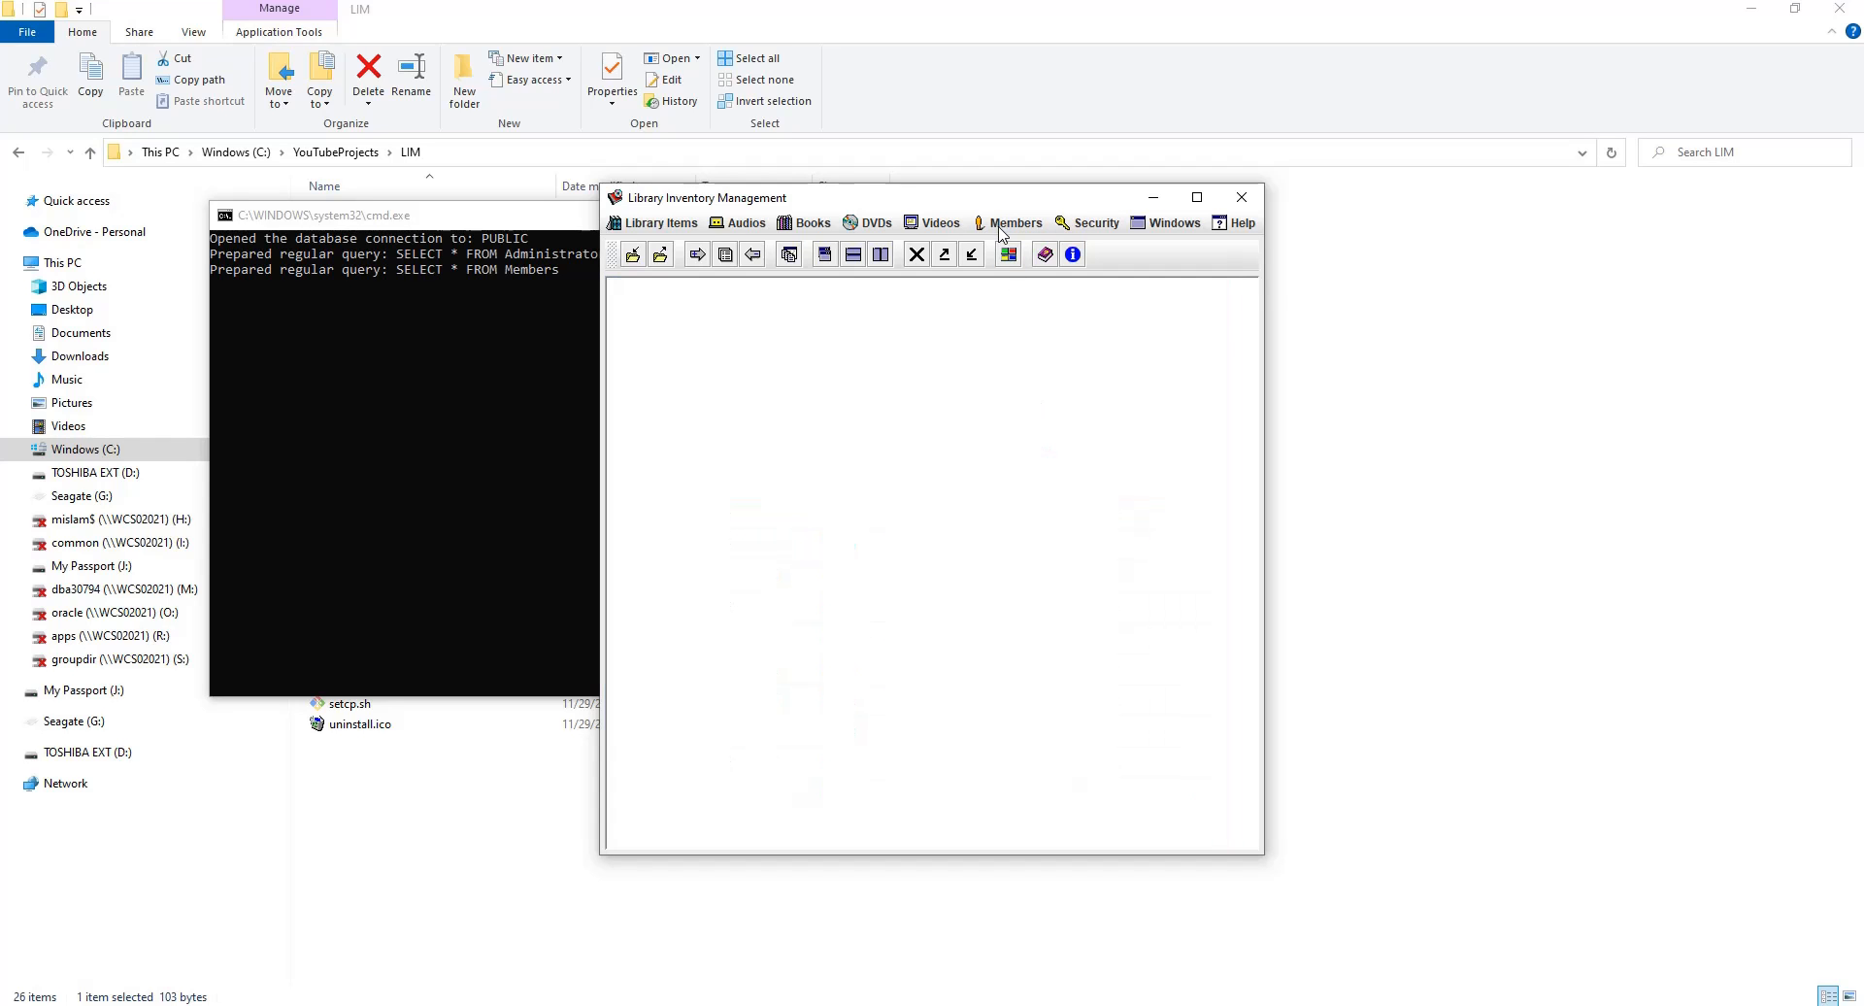
click(1092, 222)
click(1102, 266)
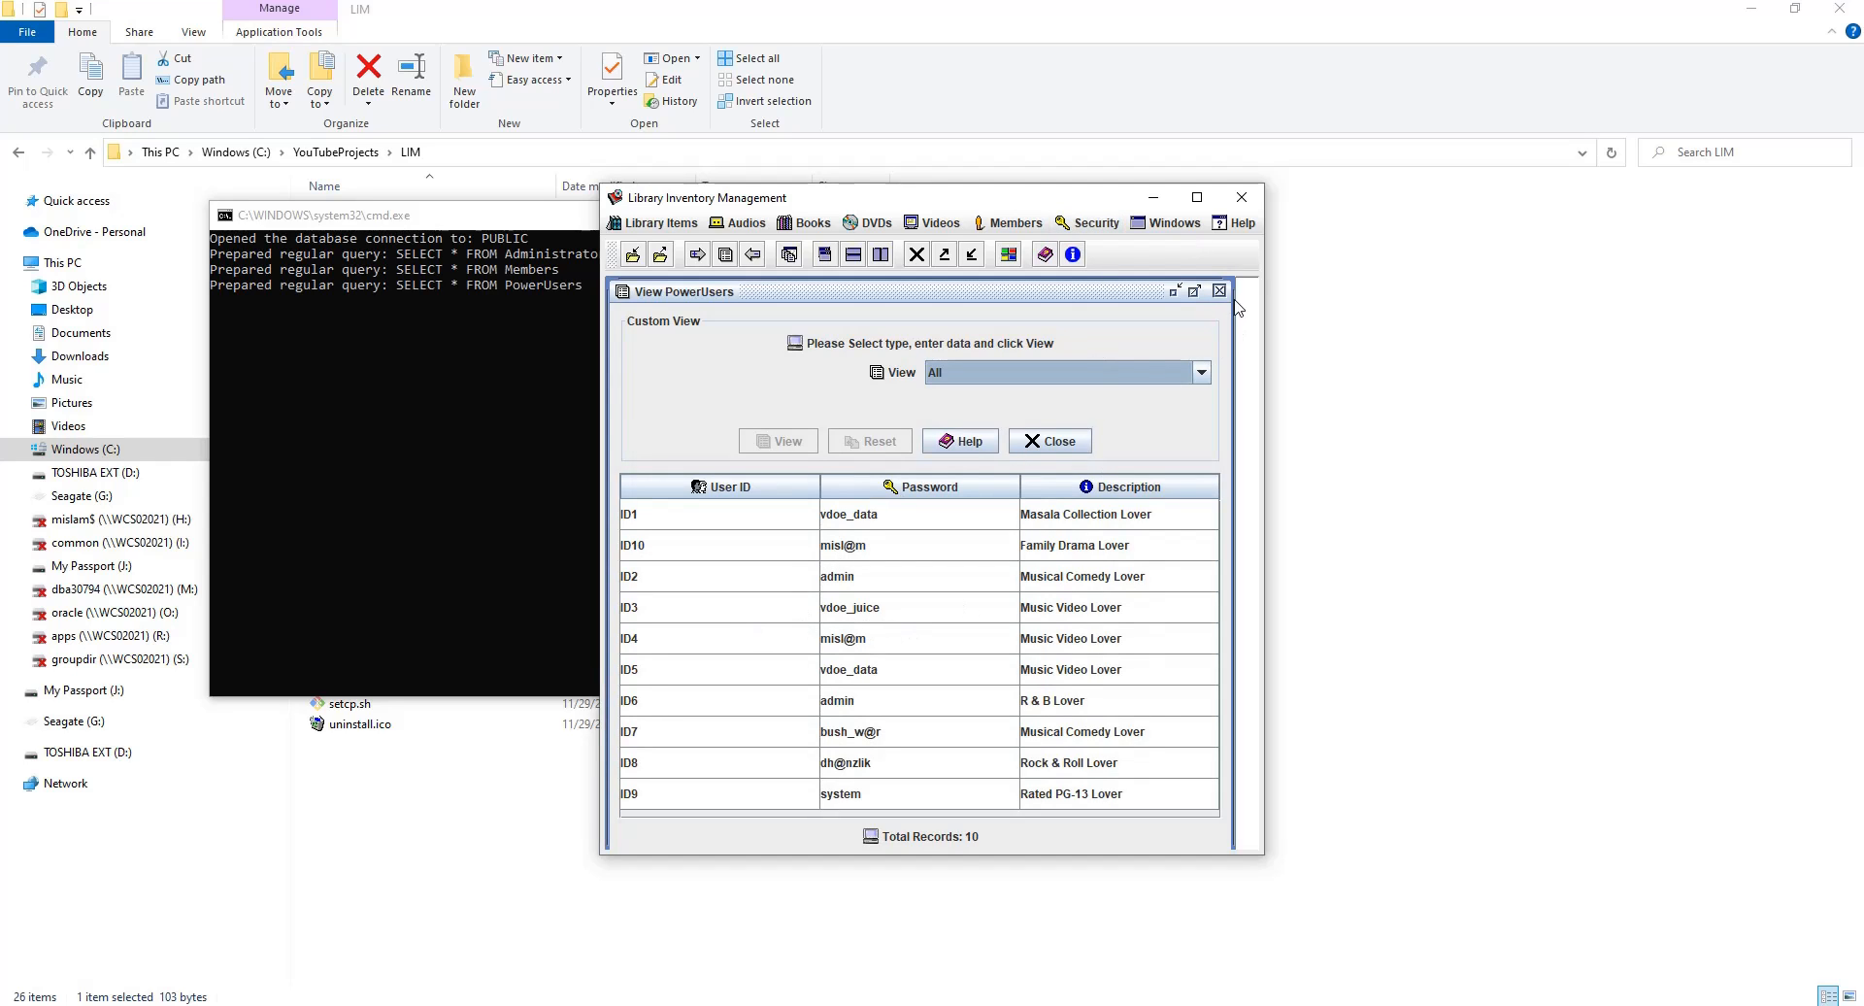
click(1053, 441)
- Quit the Administrator session and confirm quitting
click(1240, 204)
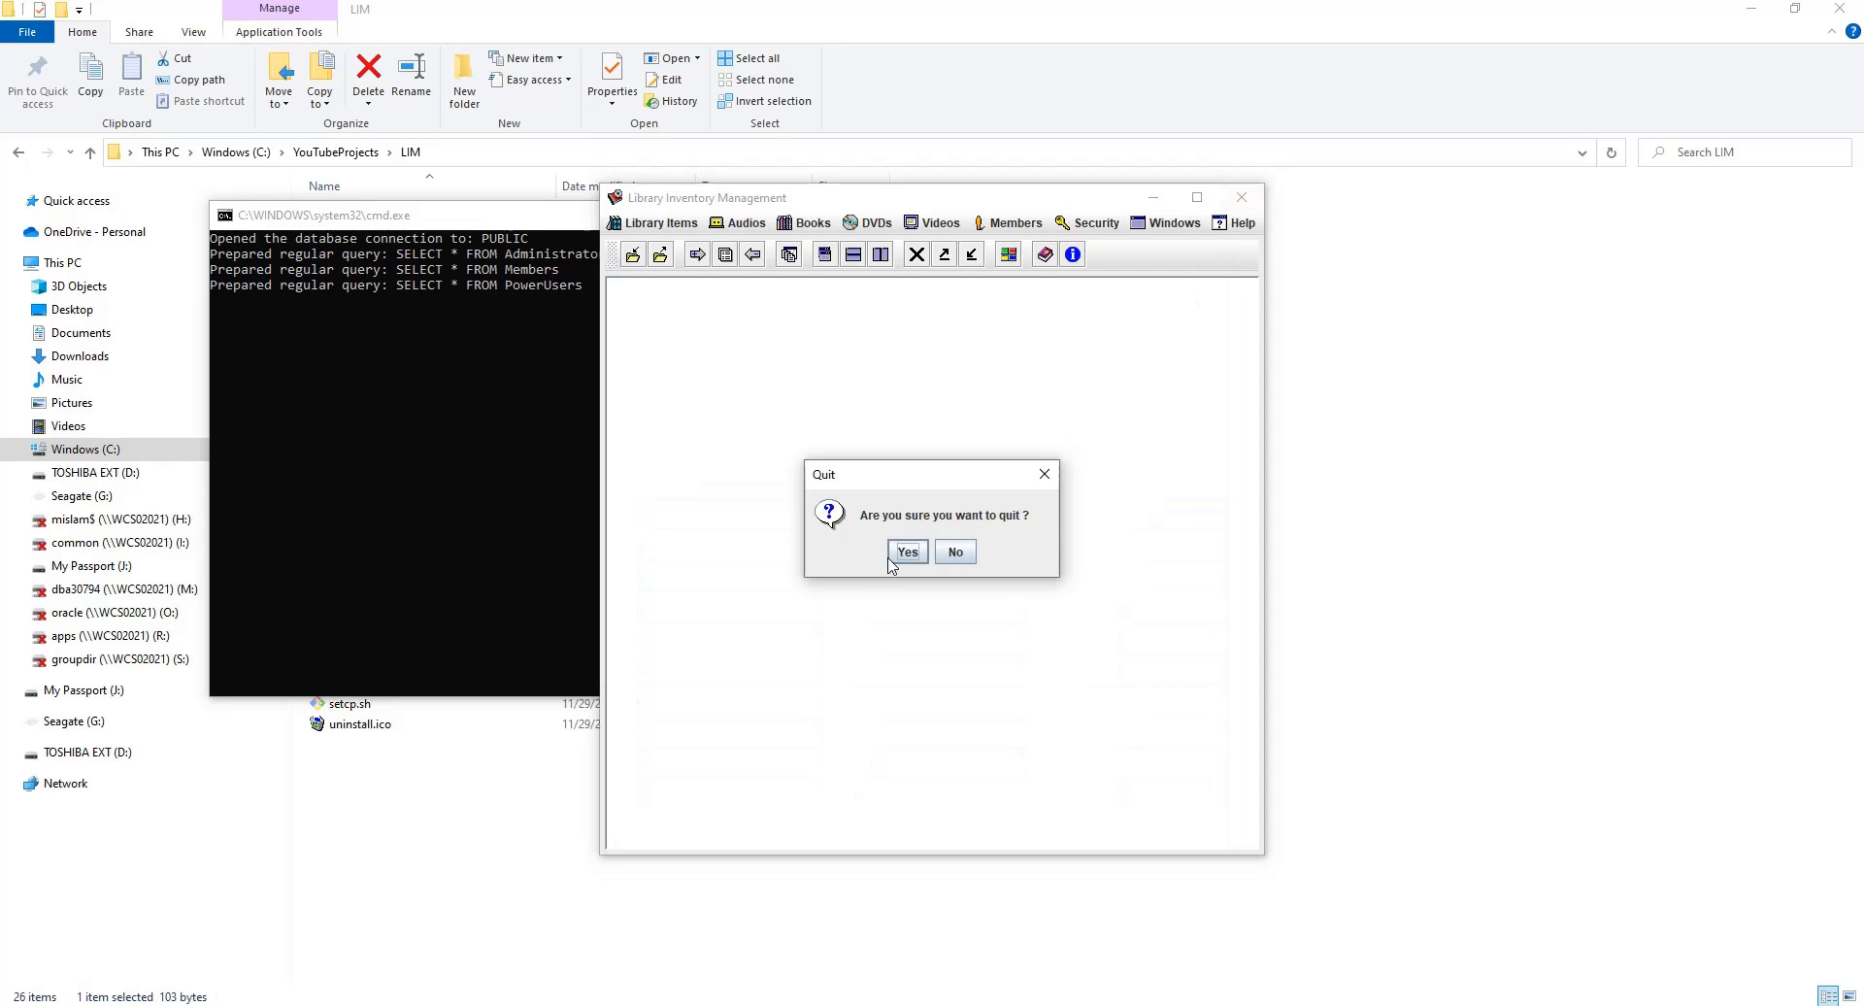
click(907, 551)
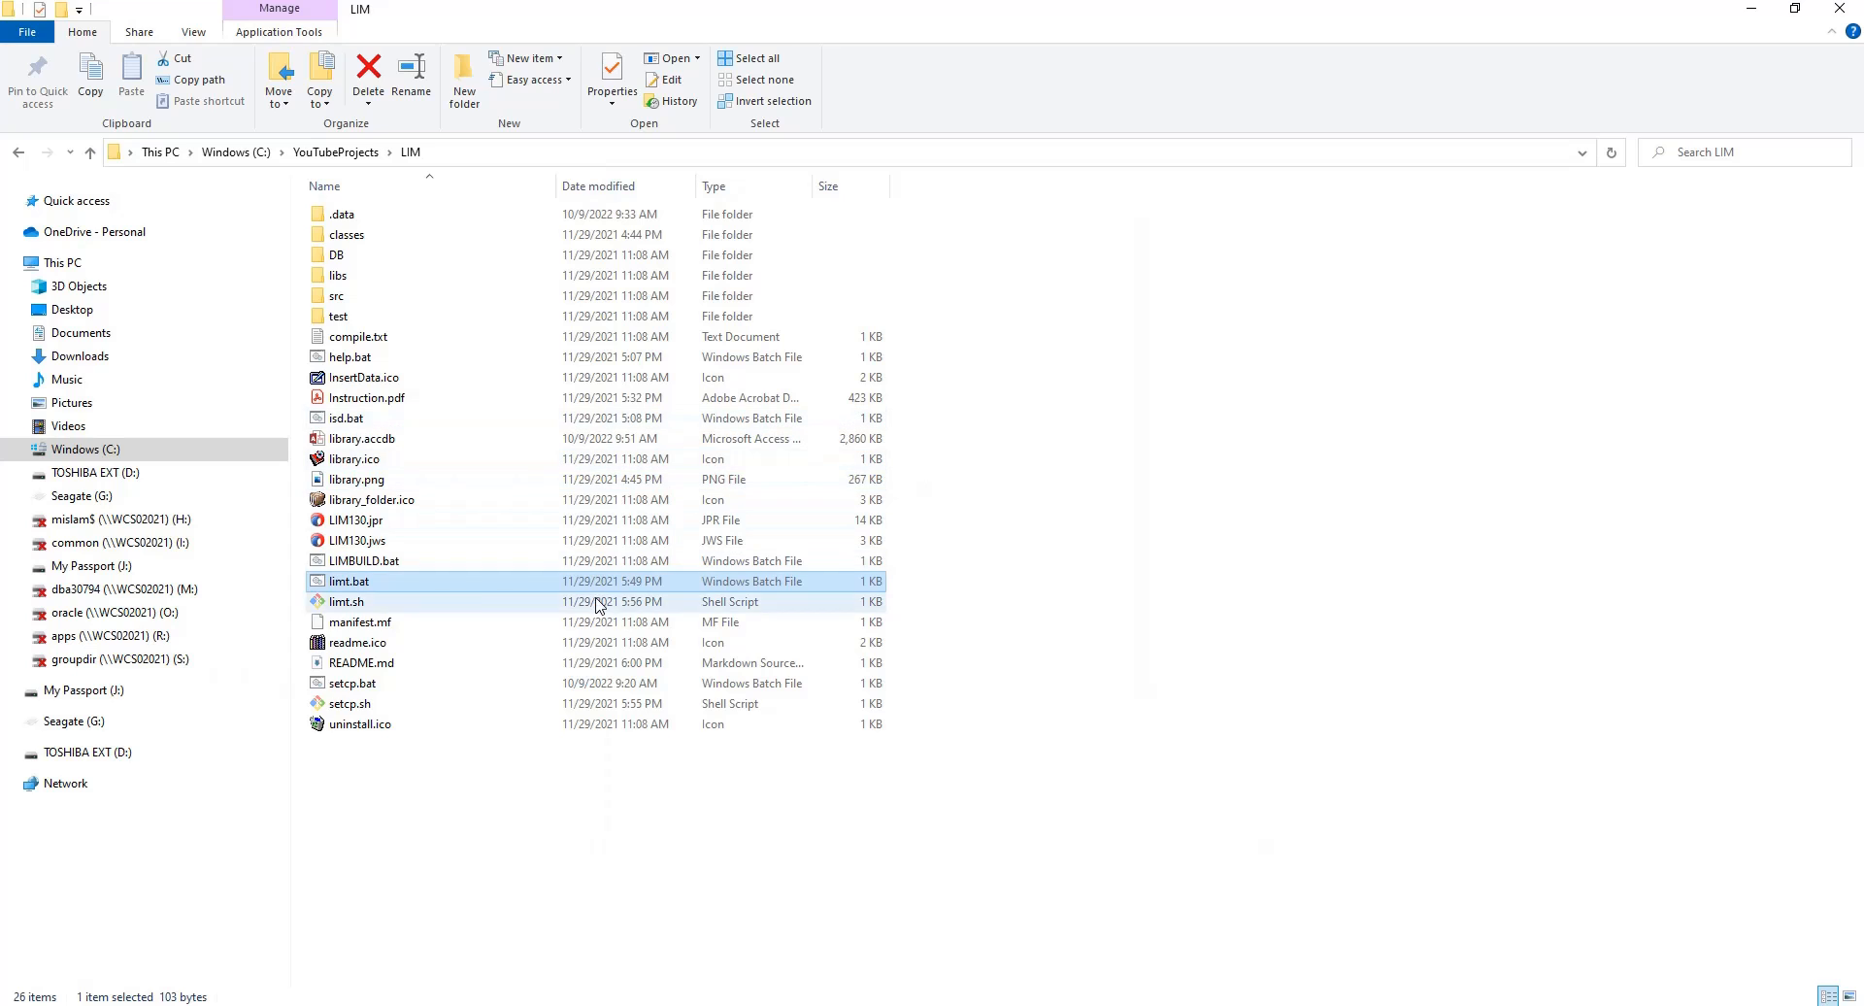
- Launch limt.bat once more and log in as Members
double_click(350, 583)
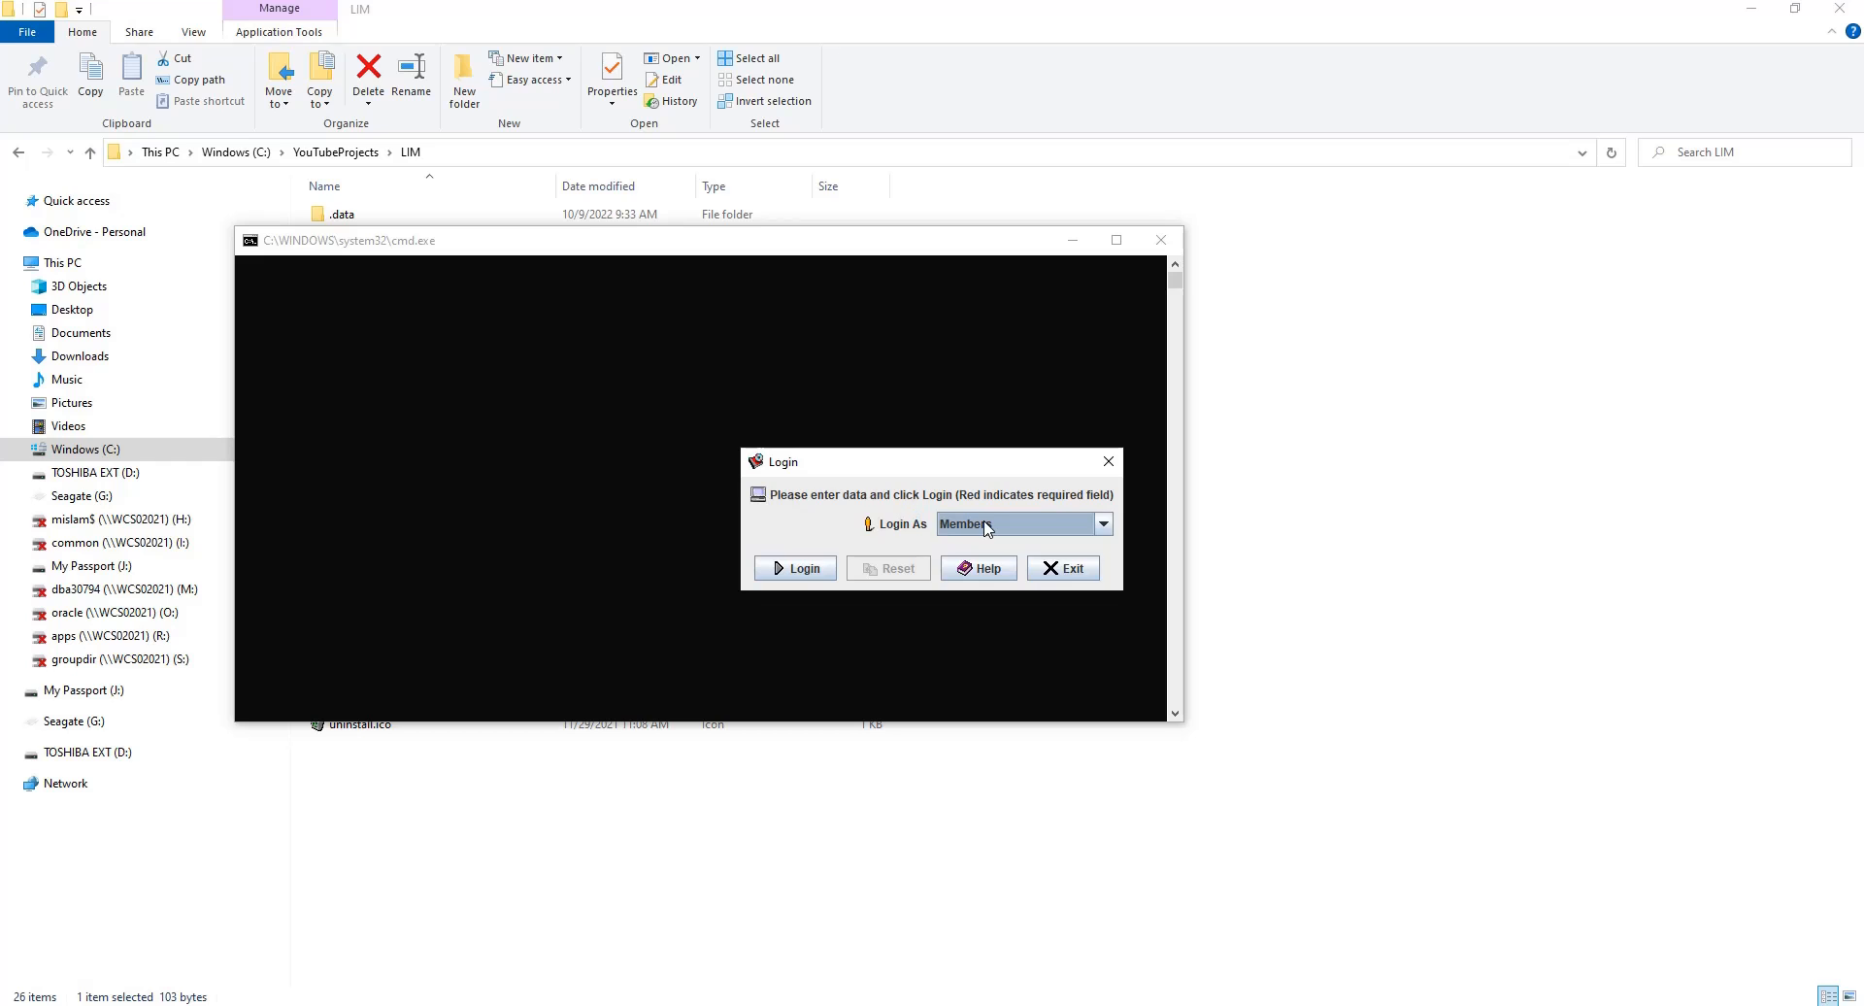
click(986, 525)
click(988, 542)
click(803, 581)
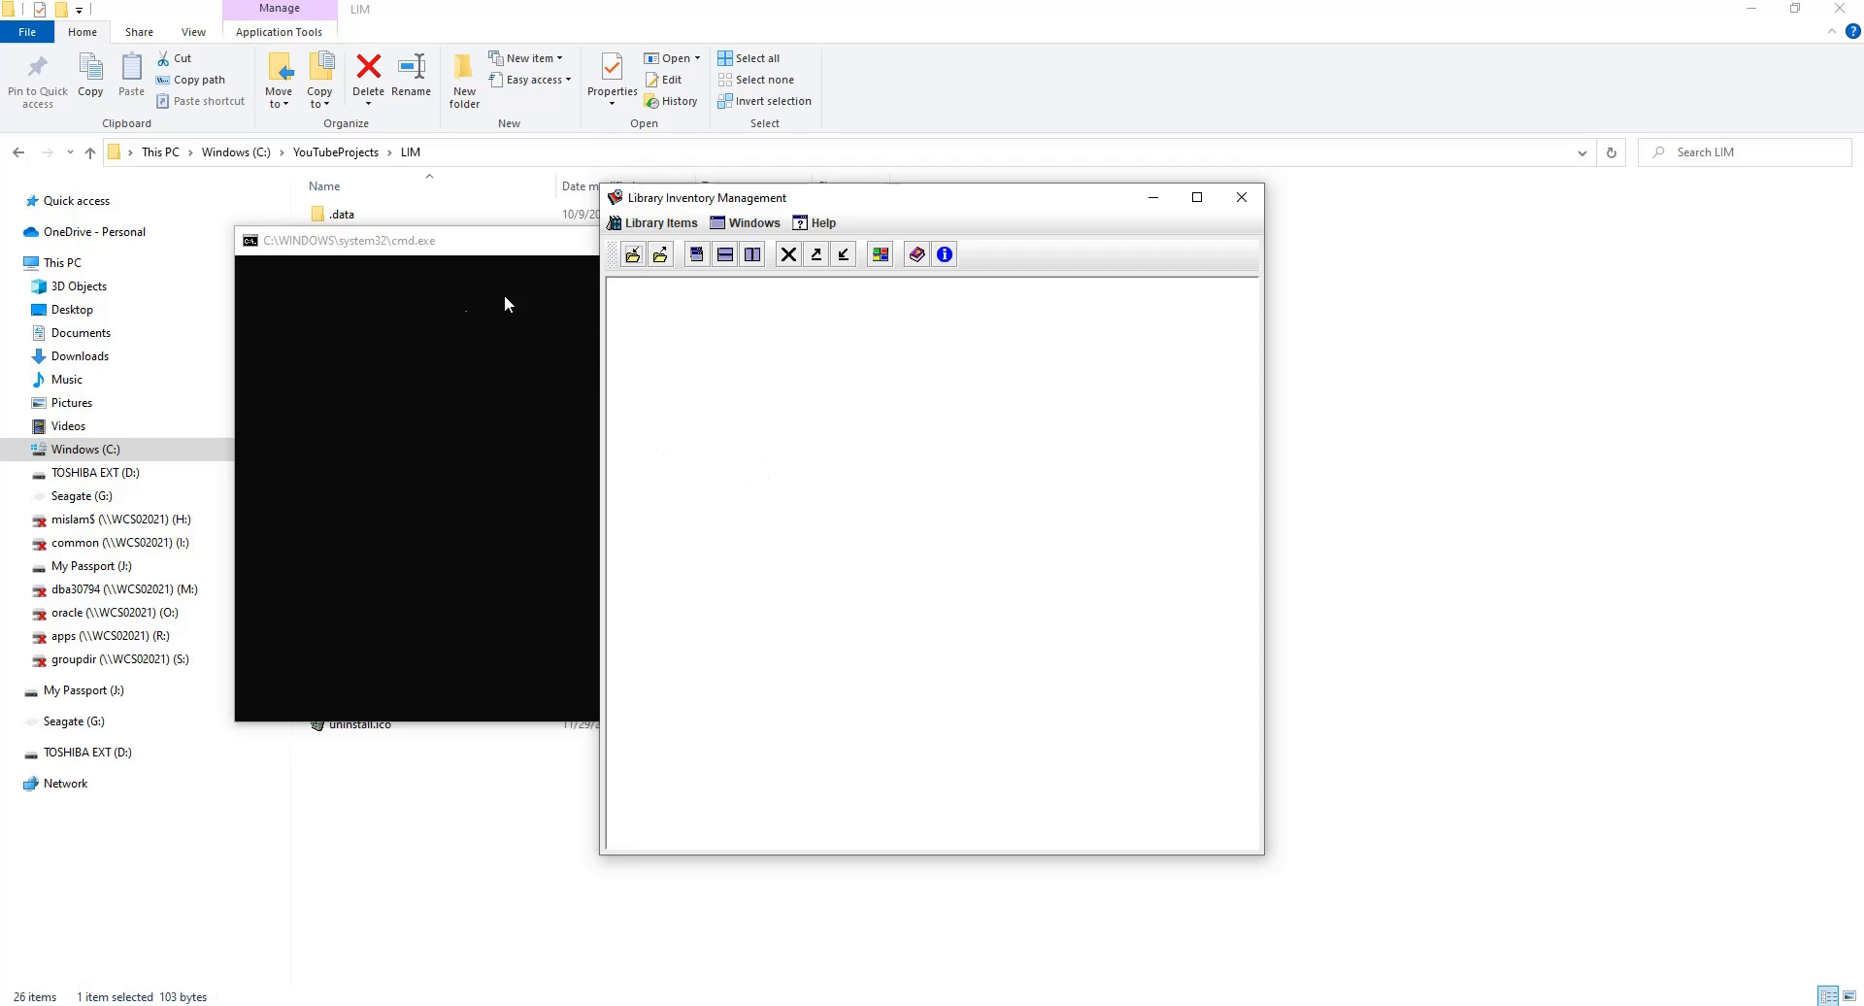
- Open the Check Out form and look through the selectable member IDs, leaving MEMBER1 selected
click(661, 255)
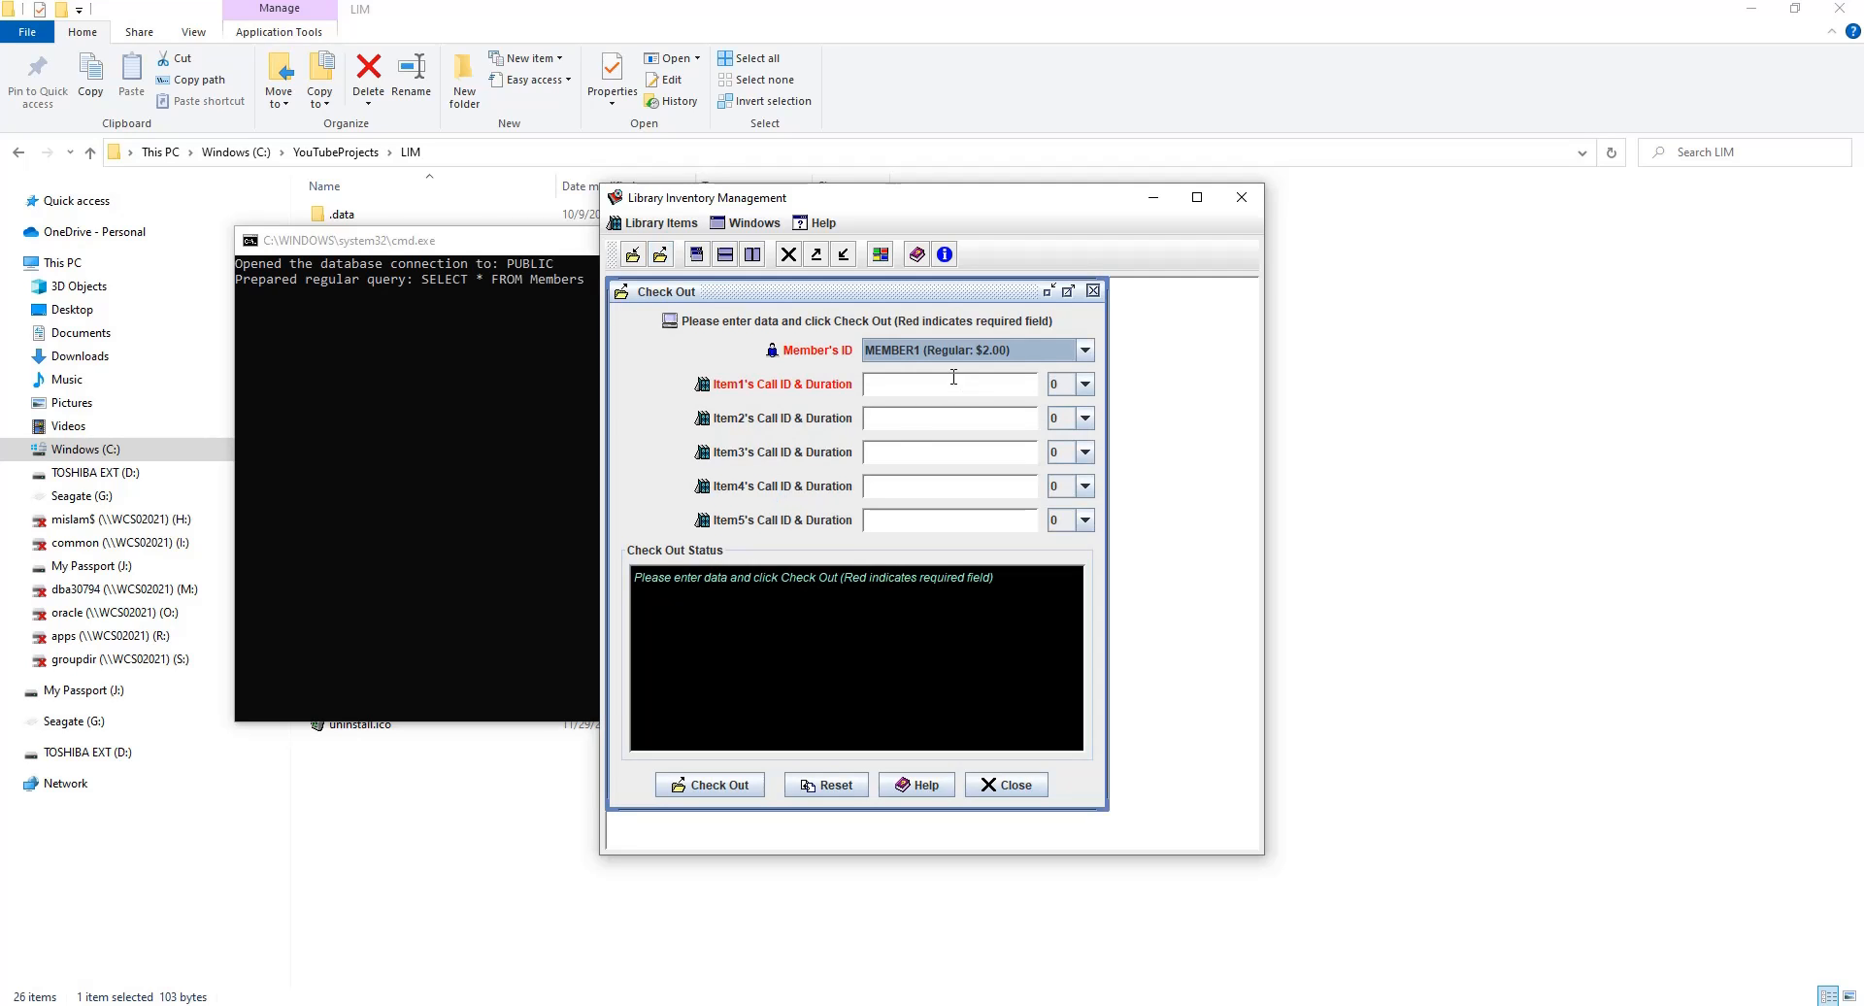
click(953, 388)
click(949, 360)
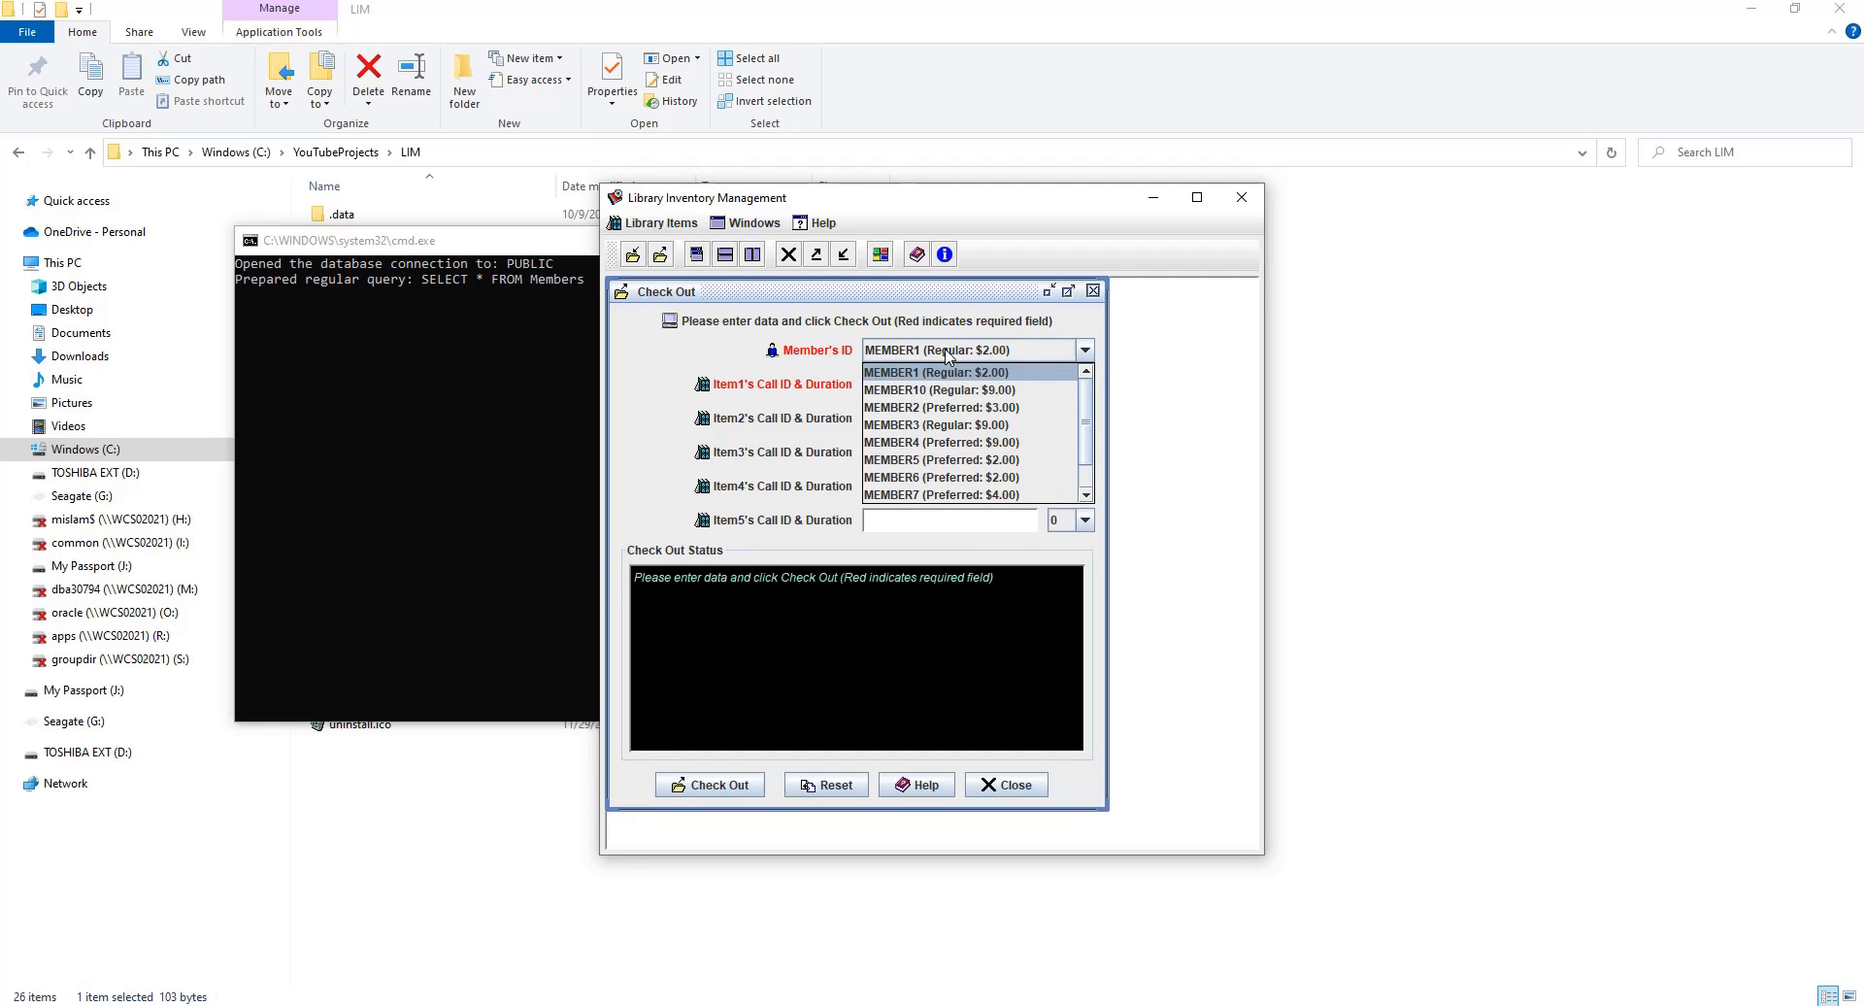
scroll(1090, 461, down, 1)
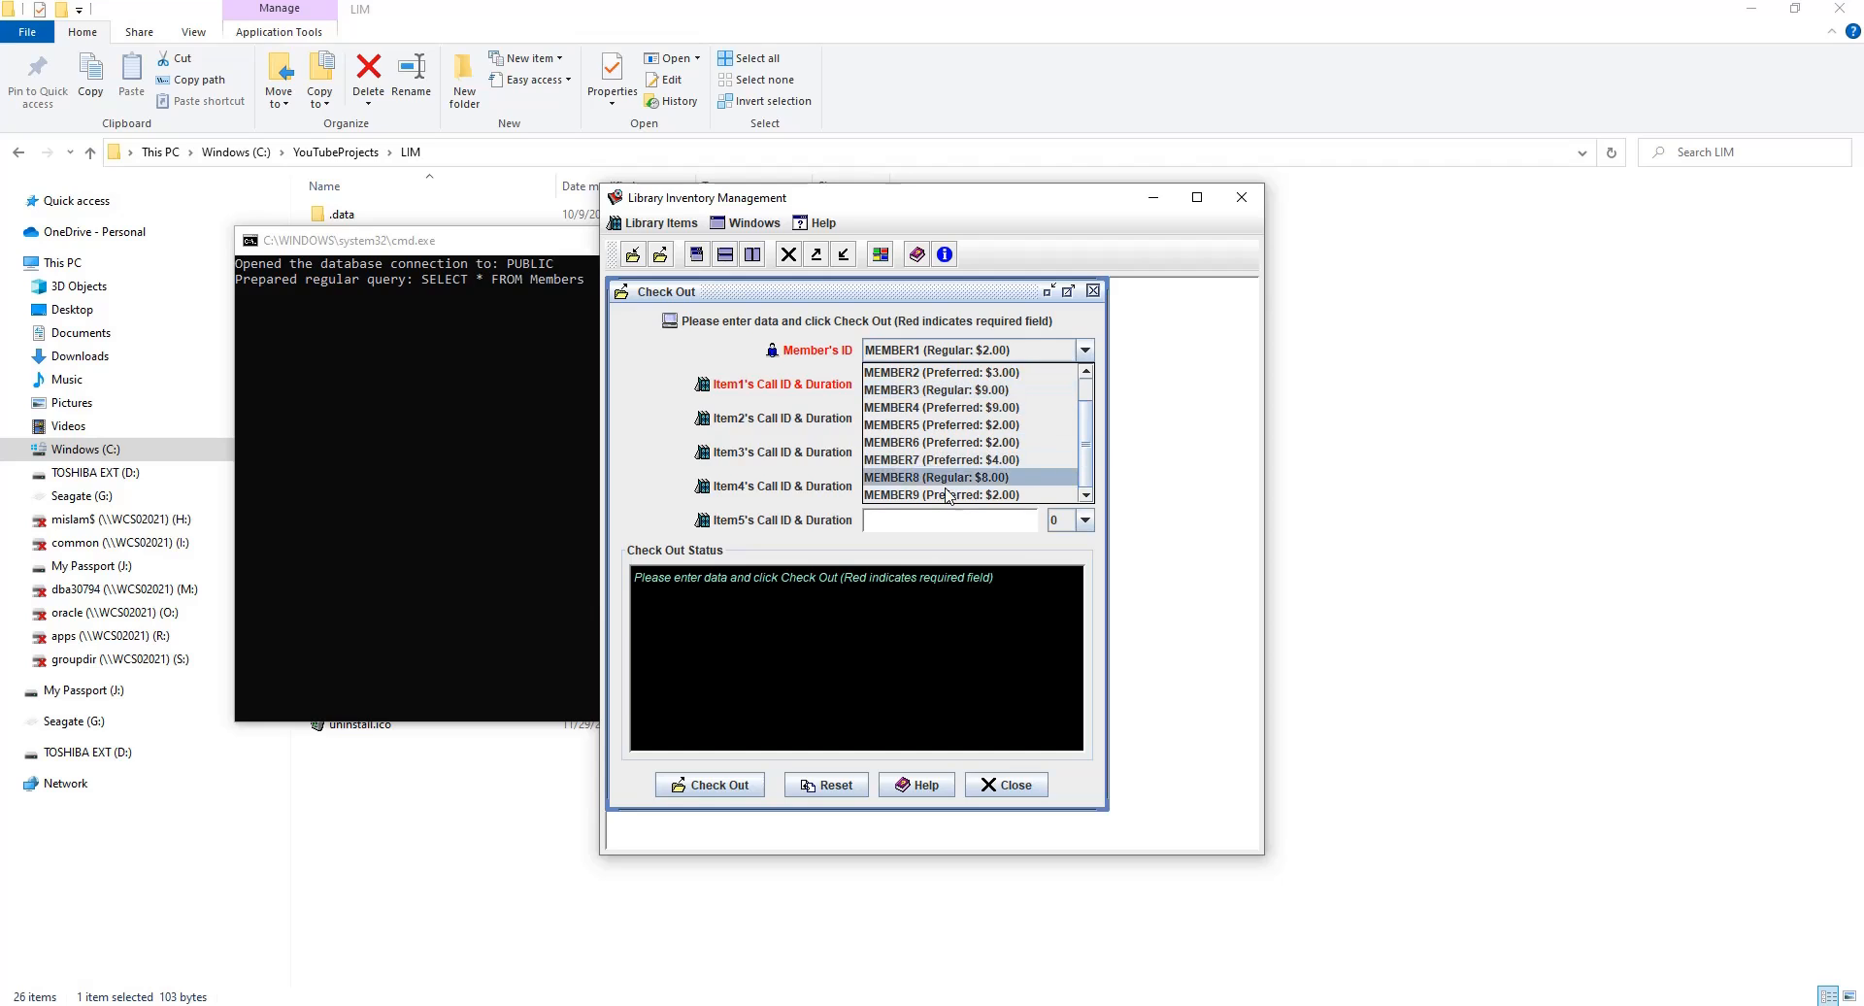
click(792, 359)
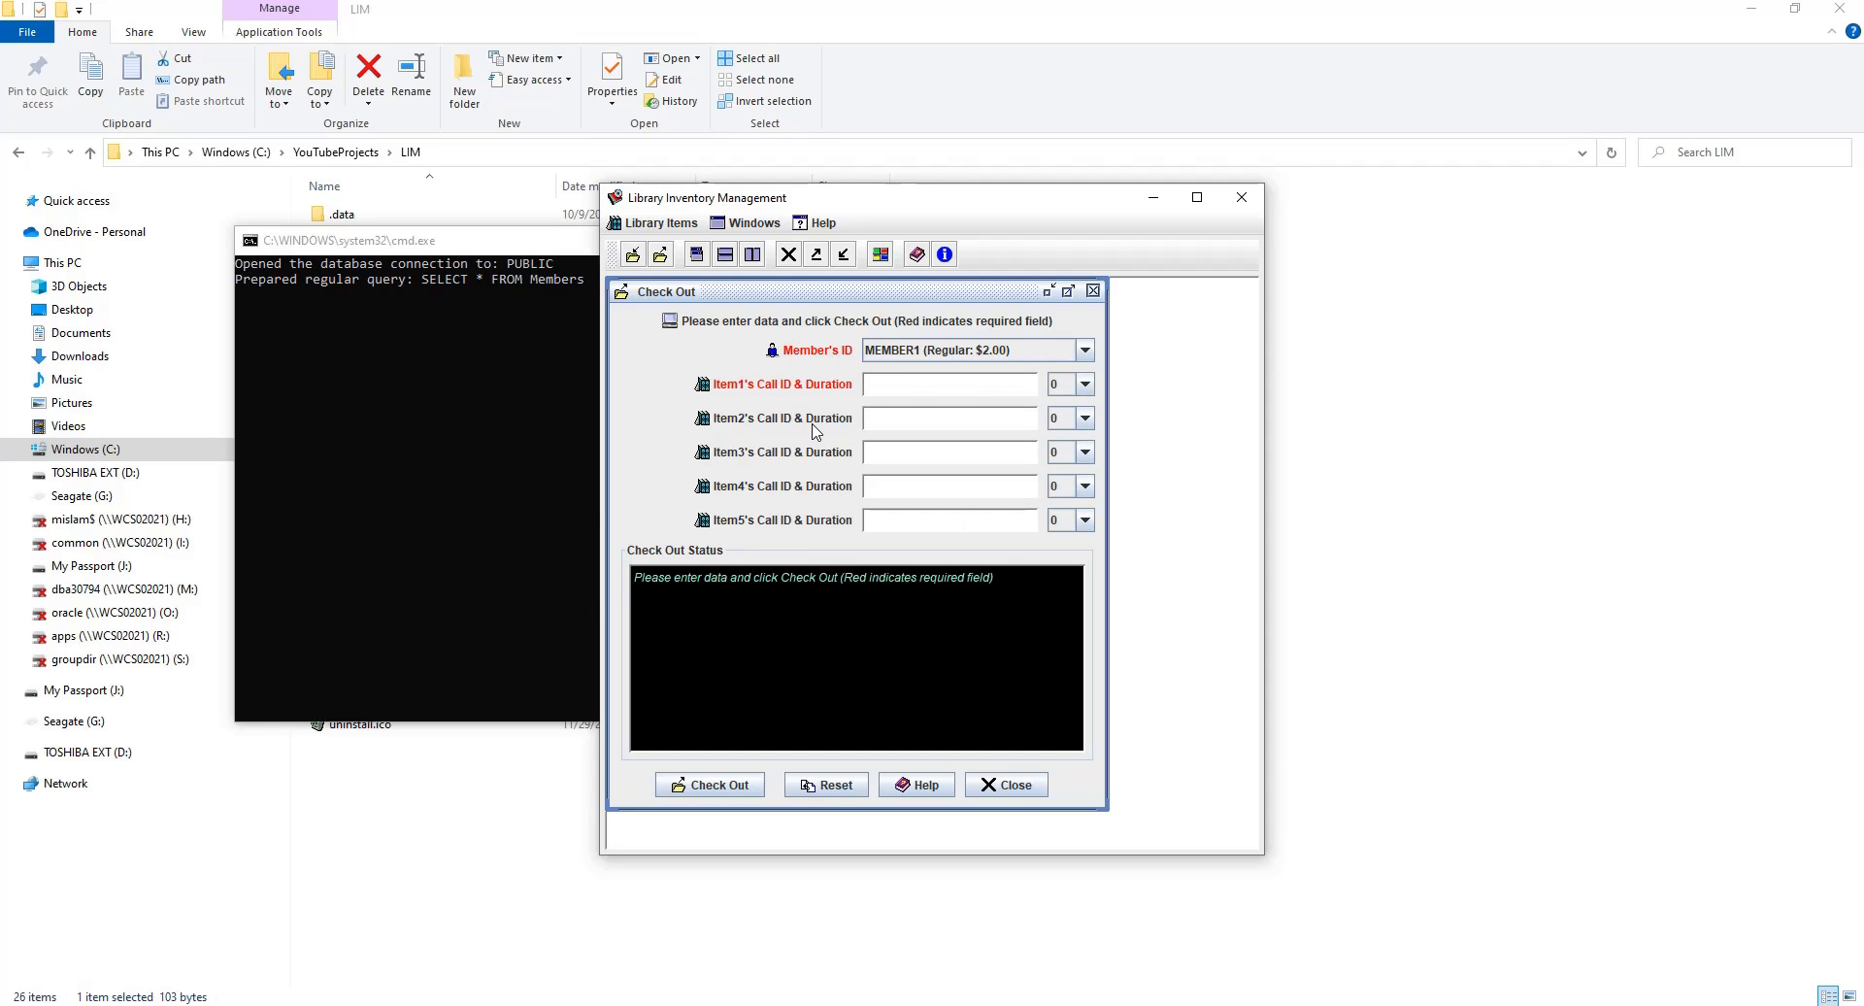
- Close the Check Out form without entering an item, and reposition the main window
click(918, 389)
click(744, 784)
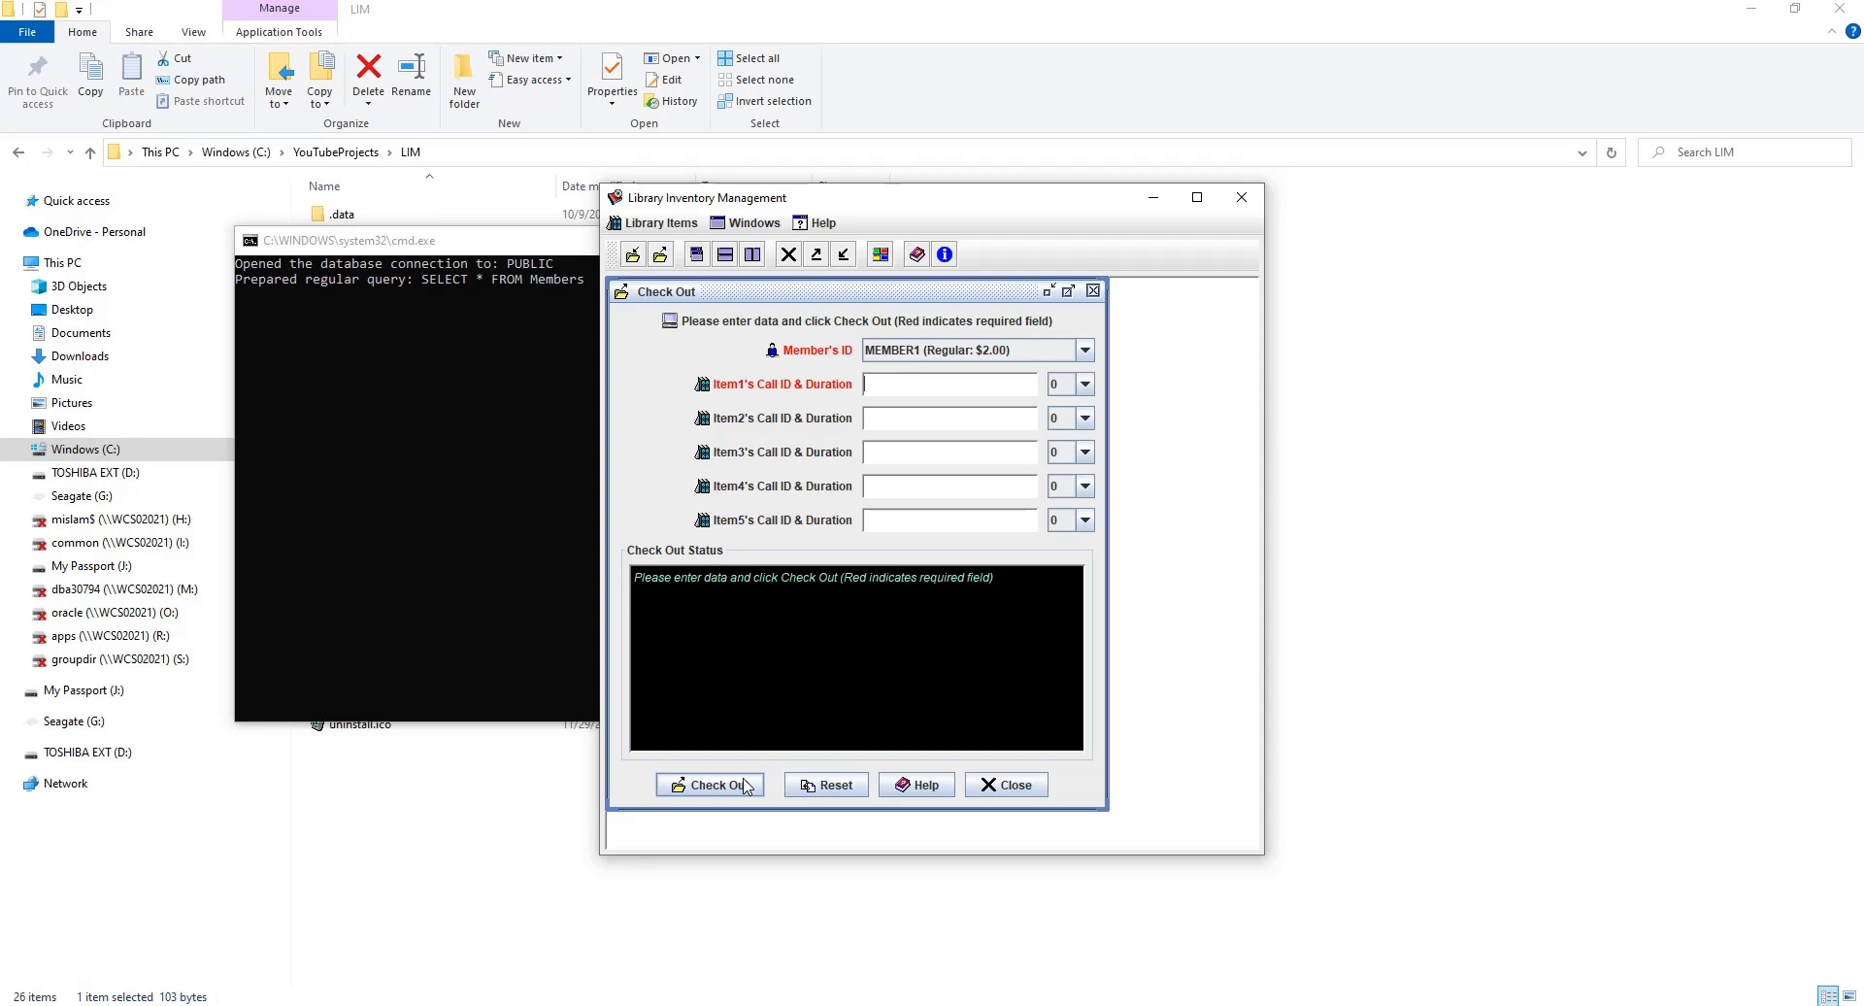
click(1010, 786)
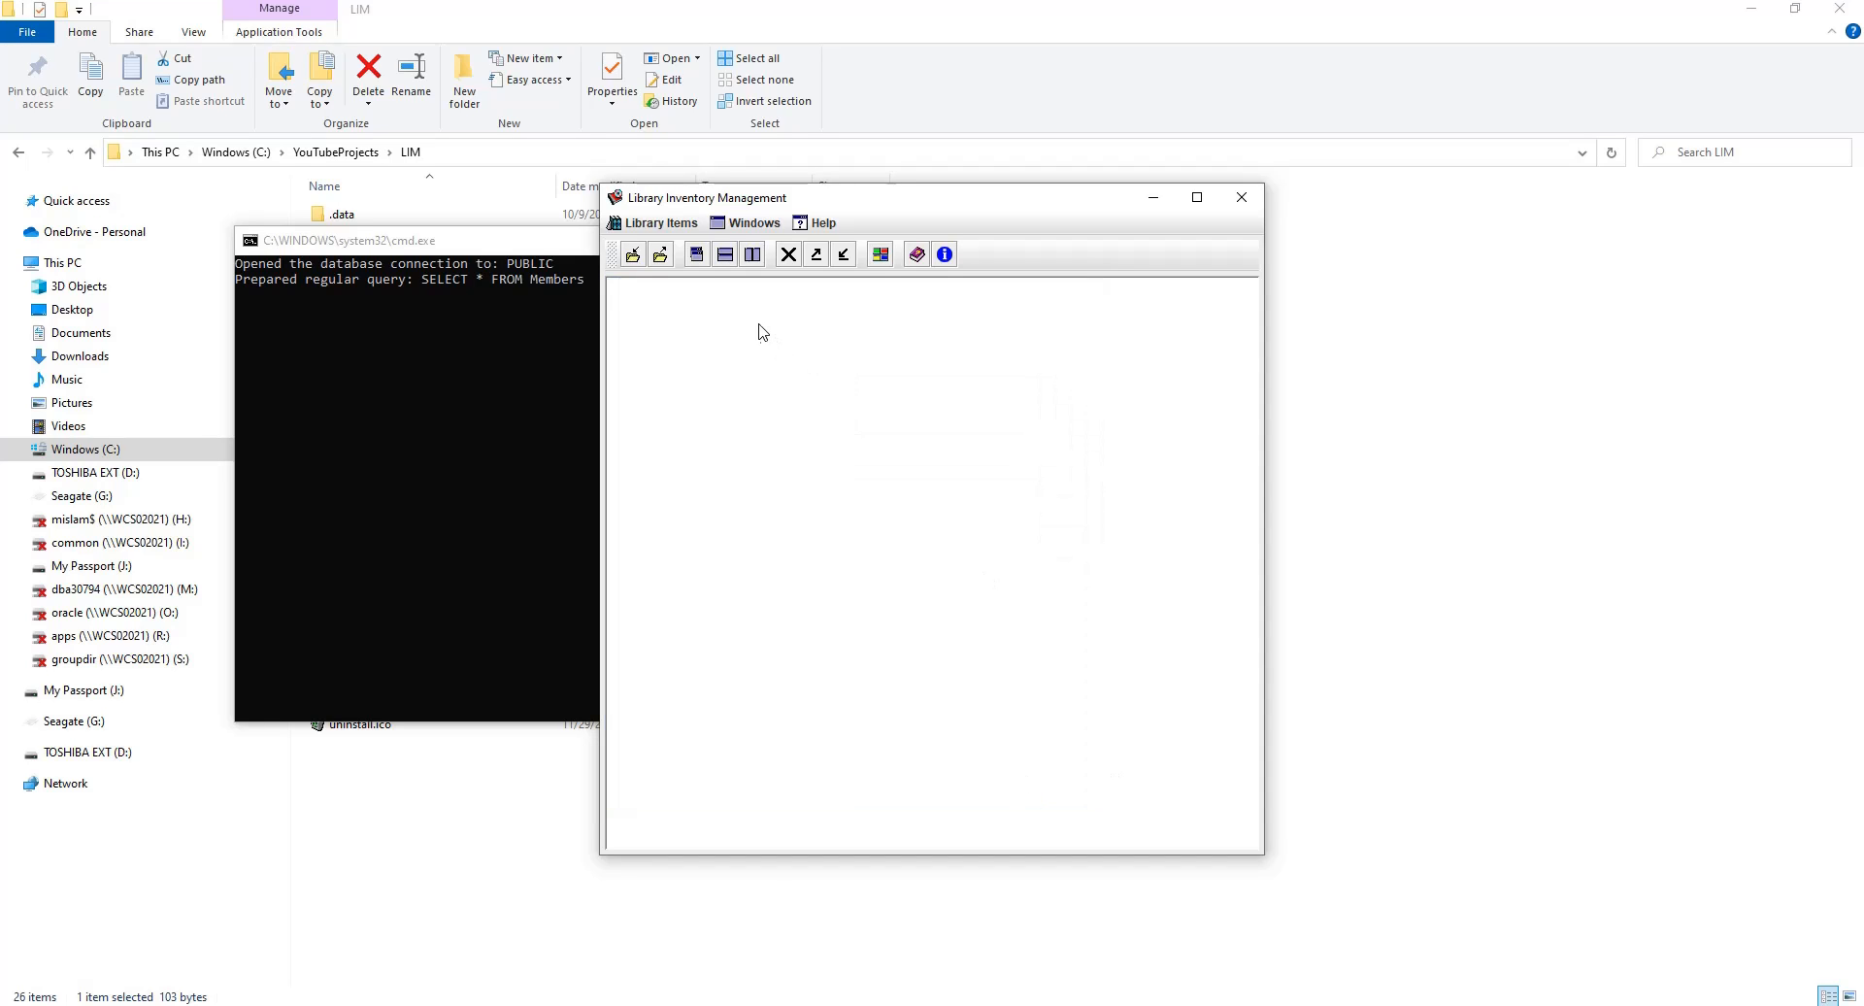
drag(942, 199, 837, 186)
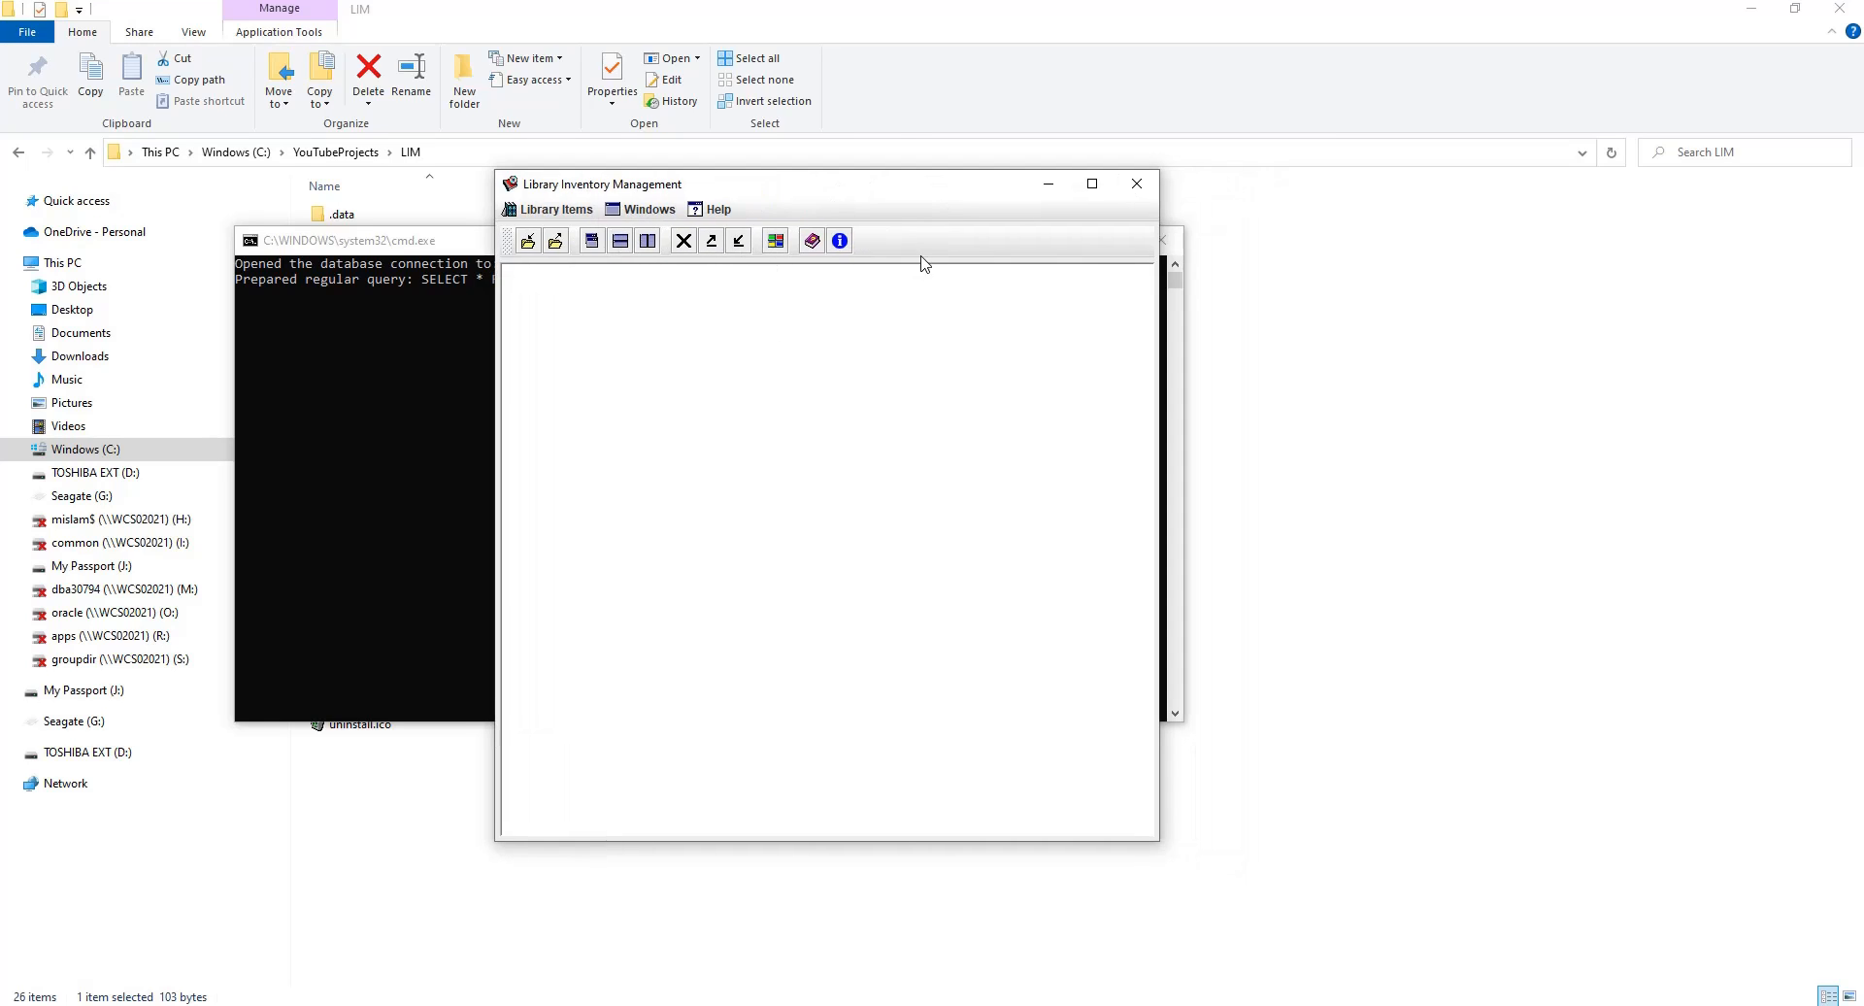
- Close the Members session of Library Inventory Management, switch to Firefox and bring up the iCS Discover YouTube channel
click(1130, 191)
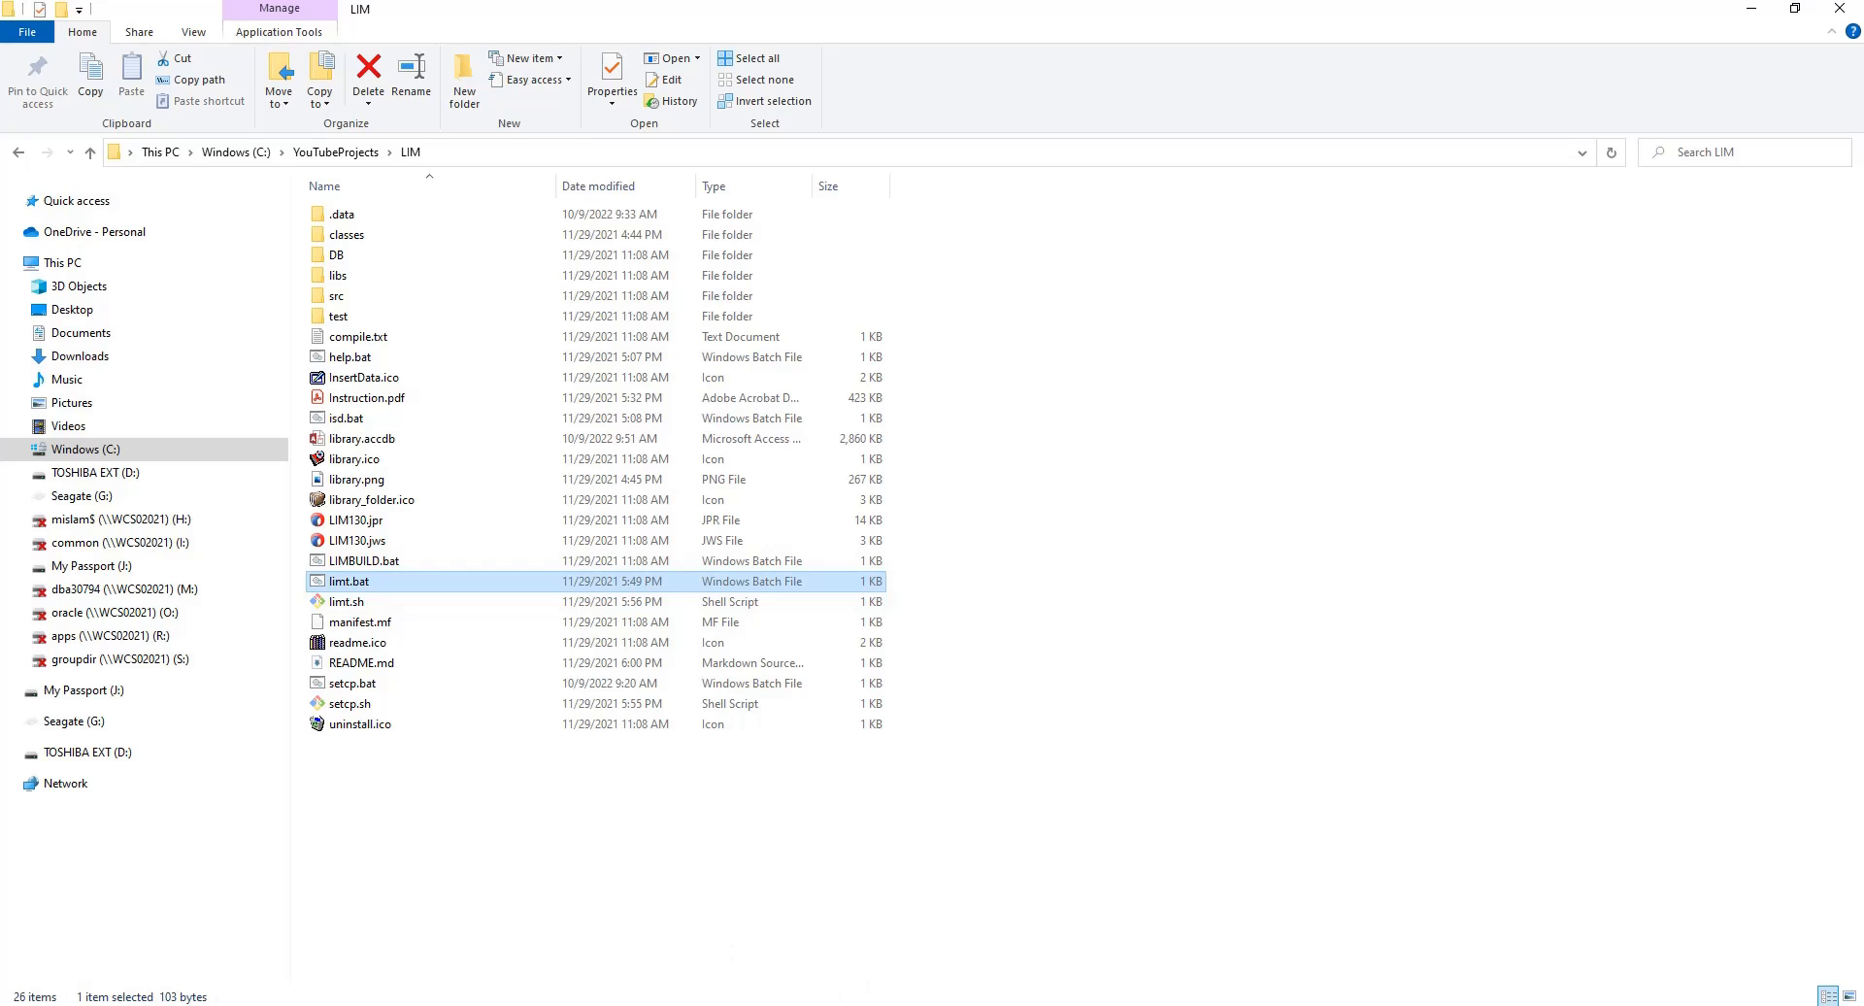
mouse_move(882, 1005)
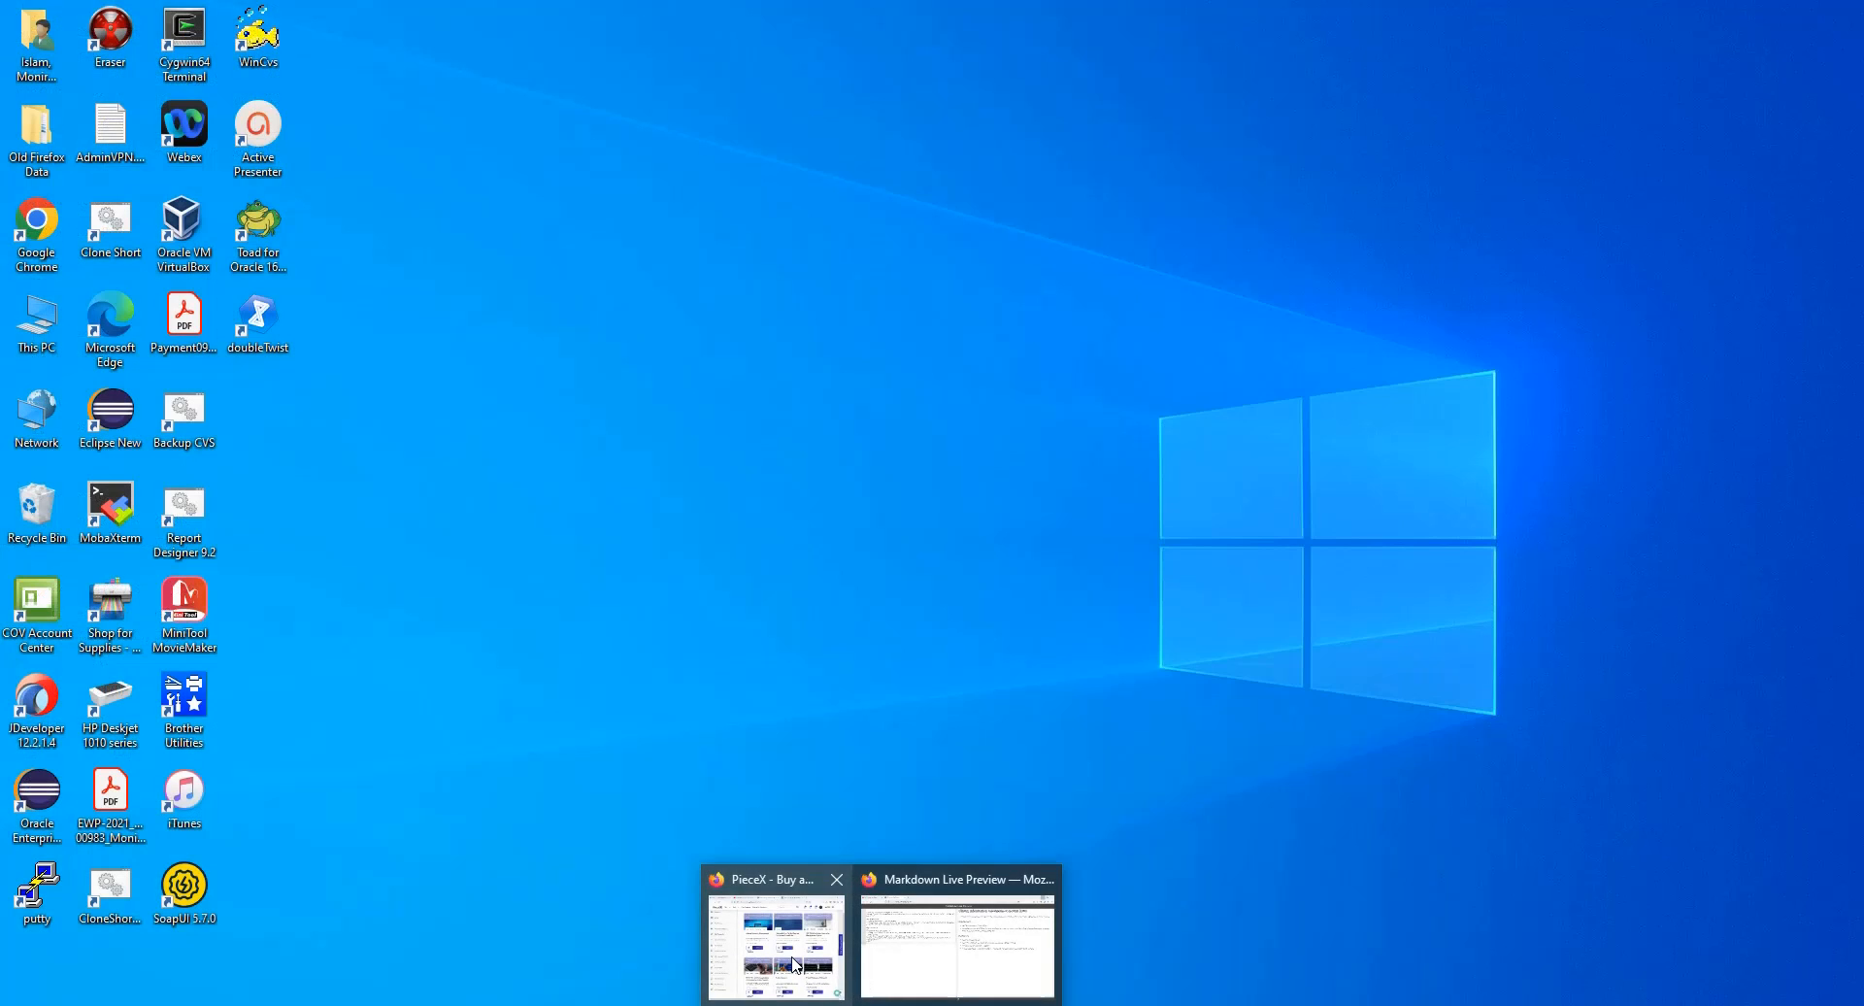
click(796, 966)
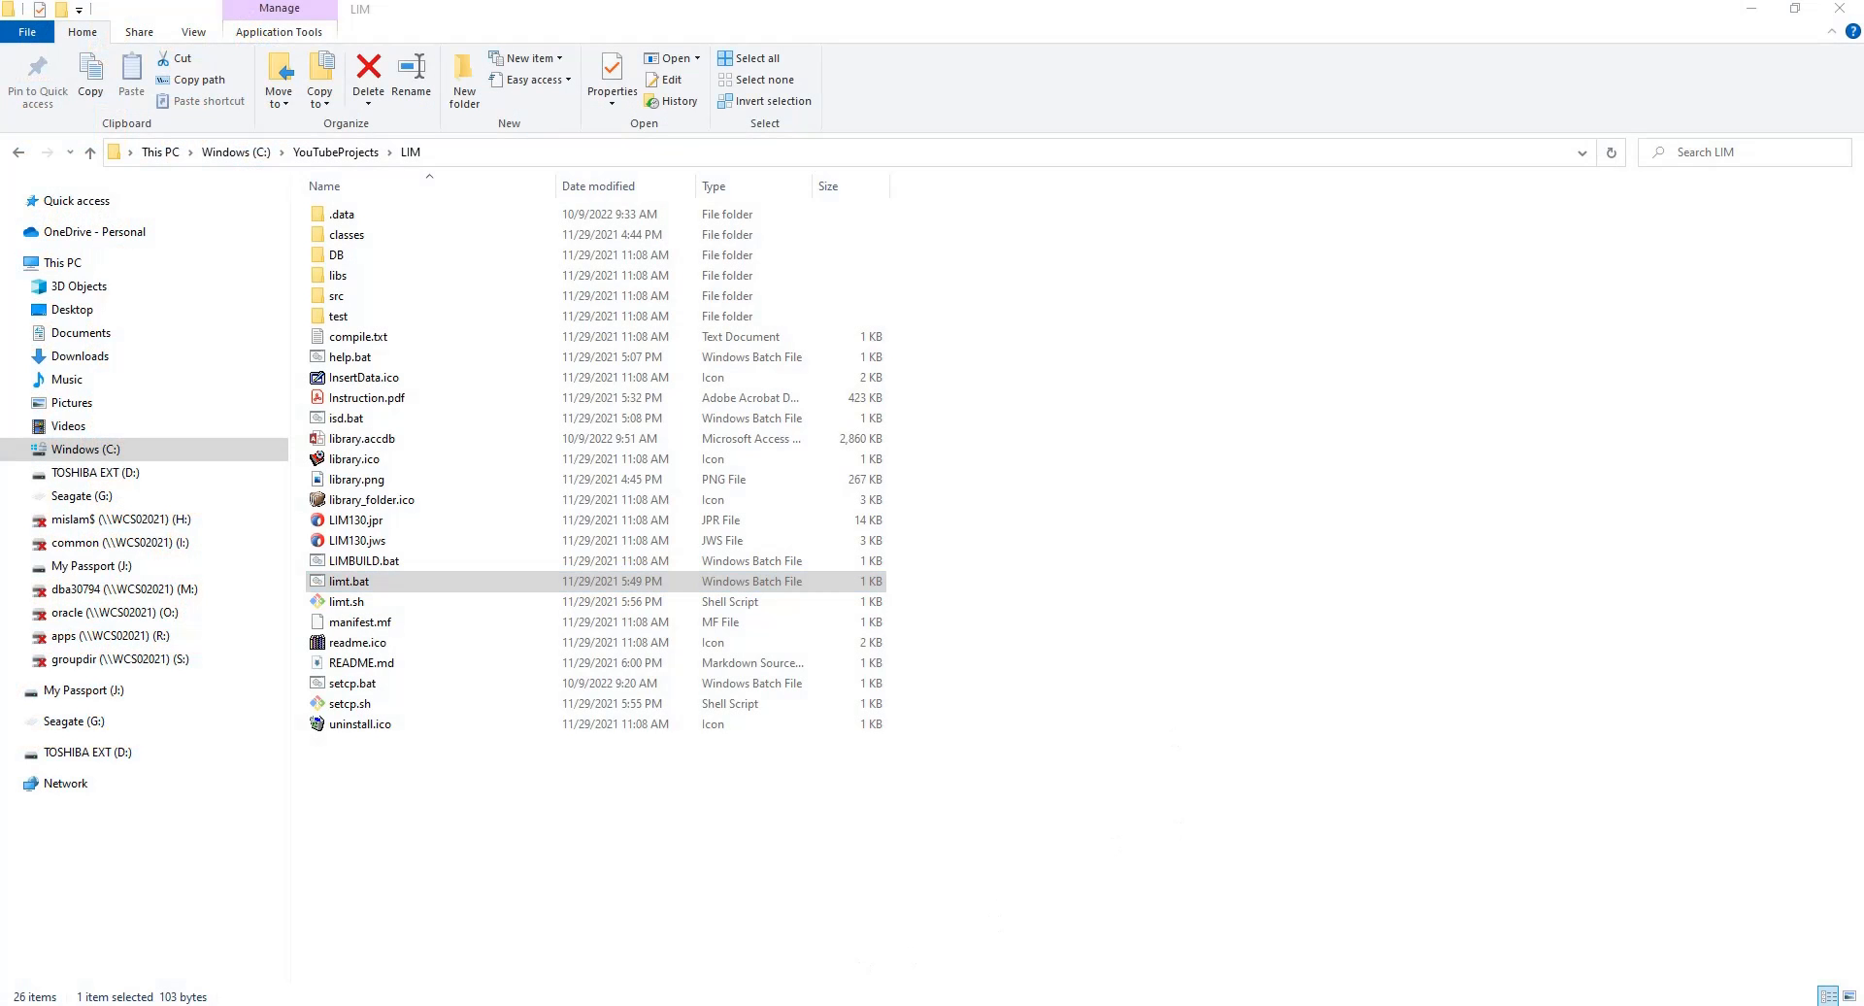
mouse_move(881, 1005)
mouse_move(830, 974)
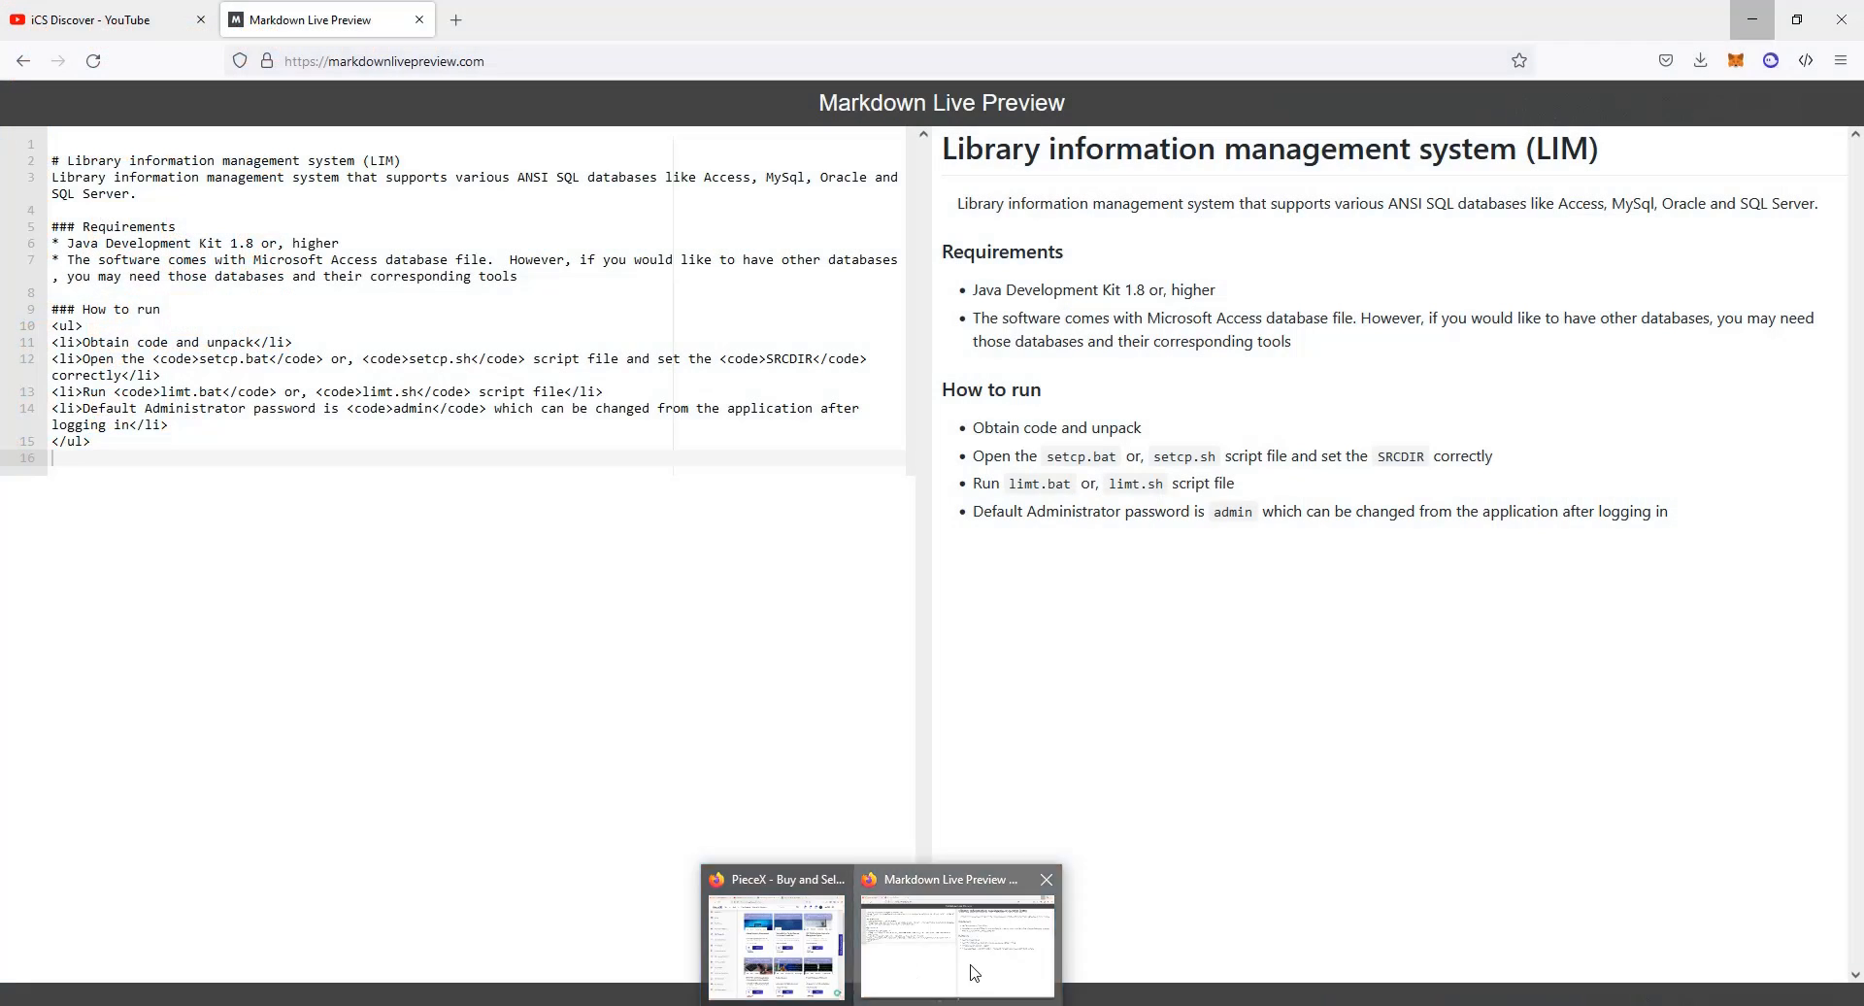
click(961, 947)
click(97, 20)
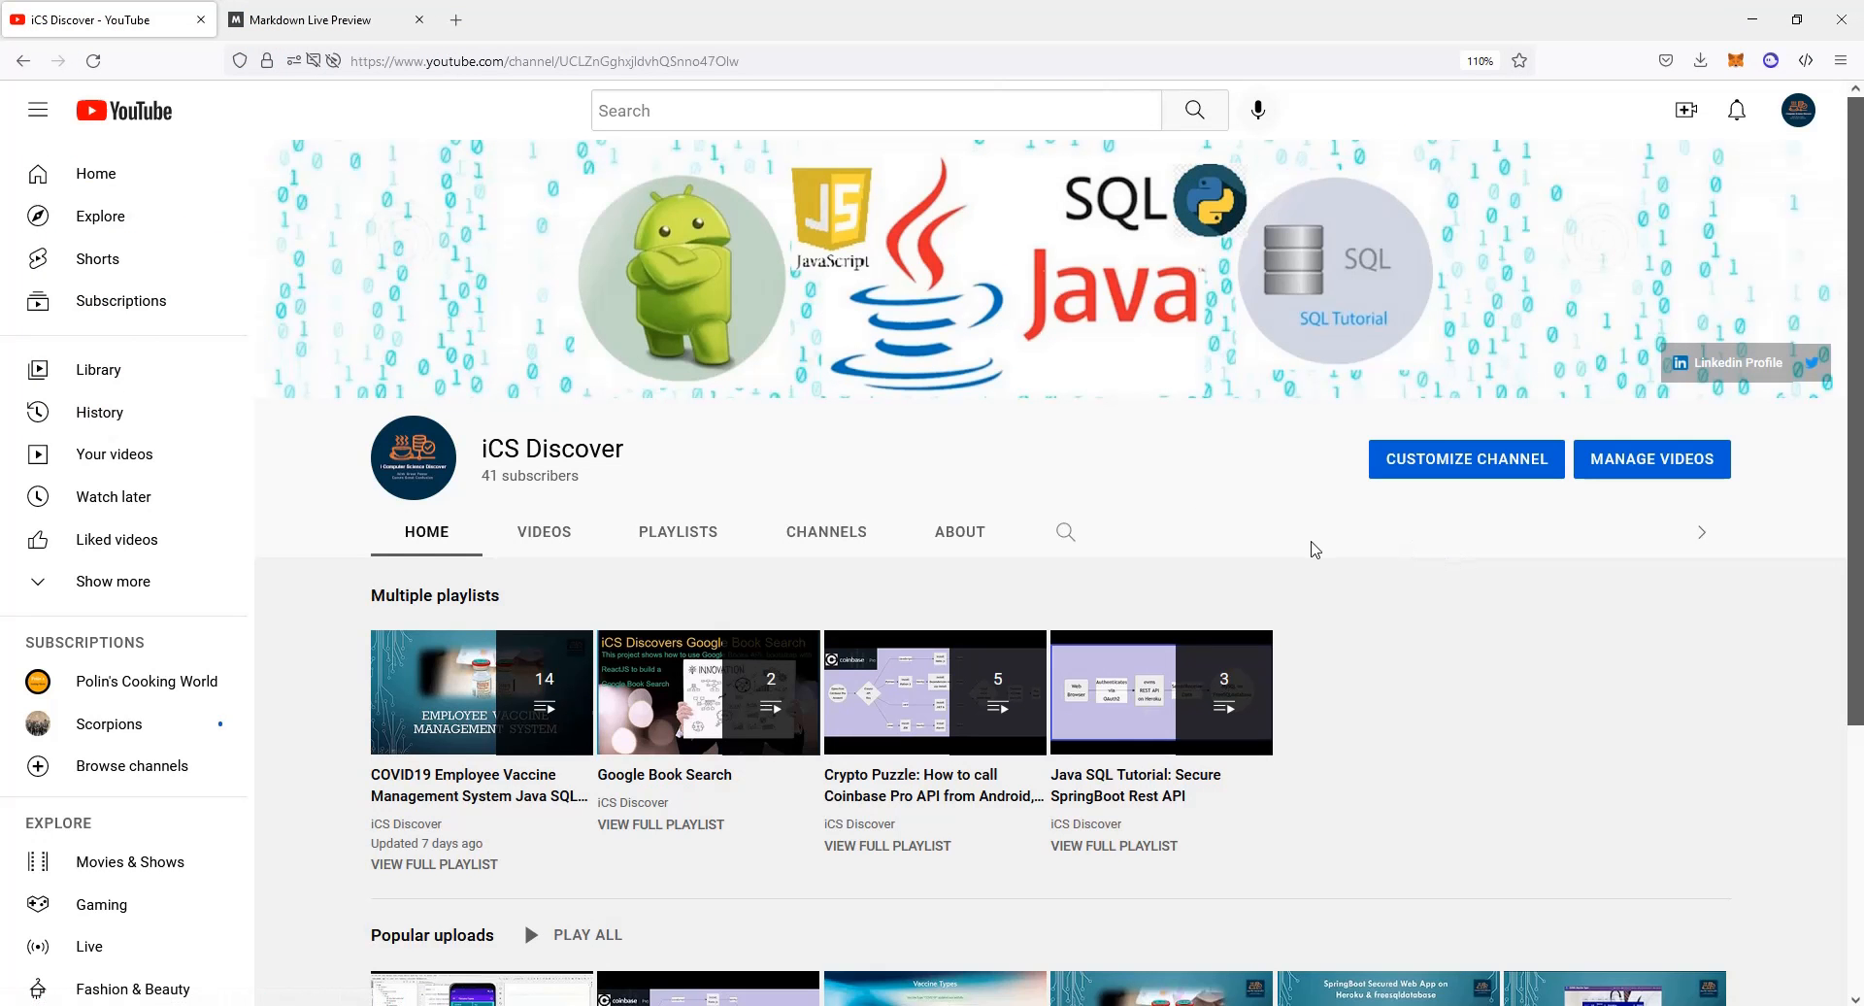
- Open the channel's COVID19 Employee Vaccine Management System playlist in a new tab and look through its videos down to the last one
scroll(1614, 641, down, 2)
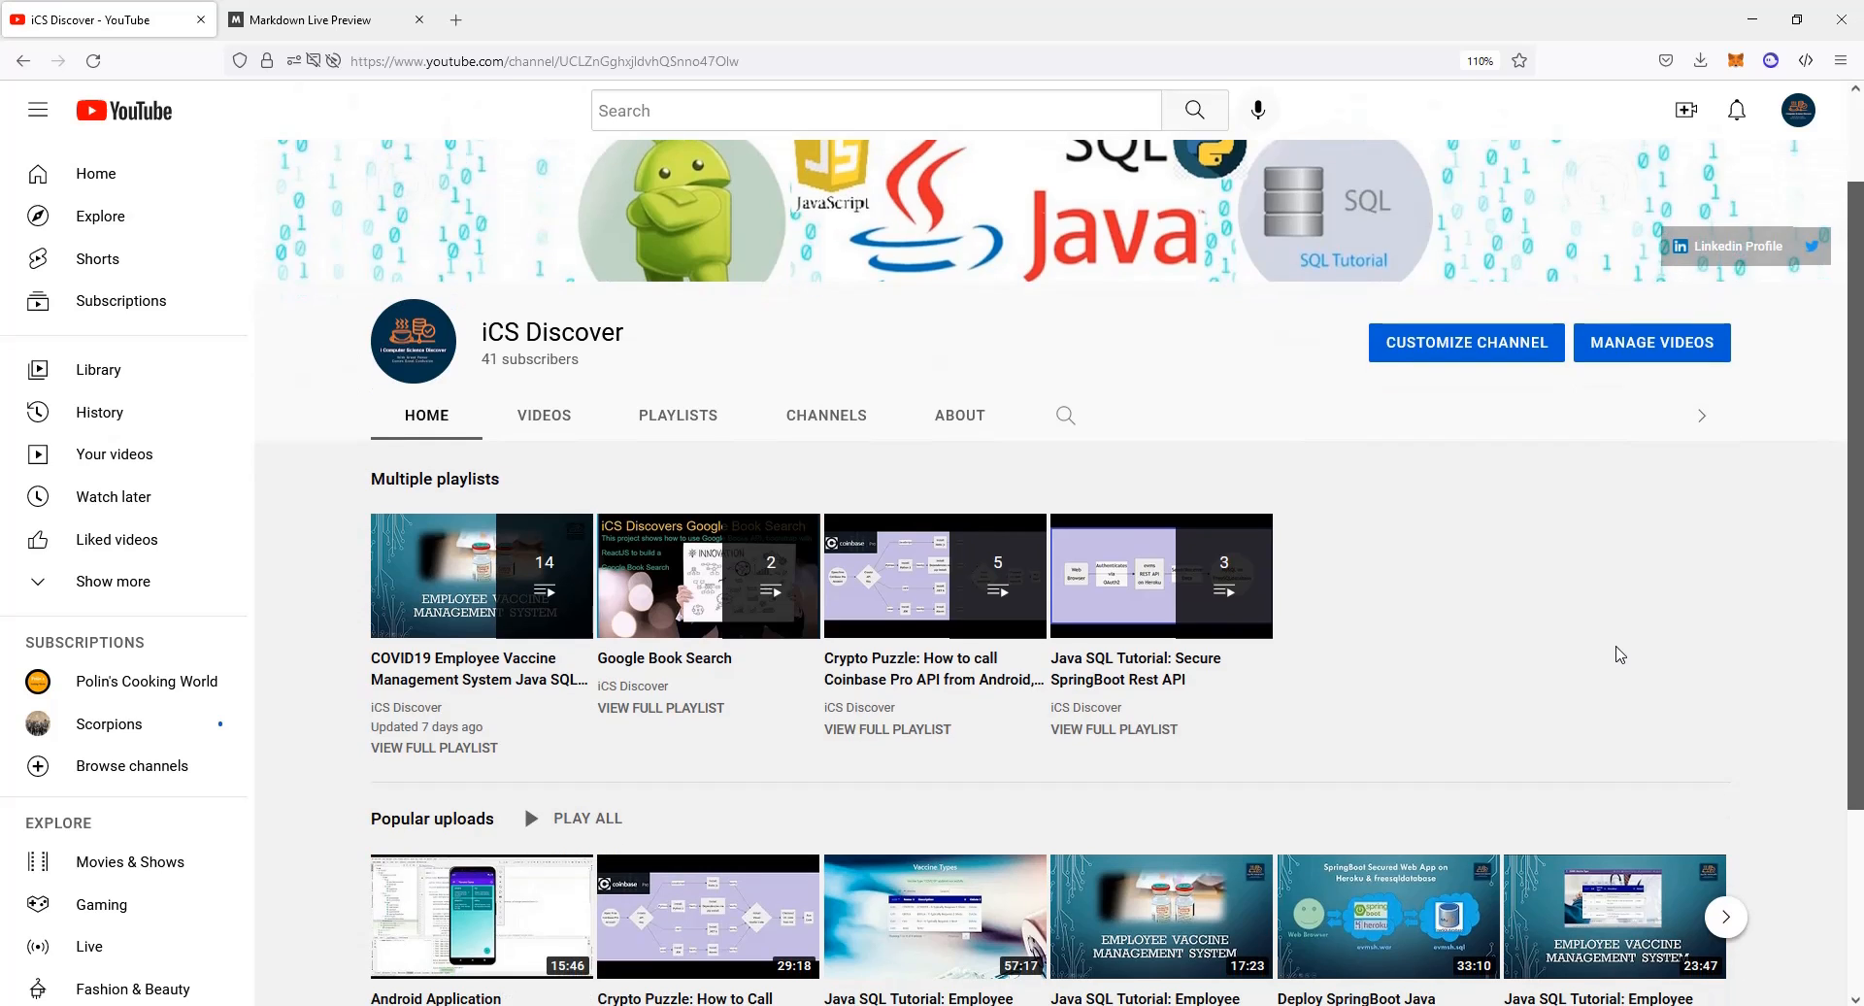
right_click(522, 686)
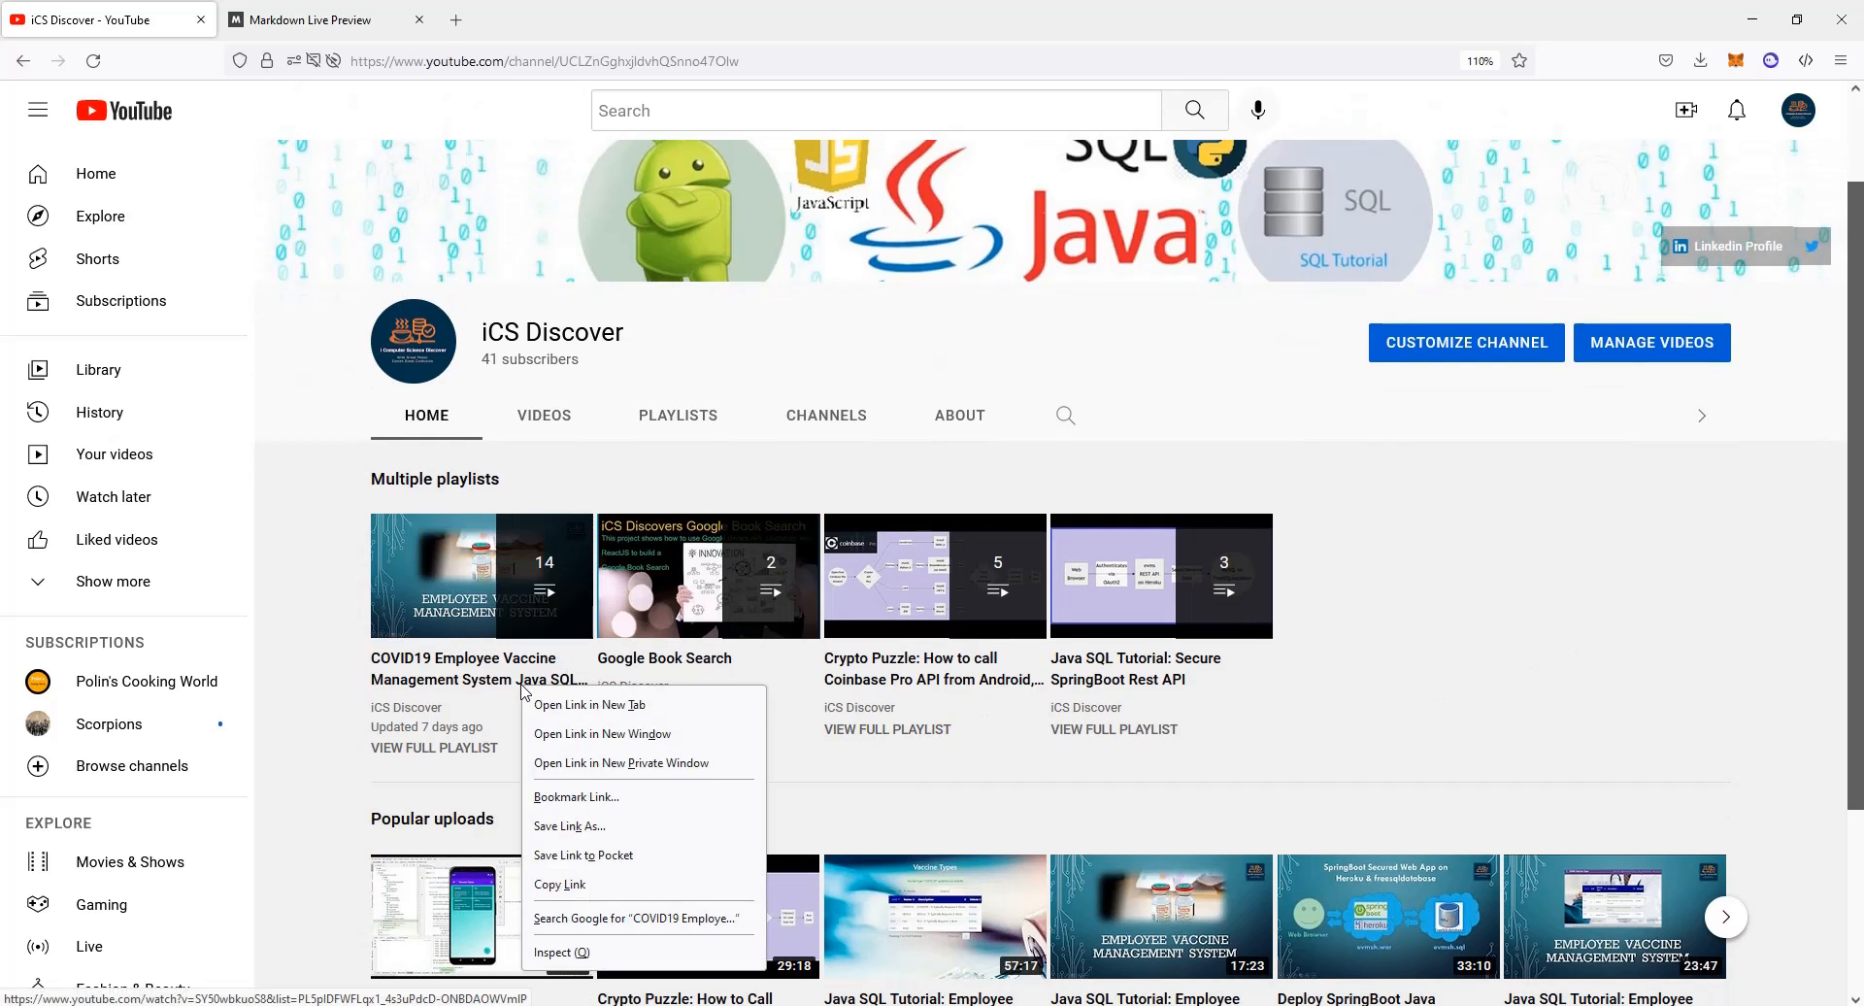
click(582, 704)
click(326, 20)
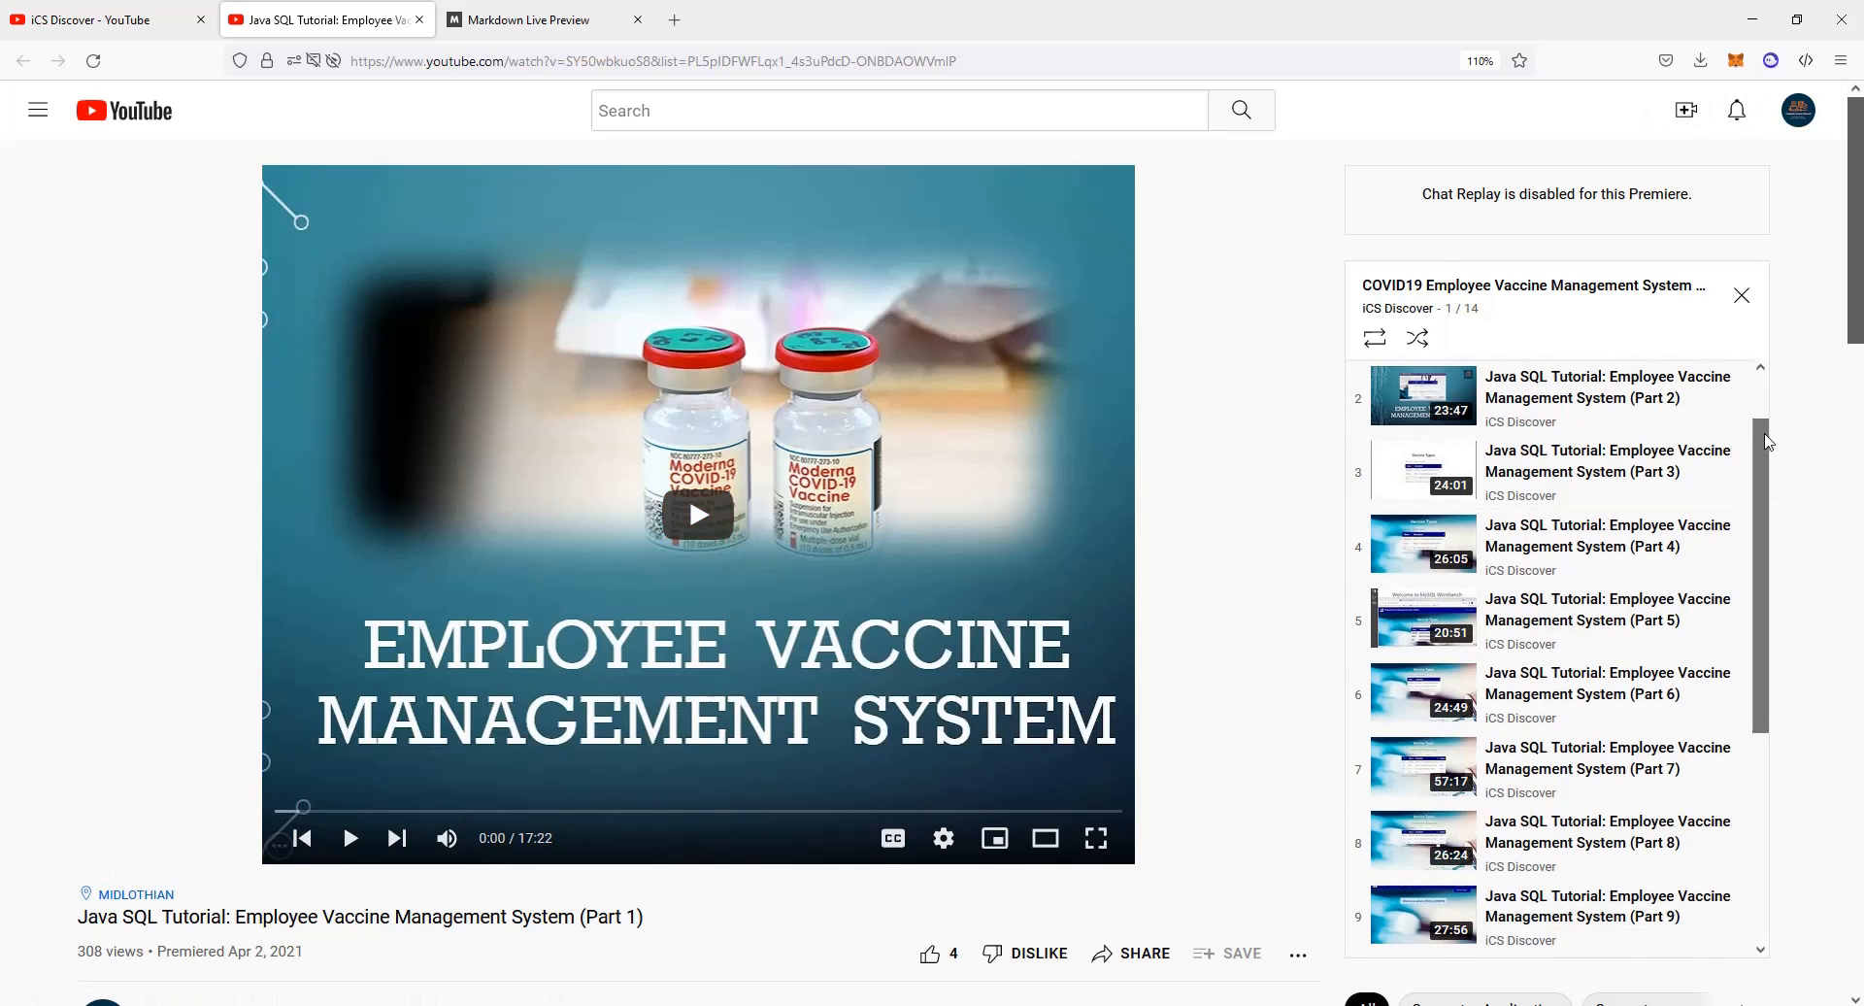
drag(1767, 442, 1766, 666)
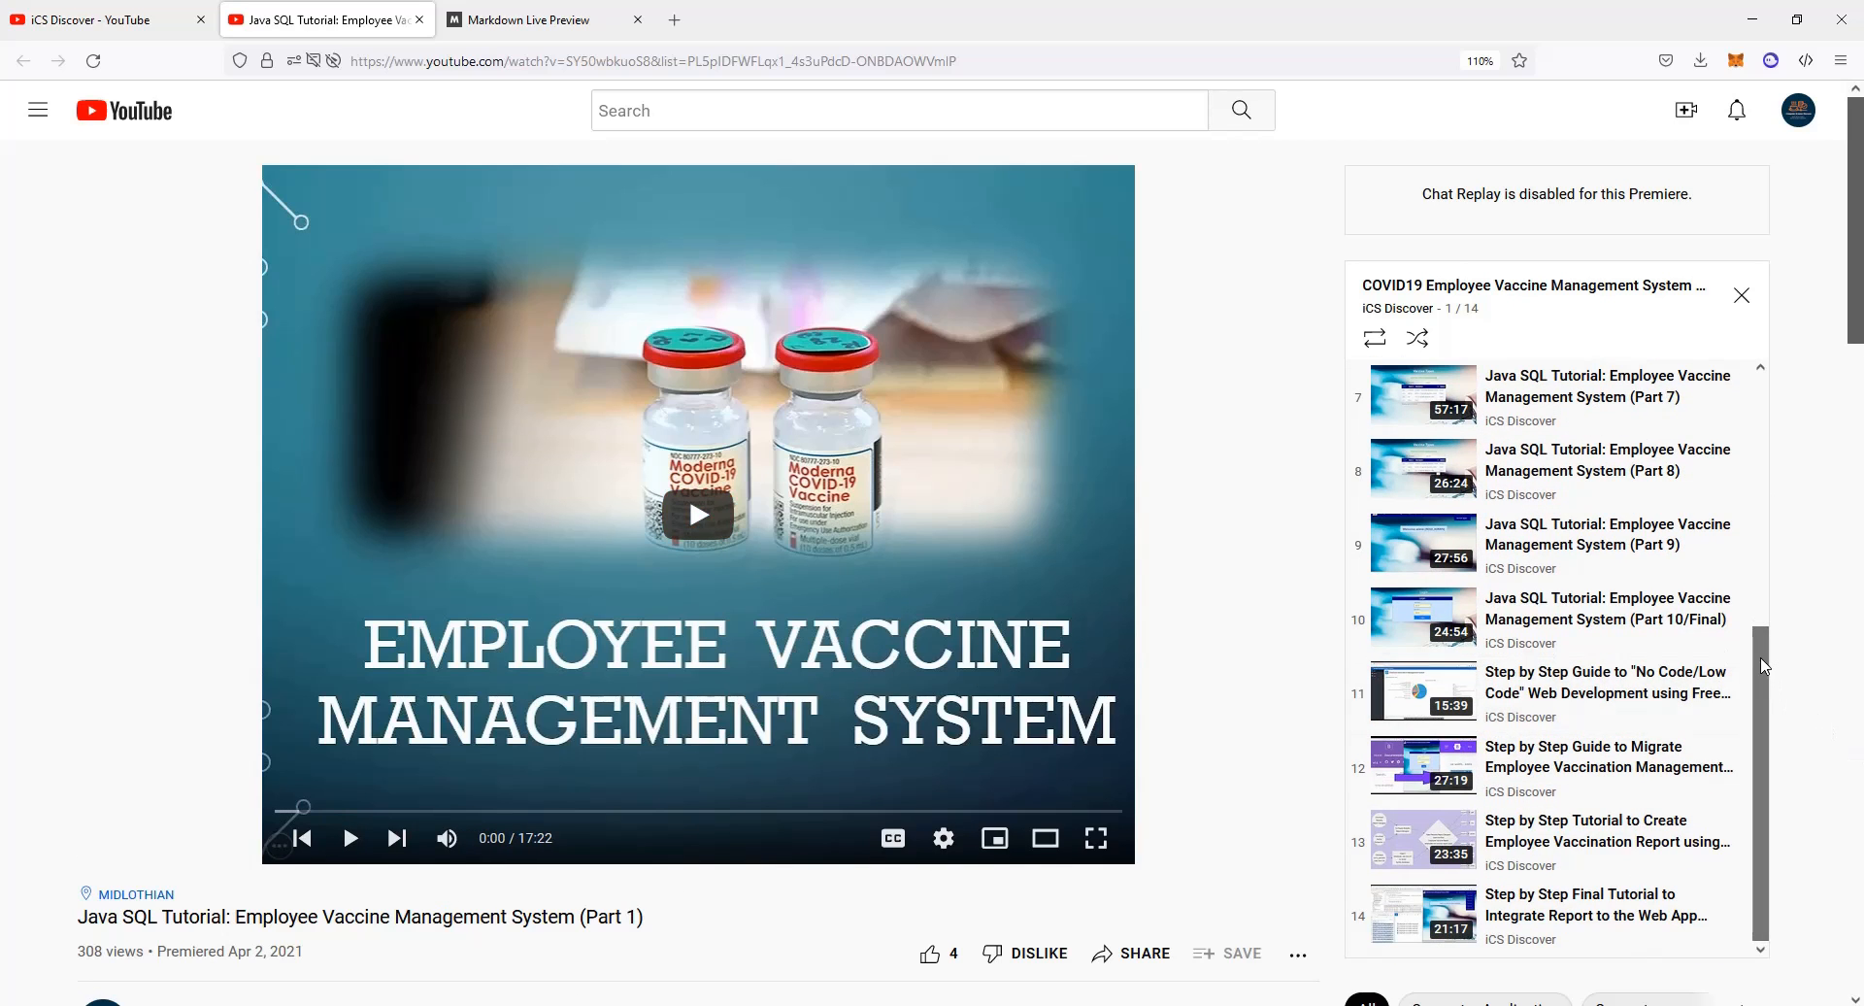